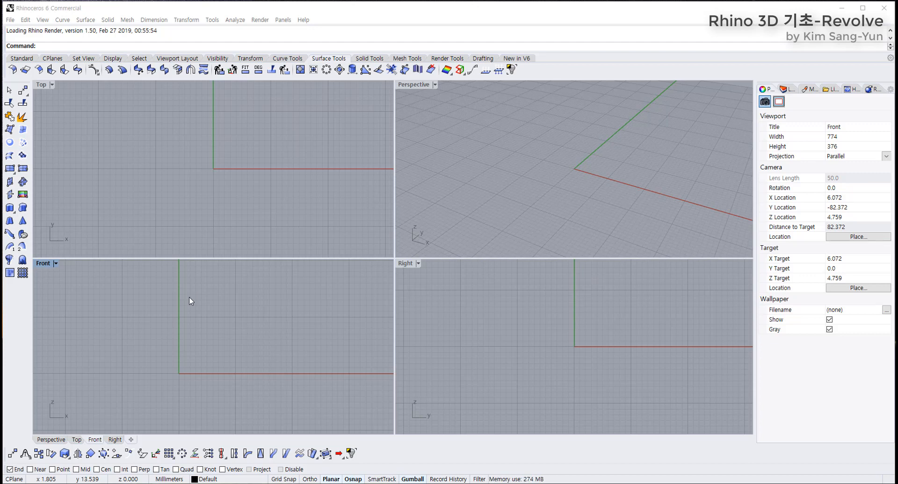
Step: Maximize the Front view, shift the origin toward its lower corner, turn on Grid Snap and bring up the standard tools
{"action": "double_click", "coordinate": [43, 264]}
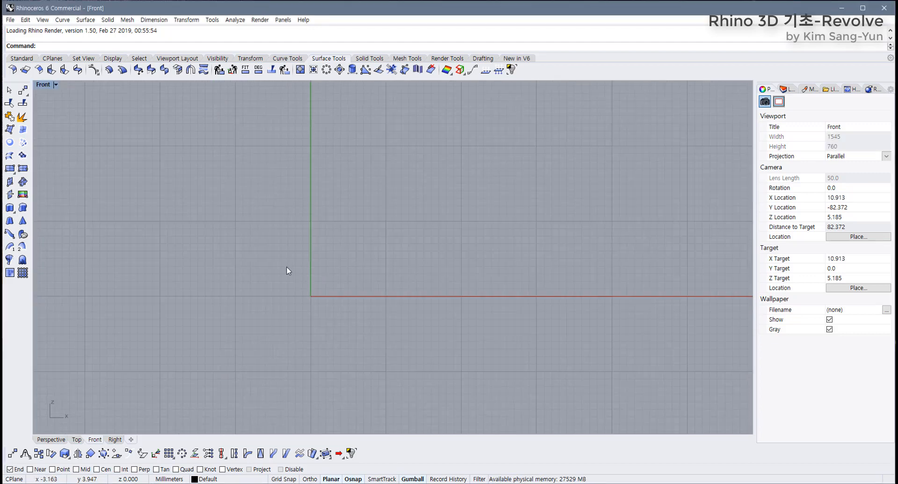
{"action": "right_click_drag", "start_coordinate": [286, 267], "coordinate": [215, 308]}
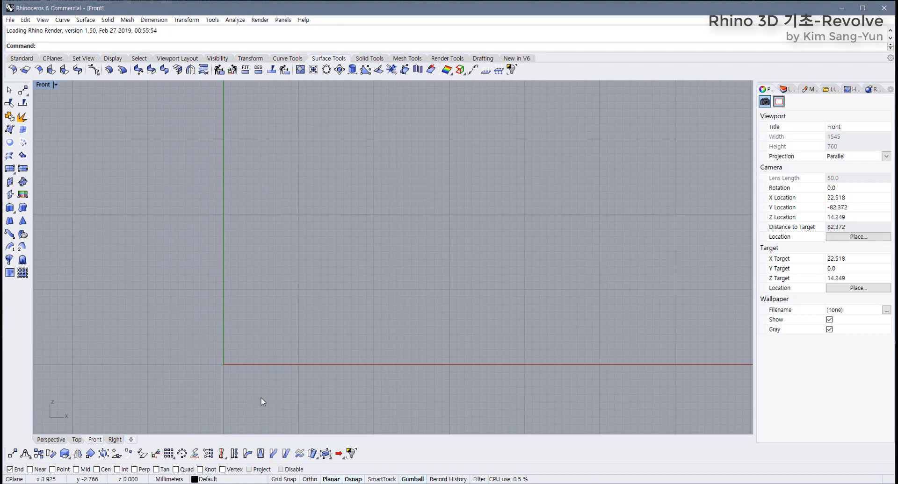
{"action": "left_click", "coordinate": [285, 479]}
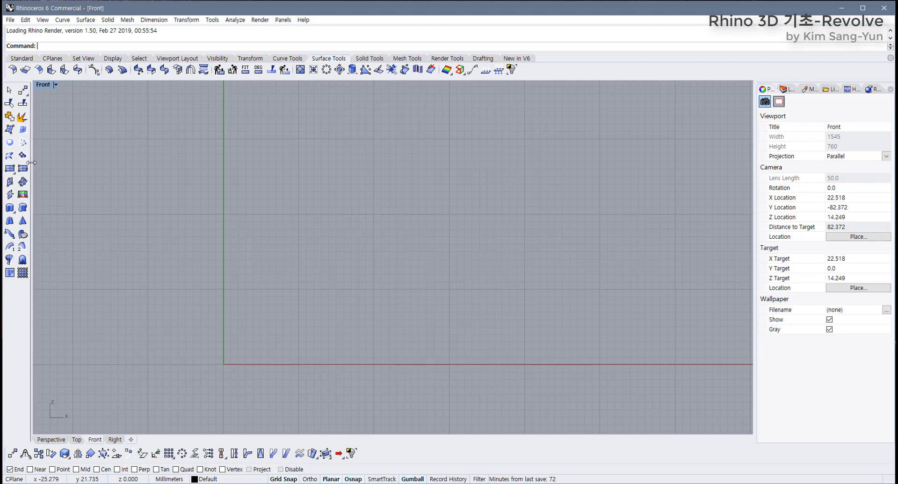
{"action": "left_click", "coordinate": [21, 58]}
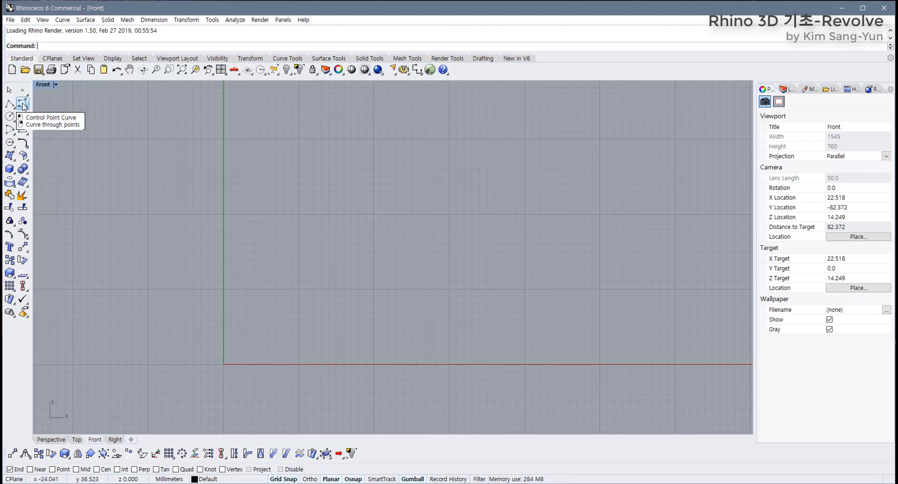
{"action": "left_click", "coordinate": [23, 104]}
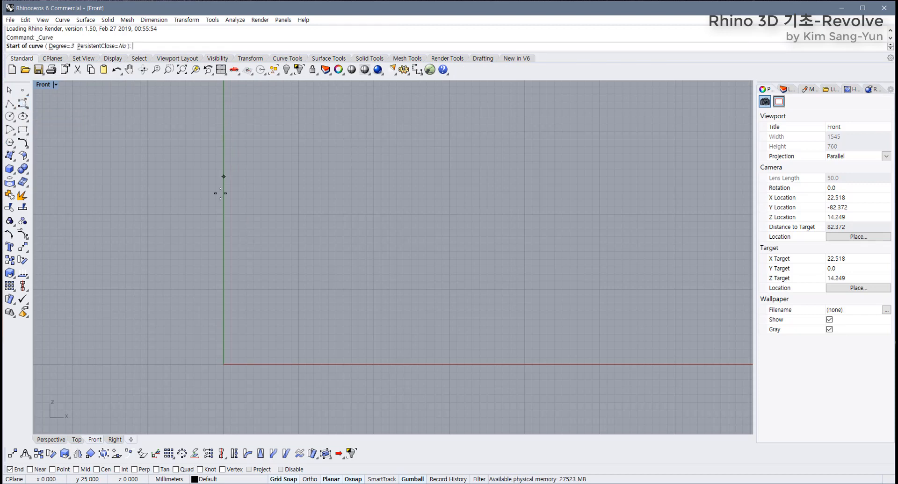
{"action": "right_click_drag", "start_coordinate": [227, 222], "coordinate": [206, 277]}
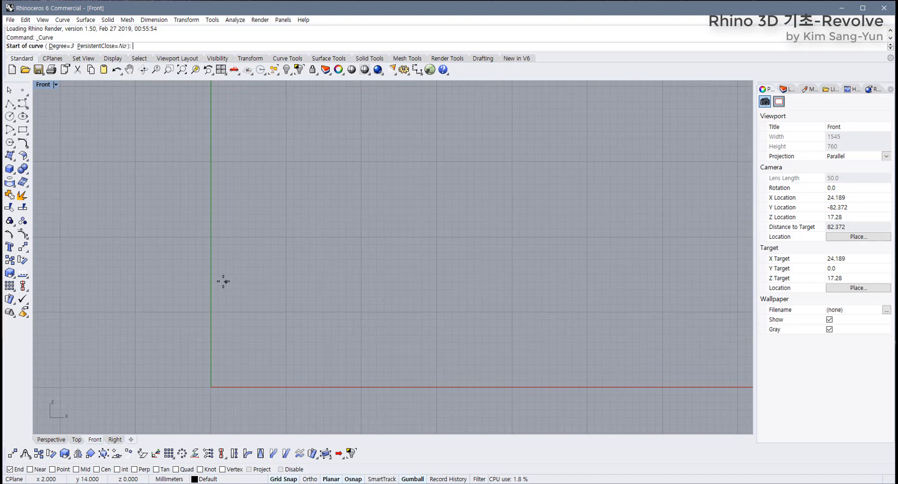
{"action": "left_click", "coordinate": [211, 365]}
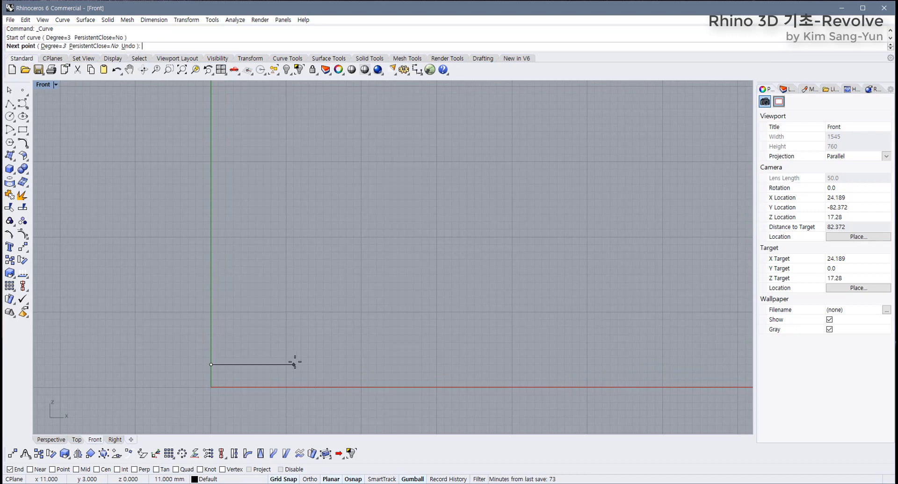
{"action": "key", "text": "Escape"}
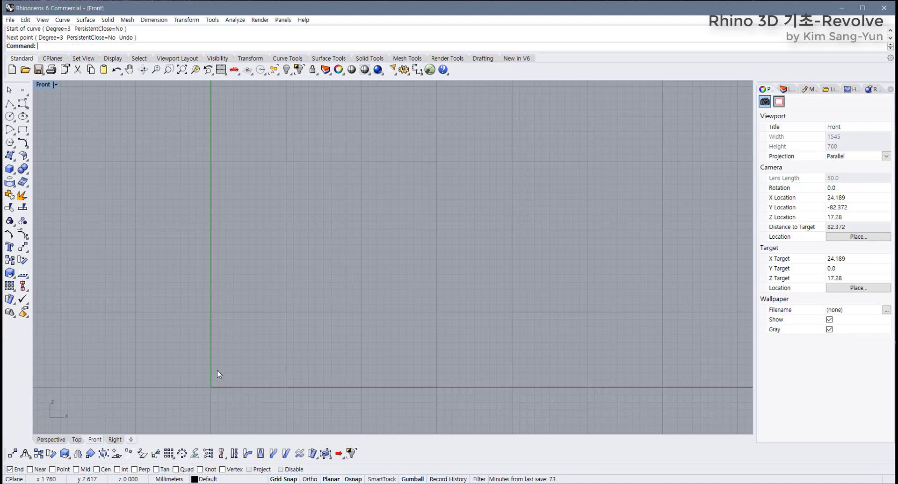
Step: Start a degree-3 control point curve on the vertical axis at 0,3 with further points at 10,3 and 13,6
{"action": "scroll", "coordinate": [215, 374], "scroll_direction": "up", "scroll_amount": 1}
{"action": "scroll", "coordinate": [214, 371], "scroll_direction": "up", "scroll_amount": 2}
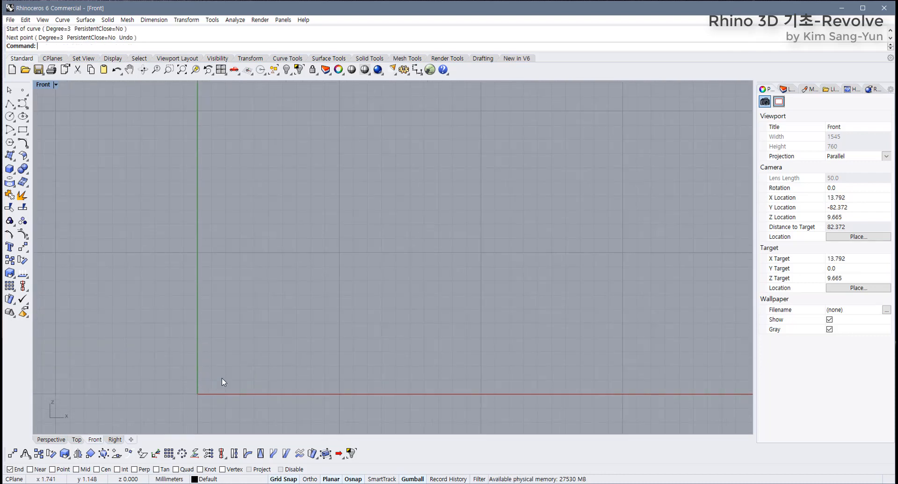
{"action": "right_click", "coordinate": [203, 369]}
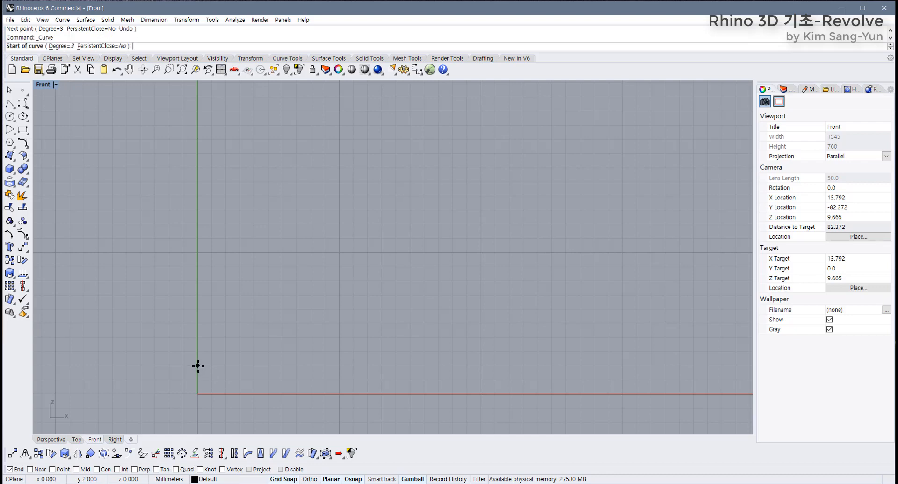
{"action": "left_click", "coordinate": [198, 352]}
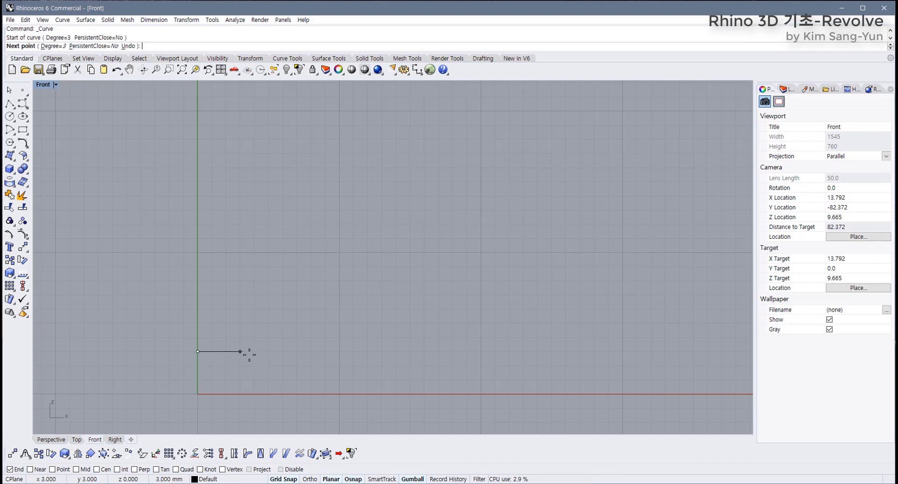
{"action": "left_click", "coordinate": [339, 352]}
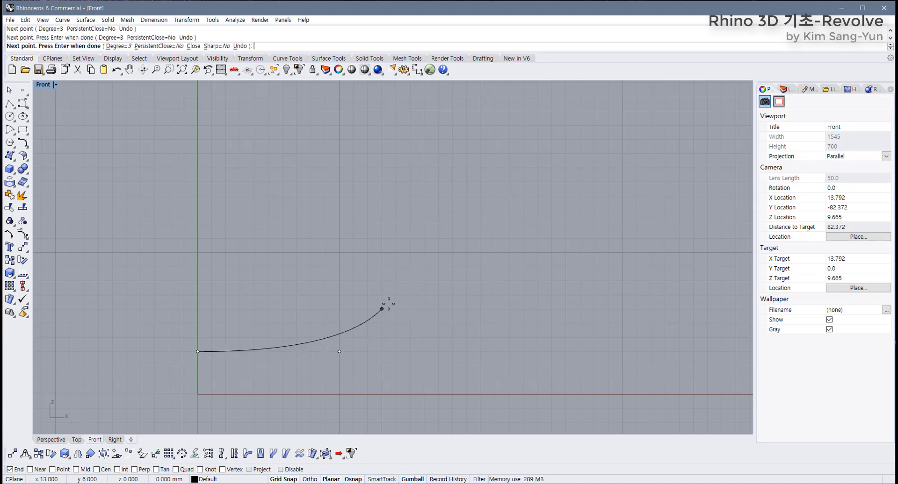
{"action": "left_click", "coordinate": [381, 309]}
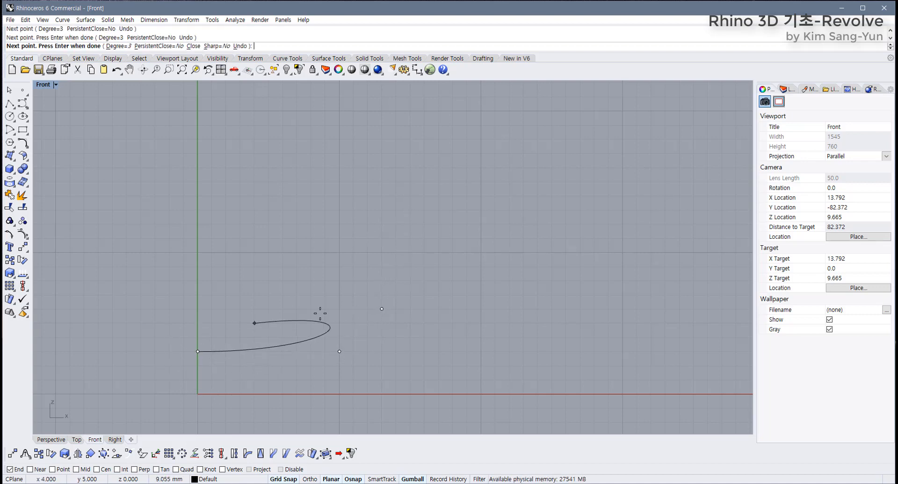
Step: Continue the curve up the vase's inner wall with control points at about 15,19, 8,46 and 7,56
{"action": "scroll", "coordinate": [374, 318], "scroll_direction": "down", "scroll_amount": 6}
{"action": "right_click_drag", "start_coordinate": [380, 295], "coordinate": [326, 321]}
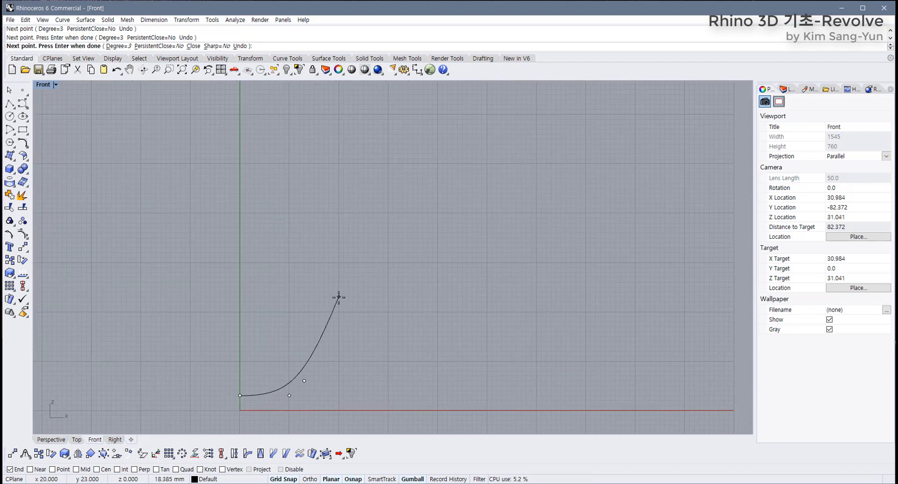
{"action": "scroll", "coordinate": [285, 397], "scroll_direction": "up", "scroll_amount": 6}
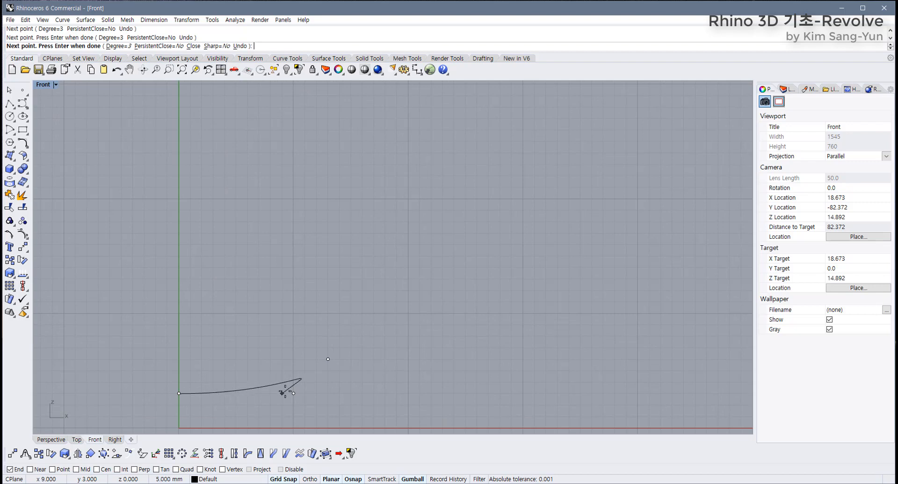
{"action": "right_click_drag", "start_coordinate": [271, 337], "coordinate": [280, 296]}
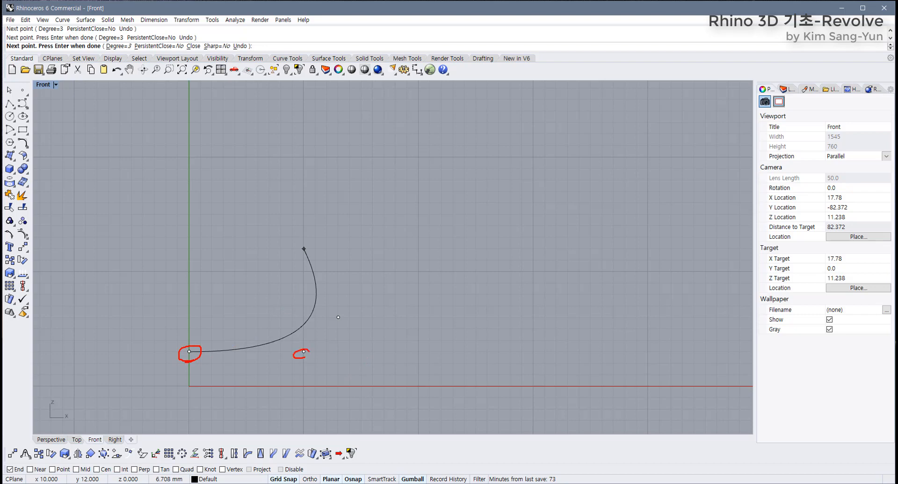
{"action": "left_click_drag", "start_coordinate": [196, 353], "coordinate": [297, 359]}
{"action": "key", "text": "Escape"}
{"action": "scroll", "coordinate": [304, 248], "scroll_direction": "down", "scroll_amount": 4}
{"action": "right_click_drag", "start_coordinate": [305, 274], "coordinate": [287, 327]}
{"action": "scroll", "coordinate": [306, 283], "scroll_direction": "down", "scroll_amount": 2}
{"action": "right_click_drag", "start_coordinate": [306, 284], "coordinate": [300, 307]}
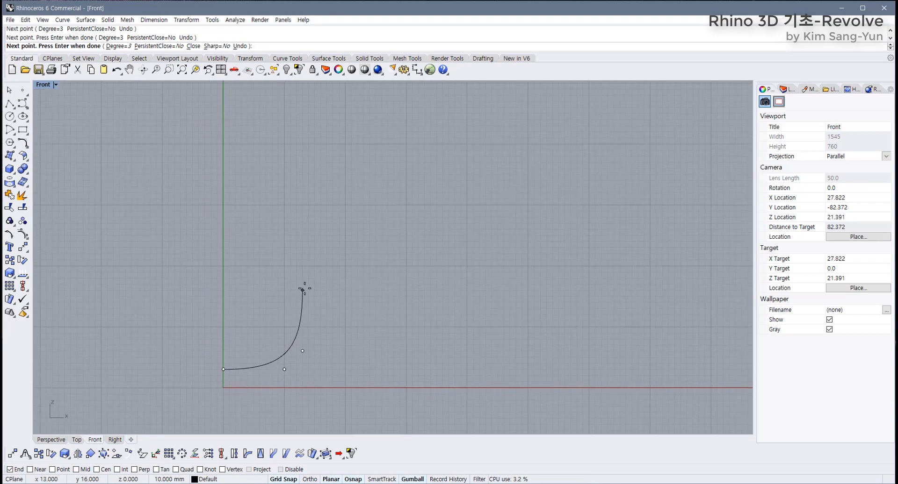
{"action": "left_click", "coordinate": [309, 277]}
{"action": "scroll", "coordinate": [292, 186], "scroll_direction": "down", "scroll_amount": 2}
{"action": "right_click_drag", "start_coordinate": [292, 187], "coordinate": [276, 232]}
{"action": "left_click", "coordinate": [266, 204]}
{"action": "left_click", "coordinate": [262, 164]}
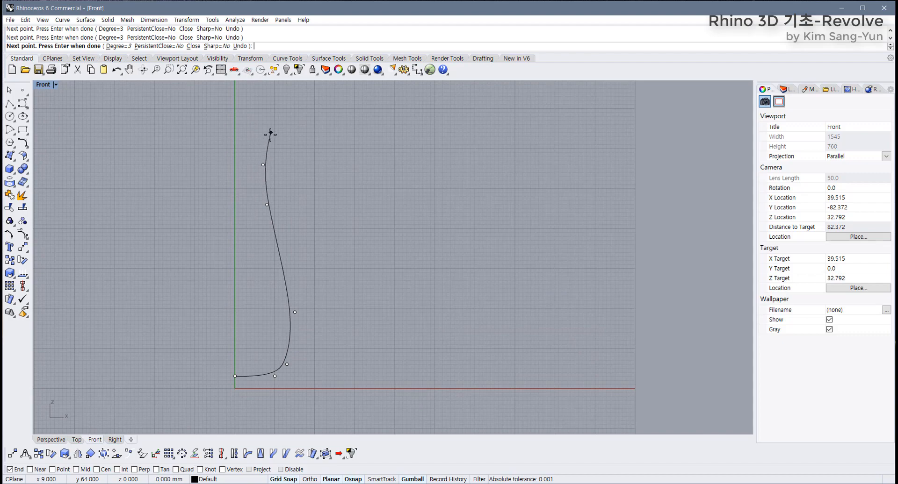
Step: Round the curve over the rim with control points at about 9,64, 13,66 and 14,64
{"action": "left_click", "coordinate": [271, 132]}
{"action": "left_click", "coordinate": [286, 125]}
{"action": "left_click", "coordinate": [291, 132]}
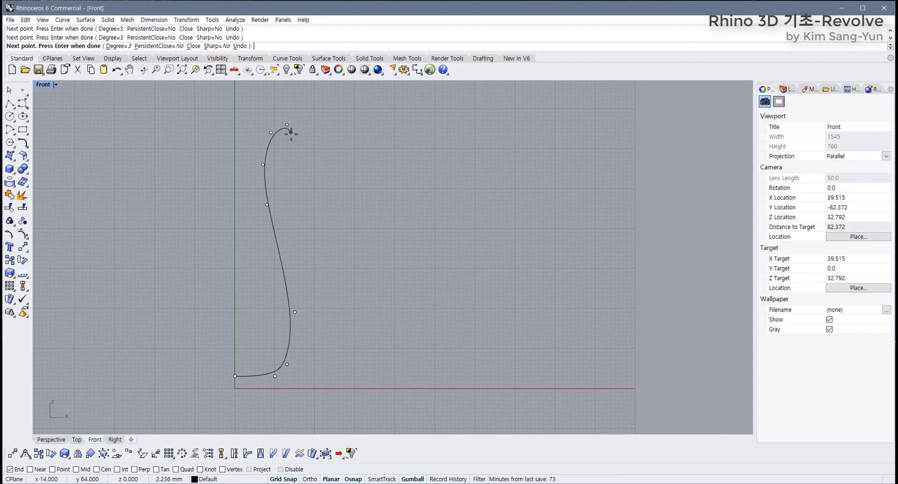
Step: Run the curve down the outer wall with control points at about 10,58, 10,53, 13,39, 22,19 and 19,5
{"action": "left_click", "coordinate": [274, 157]}
{"action": "left_click", "coordinate": [275, 176]}
{"action": "left_click", "coordinate": [287, 232]}
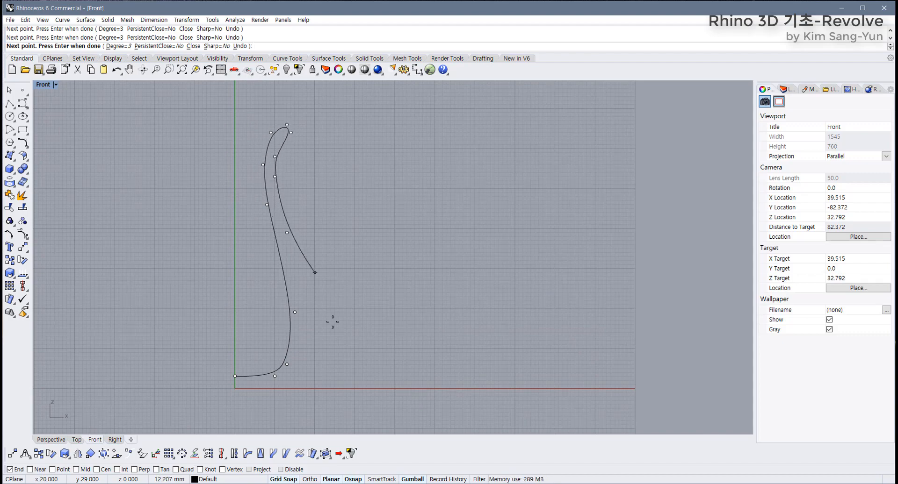
{"action": "left_click", "coordinate": [311, 369]}
{"action": "scroll", "coordinate": [311, 368], "scroll_direction": "up", "scroll_amount": 8}
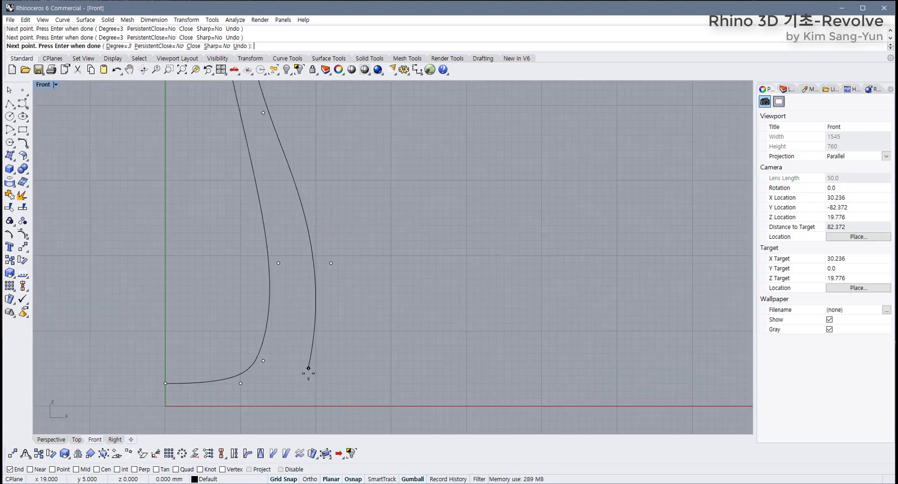
Step: Shape the foot with control points at 16,0, 15,0 and 14,0, then step up to 13,1 and 12,1
{"action": "left_click", "coordinate": [290, 404]}
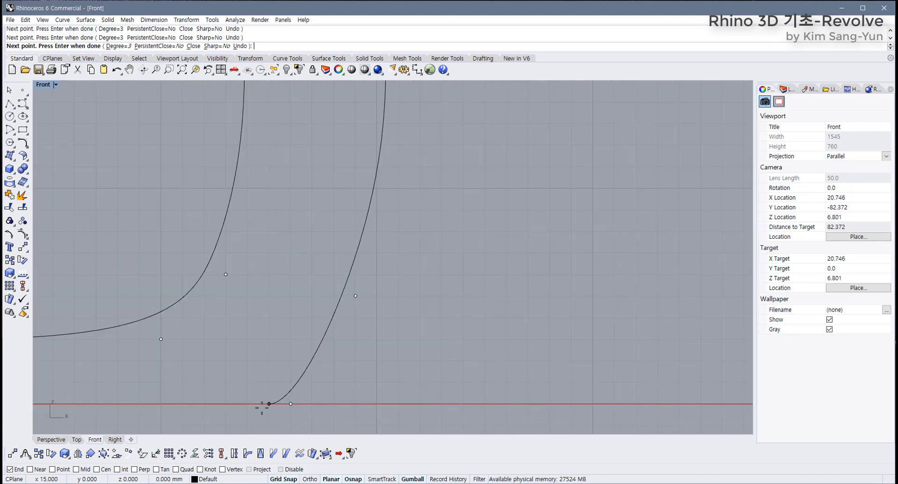
{"action": "left_click", "coordinate": [269, 404]}
{"action": "left_click", "coordinate": [248, 404]}
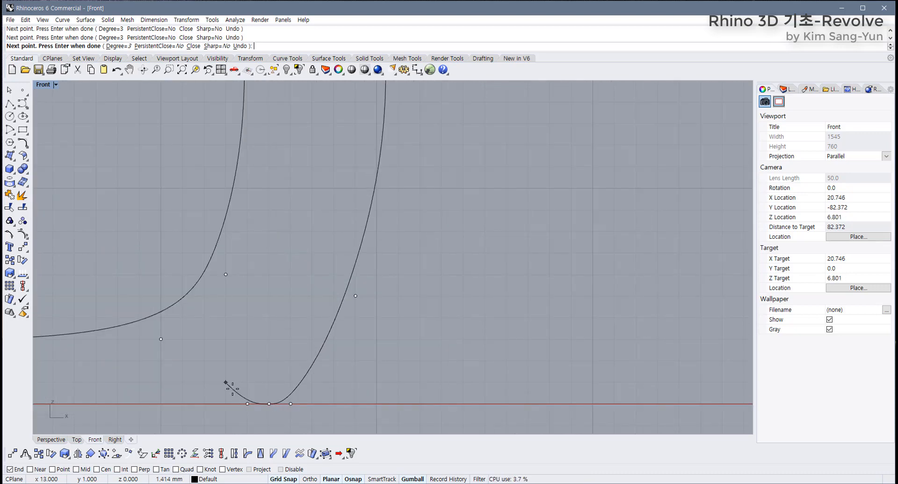
{"action": "left_click", "coordinate": [231, 389]}
{"action": "left_click", "coordinate": [210, 389]}
Step: Close off the underside with points at 8,1 and 0,1 on the vertical axis, and finish the curve
{"action": "scroll", "coordinate": [145, 384], "scroll_direction": "down", "scroll_amount": 6}
{"action": "right_click_drag", "start_coordinate": [145, 384], "coordinate": [238, 373]}
{"action": "scroll", "coordinate": [233, 374], "scroll_direction": "up", "scroll_amount": 2}
{"action": "left_click", "coordinate": [227, 370]}
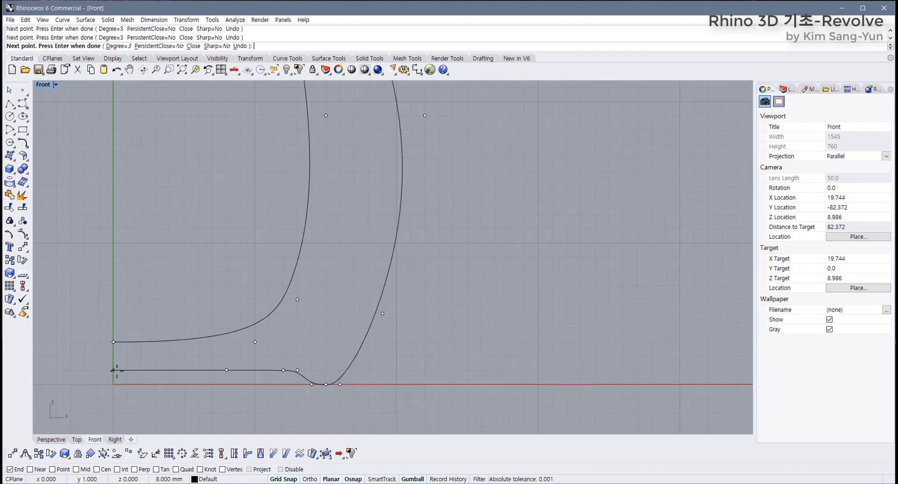
{"action": "right_click", "coordinate": [117, 372]}
Step: Select the profile curve, turn off Grid Snap and show the curve's control points
{"action": "scroll", "coordinate": [300, 385], "scroll_direction": "down", "scroll_amount": 12}
{"action": "right_click_drag", "start_coordinate": [258, 364], "coordinate": [241, 399]}
{"action": "scroll", "coordinate": [241, 400], "scroll_direction": "up", "scroll_amount": 2}
{"action": "left_click", "coordinate": [253, 348]}
{"action": "scroll", "coordinate": [288, 417], "scroll_direction": "up", "scroll_amount": 3}
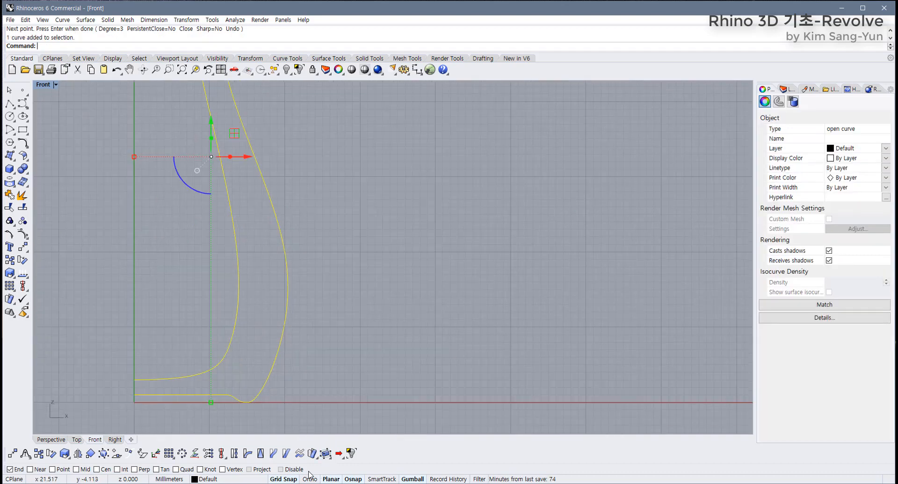
{"action": "left_click", "coordinate": [285, 480]}
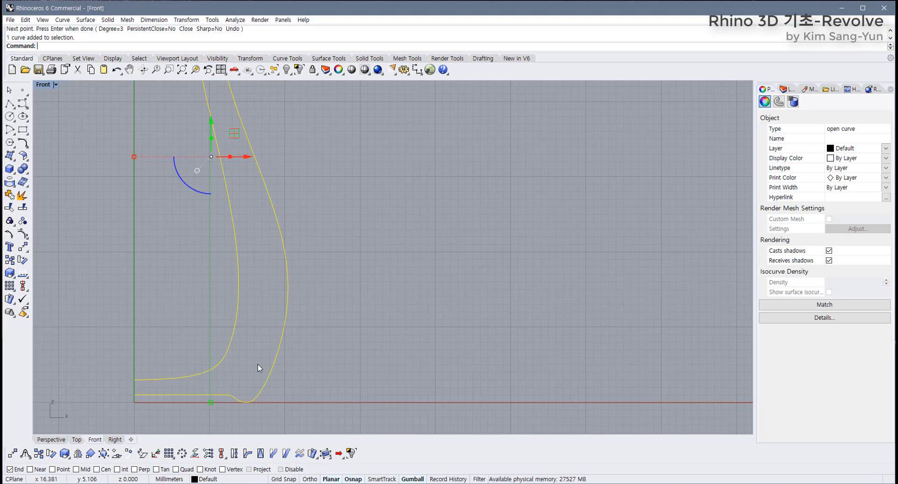
{"action": "key", "text": "F10"}
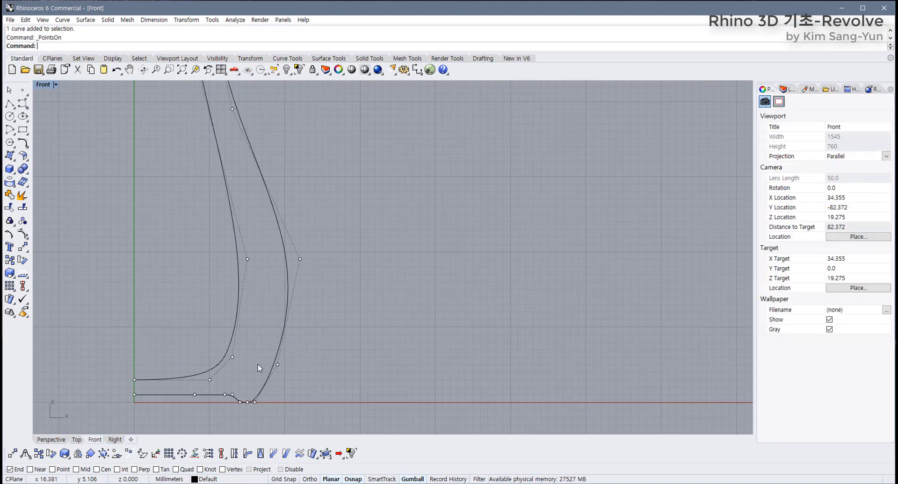
Step: Move the inner wall's lower corner and belly control points outward by about 3 mm each to thin the wall
{"action": "scroll", "coordinate": [224, 356], "scroll_direction": "up", "scroll_amount": 2}
{"action": "left_click_drag", "start_coordinate": [206, 344], "coordinate": [297, 358]}
{"action": "left_click_drag", "start_coordinate": [222, 251], "coordinate": [338, 149]}
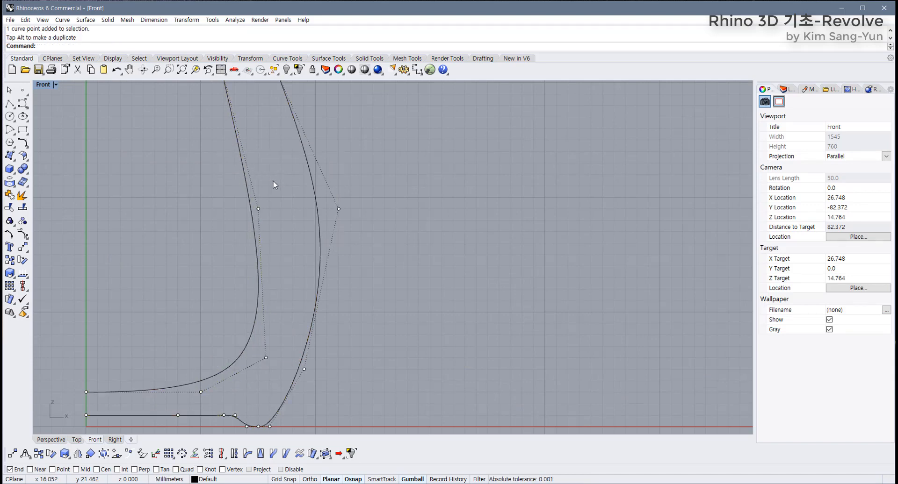
{"action": "left_click_drag", "start_coordinate": [280, 229], "coordinate": [280, 230]}
{"action": "left_click_drag", "start_coordinate": [281, 186], "coordinate": [313, 182]}
Step: Reposition the control points at the rim slightly to reshape the lip of the profile
{"action": "scroll", "coordinate": [310, 183], "scroll_direction": "down", "scroll_amount": 8}
{"action": "right_click_drag", "start_coordinate": [299, 185], "coordinate": [291, 258]}
{"action": "scroll", "coordinate": [291, 258], "scroll_direction": "up", "scroll_amount": 4}
{"action": "right_click_drag", "start_coordinate": [252, 128], "coordinate": [219, 275]}
{"action": "scroll", "coordinate": [225, 243], "scroll_direction": "up", "scroll_amount": 6}
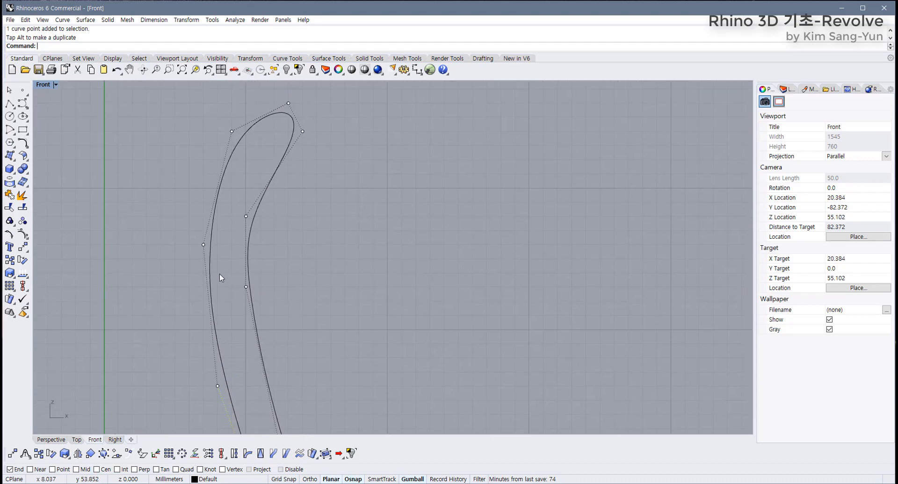
{"action": "scroll", "coordinate": [220, 275], "scroll_direction": "down", "scroll_amount": 6}
{"action": "right_click_drag", "start_coordinate": [239, 177], "coordinate": [214, 244]}
{"action": "scroll", "coordinate": [214, 244], "scroll_direction": "up", "scroll_amount": 4}
{"action": "left_click", "coordinate": [253, 265]}
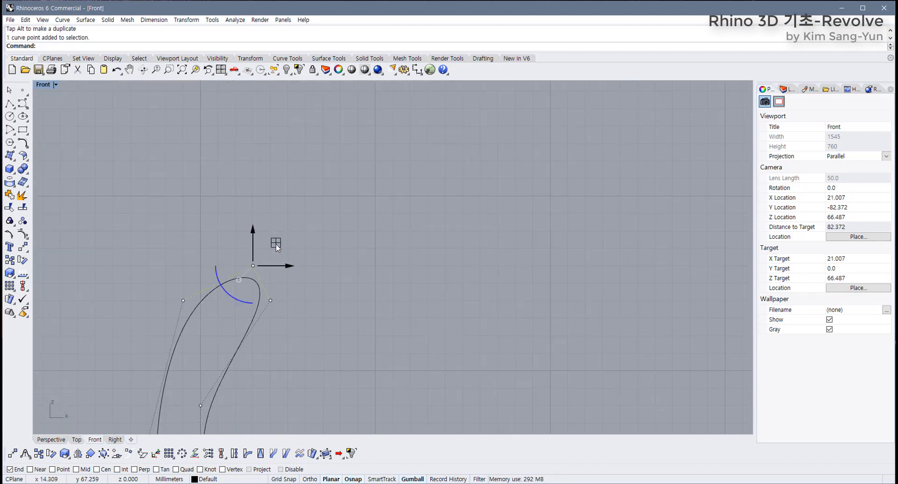
{"action": "left_click_drag", "start_coordinate": [275, 244], "coordinate": [291, 276]}
{"action": "left_click", "coordinate": [293, 338]}
Step: Move the control point just inside the foot, at the end of the flat underside, slightly outward
{"action": "scroll", "coordinate": [293, 343], "scroll_direction": "down", "scroll_amount": 10}
{"action": "right_click_drag", "start_coordinate": [286, 373], "coordinate": [276, 259]}
{"action": "scroll", "coordinate": [271, 226], "scroll_direction": "down", "scroll_amount": 6}
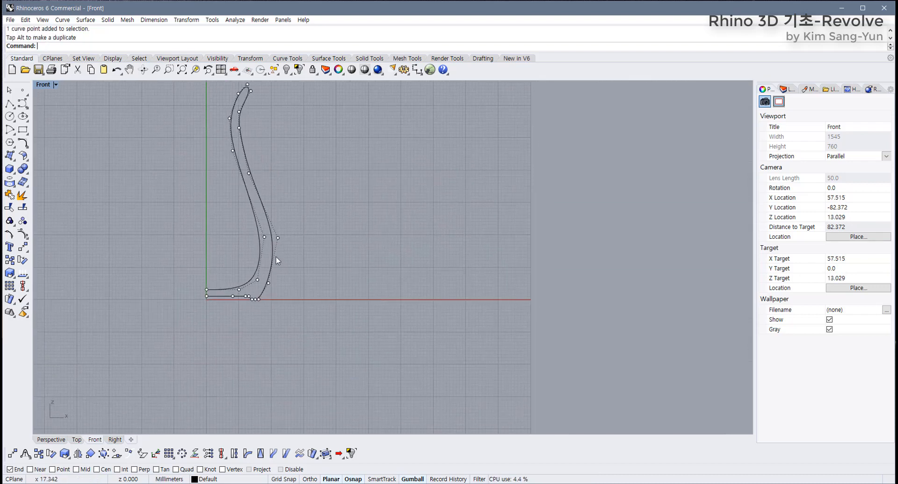
{"action": "scroll", "coordinate": [276, 262], "scroll_direction": "up", "scroll_amount": 4}
{"action": "right_click_drag", "start_coordinate": [271, 305], "coordinate": [286, 313]}
{"action": "scroll", "coordinate": [287, 316], "scroll_direction": "up", "scroll_amount": 3}
{"action": "scroll", "coordinate": [261, 323], "scroll_direction": "up", "scroll_amount": 1}
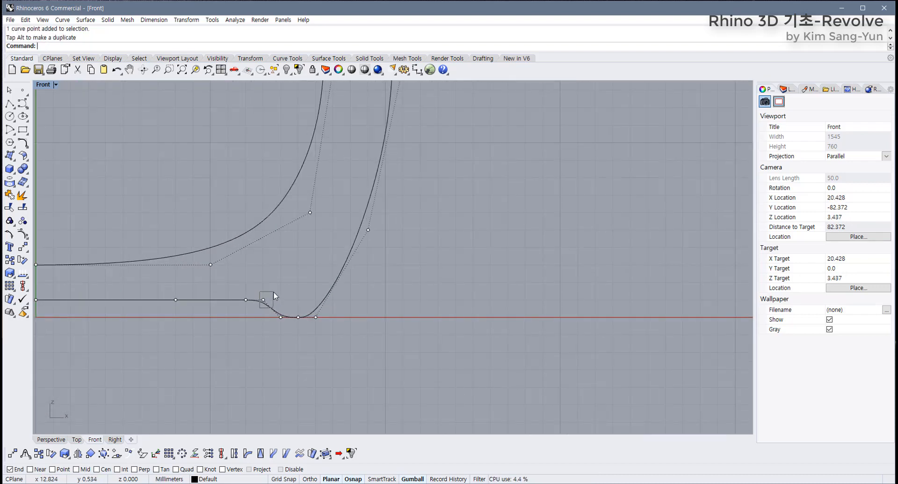
{"action": "left_click_drag", "start_coordinate": [274, 293], "coordinate": [310, 302]}
{"action": "left_click", "coordinate": [408, 299]}
Step: Move all control points except the two on the vertical axis outward by about 3 mm, then hide the control points
{"action": "scroll", "coordinate": [282, 295], "scroll_direction": "down", "scroll_amount": 4}
{"action": "right_click_drag", "start_coordinate": [280, 296], "coordinate": [300, 318]}
{"action": "scroll", "coordinate": [348, 332], "scroll_direction": "down", "scroll_amount": 8}
{"action": "right_click_drag", "start_coordinate": [348, 332], "coordinate": [295, 346]}
{"action": "scroll", "coordinate": [313, 367], "scroll_direction": "down", "scroll_amount": 4}
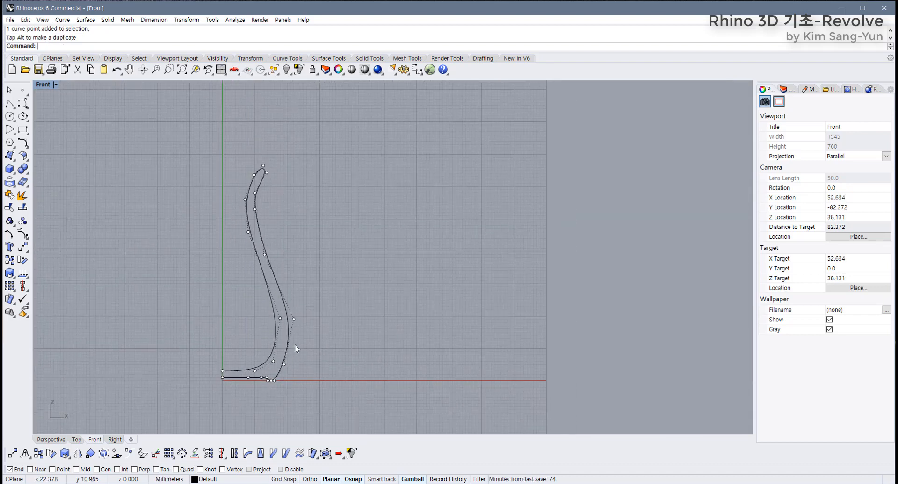
{"action": "scroll", "coordinate": [256, 217], "scroll_direction": "up", "scroll_amount": 2}
{"action": "left_click_drag", "start_coordinate": [229, 134], "coordinate": [332, 467]}
{"action": "left_click_drag", "start_coordinate": [302, 260], "coordinate": [315, 260]}
{"action": "key", "text": "Escape"}
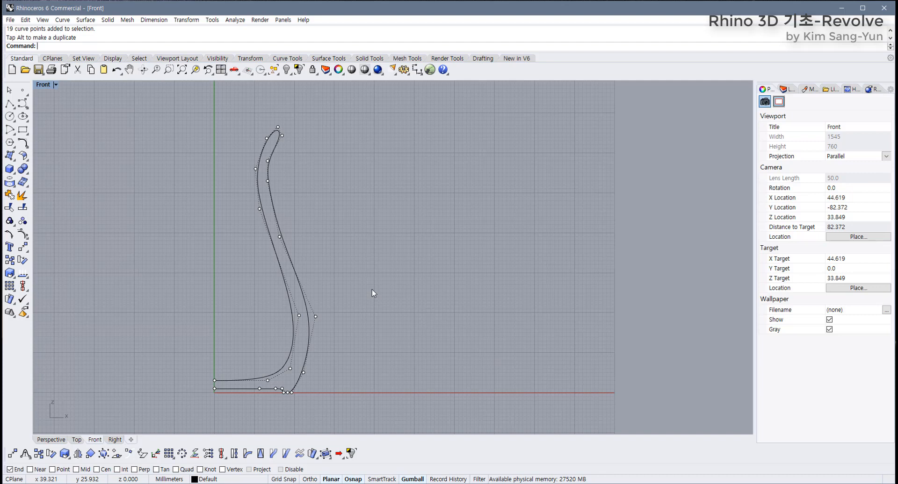
{"action": "key", "text": "F11"}
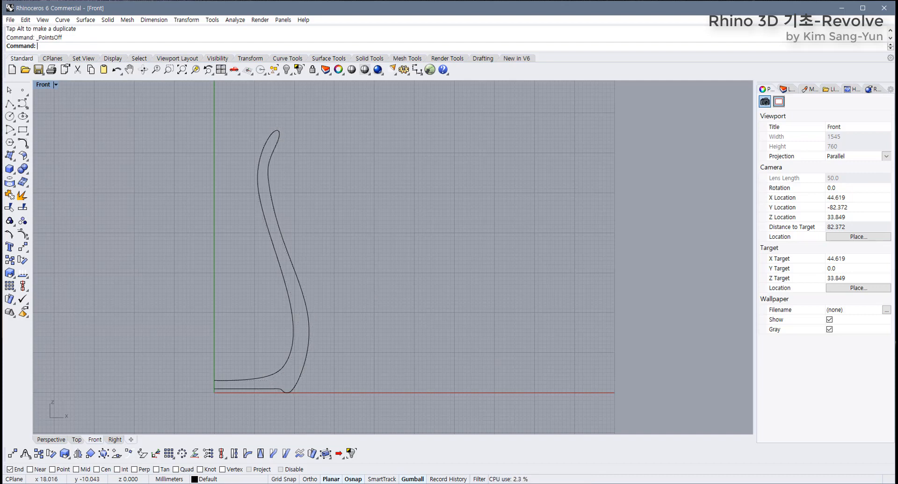
Step: Check the profile's ends at the vertical axis and turn on grid snap
{"action": "scroll", "coordinate": [212, 381], "scroll_direction": "up", "scroll_amount": 8}
{"action": "scroll", "coordinate": [217, 385], "scroll_direction": "up", "scroll_amount": 2}
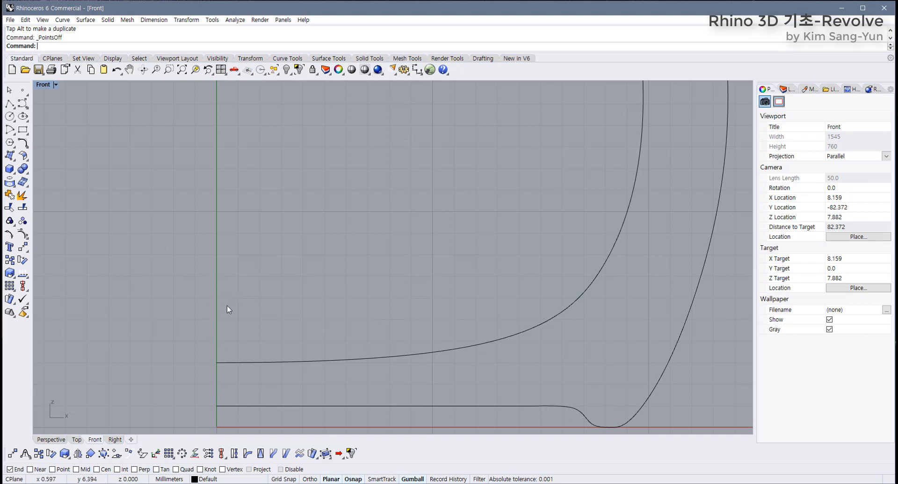
{"action": "scroll", "coordinate": [215, 349], "scroll_direction": "down", "scroll_amount": 8}
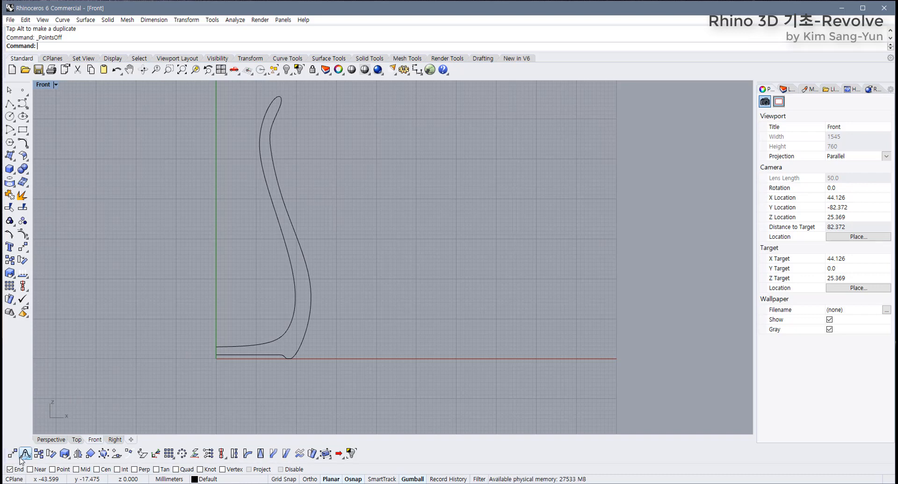
{"action": "left_click", "coordinate": [284, 480]}
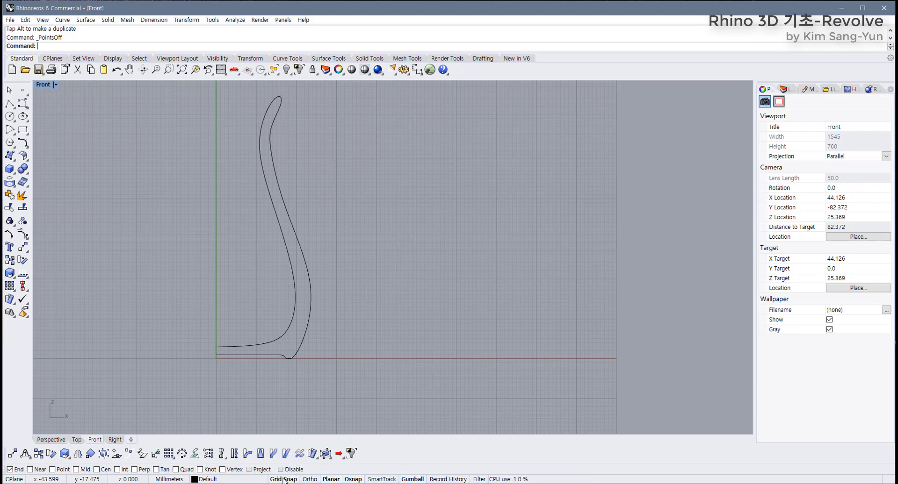
Step: Revolve the vase profile curve a full 360 degrees from start angle 0 around a vertical axis placed on the green axis line
{"action": "left_click", "coordinate": [338, 60]}
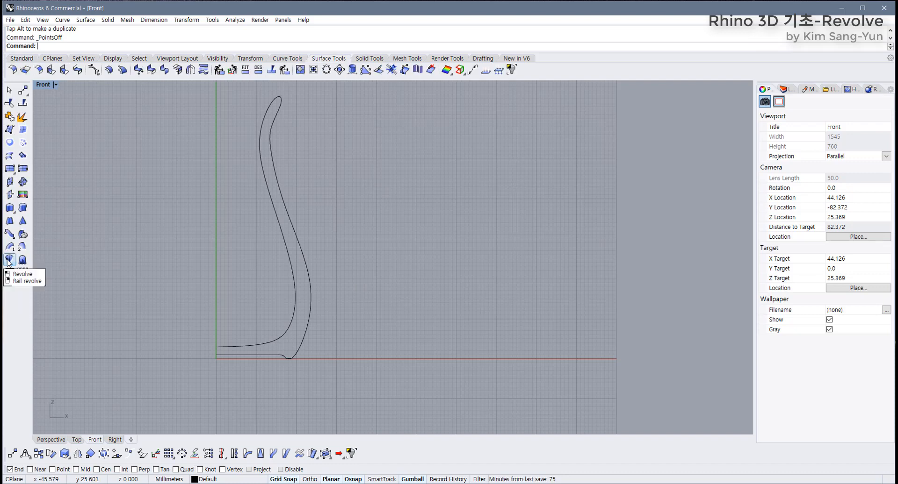
{"action": "left_click_drag", "start_coordinate": [285, 316], "coordinate": [252, 265]}
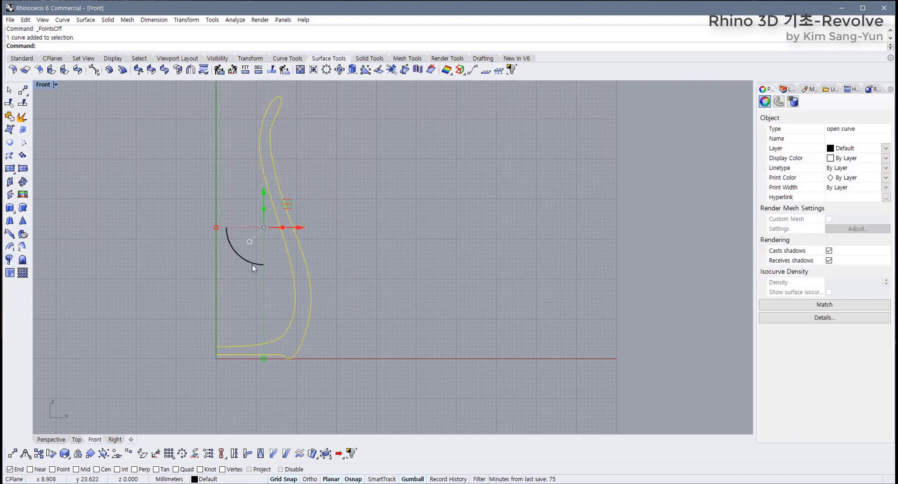
{"action": "left_click_drag", "start_coordinate": [374, 290], "coordinate": [267, 255]}
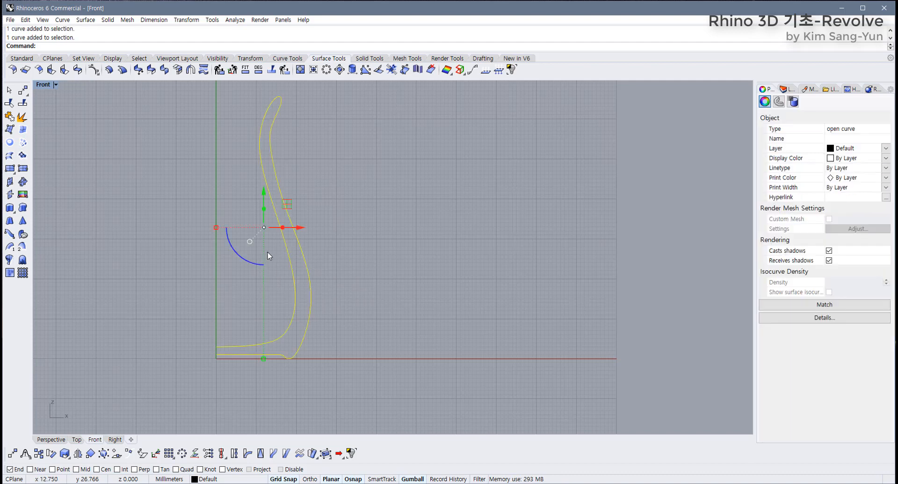
{"action": "left_click", "coordinate": [8, 260]}
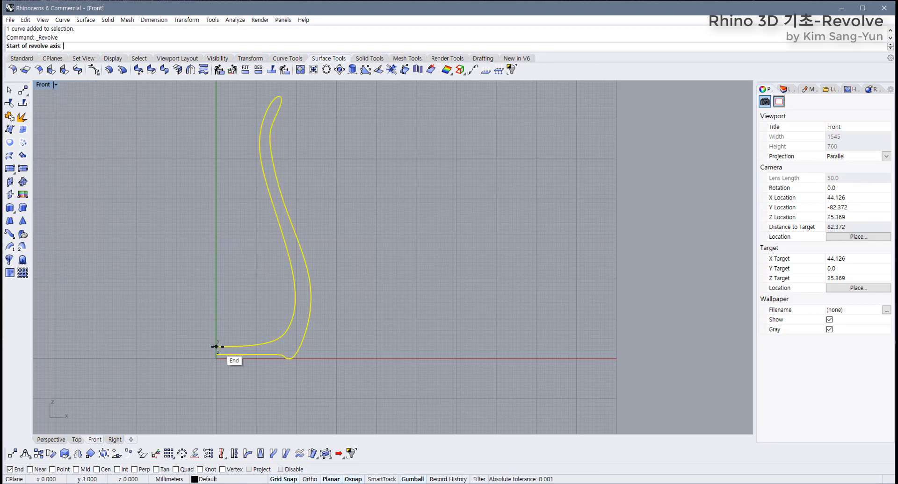
{"action": "scroll", "coordinate": [216, 290], "scroll_direction": "up", "scroll_amount": 5}
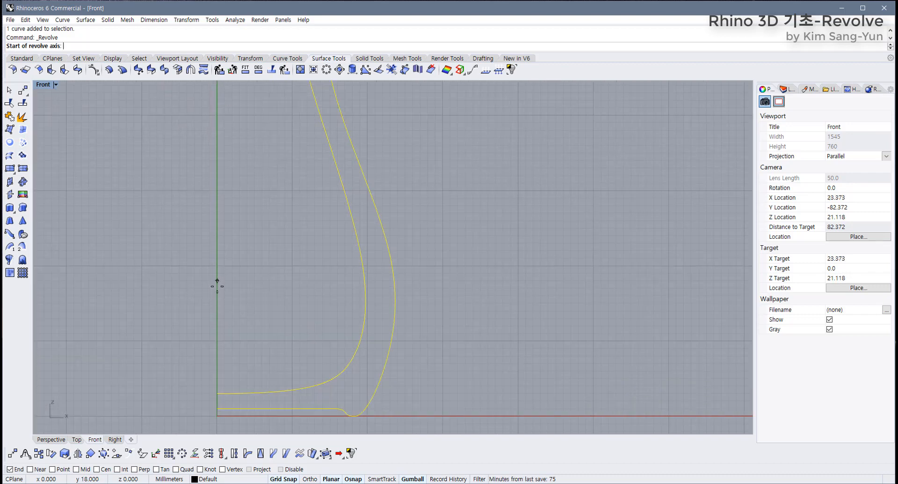
{"action": "left_click", "coordinate": [217, 311]}
{"action": "scroll", "coordinate": [217, 243], "scroll_direction": "down", "scroll_amount": 5}
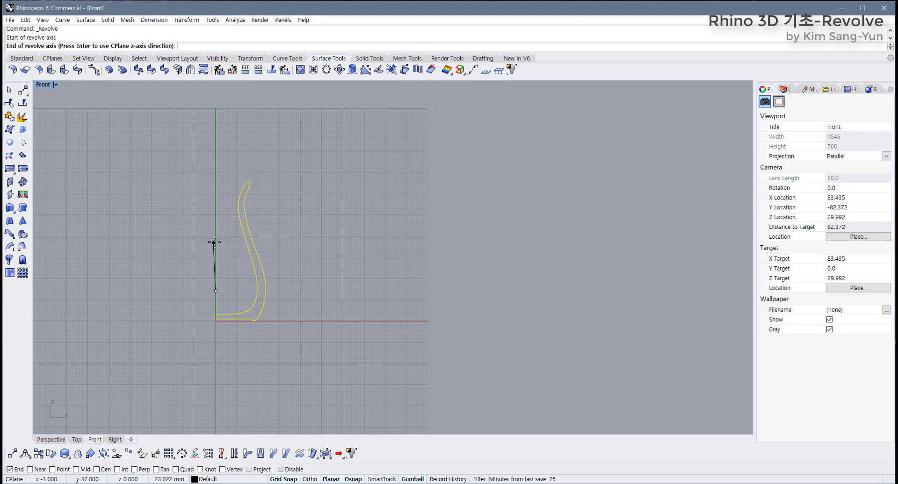
{"action": "key", "text": "shift"}
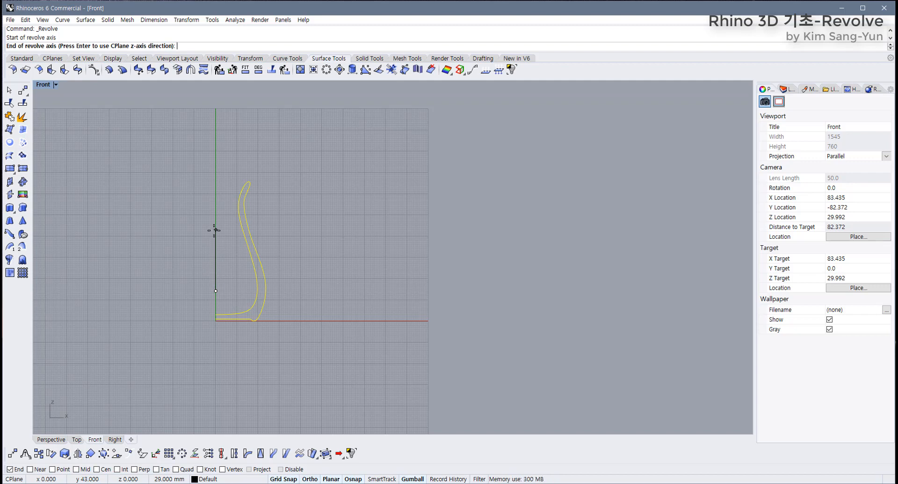
{"action": "left_click", "coordinate": [214, 230]}
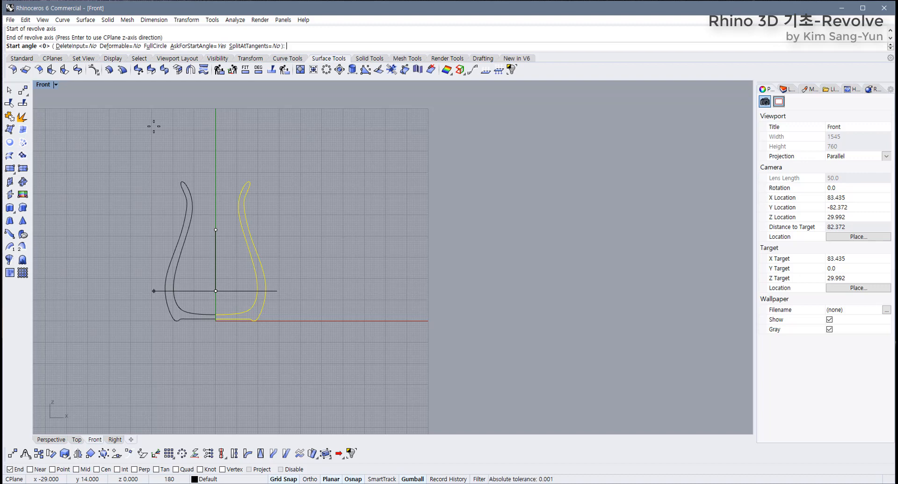
{"action": "left_click", "coordinate": [191, 166]}
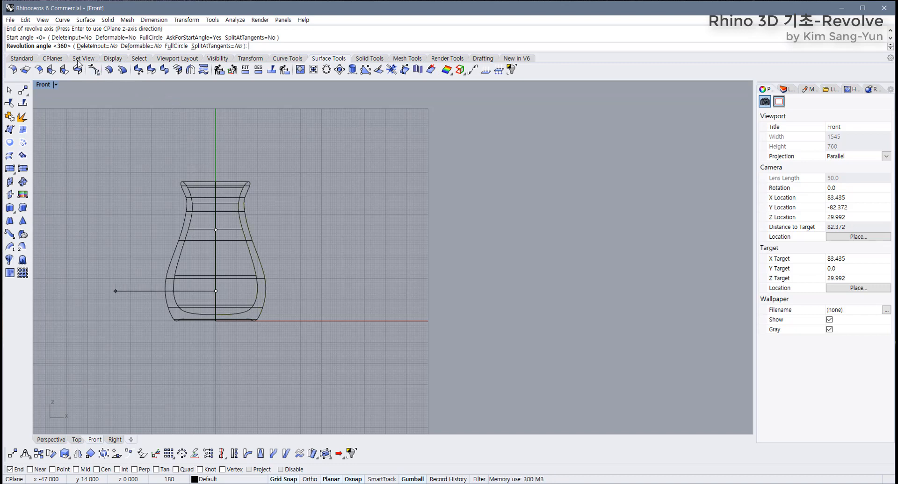
{"action": "left_click", "coordinate": [207, 151]}
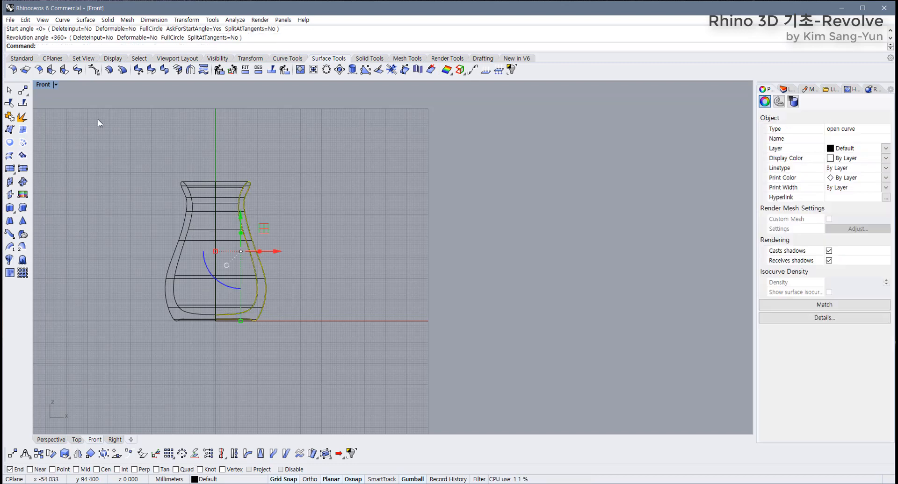
Step: Switch to the four-viewport layout and set the Perspective view to Shaded display to inspect the vase from several angles
{"action": "double_click", "coordinate": [43, 85]}
{"action": "scroll", "coordinate": [661, 204], "scroll_direction": "down", "scroll_amount": 10}
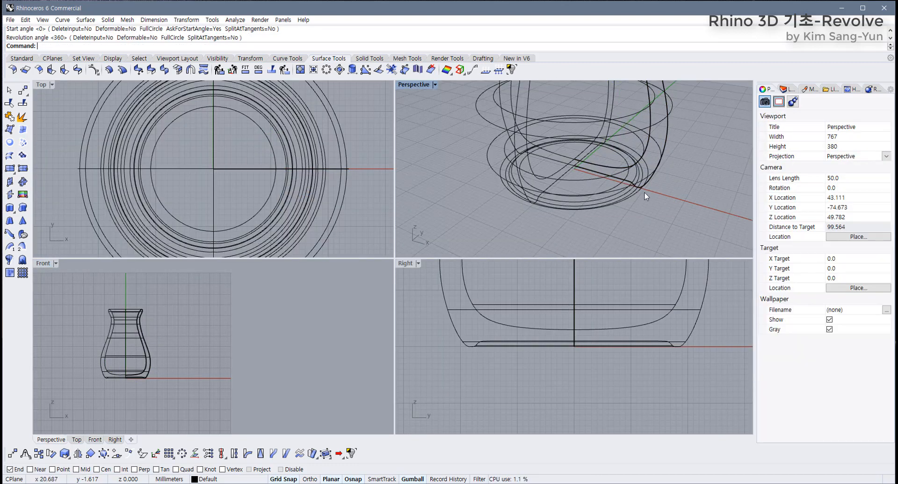
{"action": "right_click_drag", "start_coordinate": [541, 167], "coordinate": [523, 154]}
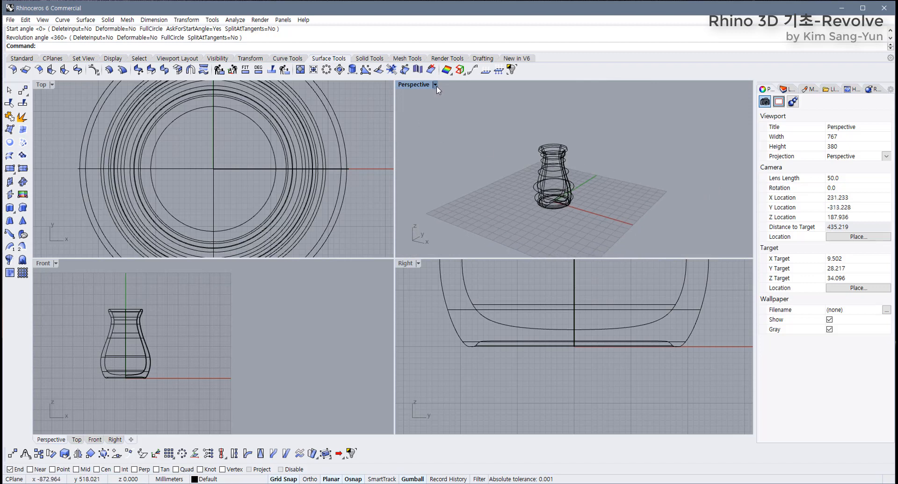
{"action": "left_click", "coordinate": [434, 85]}
{"action": "left_click", "coordinate": [429, 119]}
{"action": "mouse_move", "coordinate": [579, 164]}
{"action": "right_mouse_down"}
{"action": "mouse_move", "coordinate": [542, 86]}
{"action": "mouse_move", "coordinate": [533, 225]}
{"action": "mouse_move", "coordinate": [547, 281]}
{"action": "right_mouse_up"}
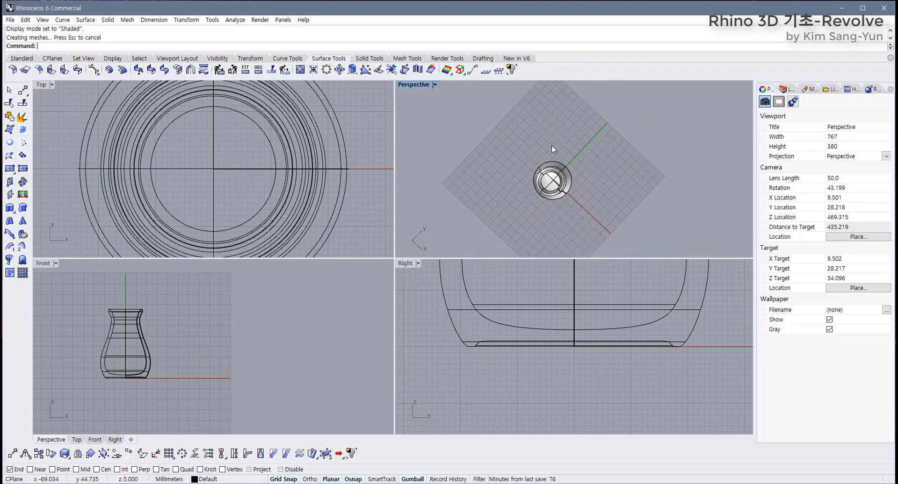
{"action": "scroll", "coordinate": [551, 162], "scroll_direction": "up", "scroll_amount": 8}
{"action": "right_click_drag", "start_coordinate": [548, 172], "coordinate": [547, 229]}
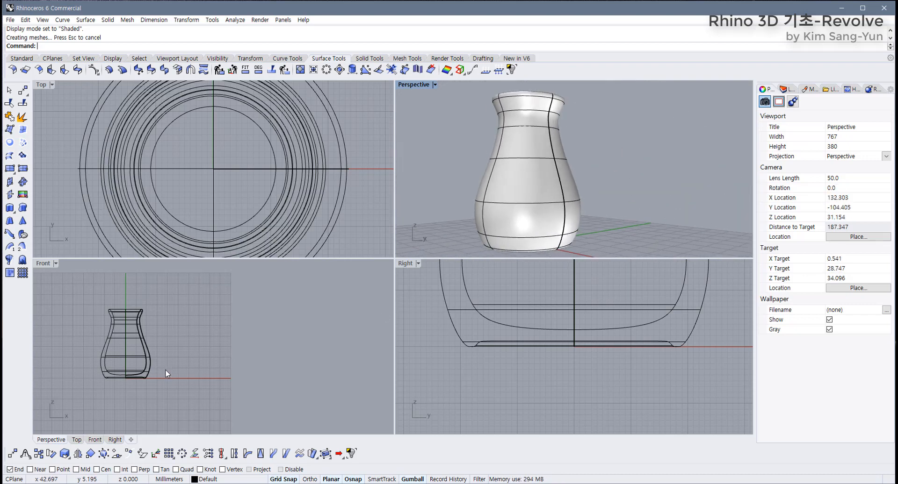
Step: Undo the full revolve of the vase profile
{"action": "scroll", "coordinate": [184, 386], "scroll_direction": "up", "scroll_amount": 6}
{"action": "right_click_drag", "start_coordinate": [149, 370], "coordinate": [241, 375]}
{"action": "key", "text": "ctrl+z"}
Step: Revolve the profile curve 360 degrees from start angle 0, using a vertical axis that starts at the inner floor's endpoint
{"action": "left_click", "coordinate": [215, 371]}
{"action": "scroll", "coordinate": [226, 370], "scroll_direction": "down", "scroll_amount": 4}
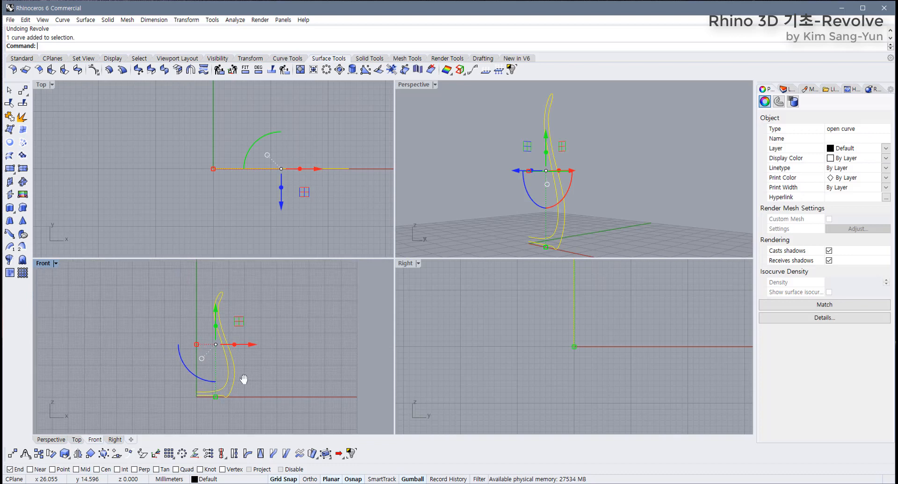
{"action": "left_click", "coordinate": [9, 260]}
{"action": "scroll", "coordinate": [200, 372], "scroll_direction": "up", "scroll_amount": 3}
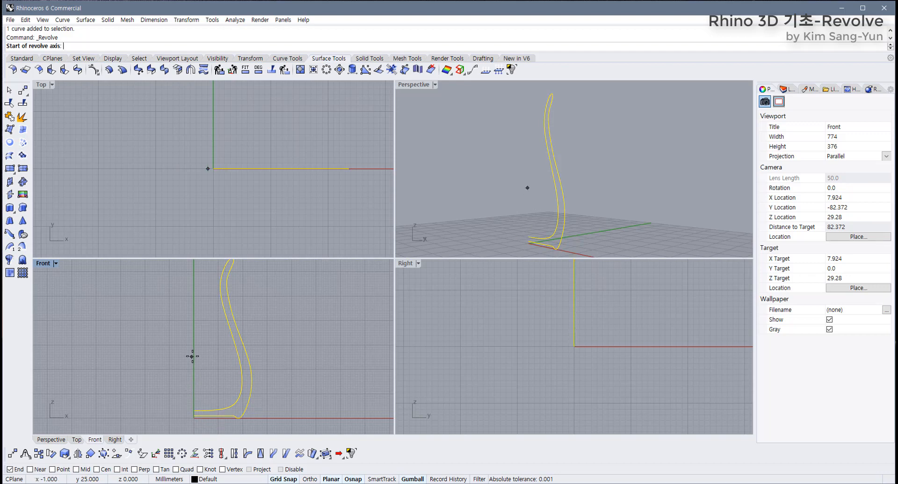
{"action": "left_click", "coordinate": [194, 412]}
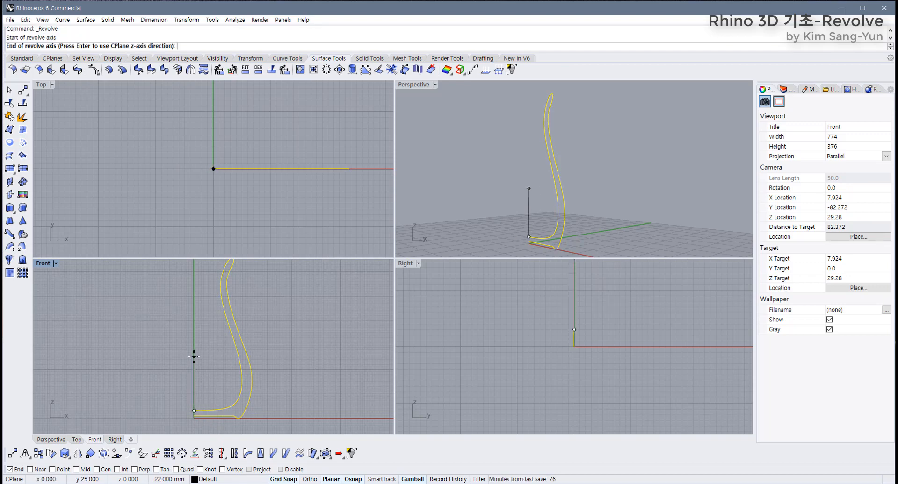
{"action": "left_click", "coordinate": [193, 333]}
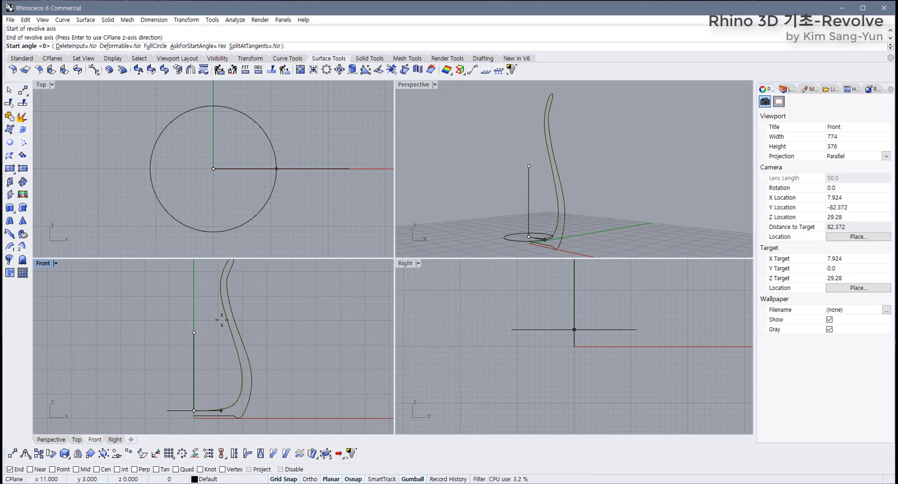
{"action": "key", "text": "Return"}
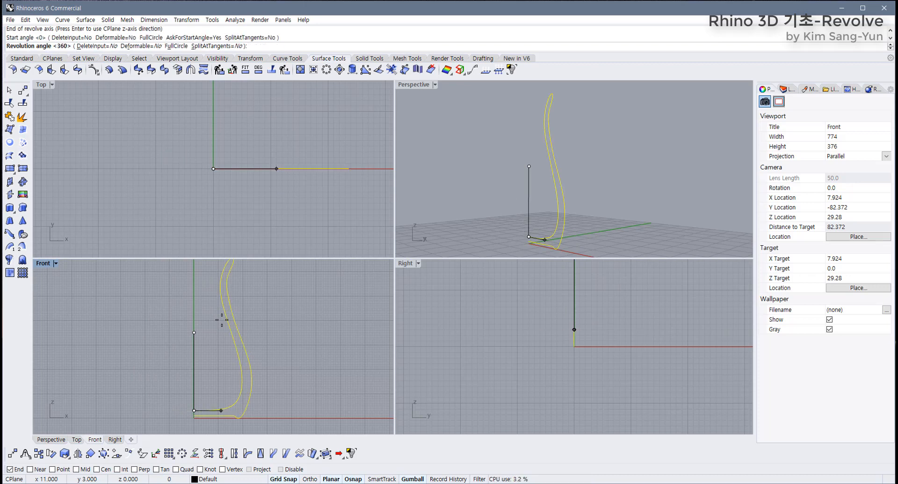
{"action": "key", "text": "Return"}
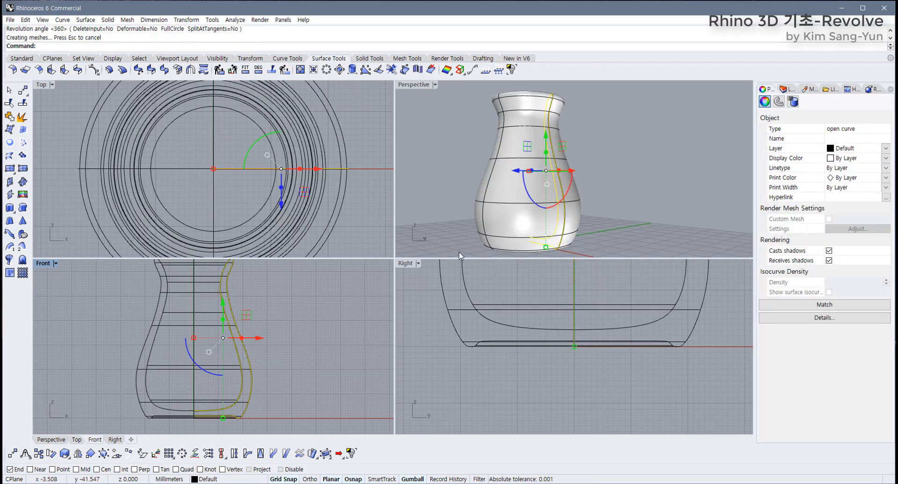
Step: Inspect the shaded vase from another side and undo the revolve made from the inner floor's endpoint
{"action": "left_click", "coordinate": [600, 212]}
{"action": "right_click_drag", "start_coordinate": [599, 212], "coordinate": [517, 181]}
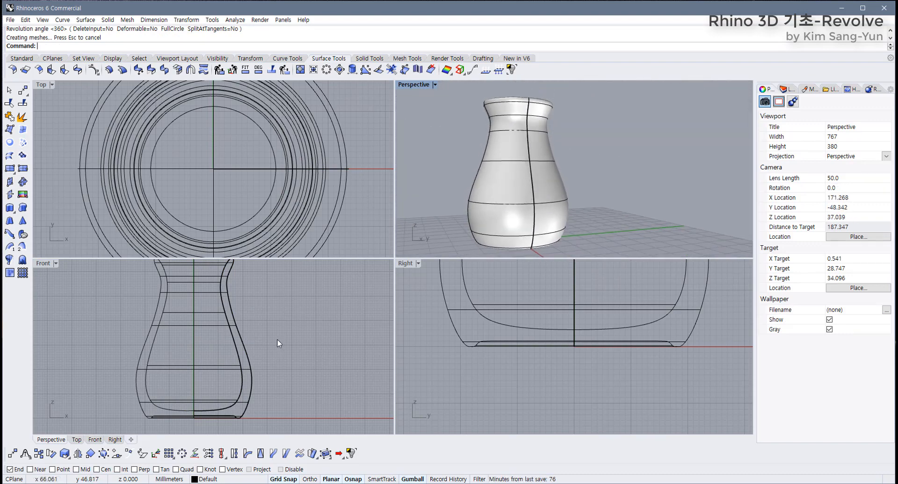
{"action": "scroll", "coordinate": [238, 377], "scroll_direction": "down", "scroll_amount": 6}
{"action": "right_click_drag", "start_coordinate": [237, 359], "coordinate": [224, 365]}
{"action": "key", "text": "ctrl+z"}
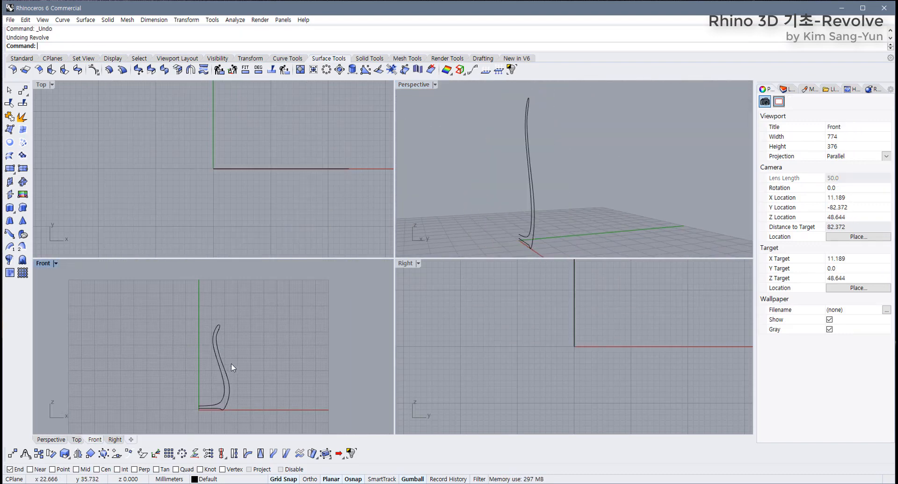
Step: Revolve the profile curve 180 degrees from start angle 0 around a vertical axis starting at the underside's endpoint
{"action": "left_click", "coordinate": [224, 366]}
{"action": "scroll", "coordinate": [192, 375], "scroll_direction": "up", "scroll_amount": 2}
{"action": "right_click_drag", "start_coordinate": [159, 348], "coordinate": [84, 282]}
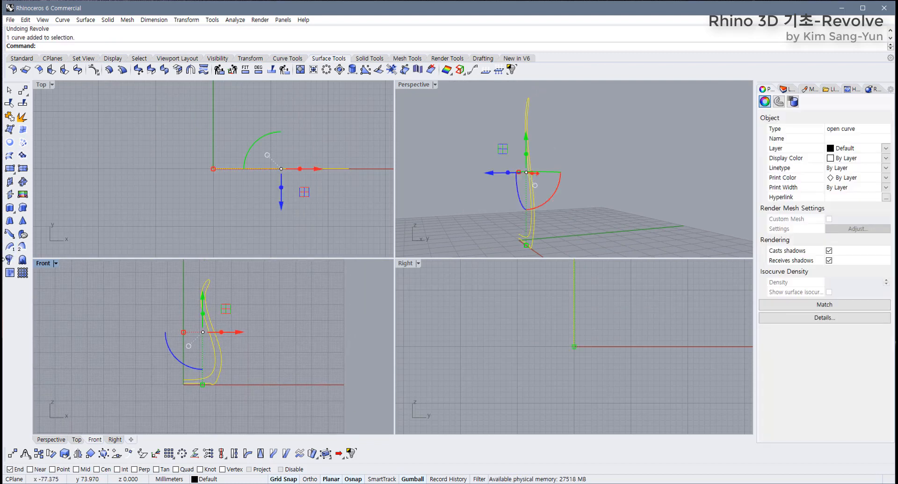
{"action": "left_click", "coordinate": [9, 259]}
{"action": "left_click", "coordinate": [184, 383]}
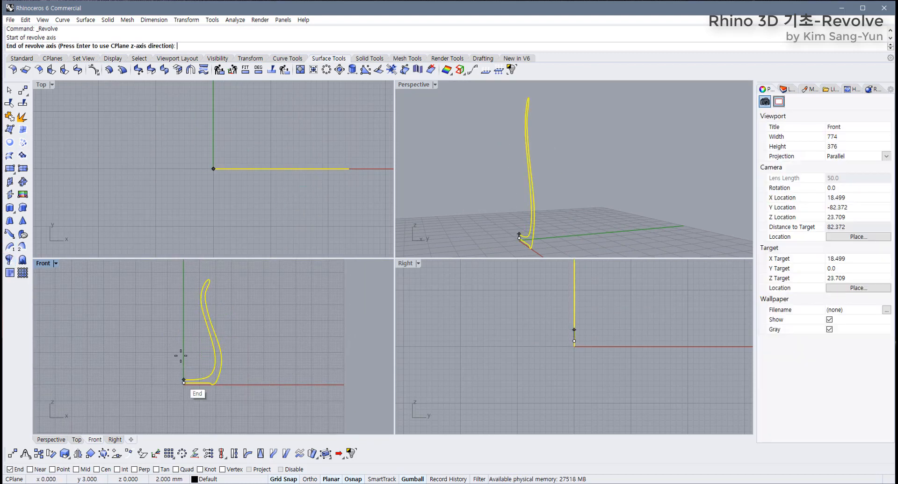
{"action": "left_click", "coordinate": [184, 335]}
{"action": "key", "text": "Return"}
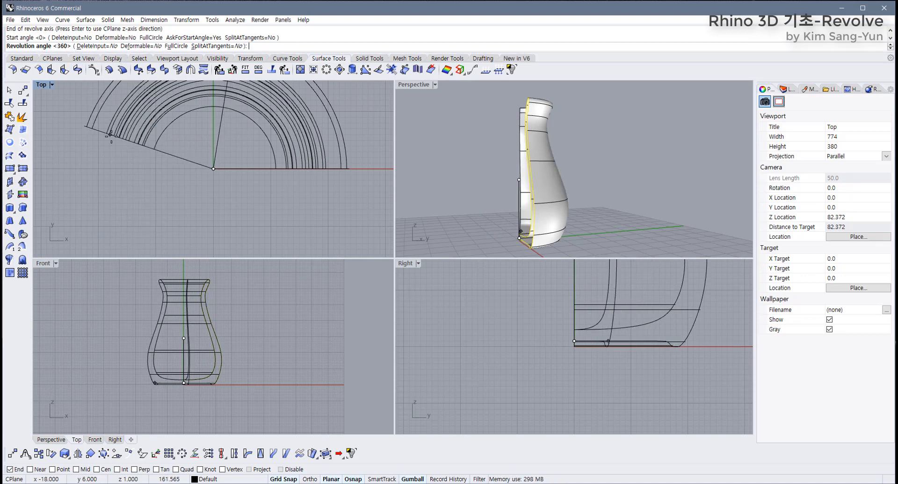
{"action": "type", "text": "180"}
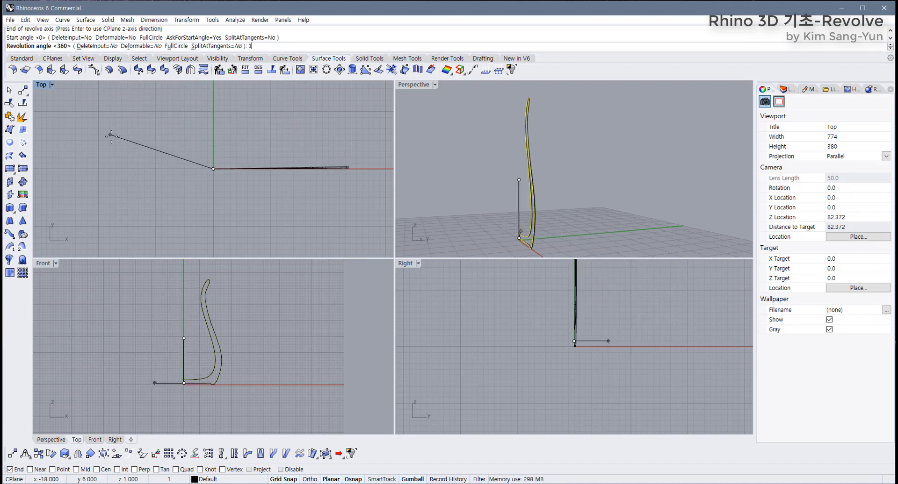
{"action": "key", "text": "Return"}
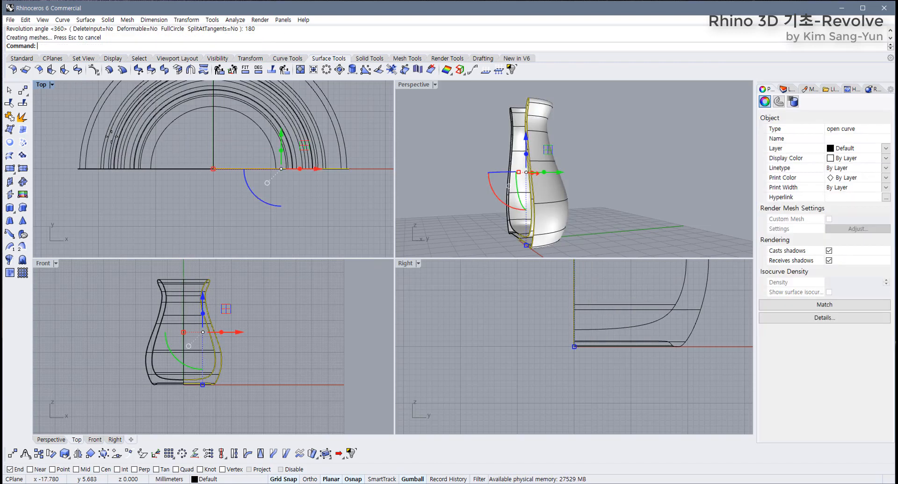
Step: Inspect the half vase in the Perspective view and delete its revolved surface, keeping the profile curve
{"action": "left_click", "coordinate": [577, 159]}
{"action": "mouse_move", "coordinate": [517, 198]}
{"action": "right_mouse_down"}
{"action": "mouse_move", "coordinate": [627, 88]}
{"action": "mouse_move", "coordinate": [488, 138]}
{"action": "mouse_move", "coordinate": [499, 197]}
{"action": "mouse_move", "coordinate": [551, 209]}
{"action": "mouse_move", "coordinate": [557, 197]}
{"action": "mouse_move", "coordinate": [528, 192]}
{"action": "right_mouse_up"}
{"action": "left_click", "coordinate": [528, 192]}
{"action": "key", "text": "Delete"}
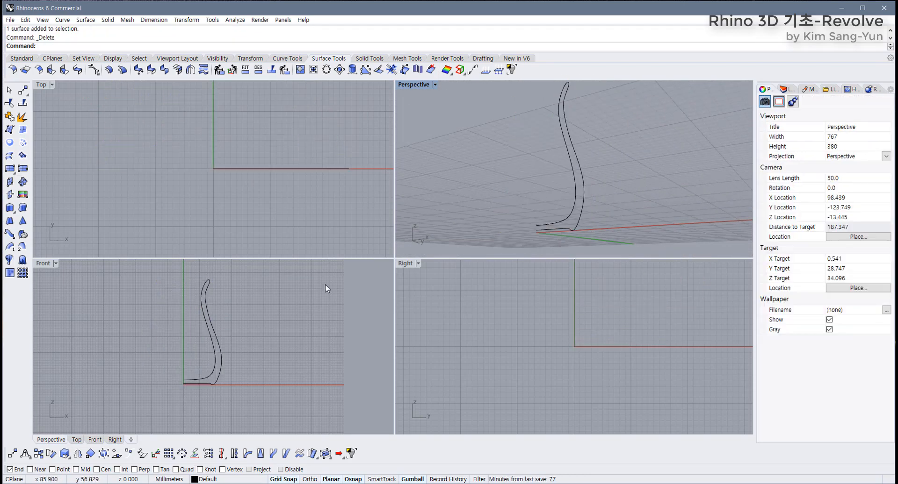
Step: Revolve the profile curve with the FullCircle option around a vertical axis starting at the inner floor's endpoint
{"action": "left_click", "coordinate": [215, 328]}
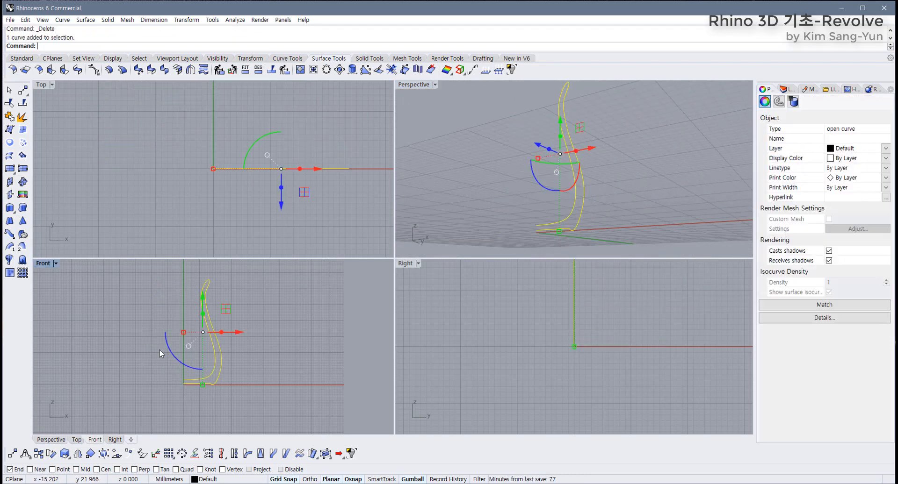
{"action": "left_click", "coordinate": [10, 260]}
{"action": "left_click", "coordinate": [184, 380]}
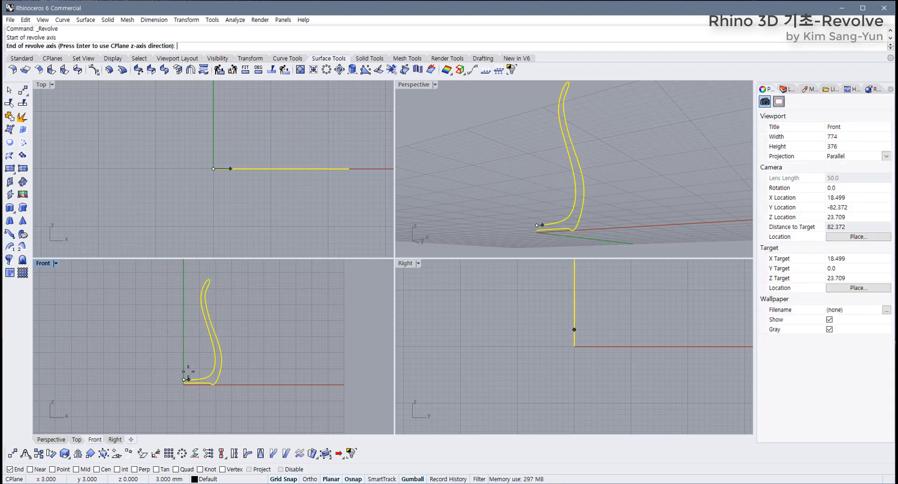
{"action": "left_click", "coordinate": [184, 323]}
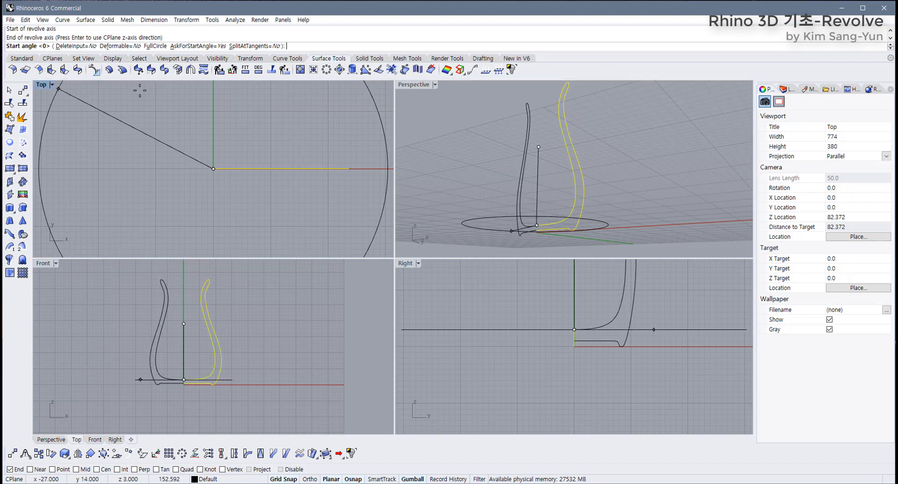
{"action": "left_click", "coordinate": [155, 46]}
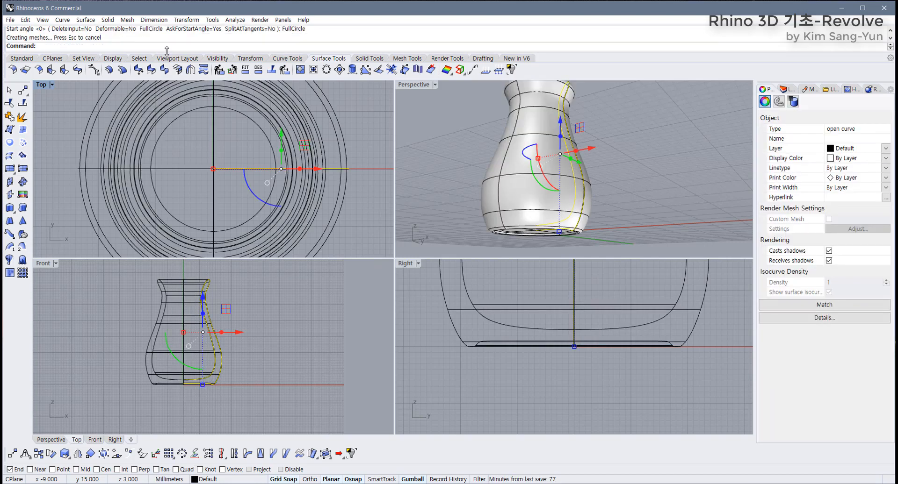
Step: Inspect the vase from another angle and undo the full-circle revolve
{"action": "left_click", "coordinate": [679, 145]}
{"action": "right_click_drag", "start_coordinate": [585, 163], "coordinate": [601, 224]}
{"action": "key", "text": "ctrl+z"}
Step: Select the profile curve in the Front view and turn on Record History
{"action": "left_click", "coordinate": [227, 374]}
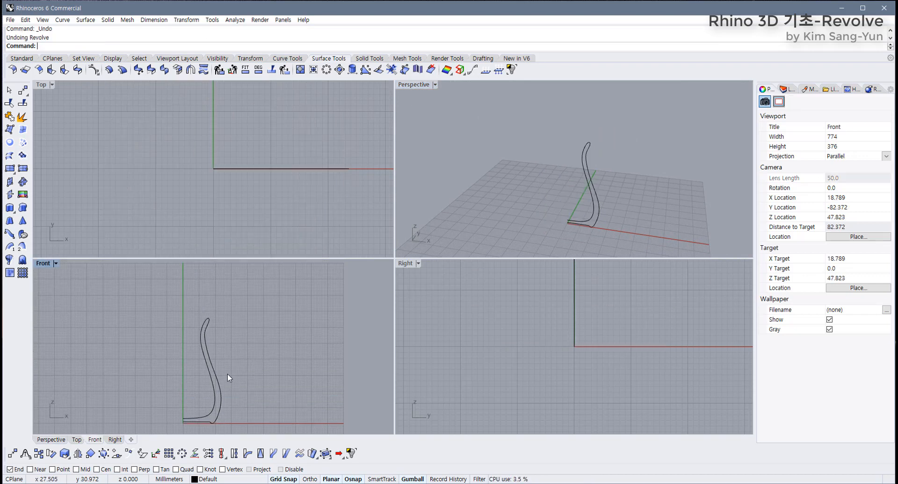
{"action": "left_click", "coordinate": [244, 363]}
{"action": "right_click_drag", "start_coordinate": [245, 364], "coordinate": [247, 358]}
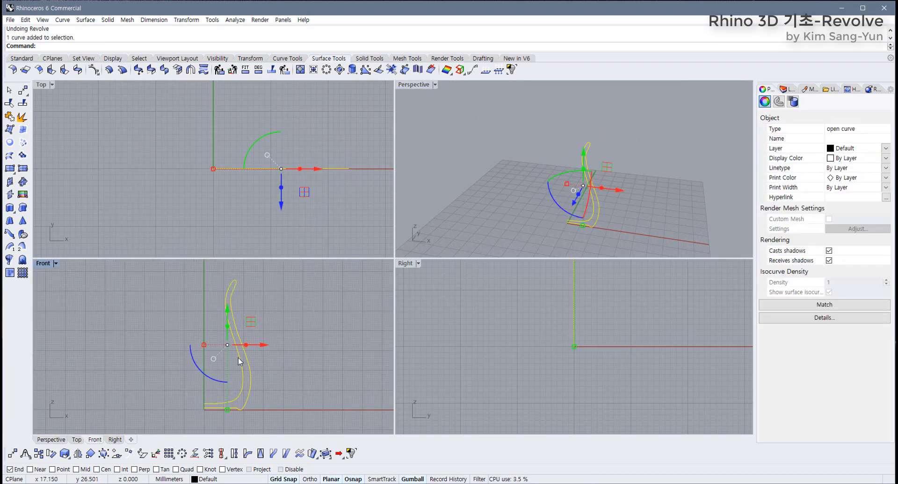
{"action": "right_click", "coordinate": [454, 482]}
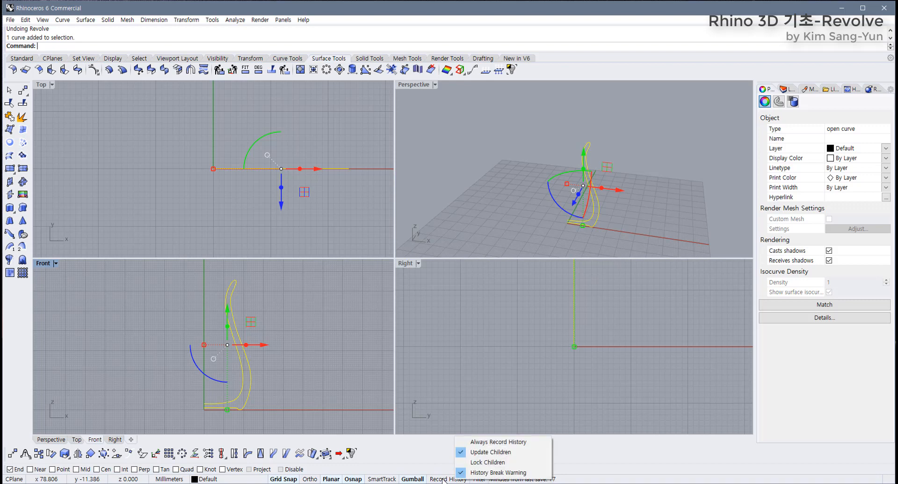
{"action": "left_click", "coordinate": [437, 480]}
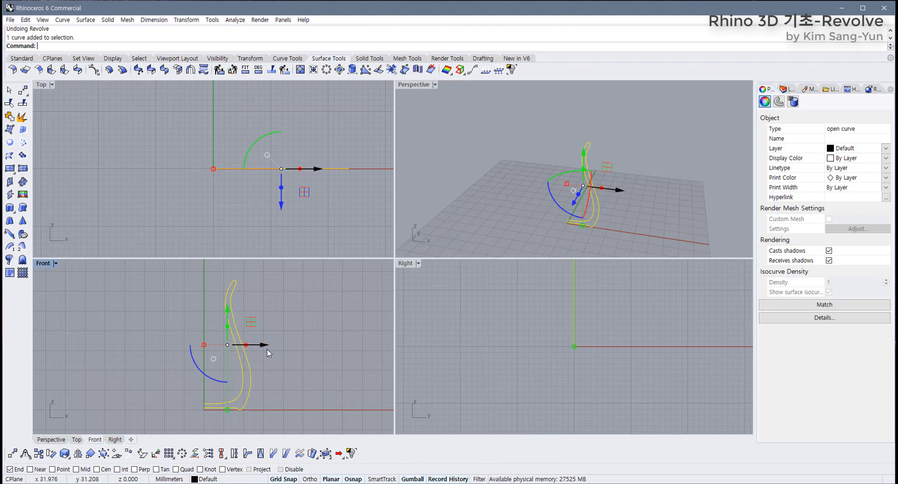
{"action": "right_click_drag", "start_coordinate": [250, 378], "coordinate": [264, 369]}
{"action": "scroll", "coordinate": [294, 346], "scroll_direction": "up", "scroll_amount": 2}
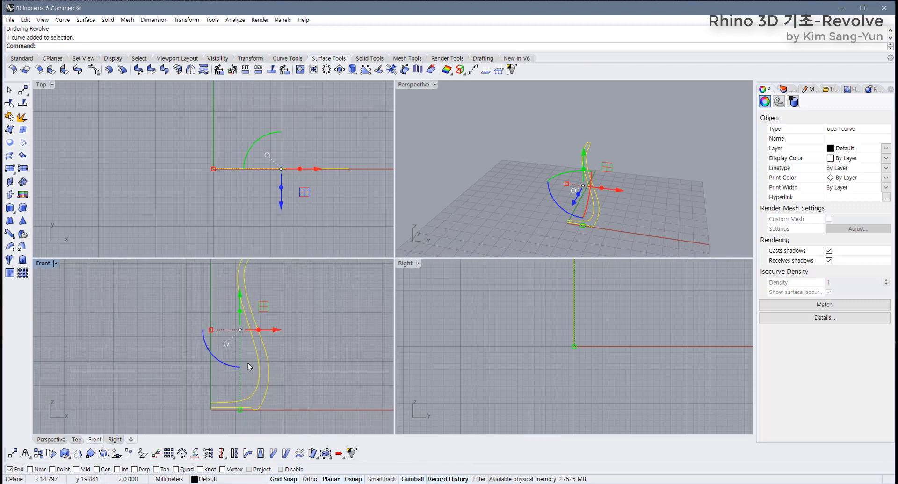
{"action": "left_click_drag", "start_coordinate": [301, 369], "coordinate": [216, 336]}
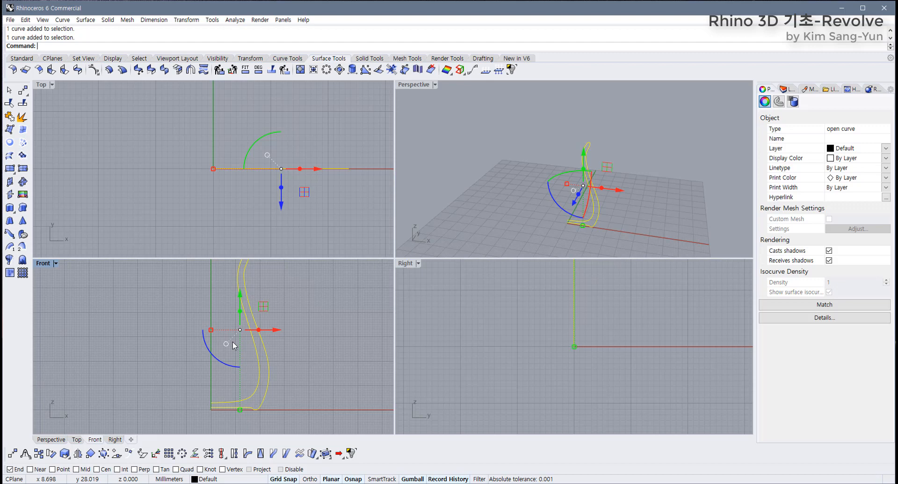
{"action": "right_click", "coordinate": [458, 479]}
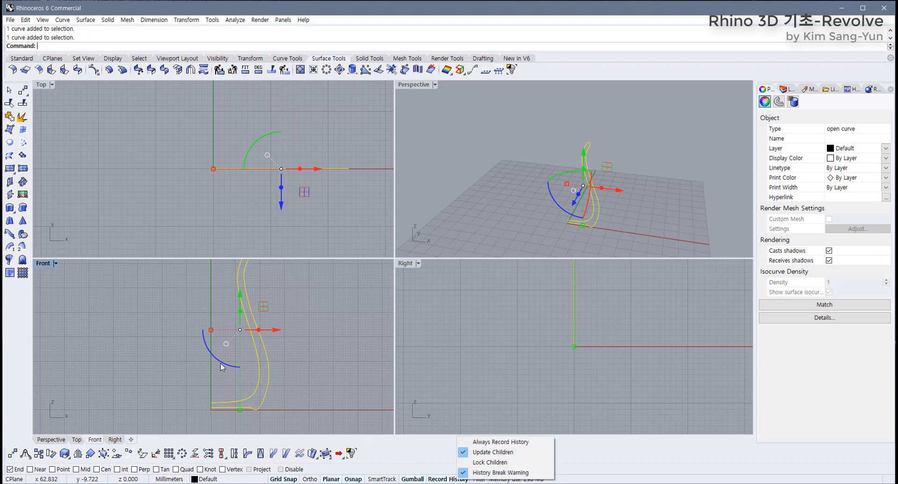
{"action": "left_click", "coordinate": [298, 375]}
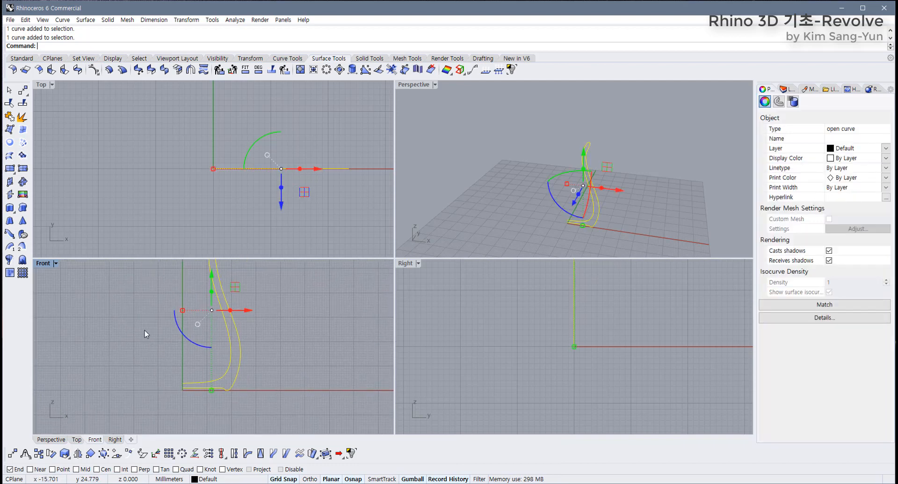
Step: Revolve the profile curve 360 degrees from start angle 0 around a vertical axis starting at the inner floor's endpoint
{"action": "left_click", "coordinate": [10, 260]}
{"action": "left_click", "coordinate": [182, 383]}
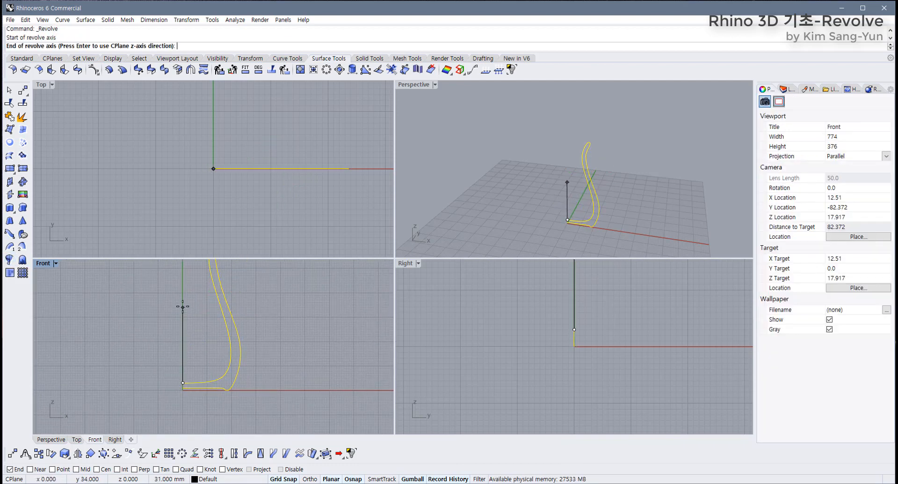
{"action": "left_click", "coordinate": [183, 305]}
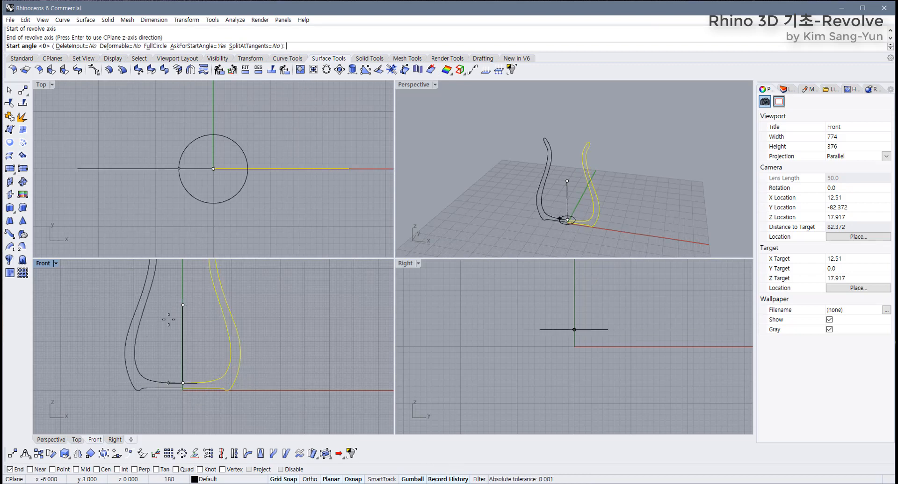
{"action": "key", "text": "Return"}
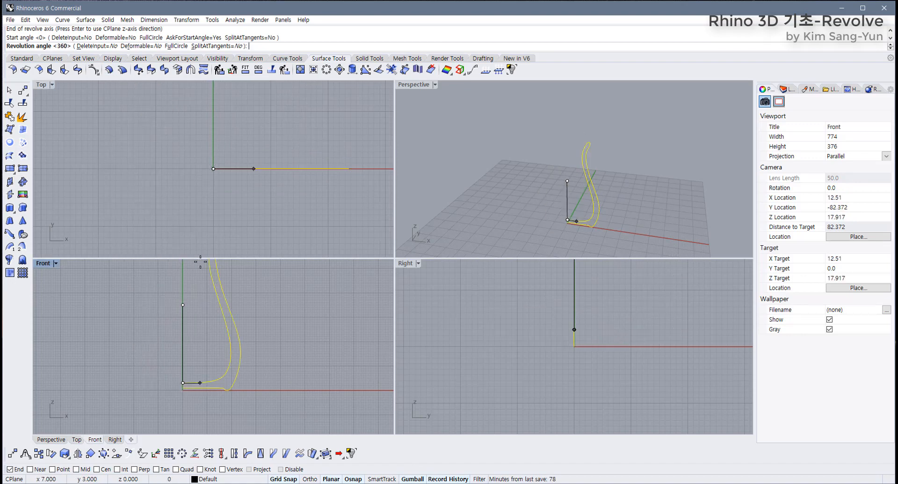
{"action": "key", "text": "Return"}
{"action": "left_click", "coordinate": [483, 225]}
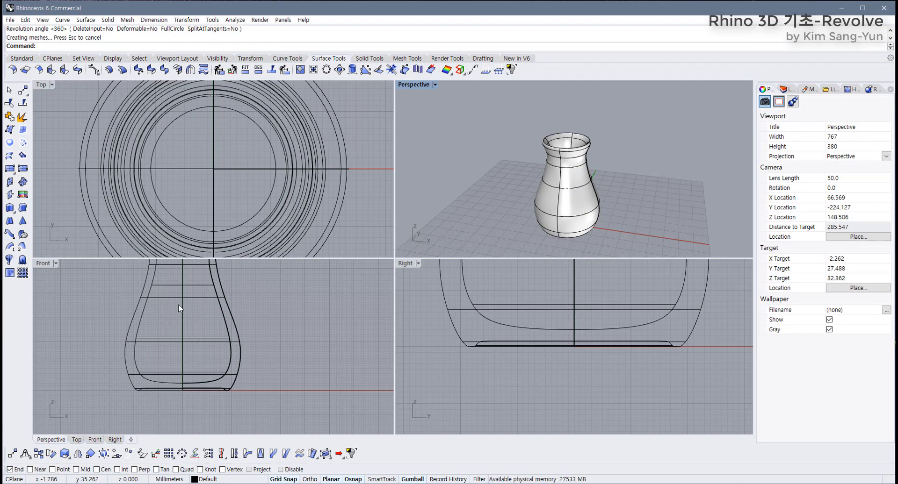
Step: Select the profile curve rather than the overlapping surface in the Front view and show its control points
{"action": "left_click", "coordinate": [233, 323]}
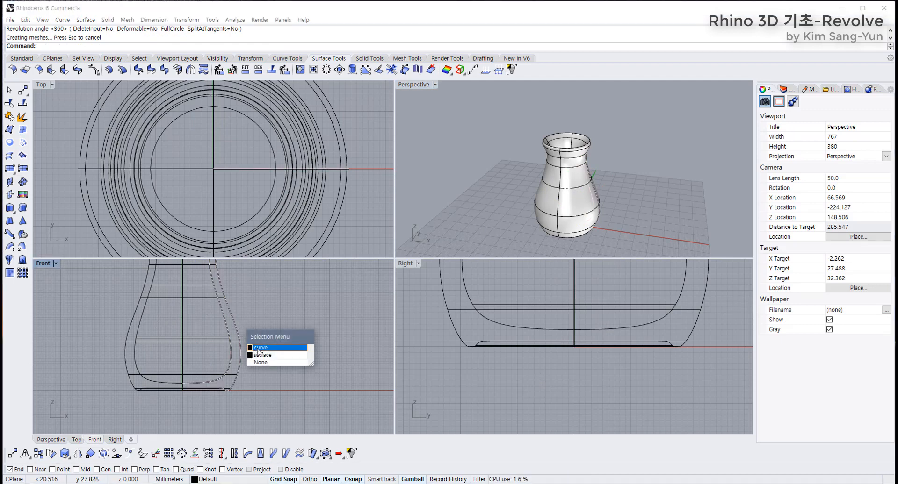
{"action": "left_click", "coordinate": [257, 349]}
{"action": "scroll", "coordinate": [243, 346], "scroll_direction": "down", "scroll_amount": 3}
{"action": "right_click_drag", "start_coordinate": [243, 346], "coordinate": [249, 362]}
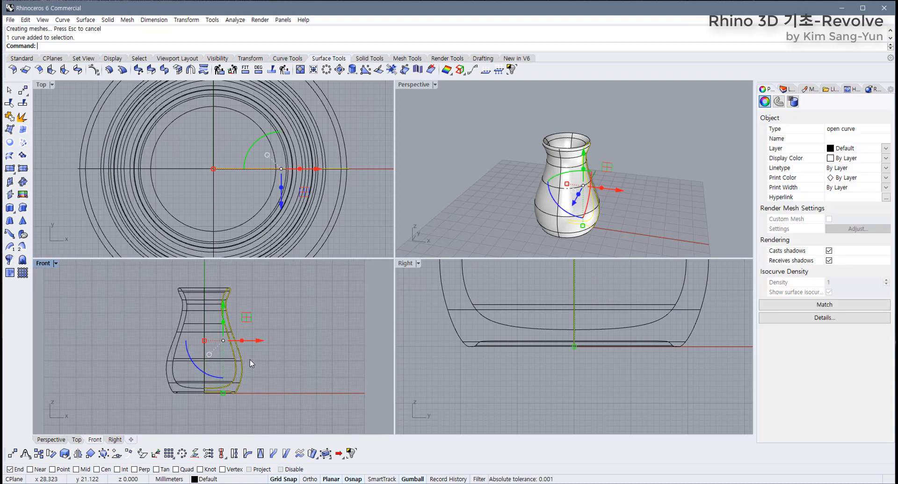
{"action": "key", "text": "F10"}
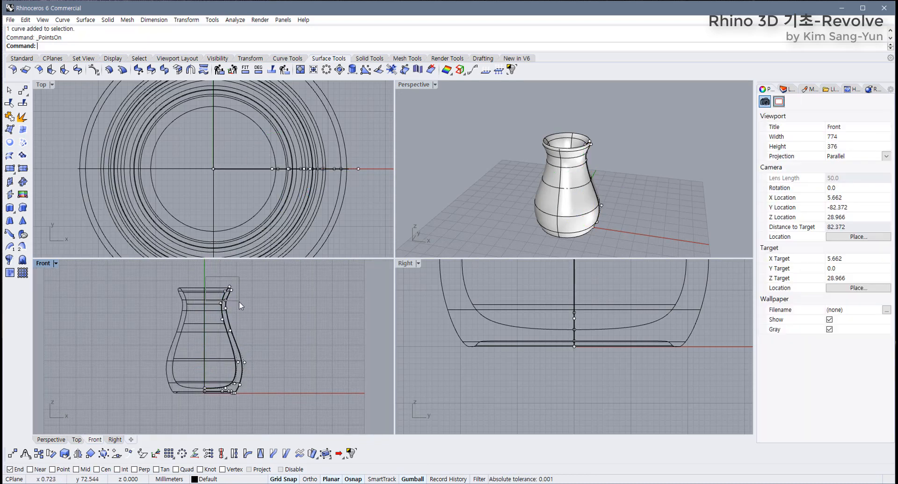
Step: Try to flare the vase by moving the profile's upper control points outward, and undo the move
{"action": "left_click_drag", "start_coordinate": [239, 302], "coordinate": [241, 305]}
{"action": "right_click_drag", "start_coordinate": [251, 308], "coordinate": [217, 327]}
{"action": "left_click_drag", "start_coordinate": [219, 287], "coordinate": [229, 286]}
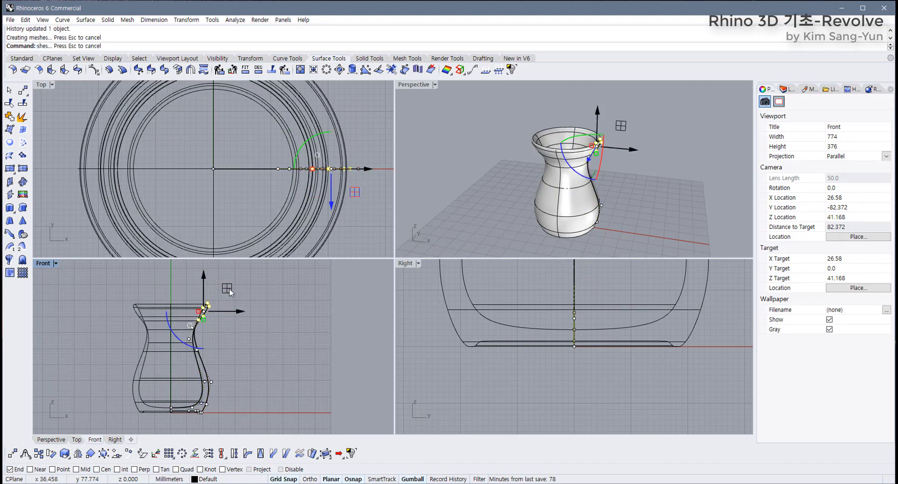
{"action": "key", "text": "ctrl+z"}
Step: Turn off Grid Snap in the maximized Front view, and move the three rim control points and the outer neck point outward
{"action": "double_click", "coordinate": [42, 264]}
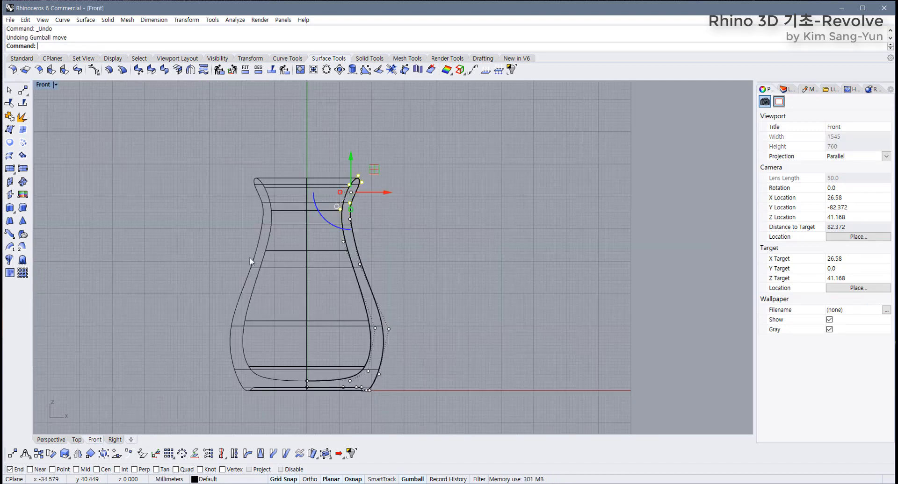
{"action": "left_click", "coordinate": [284, 479]}
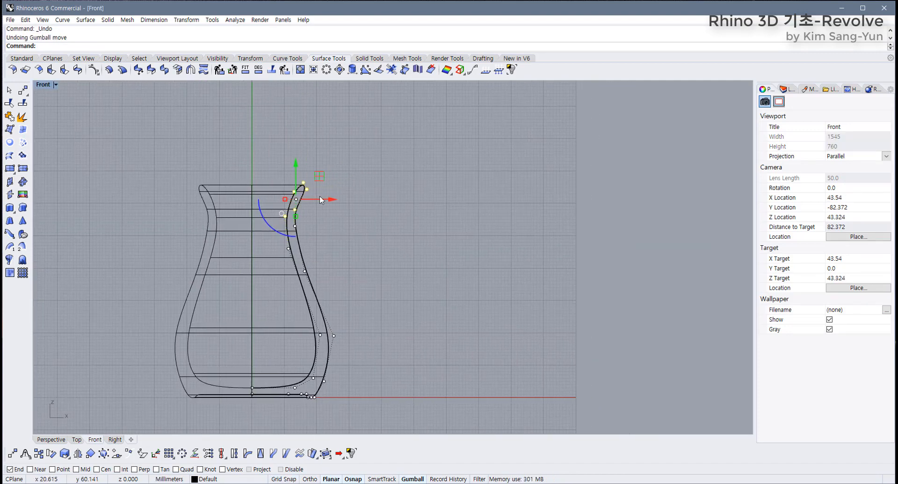
{"action": "left_click_drag", "start_coordinate": [286, 177], "coordinate": [314, 198]}
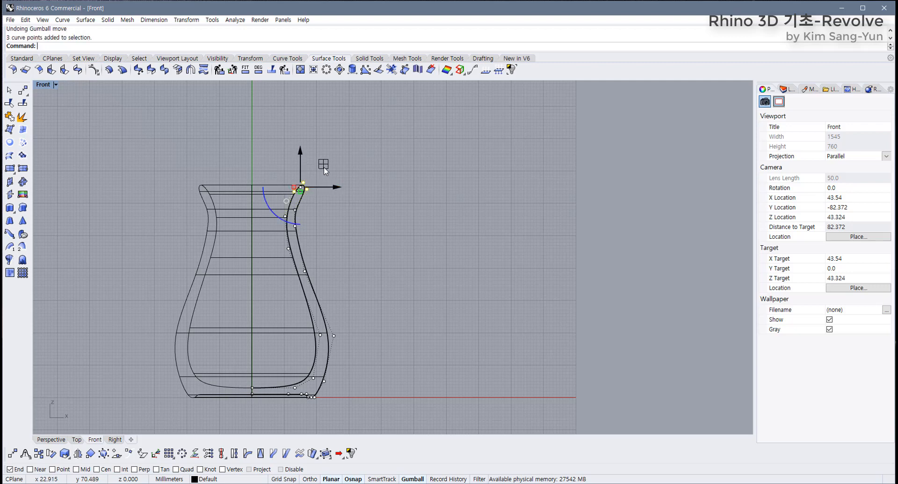
{"action": "left_click_drag", "start_coordinate": [323, 164], "coordinate": [312, 108]}
{"action": "left_click_drag", "start_coordinate": [313, 108], "coordinate": [338, 160]}
{"action": "scroll", "coordinate": [304, 253], "scroll_direction": "up", "scroll_amount": 5}
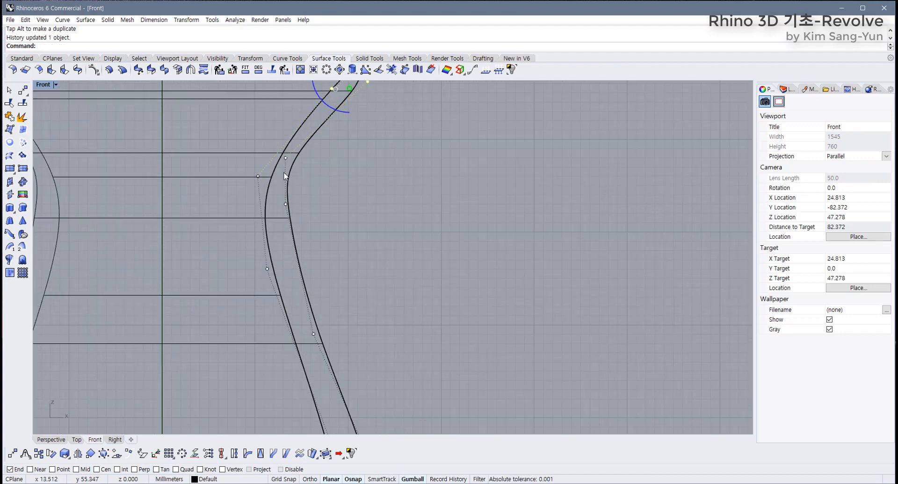
{"action": "left_click_drag", "start_coordinate": [269, 132], "coordinate": [299, 166]}
{"action": "left_click_drag", "start_coordinate": [308, 135], "coordinate": [323, 139]}
Step: Try to bulge the outer neck by pulling one control point far outward, inspect the vase in Perspective, and undo the move
{"action": "left_click_drag", "start_coordinate": [276, 231], "coordinate": [305, 196]}
{"action": "left_click_drag", "start_coordinate": [312, 205], "coordinate": [532, 222]}
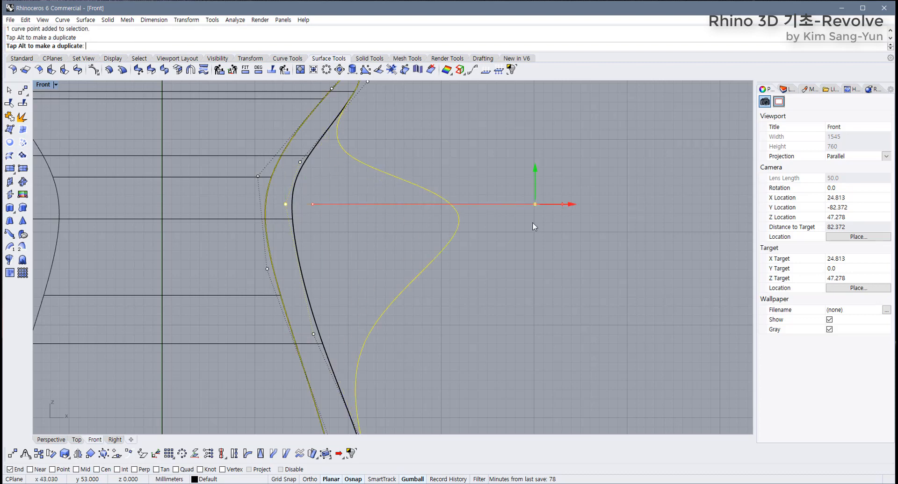
{"action": "scroll", "coordinate": [364, 326], "scroll_direction": "down", "scroll_amount": 5}
{"action": "scroll", "coordinate": [288, 279], "scroll_direction": "down", "scroll_amount": 1}
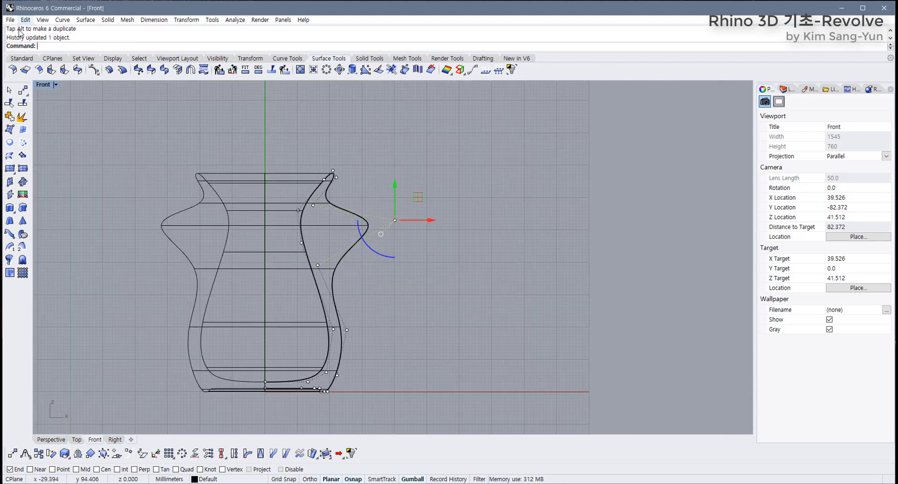
{"action": "double_click", "coordinate": [44, 85]}
{"action": "key", "text": "ctrl+z"}
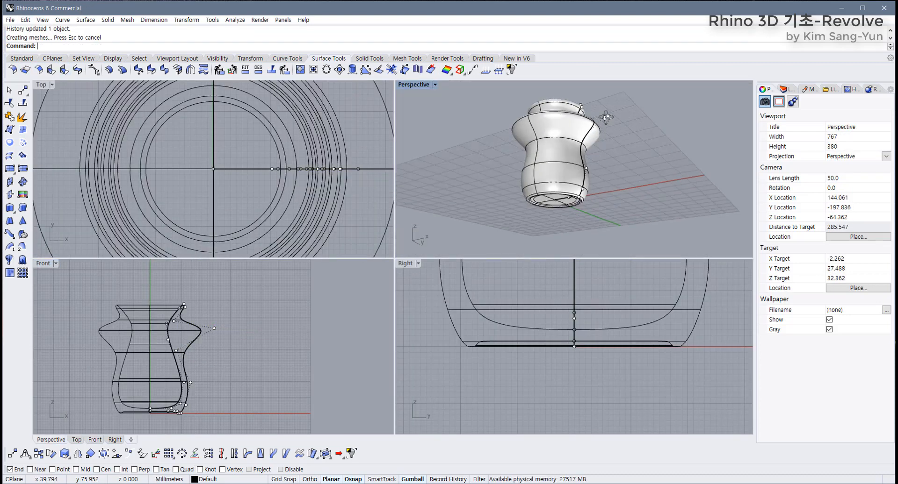
Step: Try to widen the vase's shoulder by moving the outer control point below the neck outward, and undo the move
{"action": "scroll", "coordinate": [205, 346], "scroll_direction": "up", "scroll_amount": 3}
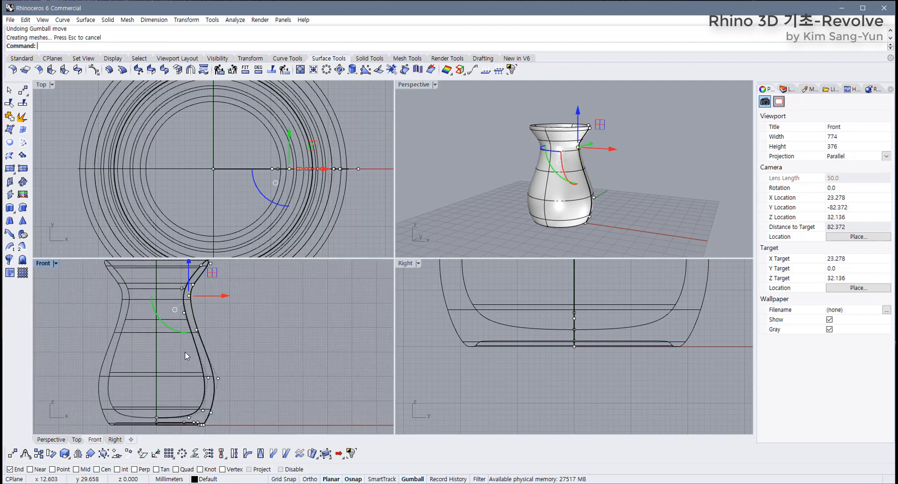
{"action": "key", "text": "Escape"}
{"action": "left_click", "coordinate": [197, 330]}
{"action": "left_click_drag", "start_coordinate": [224, 330], "coordinate": [246, 326]}
{"action": "right_click_drag", "start_coordinate": [256, 352], "coordinate": [257, 324]}
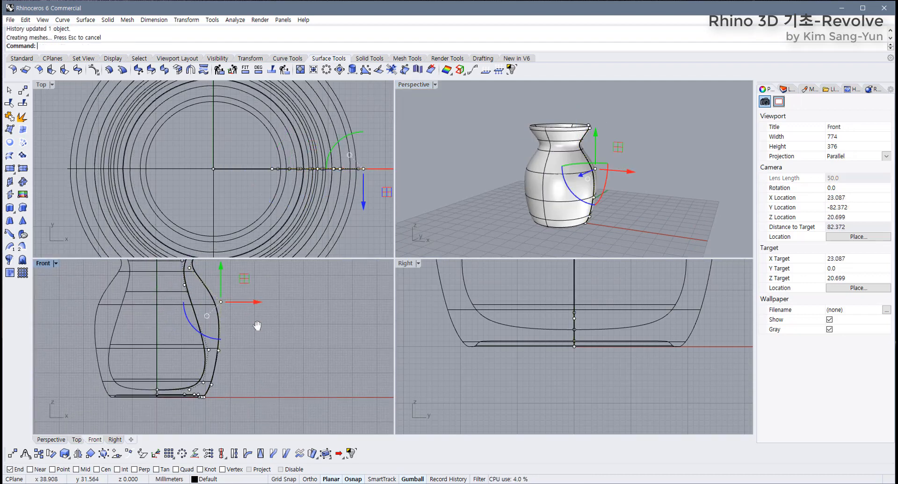
{"action": "key", "text": "ctrl+z"}
Step: Try to widen the vase's belly by moving both profile control points there outward, and undo the move
{"action": "left_click_drag", "start_coordinate": [185, 358], "coordinate": [258, 351]}
{"action": "right_click_drag", "start_coordinate": [259, 365], "coordinate": [235, 369]}
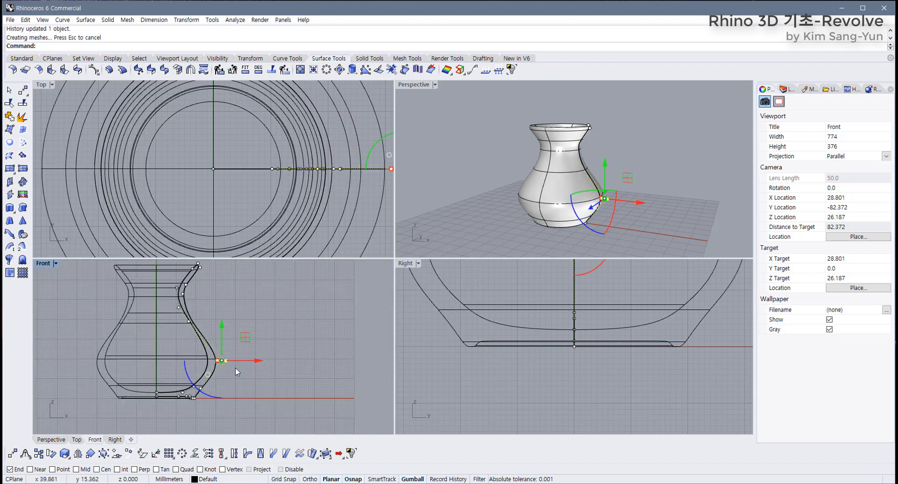
{"action": "key", "text": "ctrl+z"}
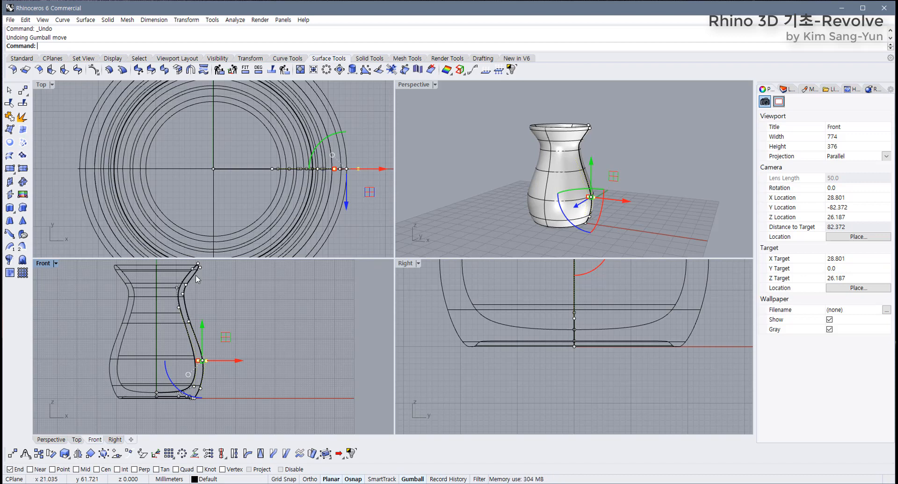
Step: Hide the profile curve's control points
{"action": "right_click_drag", "start_coordinate": [196, 274], "coordinate": [203, 310]}
{"action": "scroll", "coordinate": [203, 308], "scroll_direction": "up", "scroll_amount": 2}
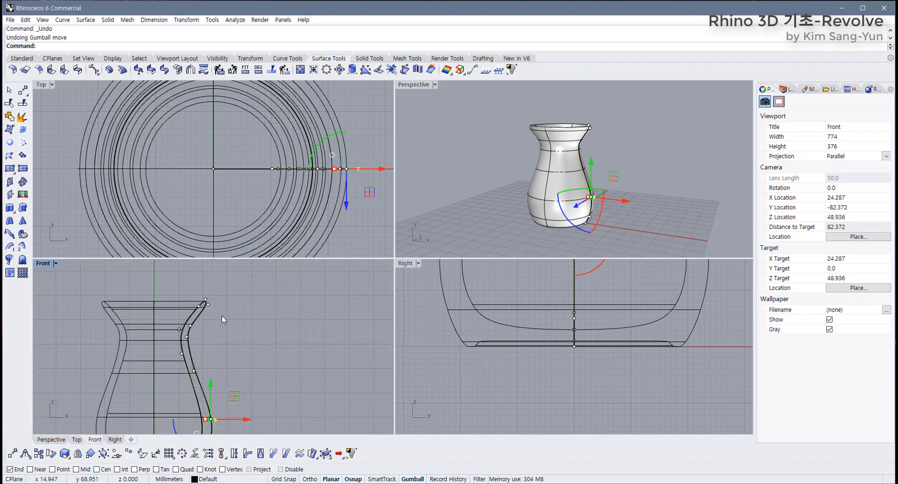
{"action": "key", "text": "F11"}
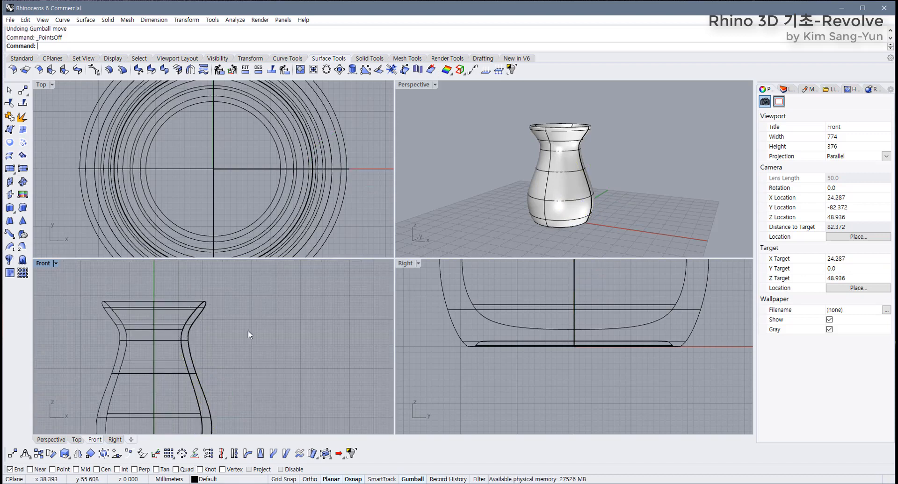
Step: Select the revolved vase surface in the Perspective view and show its control points
{"action": "left_click", "coordinate": [560, 176]}
{"action": "mouse_move", "coordinate": [549, 202]}
{"action": "right_mouse_down"}
{"action": "mouse_move", "coordinate": [636, 155]}
{"action": "mouse_move", "coordinate": [596, 214]}
{"action": "mouse_move", "coordinate": [546, 201]}
{"action": "right_mouse_up"}
{"action": "key", "text": "Escape"}
{"action": "left_click", "coordinate": [593, 196]}
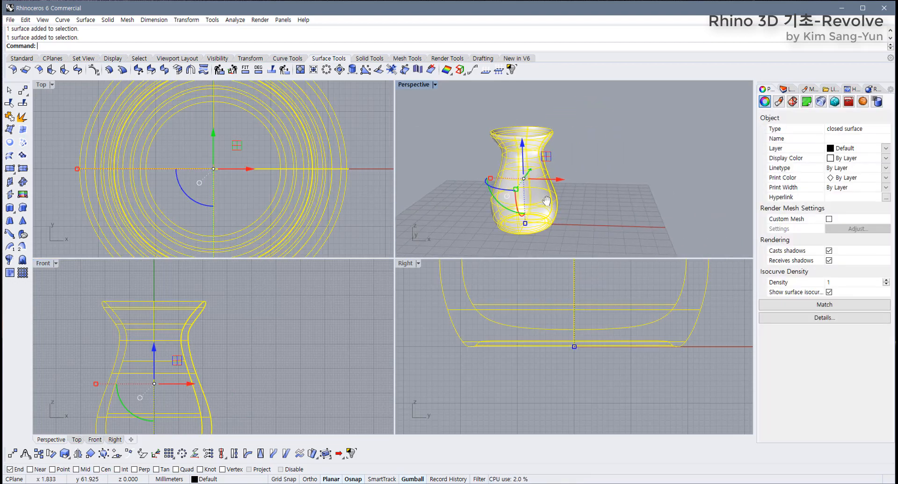
{"action": "key", "text": "F10"}
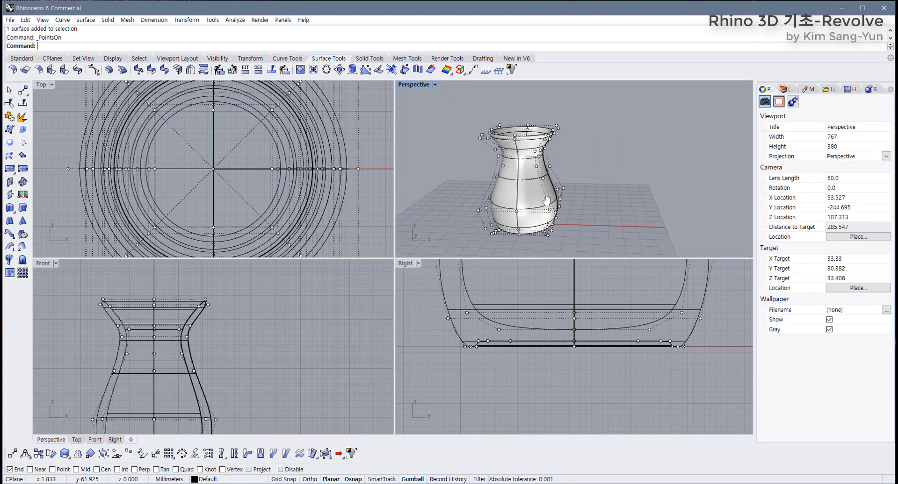
Step: Examine how the surface's control points are arranged around the axis in the Top and Perspective views
{"action": "scroll", "coordinate": [280, 221], "scroll_direction": "down", "scroll_amount": 6}
{"action": "right_click_drag", "start_coordinate": [281, 222], "coordinate": [238, 166]}
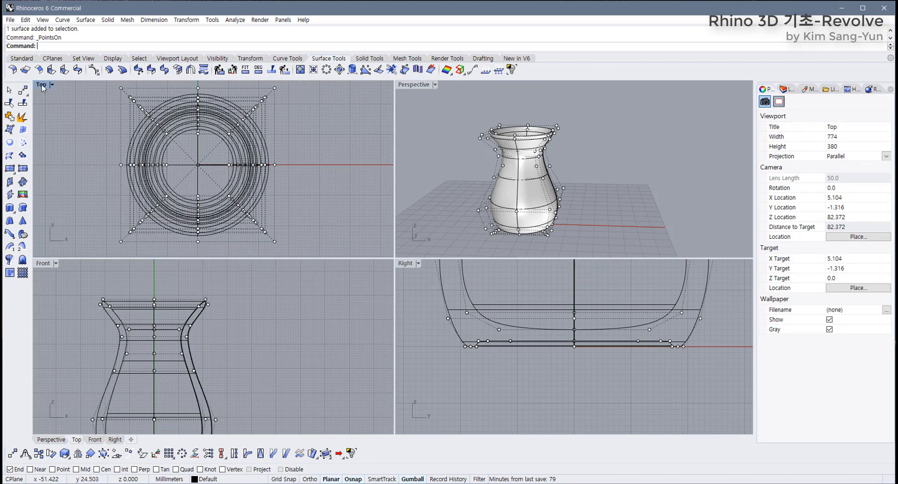
{"action": "right_click_drag", "start_coordinate": [474, 164], "coordinate": [474, 197]}
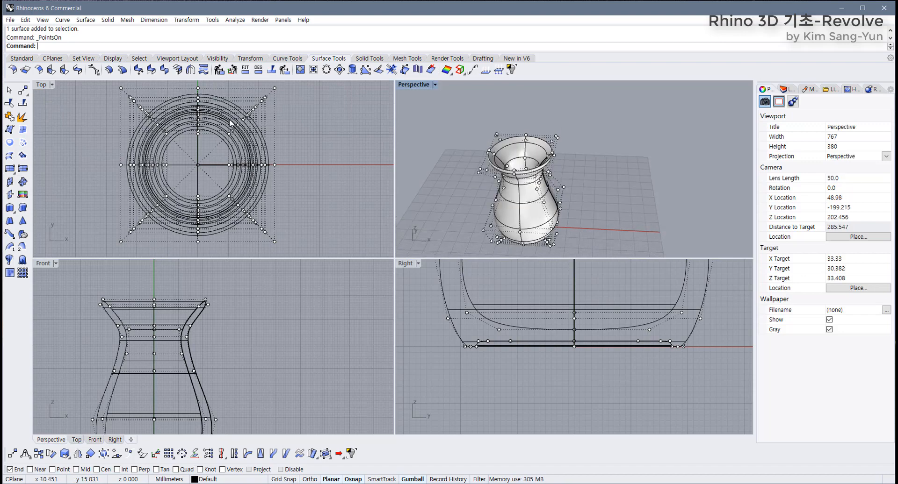
{"action": "right_click_drag", "start_coordinate": [347, 144], "coordinate": [360, 208]}
{"action": "right_click_drag", "start_coordinate": [514, 169], "coordinate": [513, 203]}
{"action": "right_click_drag", "start_coordinate": [352, 202], "coordinate": [352, 150]}
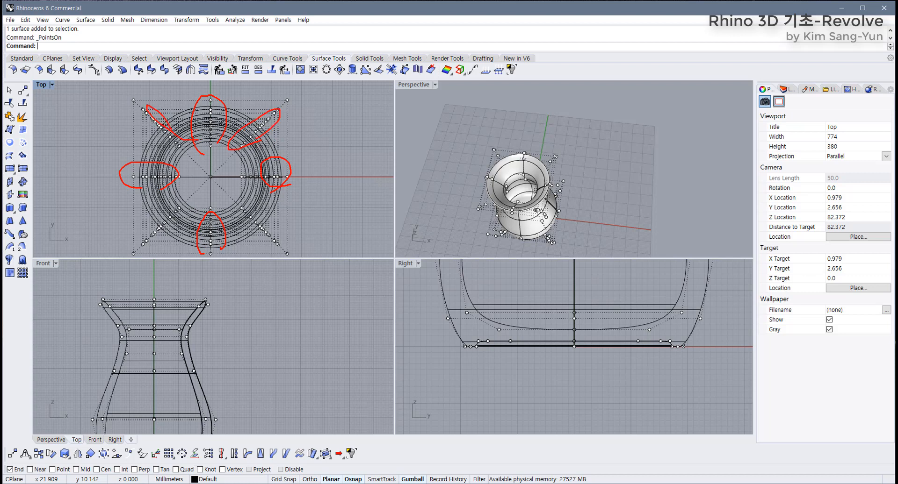
{"action": "key", "text": "Escape"}
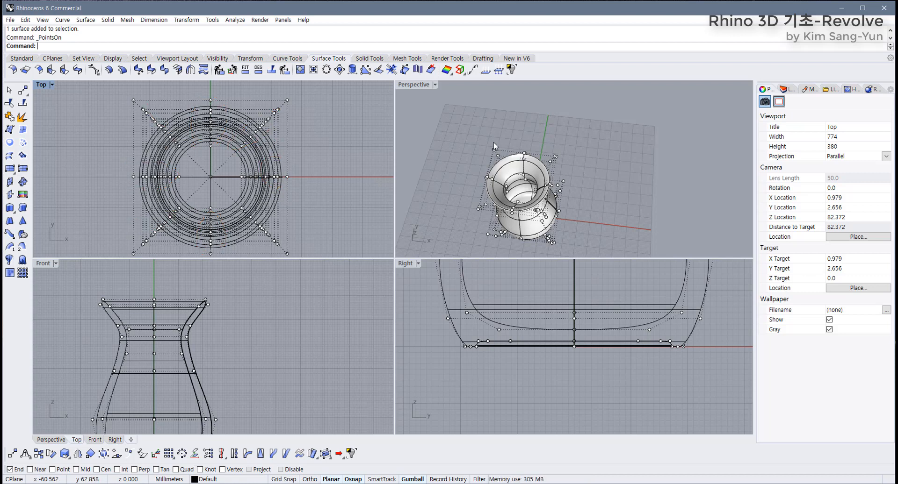
Step: Try to pull the surface's control-point column on the positive Y side outward in the Top view, and undo the move
{"action": "mouse_move", "coordinate": [524, 155]}
{"action": "right_mouse_down"}
{"action": "mouse_move", "coordinate": [537, 194]}
{"action": "mouse_move", "coordinate": [515, 150]}
{"action": "right_mouse_up"}
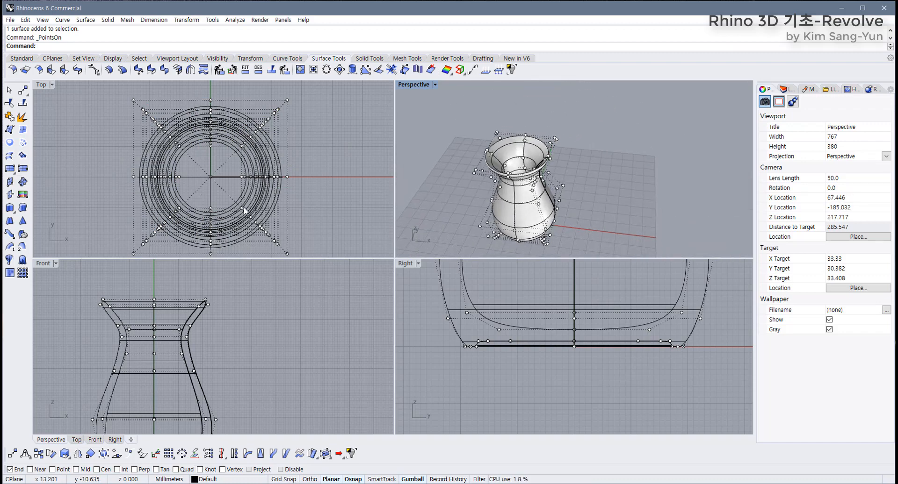
{"action": "left_click_drag", "start_coordinate": [199, 95], "coordinate": [221, 162]}
{"action": "right_click_drag", "start_coordinate": [174, 155], "coordinate": [174, 184]}
{"action": "left_click_drag", "start_coordinate": [212, 125], "coordinate": [213, 93]}
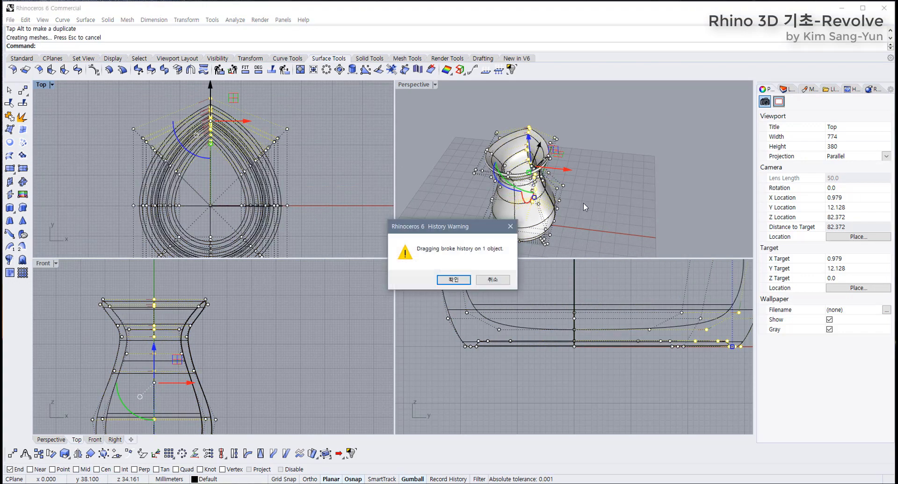
{"action": "left_click", "coordinate": [493, 280]}
{"action": "key", "text": "ctrl+z"}
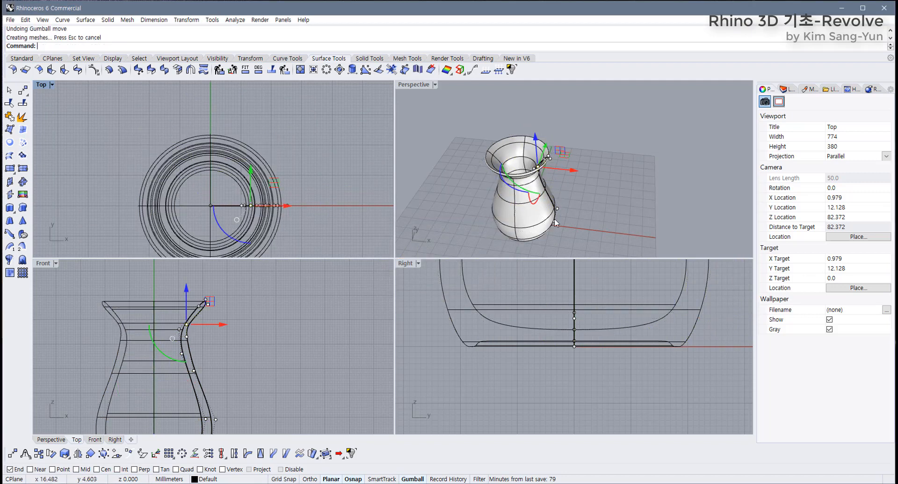
Step: Deselect the profile curve's control points and turn off their display
{"action": "right_click_drag", "start_coordinate": [577, 206], "coordinate": [603, 186]}
{"action": "left_click", "coordinate": [603, 186]}
{"action": "right_click_drag", "start_coordinate": [240, 330], "coordinate": [250, 322]}
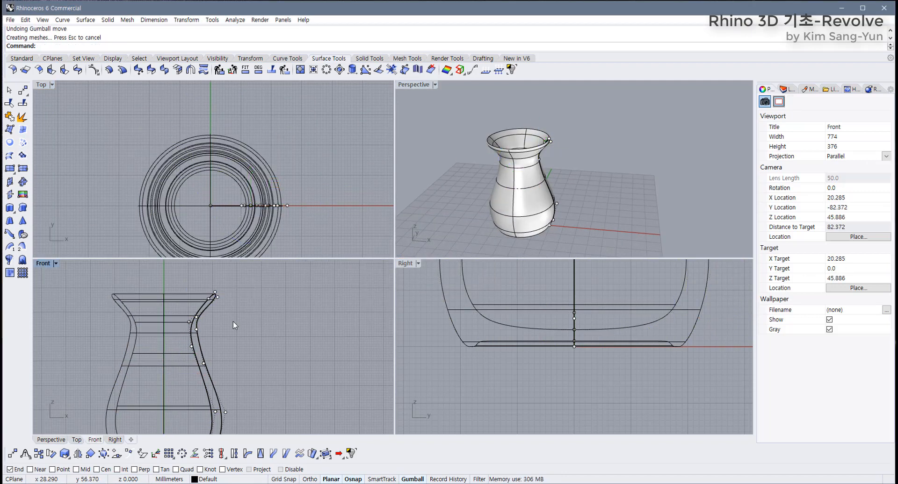
{"action": "key", "text": "F11"}
Step: Delete the vase's profile curve in the Front view and accept breaking the surface's history
{"action": "left_click", "coordinate": [201, 348]}
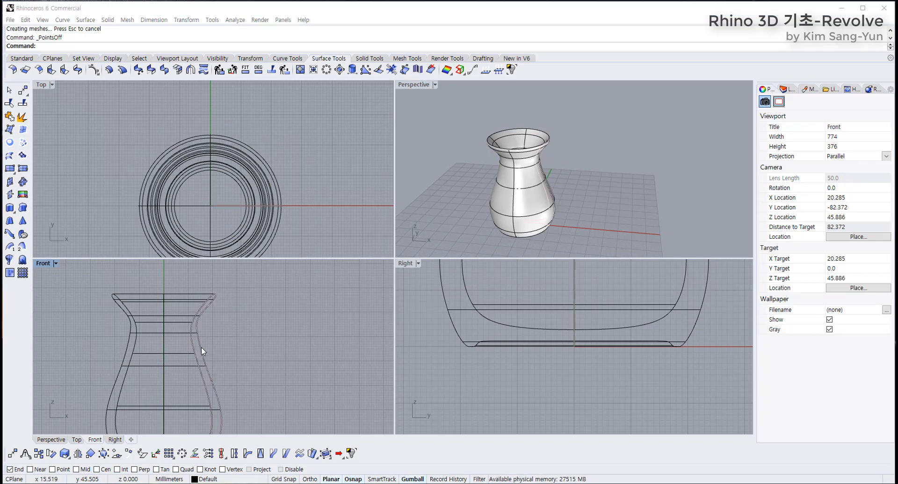
{"action": "left_click", "coordinate": [232, 375]}
{"action": "scroll", "coordinate": [236, 369], "scroll_direction": "down", "scroll_amount": 2}
{"action": "key", "text": "Delete"}
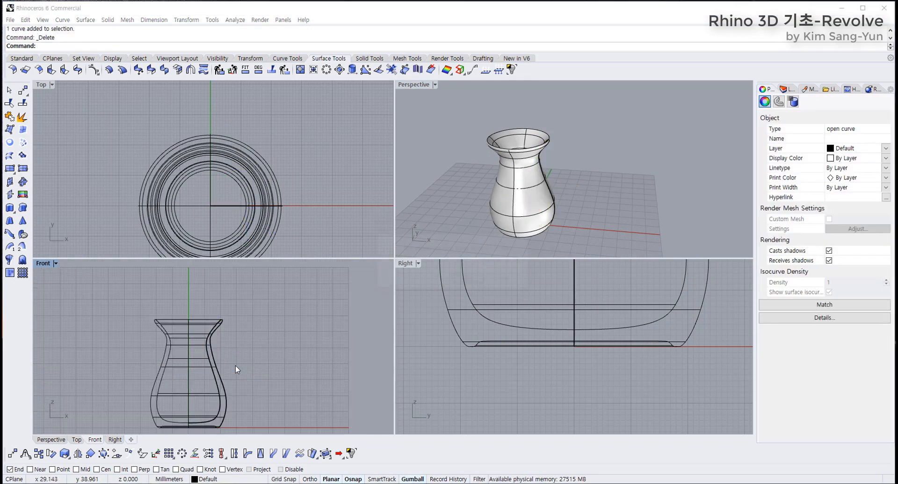
{"action": "left_click", "coordinate": [465, 281]}
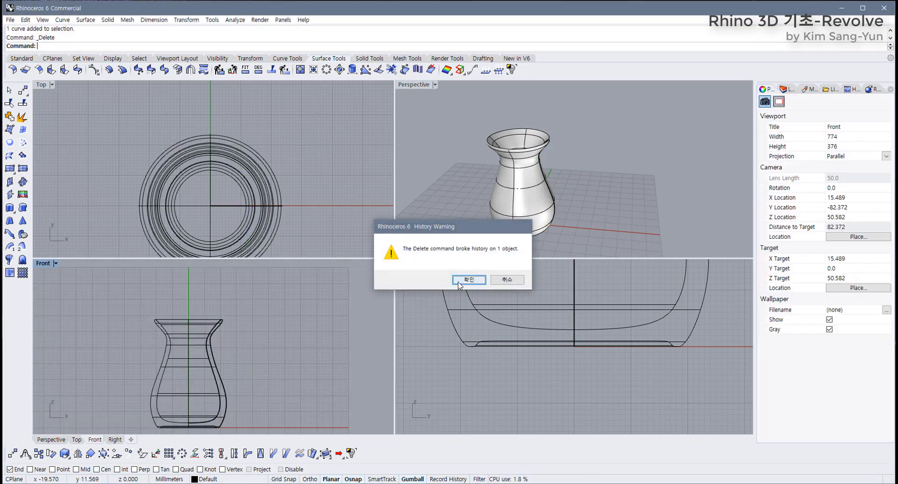
Step: Show the vase surface's control points and pull the column on the positive Y side outward in the Top view
{"action": "left_click", "coordinate": [203, 346]}
{"action": "key", "text": "F10"}
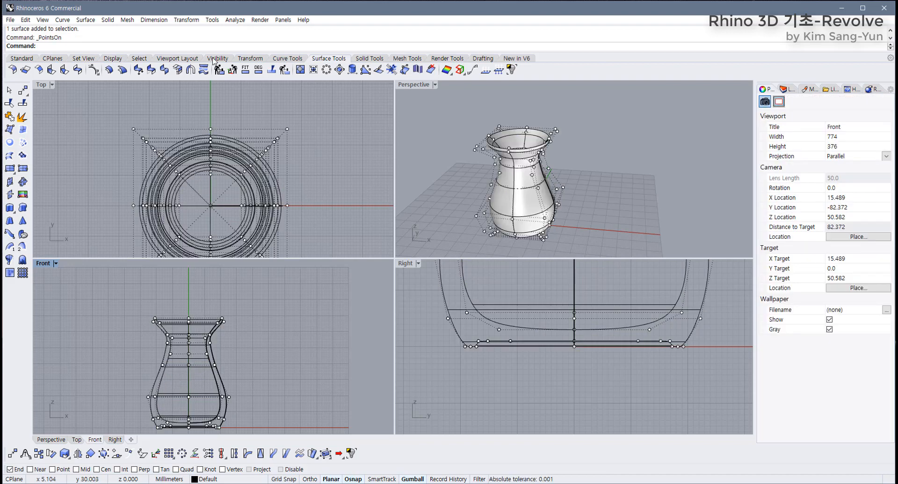
{"action": "left_click_drag", "start_coordinate": [201, 116], "coordinate": [227, 180]}
{"action": "left_click_drag", "start_coordinate": [211, 137], "coordinate": [215, 108]}
{"action": "left_click", "coordinate": [625, 164]}
Step: Maximize the Perspective view and examine the vase's rim and wall closely where the control points were pulled out
{"action": "mouse_move", "coordinate": [625, 164]}
{"action": "right_mouse_down"}
{"action": "mouse_move", "coordinate": [398, 154]}
{"action": "mouse_move", "coordinate": [741, 148]}
{"action": "mouse_move", "coordinate": [608, 158]}
{"action": "right_mouse_up"}
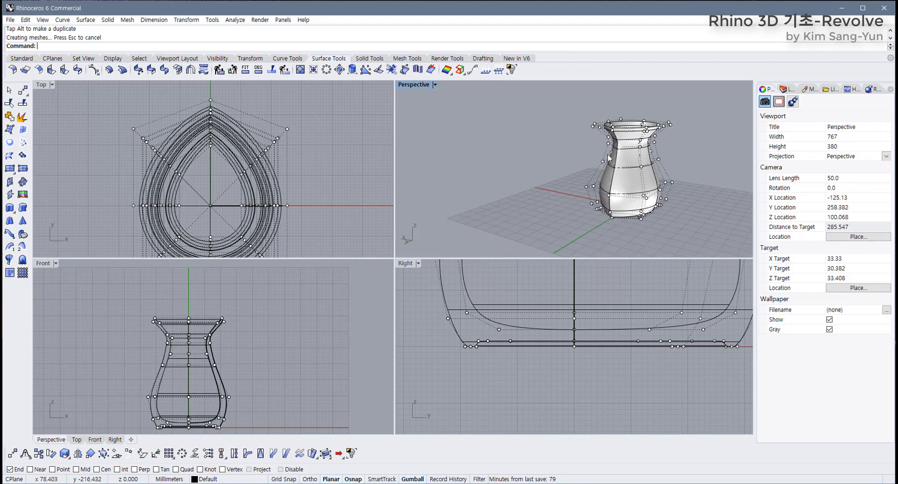
{"action": "double_click", "coordinate": [413, 85]}
{"action": "right_click_drag", "start_coordinate": [431, 167], "coordinate": [379, 302]}
{"action": "scroll", "coordinate": [346, 241], "scroll_direction": "up", "scroll_amount": 6}
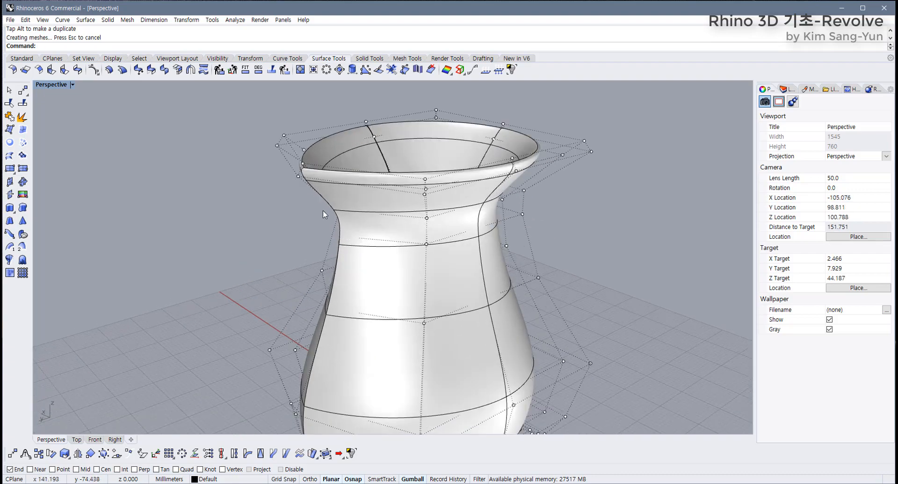
{"action": "right_click_drag", "start_coordinate": [328, 210], "coordinate": [277, 235]}
{"action": "scroll", "coordinate": [276, 233], "scroll_direction": "up", "scroll_amount": 8}
{"action": "scroll", "coordinate": [251, 262], "scroll_direction": "up", "scroll_amount": 4}
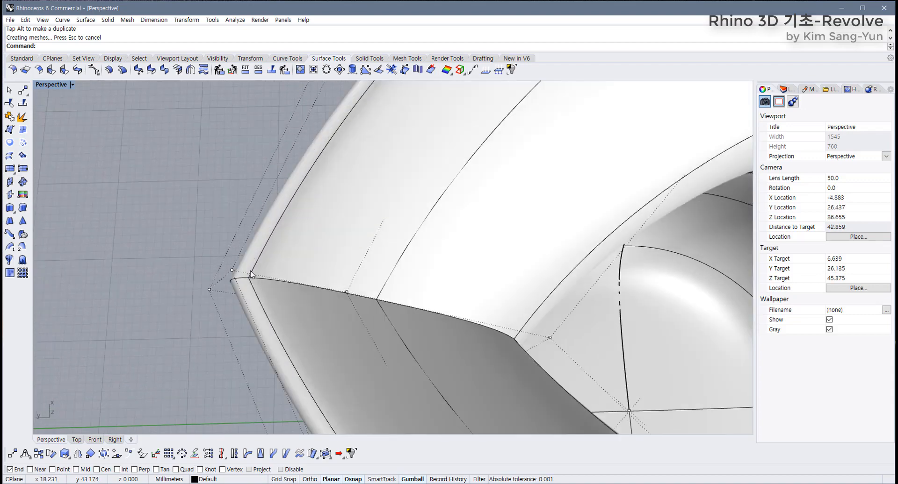
{"action": "scroll", "coordinate": [251, 275], "scroll_direction": "down", "scroll_amount": 8}
Step: Undo the control-point move and hide the vase surface's control points
{"action": "key", "text": "ctrl+z"}
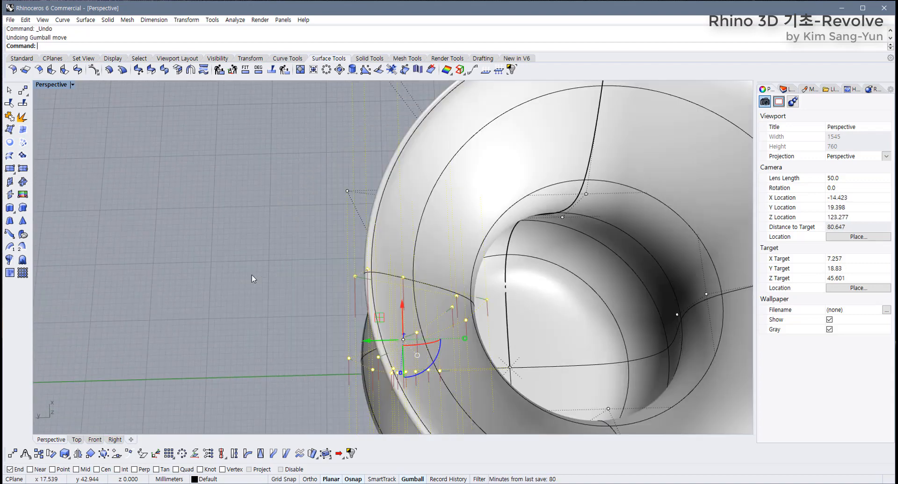
{"action": "scroll", "coordinate": [277, 274], "scroll_direction": "down", "scroll_amount": 6}
{"action": "right_click_drag", "start_coordinate": [324, 301], "coordinate": [327, 203]}
{"action": "key", "text": "F11"}
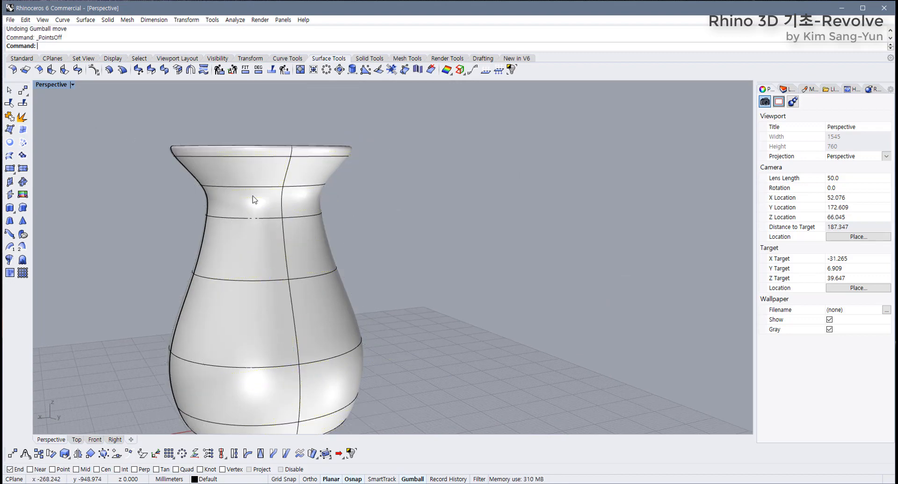
Step: Restore the four-viewport layout and select the vase surface
{"action": "left_click", "coordinate": [276, 203]}
{"action": "left_click", "coordinate": [53, 89]}
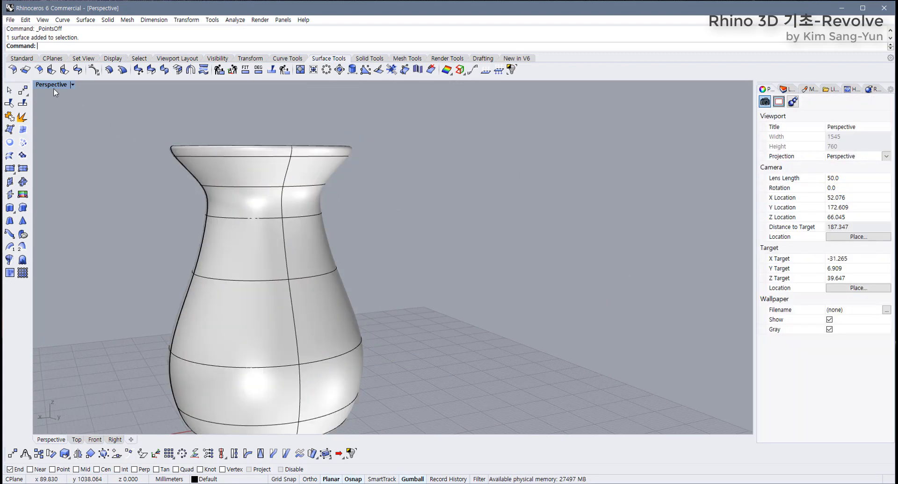
{"action": "double_click", "coordinate": [54, 87]}
{"action": "left_click", "coordinate": [271, 198]}
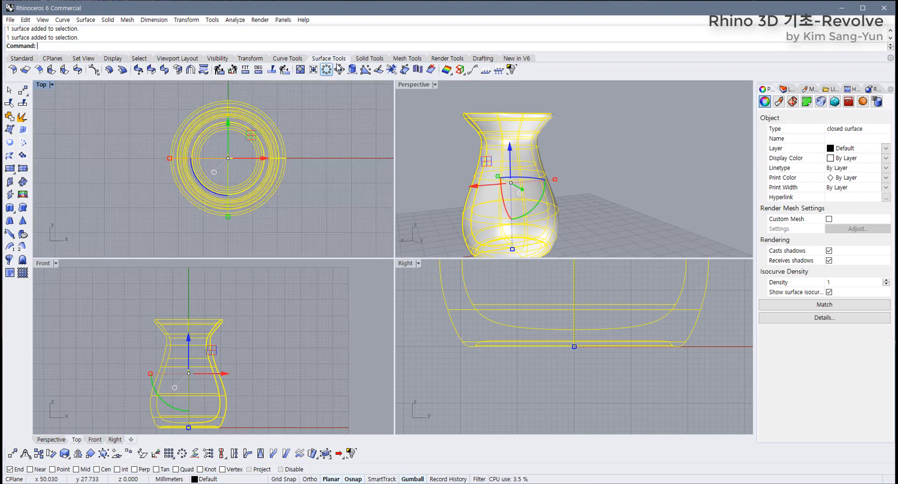
Step: Rebuild the vase surface with 10 U and 10 V points at degree 3 in both directions, deleting the input
{"action": "left_click", "coordinate": [219, 70]}
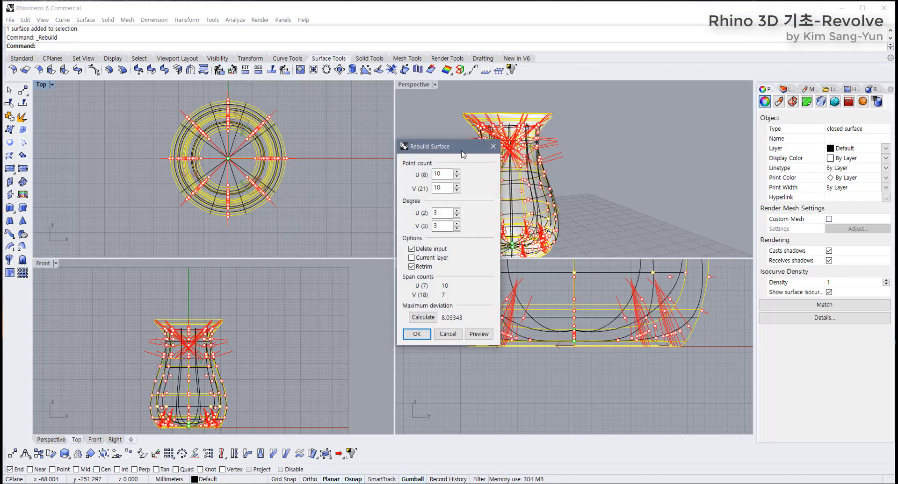
{"action": "left_click_drag", "start_coordinate": [461, 151], "coordinate": [396, 150]}
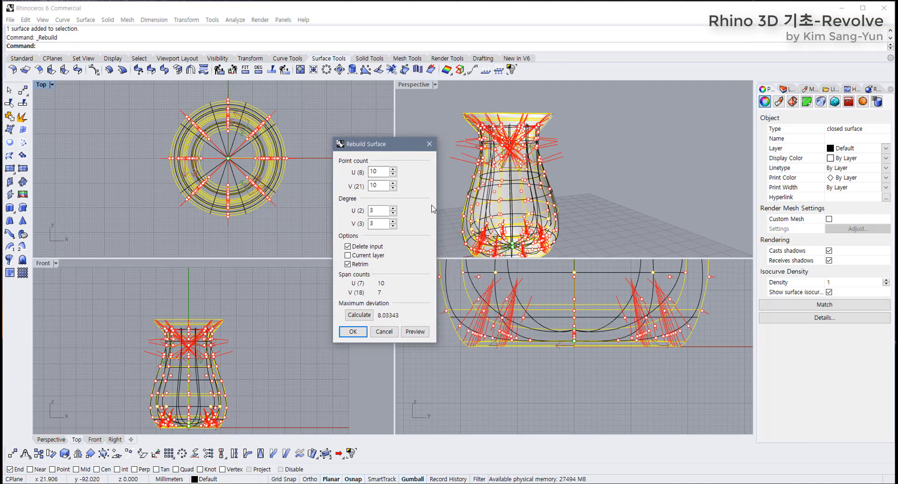
{"action": "left_click", "coordinate": [380, 186]}
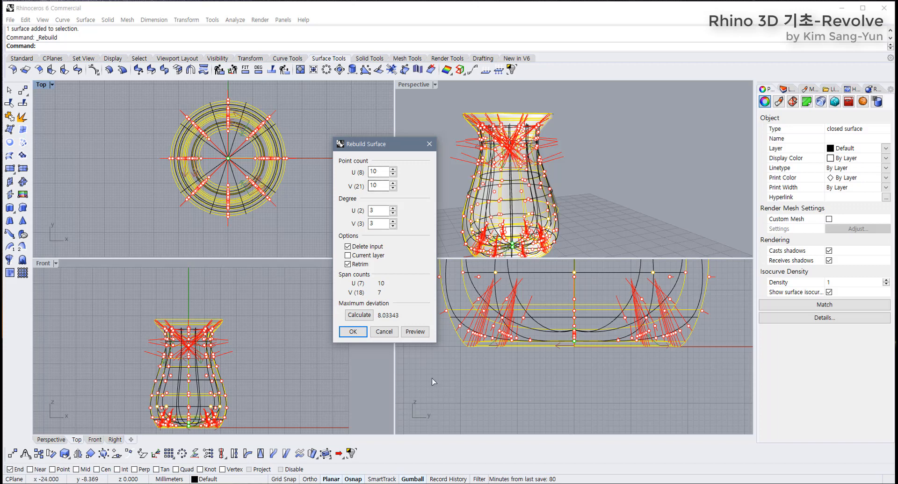
{"action": "left_click", "coordinate": [416, 333]}
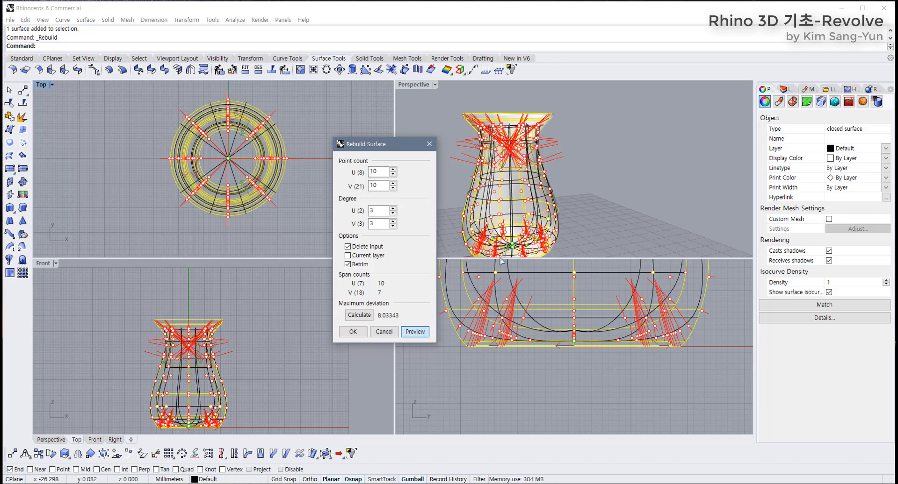
{"action": "mouse_move", "coordinate": [469, 207]}
{"action": "right_mouse_down"}
{"action": "mouse_move", "coordinate": [491, 241]}
{"action": "mouse_move", "coordinate": [470, 210]}
{"action": "right_mouse_up"}
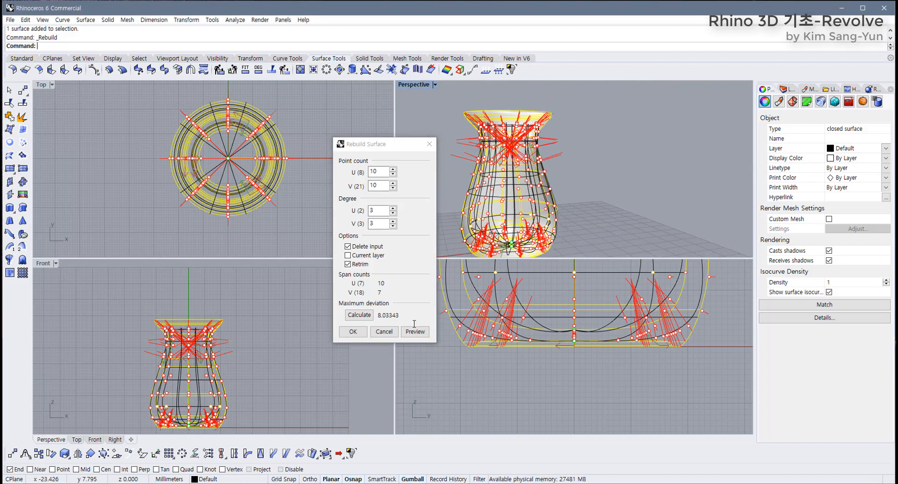
{"action": "left_click", "coordinate": [361, 336]}
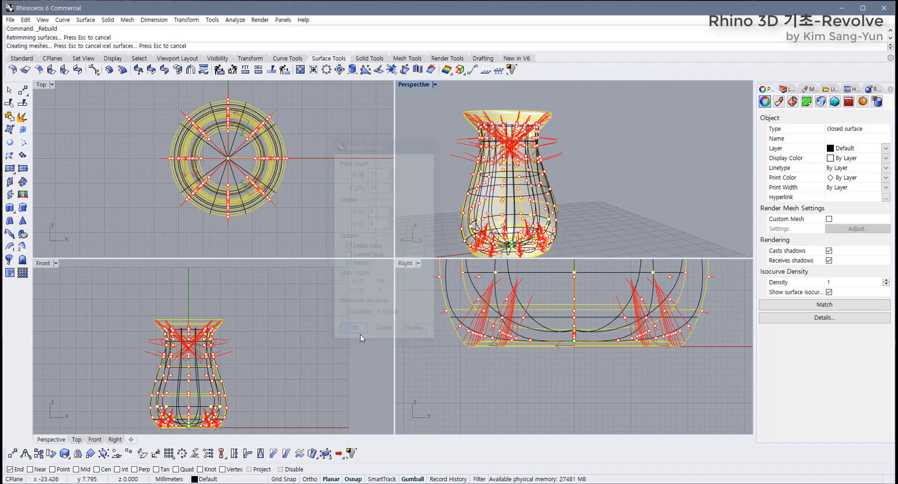
Step: Show the rebuilt surface's control points to check its shape in the Front and Perspective views, and undo the rebuild
{"action": "right_click_drag", "start_coordinate": [208, 353], "coordinate": [251, 336]}
{"action": "scroll", "coordinate": [252, 335], "scroll_direction": "up", "scroll_amount": 8}
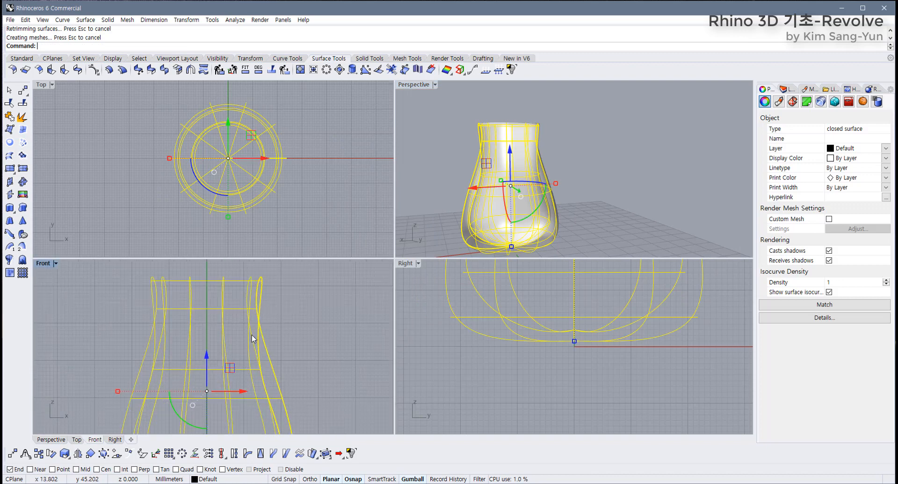
{"action": "scroll", "coordinate": [249, 353], "scroll_direction": "down", "scroll_amount": 12}
{"action": "key", "text": "F10"}
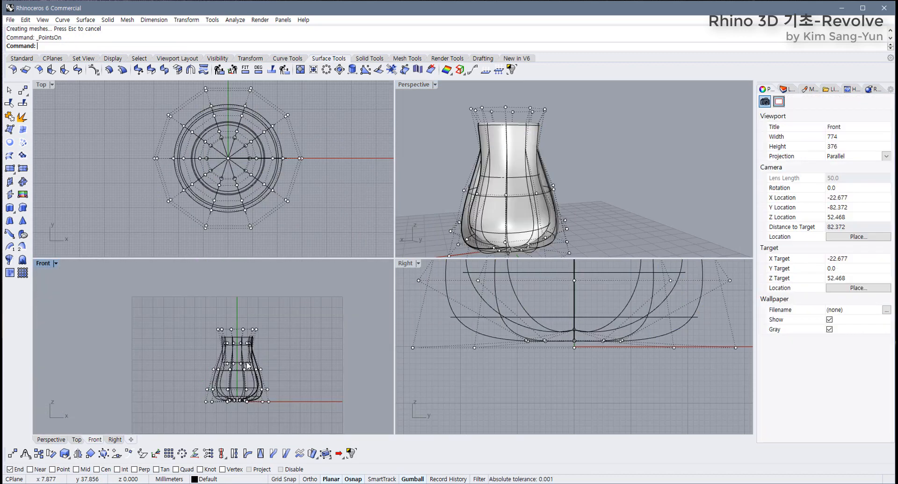
{"action": "scroll", "coordinate": [275, 344], "scroll_direction": "up", "scroll_amount": 3}
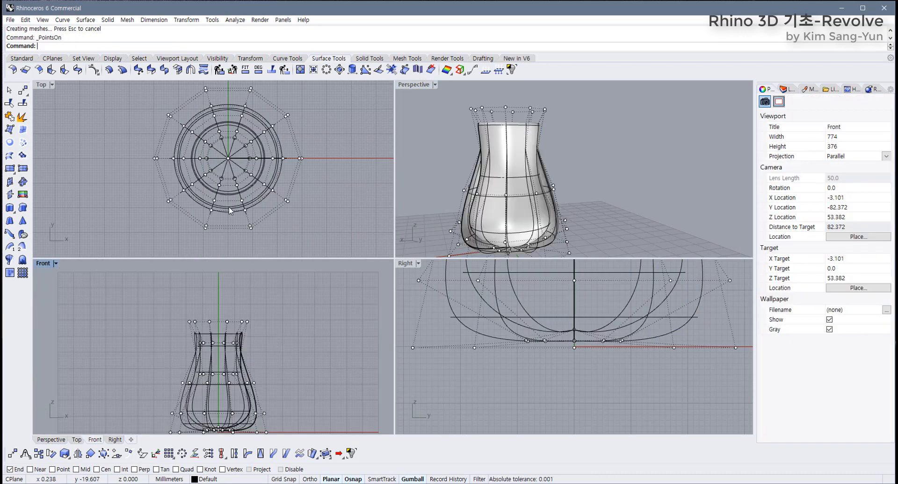
{"action": "right_click_drag", "start_coordinate": [575, 197], "coordinate": [592, 228]}
{"action": "key", "text": "ctrl+z"}
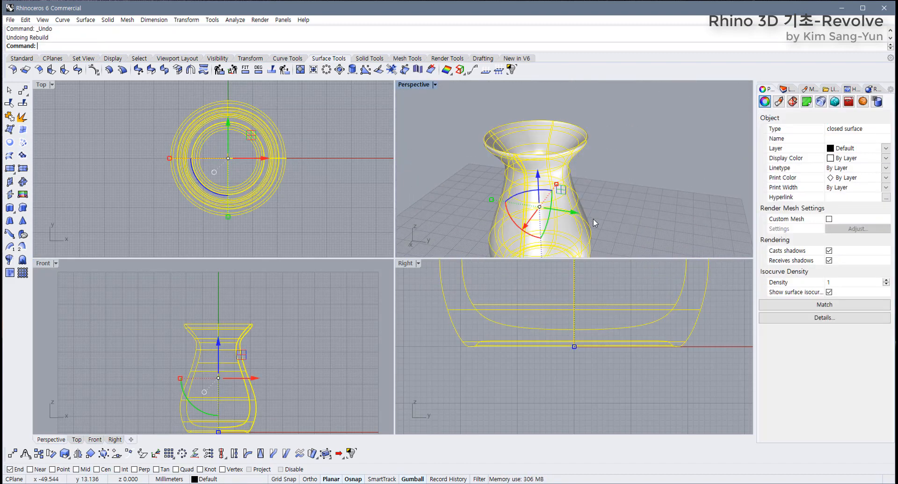
Step: Rebuild the vase surface with 10 U and 30 V points at degree 3 in both directions, deleting the input
{"action": "left_click", "coordinate": [219, 71]}
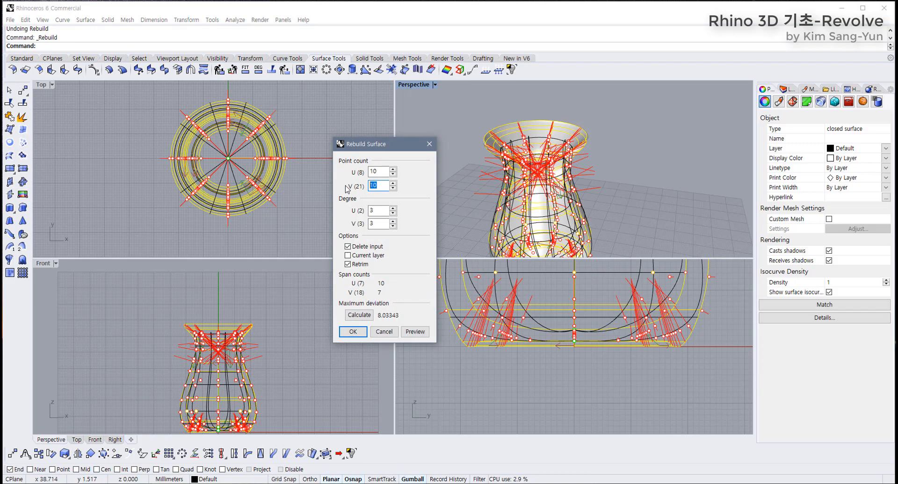
{"action": "type", "text": "3"}
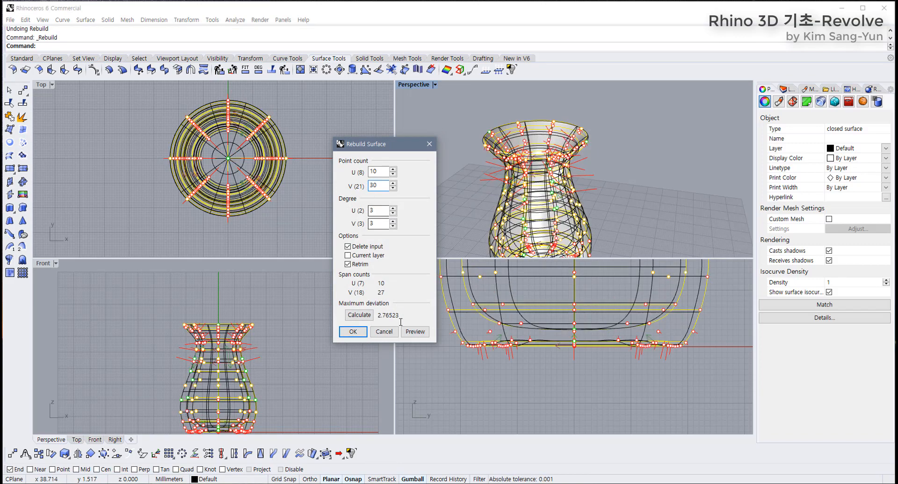
{"action": "right_click_drag", "start_coordinate": [523, 198], "coordinate": [561, 160]}
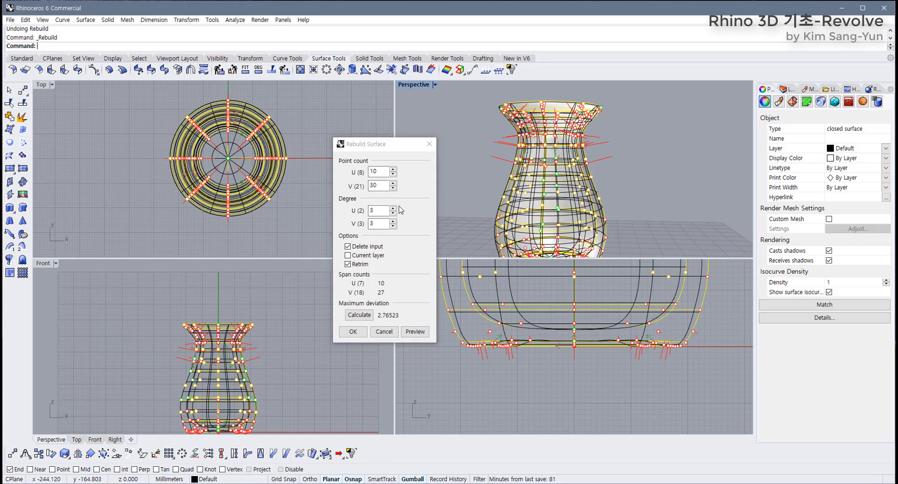
{"action": "left_click", "coordinate": [353, 331]}
{"action": "left_click", "coordinate": [442, 243]}
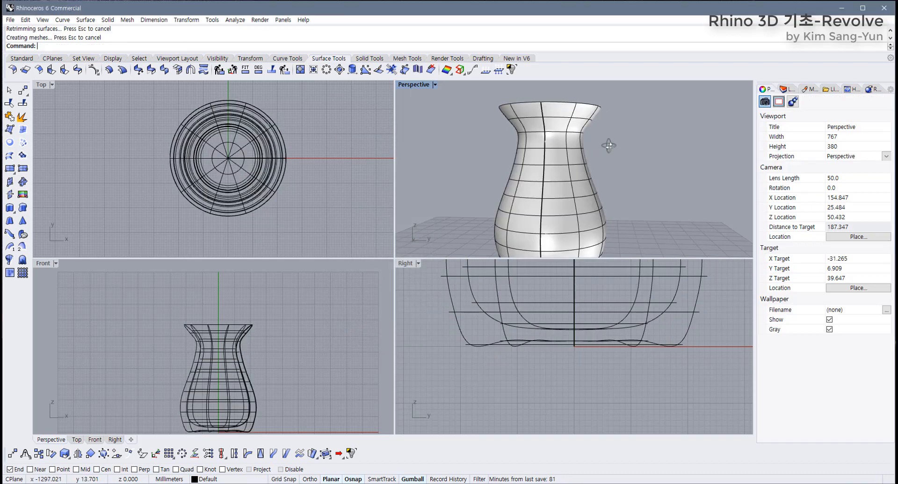
Step: Inspect the rebuilt vase in the Perspective view, select it and show its control points
{"action": "right_click_drag", "start_coordinate": [441, 243], "coordinate": [556, 190]}
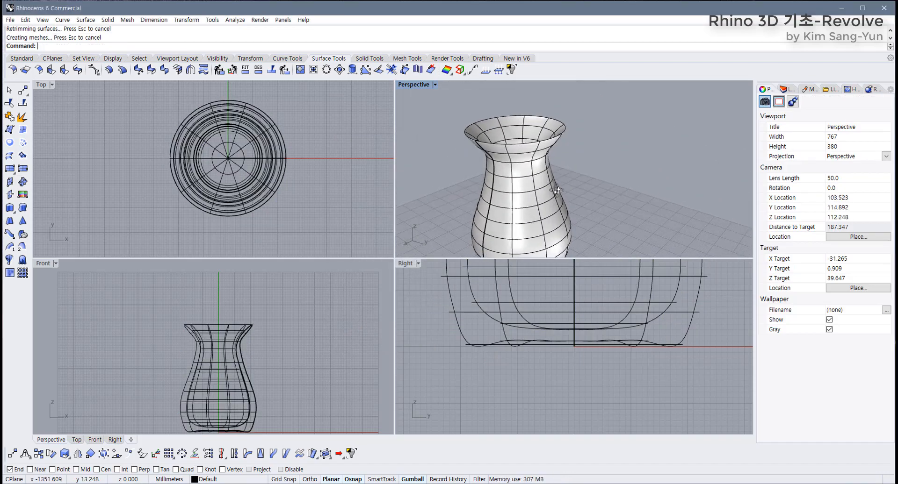
{"action": "scroll", "coordinate": [251, 367], "scroll_direction": "up", "scroll_amount": 4}
{"action": "scroll", "coordinate": [252, 364], "scroll_direction": "down", "scroll_amount": 5}
{"action": "left_click", "coordinate": [251, 361]}
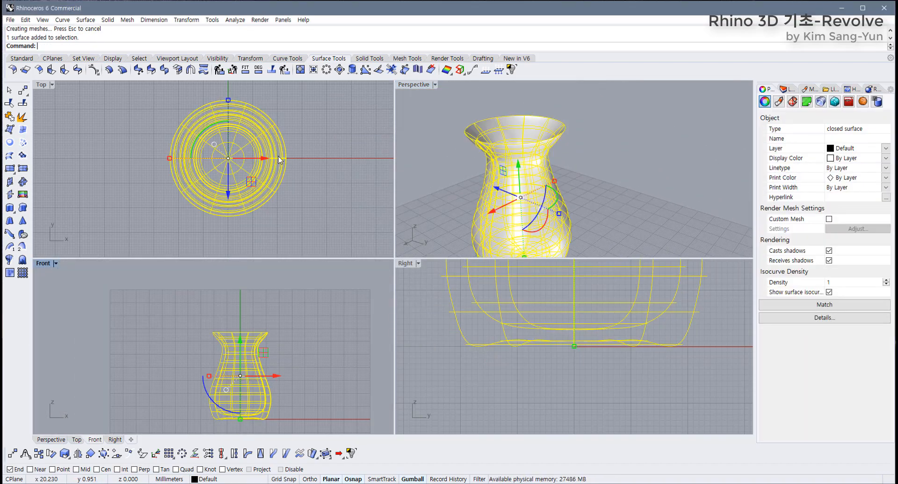
{"action": "key", "text": "F10"}
{"action": "scroll", "coordinate": [236, 139], "scroll_direction": "up", "scroll_amount": 3}
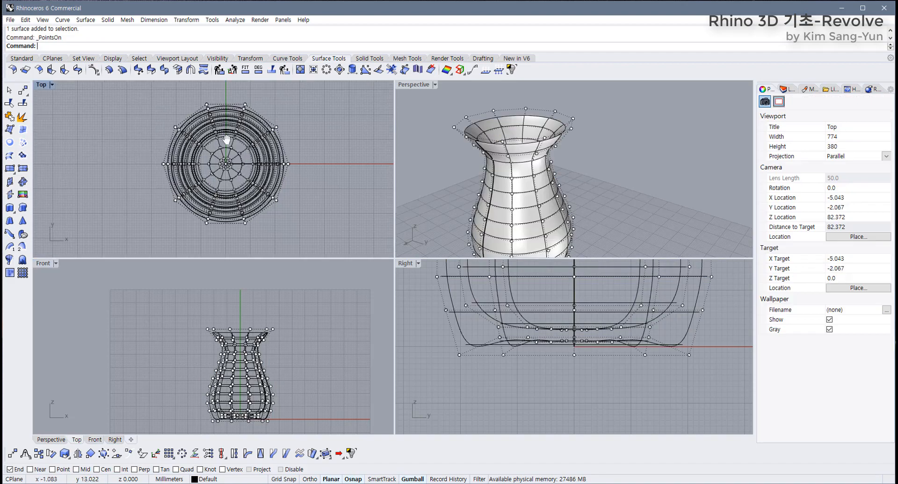
Step: In the Top view, select every other group of outermost control points around the vase, five groups in all
{"action": "double_click", "coordinate": [42, 85]}
{"action": "right_click_drag", "start_coordinate": [318, 126], "coordinate": [191, 205]}
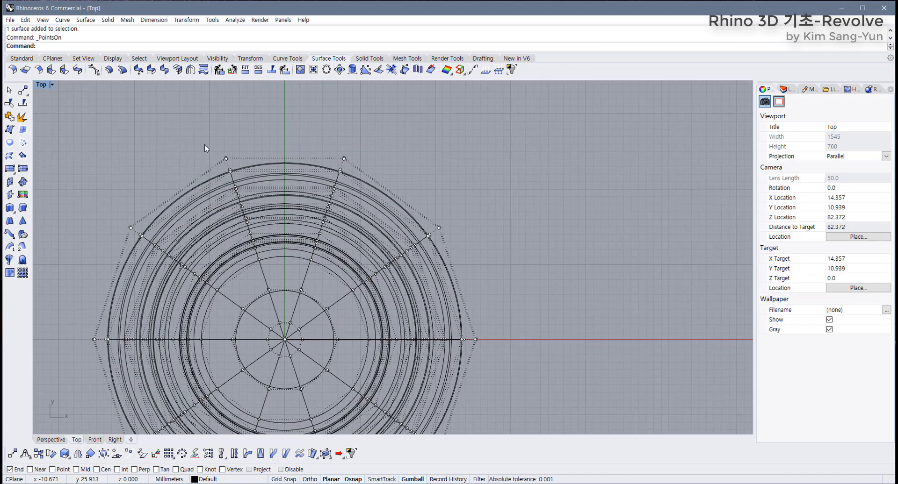
{"action": "left_click_drag", "start_coordinate": [251, 181], "coordinate": [251, 180]}
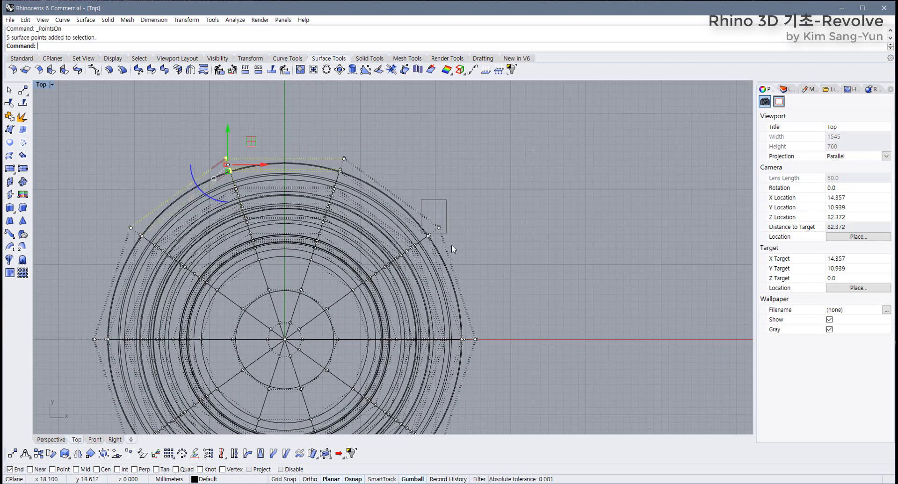
{"action": "left_click_drag", "start_coordinate": [452, 246], "coordinate": [452, 246], "text": "shift"}
{"action": "right_click_drag", "start_coordinate": [477, 282], "coordinate": [442, 204]}
{"action": "scroll", "coordinate": [419, 260], "scroll_direction": "down", "scroll_amount": 2}
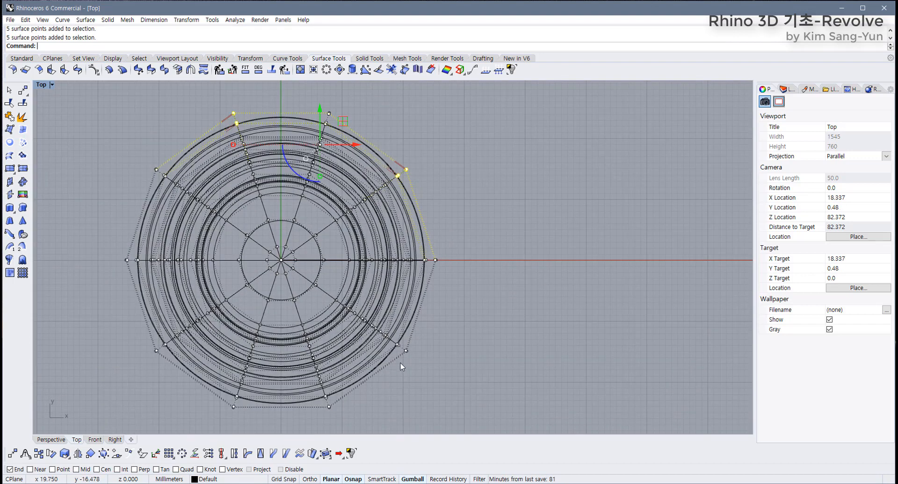
{"action": "left_click_drag", "start_coordinate": [418, 347], "coordinate": [379, 374], "text": "shift"}
{"action": "left_click_drag", "start_coordinate": [220, 413], "coordinate": [252, 397], "text": "shift"}
{"action": "left_click_drag", "start_coordinate": [144, 275], "coordinate": [138, 282], "text": "shift"}
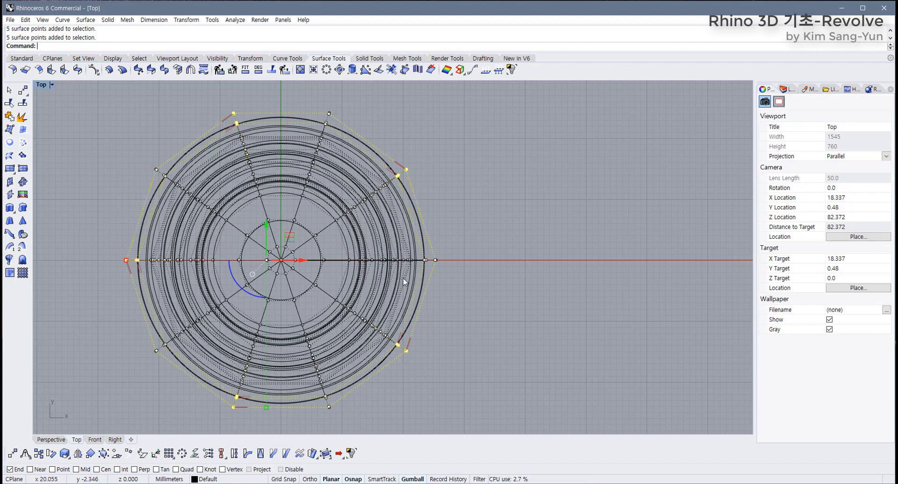
Step: Try scaling the selected control points outward into a five-pointed star, check the shape in Perspective, and undo the scaling
{"action": "scroll", "coordinate": [403, 278], "scroll_direction": "down", "scroll_amount": 5}
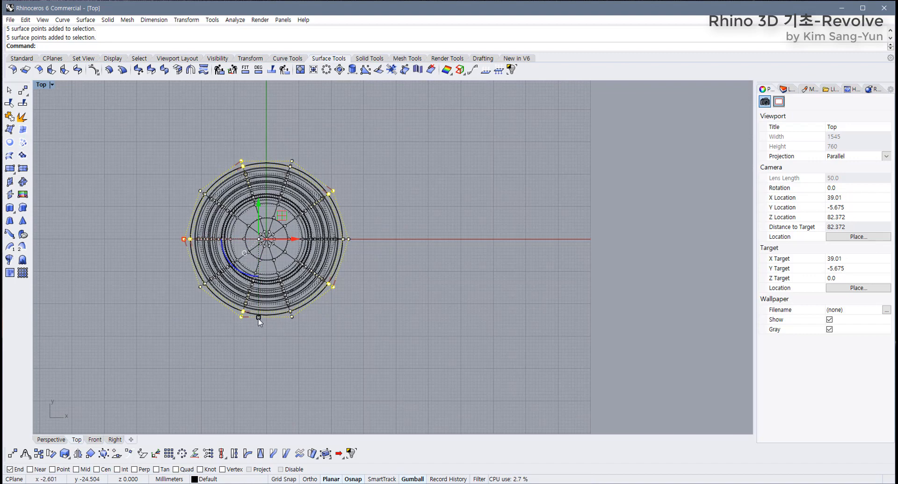
{"action": "left_click_drag", "start_coordinate": [258, 318], "coordinate": [281, 394]}
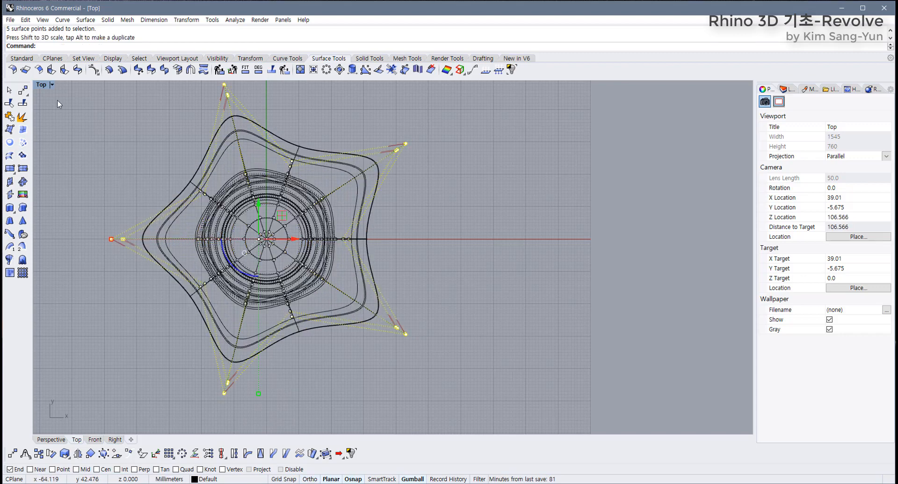
{"action": "double_click", "coordinate": [43, 86]}
{"action": "left_click", "coordinate": [614, 187]}
{"action": "scroll", "coordinate": [615, 172], "scroll_direction": "down", "scroll_amount": 4}
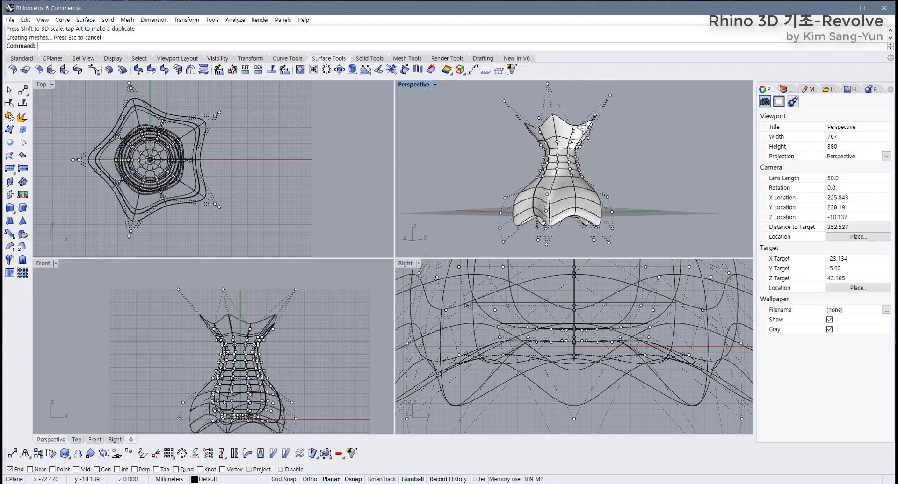
{"action": "right_click_drag", "start_coordinate": [584, 126], "coordinate": [585, 149]}
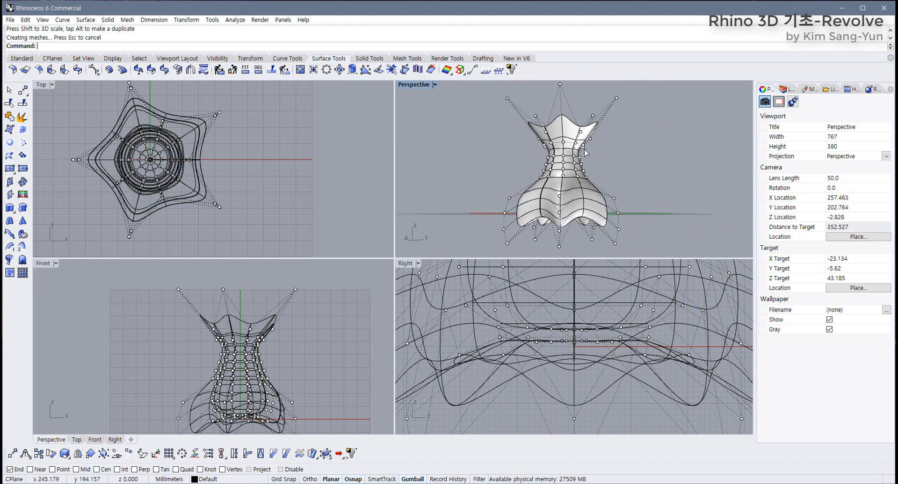
{"action": "key", "text": "ctrl+z"}
Step: Deselect the control points on the vase's lower body and scale the remaining rim points outward into a star
{"action": "right_click_drag", "start_coordinate": [289, 371], "coordinate": [290, 365]}
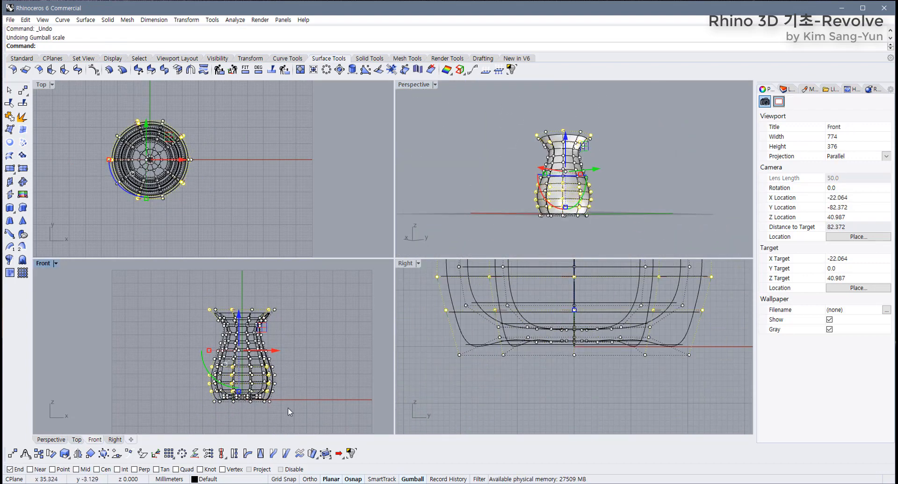
{"action": "left_click_drag", "start_coordinate": [197, 380], "coordinate": [171, 349]}
{"action": "right_click_drag", "start_coordinate": [191, 161], "coordinate": [225, 155]}
{"action": "scroll", "coordinate": [141, 170], "scroll_direction": "down", "scroll_amount": 2}
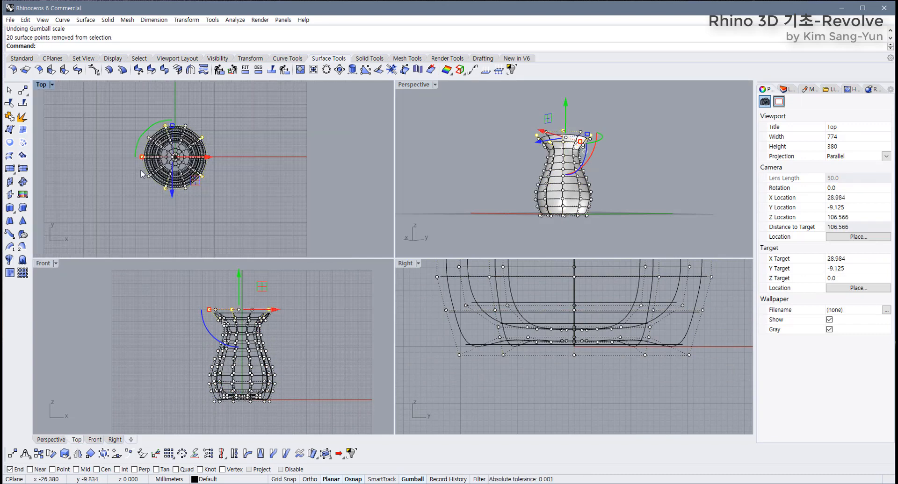
{"action": "left_click_drag", "start_coordinate": [141, 159], "coordinate": [101, 153]}
Step: Raise the selected rim points vertically in the Front view and inspect the flared rim in Perspective
{"action": "right_click_drag", "start_coordinate": [259, 319], "coordinate": [252, 332]}
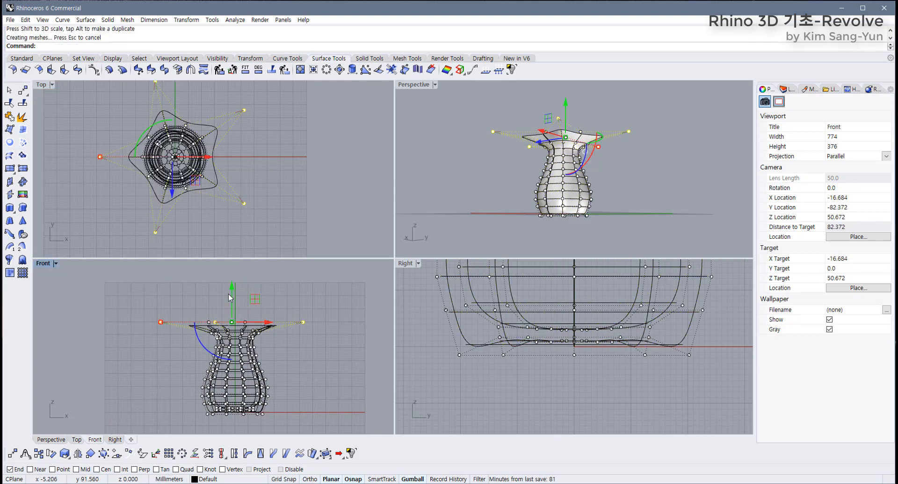
{"action": "left_click_drag", "start_coordinate": [232, 295], "coordinate": [232, 266]}
{"action": "left_click", "coordinate": [337, 243]}
{"action": "right_click_drag", "start_coordinate": [573, 213], "coordinate": [552, 96]}
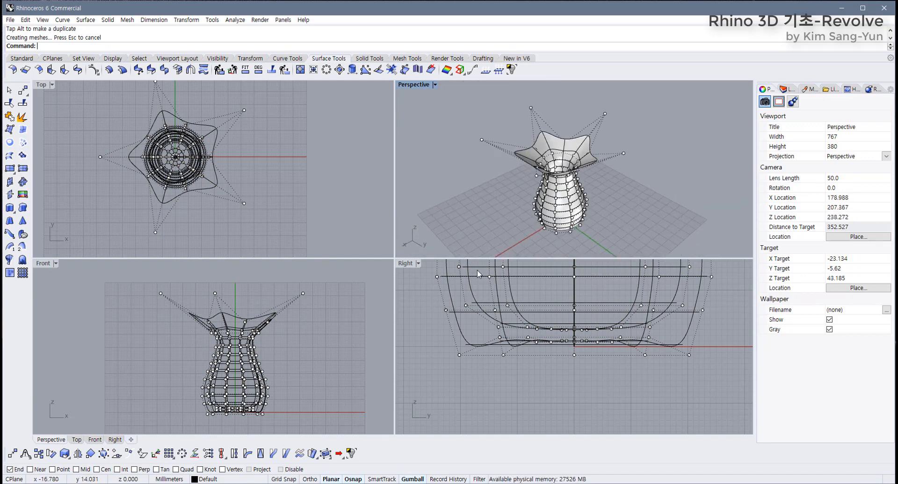
Step: Undo the rim edits, the surface rebuild and the earlier profile point moves, turning off the surface's control points
{"action": "key", "text": "ctrl+z"}
{"action": "key", "text": "F11"}
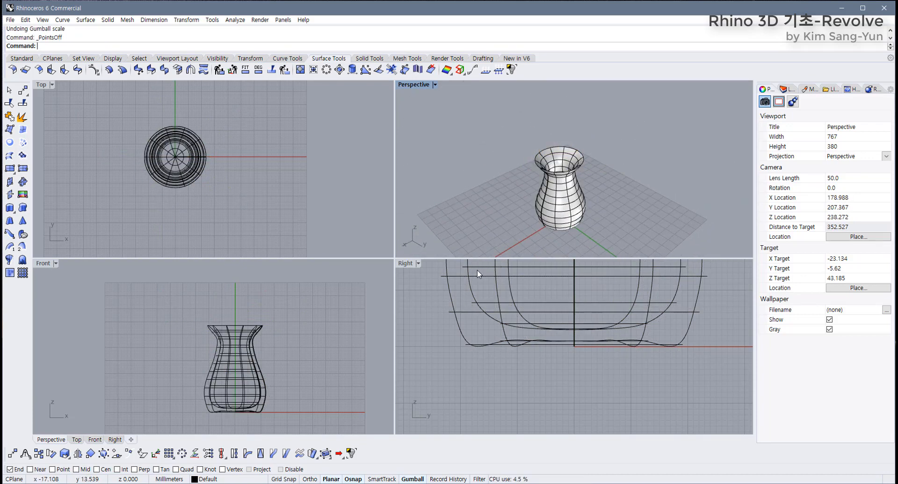
{"action": "left_click", "coordinate": [251, 367]}
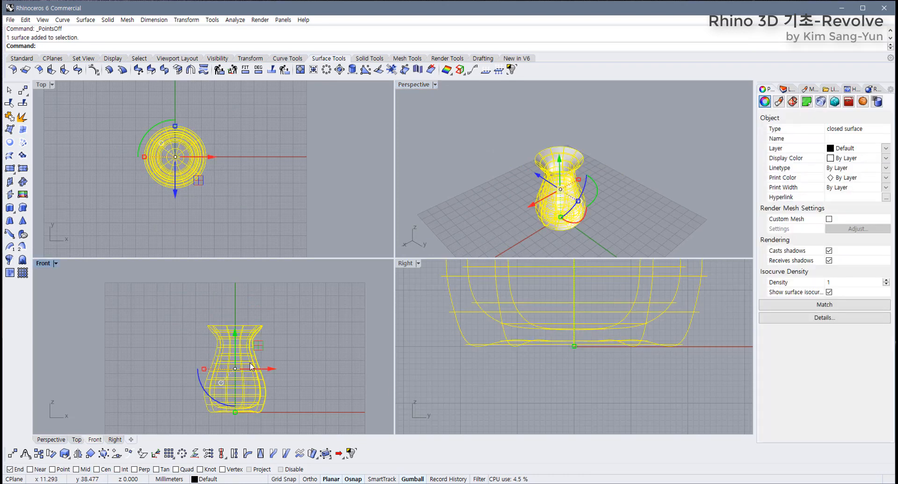
{"action": "key", "text": "ctrl+z"}
{"action": "key", "text": "ctrl+z"}
{"action": "key", "text": "ctrl+z"}
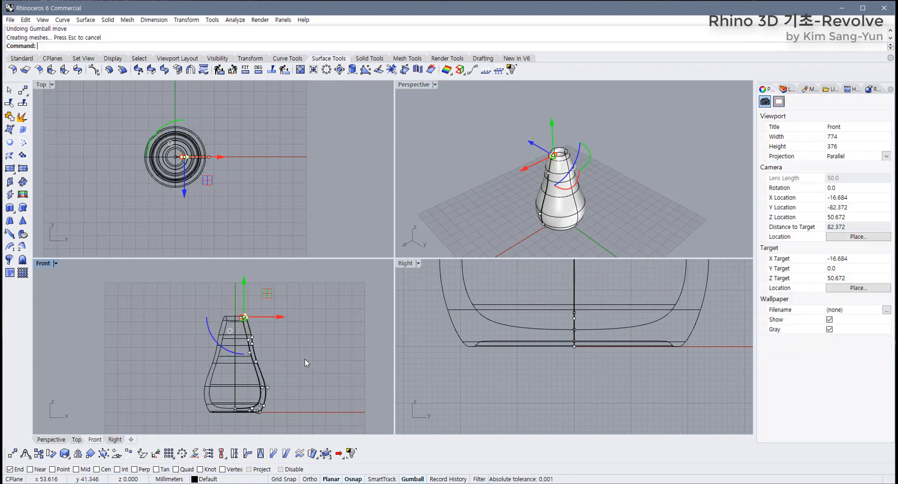
{"action": "key", "text": "ctrl+z"}
{"action": "key", "text": "ctrl+z"}
{"action": "key", "text": "ctrl+z"}
{"action": "key", "text": "ctrl+z"}
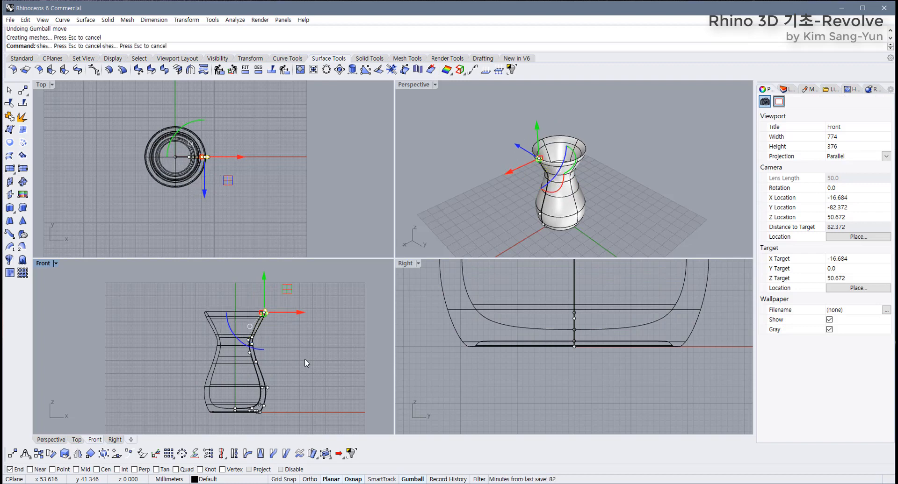
Step: Delete the revolved vase surface, hide the profile's control points and select the profile curve in the Front view
{"action": "left_click", "coordinate": [241, 367]}
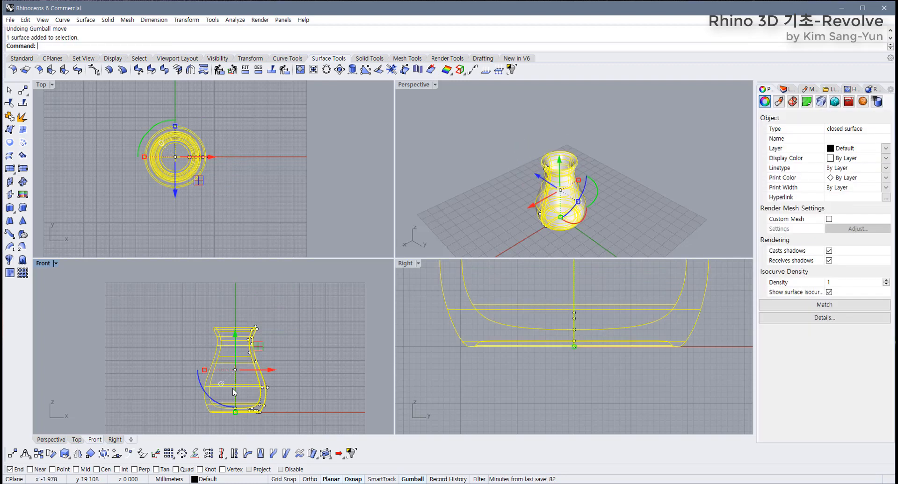
{"action": "key", "text": "Delete"}
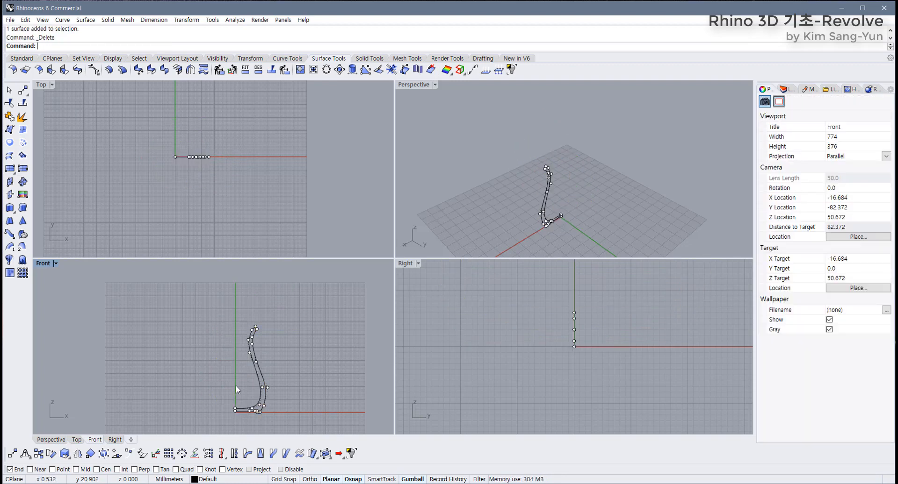
{"action": "key", "text": "F11"}
{"action": "left_click", "coordinate": [266, 383]}
{"action": "scroll", "coordinate": [272, 381], "scroll_direction": "up", "scroll_amount": 4}
{"action": "right_click_drag", "start_coordinate": [277, 403], "coordinate": [262, 375]}
{"action": "left_click", "coordinate": [10, 260]}
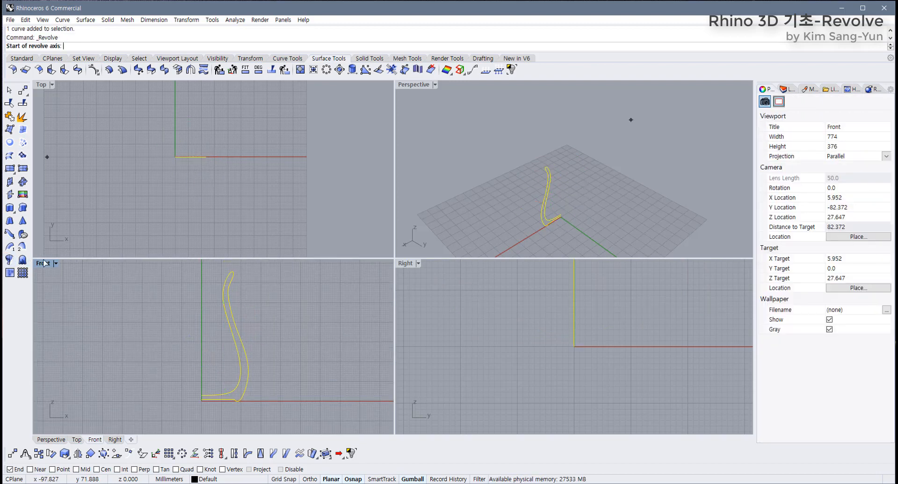
{"action": "left_click", "coordinate": [201, 397]}
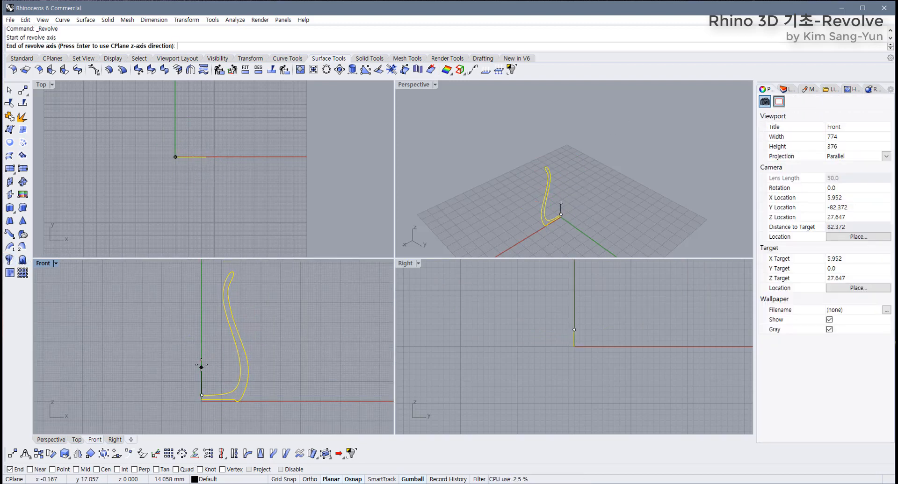
{"action": "left_click", "coordinate": [201, 354], "text": "shift"}
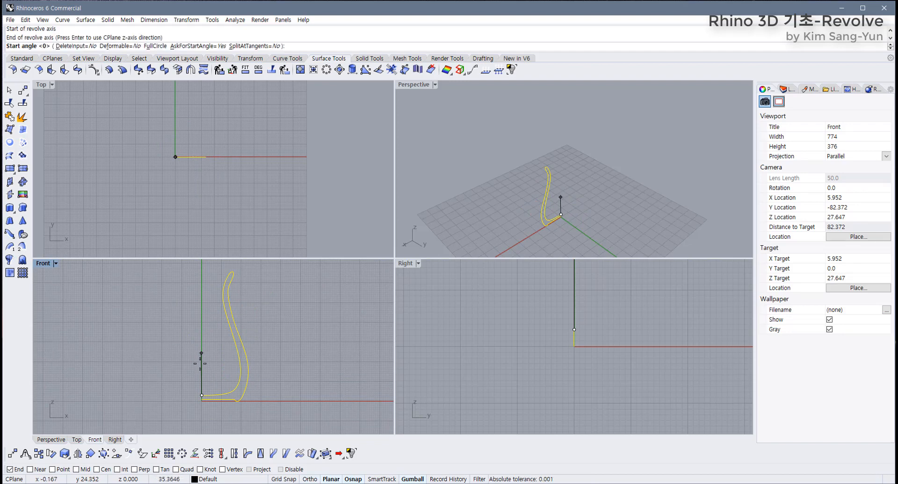
{"action": "scroll", "coordinate": [200, 391], "scroll_direction": "up", "scroll_amount": 6}
{"action": "key", "text": "Escape"}
Step: Revolve the profile 360 degrees about a vertical axis from its inner base endpoint, with Deformable=Yes, PointCount=10 and a freely picked start angle
{"action": "right_click", "coordinate": [198, 402]}
{"action": "left_click", "coordinate": [202, 399]}
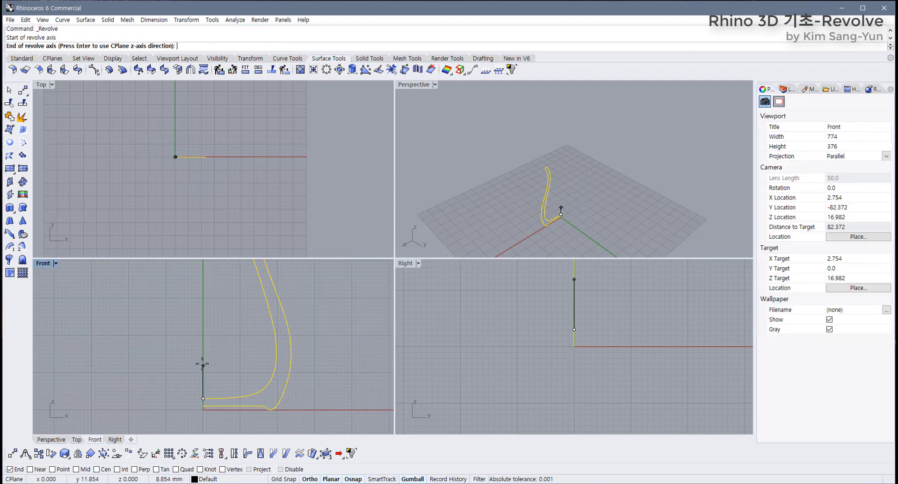
{"action": "left_click", "coordinate": [203, 360]}
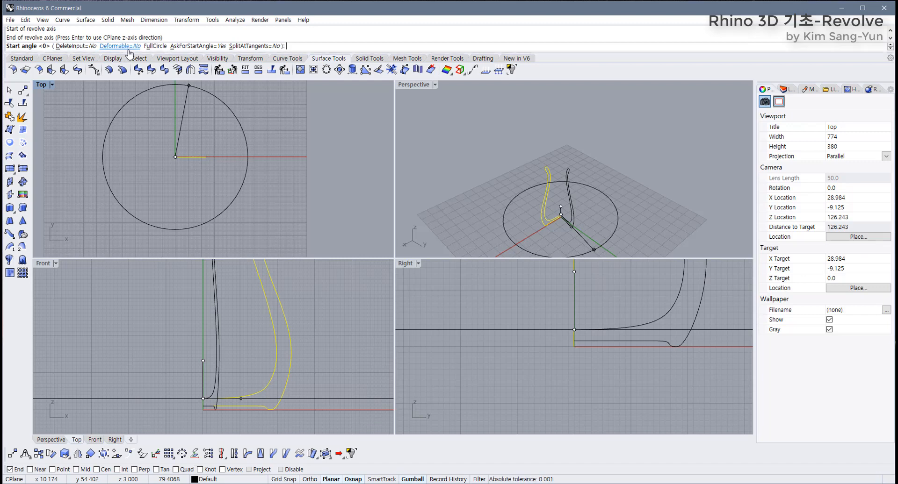
{"action": "left_click", "coordinate": [119, 46]}
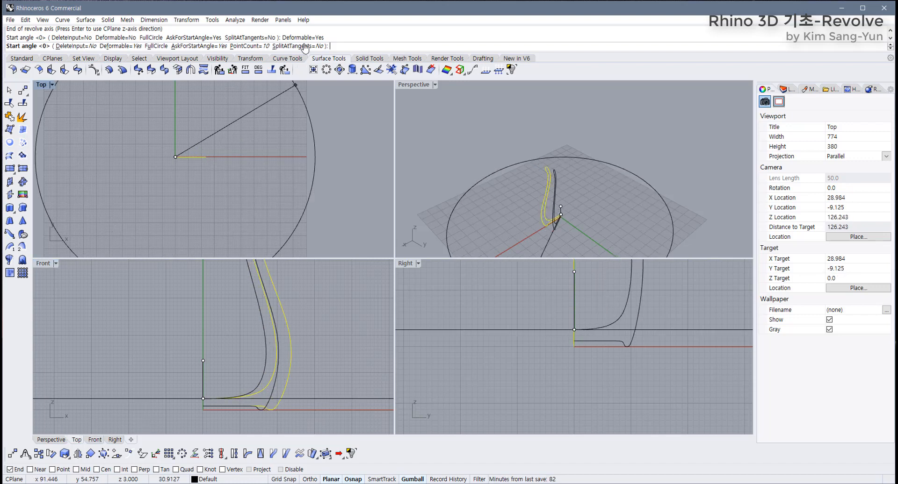
{"action": "left_click", "coordinate": [261, 46]}
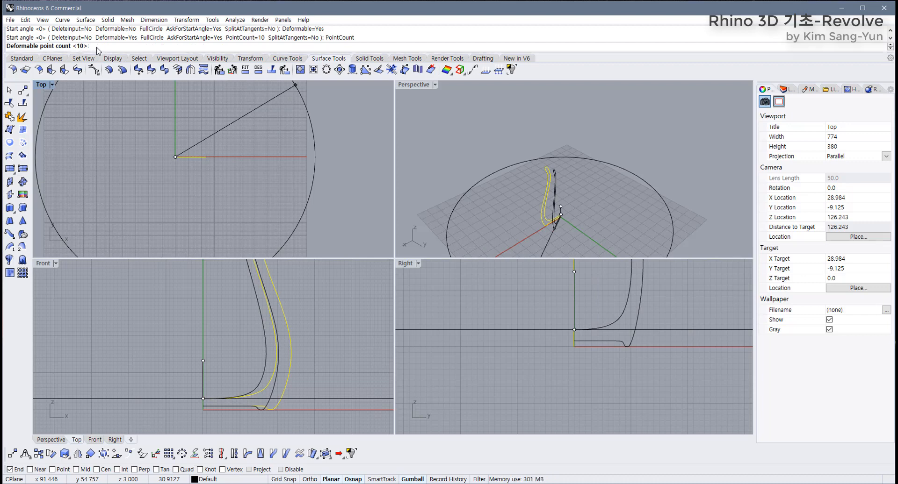
{"action": "key", "text": "Return"}
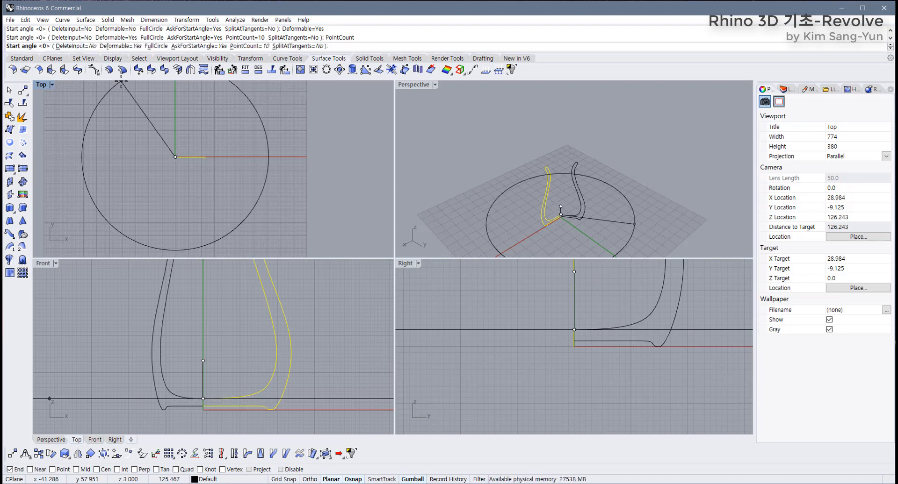
{"action": "left_click", "coordinate": [121, 83]}
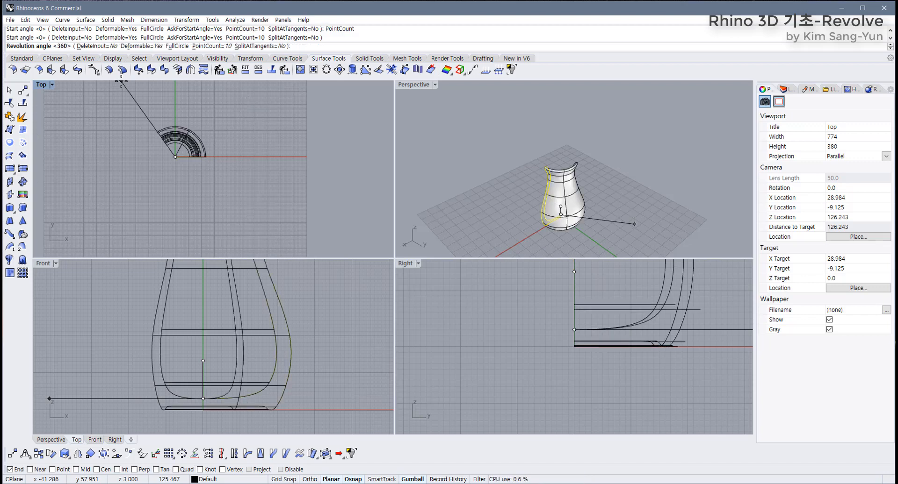
{"action": "key", "text": "Return"}
{"action": "left_click", "coordinate": [500, 190]}
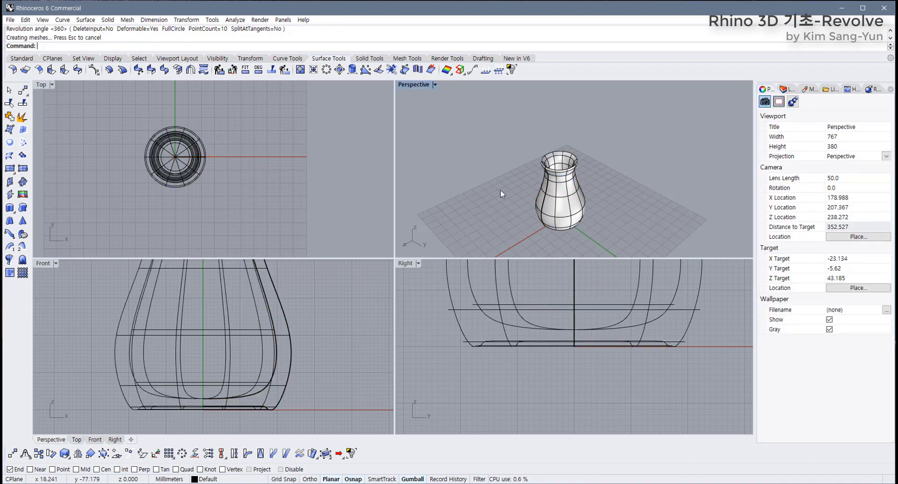
Step: Turn on the deformable vase surface's control points and examine their distribution in the Top and Front views
{"action": "left_click", "coordinate": [530, 211]}
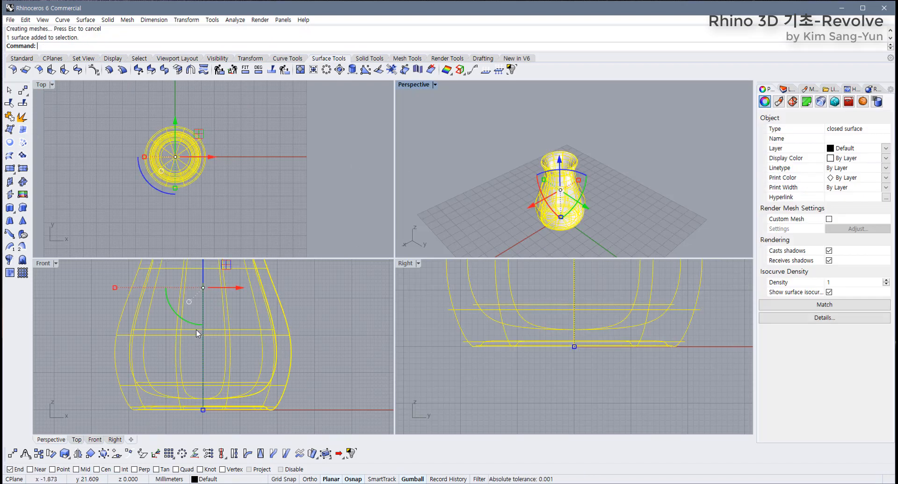
{"action": "key", "text": "F10"}
{"action": "scroll", "coordinate": [171, 141], "scroll_direction": "up", "scroll_amount": 6}
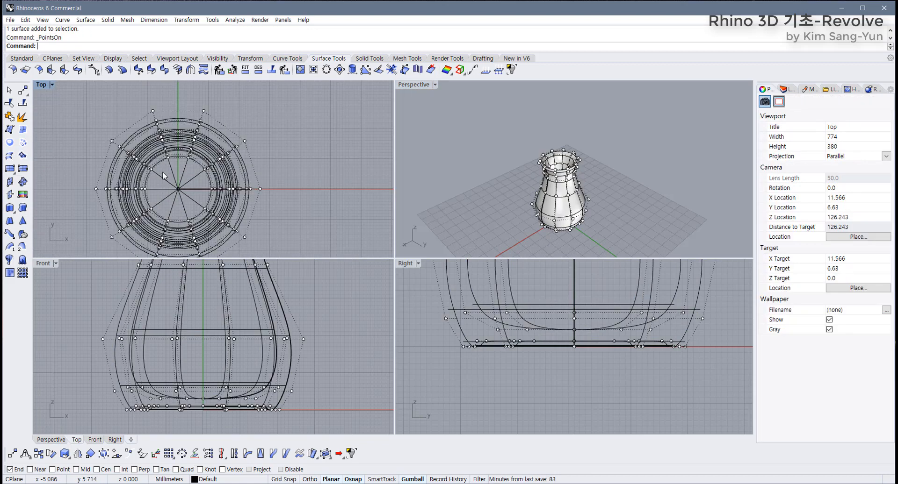
{"action": "right_click_drag", "start_coordinate": [163, 172], "coordinate": [165, 172]}
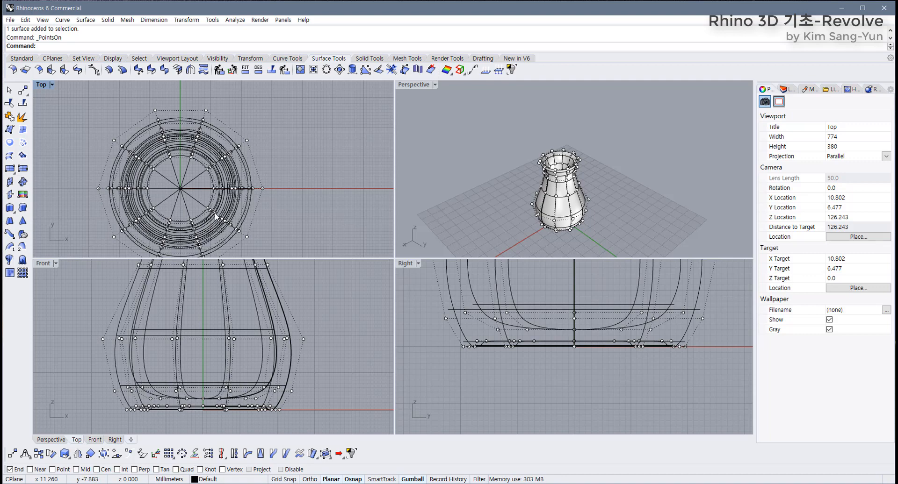
{"action": "right_click_drag", "start_coordinate": [115, 379], "coordinate": [122, 416]}
{"action": "scroll", "coordinate": [115, 382], "scroll_direction": "down", "scroll_amount": 9}
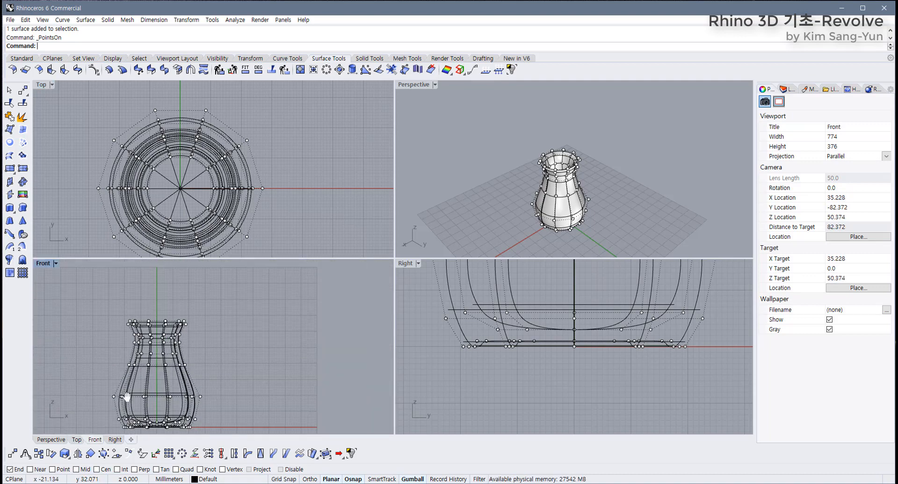
{"action": "scroll", "coordinate": [121, 349], "scroll_direction": "up", "scroll_amount": 13}
{"action": "right_click_drag", "start_coordinate": [152, 354], "coordinate": [116, 365]}
Step: Select every other outermost control point around the vase's body in the Top view, five points in all
{"action": "mouse_move", "coordinate": [168, 226]}
{"action": "right_mouse_down"}
{"action": "mouse_move", "coordinate": [187, 194]}
{"action": "mouse_move", "coordinate": [177, 218]}
{"action": "right_mouse_up"}
{"action": "left_click_drag", "start_coordinate": [164, 118], "coordinate": [164, 118]}
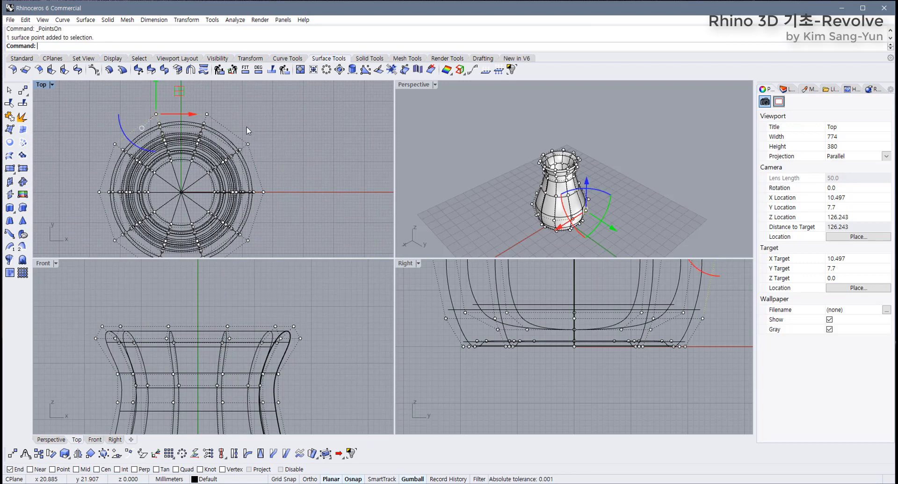
{"action": "left_click_drag", "start_coordinate": [261, 146], "coordinate": [261, 148], "text": "shift"}
{"action": "right_click_drag", "start_coordinate": [271, 178], "coordinate": [277, 153]}
{"action": "left_click_drag", "start_coordinate": [249, 233], "coordinate": [266, 214], "text": "shift"}
{"action": "right_click_drag", "start_coordinate": [273, 229], "coordinate": [288, 212]}
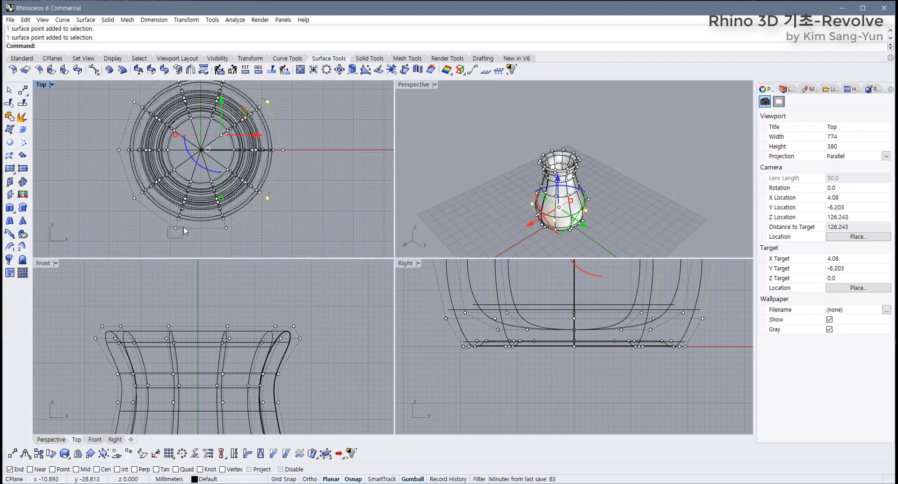
{"action": "left_click_drag", "start_coordinate": [184, 227], "coordinate": [183, 227], "text": "shift"}
{"action": "left_click_drag", "start_coordinate": [123, 154], "coordinate": [124, 155], "text": "shift"}
{"action": "scroll", "coordinate": [160, 158], "scroll_direction": "down", "scroll_amount": 4}
{"action": "right_click_drag", "start_coordinate": [163, 161], "coordinate": [170, 186]}
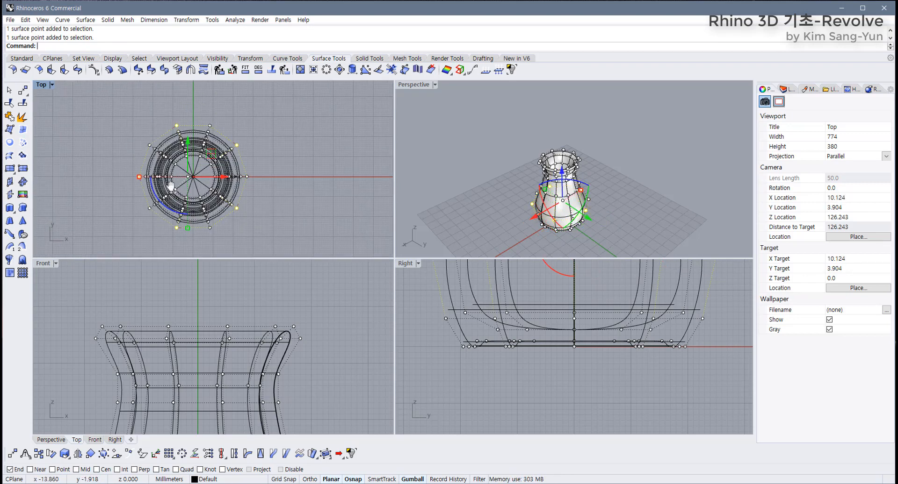
Step: Scale the five selected body control points outward from the vase's centre in the Top view to form a five-lobed body
{"action": "right_click_drag", "start_coordinate": [187, 236], "coordinate": [188, 213]}
{"action": "scroll", "coordinate": [219, 309], "scroll_direction": "down", "scroll_amount": 6}
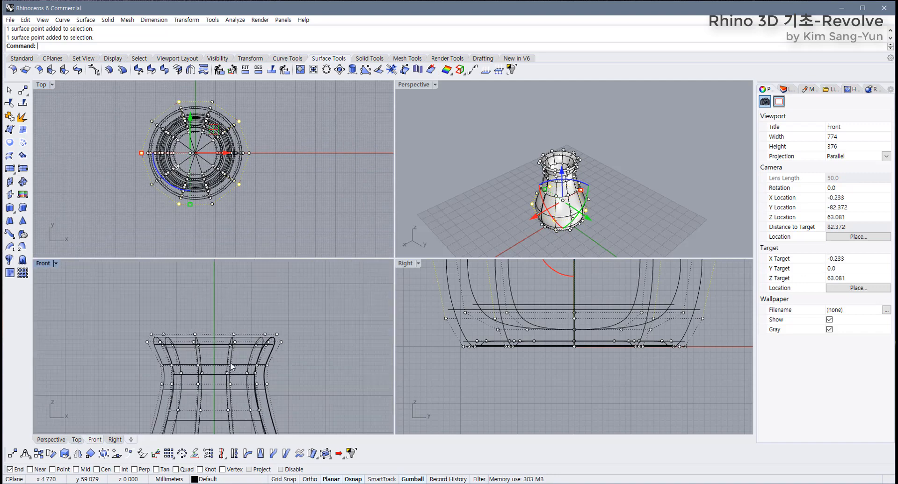
{"action": "right_click_drag", "start_coordinate": [213, 182], "coordinate": [196, 158]}
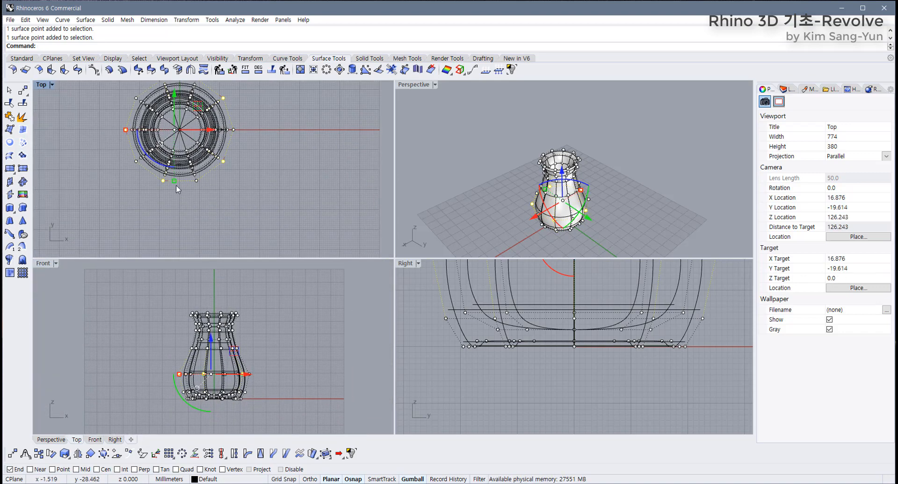
{"action": "left_click_drag", "start_coordinate": [174, 181], "coordinate": [169, 220]}
{"action": "left_click", "coordinate": [503, 169]}
{"action": "right_click_drag", "start_coordinate": [503, 169], "coordinate": [366, 134]}
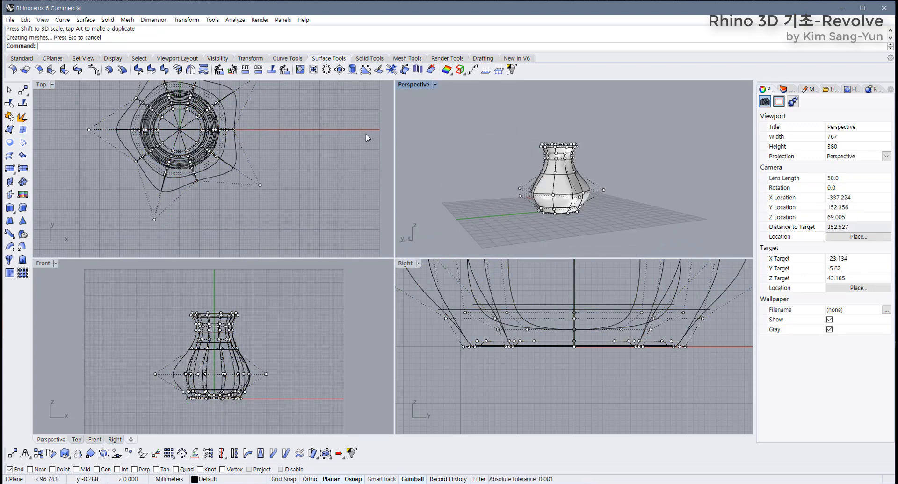
Step: Maximize the Perspective view, hide the control points and examine the lobed vase in Rendered display mode
{"action": "double_click", "coordinate": [402, 85]}
{"action": "key", "text": "F11"}
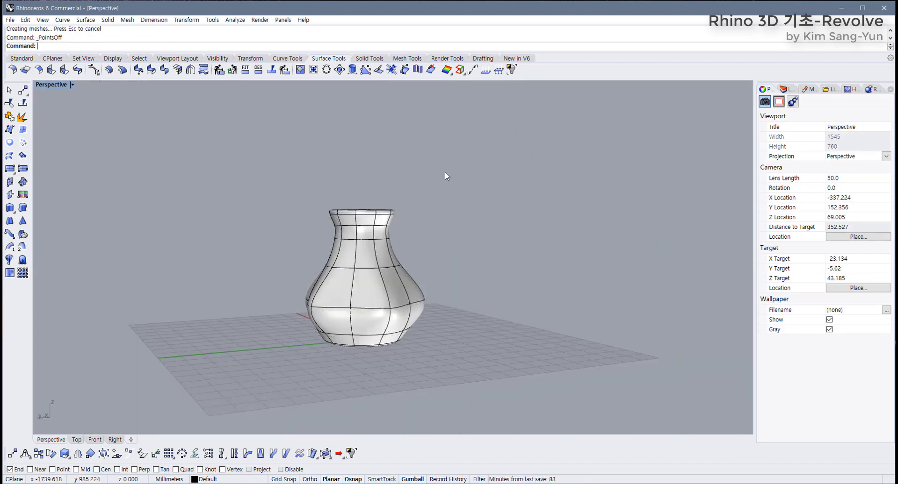
{"action": "right_click_drag", "start_coordinate": [445, 172], "coordinate": [158, 102]}
{"action": "left_click", "coordinate": [72, 85]}
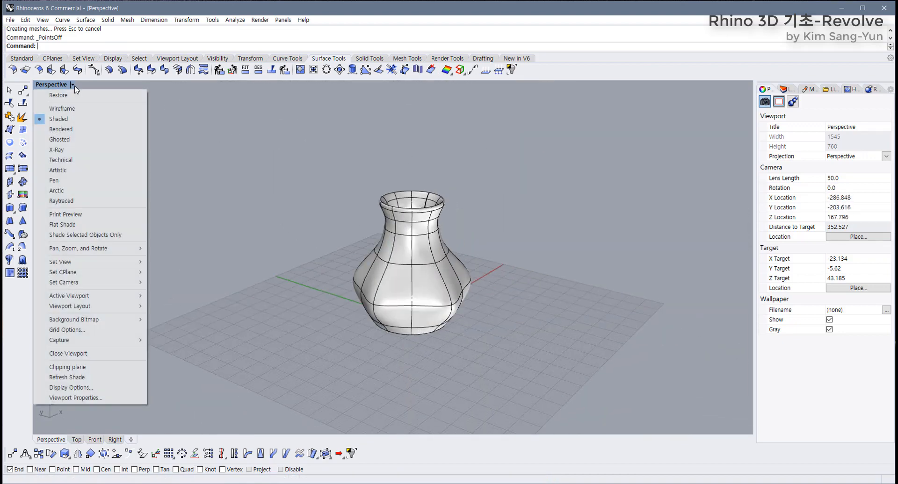
{"action": "left_click", "coordinate": [78, 129]}
{"action": "right_click_drag", "start_coordinate": [469, 308], "coordinate": [252, 262]}
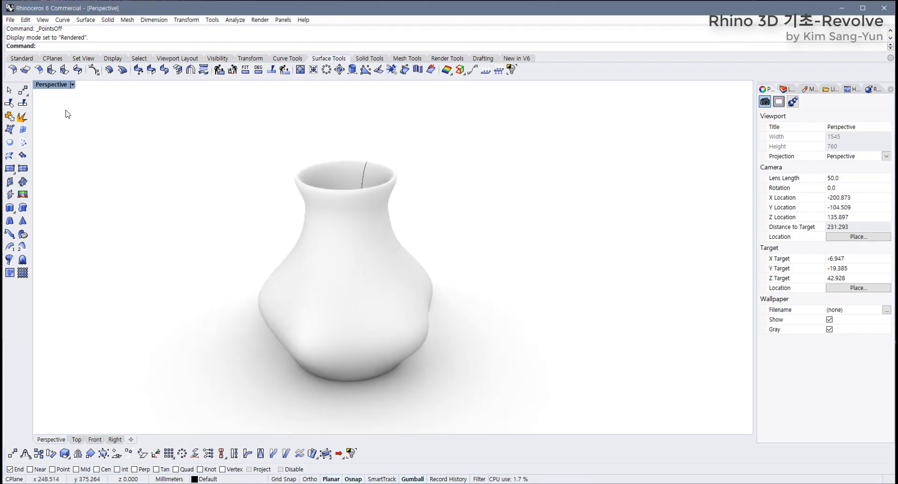
Step: Restore the four-view layout and delete both the lobed vase surface and its profile curve
{"action": "double_click", "coordinate": [52, 84]}
{"action": "scroll", "coordinate": [229, 207], "scroll_direction": "down", "scroll_amount": 3}
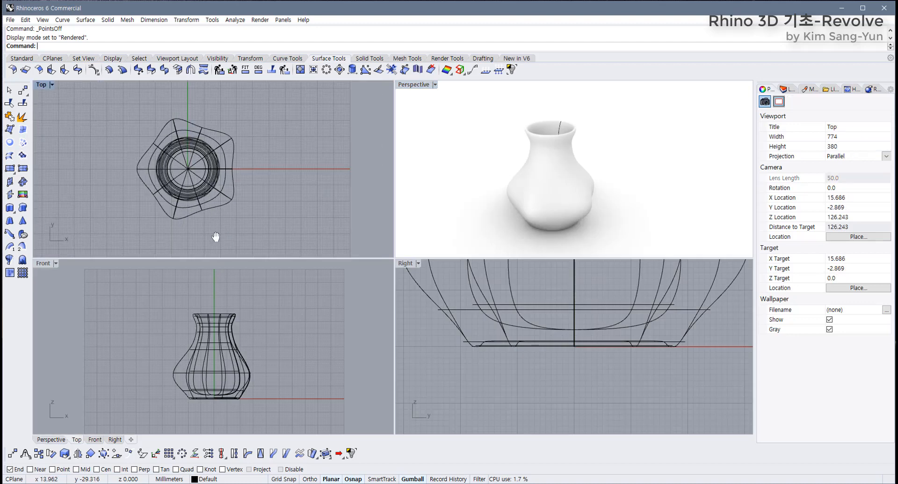
{"action": "left_click", "coordinate": [204, 206]}
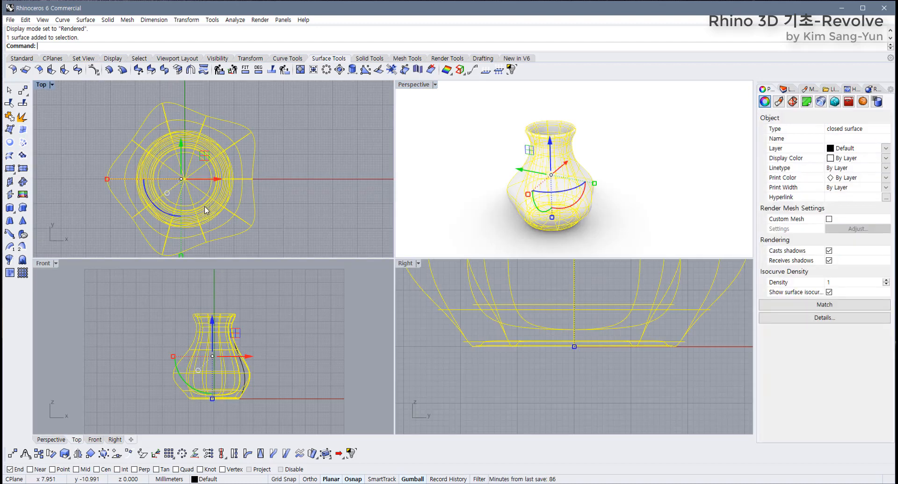
{"action": "key", "text": "Delete"}
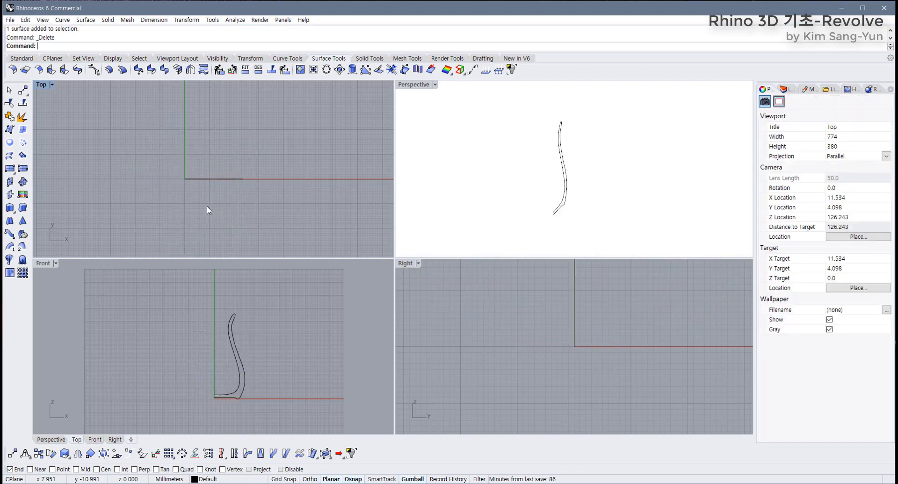
{"action": "left_click", "coordinate": [234, 362]}
{"action": "key", "text": "Delete"}
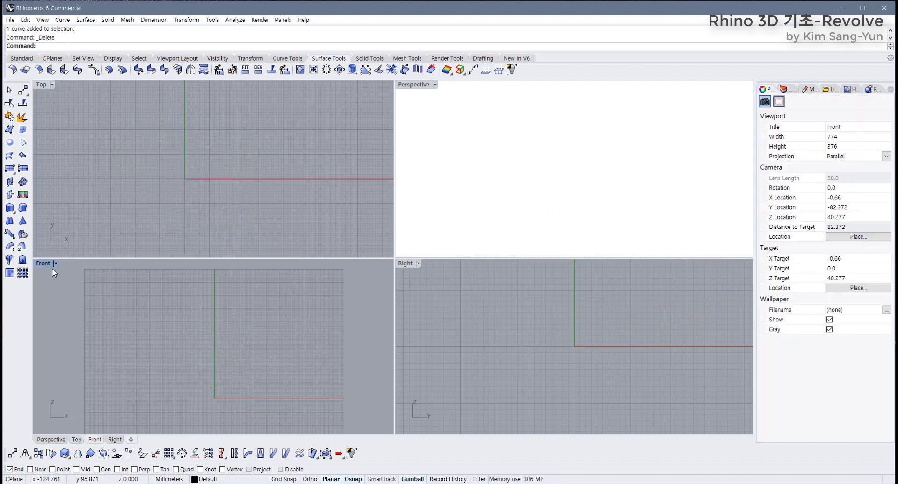
Step: In a maximized Front view with Grid Snap on, start a degree-3 control point curve at 0,5 and run it horizontally to 24,5
{"action": "double_click", "coordinate": [40, 265]}
{"action": "right_click_drag", "start_coordinate": [400, 283], "coordinate": [249, 288]}
{"action": "scroll", "coordinate": [357, 292], "scroll_direction": "up", "scroll_amount": 4}
{"action": "right_click_drag", "start_coordinate": [357, 292], "coordinate": [351, 258]}
{"action": "scroll", "coordinate": [300, 284], "scroll_direction": "up", "scroll_amount": 2}
{"action": "right_click_drag", "start_coordinate": [300, 284], "coordinate": [339, 281]}
{"action": "scroll", "coordinate": [287, 306], "scroll_direction": "up", "scroll_amount": 2}
{"action": "right_click_drag", "start_coordinate": [287, 307], "coordinate": [296, 274]}
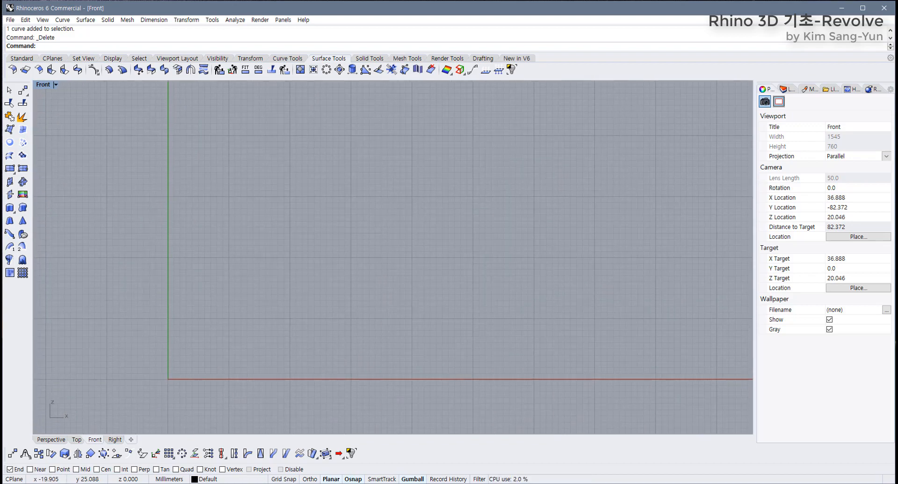
{"action": "left_click", "coordinate": [21, 58]}
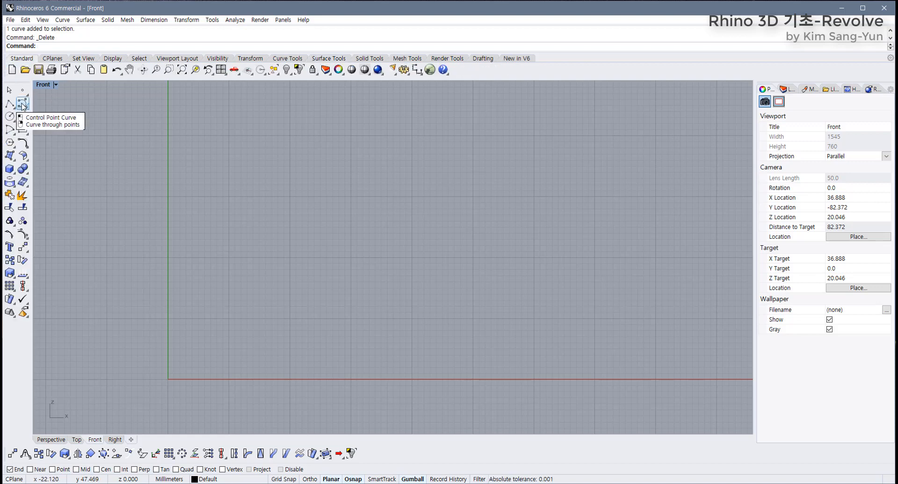
{"action": "left_click", "coordinate": [22, 105]}
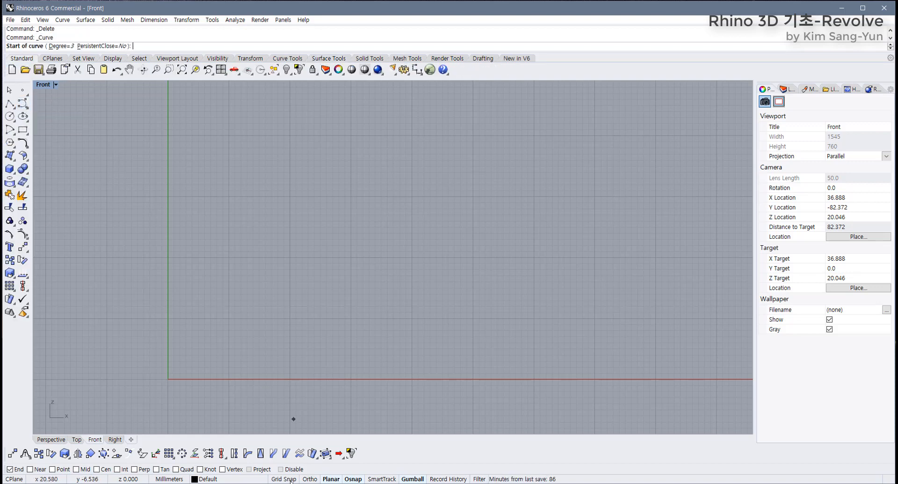
{"action": "scroll", "coordinate": [171, 355], "scroll_direction": "up", "scroll_amount": 3}
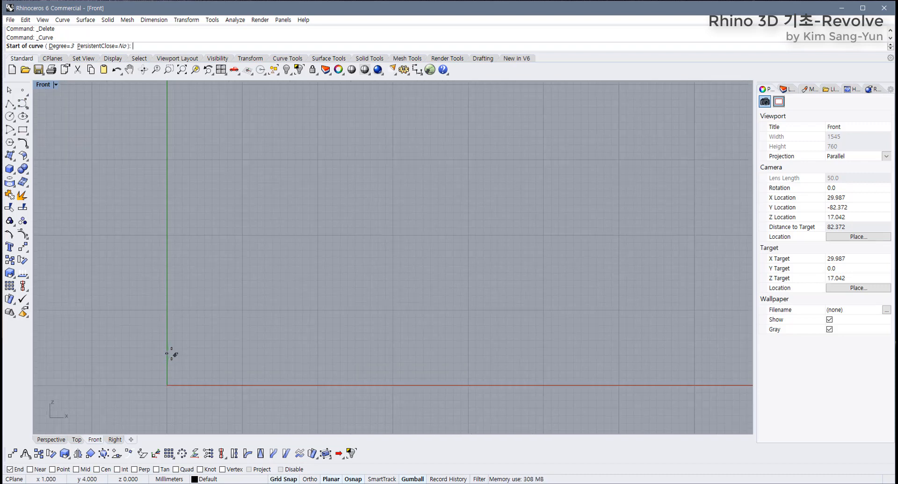
{"action": "left_click", "coordinate": [166, 346]}
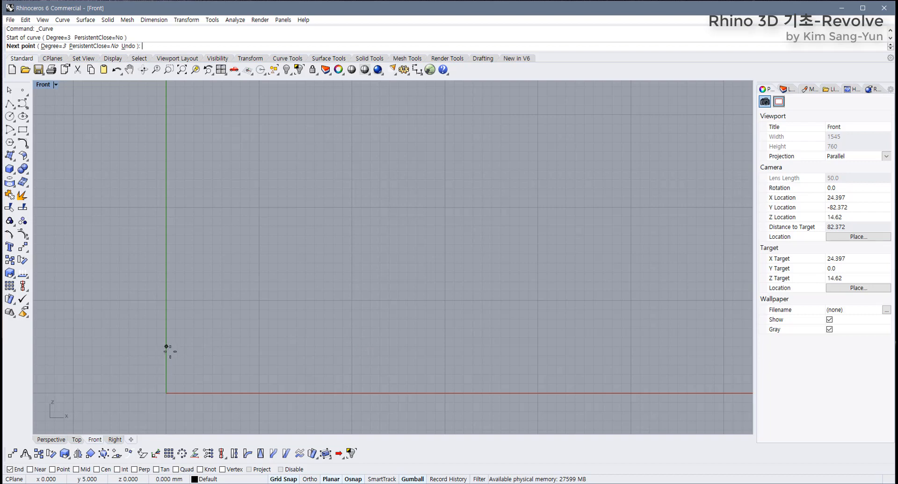
{"action": "key", "text": "F8"}
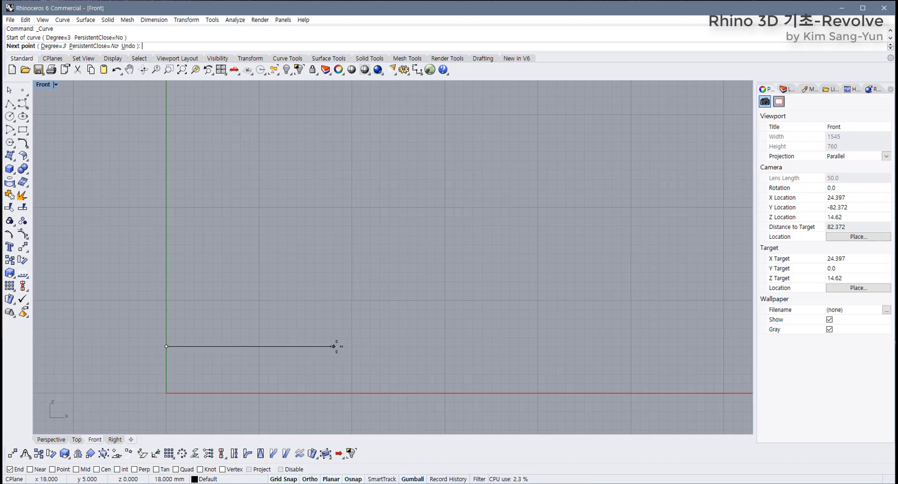
{"action": "left_click", "coordinate": [296, 347]}
{"action": "left_click", "coordinate": [389, 347]}
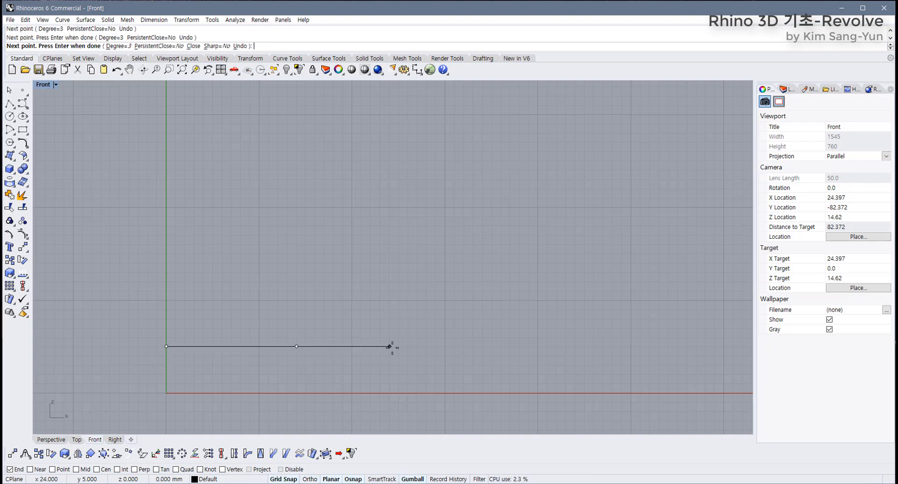
Step: With Ortho off, continue the curve up an inner bowl wall to 41,48 and turn it outward over a narrow rounded rim
{"action": "key", "text": "F8"}
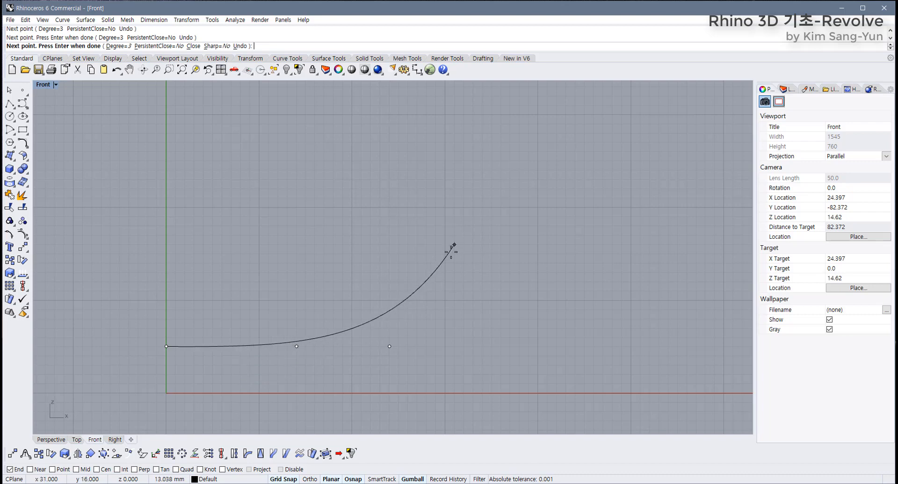
{"action": "scroll", "coordinate": [324, 323], "scroll_direction": "down", "scroll_amount": 4}
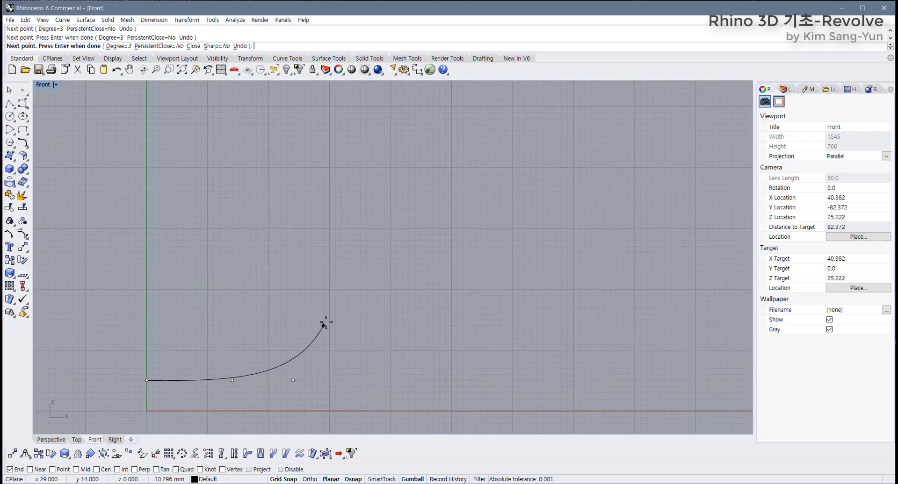
{"action": "left_click", "coordinate": [354, 313]}
{"action": "left_click", "coordinate": [391, 180]}
{"action": "left_click", "coordinate": [397, 118]}
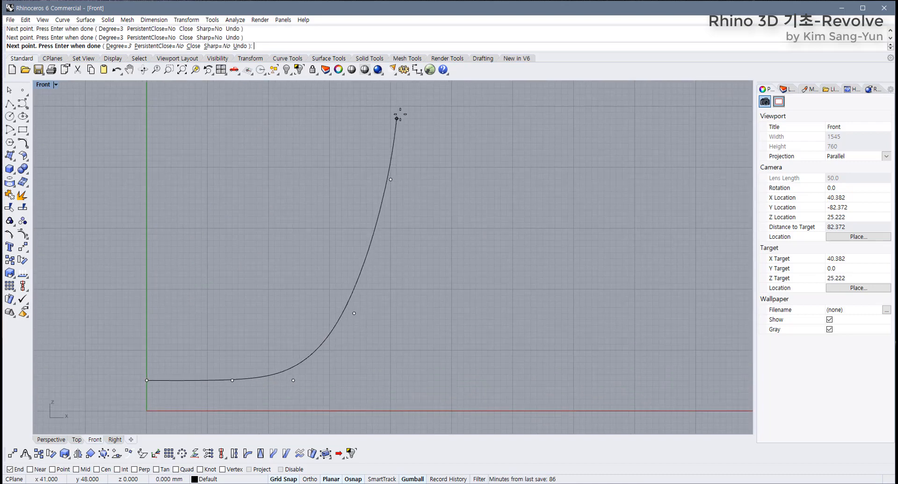
{"action": "left_click", "coordinate": [415, 112]}
{"action": "left_click", "coordinate": [421, 143]}
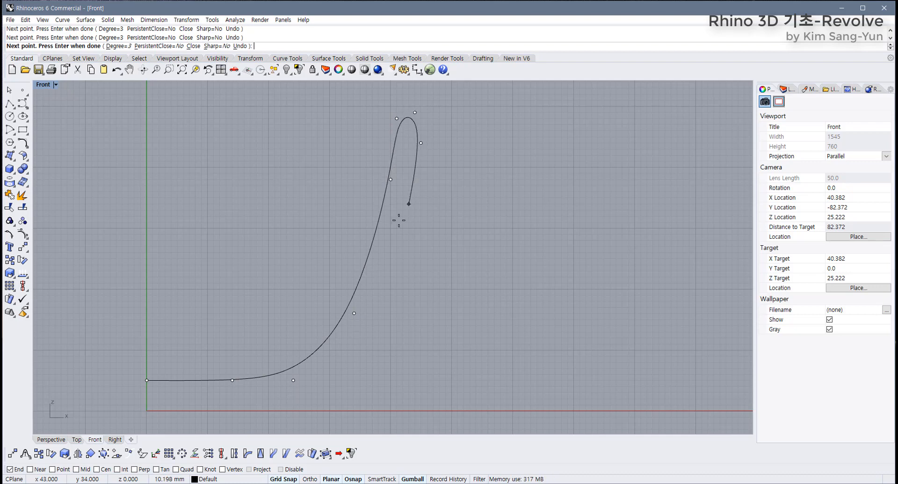
Step: Continue the curve down the bowl's outer wall to 32,4, then inward along the underside toward the foot
{"action": "left_click", "coordinate": [409, 198]}
{"action": "left_click", "coordinate": [379, 307]}
{"action": "left_click", "coordinate": [341, 387]}
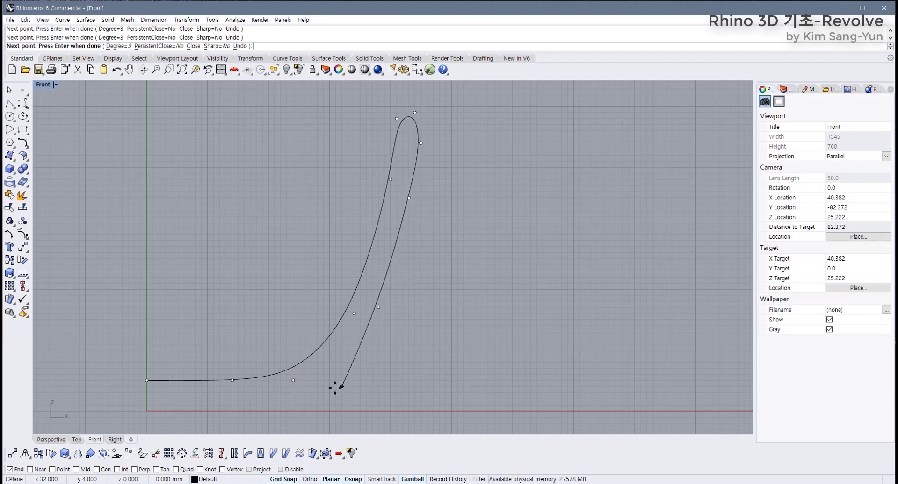
{"action": "scroll", "coordinate": [308, 394], "scroll_direction": "up", "scroll_amount": 2}
{"action": "left_click", "coordinate": [294, 392]}
{"action": "left_click", "coordinate": [258, 392]}
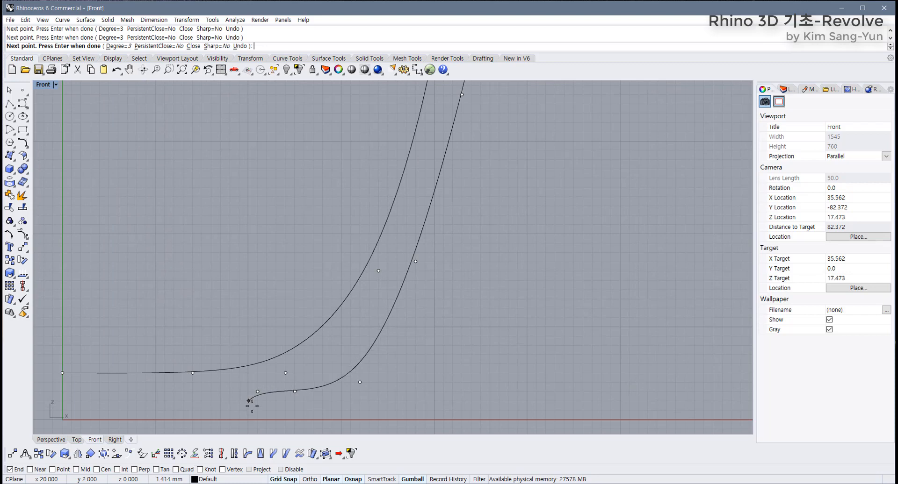
Step: Shape the bowl's foot ring by taking the curve down to the base line through 19,0 and back up on its inner side
{"action": "scroll", "coordinate": [252, 414], "scroll_direction": "up", "scroll_amount": 3}
{"action": "left_click", "coordinate": [244, 424]}
{"action": "left_click", "coordinate": [227, 424]}
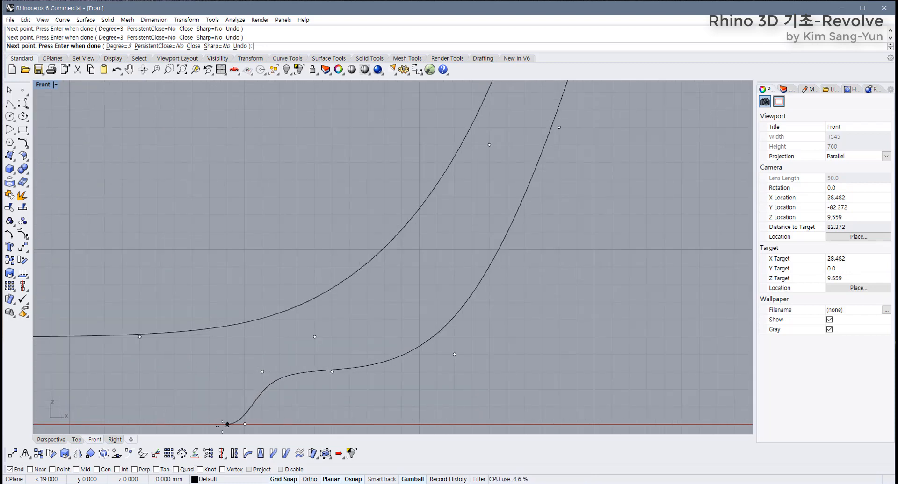
{"action": "left_click", "coordinate": [192, 424]}
{"action": "left_click", "coordinate": [191, 406]}
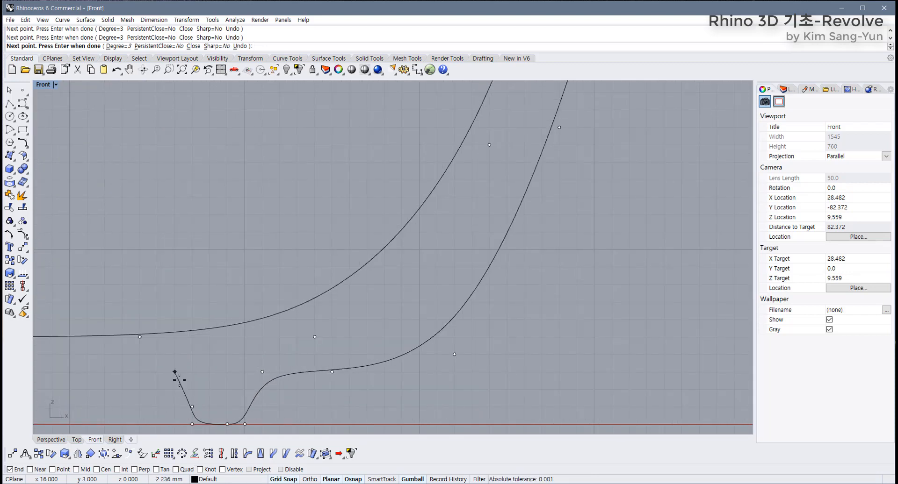
{"action": "left_click", "coordinate": [176, 390]}
Step: Run the curve level through 11,2 to the vertical axis and finish the bowl profile
{"action": "scroll", "coordinate": [165, 392], "scroll_direction": "down", "scroll_amount": 4}
{"action": "right_click_drag", "start_coordinate": [182, 395], "coordinate": [313, 387]}
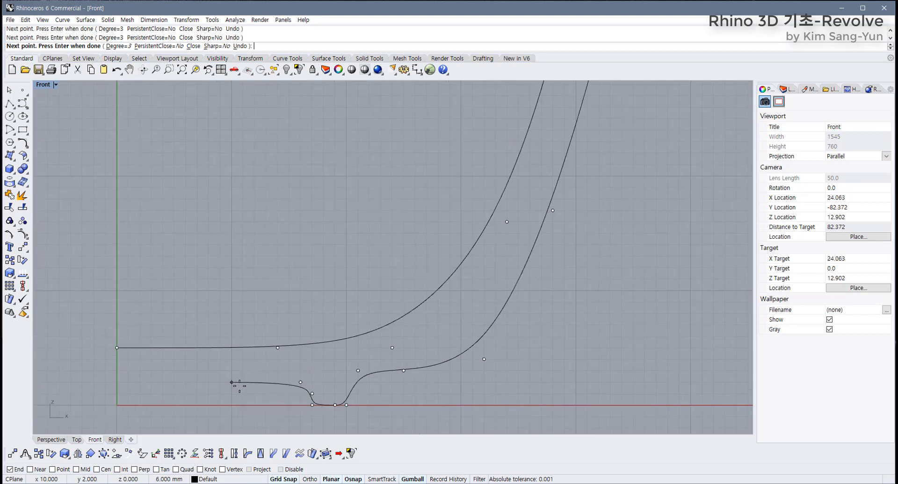
{"action": "left_click", "coordinate": [243, 382]}
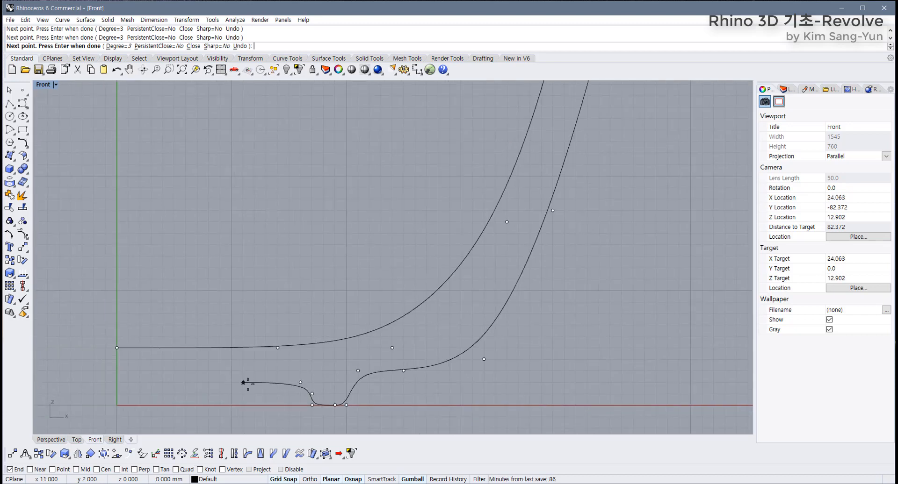
{"action": "left_click", "coordinate": [119, 387]}
{"action": "right_click", "coordinate": [118, 387]}
Step: Turn on the bowl profile's control points and check the end point pairs of its inner floor and underside at the axis
{"action": "left_click_drag", "start_coordinate": [205, 391], "coordinate": [200, 336]}
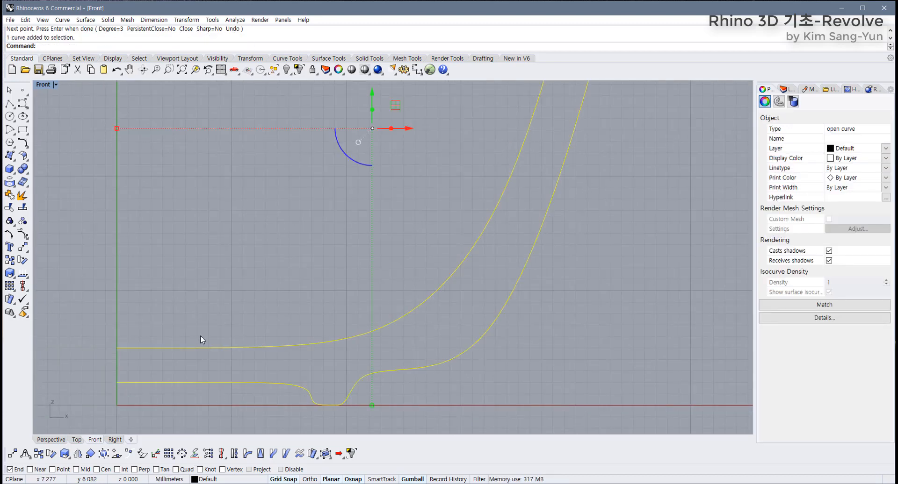
{"action": "key", "text": "F10"}
{"action": "left_click_drag", "start_coordinate": [110, 335], "coordinate": [130, 359]}
{"action": "left_click_drag", "start_coordinate": [252, 327], "coordinate": [293, 355]}
{"action": "left_click_drag", "start_coordinate": [96, 368], "coordinate": [131, 392]}
{"action": "left_click_drag", "start_coordinate": [212, 393], "coordinate": [266, 372]}
{"action": "left_click_drag", "start_coordinate": [261, 371], "coordinate": [109, 394]}
{"action": "left_click", "coordinate": [268, 403]}
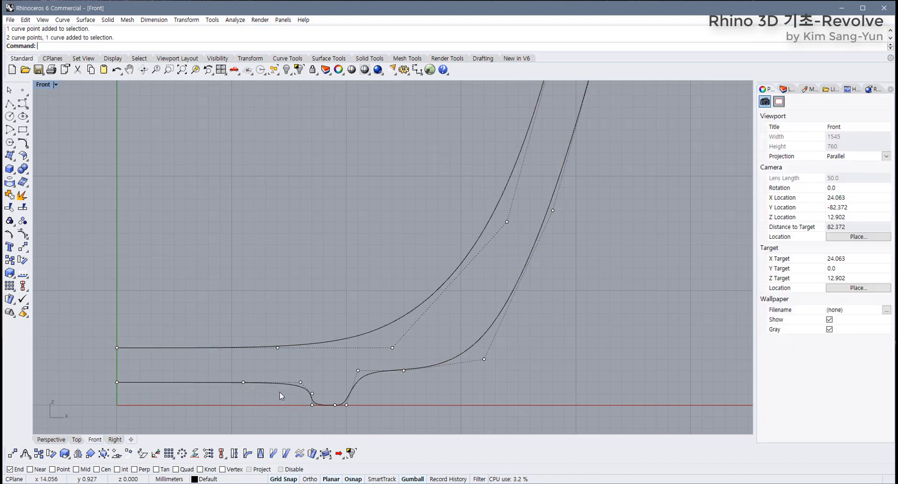
Step: Move the outer wall's lowest control point, just above the foot, inward and up to smooth the lower bowl
{"action": "scroll", "coordinate": [281, 393], "scroll_direction": "down", "scroll_amount": 6}
{"action": "scroll", "coordinate": [384, 381], "scroll_direction": "up", "scroll_amount": 4}
{"action": "left_click_drag", "start_coordinate": [446, 352], "coordinate": [416, 336]}
{"action": "scroll", "coordinate": [458, 346], "scroll_direction": "down", "scroll_amount": 6}
{"action": "right_click_drag", "start_coordinate": [456, 327], "coordinate": [434, 353]}
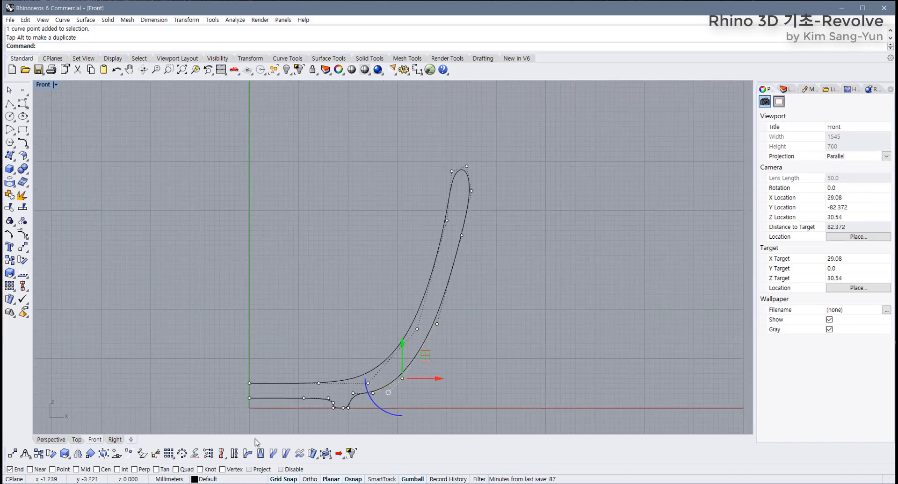
Step: With Grid Snap off, shift the inner wall's lower and upper control points slightly outward to thin the wall
{"action": "scroll", "coordinate": [457, 260], "scroll_direction": "up", "scroll_amount": 2}
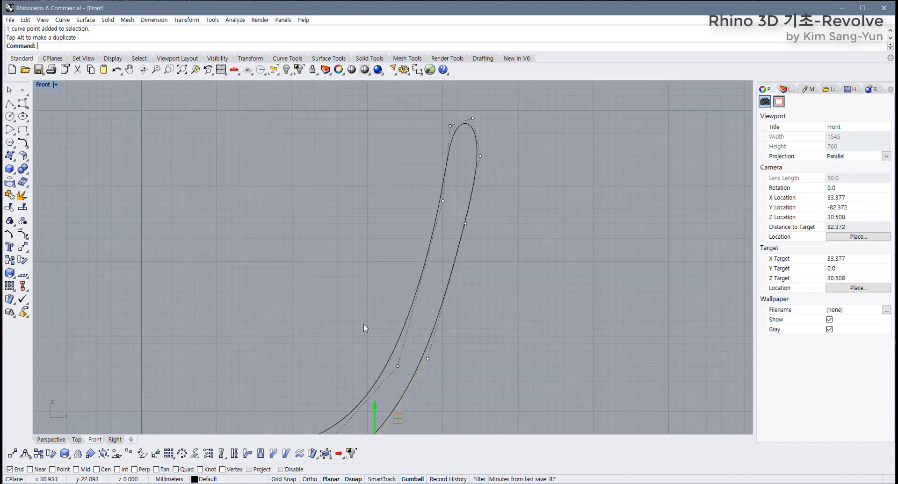
{"action": "left_click_drag", "start_coordinate": [363, 324], "coordinate": [434, 367]}
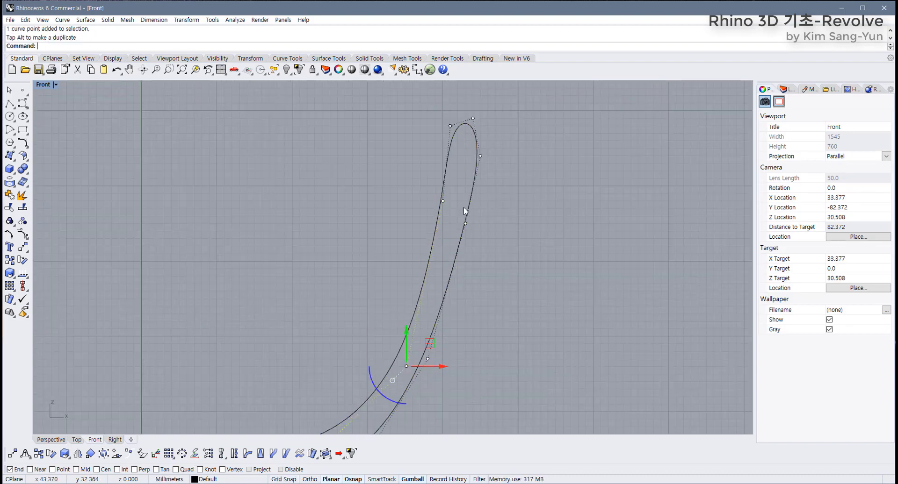
{"action": "left_click_drag", "start_coordinate": [429, 181], "coordinate": [477, 201]}
Step: Adjust the profile's rim control points, shifting the inner one outward and down, to form a narrower rounded lip
{"action": "left_click_drag", "start_coordinate": [438, 113], "coordinate": [451, 125]}
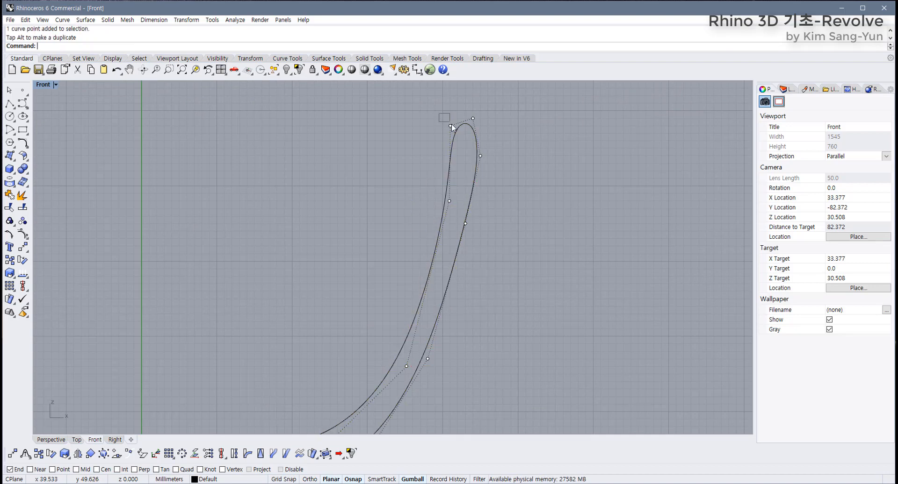
{"action": "left_click_drag", "start_coordinate": [466, 154], "coordinate": [468, 154]}
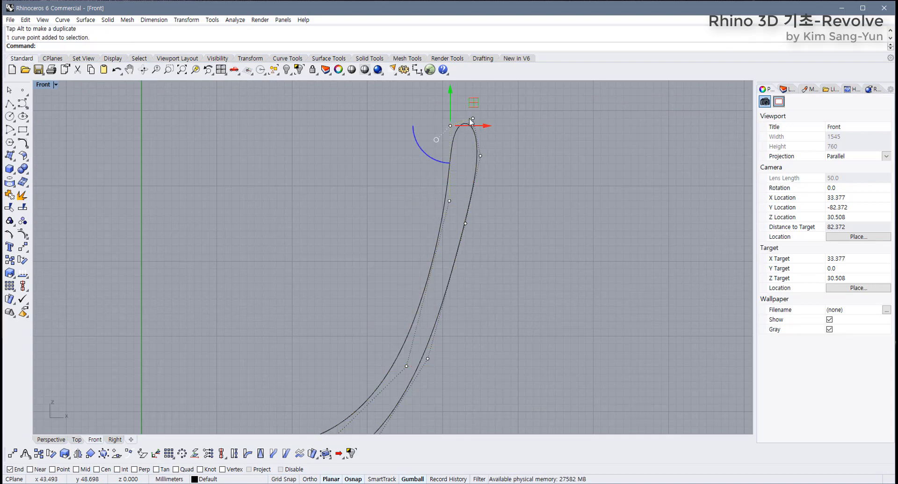
{"action": "left_click_drag", "start_coordinate": [471, 106], "coordinate": [480, 118]}
{"action": "left_click_drag", "start_coordinate": [497, 150], "coordinate": [488, 168]}
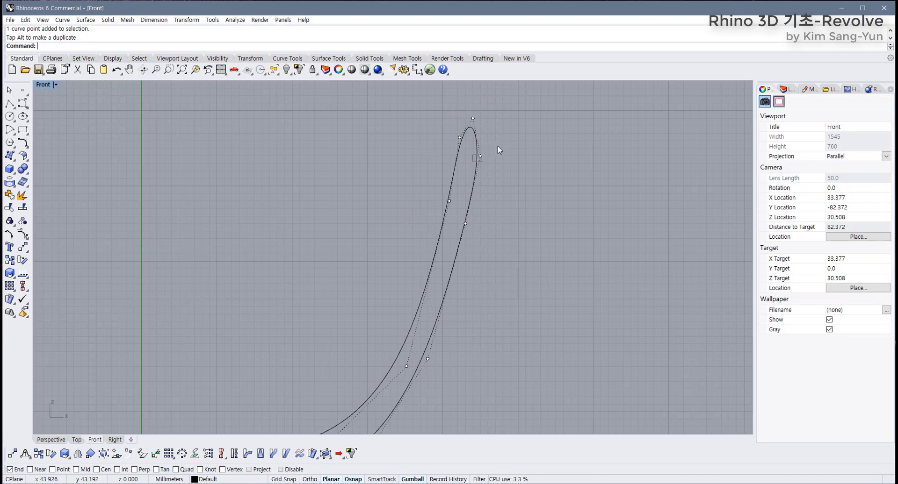
{"action": "mouse_move", "coordinate": [502, 133]}
{"action": "left_mouse_down"}
{"action": "mouse_move", "coordinate": [505, 109]}
{"action": "mouse_move", "coordinate": [503, 131]}
{"action": "left_mouse_up"}
{"action": "left_click_drag", "start_coordinate": [440, 152], "coordinate": [484, 113]}
{"action": "left_click", "coordinate": [468, 228]}
Step: Raise the outer wall's two lowest control points just above the foot slightly, and turn the profile's control points off
{"action": "scroll", "coordinate": [467, 235], "scroll_direction": "down", "scroll_amount": 6}
{"action": "right_click_drag", "start_coordinate": [453, 279], "coordinate": [479, 229]}
{"action": "scroll", "coordinate": [454, 268], "scroll_direction": "up", "scroll_amount": 6}
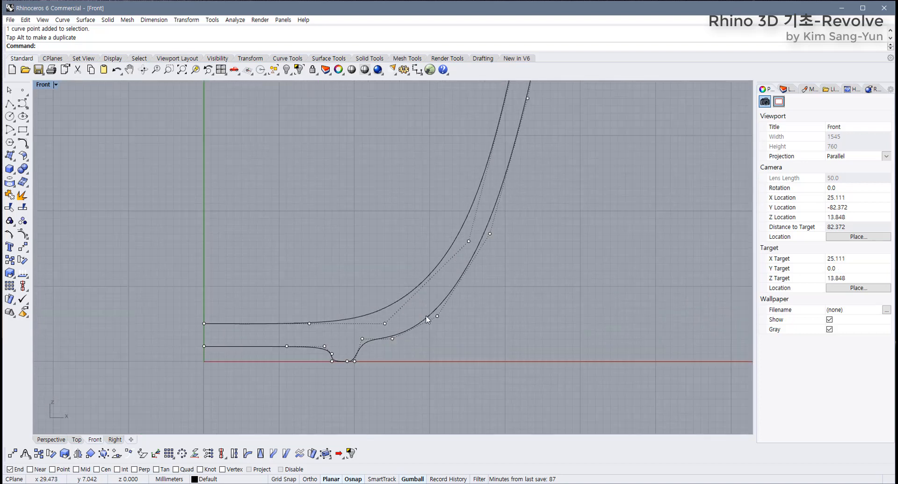
{"action": "left_click_drag", "start_coordinate": [427, 337], "coordinate": [463, 279]}
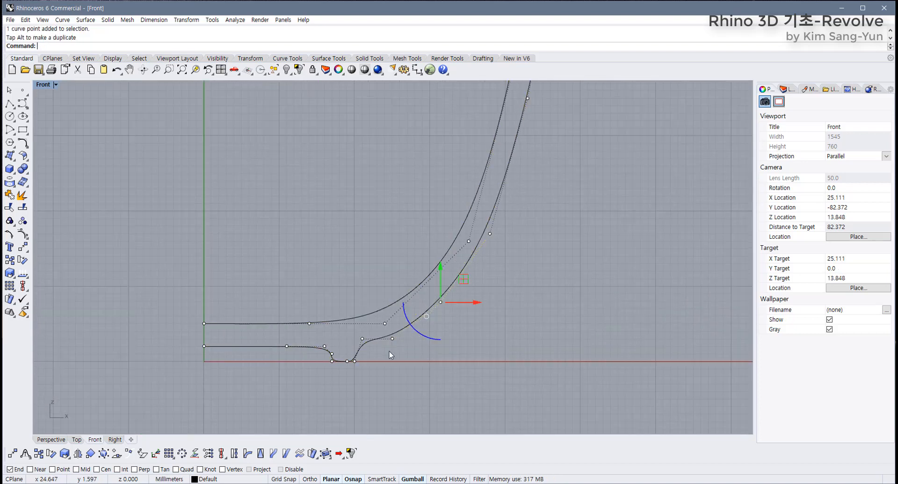
{"action": "left_click_drag", "start_coordinate": [380, 352], "coordinate": [415, 311]}
{"action": "left_click", "coordinate": [504, 331]}
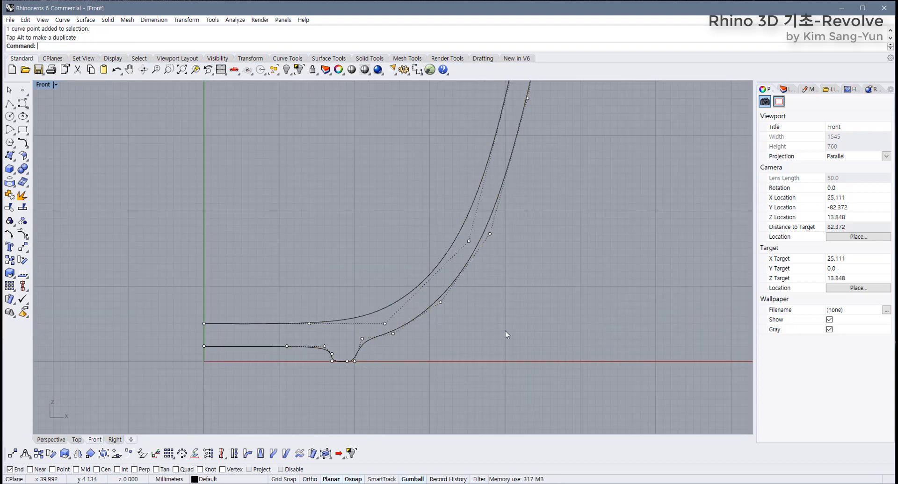
{"action": "scroll", "coordinate": [429, 373], "scroll_direction": "down", "scroll_amount": 5}
{"action": "scroll", "coordinate": [423, 366], "scroll_direction": "up", "scroll_amount": 3}
{"action": "key", "text": "Escape"}
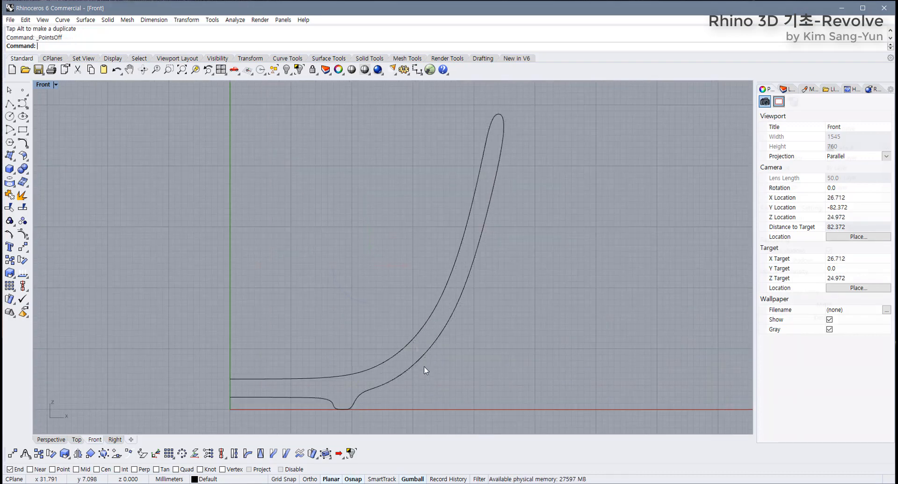
Step: Select the bowl profile curve and turn on Record History
{"action": "left_click", "coordinate": [422, 365]}
{"action": "scroll", "coordinate": [377, 269], "scroll_direction": "down", "scroll_amount": 1}
{"action": "left_click", "coordinate": [415, 361]}
{"action": "right_click_drag", "start_coordinate": [427, 368], "coordinate": [404, 393]}
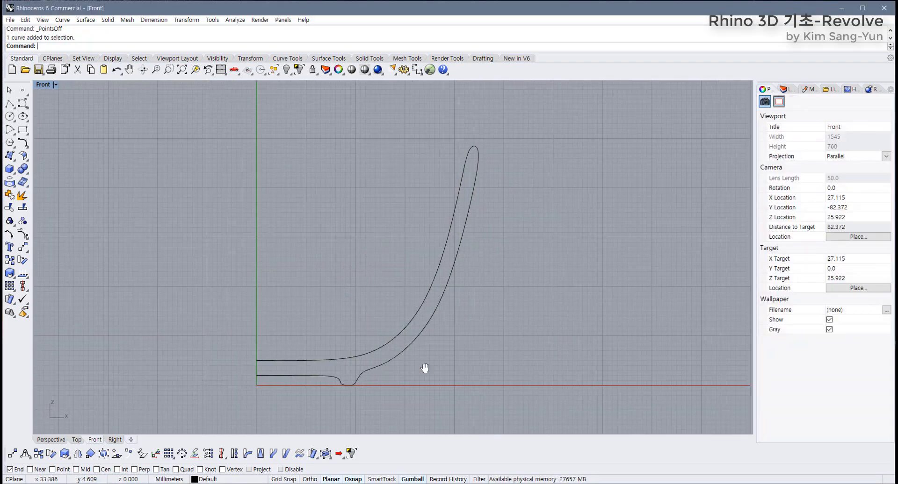
{"action": "left_click", "coordinate": [388, 368]}
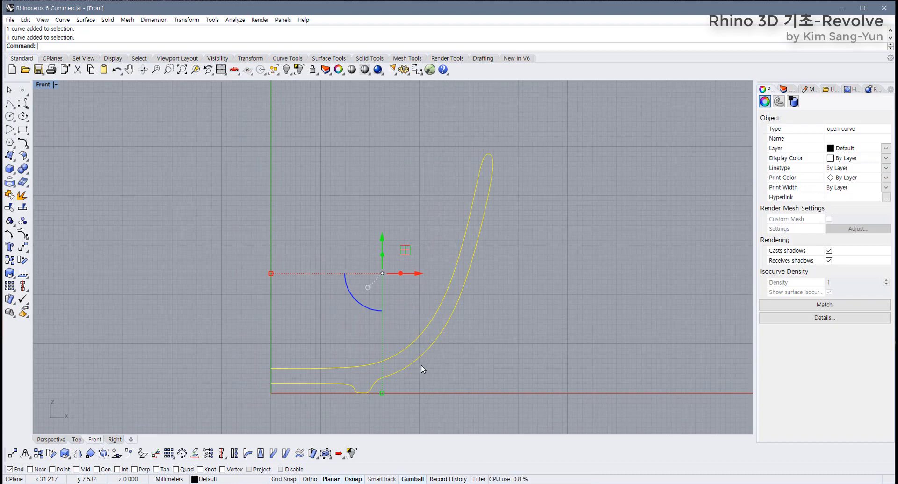
{"action": "left_click", "coordinate": [448, 480]}
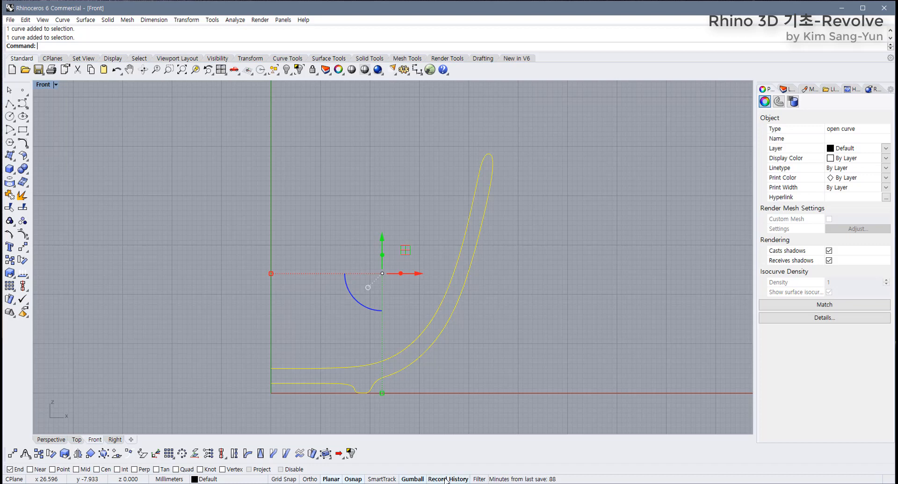
Step: Revolve the profile 360 degrees about the vertical axis from its inner floor end, with Deformable on and a point count of 10
{"action": "left_click", "coordinate": [333, 60]}
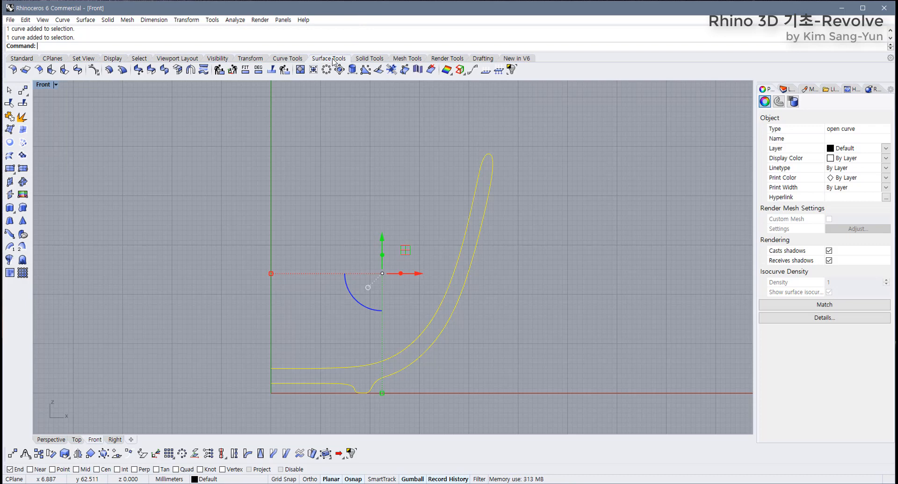
{"action": "left_click", "coordinate": [10, 260]}
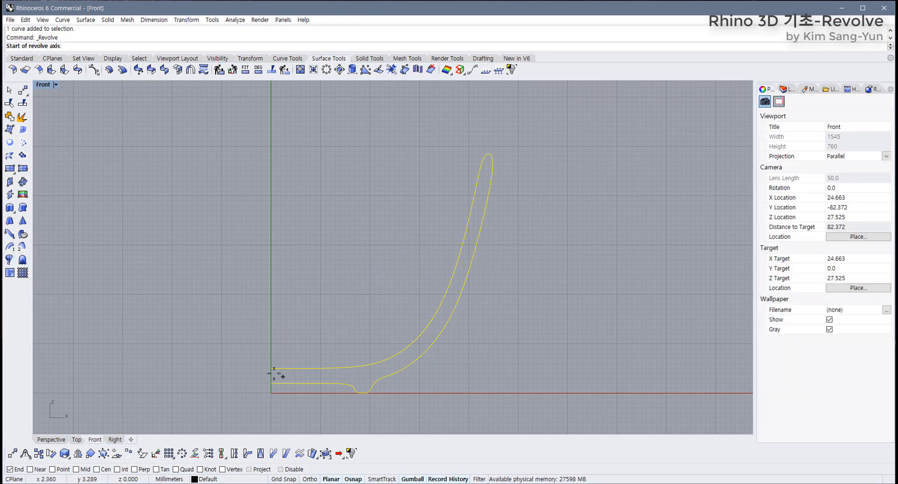
{"action": "left_click", "coordinate": [271, 369]}
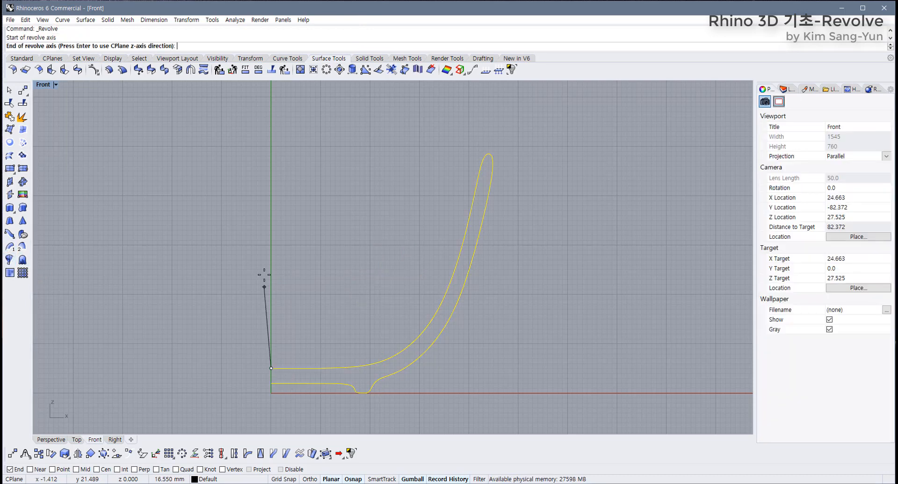
{"action": "left_click", "coordinate": [270, 243]}
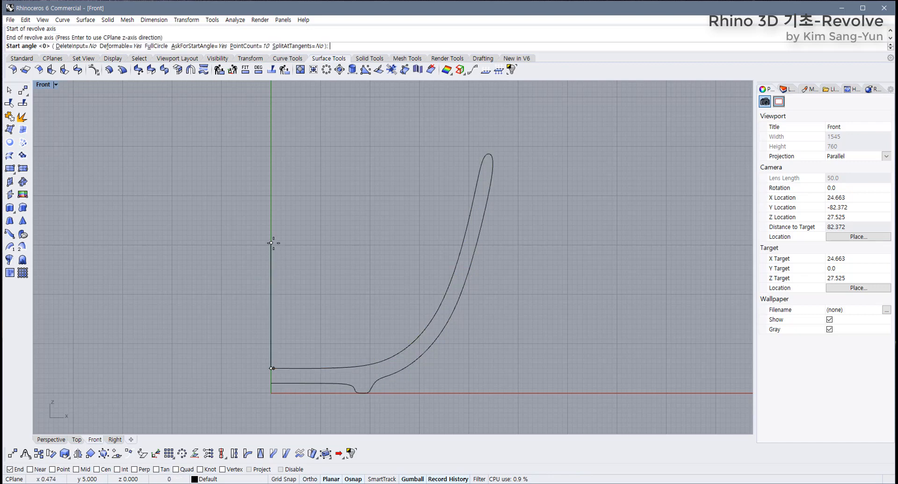
{"action": "key", "text": "Return"}
{"action": "key", "text": "Return"}
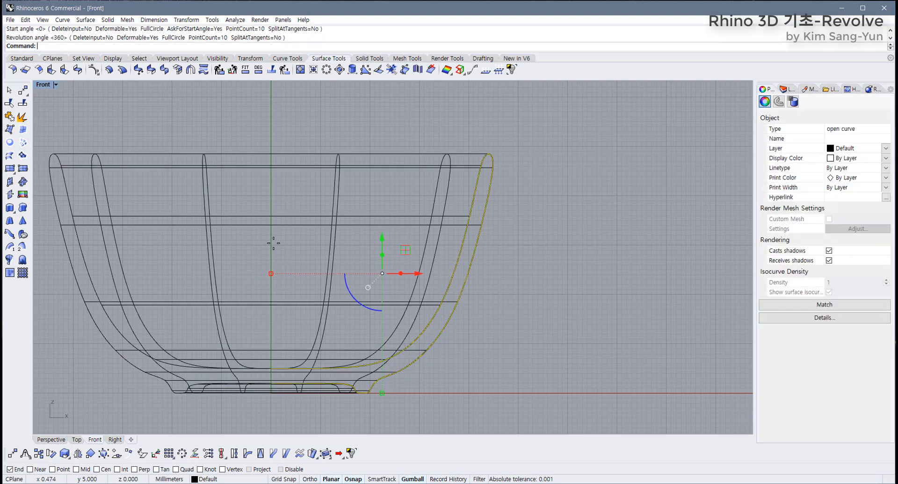
{"action": "key", "text": "Escape"}
Step: Show all four viewports, view the bowl from below, and turn on the original profile curve's control points
{"action": "double_click", "coordinate": [43, 84]}
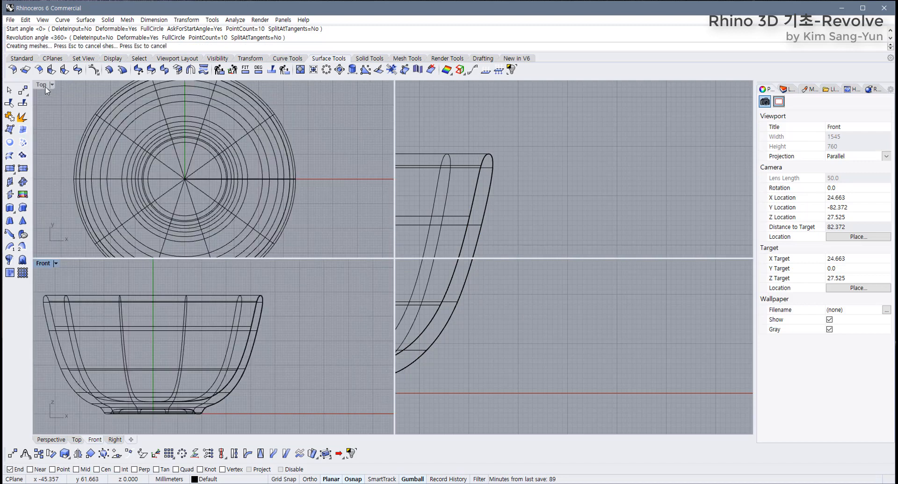
{"action": "mouse_move", "coordinate": [529, 223]}
{"action": "right_mouse_down"}
{"action": "mouse_move", "coordinate": [535, 234]}
{"action": "mouse_move", "coordinate": [547, 101]}
{"action": "right_mouse_up"}
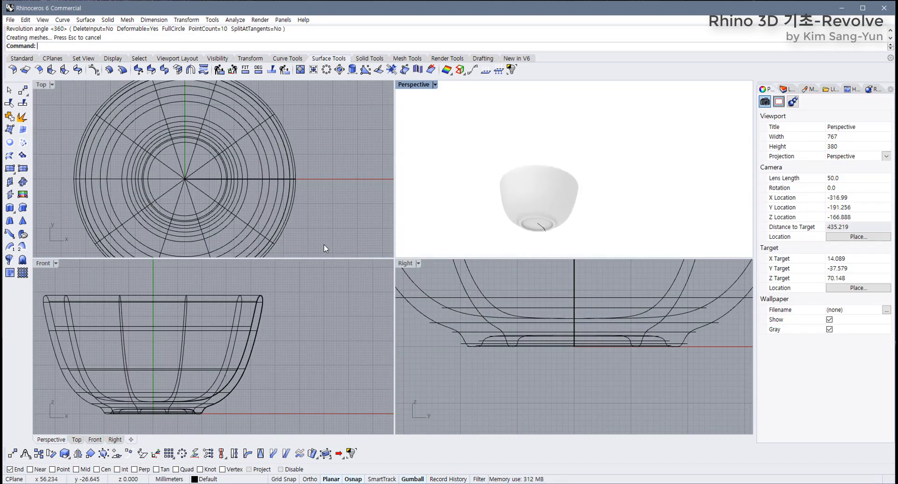
{"action": "scroll", "coordinate": [296, 296], "scroll_direction": "down", "scroll_amount": 3}
{"action": "scroll", "coordinate": [282, 335], "scroll_direction": "up", "scroll_amount": 3}
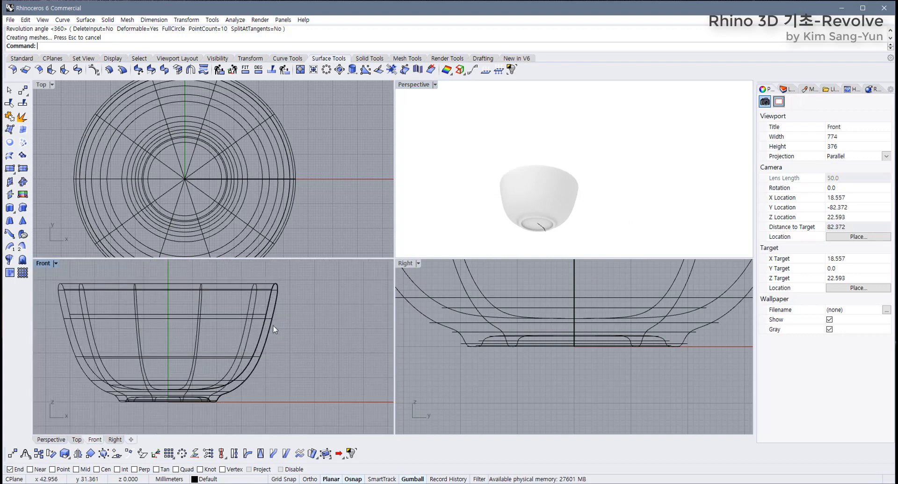
{"action": "left_click", "coordinate": [273, 327]}
{"action": "left_click", "coordinate": [299, 347]}
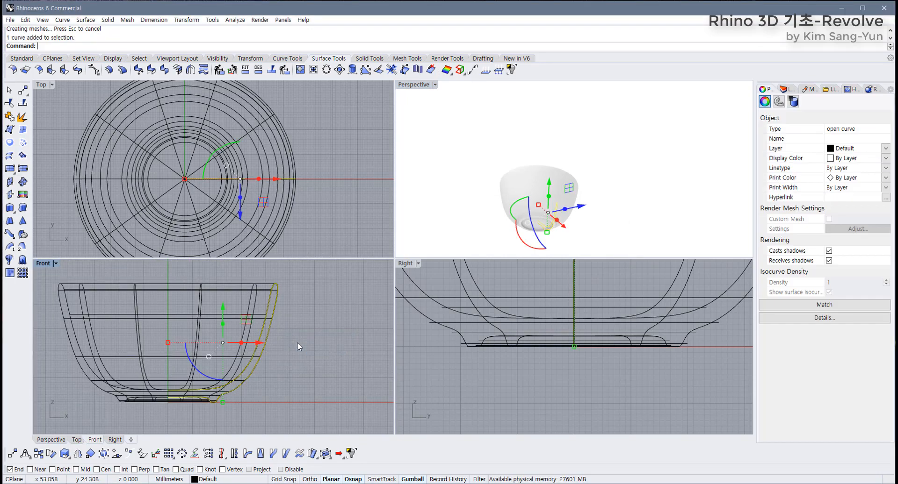
{"action": "scroll", "coordinate": [293, 335], "scroll_direction": "down", "scroll_amount": 2}
{"action": "right_click_drag", "start_coordinate": [293, 335], "coordinate": [279, 358]}
{"action": "key", "text": "F10"}
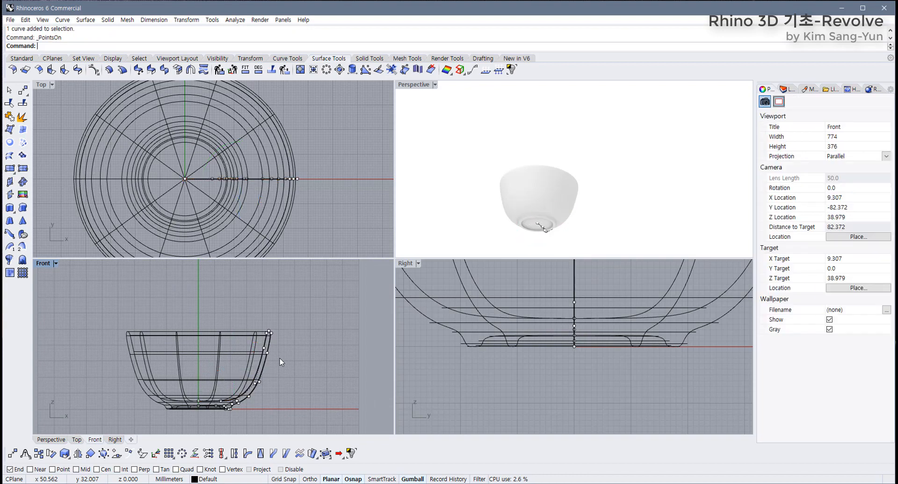
Step: Move the profile's rim control points upward in the Front view to make the revolved bowl taller
{"action": "left_click_drag", "start_coordinate": [252, 317], "coordinate": [282, 341]}
{"action": "left_click_drag", "start_coordinate": [296, 307], "coordinate": [292, 290]}
{"action": "right_click_drag", "start_coordinate": [600, 181], "coordinate": [591, 246]}
{"action": "scroll", "coordinate": [525, 350], "scroll_direction": "down", "scroll_amount": 6}
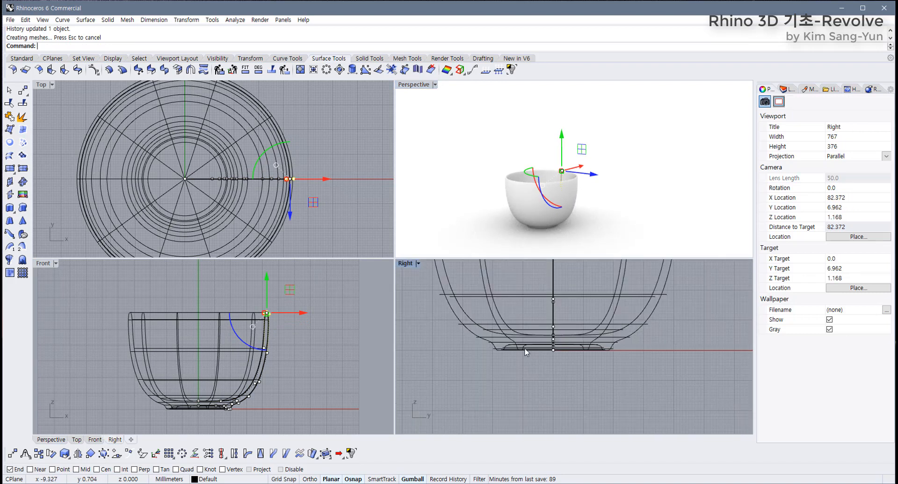
Step: Set the Perspective viewport's display mode to Shaded and view the bowl from the side
{"action": "left_click", "coordinate": [434, 85]}
{"action": "left_click", "coordinate": [452, 119]}
{"action": "left_click", "coordinate": [609, 212]}
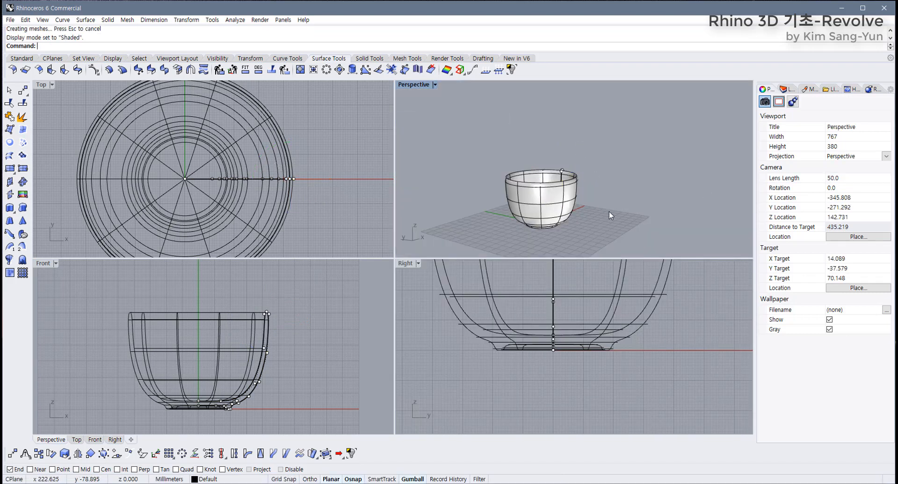
{"action": "right_click_drag", "start_coordinate": [609, 211], "coordinate": [477, 195]}
{"action": "scroll", "coordinate": [518, 294], "scroll_direction": "down", "scroll_amount": 6}
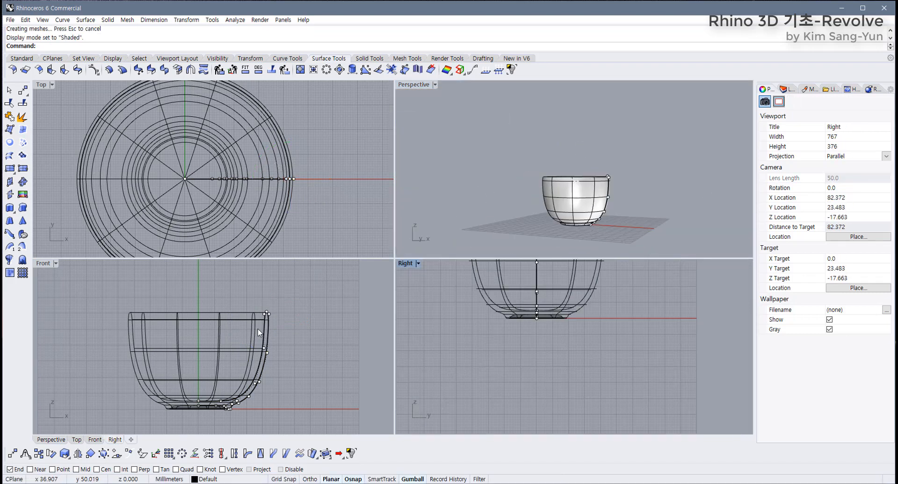
Step: Select the profile's three rim control points in the Front view and move them far outward to flare the bowl
{"action": "scroll", "coordinate": [257, 329], "scroll_direction": "up", "scroll_amount": 10}
{"action": "left_click_drag", "start_coordinate": [275, 303], "coordinate": [338, 373]}
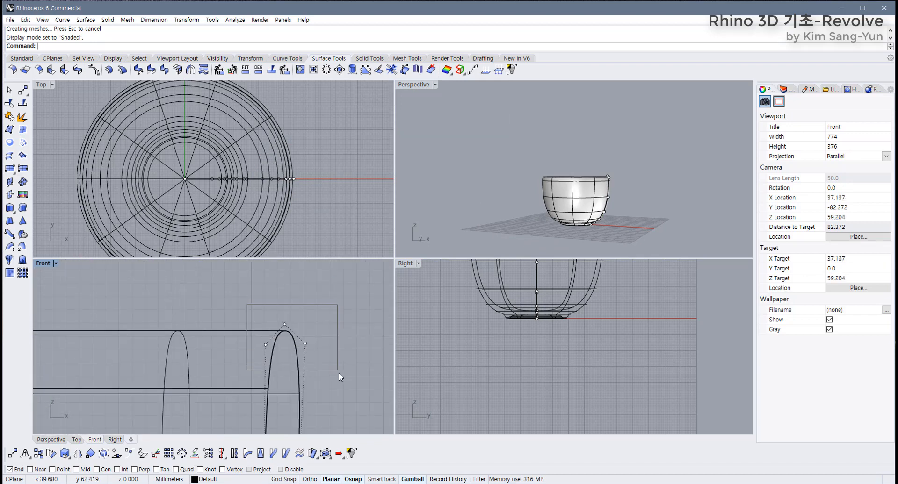
{"action": "scroll", "coordinate": [275, 307], "scroll_direction": "down", "scroll_amount": 8}
{"action": "left_click_drag", "start_coordinate": [275, 304], "coordinate": [351, 312]}
{"action": "right_click_drag", "start_coordinate": [435, 179], "coordinate": [416, 163]}
Step: Undo the recent rim control point moves that flared the bowl
{"action": "key", "text": "ctrl+z"}
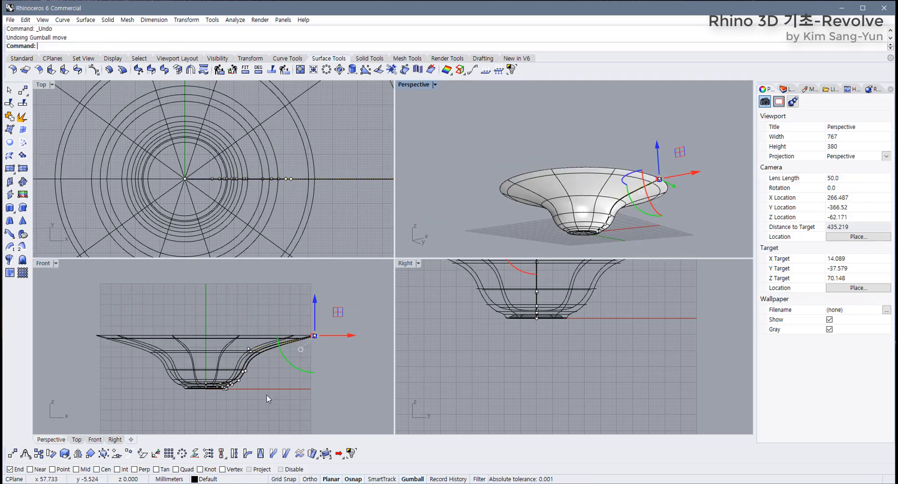
{"action": "key", "text": "ctrl+z"}
{"action": "left_click", "coordinate": [288, 390]}
{"action": "key", "text": "ctrl+z"}
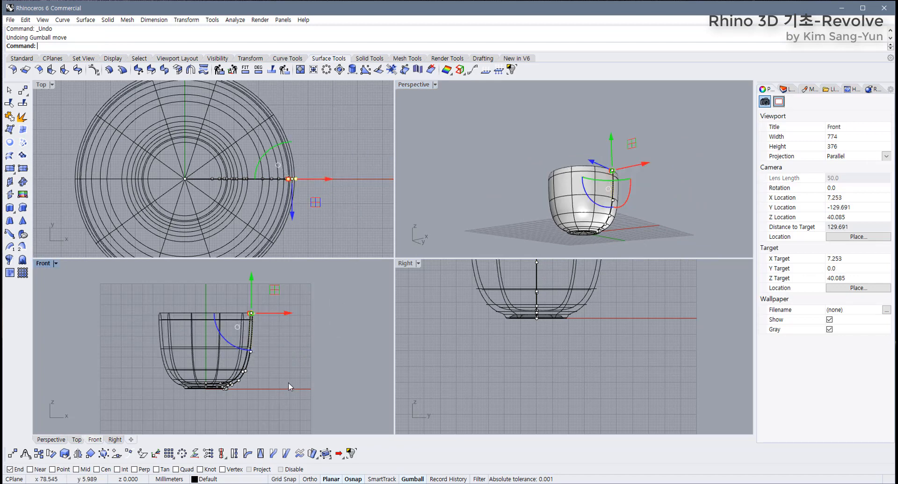
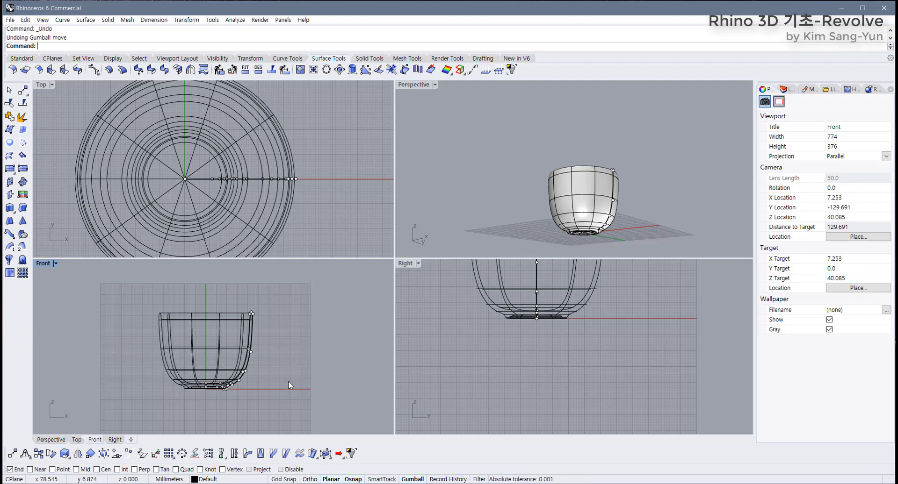
Step: Turn the control points off and delete the revolved bowl together with its profile curve
{"action": "key", "text": "F11"}
{"action": "left_click_drag", "start_coordinate": [287, 380], "coordinate": [228, 344]}
{"action": "scroll", "coordinate": [228, 359], "scroll_direction": "up", "scroll_amount": 2}
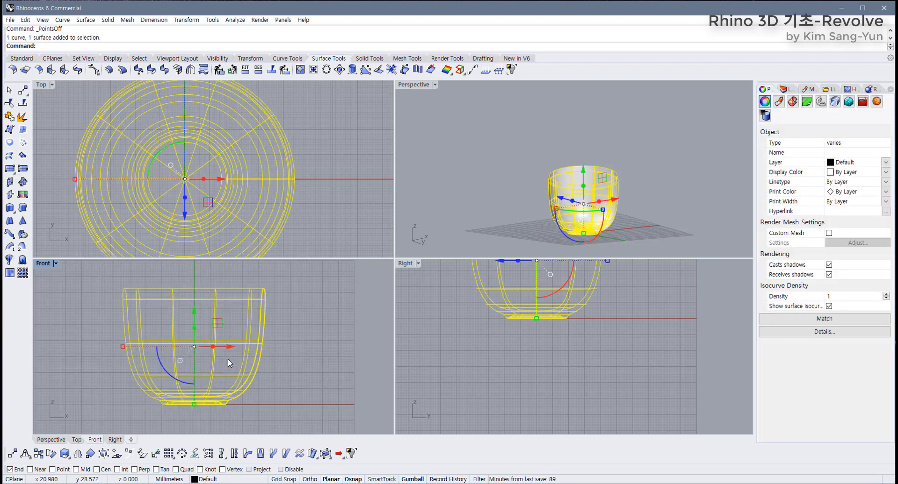
{"action": "key", "text": "Delete"}
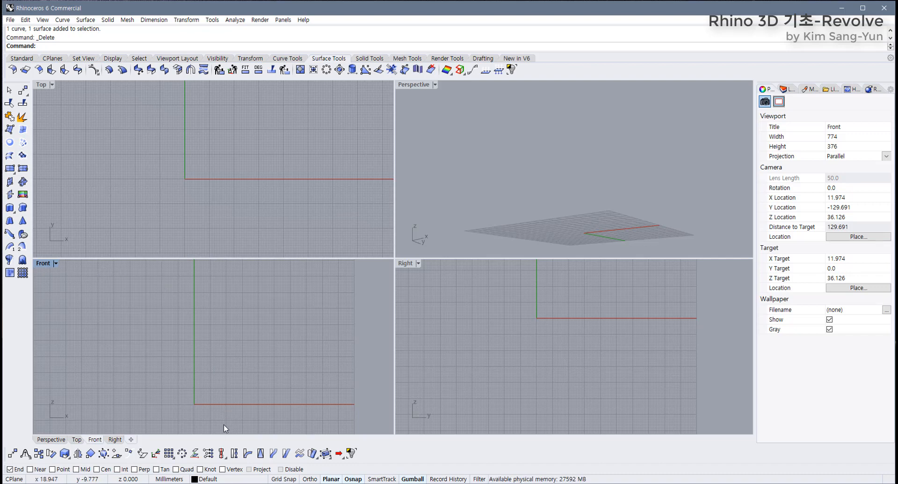
Step: Maximize the Front viewport with the origin in view for drawing a new profile
{"action": "right_click_drag", "start_coordinate": [195, 383], "coordinate": [184, 357]}
{"action": "scroll", "coordinate": [183, 357], "scroll_direction": "up", "scroll_amount": 4}
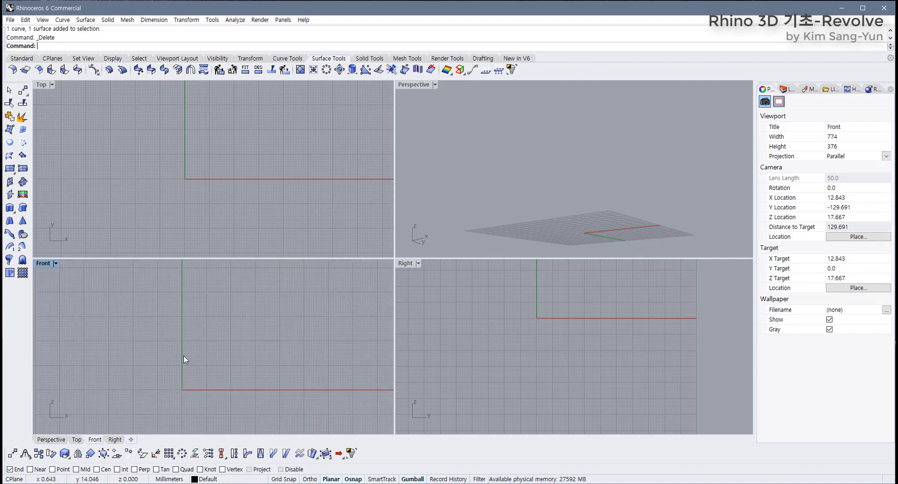
{"action": "scroll", "coordinate": [183, 358], "scroll_direction": "up", "scroll_amount": 3}
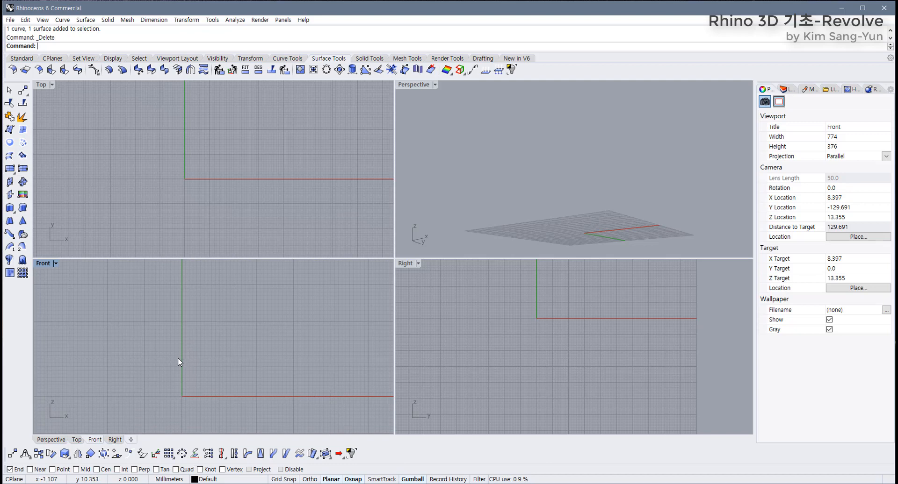
{"action": "scroll", "coordinate": [179, 363], "scroll_direction": "up", "scroll_amount": 1}
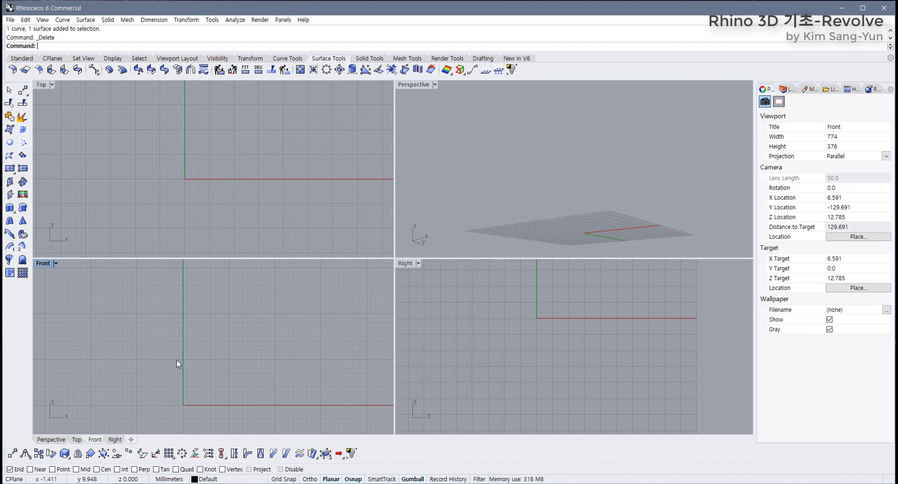
{"action": "double_click", "coordinate": [46, 264]}
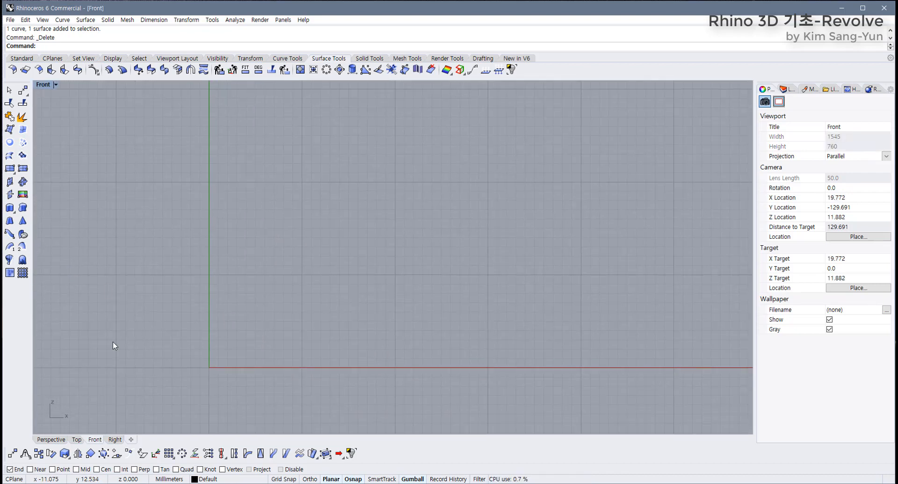
Step: With Grid Snap on, start a degree 3 control-point curve at 0,23 on the vertical axis and shape a rounded knob top reaching out to x 10
{"action": "left_click", "coordinate": [23, 59]}
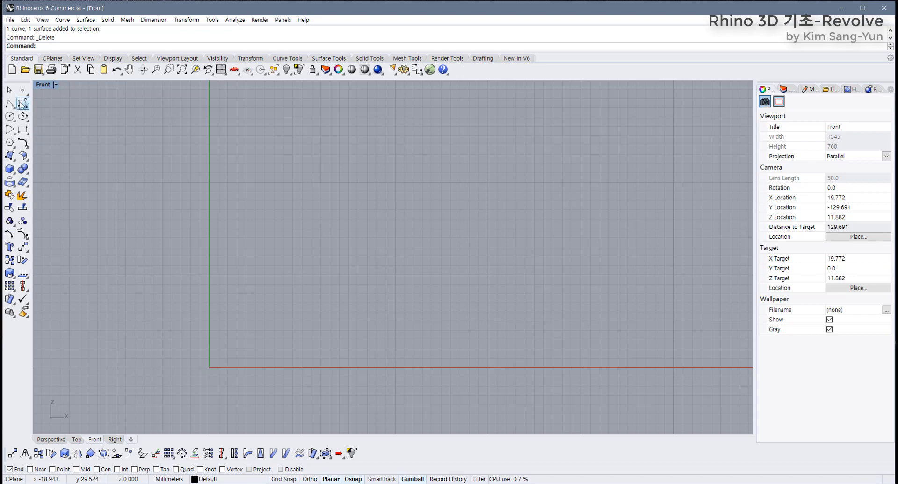
{"action": "left_click", "coordinate": [22, 103]}
{"action": "left_click", "coordinate": [286, 480]}
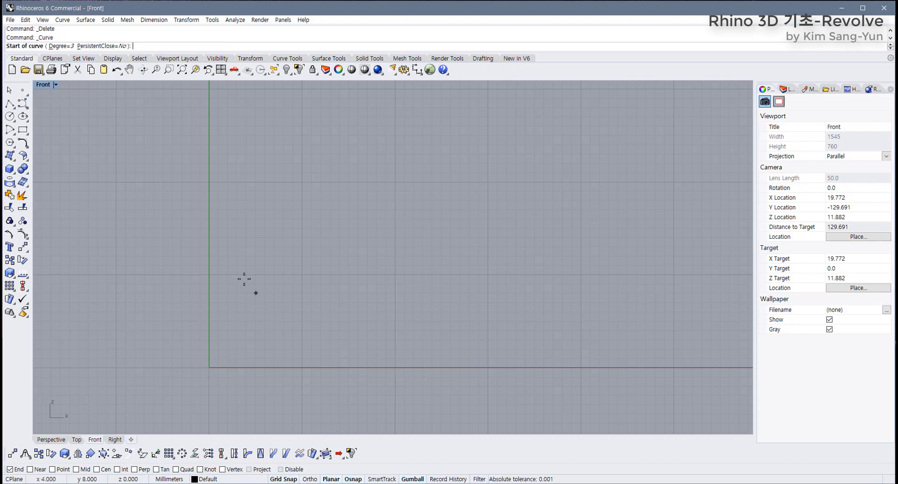
{"action": "scroll", "coordinate": [236, 242], "scroll_direction": "up", "scroll_amount": 3}
{"action": "scroll", "coordinate": [199, 170], "scroll_direction": "down", "scroll_amount": 3}
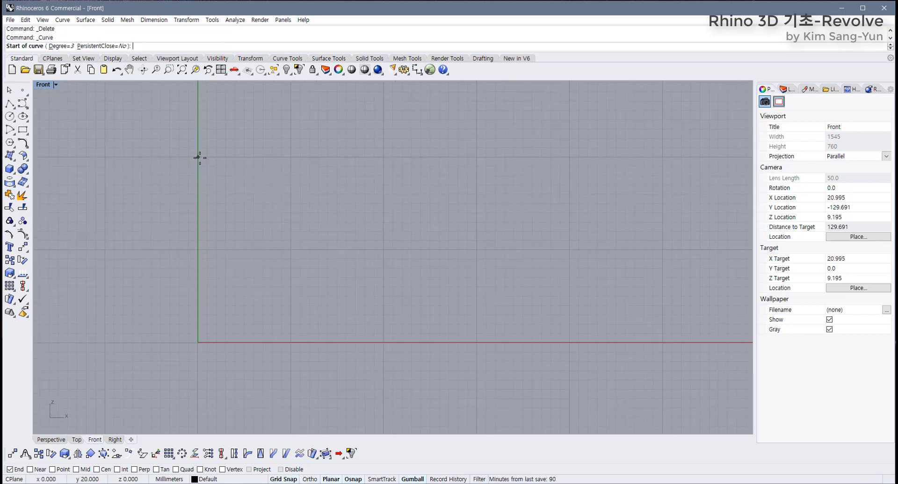
{"action": "left_click", "coordinate": [198, 130]}
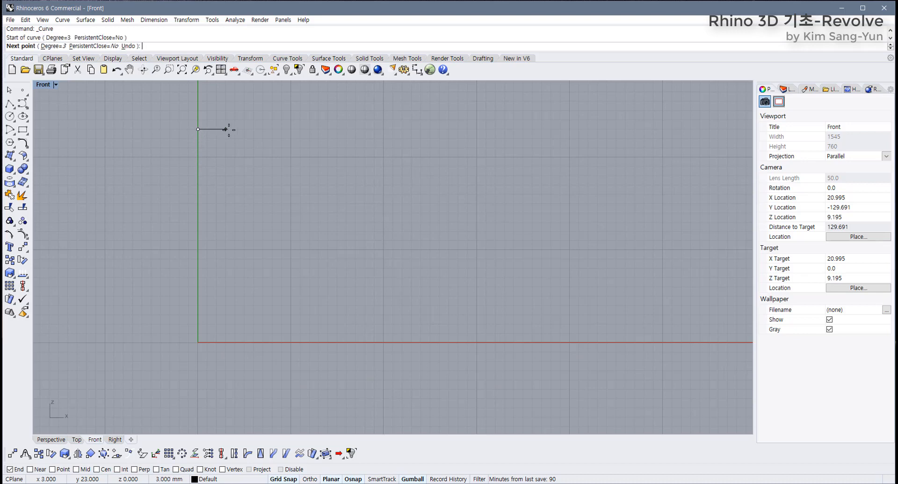
{"action": "left_click", "coordinate": [235, 130]}
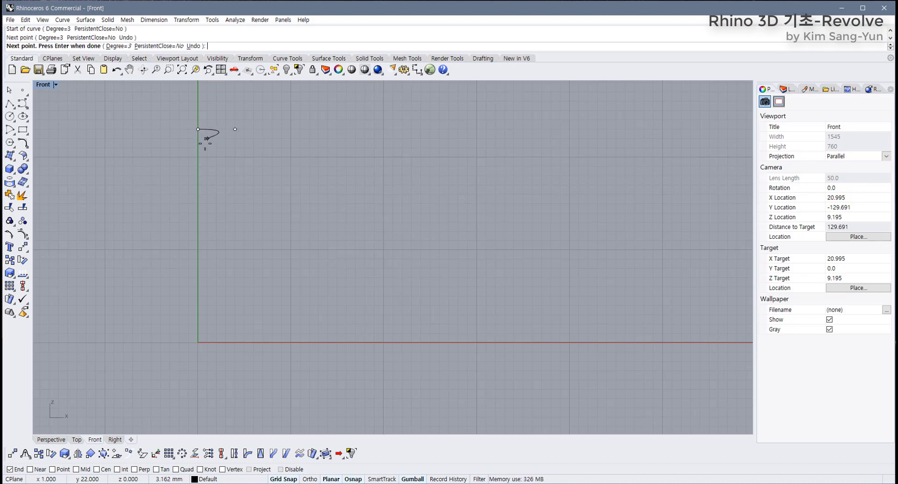
{"action": "left_click", "coordinate": [272, 139]}
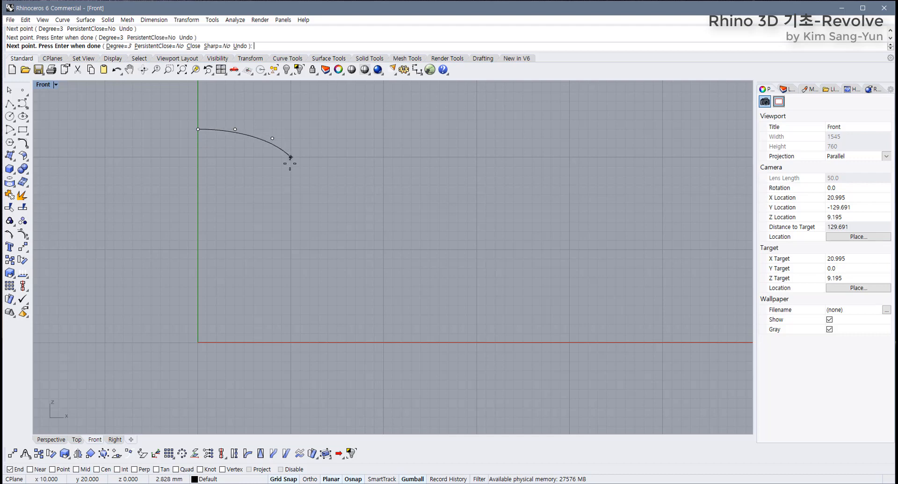
{"action": "left_click", "coordinate": [290, 166]}
{"action": "left_click", "coordinate": [282, 194]}
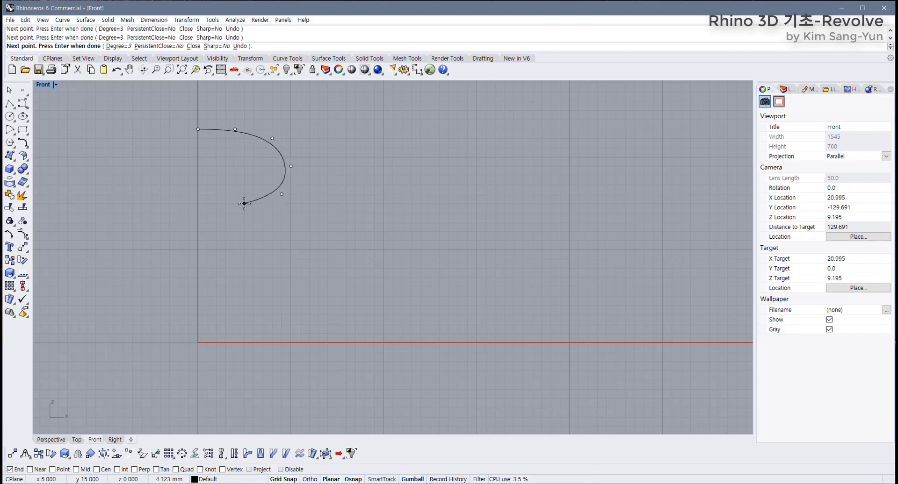
Step: Continue the knob curve through a neck at x 4, flare it to 15,7 and finish it on the vertical axis at 0,7
{"action": "left_click", "coordinate": [244, 203]}
{"action": "left_click", "coordinate": [235, 213]}
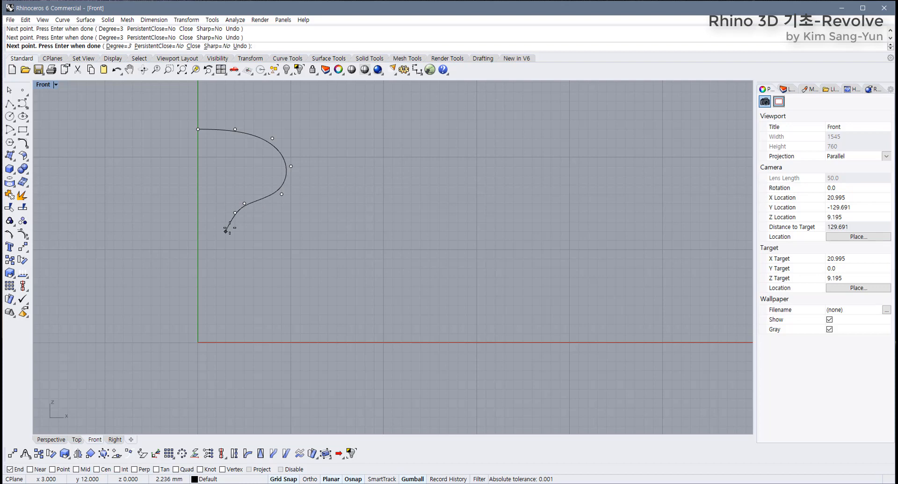
{"action": "left_click", "coordinate": [234, 232]}
{"action": "left_click", "coordinate": [281, 241]}
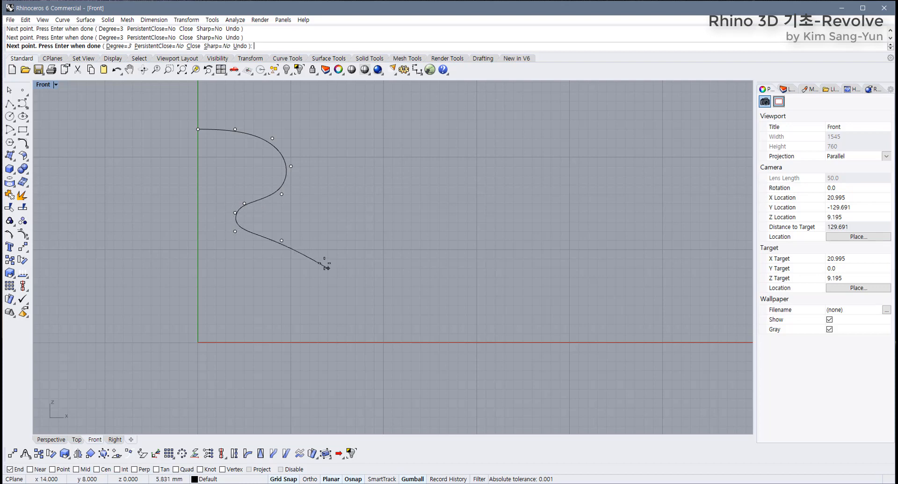
{"action": "left_click", "coordinate": [318, 259]}
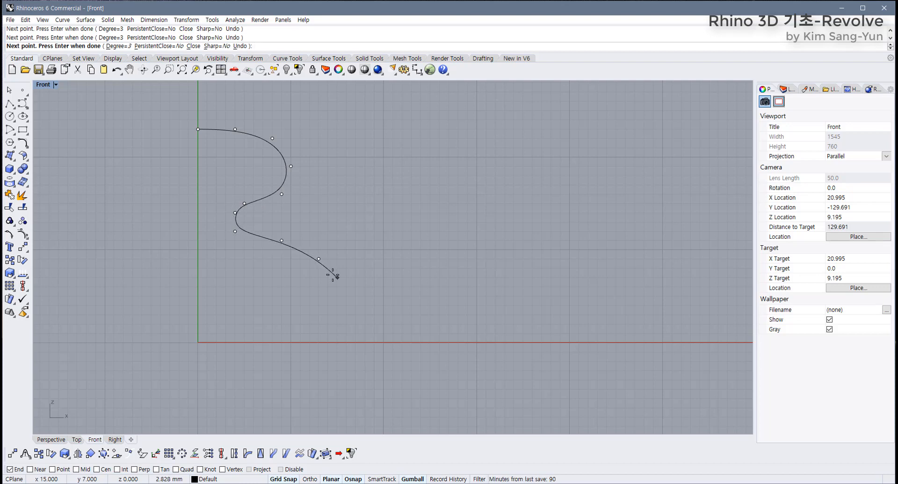
{"action": "left_click", "coordinate": [337, 277]}
{"action": "left_click", "coordinate": [327, 278]}
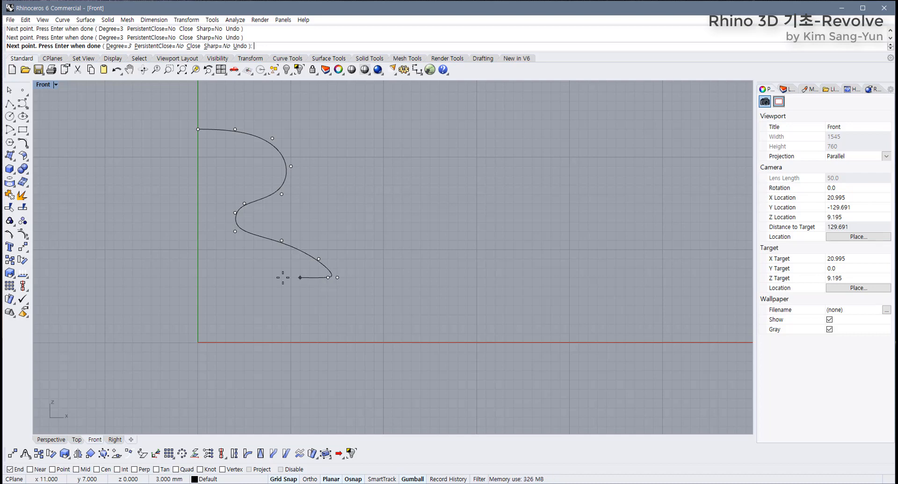
{"action": "left_click", "coordinate": [196, 278]}
{"action": "key", "text": "Return"}
Step: Move the knob profile about 38 mm straight up along the vertical axis and deselect it
{"action": "left_click", "coordinate": [291, 256]}
{"action": "scroll", "coordinate": [274, 276], "scroll_direction": "down", "scroll_amount": 6}
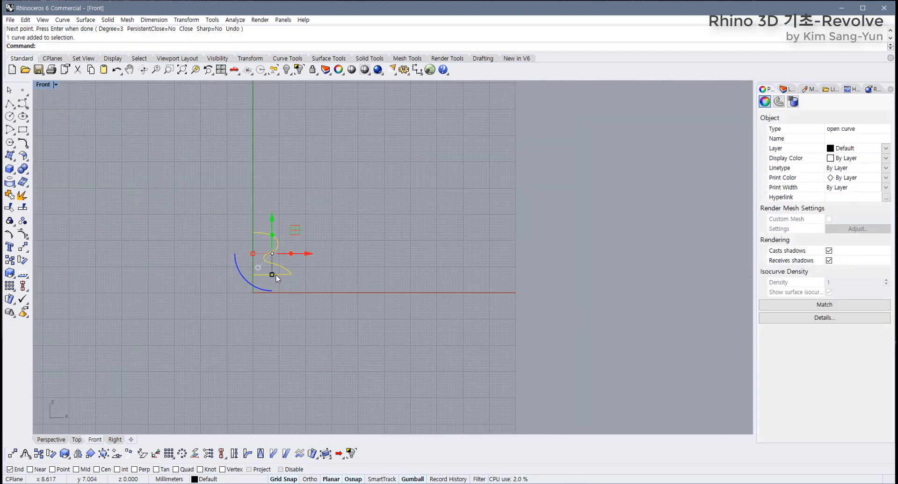
{"action": "left_click_drag", "start_coordinate": [264, 239], "coordinate": [273, 145]}
{"action": "key", "text": "Escape"}
{"action": "scroll", "coordinate": [306, 201], "scroll_direction": "up", "scroll_amount": 2}
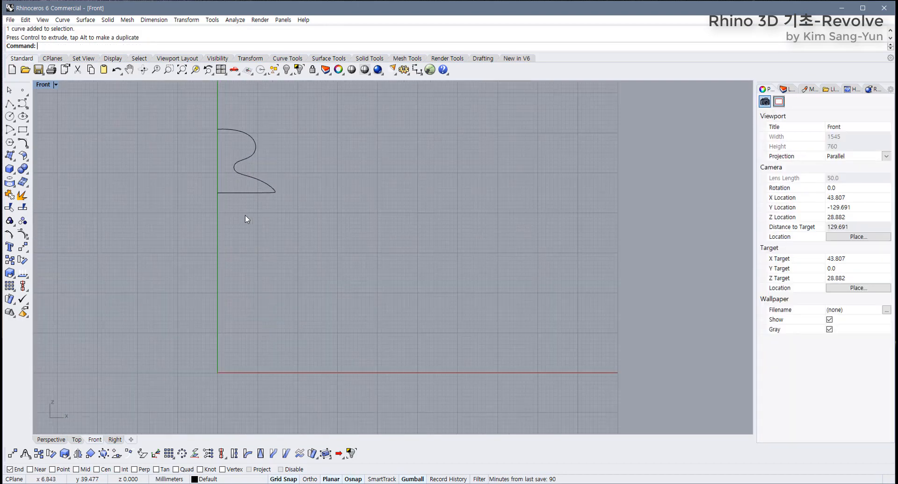
{"action": "scroll", "coordinate": [229, 206], "scroll_direction": "up", "scroll_amount": 2}
{"action": "left_click", "coordinate": [22, 103]}
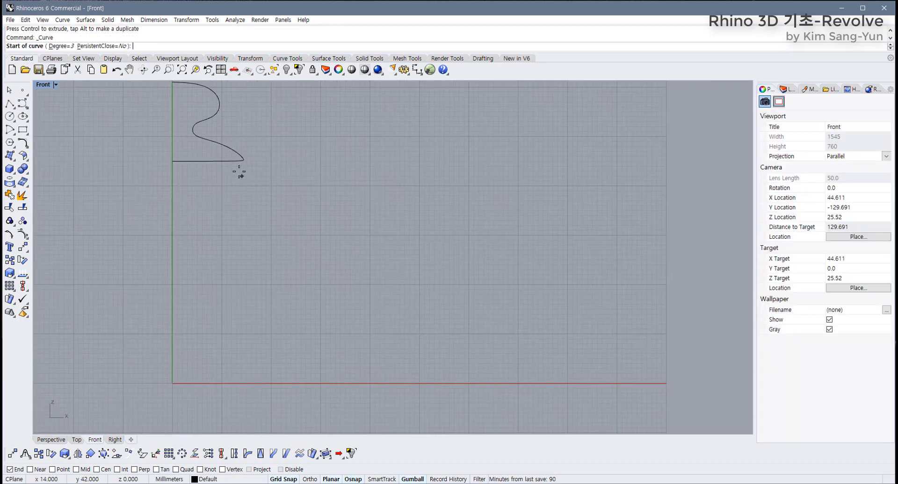
{"action": "scroll", "coordinate": [227, 162], "scroll_direction": "up", "scroll_amount": 2}
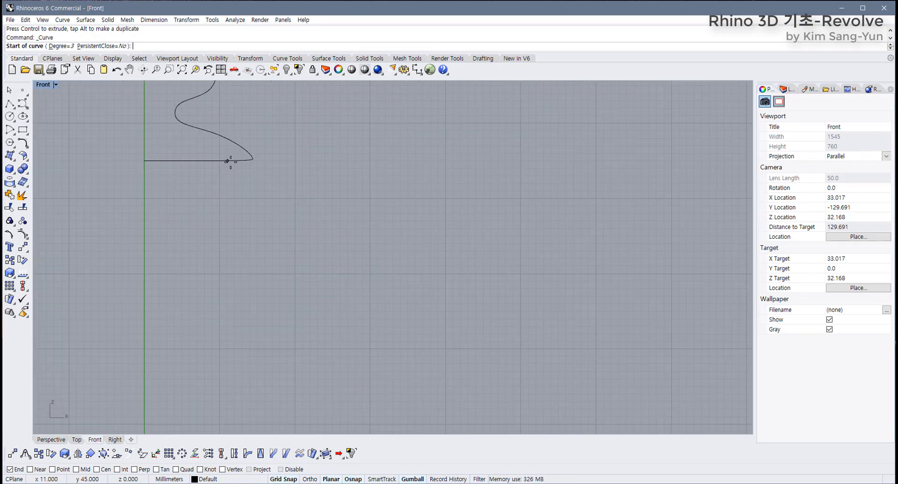
{"action": "left_click", "coordinate": [230, 162]}
{"action": "scroll", "coordinate": [252, 159], "scroll_direction": "up", "scroll_amount": 5}
{"action": "key", "text": "Escape"}
{"action": "scroll", "coordinate": [252, 160], "scroll_direction": "up", "scroll_amount": 6}
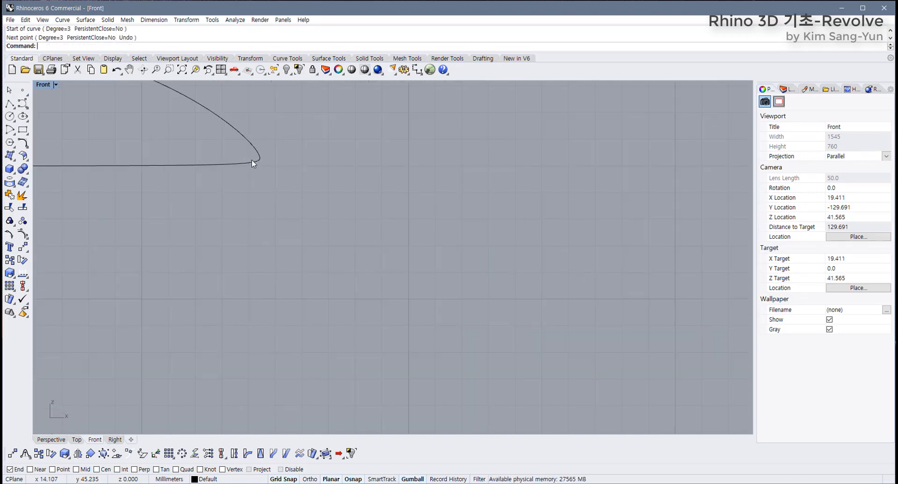
Step: Try drawing a lid curve from 14,45 below the knob's outer edge through 16,43, and undo it
{"action": "key", "text": "Return"}
{"action": "left_click", "coordinate": [248, 166]}
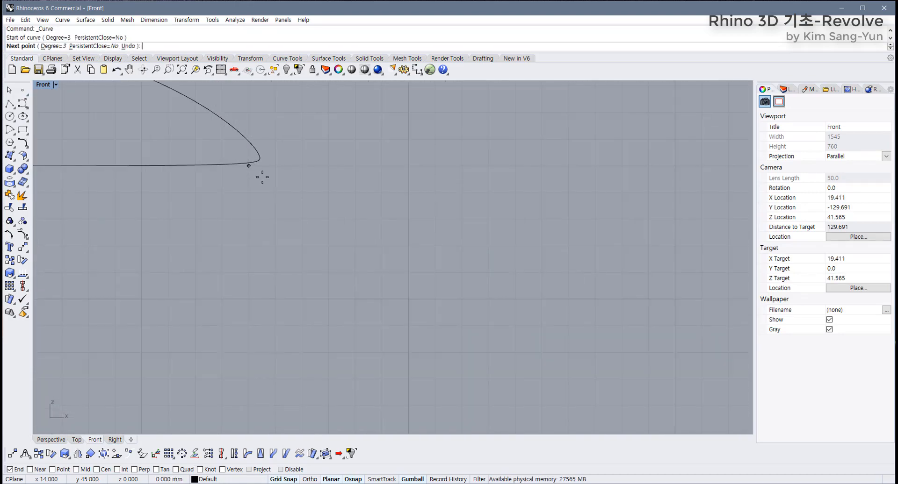
{"action": "left_click", "coordinate": [302, 219]}
{"action": "scroll", "coordinate": [371, 253], "scroll_direction": "down", "scroll_amount": 5}
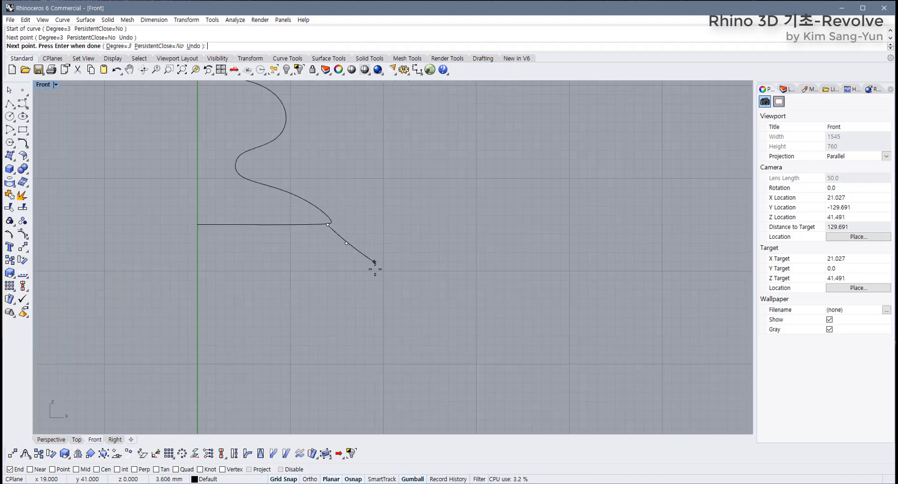
{"action": "right_click_drag", "start_coordinate": [416, 275], "coordinate": [371, 243]}
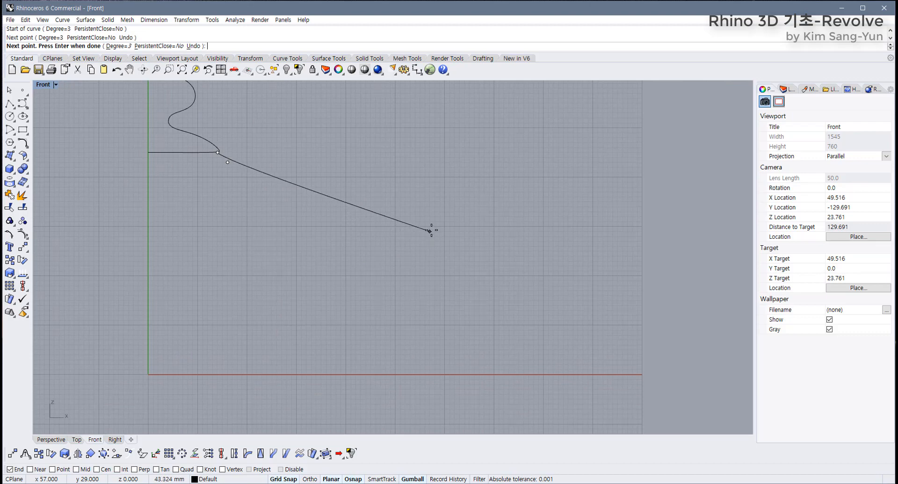
{"action": "key", "text": "Return"}
{"action": "scroll", "coordinate": [232, 162], "scroll_direction": "up", "scroll_amount": 4}
{"action": "key", "text": "ctrl+z"}
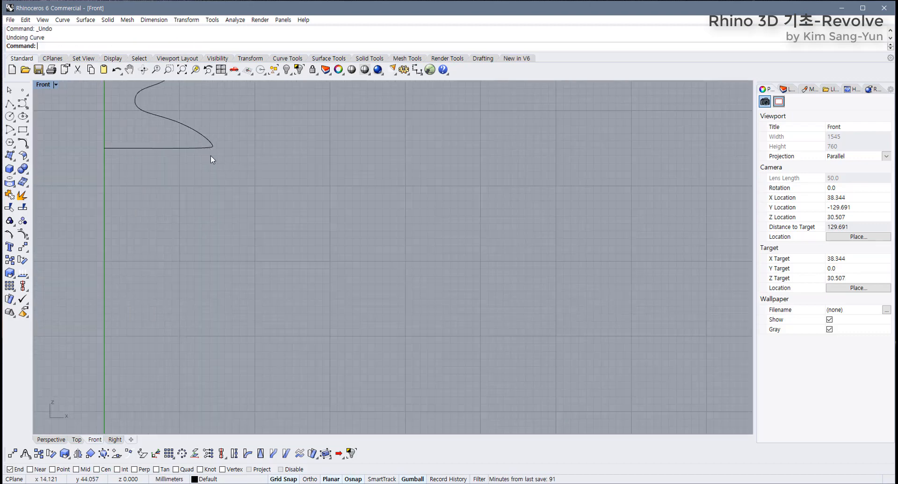
Step: Draw a sloping lid curve from 14,45 at the knob's base edge through 21,42 and 32,37 to 50,26
{"action": "right_click", "coordinate": [210, 156]}
{"action": "scroll", "coordinate": [210, 153], "scroll_direction": "up", "scroll_amount": 6}
{"action": "left_click", "coordinate": [209, 144]}
{"action": "left_click", "coordinate": [308, 187]}
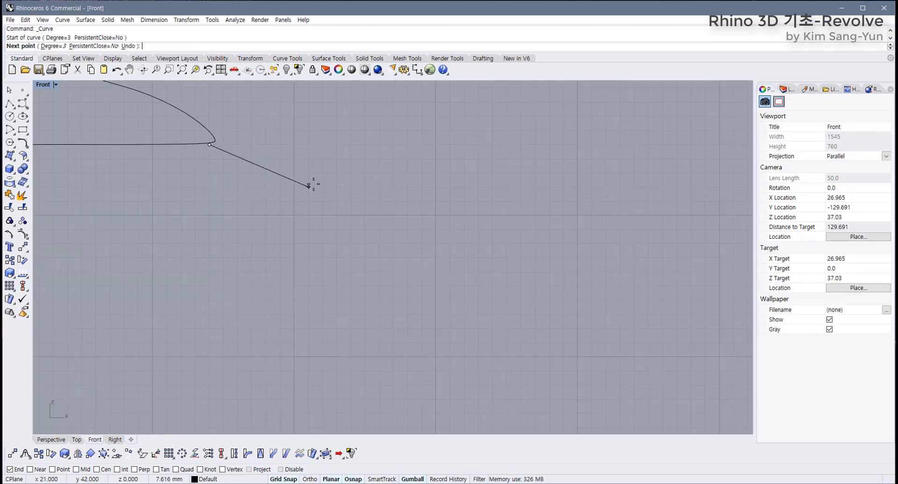
{"action": "left_click", "coordinate": [464, 258]}
{"action": "scroll", "coordinate": [537, 327], "scroll_direction": "down", "scroll_amount": 3}
{"action": "scroll", "coordinate": [497, 286], "scroll_direction": "up", "scroll_amount": 2}
{"action": "scroll", "coordinate": [491, 277], "scroll_direction": "down", "scroll_amount": 4}
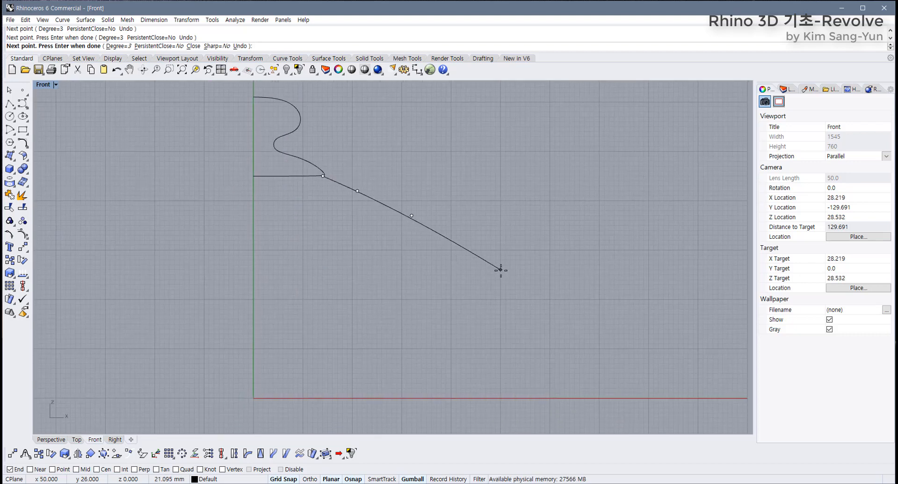
{"action": "left_click", "coordinate": [500, 269]}
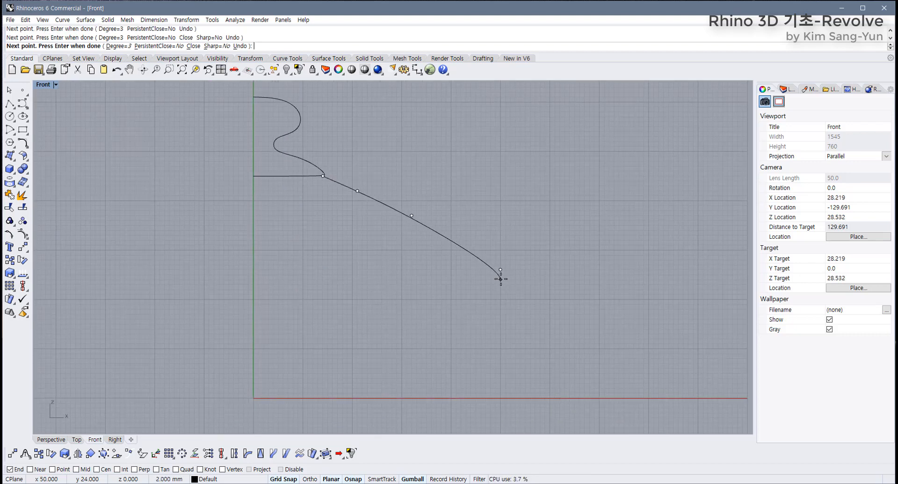
{"action": "right_click", "coordinate": [503, 282]}
Step: Select the sloping lid curve and start an Offset with a distance of 1 mm
{"action": "left_click", "coordinate": [409, 218]}
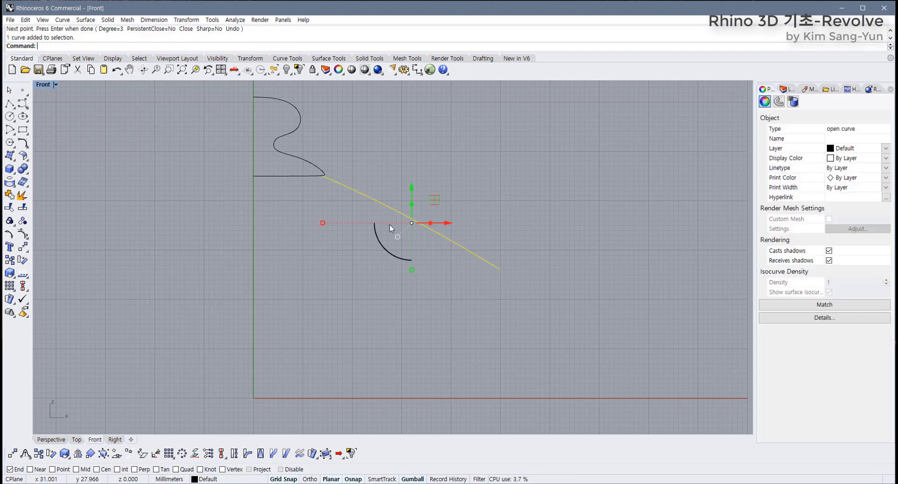
{"action": "right_click_drag", "start_coordinate": [345, 176], "coordinate": [315, 224]}
{"action": "scroll", "coordinate": [315, 223], "scroll_direction": "up", "scroll_amount": 6}
{"action": "scroll", "coordinate": [315, 228], "scroll_direction": "up", "scroll_amount": 4}
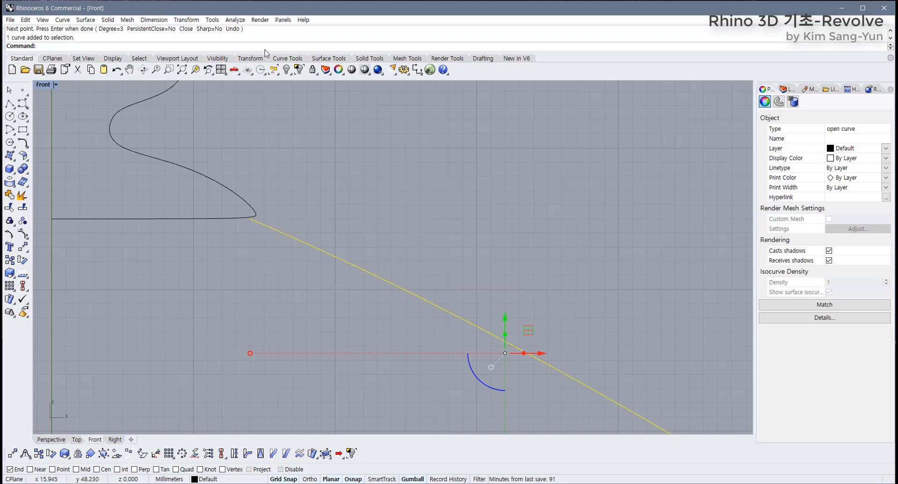
{"action": "left_click", "coordinate": [293, 59]}
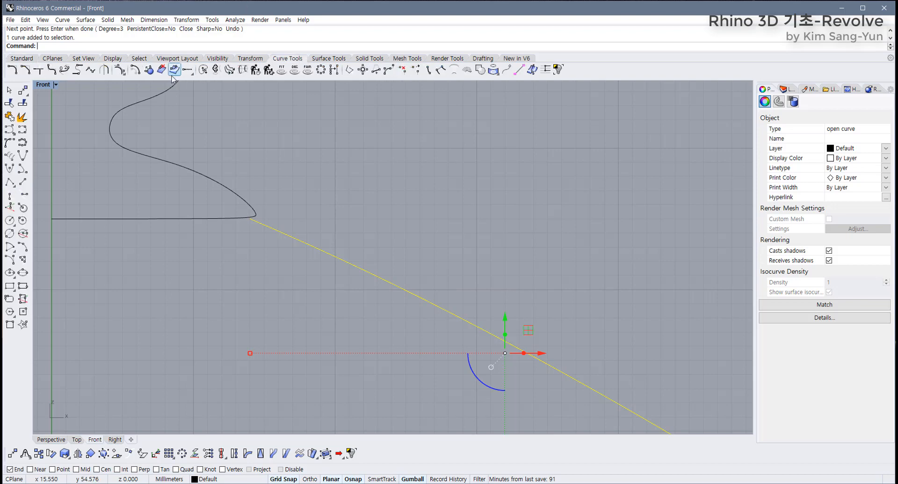
{"action": "left_click", "coordinate": [134, 70]}
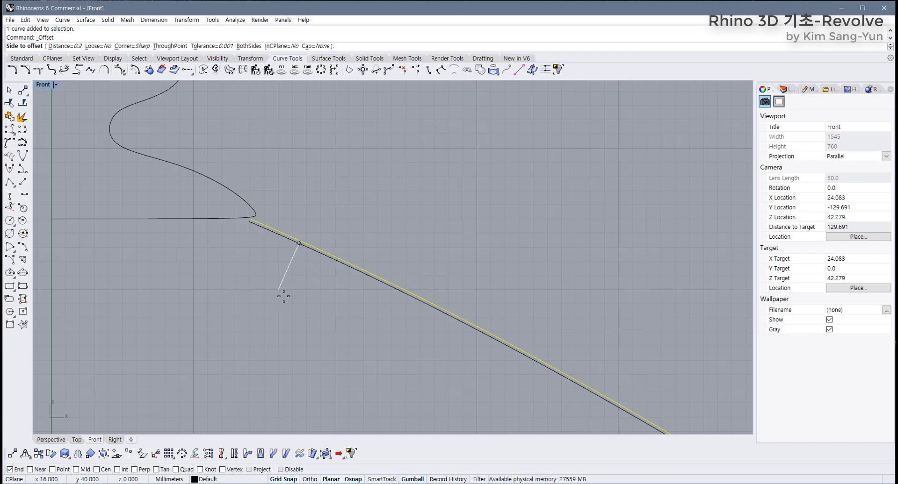
{"action": "left_click", "coordinate": [69, 47]}
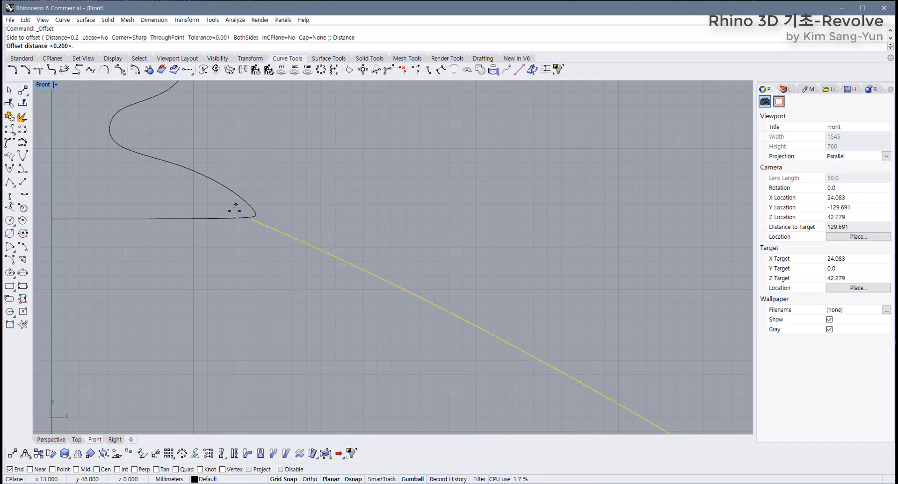
{"action": "type", "text": "1"}
{"action": "key", "text": "Return"}
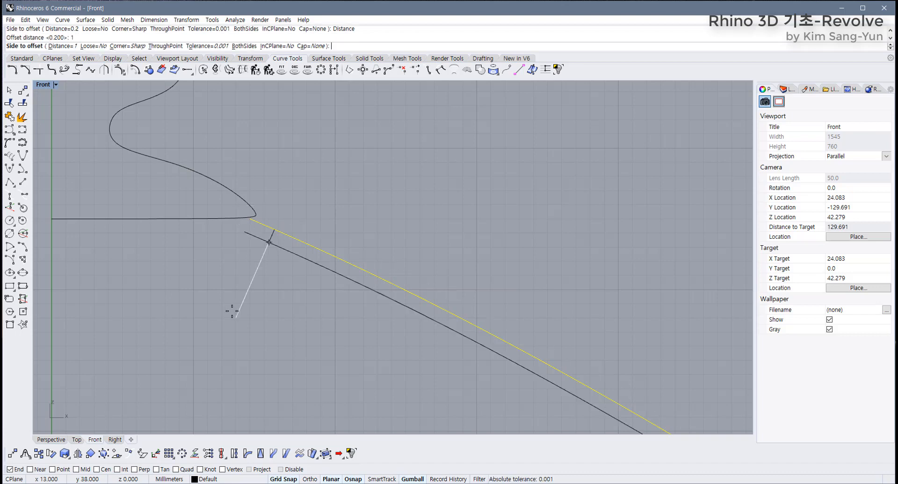
Step: Set the lid curve's offset distance to 0.5 mm
{"action": "scroll", "coordinate": [232, 312], "scroll_direction": "down", "scroll_amount": 6}
{"action": "right_click_drag", "start_coordinate": [235, 313], "coordinate": [233, 241]}
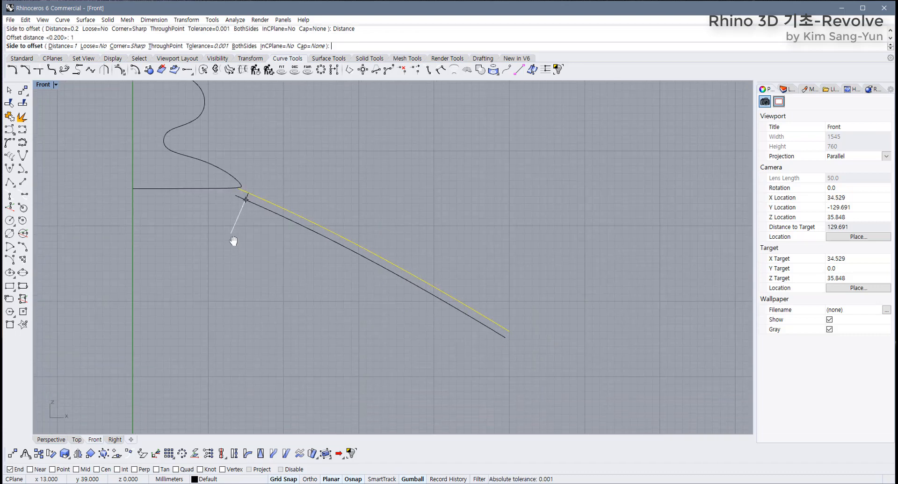
{"action": "left_click", "coordinate": [67, 46]}
{"action": "type", "text": ".5"}
{"action": "key", "text": "Return"}
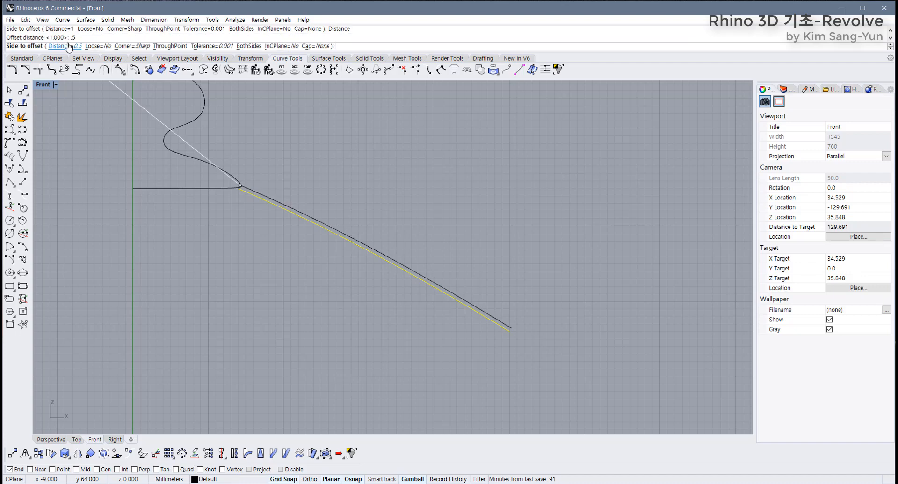
Step: Offset the slanted curve by 0.5 mm toward its lower side
{"action": "left_click", "coordinate": [261, 249]}
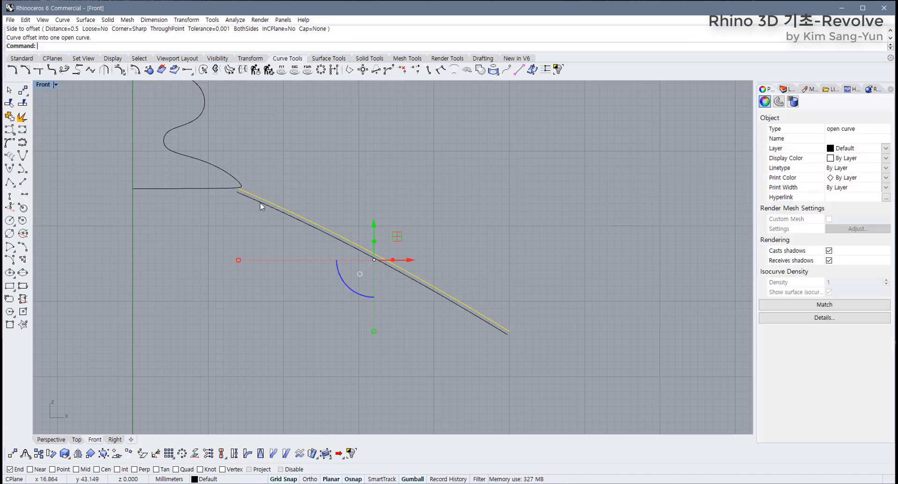
{"action": "scroll", "coordinate": [259, 203], "scroll_direction": "up", "scroll_amount": 5}
{"action": "scroll", "coordinate": [277, 286], "scroll_direction": "up", "scroll_amount": 4}
Step: Turn off grid snap and show the control points of the wavy profile curve at its lower corner
{"action": "left_click_drag", "start_coordinate": [293, 264], "coordinate": [265, 242]}
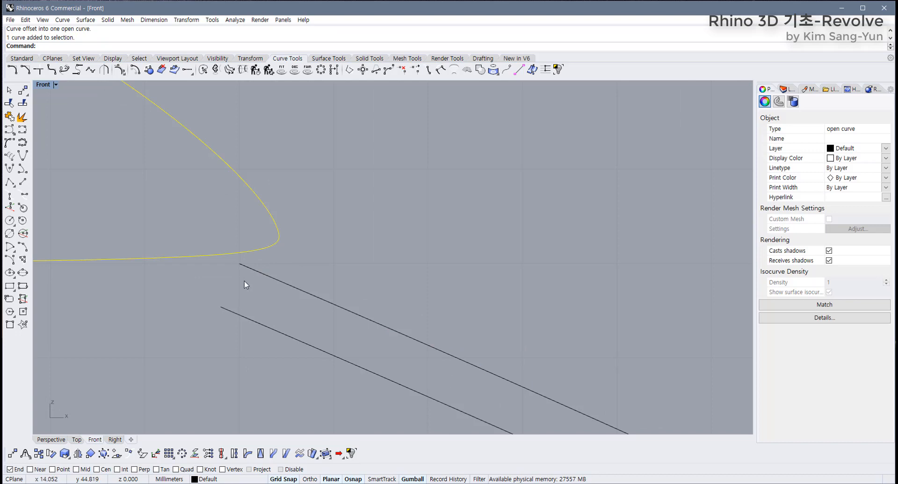
{"action": "left_click", "coordinate": [284, 480]}
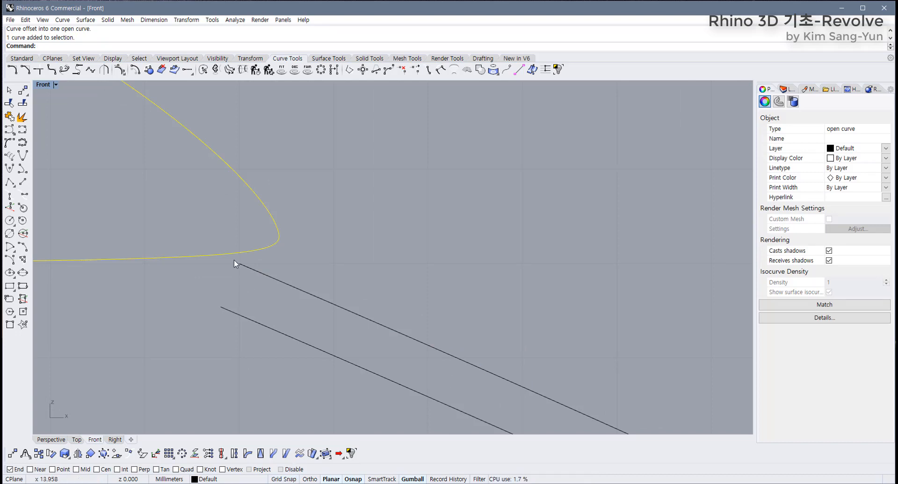
{"action": "left_click_drag", "start_coordinate": [291, 254], "coordinate": [254, 212]}
{"action": "right_click_drag", "start_coordinate": [274, 256], "coordinate": [293, 273]}
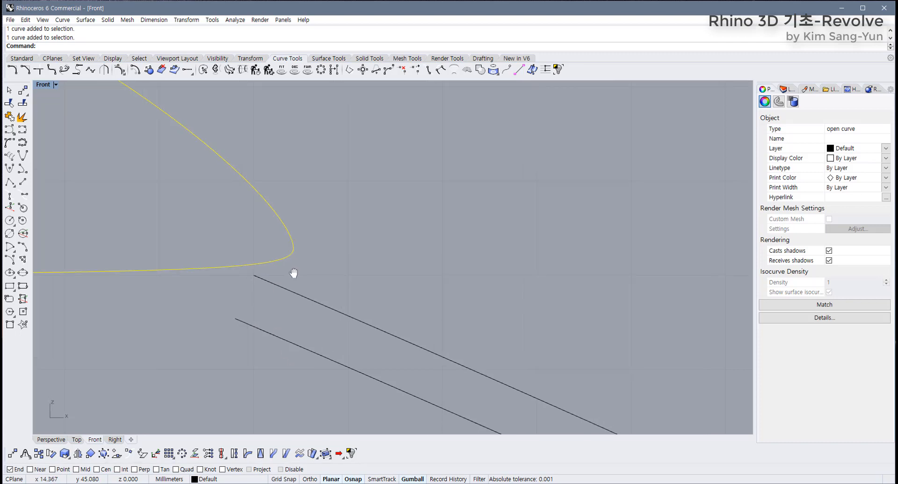
{"action": "key", "text": "F10"}
Step: Move the profile's corner control point down toward the slanted lines, and shift the neighbouring point above it slightly inward
{"action": "left_click_drag", "start_coordinate": [327, 206], "coordinate": [375, 305]}
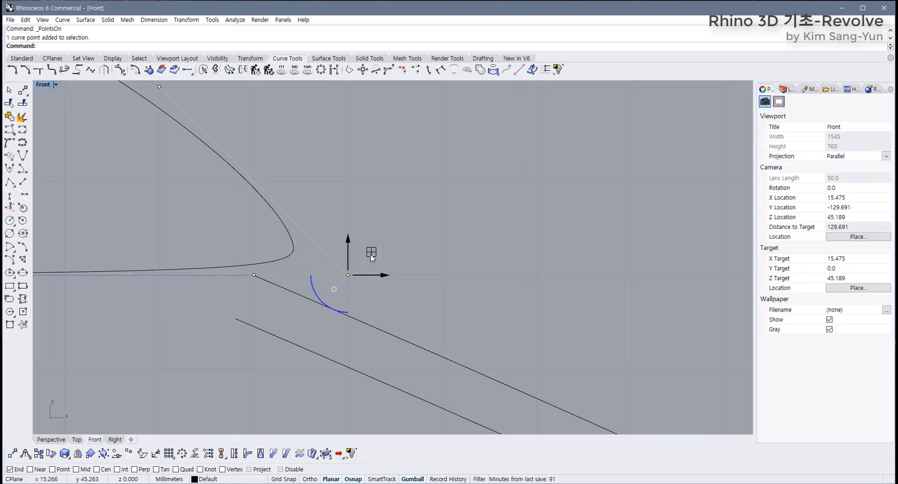
{"action": "left_click_drag", "start_coordinate": [369, 252], "coordinate": [324, 279]}
{"action": "scroll", "coordinate": [297, 288], "scroll_direction": "up", "scroll_amount": 3}
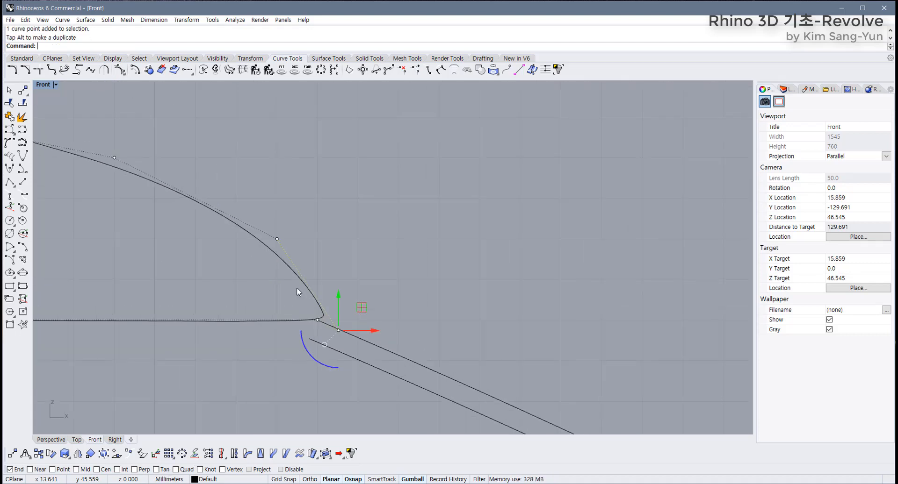
{"action": "left_click_drag", "start_coordinate": [247, 254], "coordinate": [330, 209]}
{"action": "scroll", "coordinate": [330, 346], "scroll_direction": "up", "scroll_amount": 5}
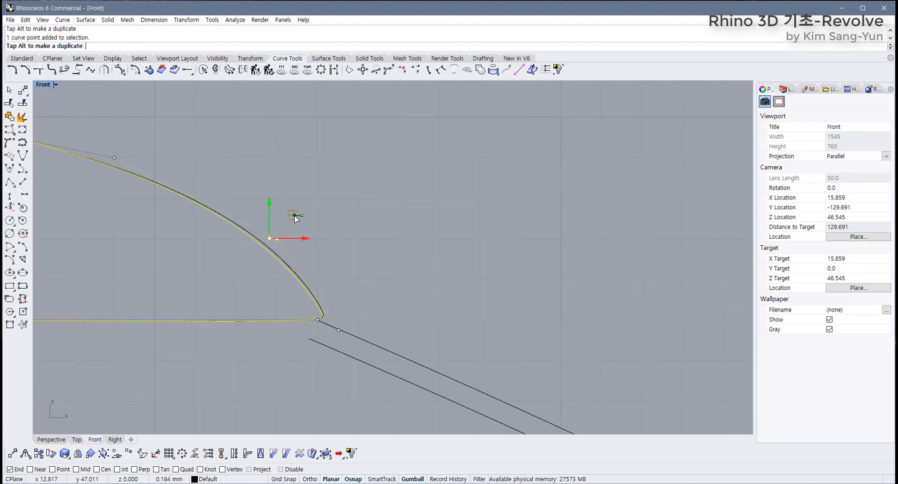
Step: Move the inner end point of the lower offset curve onto the profile's bottom edge, then hide the control points
{"action": "left_click", "coordinate": [322, 341]}
{"action": "key", "text": "F10"}
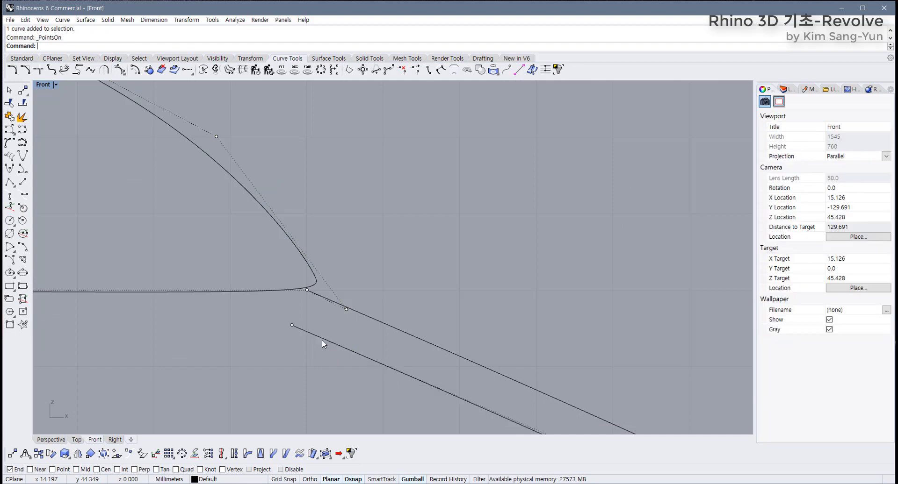
{"action": "left_click_drag", "start_coordinate": [261, 341], "coordinate": [296, 321]}
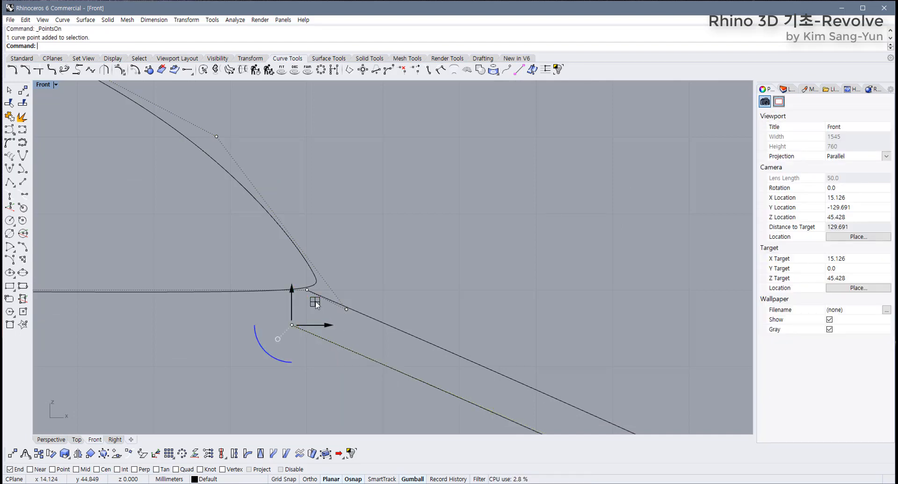
{"action": "left_click_drag", "start_coordinate": [314, 302], "coordinate": [242, 270]}
{"action": "scroll", "coordinate": [296, 305], "scroll_direction": "up", "scroll_amount": 6}
{"action": "left_click_drag", "start_coordinate": [318, 303], "coordinate": [413, 297]}
{"action": "left_click", "coordinate": [468, 269]}
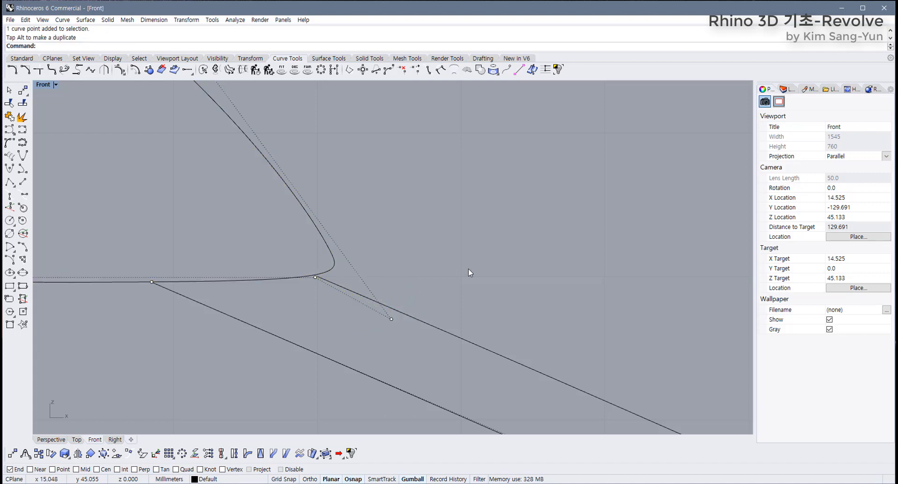
{"action": "key", "text": "Escape"}
Step: Draw a short degree-3 curve along the profile's bottom edge, connecting the inner ends of the upper and lower slanted curves
{"action": "left_click", "coordinate": [322, 280]}
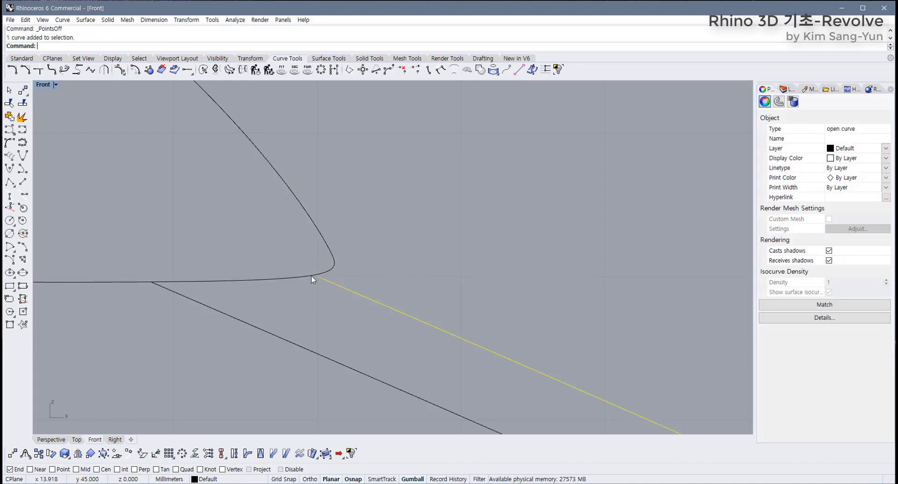
{"action": "right_click_drag", "start_coordinate": [314, 306], "coordinate": [355, 316]}
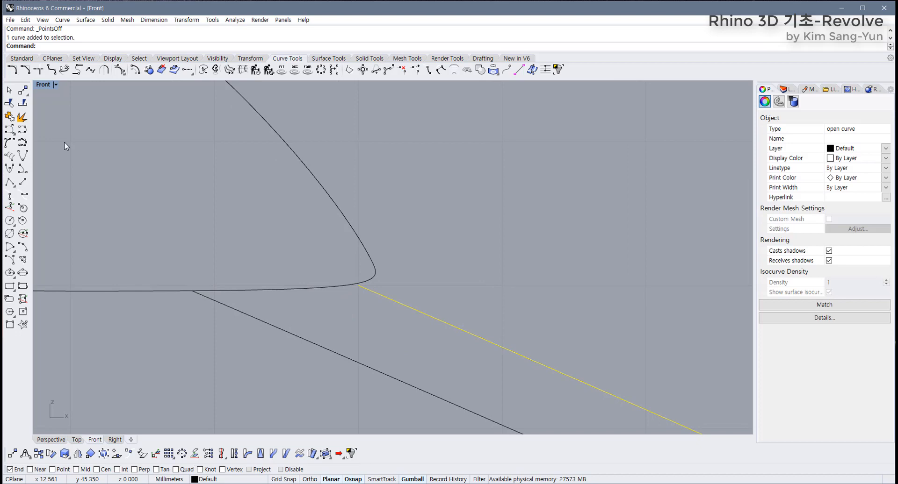
{"action": "left_click", "coordinate": [22, 58]}
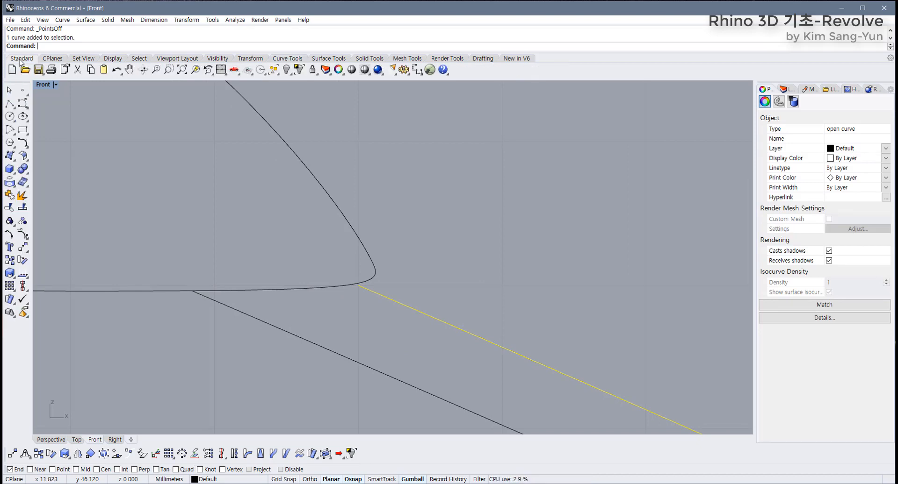
{"action": "left_click", "coordinate": [25, 103]}
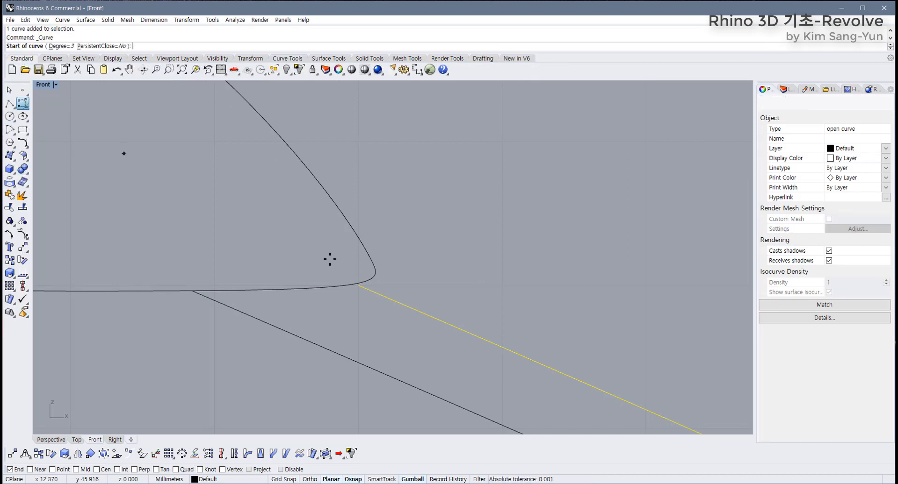
{"action": "left_click", "coordinate": [358, 286]}
{"action": "scroll", "coordinate": [262, 293], "scroll_direction": "up", "scroll_amount": 3}
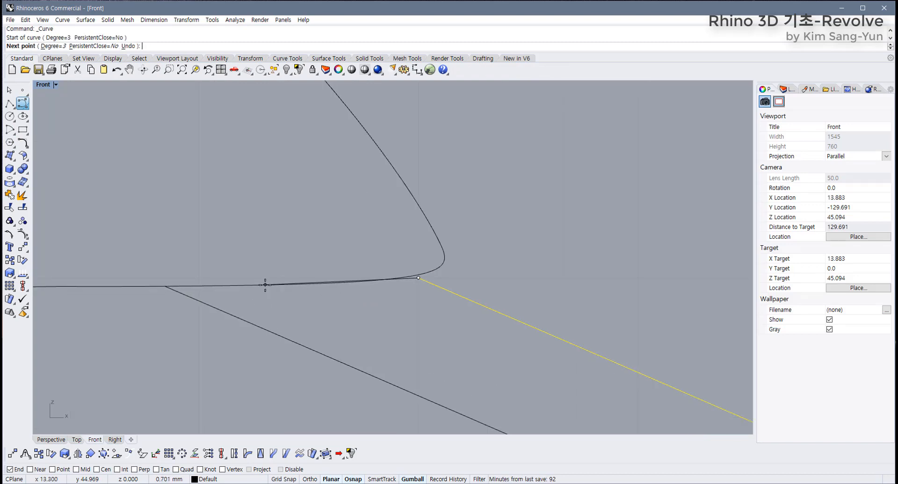
{"action": "left_click", "coordinate": [265, 285]}
{"action": "left_click", "coordinate": [166, 287]}
{"action": "key", "text": "Return"}
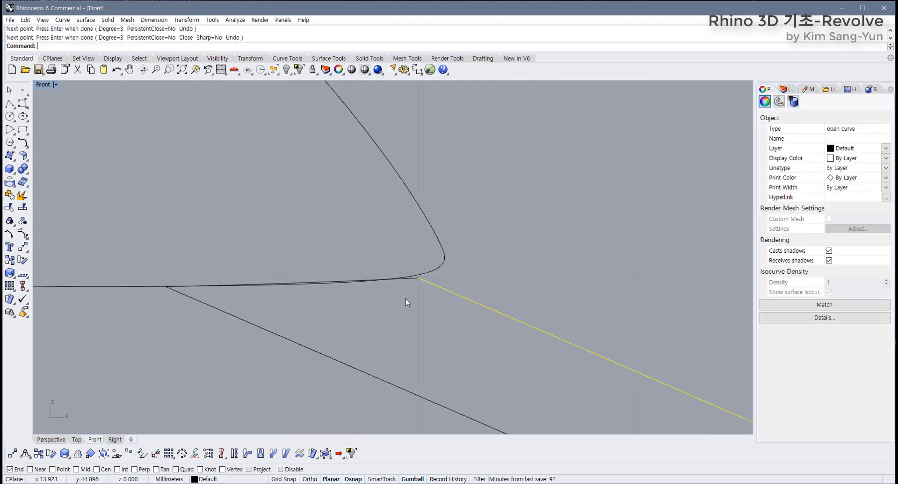
Step: Join the short connecting curve with the upper and lower slanted curves into one curve
{"action": "left_click", "coordinate": [461, 300], "text": "shift"}
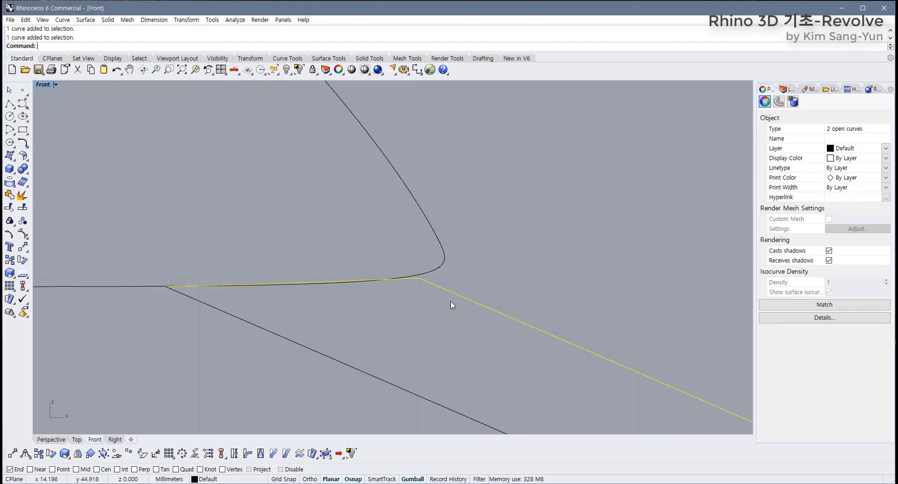
{"action": "left_click", "coordinate": [346, 364], "text": "shift"}
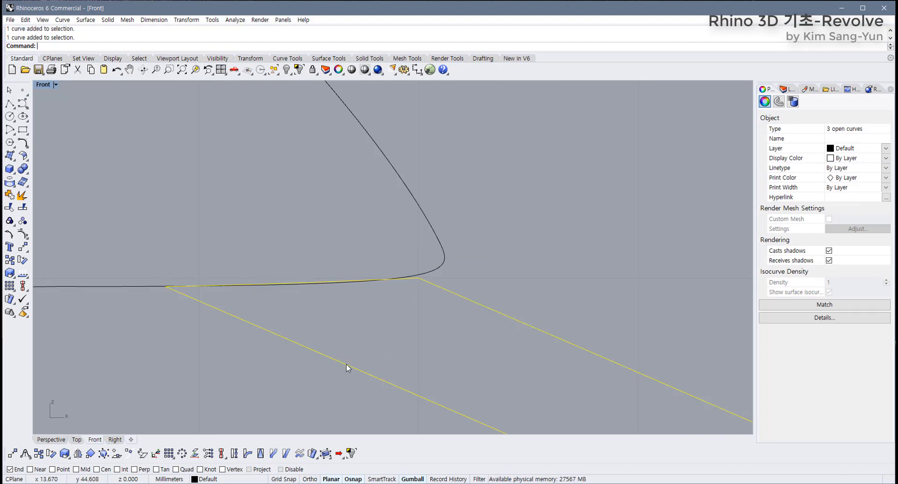
{"action": "key", "text": "ctrl+j"}
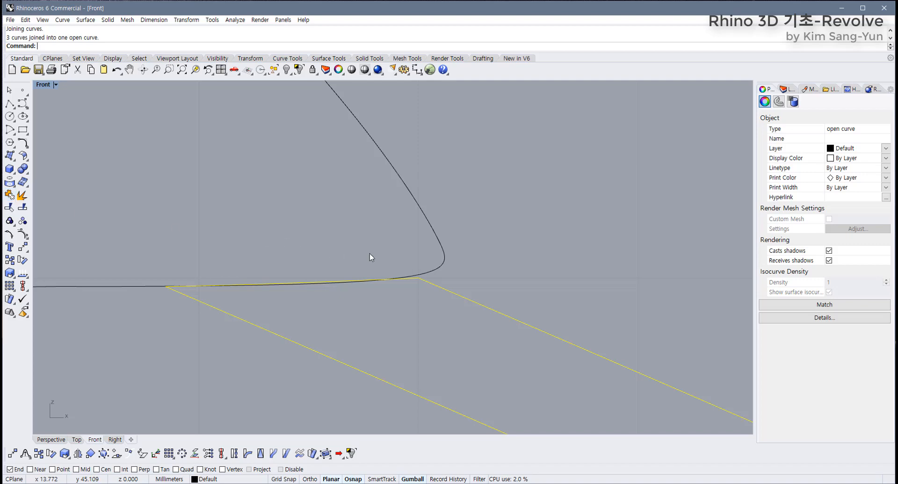
Step: Show the joined curve's control points and nudge its upper corner point onto the profile curve
{"action": "left_click_drag", "start_coordinate": [369, 254], "coordinate": [415, 281]}
{"action": "left_click", "coordinate": [455, 294]}
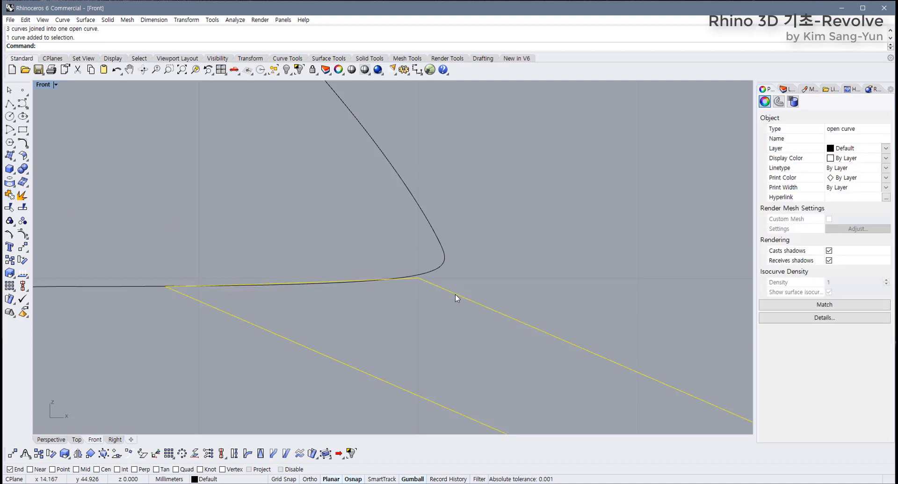
{"action": "key", "text": "F10"}
{"action": "left_click_drag", "start_coordinate": [382, 232], "coordinate": [508, 363]}
{"action": "scroll", "coordinate": [445, 287], "scroll_direction": "up", "scroll_amount": 6}
{"action": "left_click_drag", "start_coordinate": [420, 244], "coordinate": [422, 240]}
Step: Hide the displayed control points and show only those of the profile curve
{"action": "left_click_drag", "start_coordinate": [479, 253], "coordinate": [413, 219]}
{"action": "key", "text": "F10"}
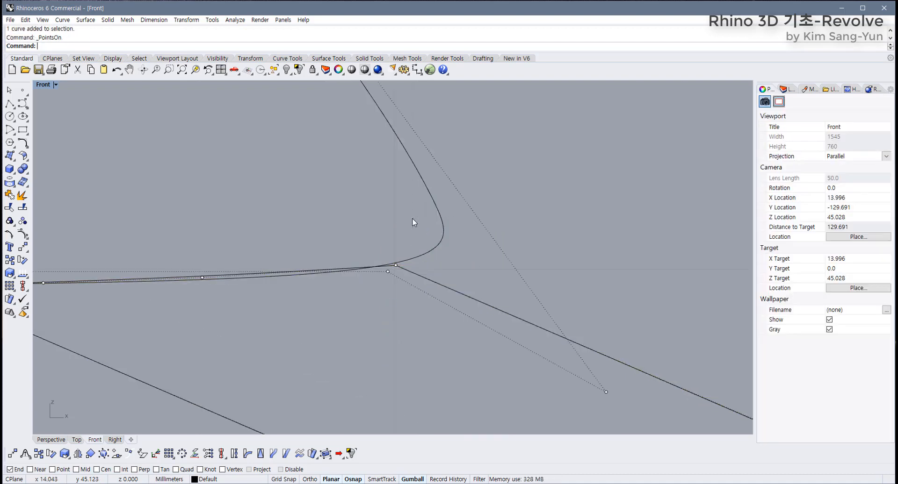
{"action": "key", "text": "F11"}
{"action": "left_click", "coordinate": [403, 258]}
{"action": "key", "text": "F10"}
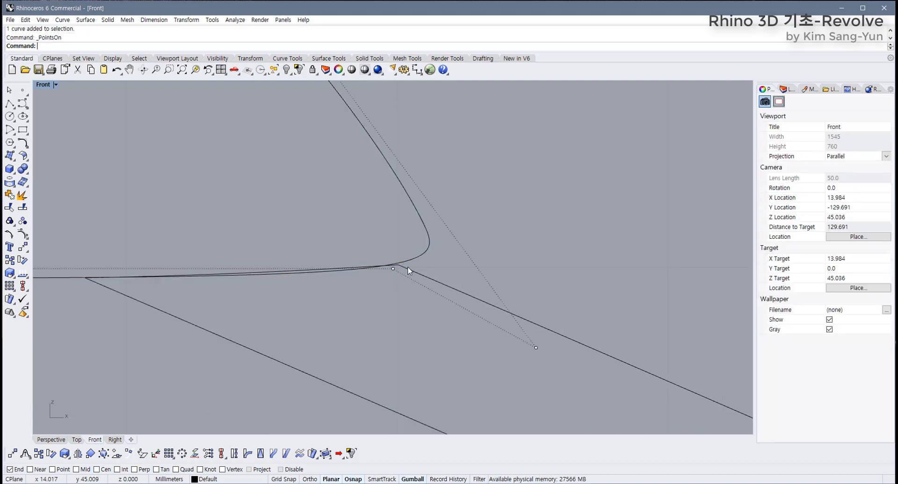
Step: Try raising the profile's control point next to the junction with the slanted curve, and undo the move
{"action": "scroll", "coordinate": [431, 282], "scroll_direction": "down", "scroll_amount": 6}
{"action": "scroll", "coordinate": [405, 282], "scroll_direction": "up", "scroll_amount": 6}
{"action": "left_click", "coordinate": [421, 269]}
{"action": "mouse_move", "coordinate": [443, 247]}
{"action": "left_mouse_down"}
{"action": "mouse_move", "coordinate": [443, 266]}
{"action": "mouse_move", "coordinate": [443, 243]}
{"action": "left_mouse_up"}
{"action": "key", "text": "ctrl+z"}
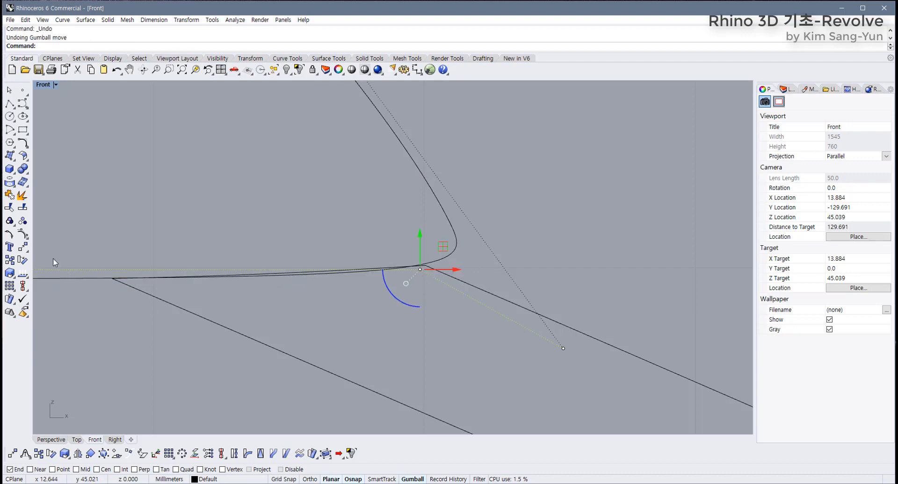
Step: Insert a knot in the profile curve on its rounded lower corner
{"action": "left_click", "coordinate": [23, 233]}
{"action": "left_click_drag", "start_coordinate": [55, 229], "coordinate": [231, 177]}
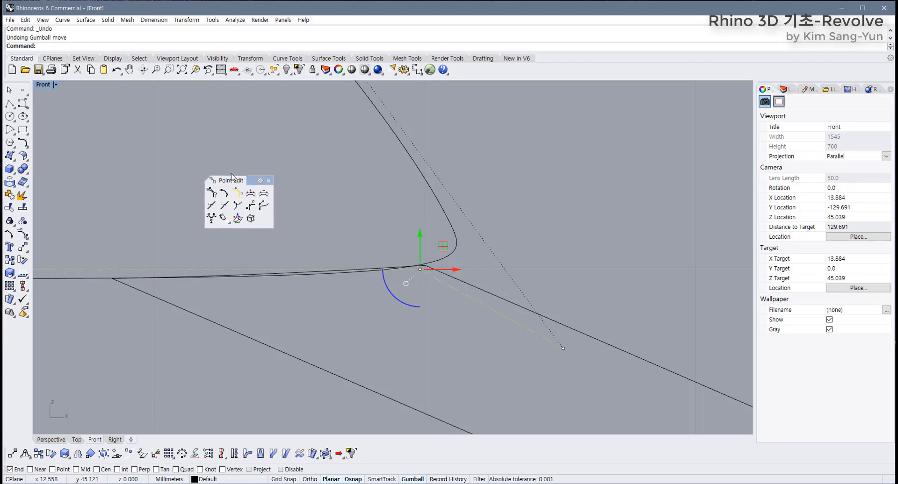
{"action": "left_click", "coordinate": [211, 206]}
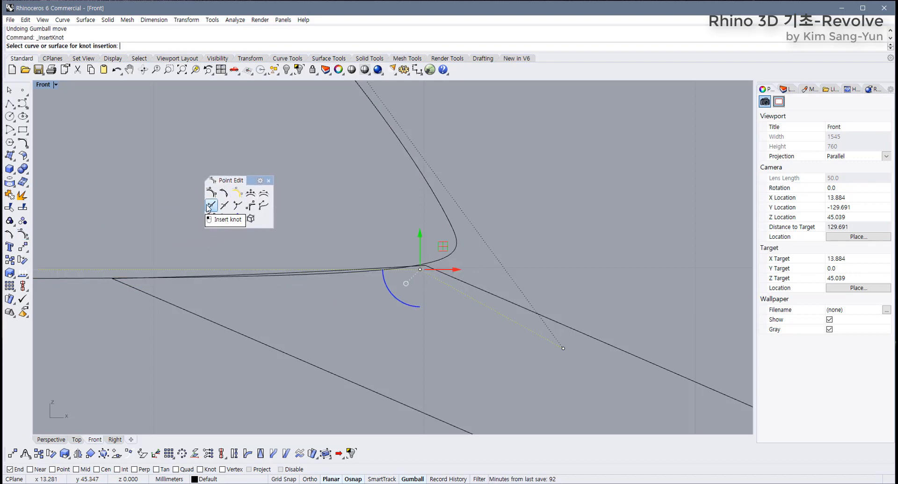
{"action": "left_click", "coordinate": [453, 256]}
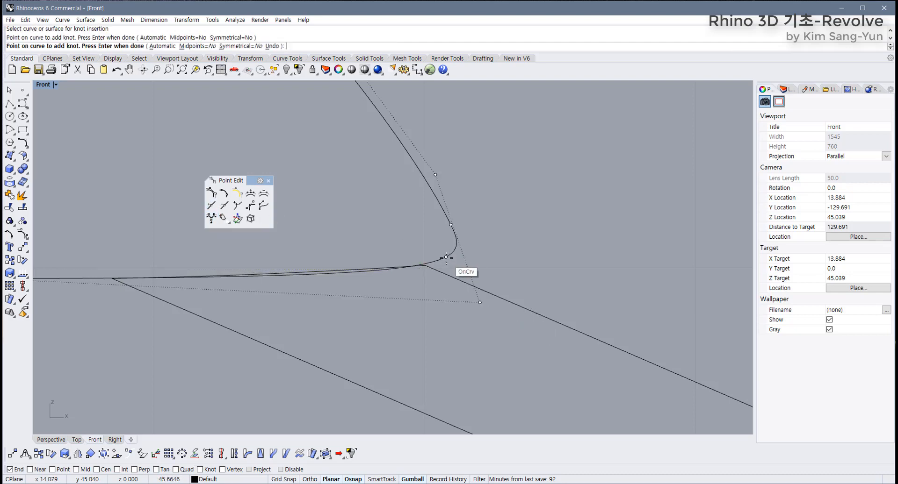
{"action": "left_click", "coordinate": [445, 256]}
{"action": "key", "text": "Return"}
Step: Shift the control points below and above the profile's rounded corner slightly outward to refine its bulge
{"action": "left_click", "coordinate": [486, 312]}
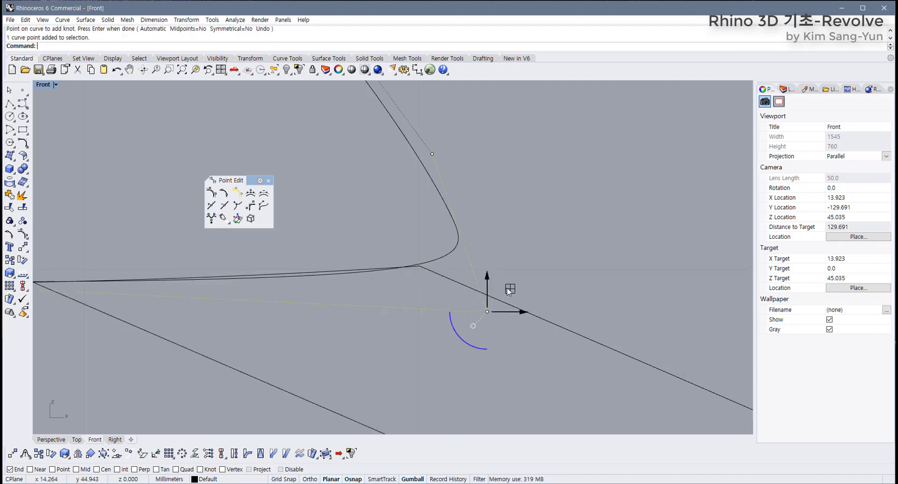
{"action": "left_click_drag", "start_coordinate": [508, 291], "coordinate": [514, 288]}
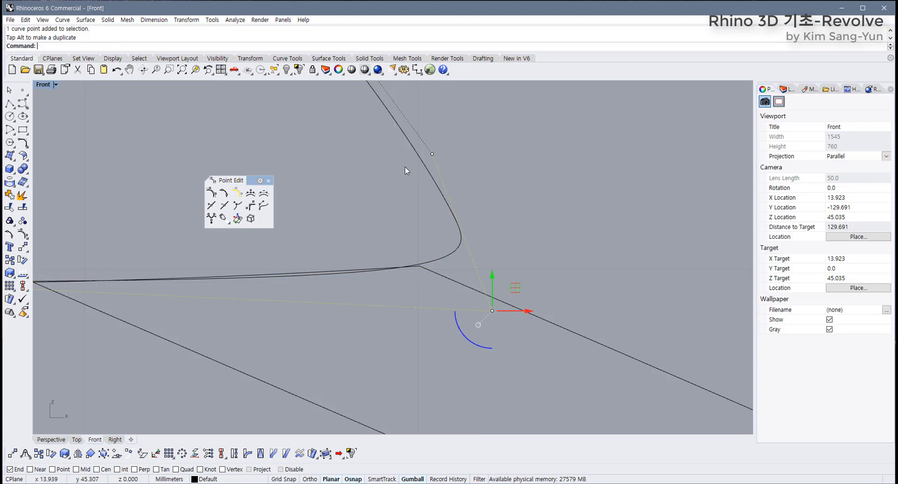
{"action": "left_click_drag", "start_coordinate": [405, 167], "coordinate": [457, 135]}
{"action": "scroll", "coordinate": [352, 242], "scroll_direction": "down", "scroll_amount": 4}
{"action": "right_click_drag", "start_coordinate": [247, 274], "coordinate": [361, 284]}
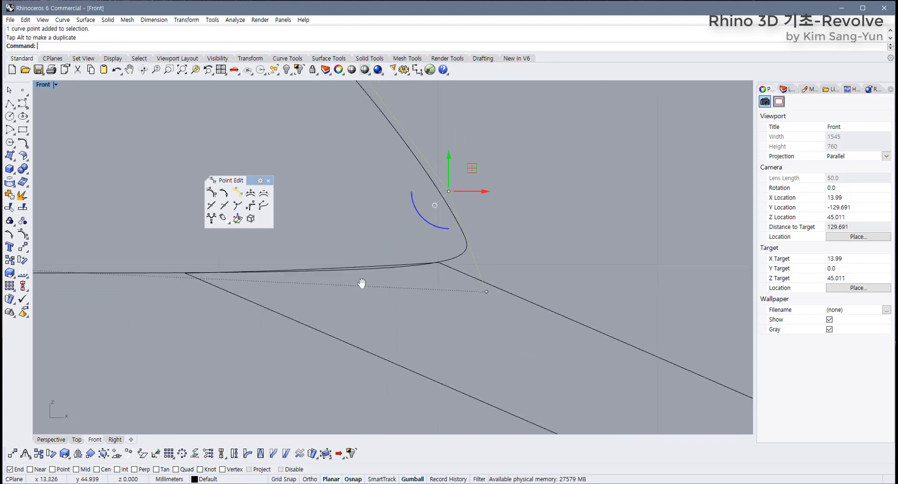
Step: Lower the control point on the profile's bottom edge slightly so the edge follows the connecting curve
{"action": "scroll", "coordinate": [332, 310], "scroll_direction": "down", "scroll_amount": 10}
{"action": "scroll", "coordinate": [300, 311], "scroll_direction": "up", "scroll_amount": 4}
{"action": "left_click_drag", "start_coordinate": [149, 261], "coordinate": [206, 303]}
{"action": "left_click_drag", "start_coordinate": [204, 262], "coordinate": [204, 266]}
{"action": "scroll", "coordinate": [307, 287], "scroll_direction": "down", "scroll_amount": 3}
{"action": "scroll", "coordinate": [308, 299], "scroll_direction": "up", "scroll_amount": 6}
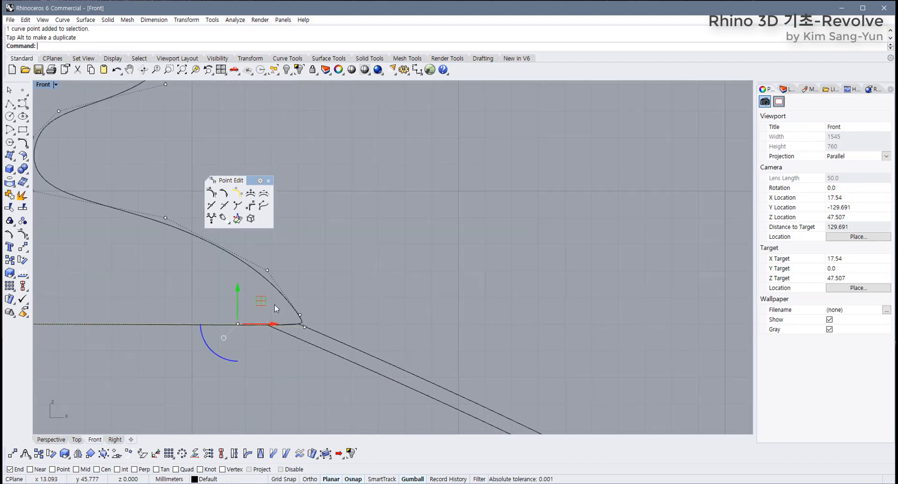
{"action": "scroll", "coordinate": [316, 337], "scroll_direction": "up", "scroll_amount": 5}
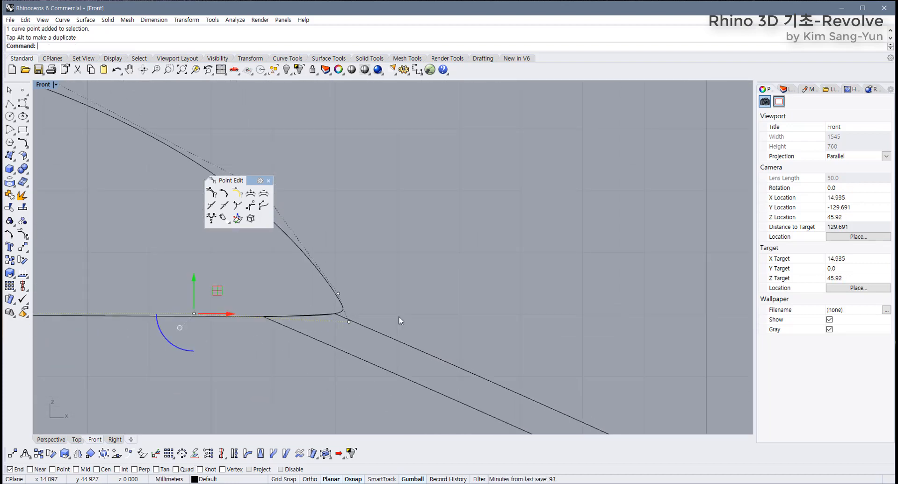
Step: Select the joined profile curve at the open ends of its two parallel slanted lines
{"action": "scroll", "coordinate": [405, 317], "scroll_direction": "down", "scroll_amount": 6}
{"action": "right_click_drag", "start_coordinate": [461, 318], "coordinate": [342, 243]}
{"action": "scroll", "coordinate": [533, 329], "scroll_direction": "down", "scroll_amount": 5}
{"action": "right_click_drag", "start_coordinate": [546, 328], "coordinate": [247, 188]}
{"action": "scroll", "coordinate": [456, 336], "scroll_direction": "up", "scroll_amount": 7}
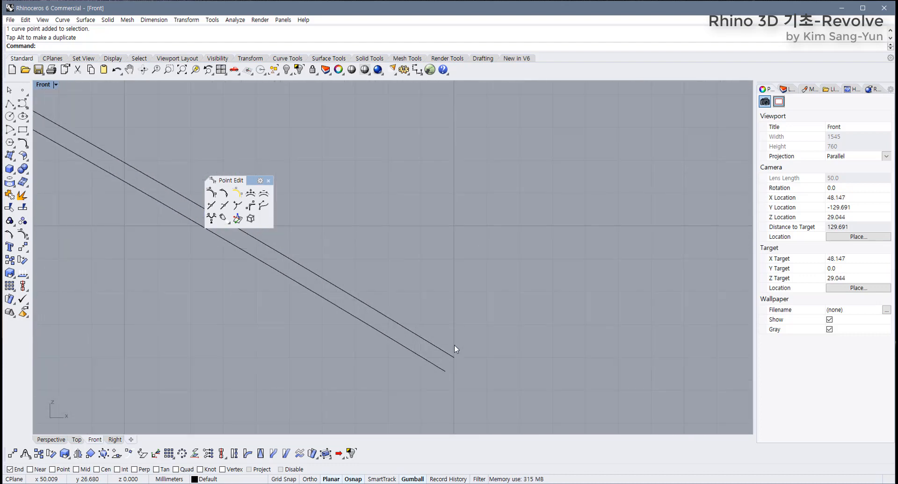
{"action": "scroll", "coordinate": [453, 345], "scroll_direction": "up", "scroll_amount": 5}
{"action": "right_click_drag", "start_coordinate": [440, 377], "coordinate": [405, 340]}
{"action": "scroll", "coordinate": [392, 338], "scroll_direction": "up", "scroll_amount": 6}
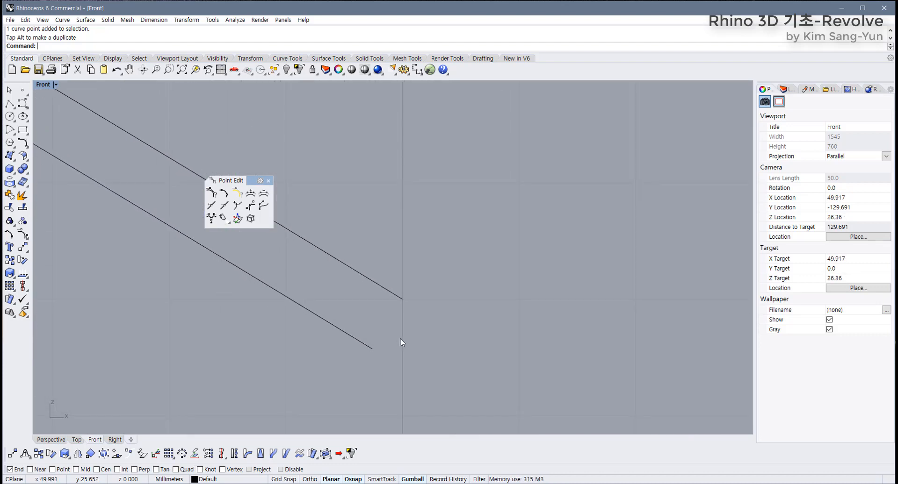
{"action": "left_click", "coordinate": [402, 301]}
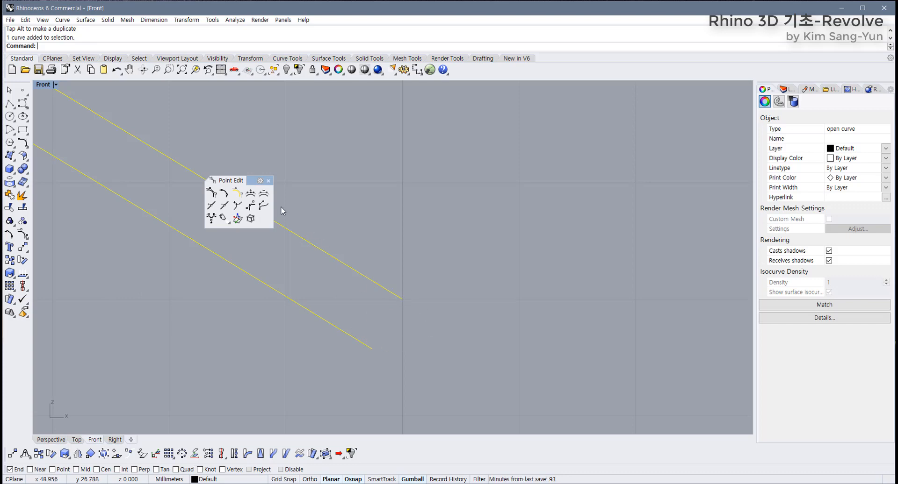
Step: Move the Point Edit tools clear of the slanted lines and float the Circle tools beside them
{"action": "left_click_drag", "start_coordinate": [254, 180], "coordinate": [151, 231]}
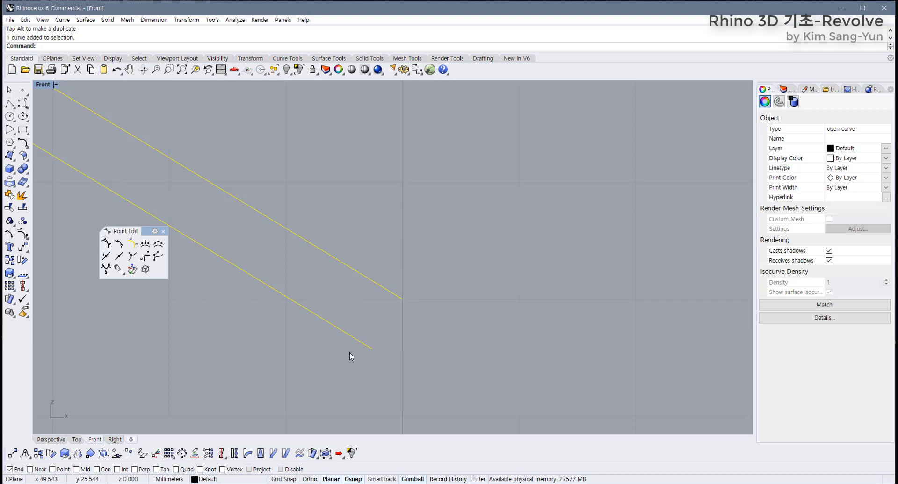
{"action": "left_click", "coordinate": [11, 118]}
{"action": "left_click_drag", "start_coordinate": [21, 114], "coordinate": [375, 211]}
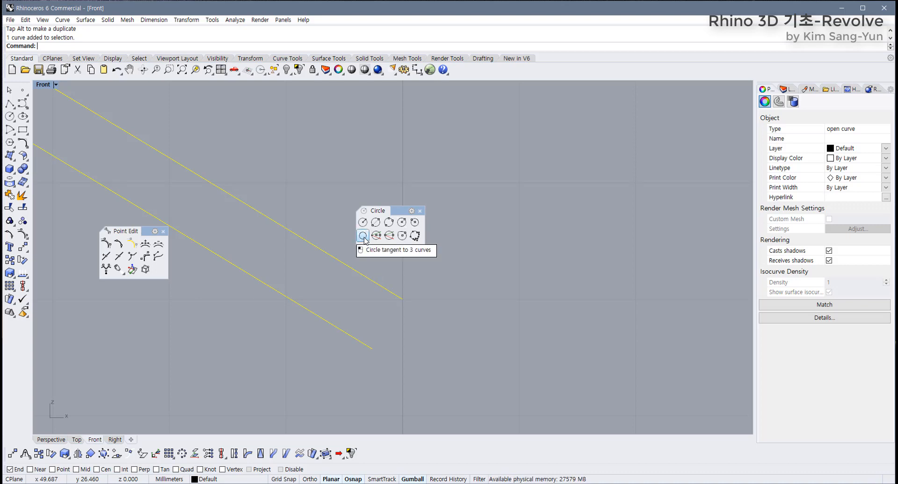
Step: Draw a single rising line in the empty area beyond the open ends of the slanted lines
{"action": "right_click_drag", "start_coordinate": [337, 301], "coordinate": [256, 367]}
{"action": "scroll", "coordinate": [254, 345], "scroll_direction": "down", "scroll_amount": 2}
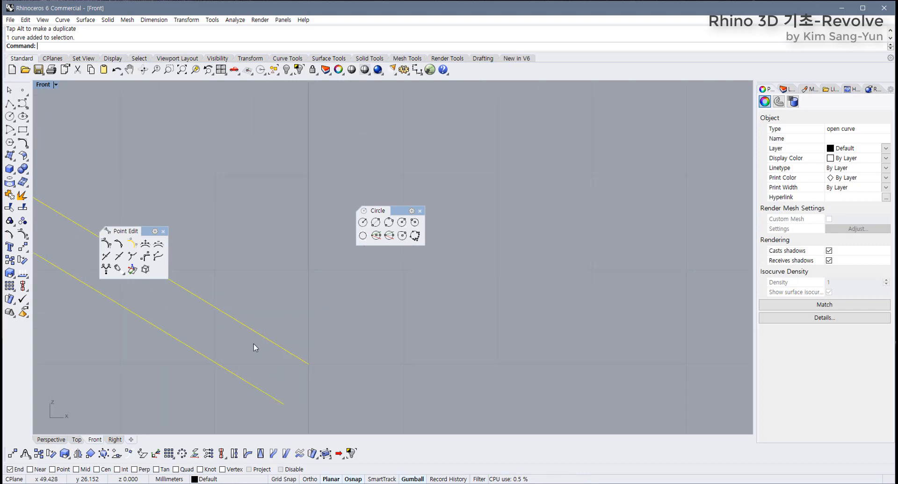
{"action": "scroll", "coordinate": [56, 201], "scroll_direction": "down", "scroll_amount": 2}
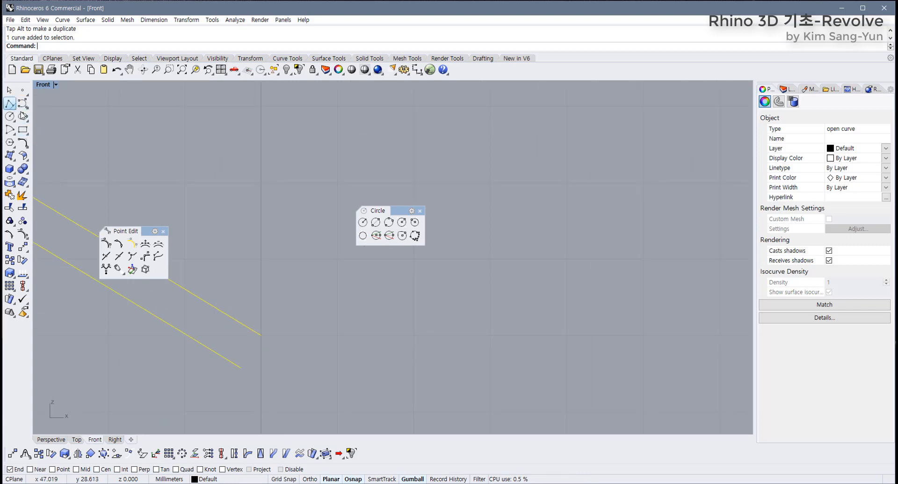
{"action": "left_click", "coordinate": [9, 103]}
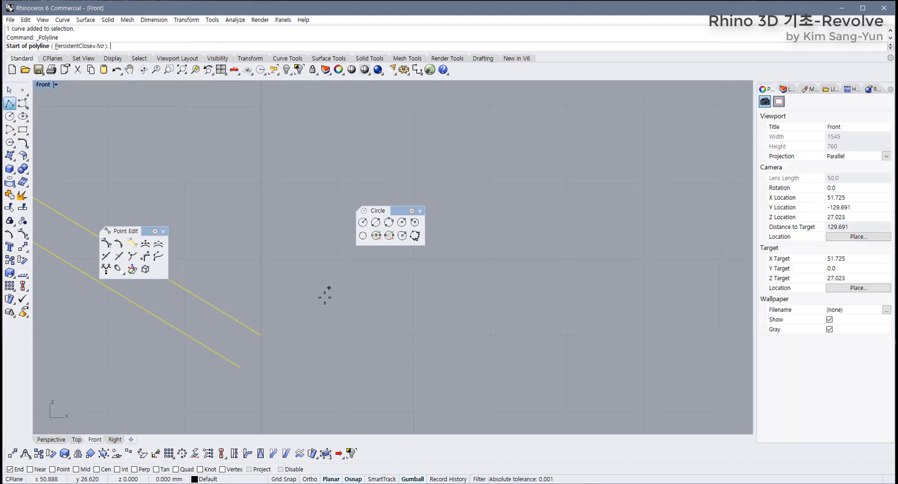
{"action": "scroll", "coordinate": [245, 292], "scroll_direction": "down", "scroll_amount": 2}
{"action": "left_click", "coordinate": [314, 352]}
{"action": "left_click", "coordinate": [456, 251]}
{"action": "right_click", "coordinate": [455, 262]}
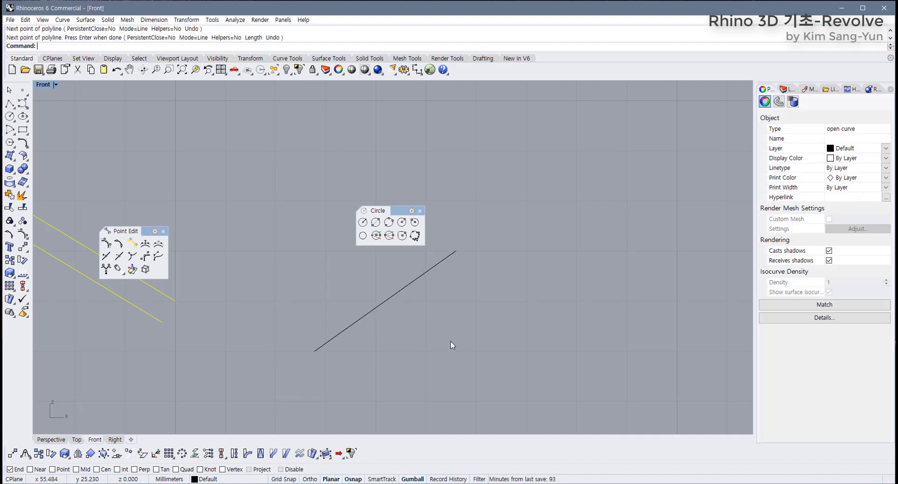
Step: Draw a nearly horizontal line and a steep line so the three separate lines form an open triangle
{"action": "right_click_drag", "start_coordinate": [461, 365], "coordinate": [432, 335]}
{"action": "right_click", "coordinate": [431, 336]}
{"action": "left_click", "coordinate": [365, 407]}
{"action": "left_click", "coordinate": [542, 397]}
{"action": "right_click", "coordinate": [545, 367]}
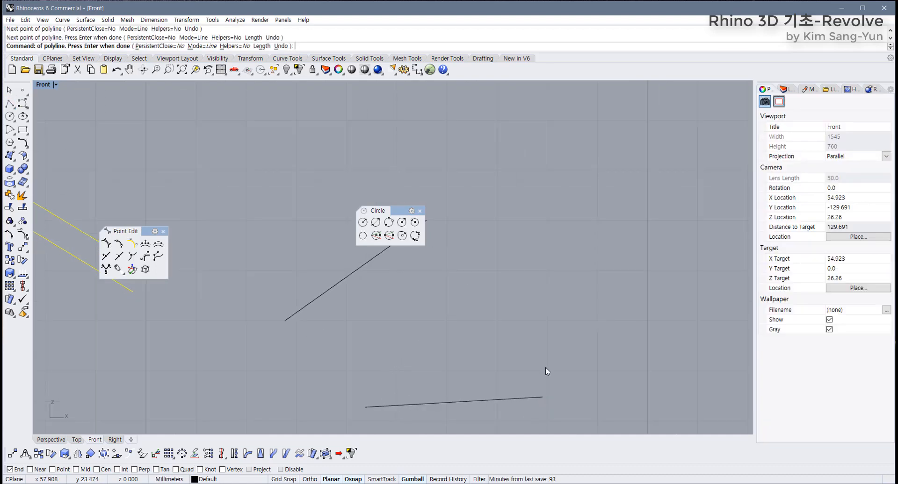
{"action": "right_click", "coordinate": [551, 354]}
{"action": "left_click", "coordinate": [550, 357]}
{"action": "left_click", "coordinate": [467, 220]}
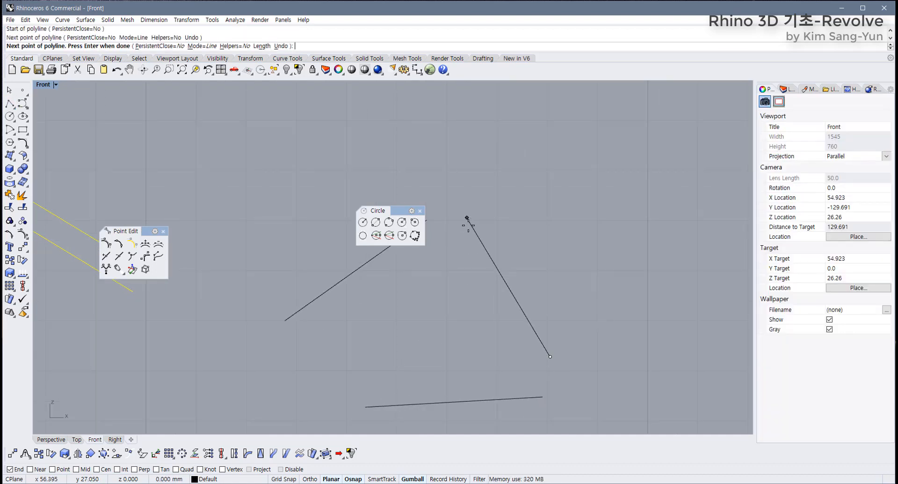
{"action": "right_click", "coordinate": [471, 273]}
{"action": "scroll", "coordinate": [470, 280], "scroll_direction": "down", "scroll_amount": 2}
{"action": "right_click_drag", "start_coordinate": [450, 305], "coordinate": [403, 306]}
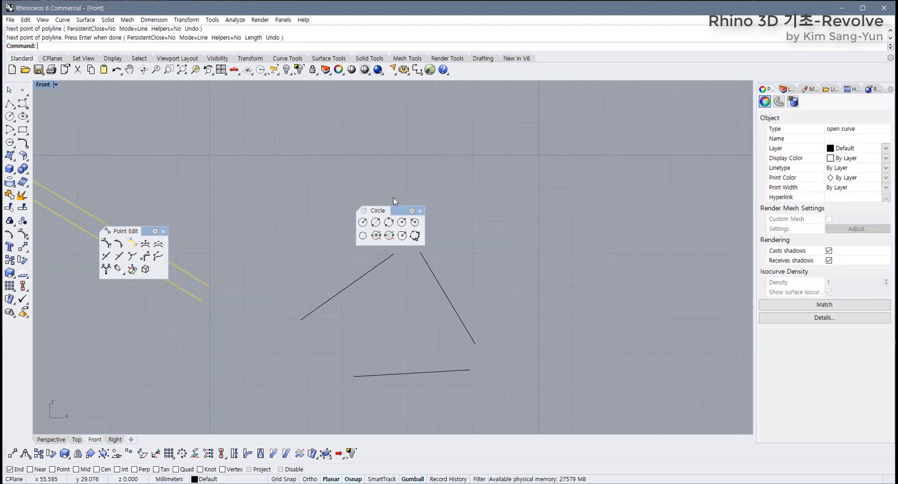
Step: Move the Circle tools clear of the lines and draw a rectangle up and to the right of the open triangle
{"action": "left_click_drag", "start_coordinate": [396, 211], "coordinate": [348, 189]}
{"action": "left_click", "coordinate": [23, 129]}
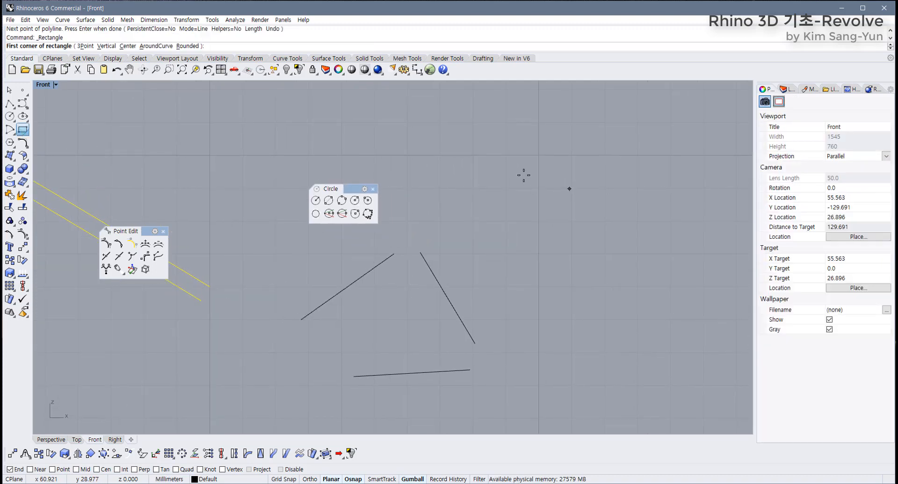
{"action": "left_click", "coordinate": [489, 150]}
{"action": "left_click", "coordinate": [643, 292]}
{"action": "scroll", "coordinate": [459, 294], "scroll_direction": "up", "scroll_amount": 2}
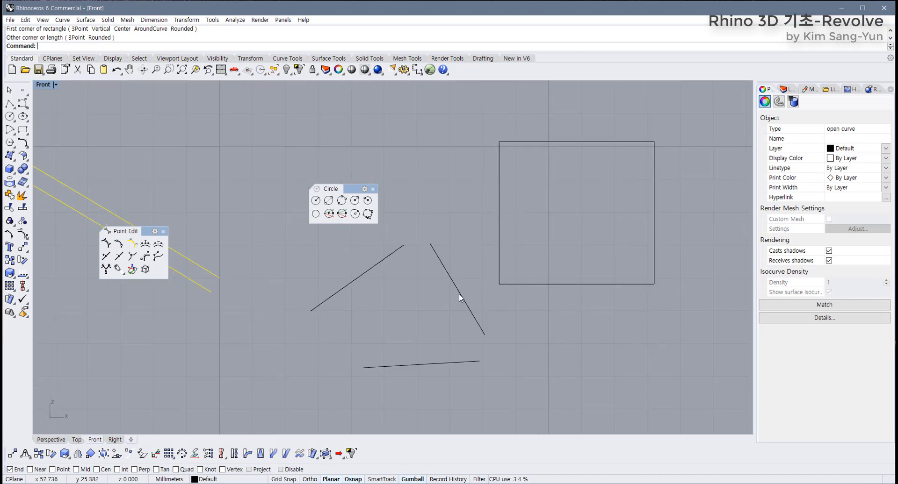
Step: Draw a circle tangent to all three lines of the open triangle
{"action": "left_click", "coordinate": [315, 215]}
{"action": "right_click_drag", "start_coordinate": [343, 259], "coordinate": [355, 288]}
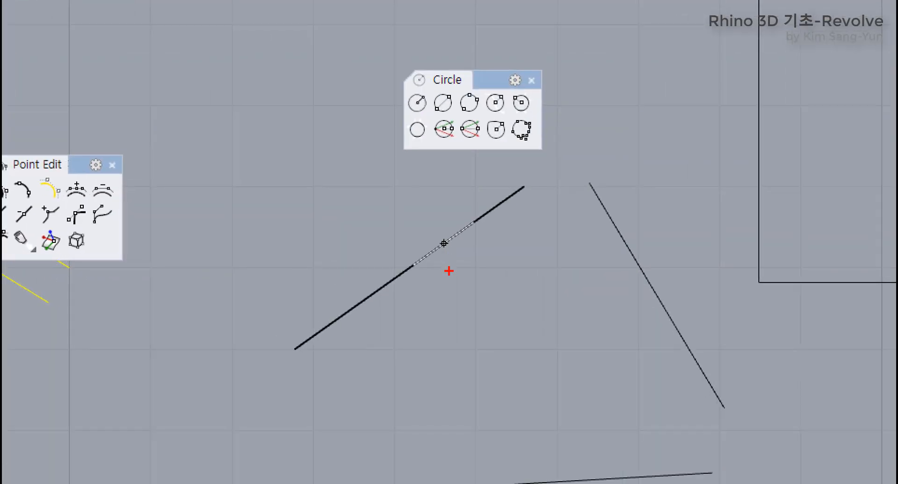
{"action": "mouse_move", "coordinate": [497, 226]}
{"action": "left_mouse_down"}
{"action": "mouse_move", "coordinate": [394, 280]}
{"action": "mouse_move", "coordinate": [465, 211]}
{"action": "mouse_move", "coordinate": [482, 257]}
{"action": "left_mouse_up"}
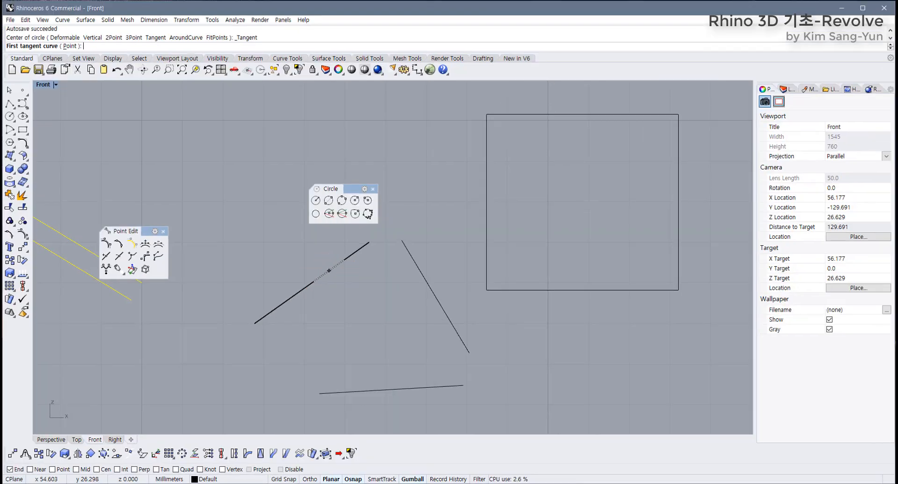
{"action": "left_click", "coordinate": [326, 276]}
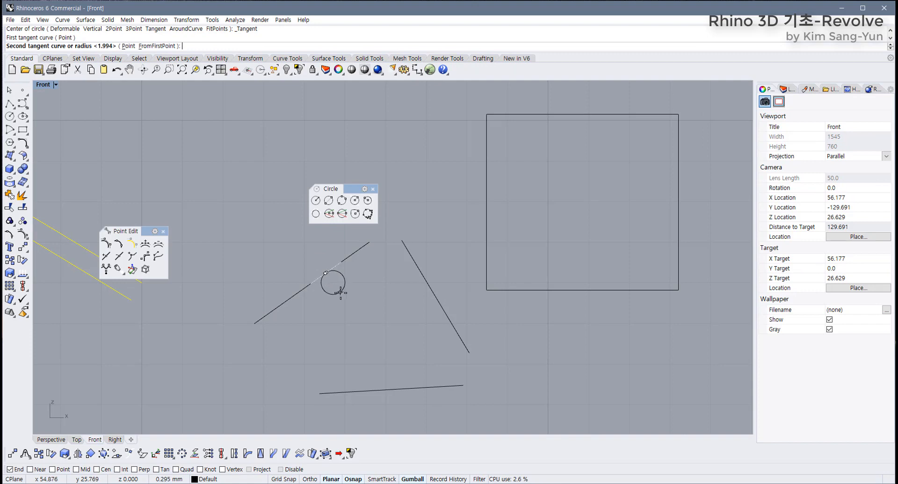
{"action": "left_click", "coordinate": [429, 289]}
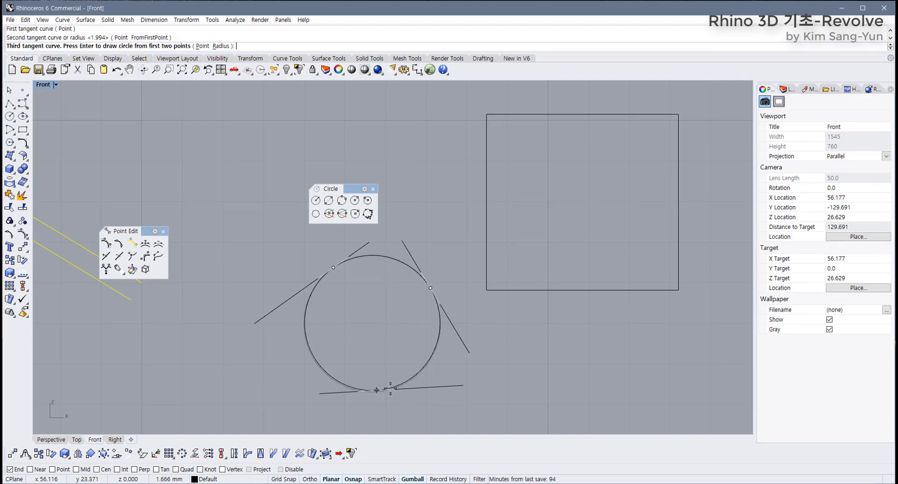
{"action": "left_click", "coordinate": [391, 389]}
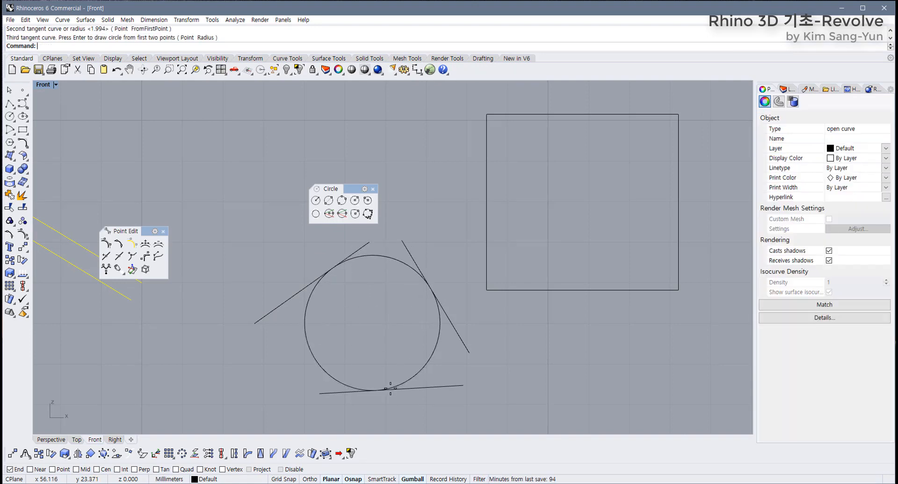
Step: Delete the tangent circle together with the three lines around it
{"action": "left_click", "coordinate": [448, 376]}
{"action": "left_click", "coordinate": [424, 361]}
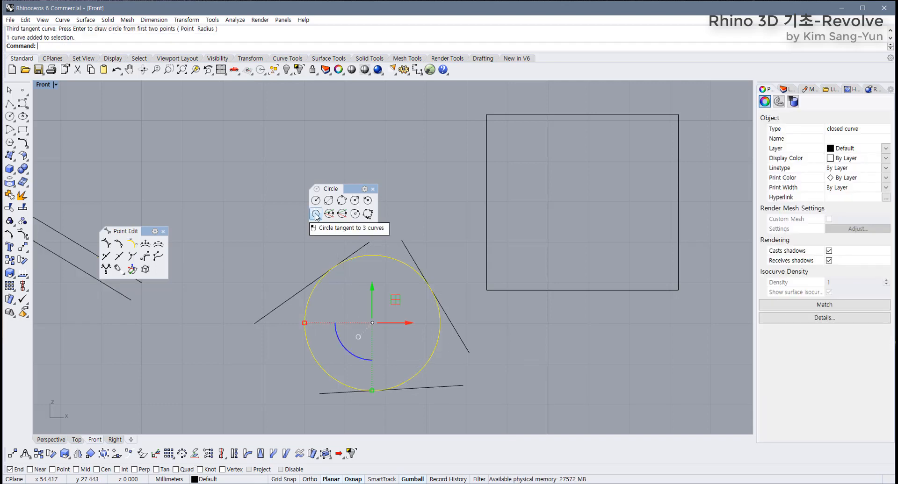
{"action": "left_click_drag", "start_coordinate": [459, 409], "coordinate": [276, 231]}
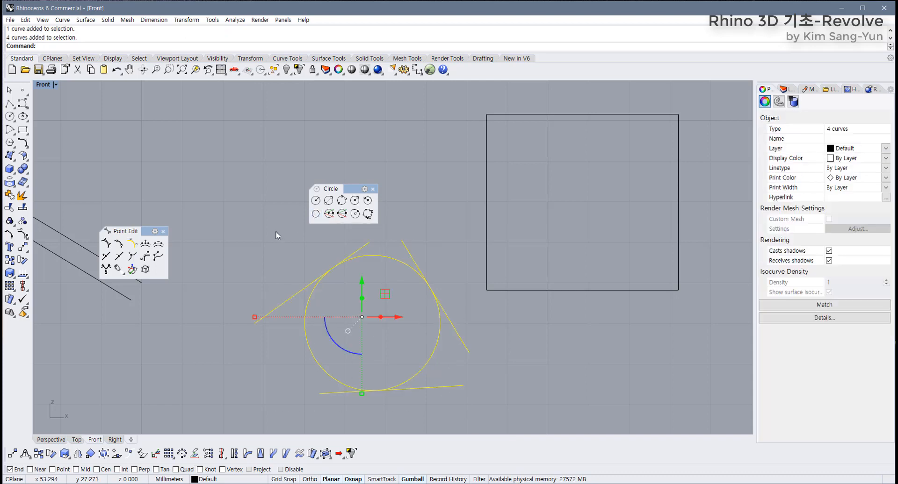
{"action": "key", "text": "Delete"}
Step: Draw a circle of about 1.22 mm radius tangent to the rectangle's left and upper edges, and delete it
{"action": "right_click_drag", "start_coordinate": [526, 226], "coordinate": [537, 262]}
{"action": "scroll", "coordinate": [498, 224], "scroll_direction": "up", "scroll_amount": 2}
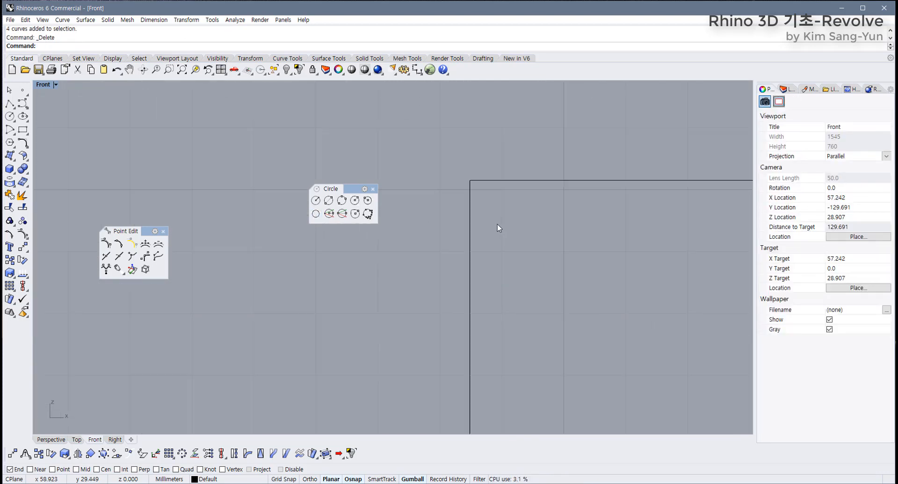
{"action": "right_click_drag", "start_coordinate": [498, 225], "coordinate": [455, 204]}
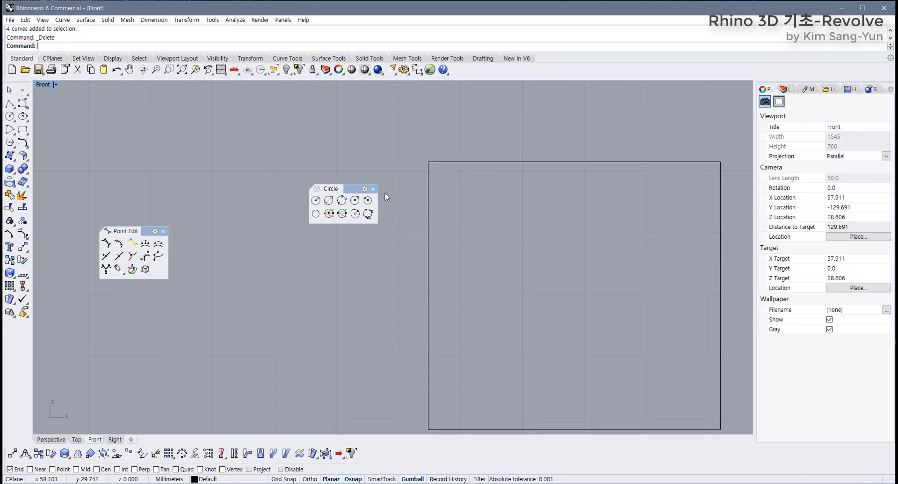
{"action": "left_click", "coordinate": [328, 214]}
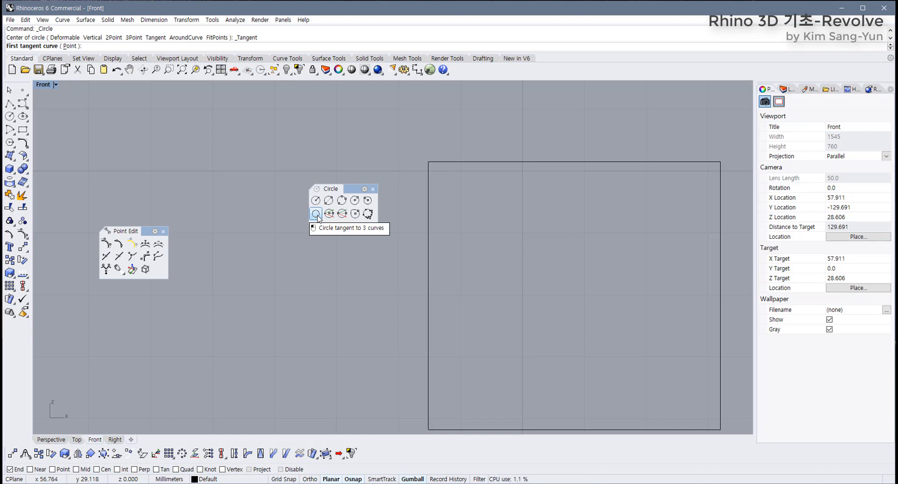
{"action": "left_click", "coordinate": [428, 204]}
{"action": "left_click", "coordinate": [468, 162]}
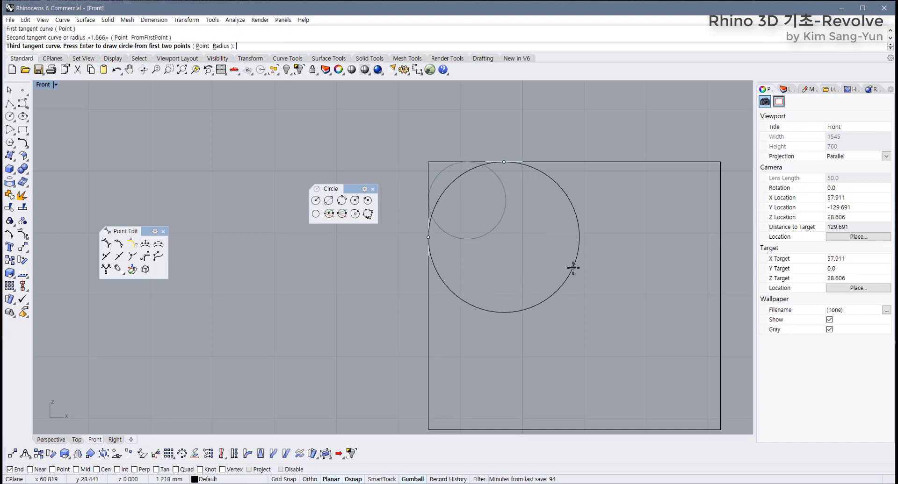
{"action": "left_click", "coordinate": [573, 267]}
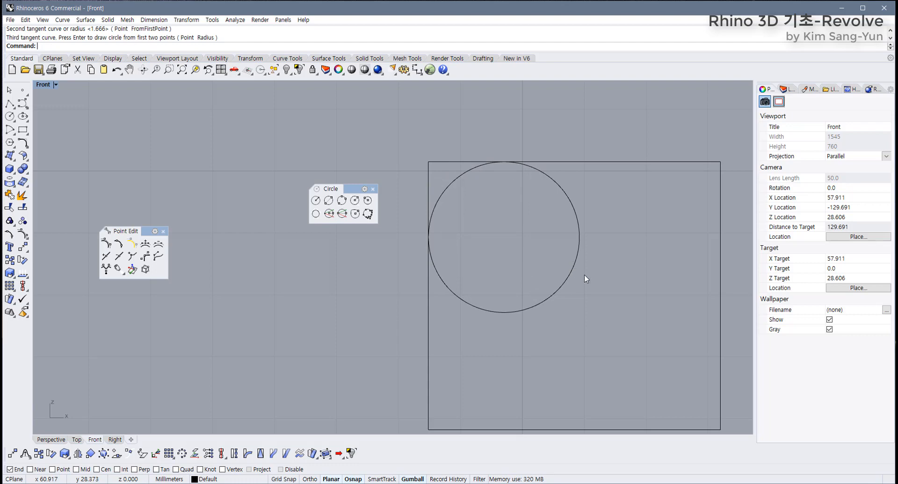
{"action": "left_click", "coordinate": [572, 268]}
{"action": "key", "text": "Delete"}
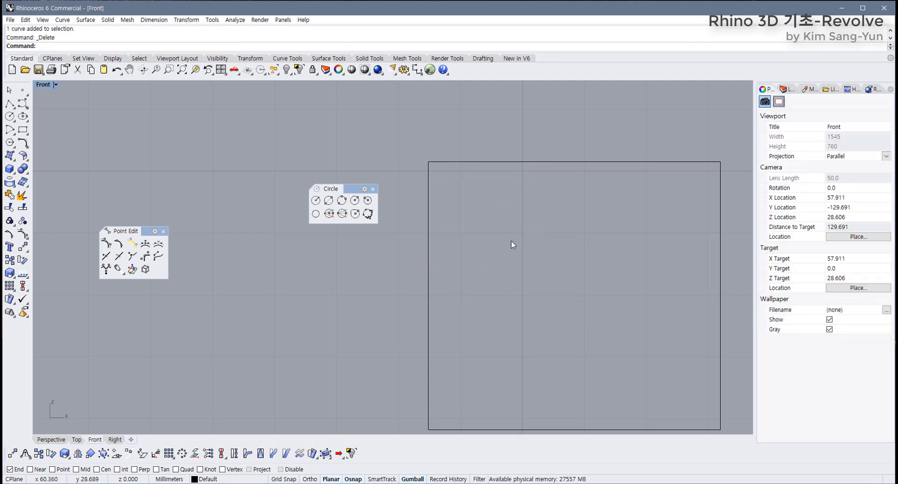
Step: Draw a circle of about 0.66 mm radius from only two tangent picks on the rectangle's left and upper edges, and delete it
{"action": "key", "text": "Return"}
{"action": "left_click", "coordinate": [427, 190]}
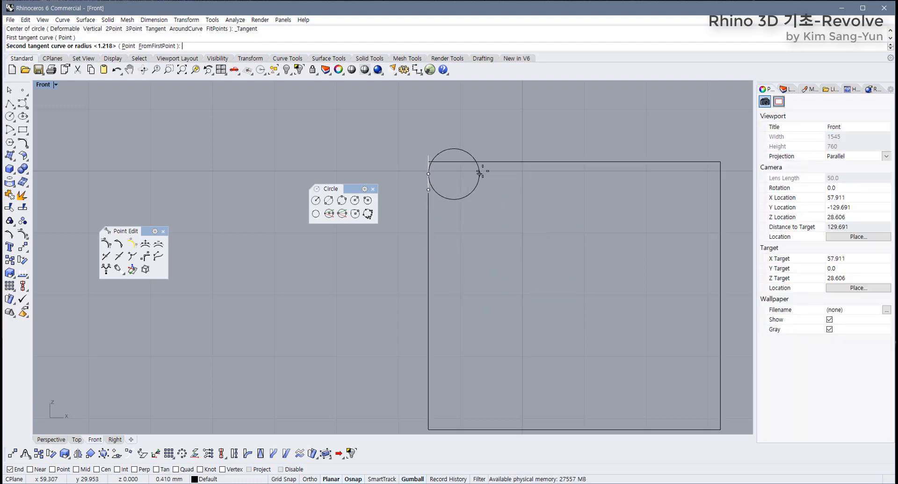
{"action": "left_click", "coordinate": [491, 163]}
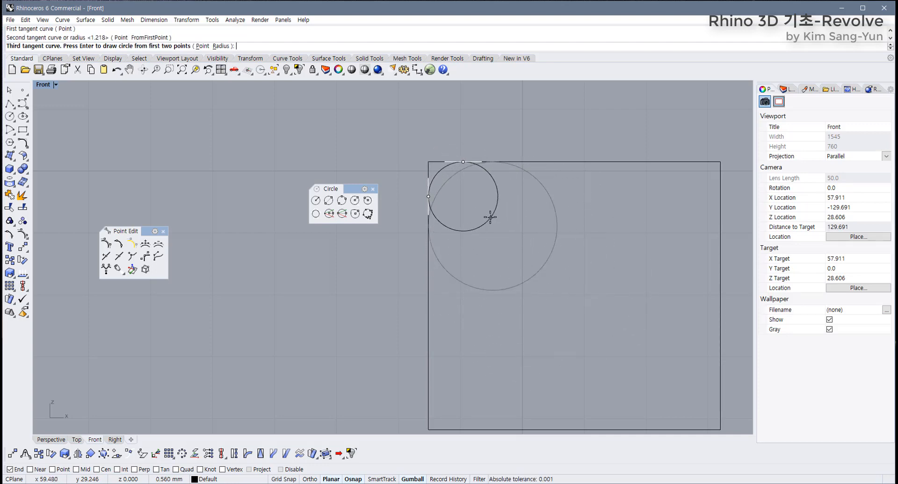
{"action": "key", "text": "Return"}
{"action": "left_click", "coordinate": [498, 231]}
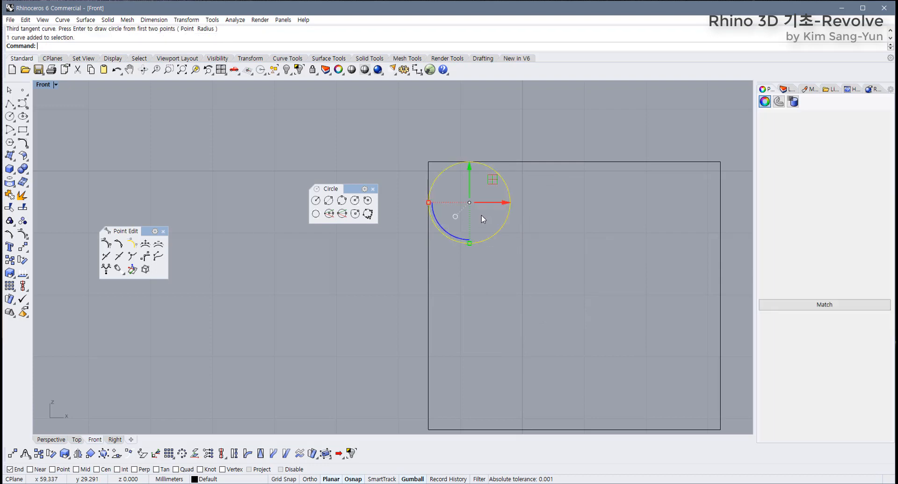
{"action": "key", "text": "Delete"}
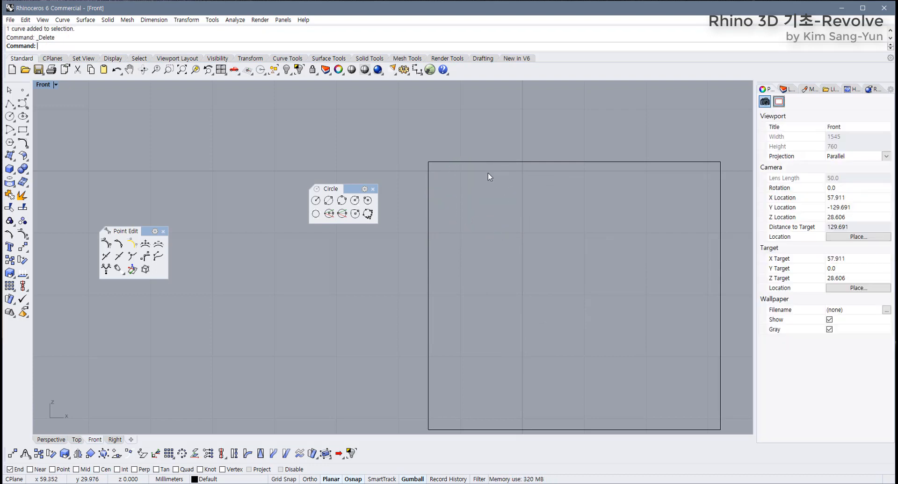
Step: Draw a circle by two tangents and a radius of 2 against the rectangle's left and upper edges, and delete it
{"action": "left_click", "coordinate": [368, 201]}
{"action": "left_click", "coordinate": [428, 210]}
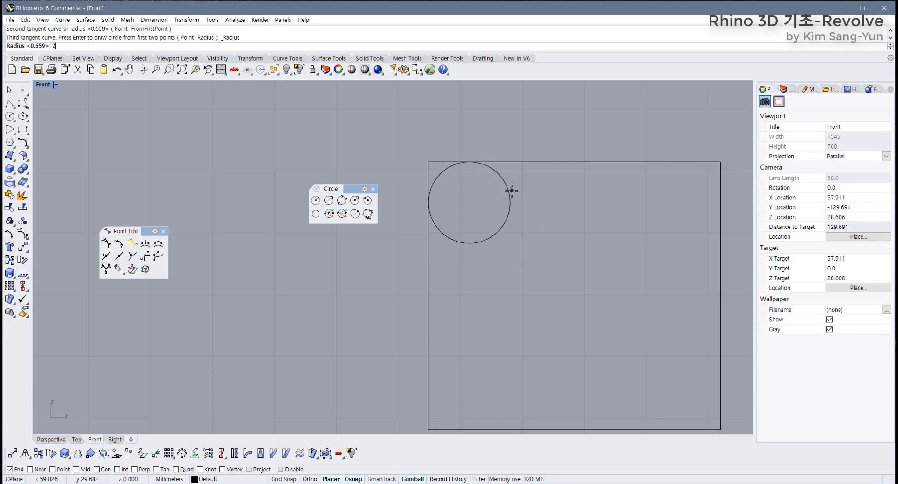
{"action": "key", "text": "Return"}
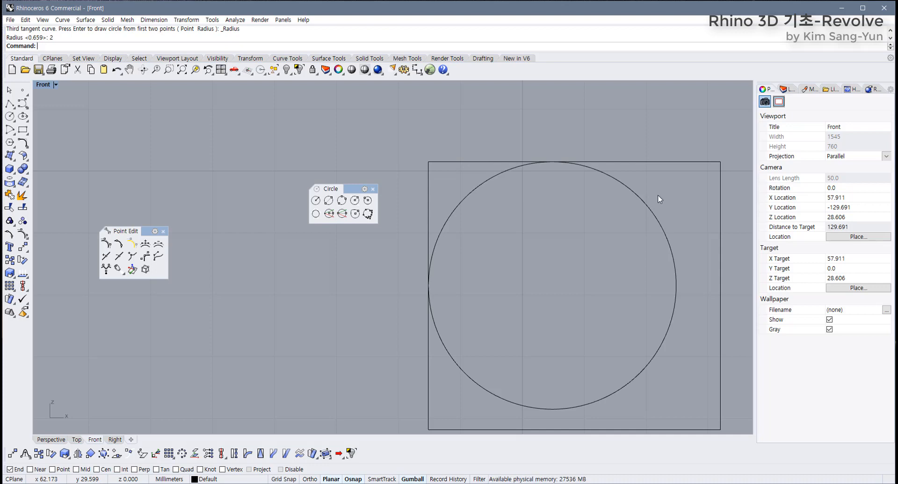
{"action": "left_click_drag", "start_coordinate": [658, 195], "coordinate": [588, 243]}
{"action": "key", "text": "Delete"}
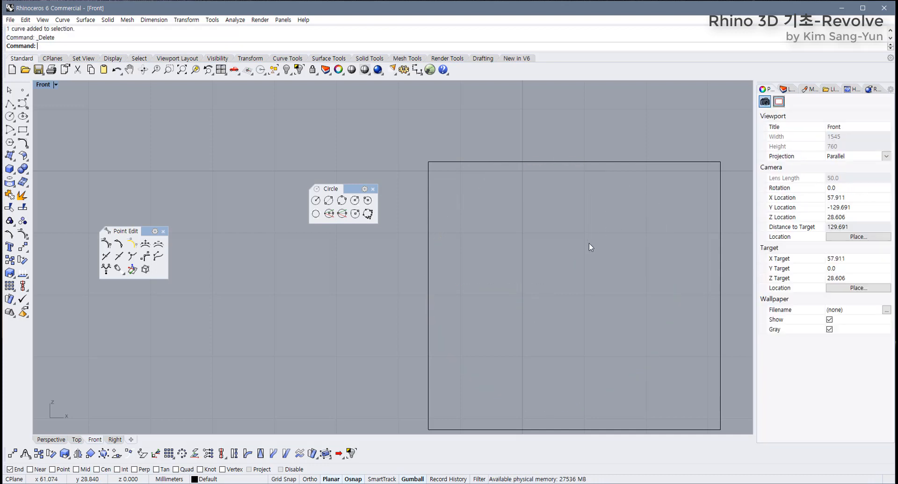
Step: Draw a circle of radius 0.5 tangent to the rectangle's left and upper edges
{"action": "left_click", "coordinate": [369, 206]}
{"action": "left_click", "coordinate": [428, 200]}
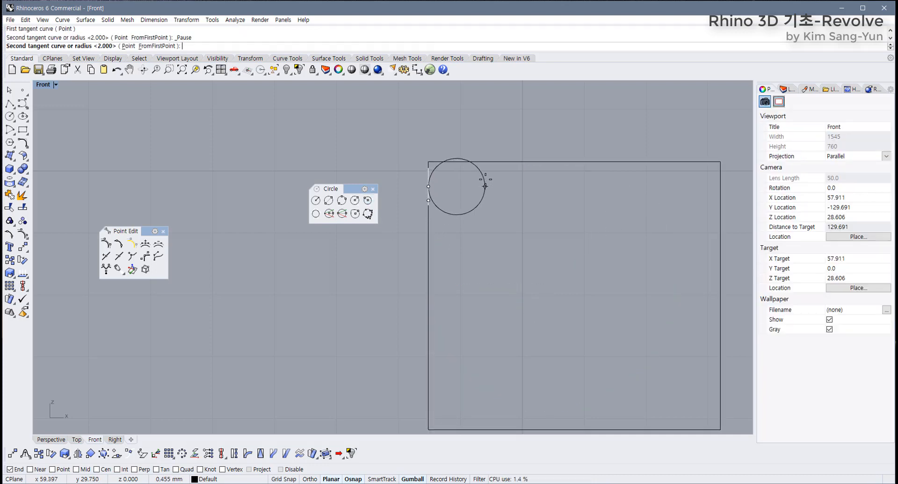
{"action": "left_click", "coordinate": [476, 161]}
{"action": "key", "text": "Return"}
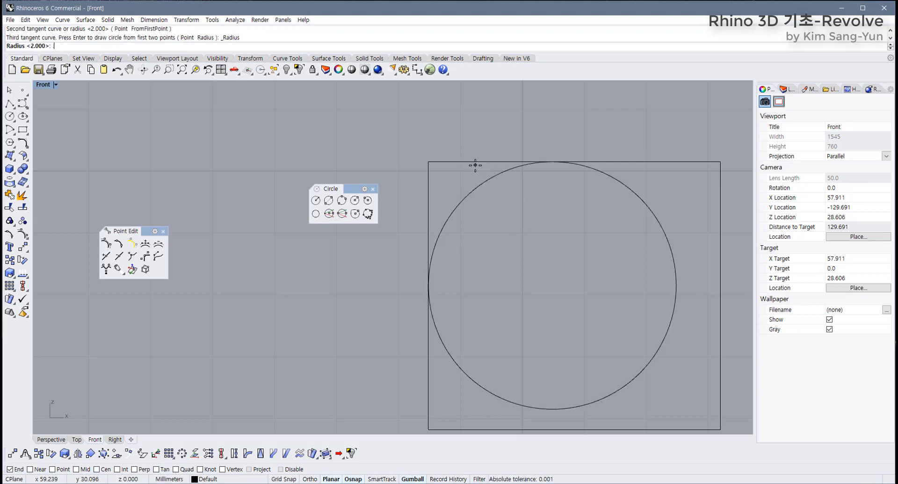
{"action": "type", "text": ".5"}
{"action": "key", "text": "Return"}
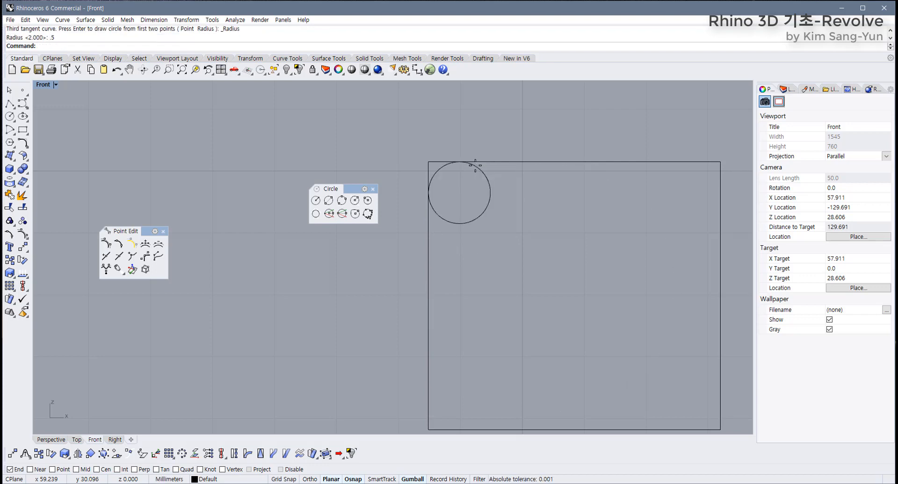
Step: Delete the rectangle together with the tangent circle inside it
{"action": "scroll", "coordinate": [464, 191], "scroll_direction": "down", "scroll_amount": 4}
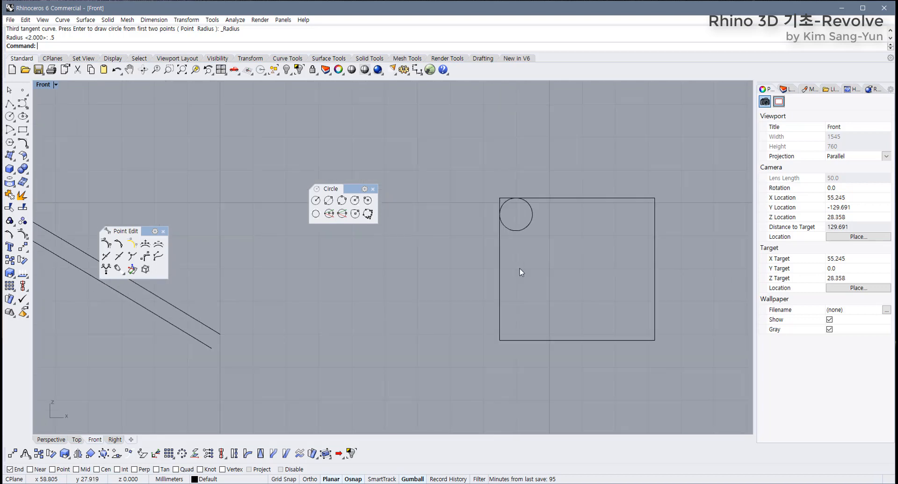
{"action": "left_click_drag", "start_coordinate": [691, 372], "coordinate": [473, 156]}
{"action": "key", "text": "Delete"}
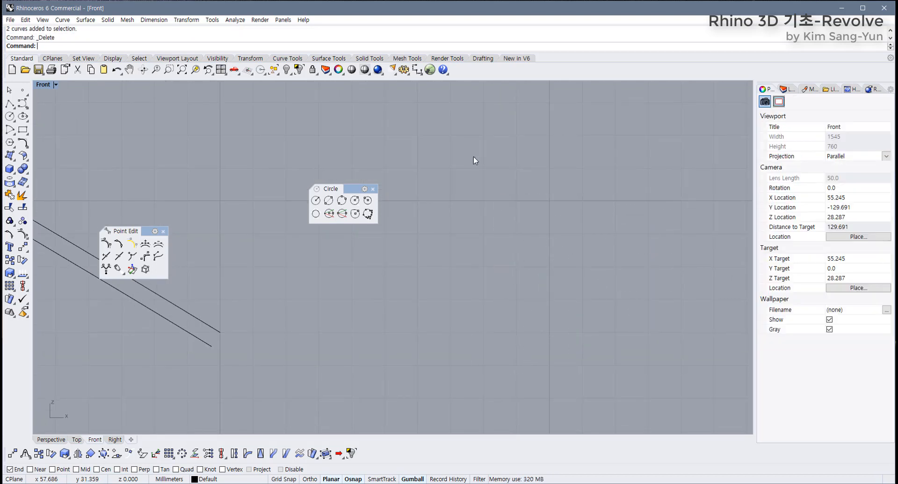
Step: Draw a circle of about 0.25 mm radius from two tangent picks on the parallel slanted lines near their open end
{"action": "right_click_drag", "start_coordinate": [262, 293], "coordinate": [309, 277]}
{"action": "left_click_drag", "start_coordinate": [352, 189], "coordinate": [490, 149]}
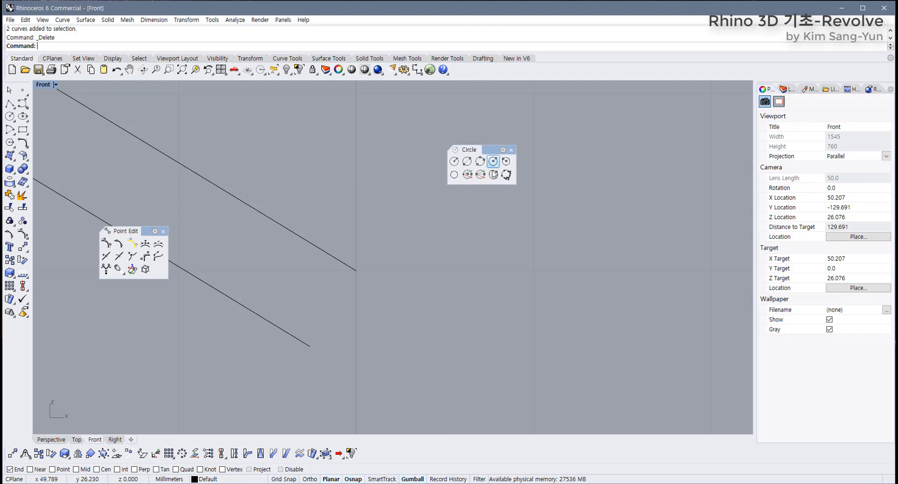
{"action": "left_click", "coordinate": [455, 175]}
{"action": "left_click", "coordinate": [321, 252]}
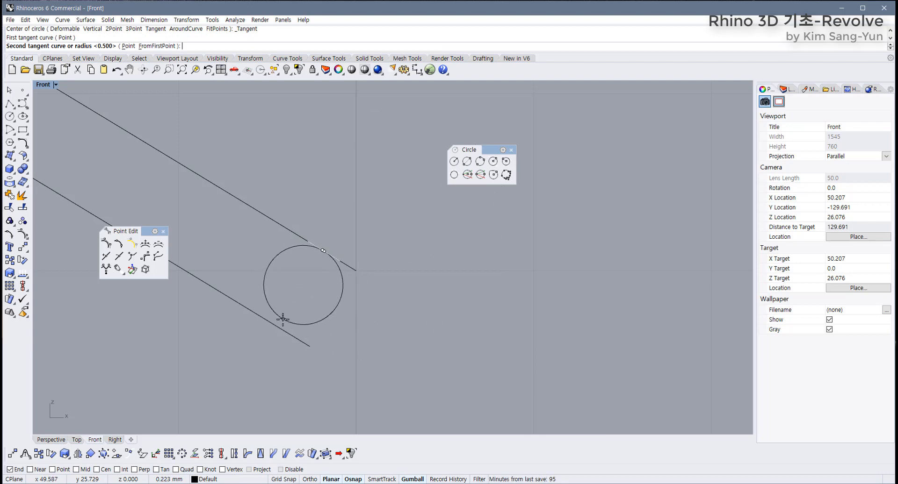
{"action": "left_click", "coordinate": [282, 328]}
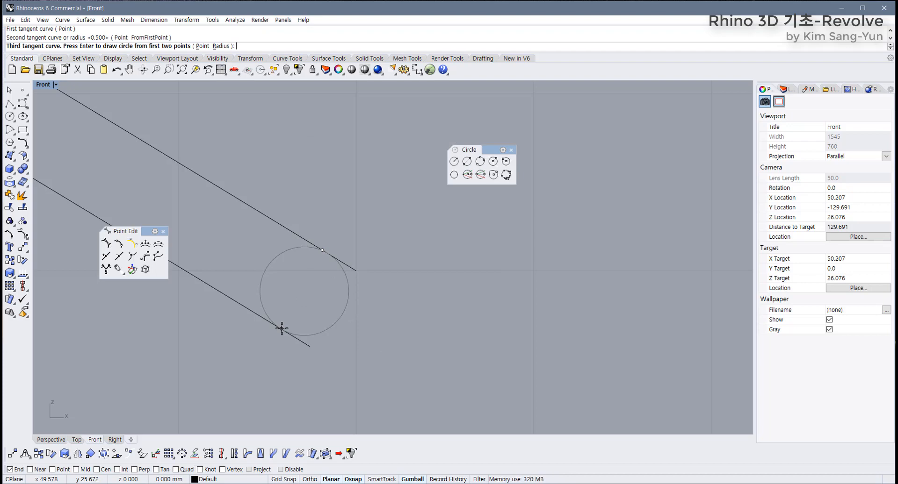
{"action": "key", "text": "Return"}
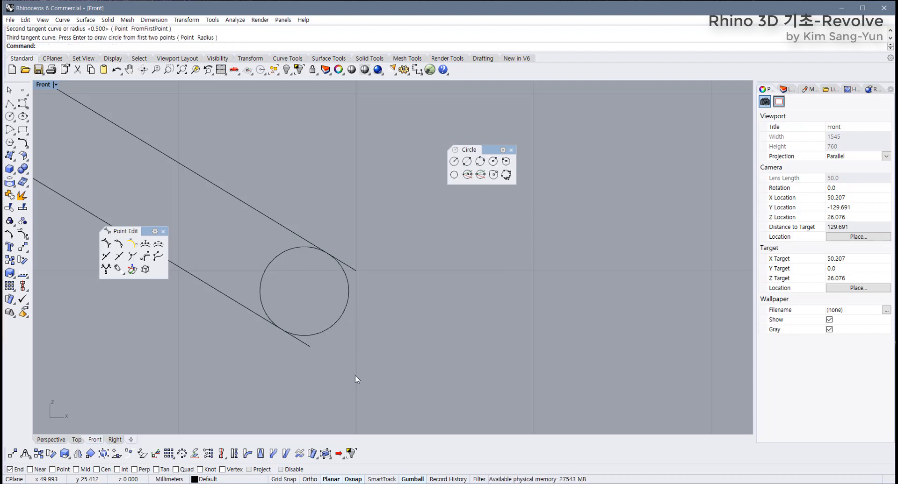
Step: Delete the circle between the two slanted lines
{"action": "right_click_drag", "start_coordinate": [294, 371], "coordinate": [405, 366]}
{"action": "scroll", "coordinate": [405, 368], "scroll_direction": "down", "scroll_amount": 8}
{"action": "scroll", "coordinate": [444, 376], "scroll_direction": "down", "scroll_amount": 6}
{"action": "left_click_drag", "start_coordinate": [447, 384], "coordinate": [409, 325]}
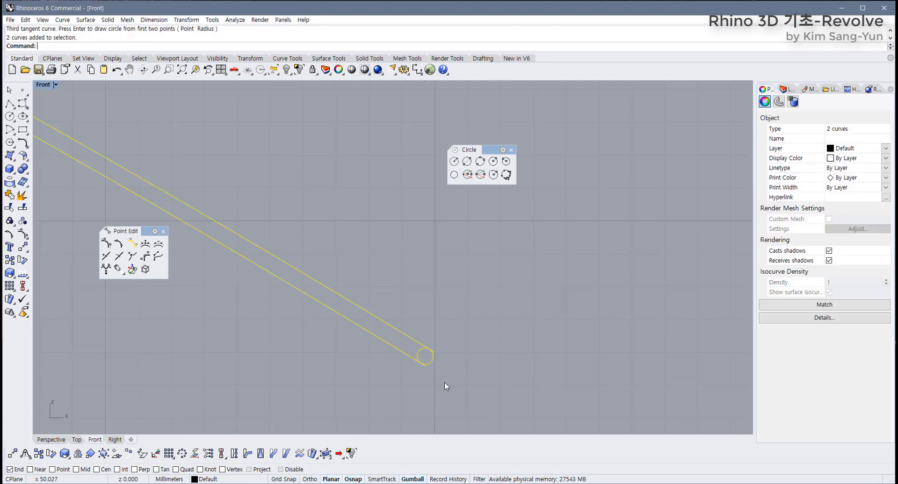
{"action": "scroll", "coordinate": [435, 373], "scroll_direction": "up", "scroll_amount": 8}
{"action": "left_click", "coordinate": [459, 316]}
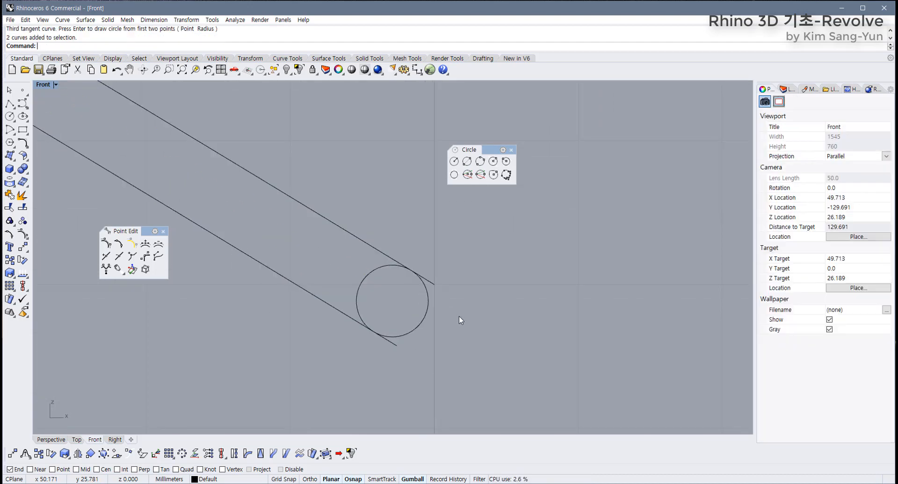
{"action": "left_click_drag", "start_coordinate": [419, 312], "coordinate": [419, 312]}
{"action": "key", "text": "Delete"}
Step: Draw a circle from only two tangents, one on each slanted line, just inside their open end
{"action": "scroll", "coordinate": [423, 308], "scroll_direction": "up", "scroll_amount": 3}
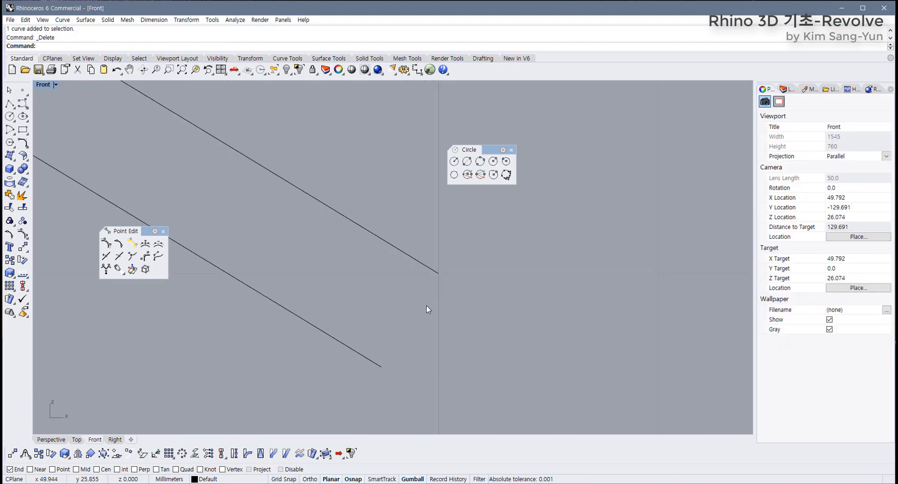
{"action": "left_click", "coordinate": [454, 176]}
{"action": "left_click", "coordinate": [379, 233]}
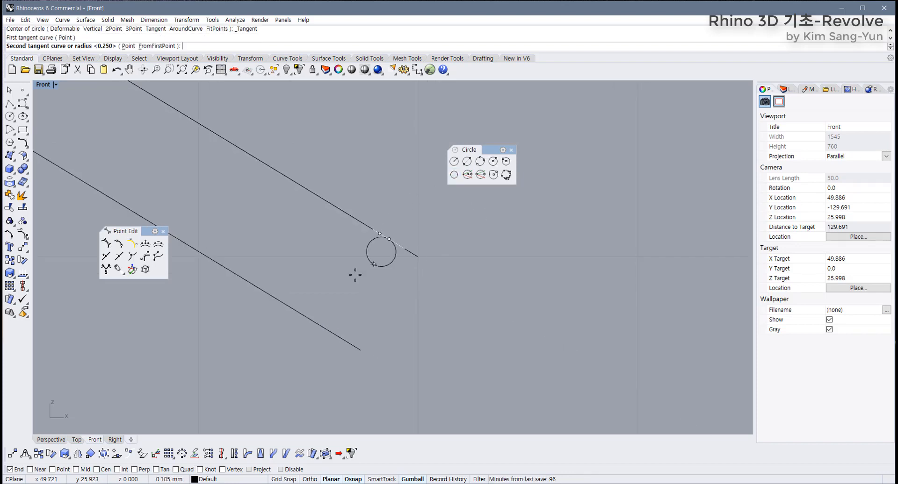
{"action": "left_click", "coordinate": [325, 329]}
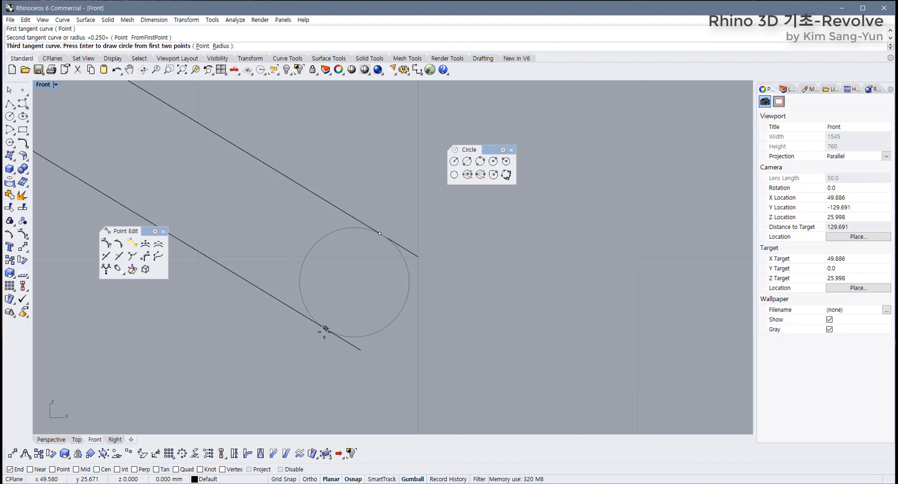
{"action": "key", "text": "Return"}
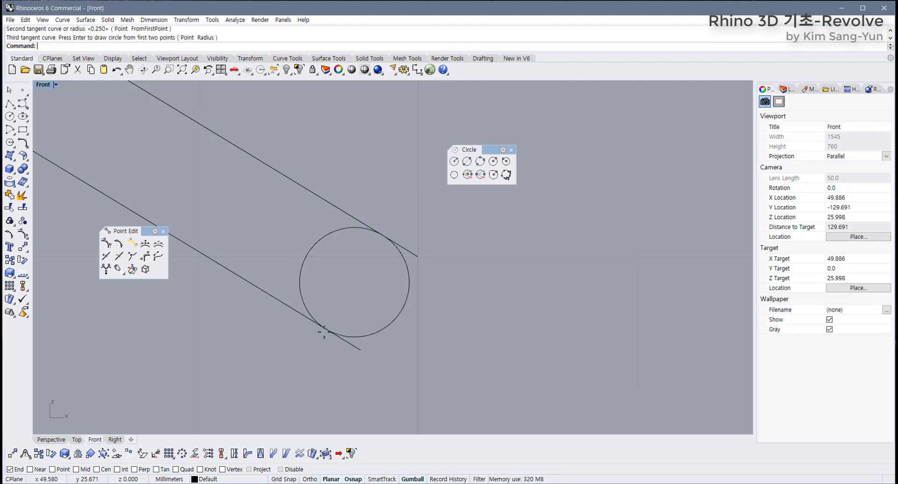
Step: Trim the slanted lines' overshooting ends and the circle's inner arc against each other, leaving a rounded end; close the Point Edit toolbar
{"action": "scroll", "coordinate": [326, 330], "scroll_direction": "down", "scroll_amount": 5}
{"action": "left_click_drag", "start_coordinate": [413, 380], "coordinate": [305, 249]}
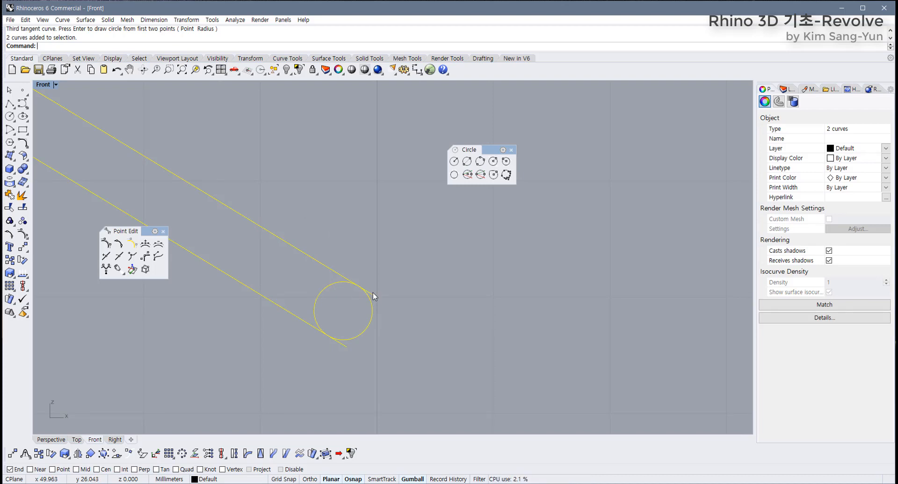
{"action": "left_click", "coordinate": [162, 232]}
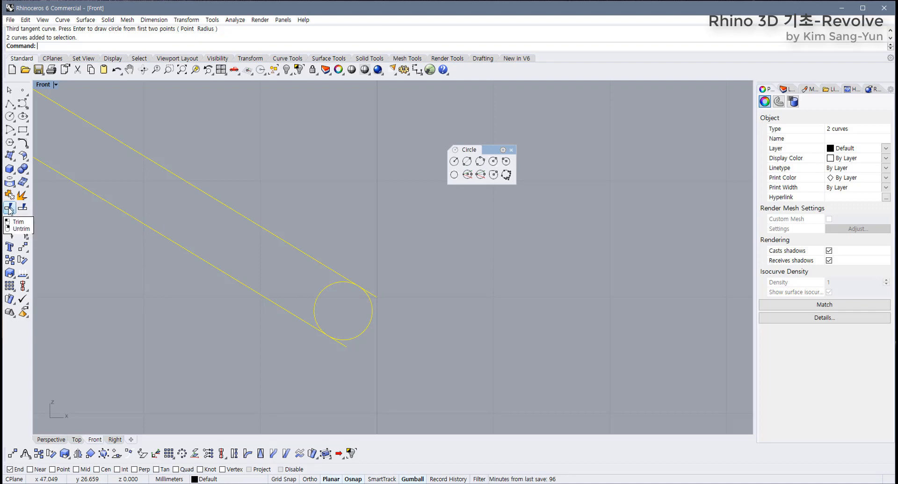
{"action": "left_click", "coordinate": [287, 327]}
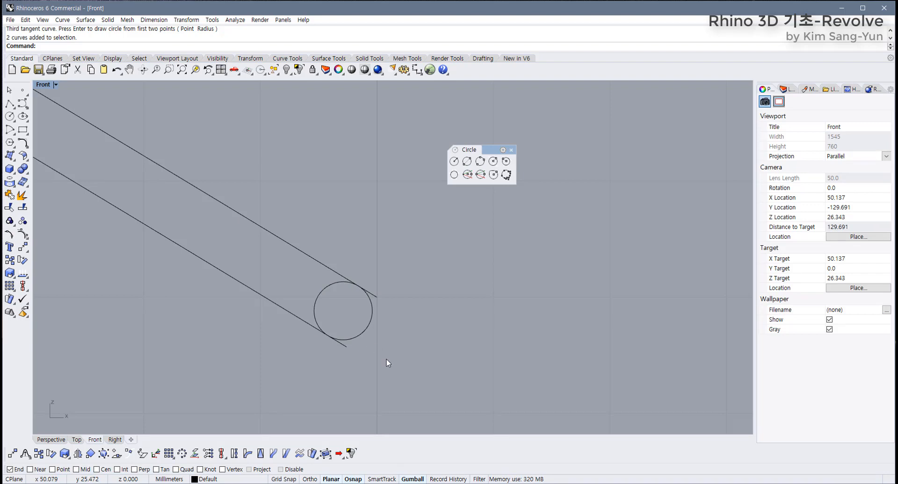
{"action": "left_click_drag", "start_coordinate": [401, 371], "coordinate": [279, 257]}
{"action": "left_click_drag", "start_coordinate": [407, 256], "coordinate": [265, 372]}
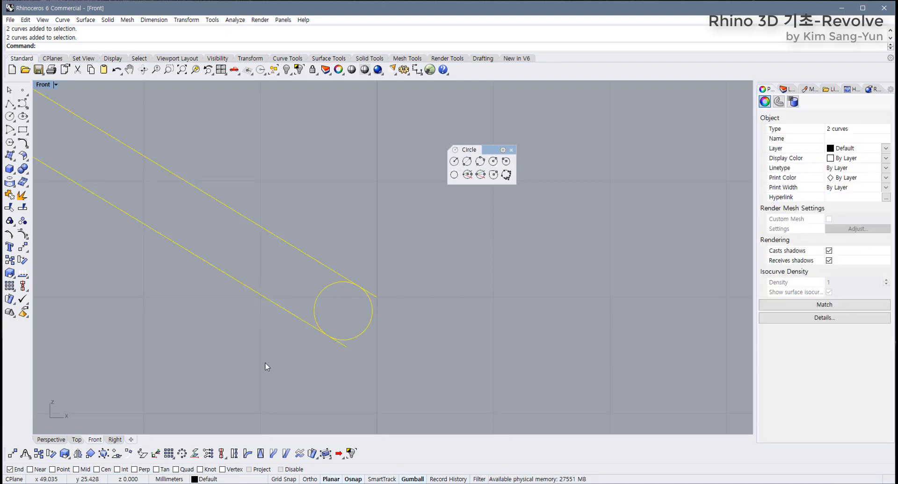
{"action": "left_click", "coordinate": [9, 208]}
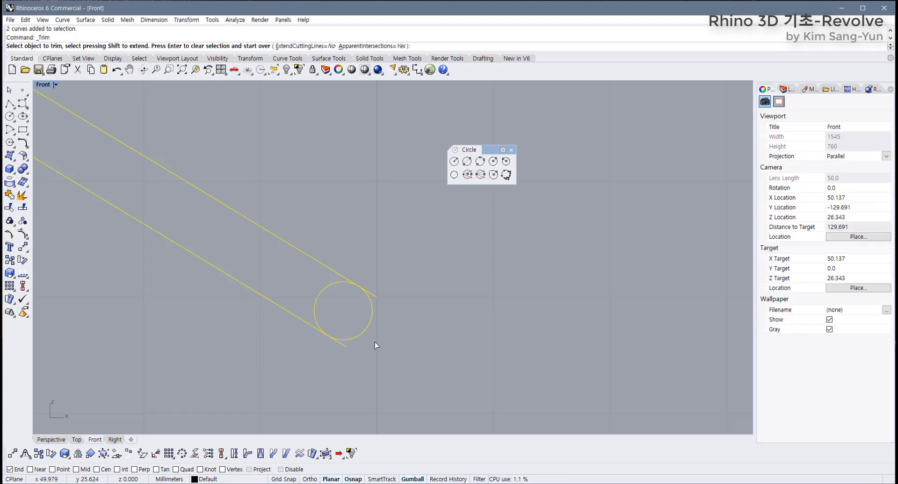
{"action": "left_click", "coordinate": [346, 349]}
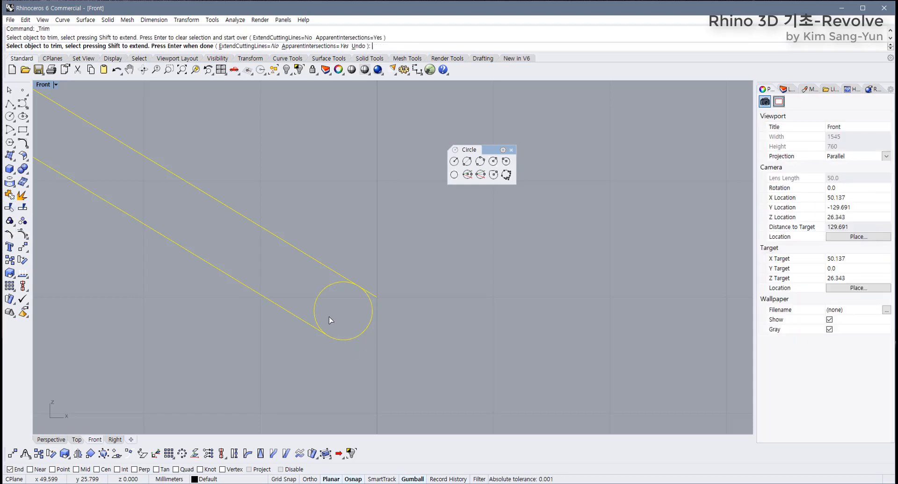
{"action": "left_click", "coordinate": [322, 296]}
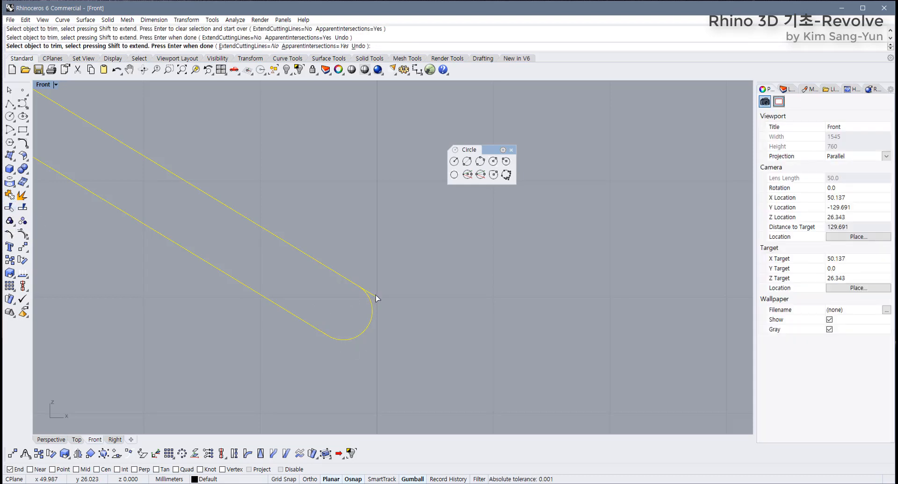
{"action": "key", "text": "Return"}
Step: Join the rounded end arc and the slanted lines into one closed curve
{"action": "left_click", "coordinate": [410, 332]}
{"action": "left_click", "coordinate": [372, 324]}
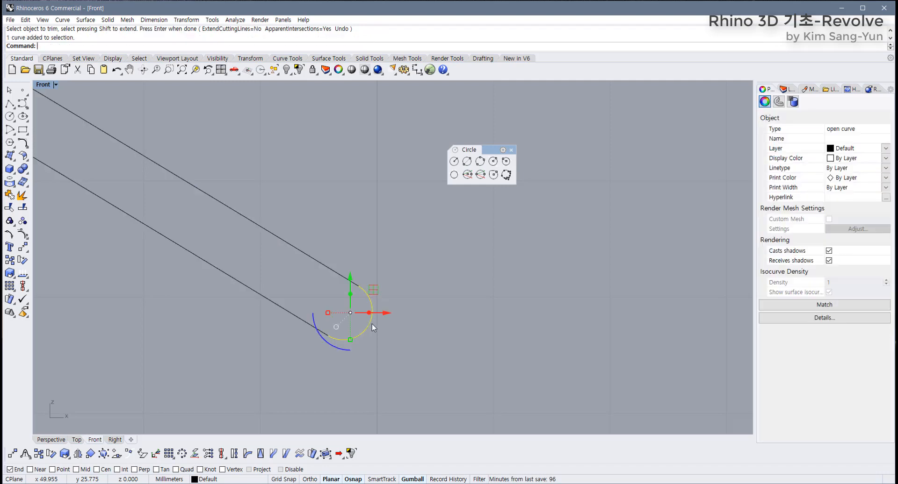
{"action": "left_click", "coordinate": [408, 335]}
{"action": "left_click", "coordinate": [350, 279]}
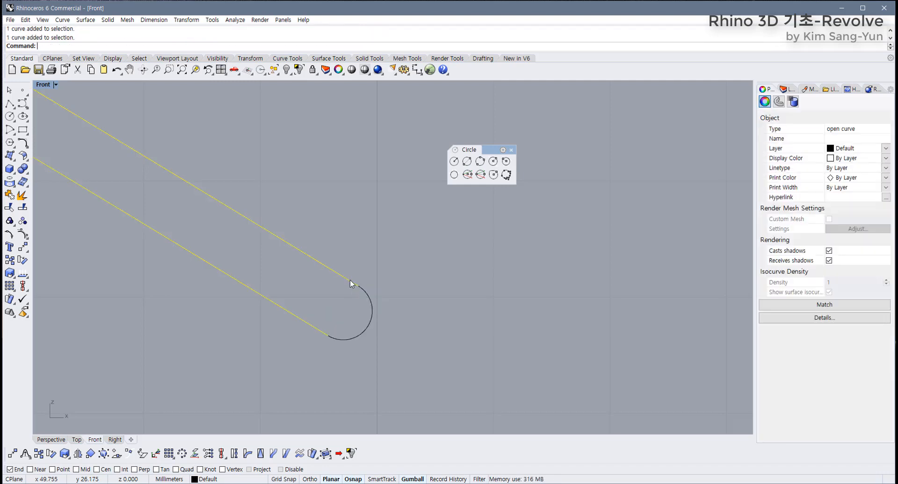
{"action": "left_click", "coordinate": [394, 281]}
{"action": "left_click_drag", "start_coordinate": [392, 277], "coordinate": [274, 389]}
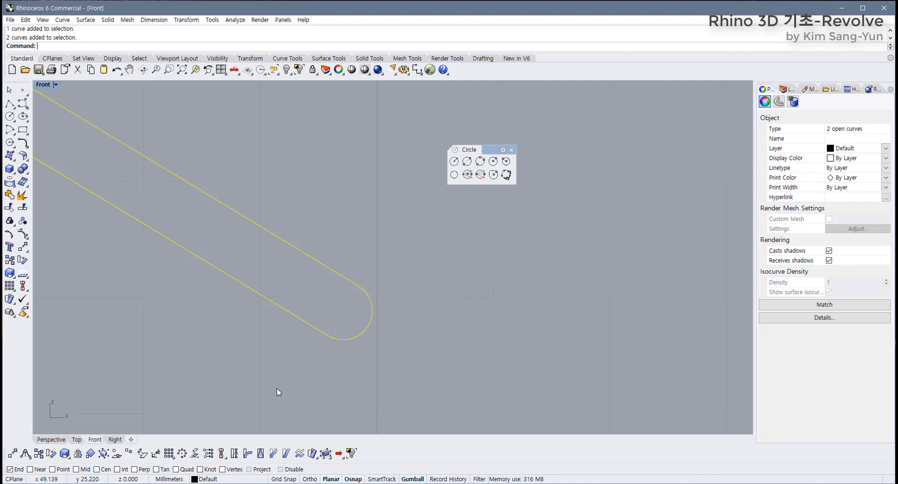
{"action": "key", "text": "ctrl+j"}
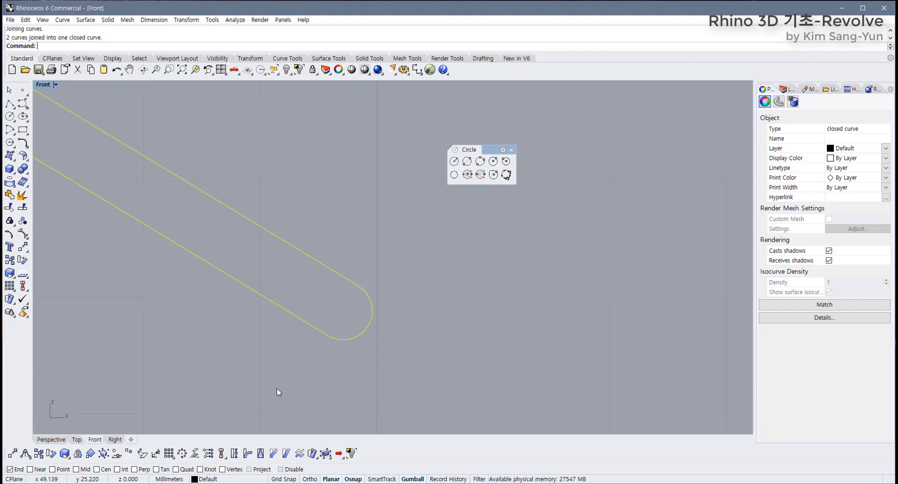
Step: Turn off the control points on the upper profile curve
{"action": "scroll", "coordinate": [277, 389], "scroll_direction": "down", "scroll_amount": 20}
{"action": "right_click_drag", "start_coordinate": [211, 383], "coordinate": [359, 363]}
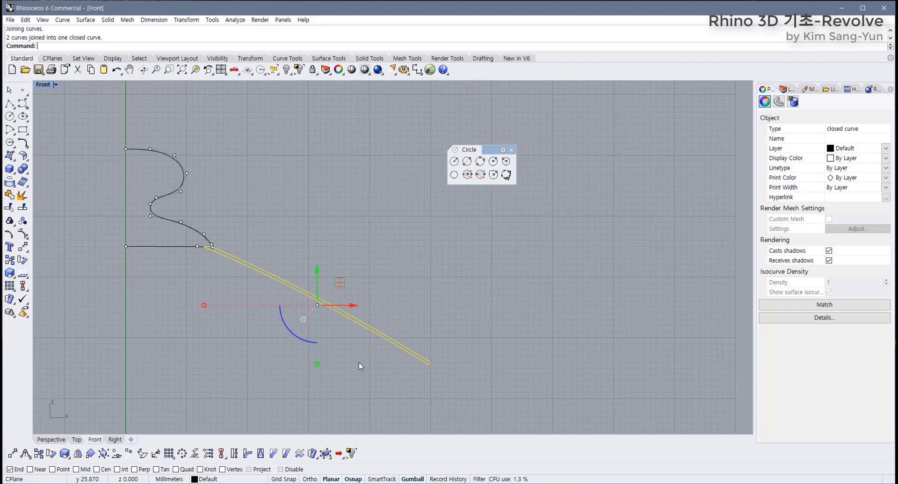
{"action": "key", "text": "F11"}
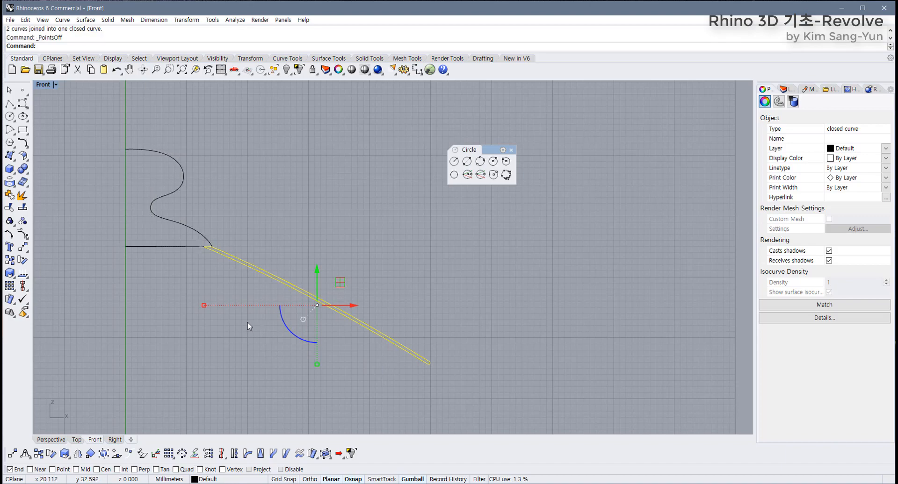
Step: Revolve both Front-view profile curves 360 degrees about the vertical axis through the upper profile's top end, with start angle 0 and Deformable set to No
{"action": "right_click_drag", "start_coordinate": [248, 323], "coordinate": [298, 320]}
{"action": "left_click", "coordinate": [272, 262]}
{"action": "scroll", "coordinate": [274, 264], "scroll_direction": "up", "scroll_amount": 4}
{"action": "left_click_drag", "start_coordinate": [264, 226], "coordinate": [192, 268]}
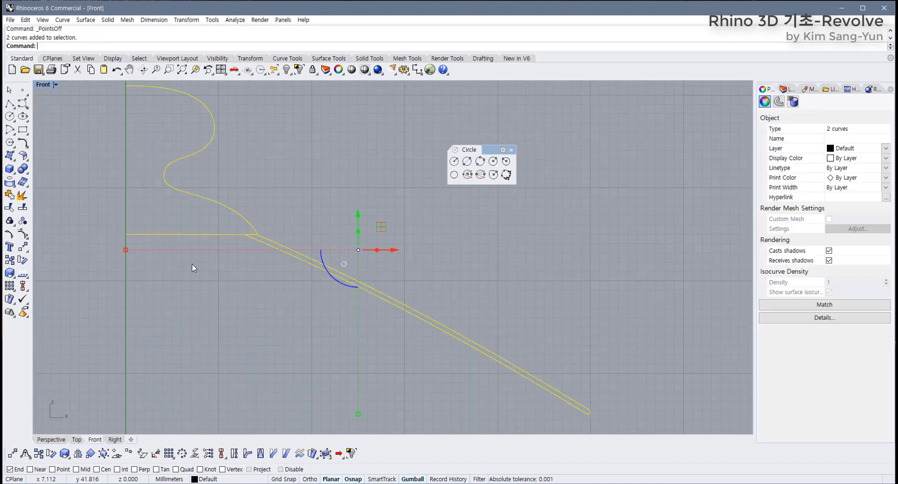
{"action": "scroll", "coordinate": [222, 311], "scroll_direction": "down", "scroll_amount": 8}
{"action": "right_click_drag", "start_coordinate": [224, 320], "coordinate": [244, 304]}
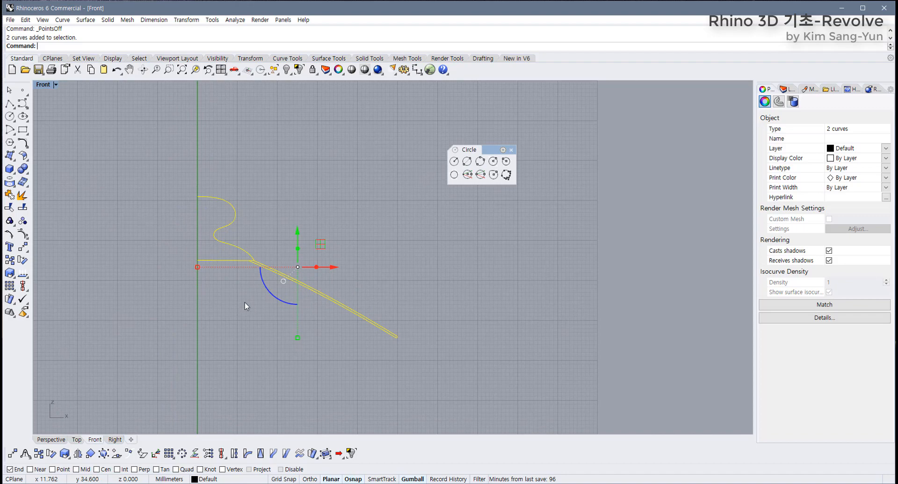
{"action": "left_click", "coordinate": [328, 59]}
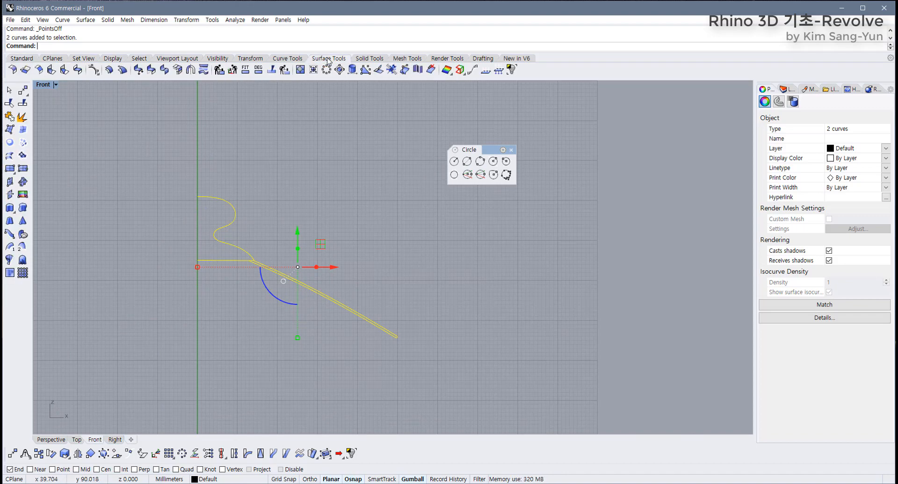
{"action": "left_click", "coordinate": [9, 260]}
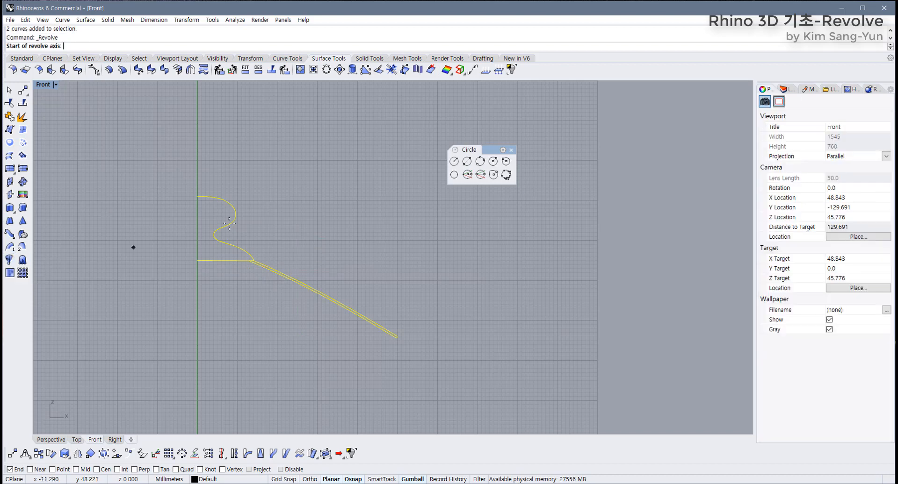
{"action": "left_click", "coordinate": [198, 196]}
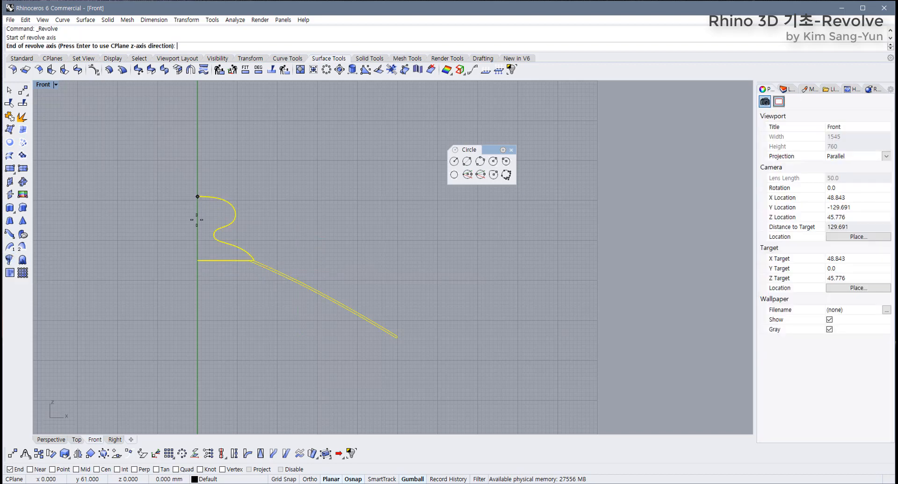
{"action": "left_click", "coordinate": [197, 283]}
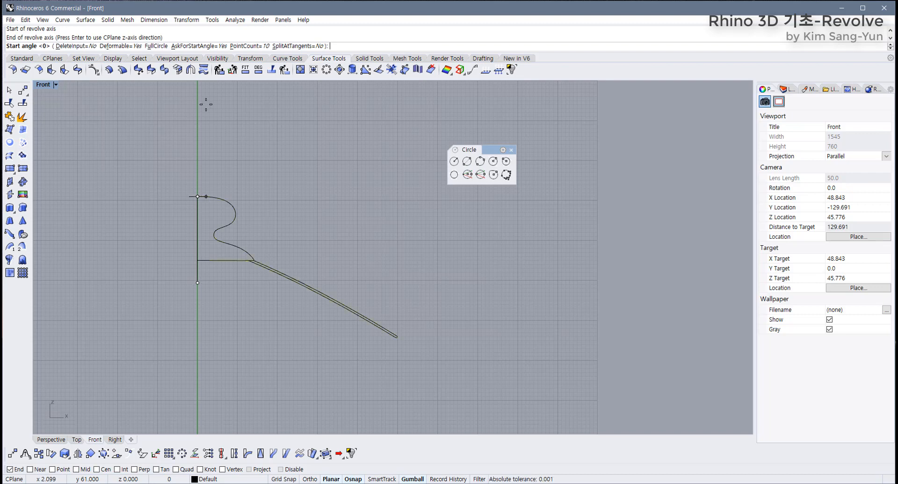
{"action": "left_click", "coordinate": [129, 49]}
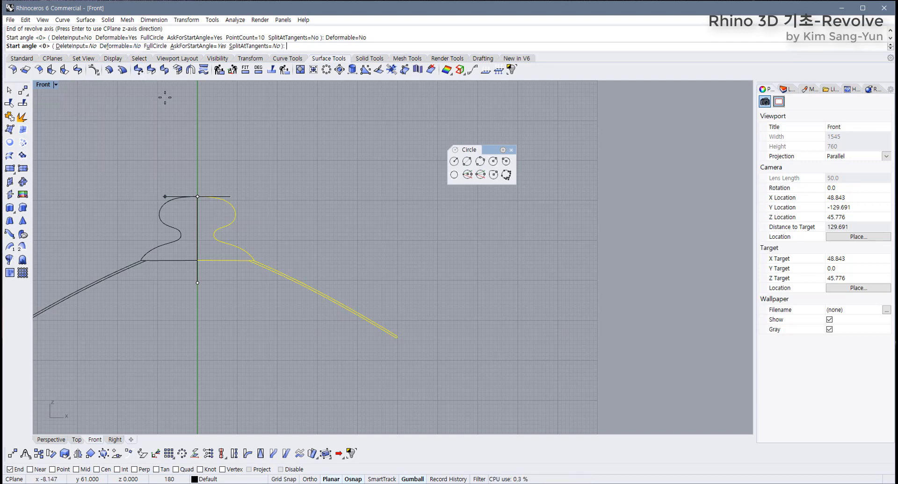
{"action": "key", "text": "Return"}
{"action": "key", "text": "Escape"}
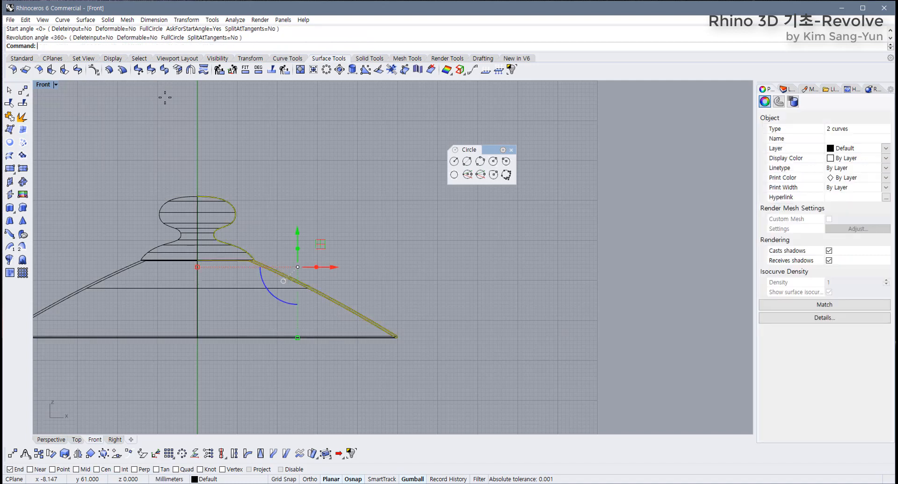
{"action": "key", "text": "Escape"}
Step: Maximize the Perspective viewport on the revolved lid and select the knob surface
{"action": "double_click", "coordinate": [43, 85]}
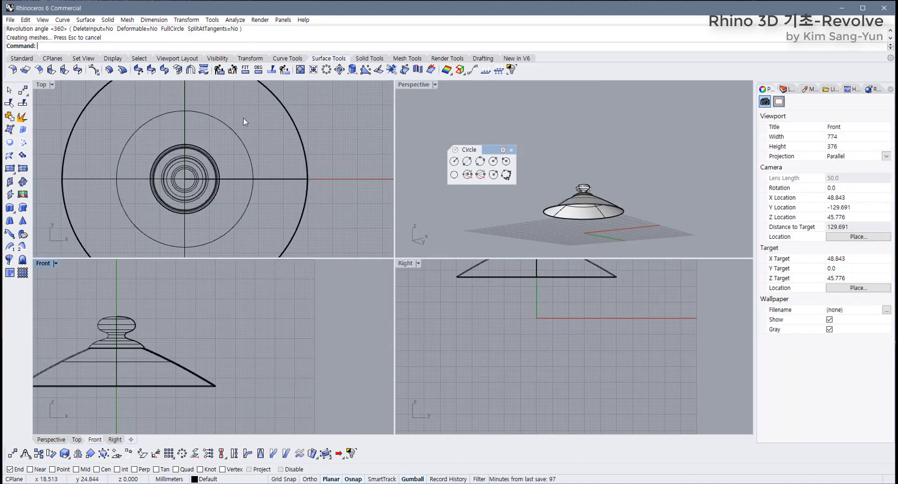
{"action": "double_click", "coordinate": [413, 84]}
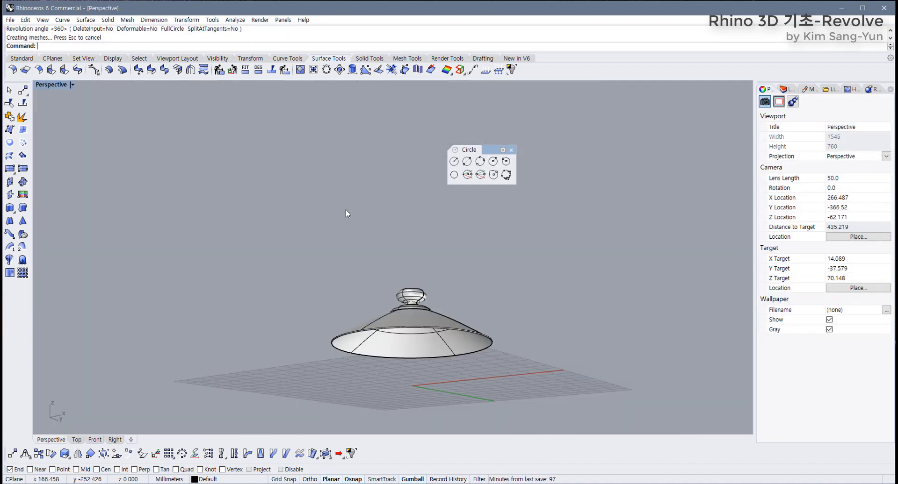
{"action": "right_click_drag", "start_coordinate": [346, 210], "coordinate": [306, 290]}
{"action": "scroll", "coordinate": [334, 191], "scroll_direction": "up", "scroll_amount": 5}
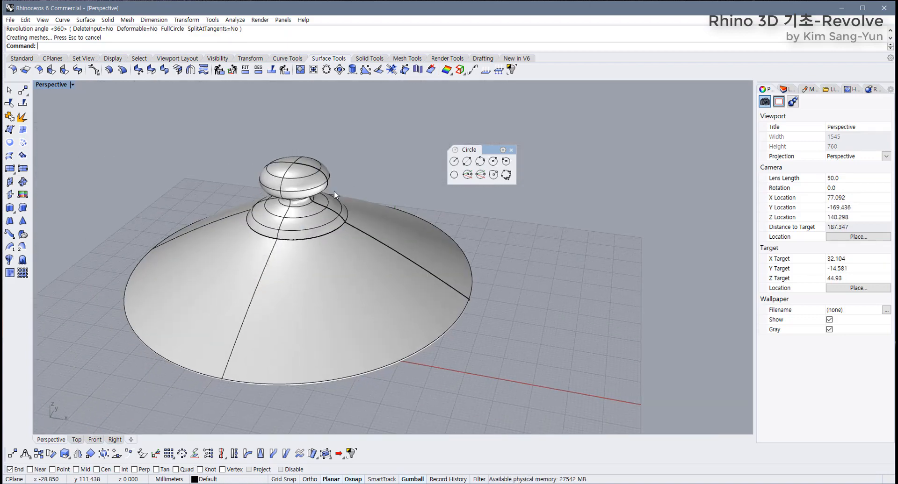
{"action": "left_click", "coordinate": [306, 213]}
{"action": "scroll", "coordinate": [306, 214], "scroll_direction": "down", "scroll_amount": 4}
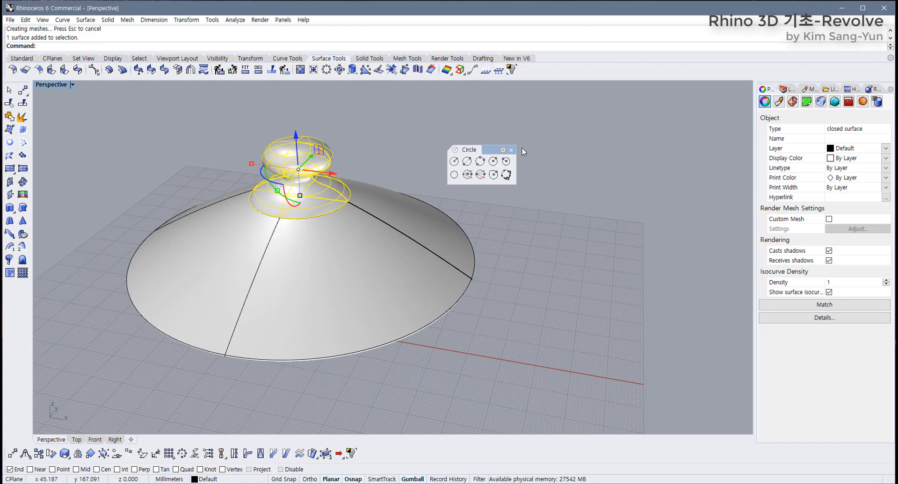
Step: Close the floating Circle toolbar and set the Perspective viewport's display mode to Rendered
{"action": "left_click", "coordinate": [511, 149]}
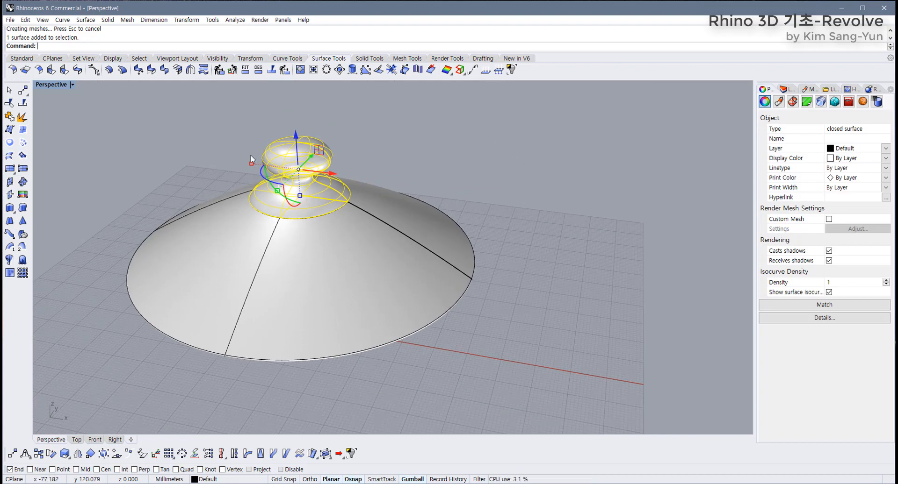
{"action": "left_click", "coordinate": [72, 84]}
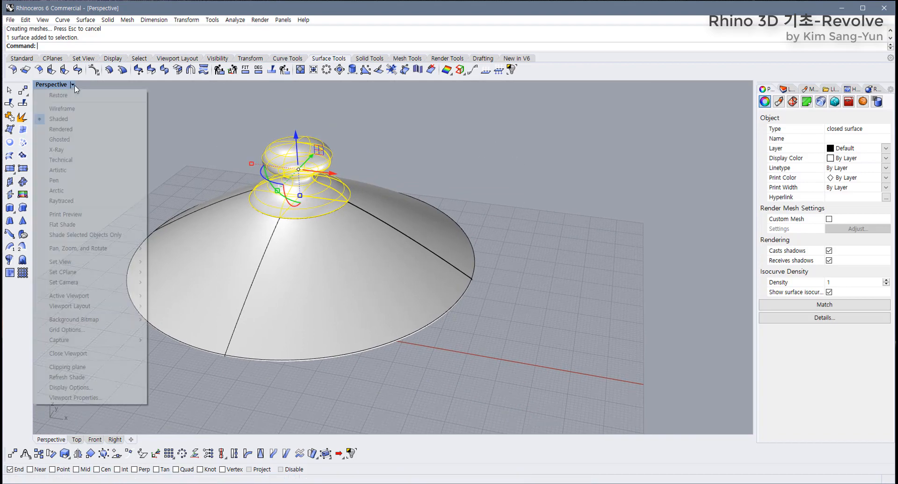
{"action": "left_click", "coordinate": [74, 134]}
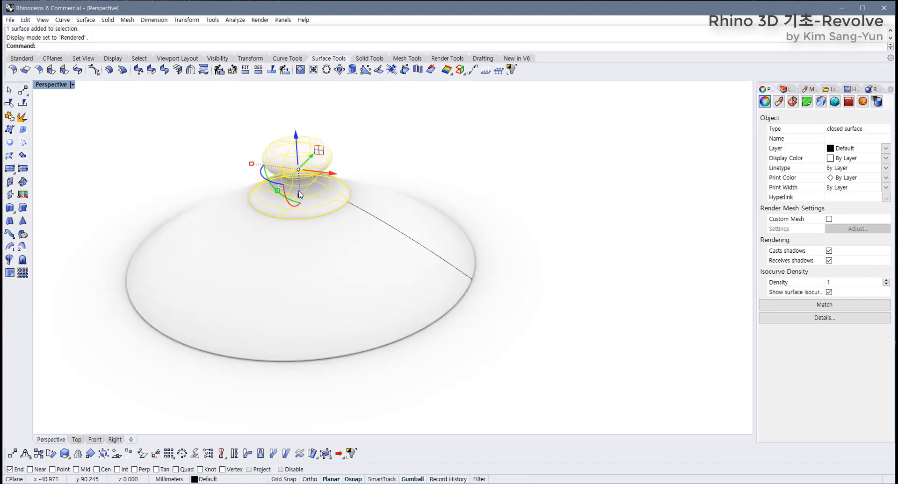
Step: Assign a new Plastic material to the lid's knob
{"action": "right_click_drag", "start_coordinate": [338, 236], "coordinate": [341, 221]}
{"action": "left_click", "coordinate": [357, 198]}
{"action": "left_click", "coordinate": [308, 222]}
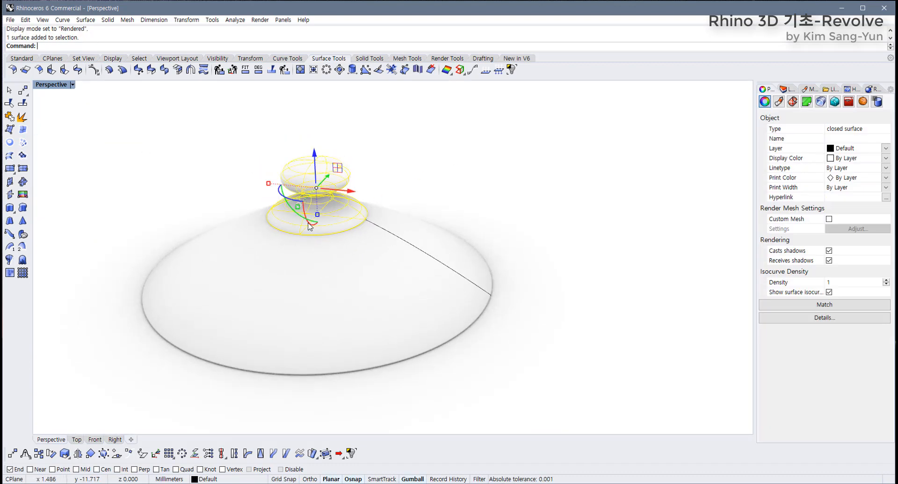
{"action": "left_click", "coordinate": [778, 101]}
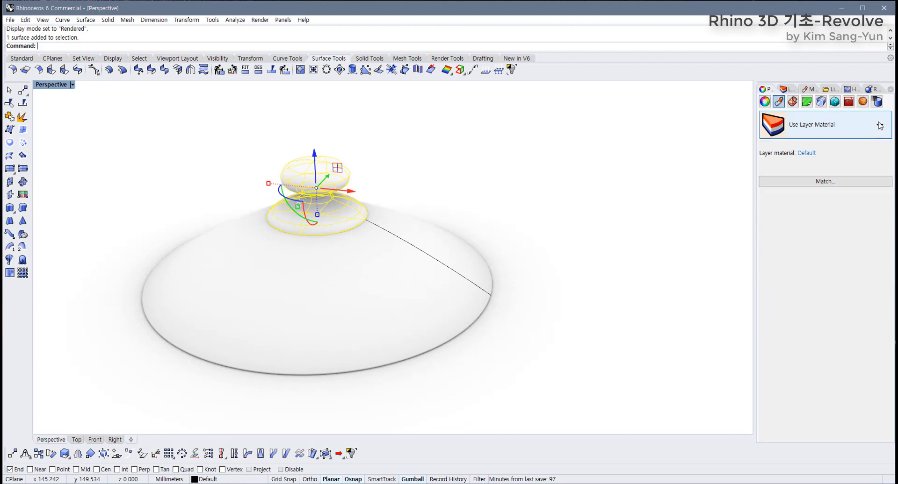
{"action": "left_click", "coordinate": [879, 126]}
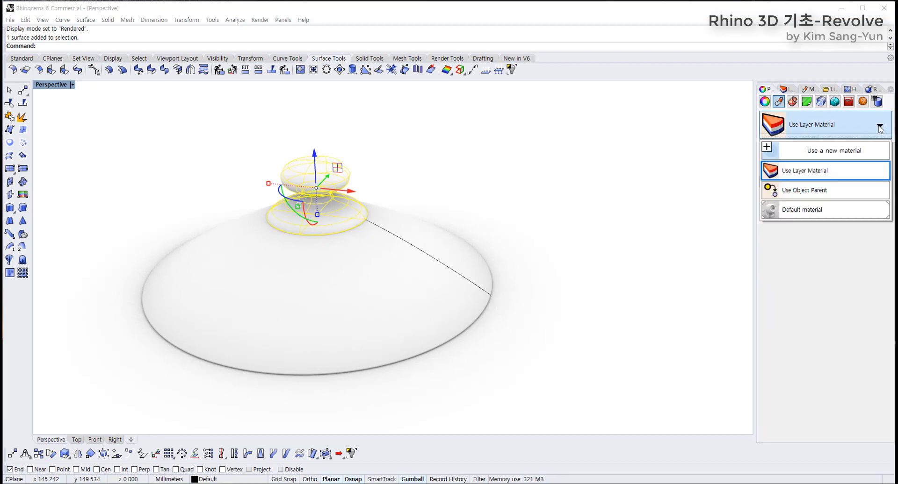
{"action": "left_click", "coordinate": [853, 157]}
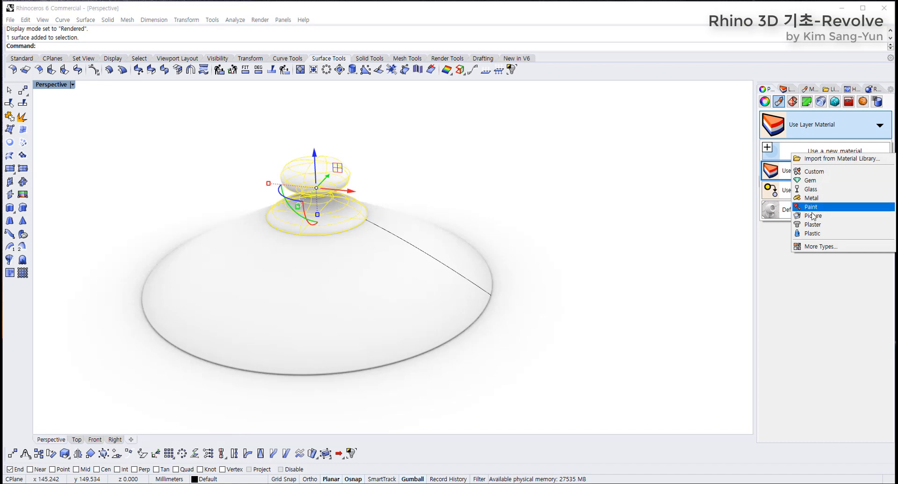
{"action": "left_click", "coordinate": [825, 234]}
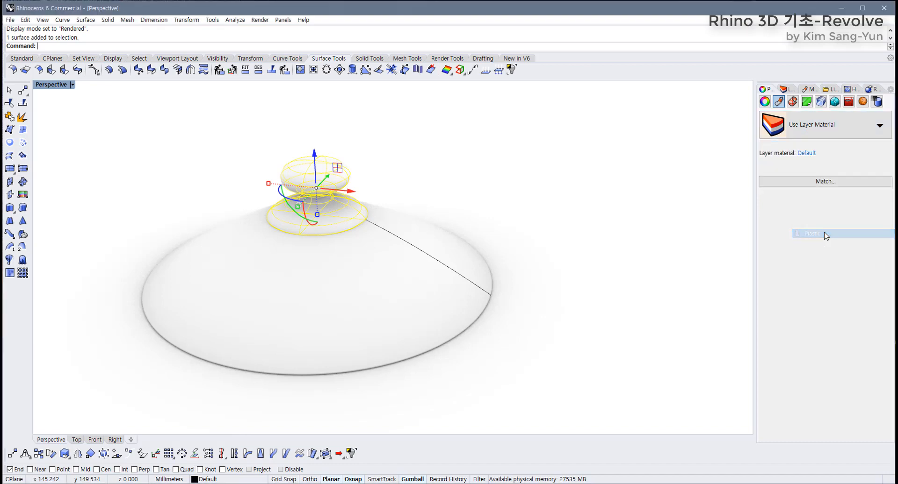
Step: Set the knob's Plastic material color to black and deselect the knob
{"action": "left_click", "coordinate": [832, 231]}
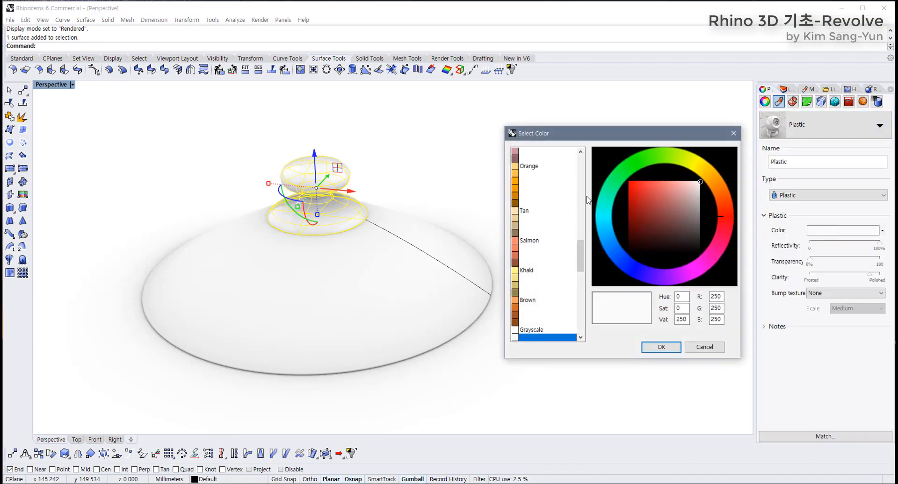
{"action": "left_click_drag", "start_coordinate": [689, 250], "coordinate": [705, 257]}
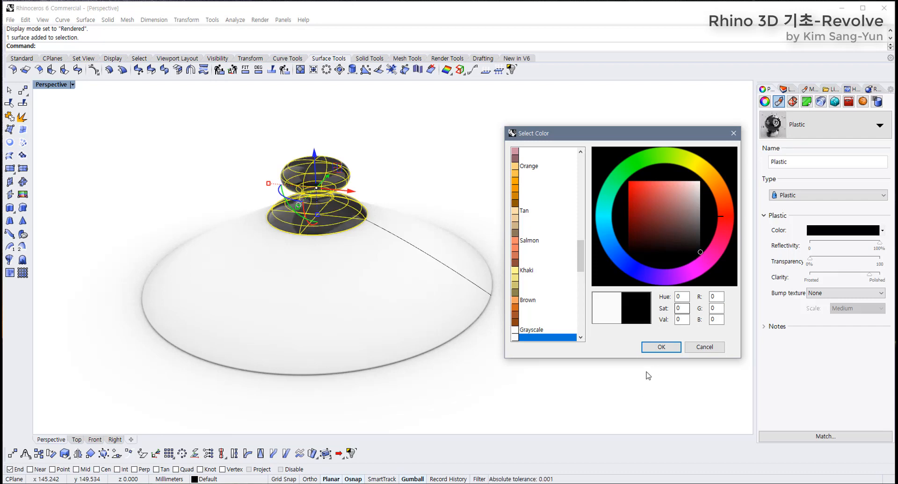
{"action": "left_click", "coordinate": [661, 347]}
{"action": "left_click", "coordinate": [651, 343]}
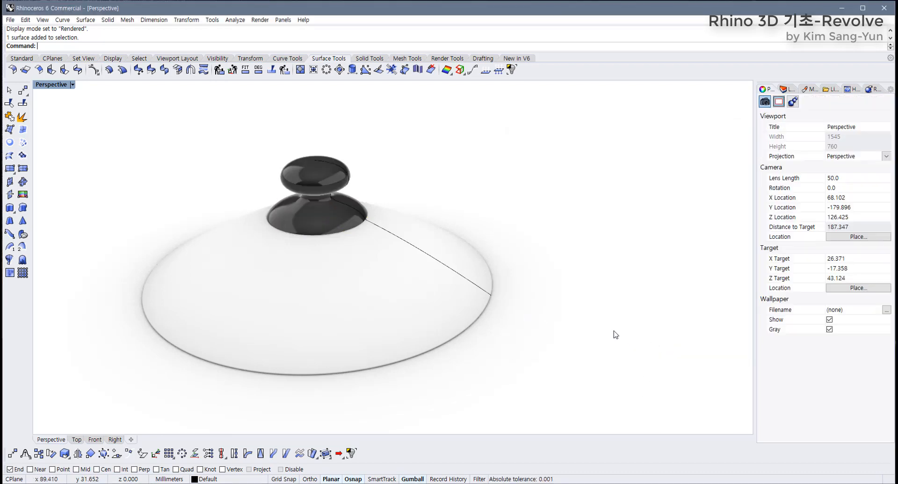
Step: Assign a new Glass material to the wide sloping body of the lid
{"action": "right_click_drag", "start_coordinate": [613, 333], "coordinate": [338, 244]}
{"action": "scroll", "coordinate": [338, 244], "scroll_direction": "up", "scroll_amount": 3}
{"action": "scroll", "coordinate": [351, 286], "scroll_direction": "down", "scroll_amount": 5}
{"action": "right_click_drag", "start_coordinate": [362, 288], "coordinate": [435, 310]}
{"action": "left_click", "coordinate": [369, 292]}
{"action": "left_click", "coordinate": [842, 130]}
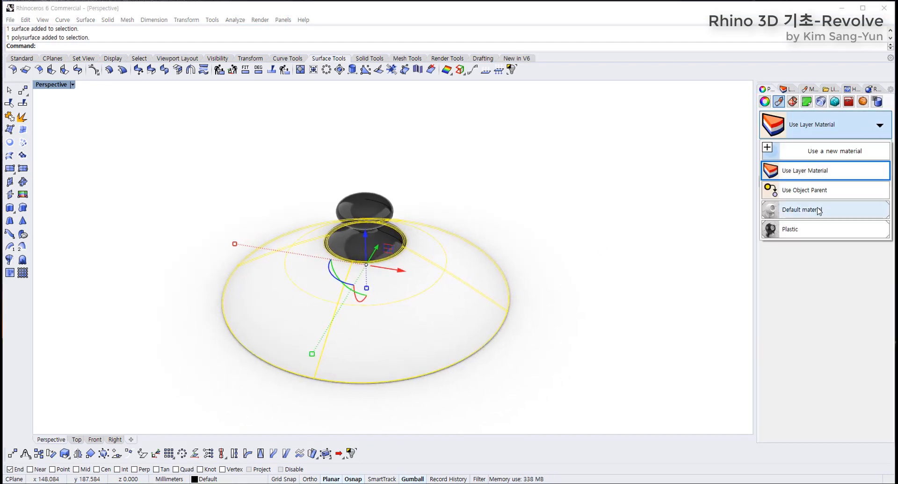
{"action": "left_click", "coordinate": [842, 152]}
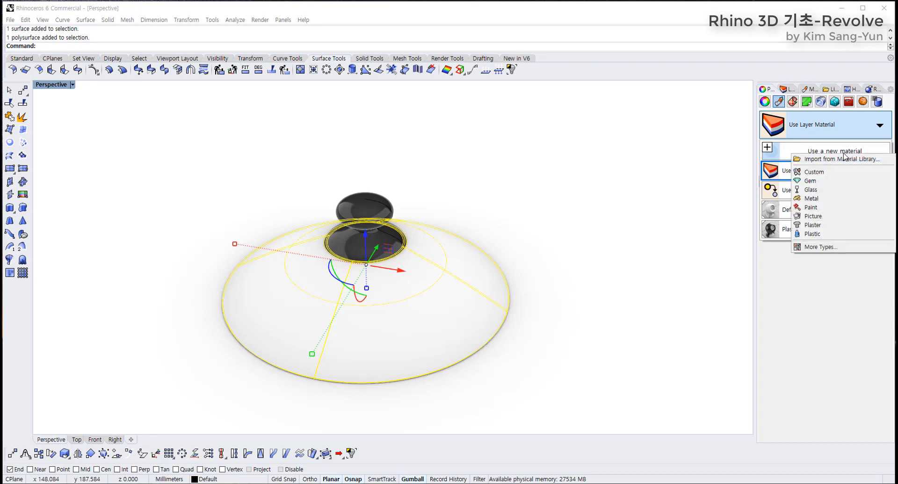
{"action": "left_click", "coordinate": [822, 190]}
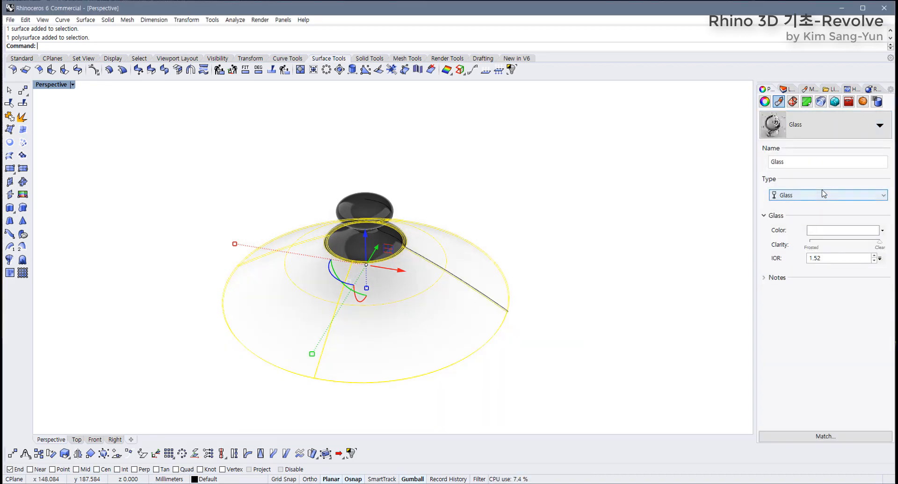
{"action": "left_click", "coordinate": [505, 272]}
{"action": "right_click_drag", "start_coordinate": [505, 271], "coordinate": [488, 316]}
{"action": "left_click", "coordinate": [488, 316]}
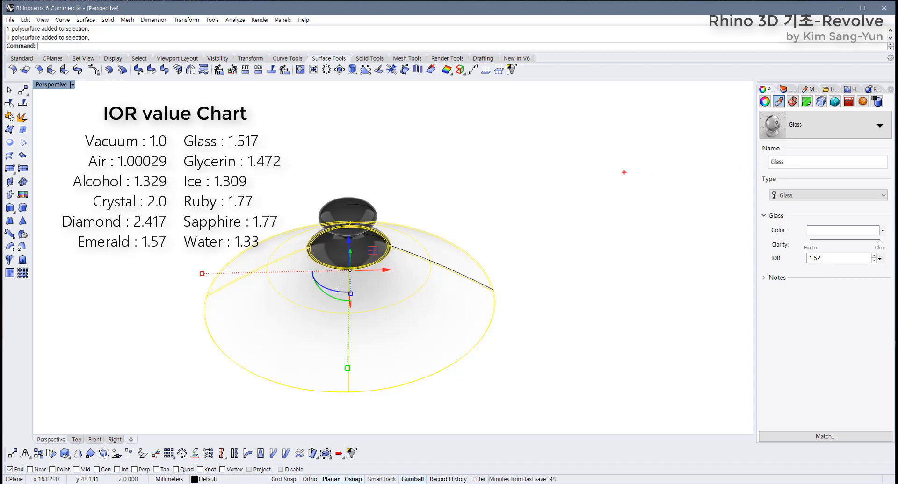
{"action": "left_click_drag", "start_coordinate": [615, 177], "coordinate": [623, 185]}
{"action": "left_click_drag", "start_coordinate": [652, 157], "coordinate": [678, 171]}
{"action": "mouse_move", "coordinate": [688, 130]}
{"action": "left_mouse_down"}
{"action": "mouse_move", "coordinate": [707, 124]}
{"action": "mouse_move", "coordinate": [698, 153]}
{"action": "left_mouse_up"}
{"action": "mouse_move", "coordinate": [541, 195]}
{"action": "left_mouse_down"}
{"action": "mouse_move", "coordinate": [548, 215]}
{"action": "mouse_move", "coordinate": [582, 214]}
{"action": "left_mouse_up"}
{"action": "mouse_move", "coordinate": [575, 217]}
{"action": "left_mouse_down"}
{"action": "mouse_move", "coordinate": [576, 246]}
{"action": "mouse_move", "coordinate": [599, 251]}
{"action": "left_mouse_up"}
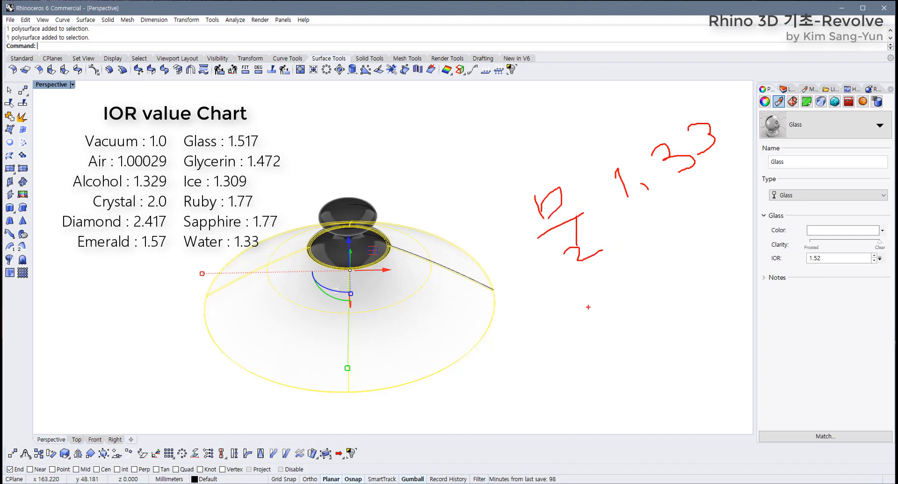
{"action": "left_click_drag", "start_coordinate": [588, 307], "coordinate": [598, 321]}
{"action": "left_click_drag", "start_coordinate": [585, 329], "coordinate": [616, 307]}
{"action": "left_click_drag", "start_coordinate": [604, 316], "coordinate": [608, 340]}
{"action": "mouse_move", "coordinate": [621, 270]}
{"action": "left_mouse_down"}
{"action": "mouse_move", "coordinate": [650, 264]}
{"action": "mouse_move", "coordinate": [664, 274]}
{"action": "left_mouse_up"}
{"action": "left_click_drag", "start_coordinate": [663, 260], "coordinate": [690, 324]}
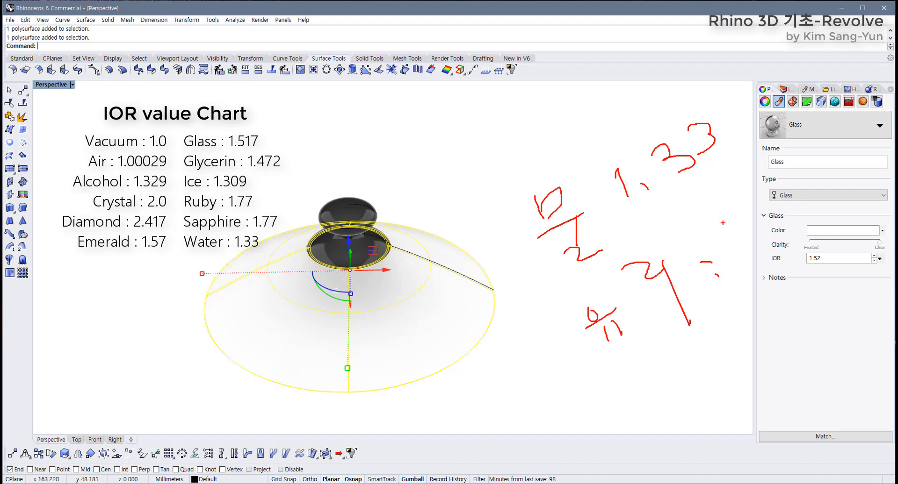
{"action": "left_click_drag", "start_coordinate": [723, 224], "coordinate": [730, 257]}
{"action": "left_click_drag", "start_coordinate": [733, 246], "coordinate": [743, 257]}
{"action": "left_click_drag", "start_coordinate": [748, 209], "coordinate": [777, 230]}
{"action": "mouse_move", "coordinate": [779, 222]}
{"action": "left_mouse_down"}
{"action": "mouse_move", "coordinate": [808, 188]}
{"action": "mouse_move", "coordinate": [819, 201]}
{"action": "mouse_move", "coordinate": [834, 193]}
{"action": "left_mouse_up"}
{"action": "mouse_move", "coordinate": [837, 186]}
{"action": "left_mouse_down"}
{"action": "mouse_move", "coordinate": [849, 153]}
{"action": "mouse_move", "coordinate": [864, 193]}
{"action": "mouse_move", "coordinate": [738, 261]}
{"action": "left_mouse_up"}
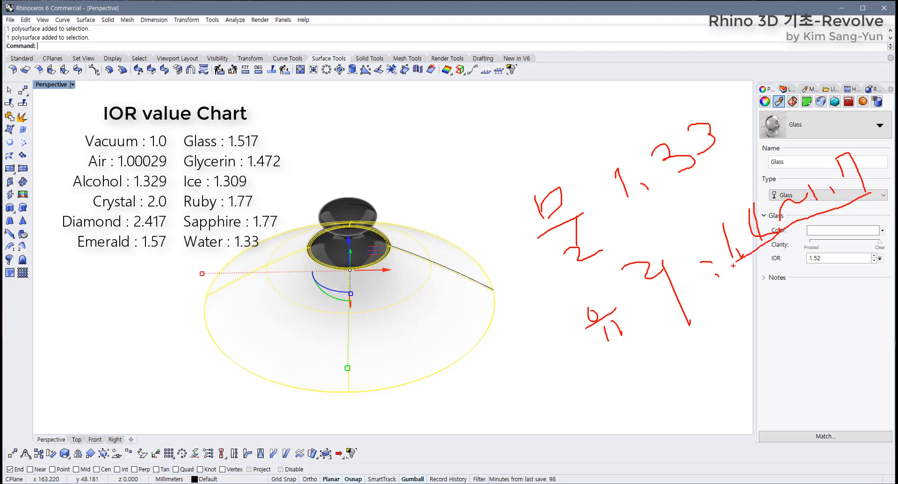
{"action": "left_click_drag", "start_coordinate": [795, 303], "coordinate": [800, 334]}
{"action": "left_click_drag", "start_coordinate": [836, 282], "coordinate": [833, 318]}
{"action": "left_click_drag", "start_coordinate": [873, 335], "coordinate": [834, 349]}
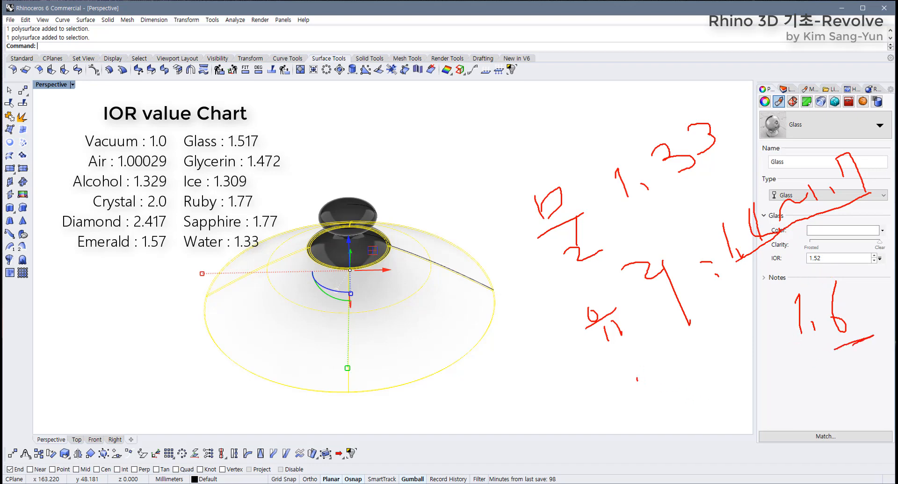
{"action": "mouse_move", "coordinate": [637, 379]}
{"action": "left_mouse_down"}
{"action": "mouse_move", "coordinate": [649, 404]}
{"action": "mouse_move", "coordinate": [700, 401]}
{"action": "left_mouse_up"}
{"action": "mouse_move", "coordinate": [714, 352]}
{"action": "left_mouse_down"}
{"action": "mouse_move", "coordinate": [739, 376]}
{"action": "mouse_move", "coordinate": [729, 375]}
{"action": "left_mouse_up"}
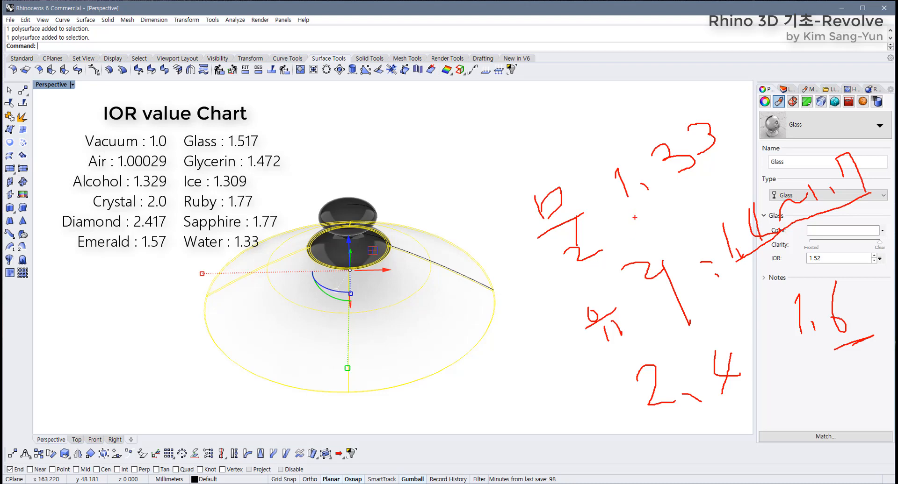
{"action": "left_click_drag", "start_coordinate": [626, 223], "coordinate": [702, 168]}
{"action": "left_click_drag", "start_coordinate": [311, 136], "coordinate": [311, 182]}
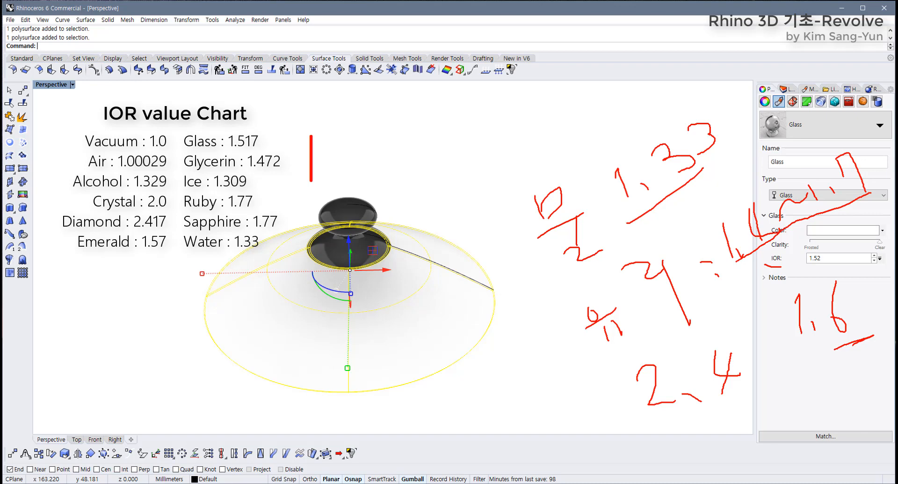
{"action": "type", "text": "Index"}
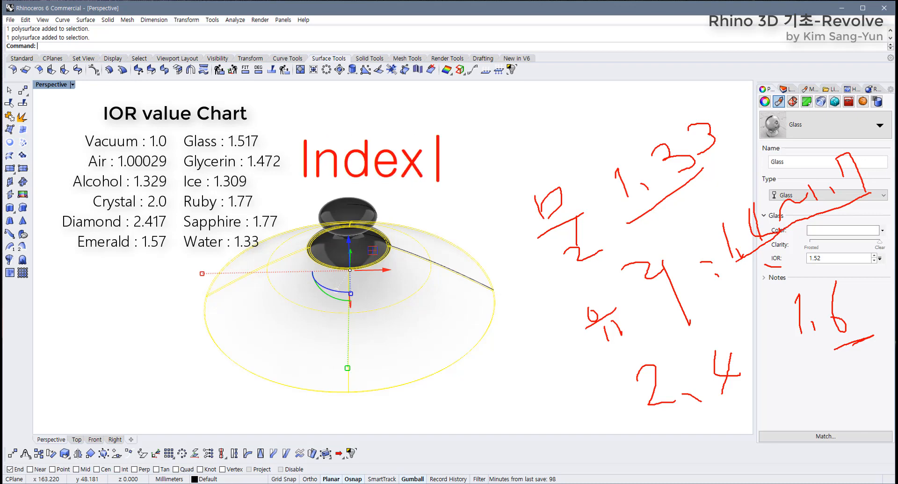
{"action": "type", "text": " of Refraction"}
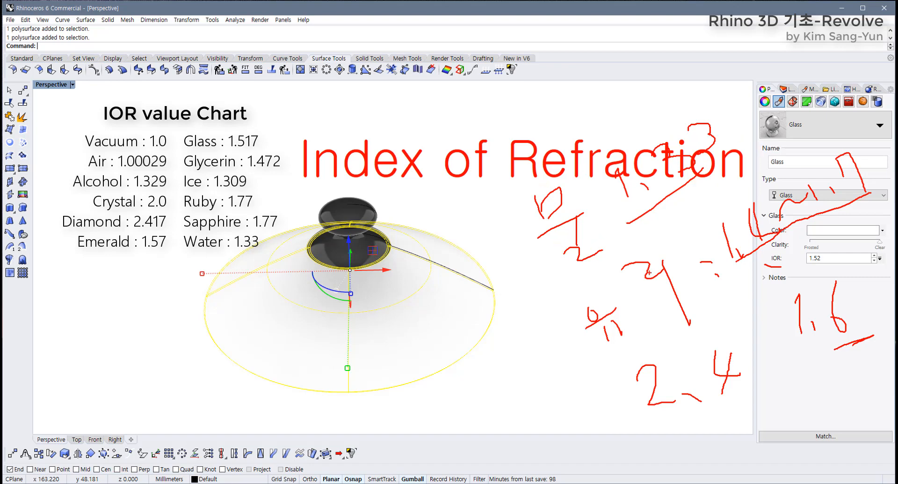
{"action": "left_click_drag", "start_coordinate": [604, 326], "coordinate": [693, 300]}
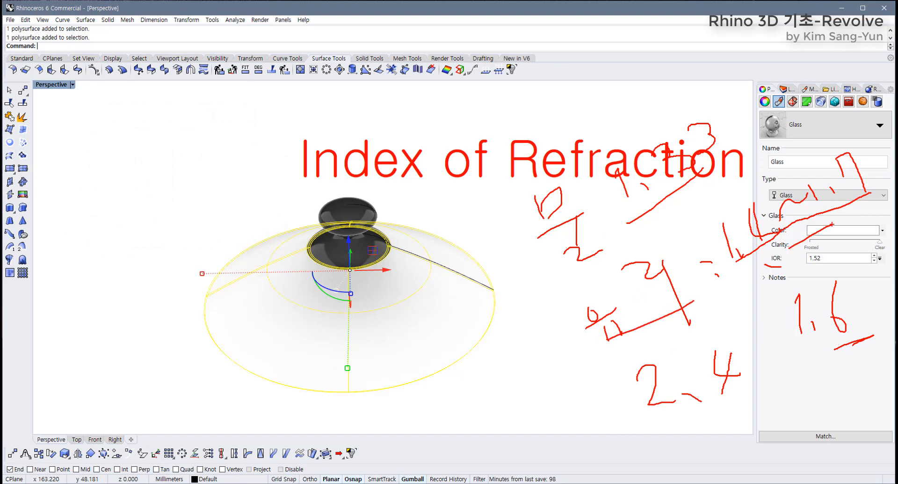
{"action": "key", "text": "Escape"}
{"action": "left_click", "coordinate": [511, 335]}
{"action": "mouse_move", "coordinate": [511, 336]}
{"action": "right_mouse_down"}
{"action": "mouse_move", "coordinate": [479, 289]}
{"action": "mouse_move", "coordinate": [472, 321]}
{"action": "mouse_move", "coordinate": [481, 266]}
{"action": "mouse_move", "coordinate": [473, 289]}
{"action": "right_mouse_up"}
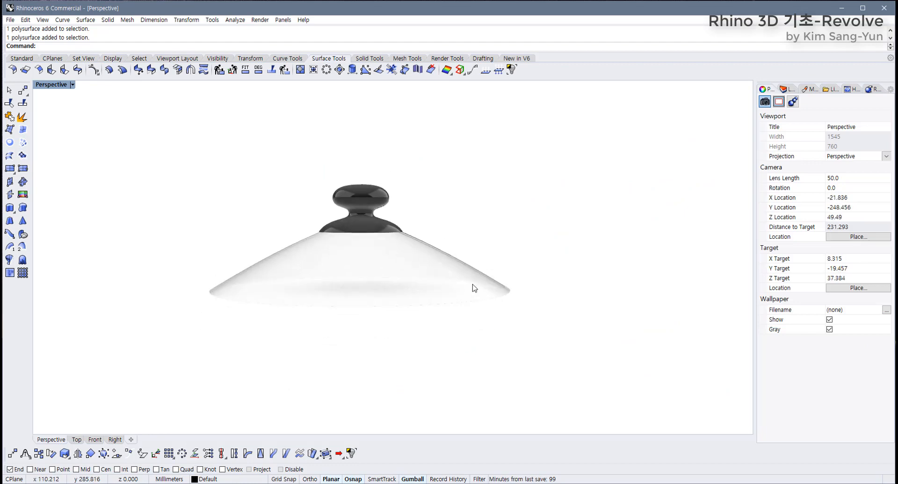
{"action": "left_click", "coordinate": [505, 283]}
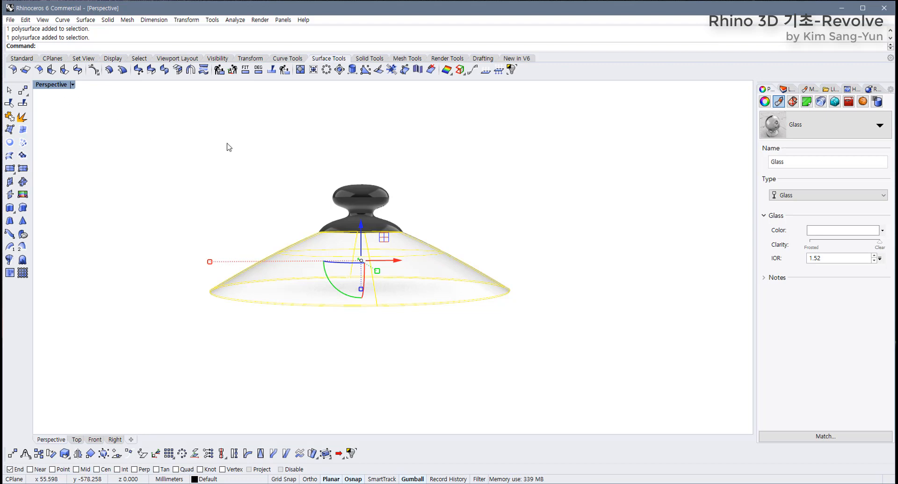
Step: Delete the revolved glass body of the lid in the maximized Front viewport, keeping its profile curve
{"action": "double_click", "coordinate": [54, 84]}
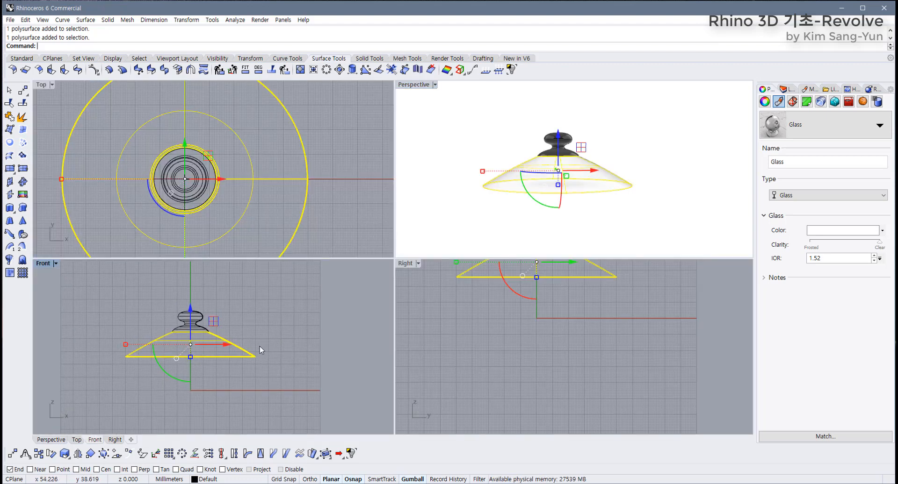
{"action": "left_click", "coordinate": [123, 311]}
{"action": "double_click", "coordinate": [42, 264]}
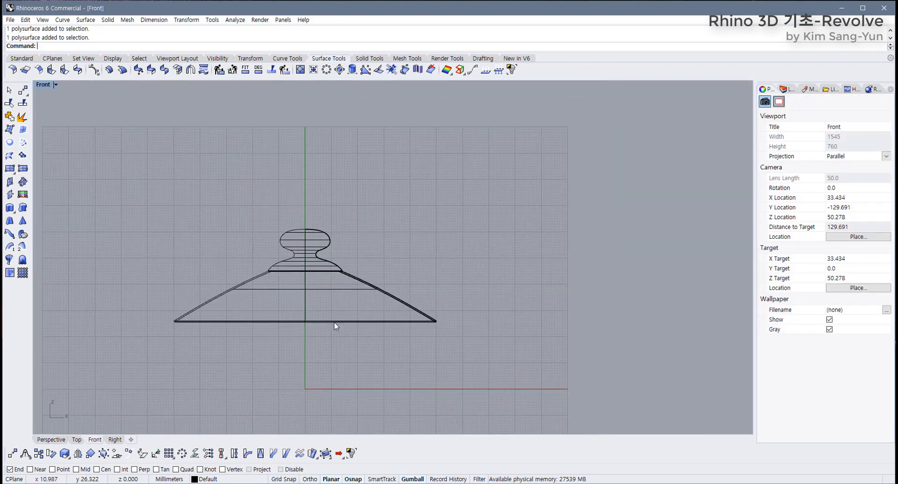
{"action": "scroll", "coordinate": [390, 327], "scroll_direction": "up", "scroll_amount": 2}
{"action": "left_click", "coordinate": [390, 327]}
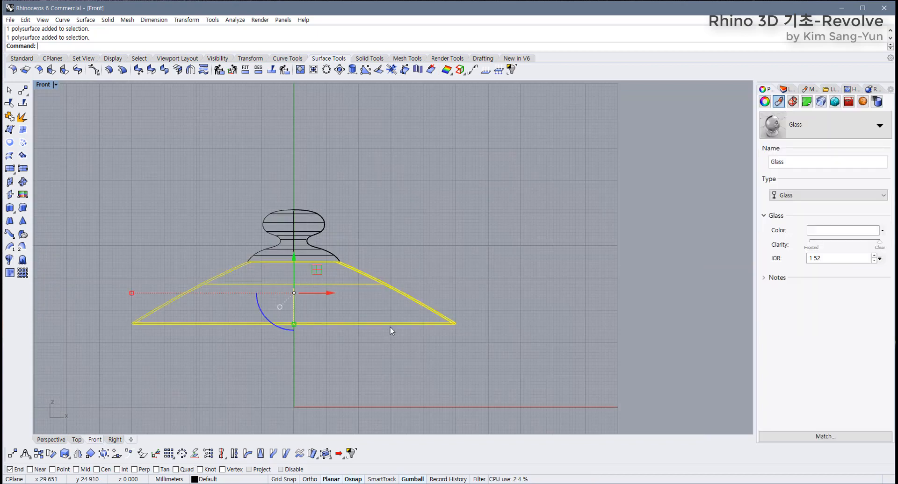
{"action": "key", "text": "Delete"}
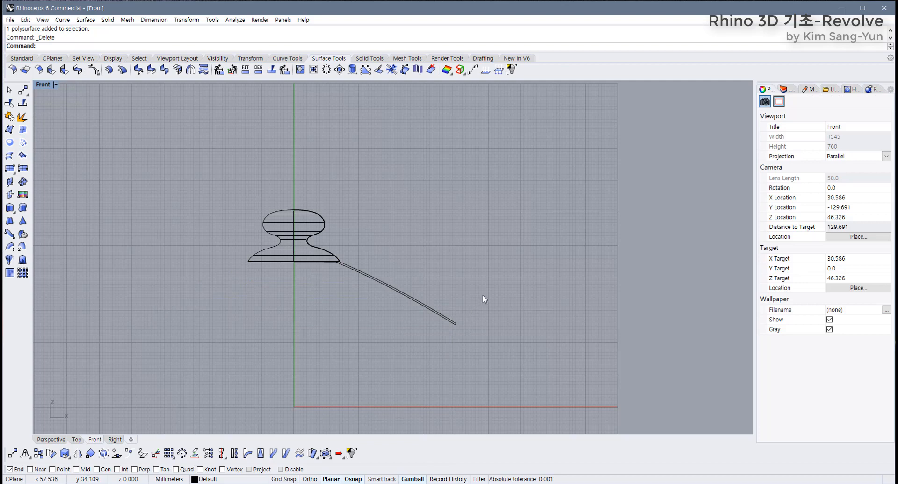
Step: Turn on the control points of the sloping body profile and move its outer rim end outward to widen the lid
{"action": "left_click", "coordinate": [448, 321]}
{"action": "key", "text": "F10"}
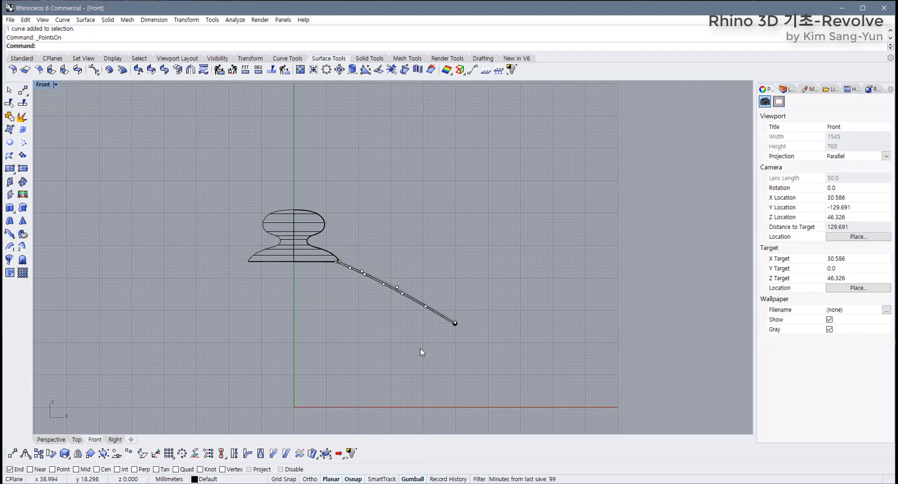
{"action": "scroll", "coordinate": [420, 347], "scroll_direction": "up", "scroll_amount": 2}
{"action": "left_click_drag", "start_coordinate": [423, 340], "coordinate": [469, 297]}
{"action": "scroll", "coordinate": [491, 309], "scroll_direction": "up", "scroll_amount": 2}
{"action": "scroll", "coordinate": [417, 263], "scroll_direction": "up", "scroll_amount": 2}
Step: Move the control points along the profile's lower edge so it runs straight and parallel to the upper edge
{"action": "left_click", "coordinate": [411, 272]}
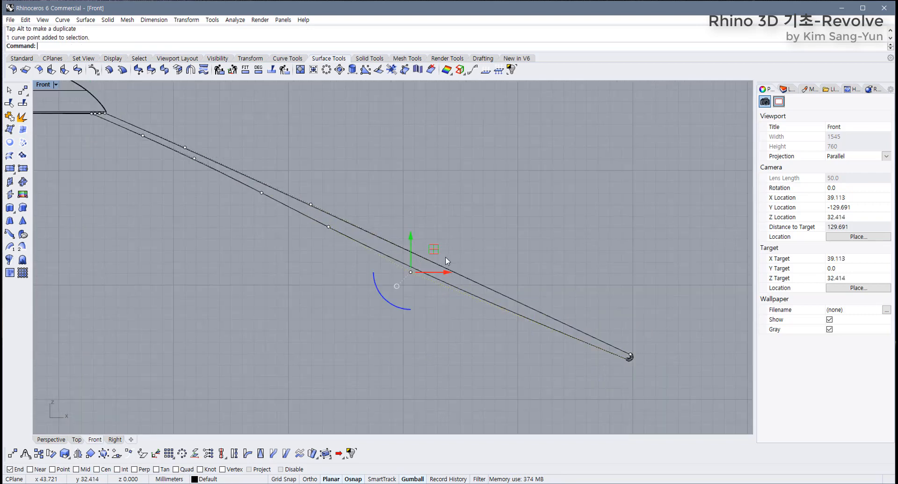
{"action": "left_click_drag", "start_coordinate": [434, 250], "coordinate": [447, 242]}
{"action": "left_click_drag", "start_coordinate": [303, 239], "coordinate": [360, 202]}
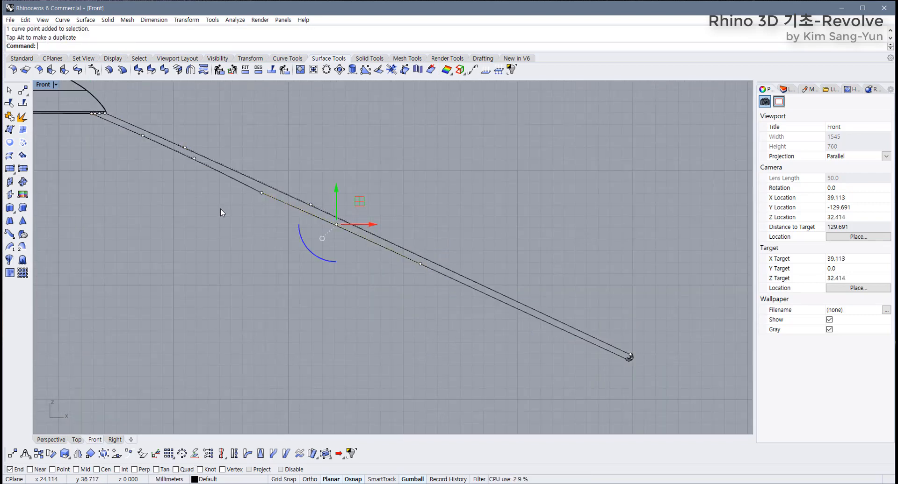
{"action": "left_click_drag", "start_coordinate": [225, 202], "coordinate": [288, 171]}
{"action": "left_click", "coordinate": [509, 213]}
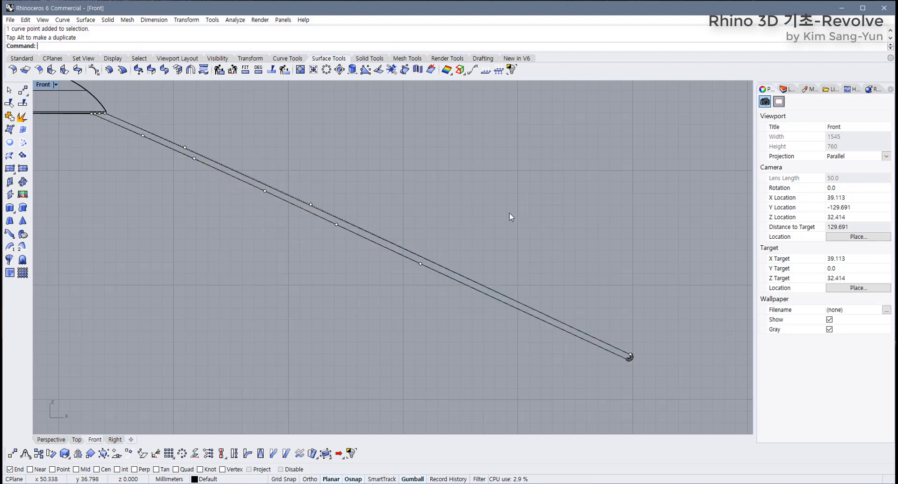
Step: Turn off the control points and revolve the edited body profile 360° around the vertical axis through the knob's base center
{"action": "scroll", "coordinate": [412, 304], "scroll_direction": "down", "scroll_amount": 7}
{"action": "right_click_drag", "start_coordinate": [412, 304], "coordinate": [450, 291]}
{"action": "scroll", "coordinate": [412, 304], "scroll_direction": "up", "scroll_amount": 2}
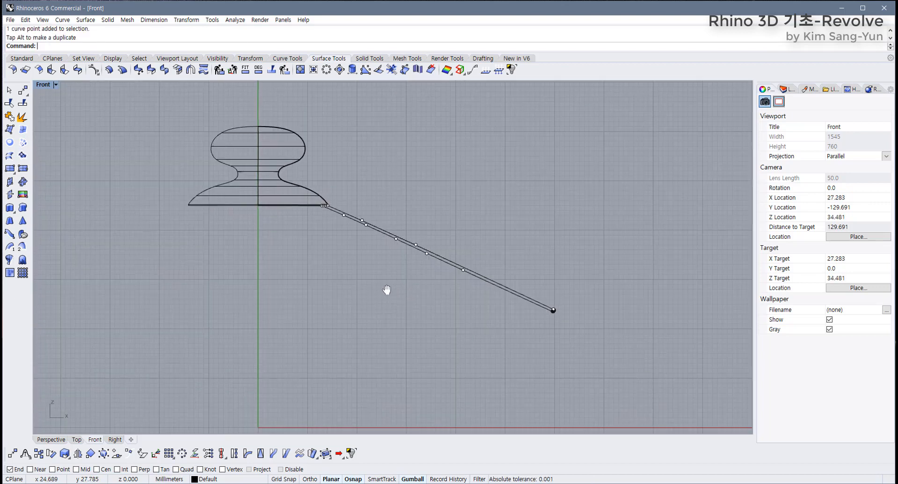
{"action": "right_click_drag", "start_coordinate": [387, 292], "coordinate": [448, 247]}
{"action": "key", "text": "Escape"}
{"action": "left_click_drag", "start_coordinate": [553, 305], "coordinate": [500, 227]}
{"action": "right_click_drag", "start_coordinate": [451, 282], "coordinate": [459, 284]}
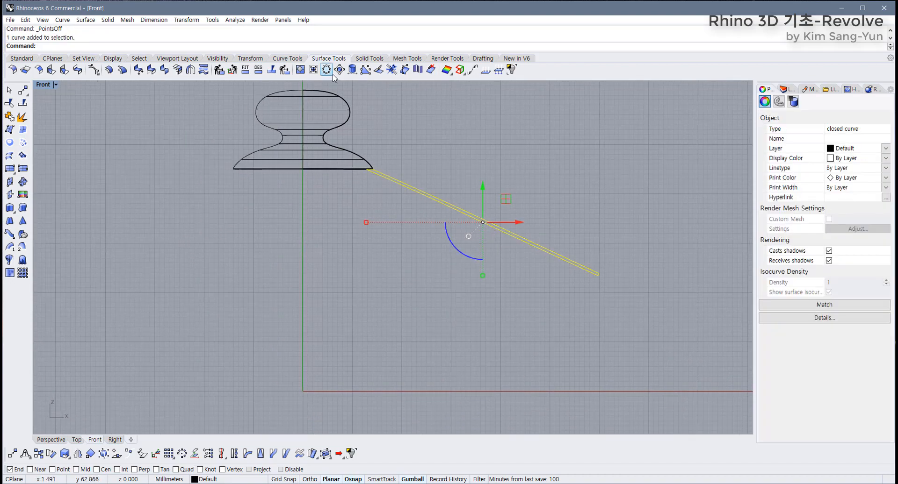
{"action": "left_click", "coordinate": [9, 250]}
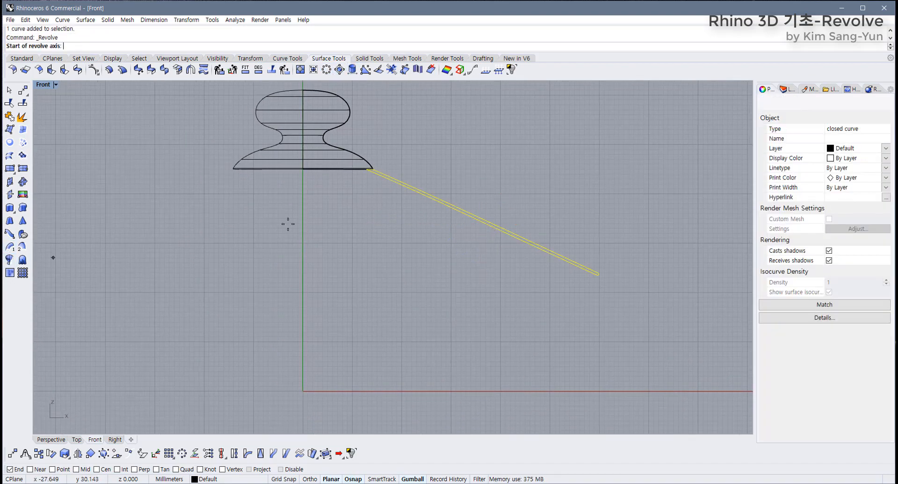
{"action": "left_click", "coordinate": [303, 169]}
{"action": "left_click", "coordinate": [301, 264]}
{"action": "right_click", "coordinate": [301, 264]}
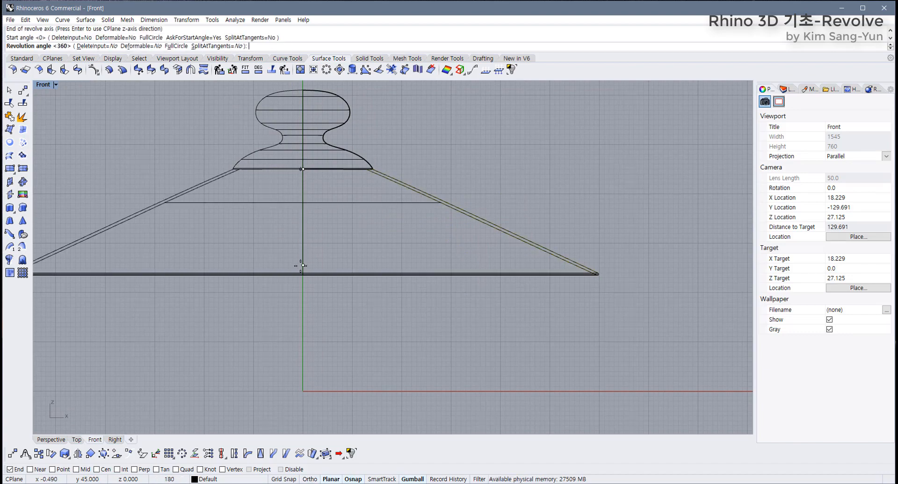
{"action": "right_click", "coordinate": [301, 265]}
{"action": "left_click", "coordinate": [393, 339]}
{"action": "scroll", "coordinate": [375, 323], "scroll_direction": "down", "scroll_amount": 4}
Step: Assign the existing Glass material to the new revolved lid body and deselect it
{"action": "double_click", "coordinate": [41, 85]}
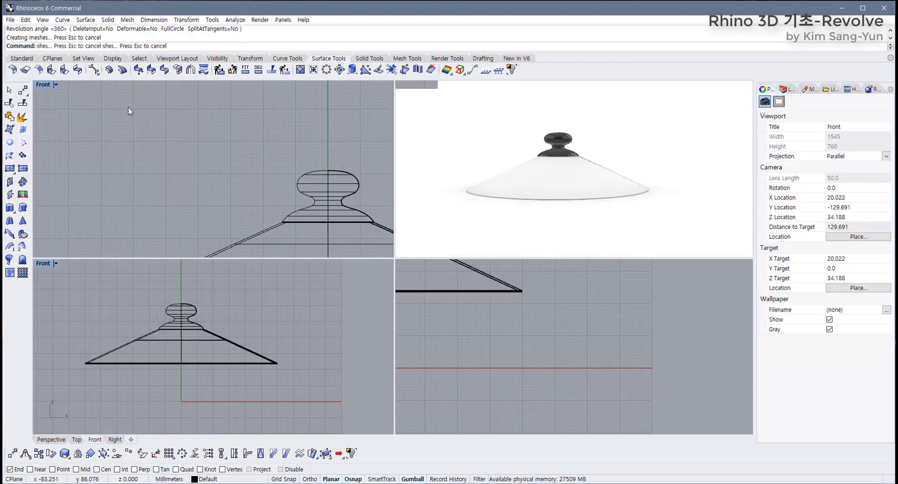
{"action": "left_click", "coordinate": [619, 170]}
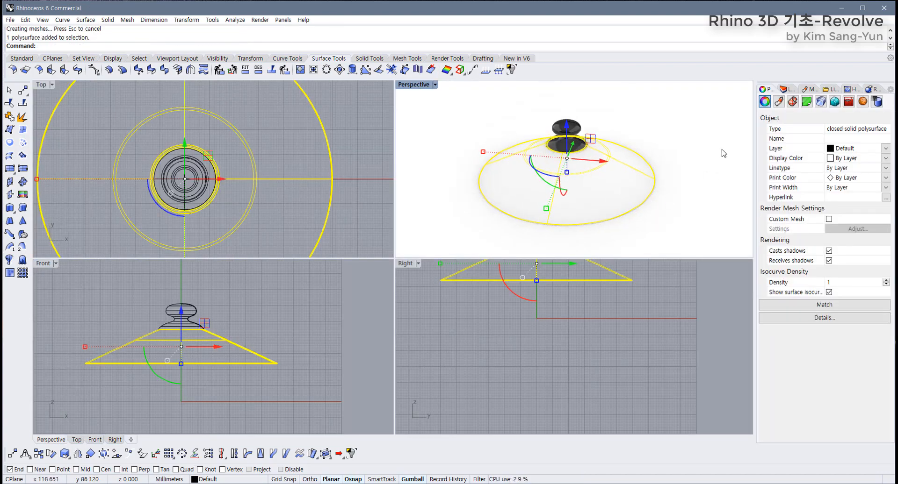
{"action": "left_click", "coordinate": [778, 102]}
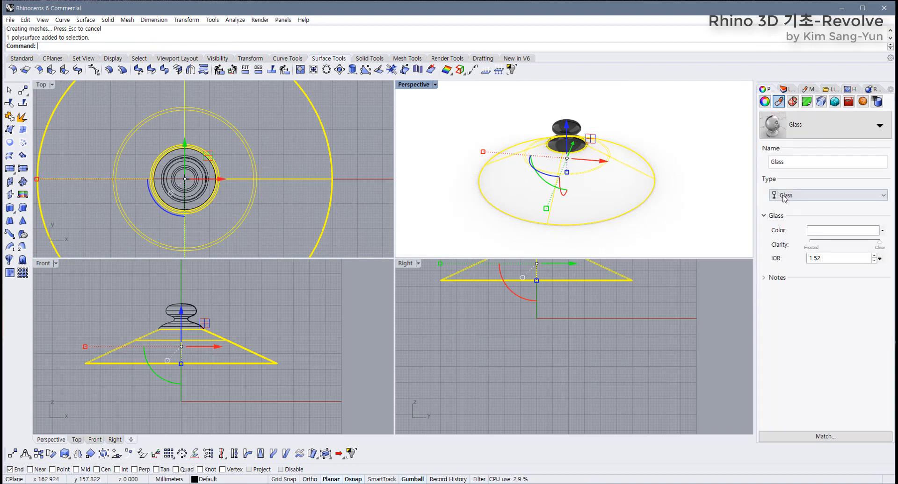
{"action": "left_click", "coordinate": [853, 128]}
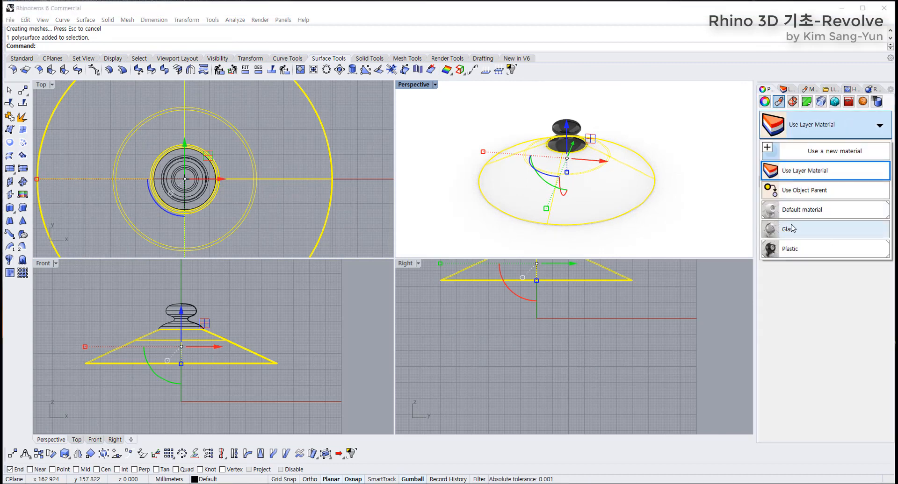
{"action": "left_click", "coordinate": [827, 236]}
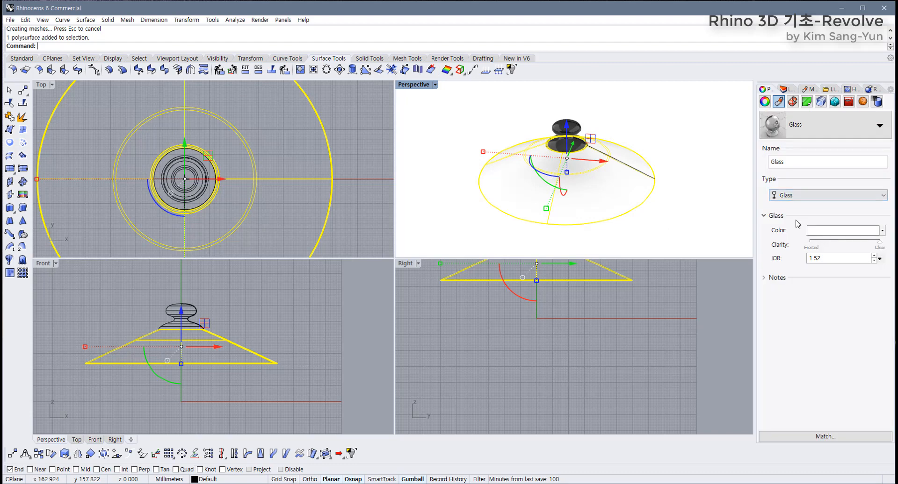
{"action": "left_click", "coordinate": [696, 178]}
Step: Maximize the Perspective viewport and set the render backdrop's solid color to Dark Gray
{"action": "right_click_drag", "start_coordinate": [662, 170], "coordinate": [646, 227]}
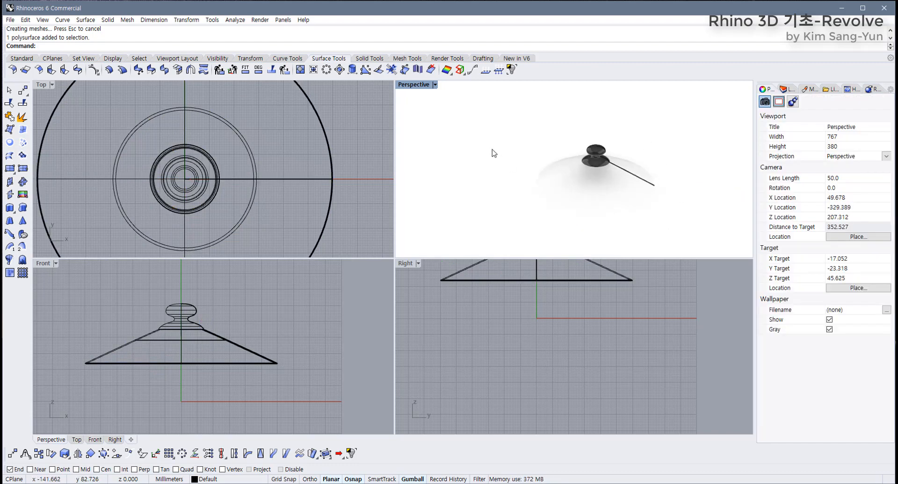
{"action": "double_click", "coordinate": [420, 86]}
{"action": "right_click_drag", "start_coordinate": [606, 204], "coordinate": [623, 202], "text": "shift"}
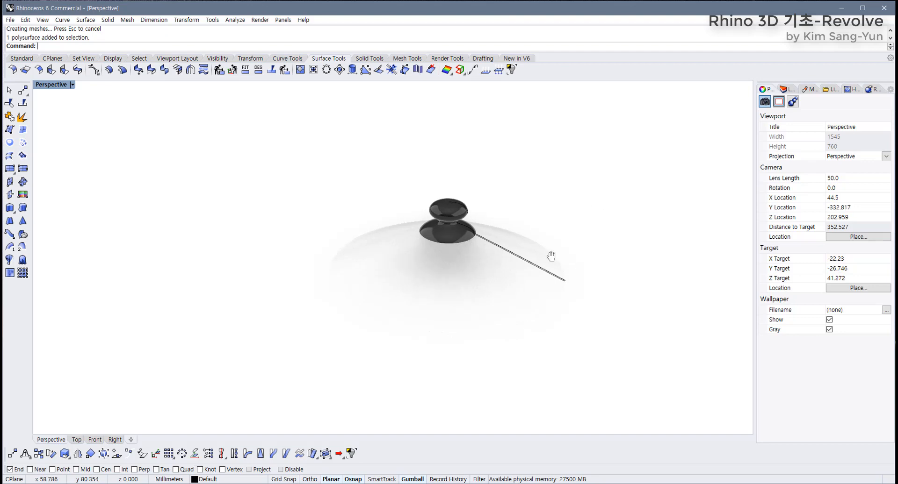
{"action": "right_click_drag", "start_coordinate": [550, 257], "coordinate": [525, 216], "text": "shift"}
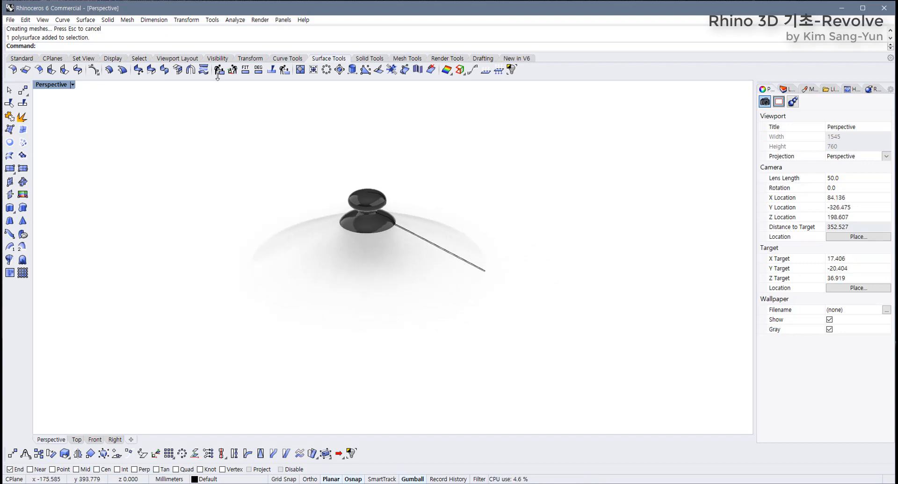
{"action": "left_click", "coordinate": [21, 58]}
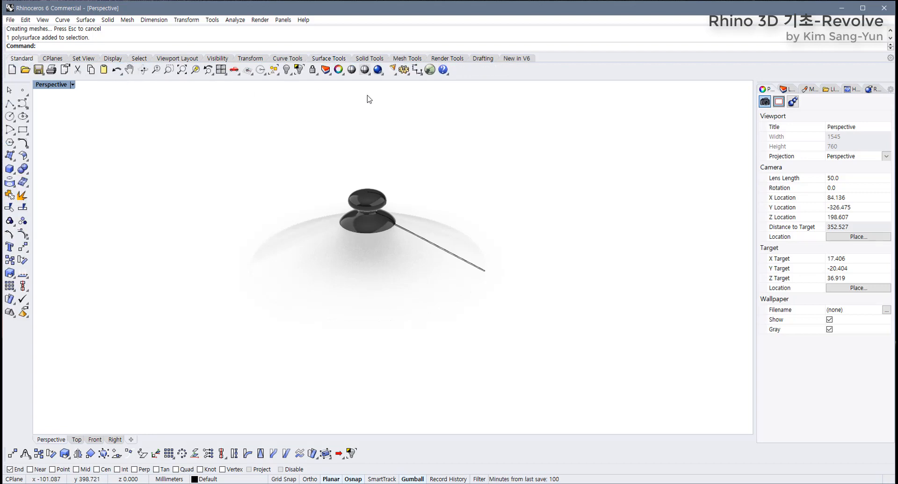
{"action": "right_click", "coordinate": [379, 71]}
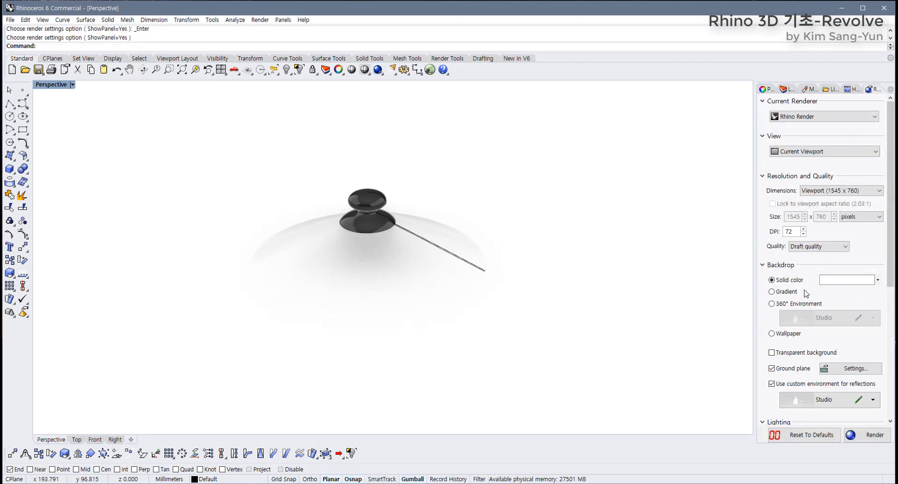
{"action": "left_click", "coordinate": [846, 282]}
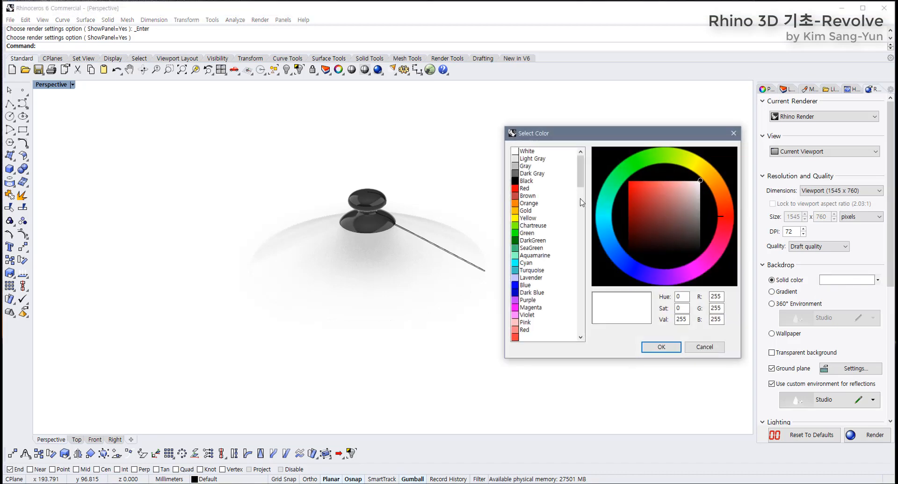
{"action": "left_click", "coordinate": [529, 174]}
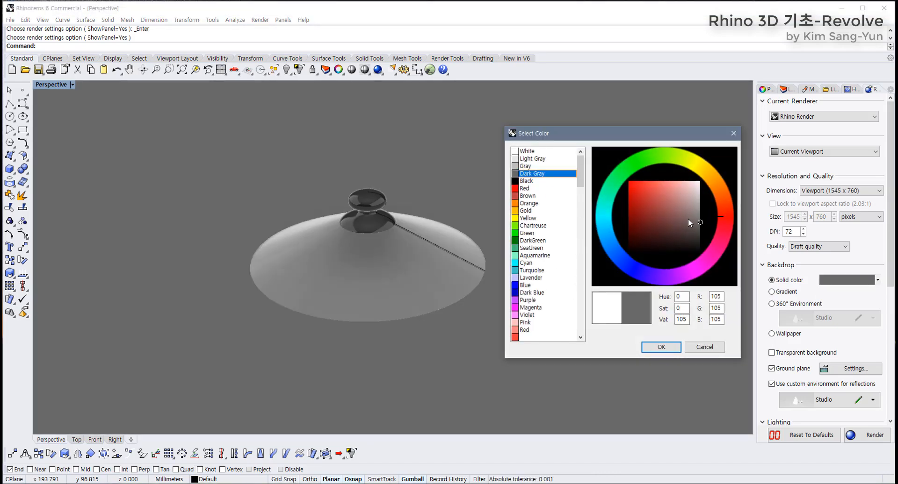
{"action": "left_click", "coordinate": [661, 347]}
Step: Check the glass lid against the new backdrop, then restore the four-viewport layout and zoom all viewports to the model's extents
{"action": "right_click_drag", "start_coordinate": [577, 324], "coordinate": [463, 299]}
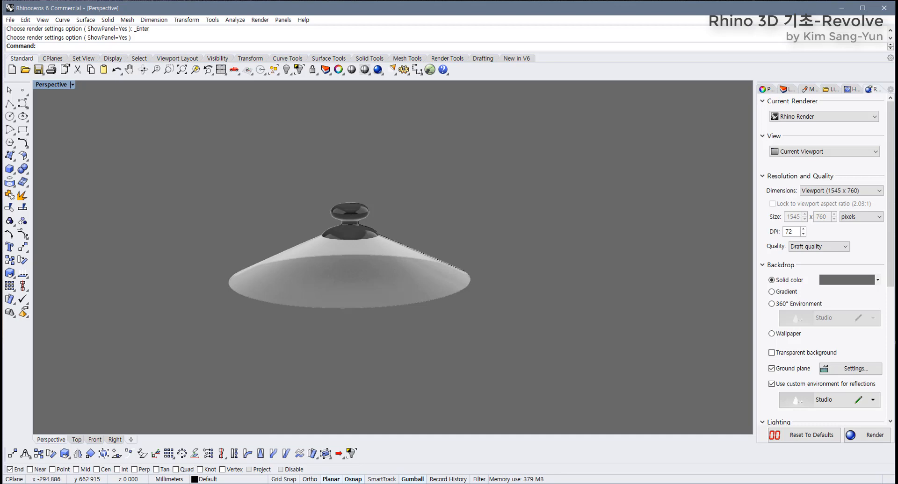
{"action": "right_click_drag", "start_coordinate": [434, 237], "coordinate": [504, 286]}
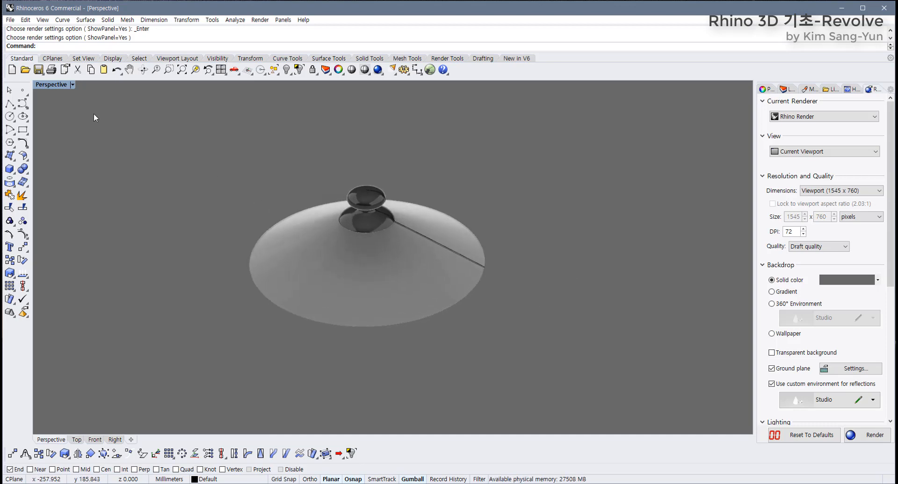
{"action": "double_click", "coordinate": [39, 85]}
{"action": "scroll", "coordinate": [146, 151], "scroll_direction": "down", "scroll_amount": 4}
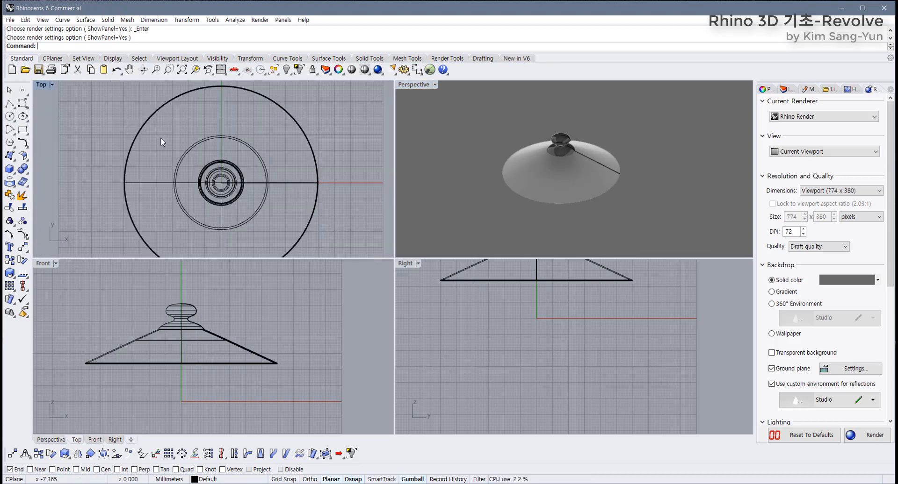
{"action": "right_click", "coordinate": [181, 72]}
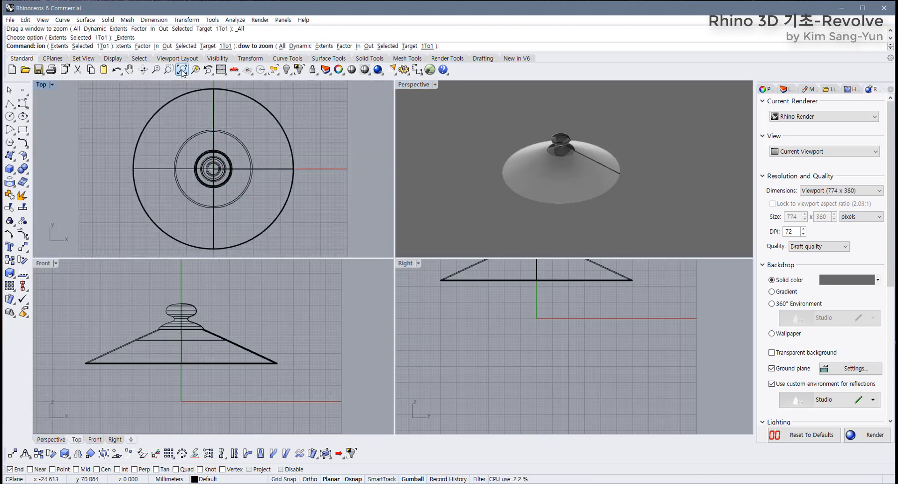
Step: Save the lid model as the Rhino 5 file 냄비뚜껑_v5.0.3dm and start a new document
{"action": "left_click", "coordinate": [39, 69]}
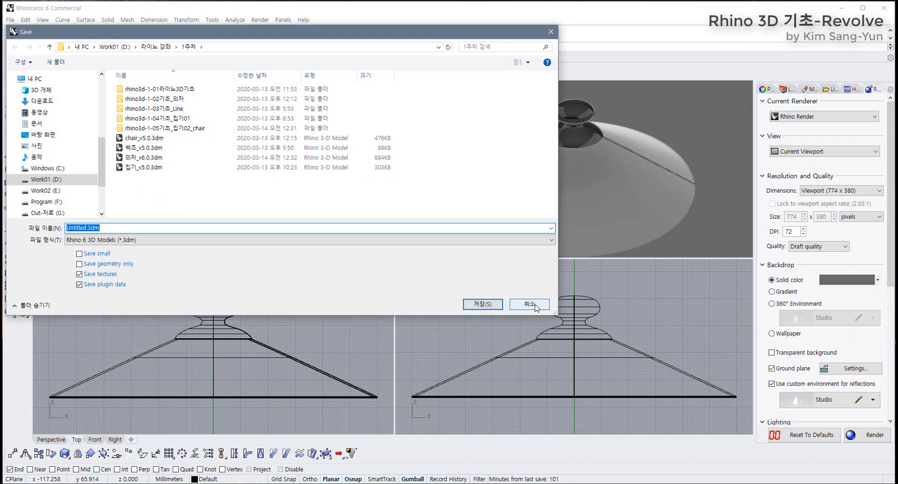
{"action": "left_click", "coordinate": [529, 304]}
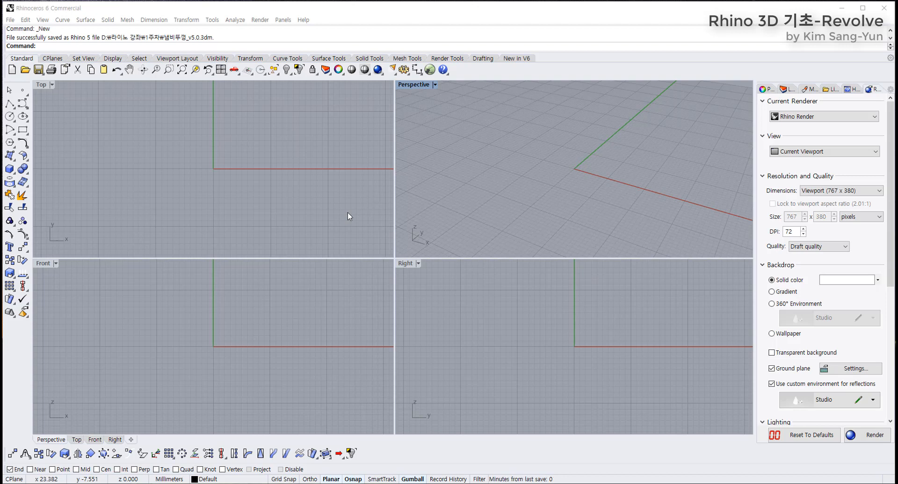
Step: Maximize the Top viewport and frame the area around the origin for drawing
{"action": "left_click", "coordinate": [326, 60]}
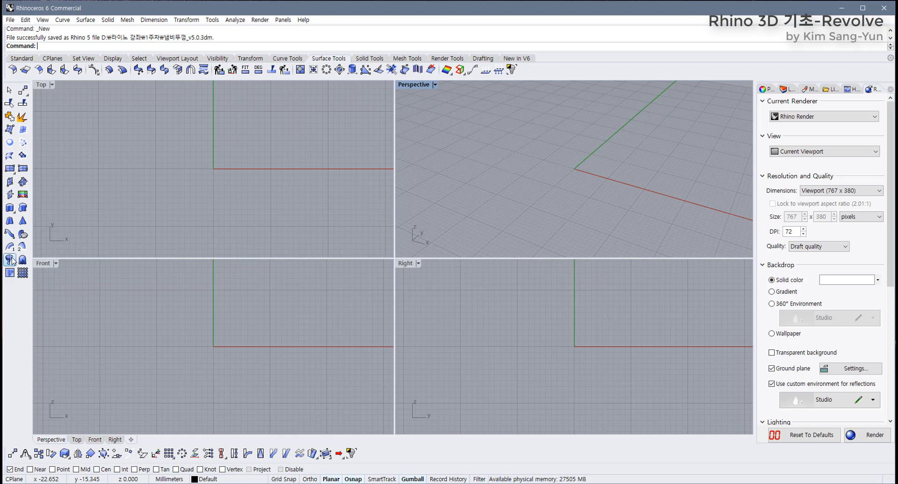
{"action": "left_click", "coordinate": [248, 198]}
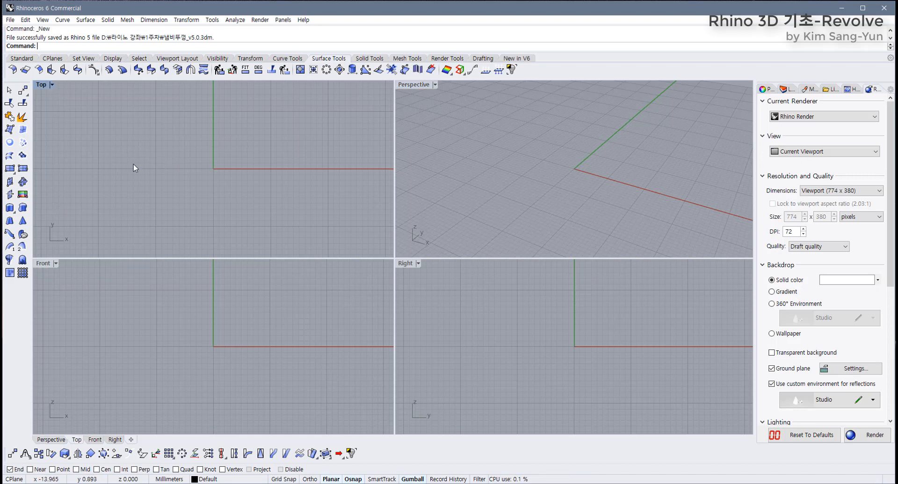
{"action": "double_click", "coordinate": [41, 85]}
{"action": "right_click_drag", "start_coordinate": [162, 203], "coordinate": [113, 248]}
{"action": "scroll", "coordinate": [113, 248], "scroll_direction": "down", "scroll_amount": 4}
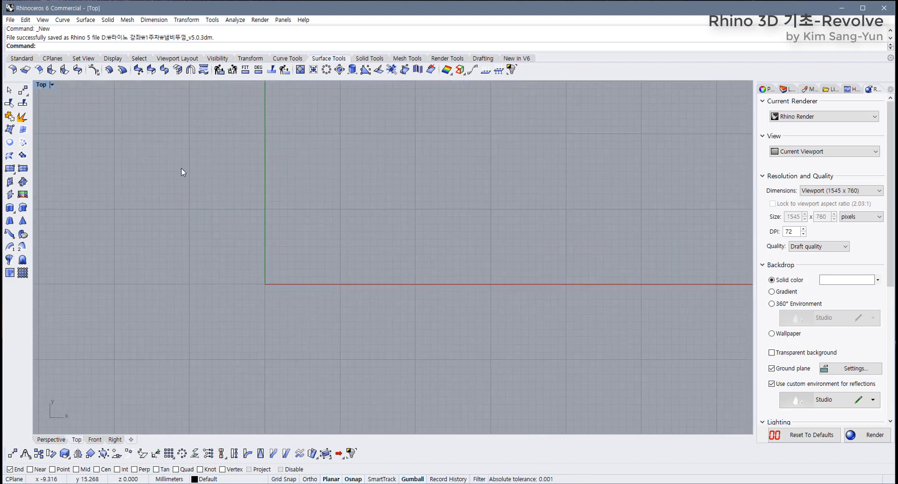
{"action": "mouse_move", "coordinate": [154, 168]}
{"action": "right_mouse_down"}
{"action": "mouse_move", "coordinate": [165, 167]}
{"action": "mouse_move", "coordinate": [159, 174]}
{"action": "right_mouse_up"}
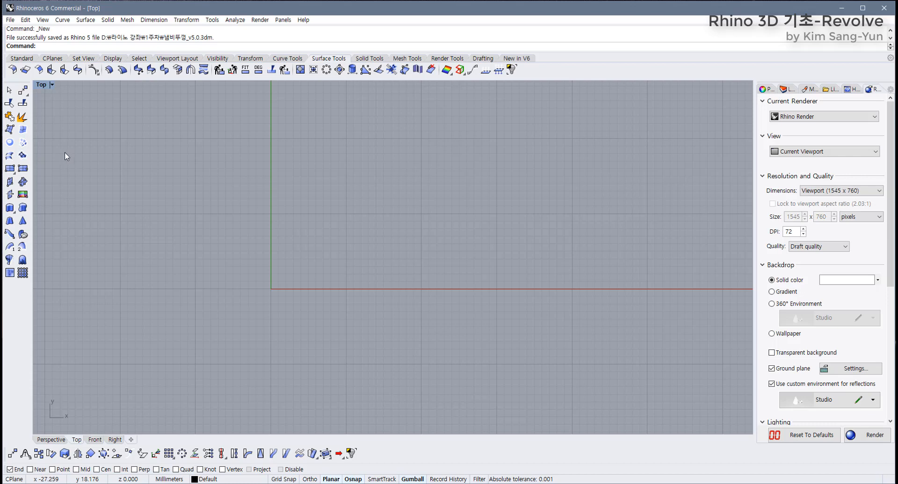
Step: Draw a closed degree-3 control-point curve with eleven points, forming an irregular lobed outline around the origin
{"action": "left_click", "coordinate": [21, 58]}
{"action": "left_click", "coordinate": [23, 103]}
{"action": "scroll", "coordinate": [293, 257], "scroll_direction": "down", "scroll_amount": 5}
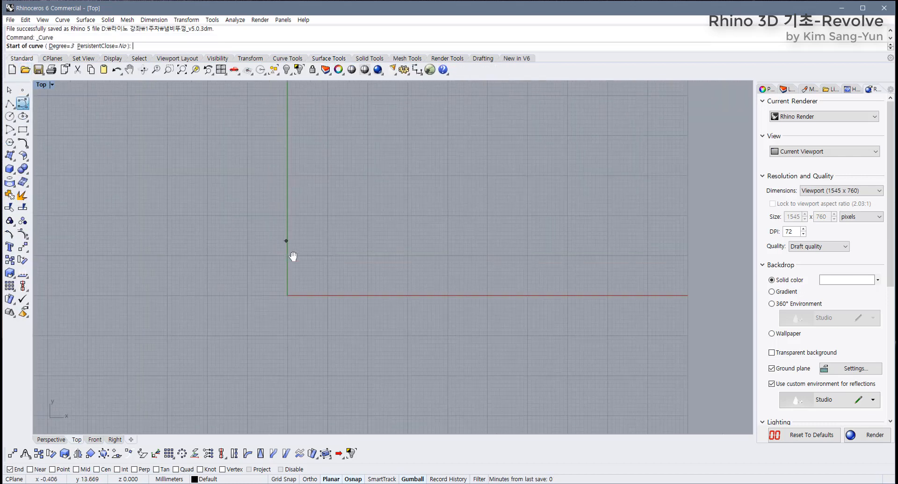
{"action": "left_click", "coordinate": [332, 143]}
{"action": "left_click", "coordinate": [272, 129]}
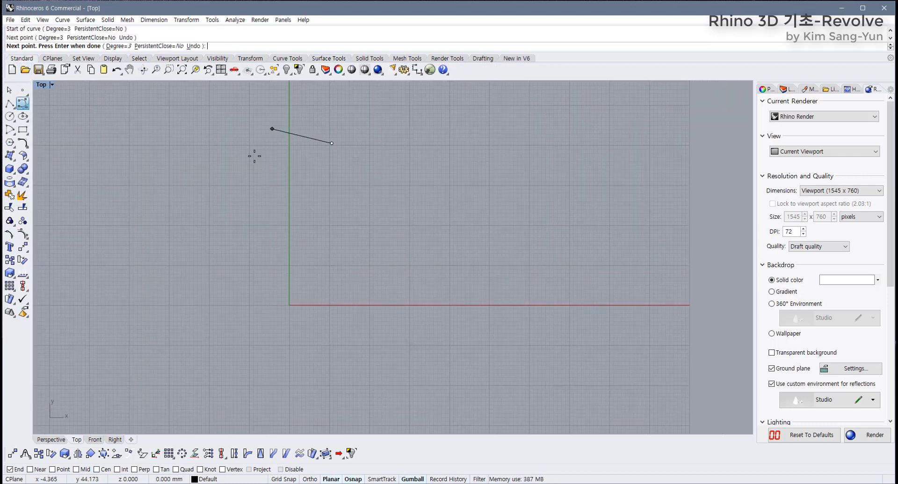
{"action": "left_click", "coordinate": [247, 209]}
{"action": "left_click", "coordinate": [147, 223]}
{"action": "left_click", "coordinate": [173, 302]}
{"action": "left_click", "coordinate": [244, 390]}
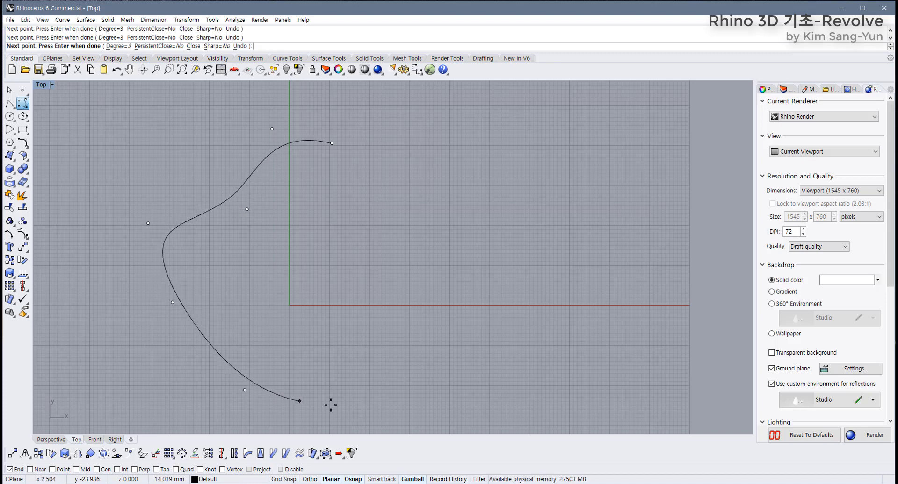
{"action": "left_click", "coordinate": [372, 419]}
{"action": "left_click", "coordinate": [426, 344]}
{"action": "left_click", "coordinate": [473, 269]}
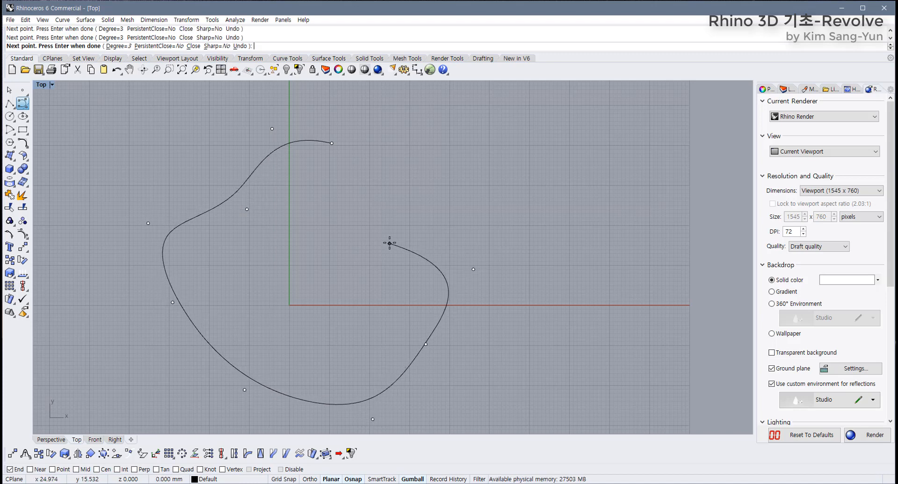
{"action": "left_click", "coordinate": [389, 243]}
{"action": "left_click", "coordinate": [415, 181]}
{"action": "left_click", "coordinate": [332, 142]}
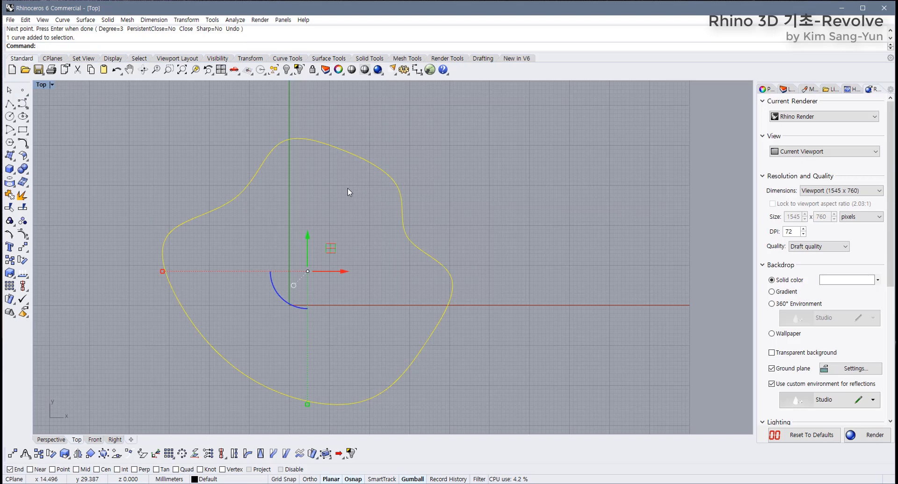
Step: Reshape the closed curve into a five-lobed outline by moving four of its control points, and turn the control points off
{"action": "key", "text": "F10"}
{"action": "right_click_drag", "start_coordinate": [190, 378], "coordinate": [198, 362]}
{"action": "left_click_drag", "start_coordinate": [128, 328], "coordinate": [183, 312]}
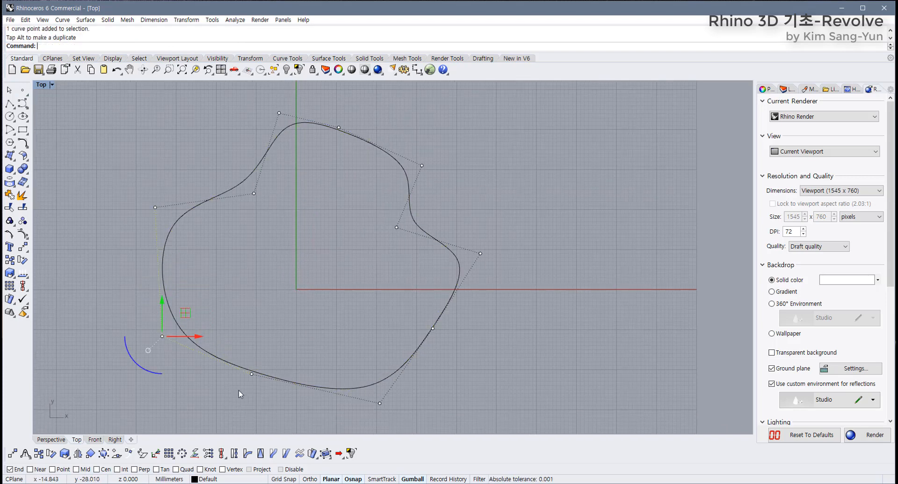
{"action": "left_click_drag", "start_coordinate": [238, 391], "coordinate": [299, 304]}
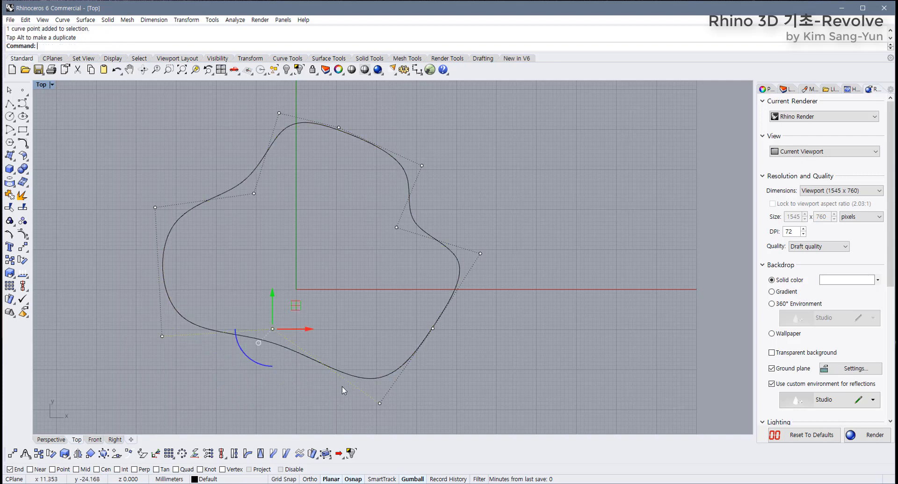
{"action": "left_click_drag", "start_coordinate": [355, 419], "coordinate": [365, 398]}
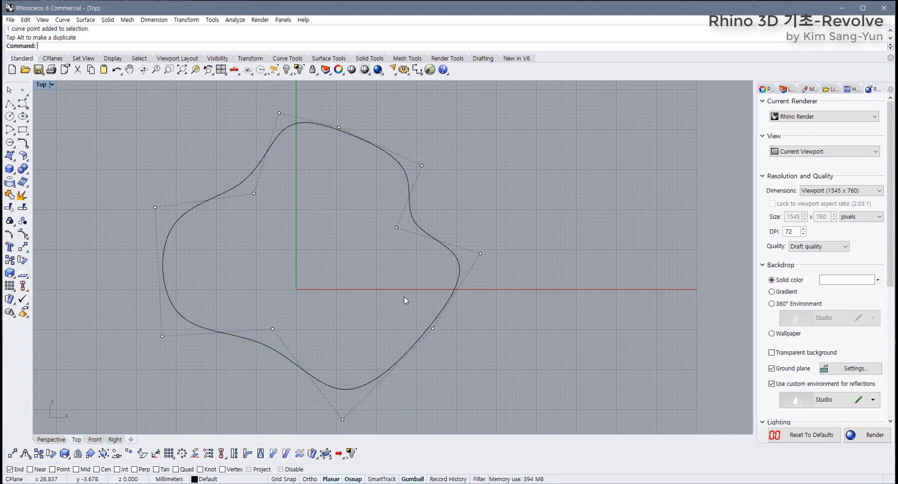
{"action": "left_click_drag", "start_coordinate": [381, 256], "coordinate": [443, 204]}
{"action": "left_click", "coordinate": [488, 202]}
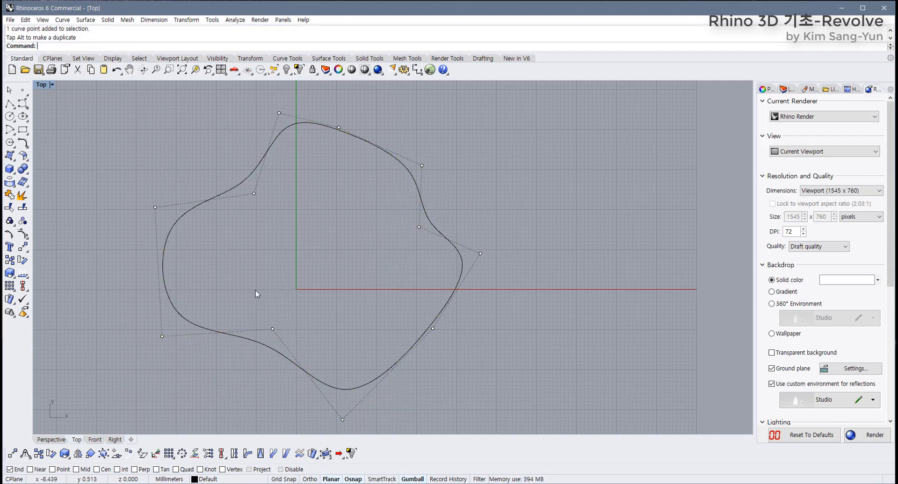
{"action": "right_click_drag", "start_coordinate": [288, 292], "coordinate": [279, 296]}
{"action": "key", "text": "F11"}
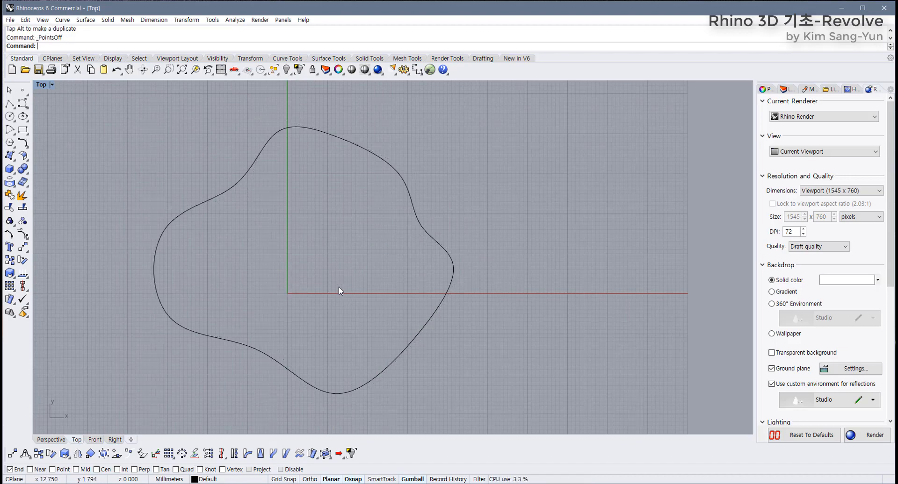
Step: Hide the Top viewport's grid and place a single point object near the middle of the closed outline
{"action": "key", "text": "F7"}
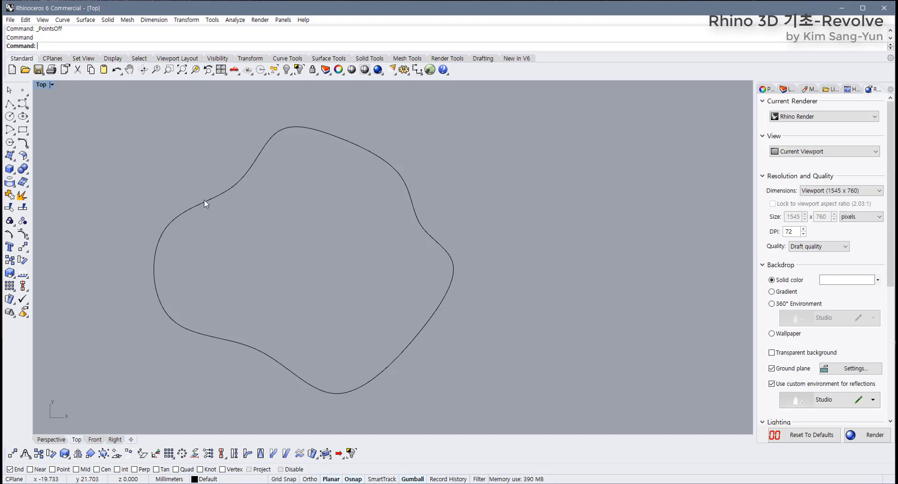
{"action": "left_click", "coordinate": [23, 90]}
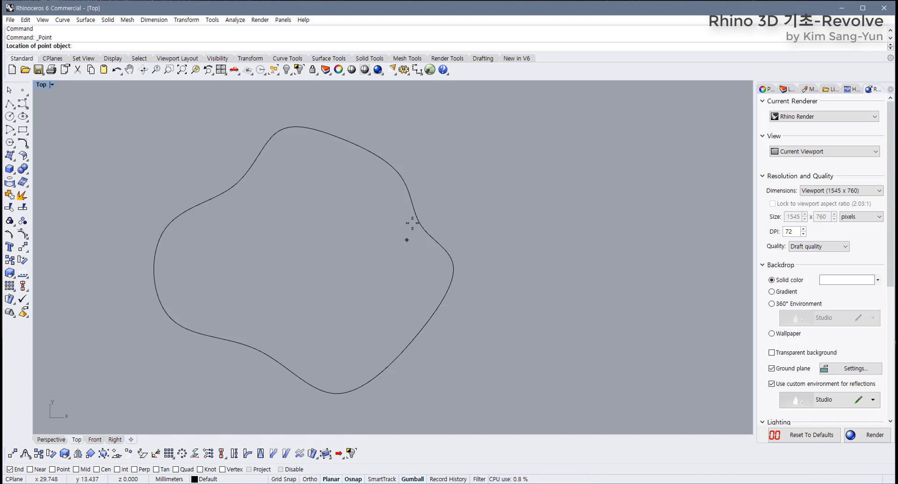
{"action": "left_click", "coordinate": [305, 245]}
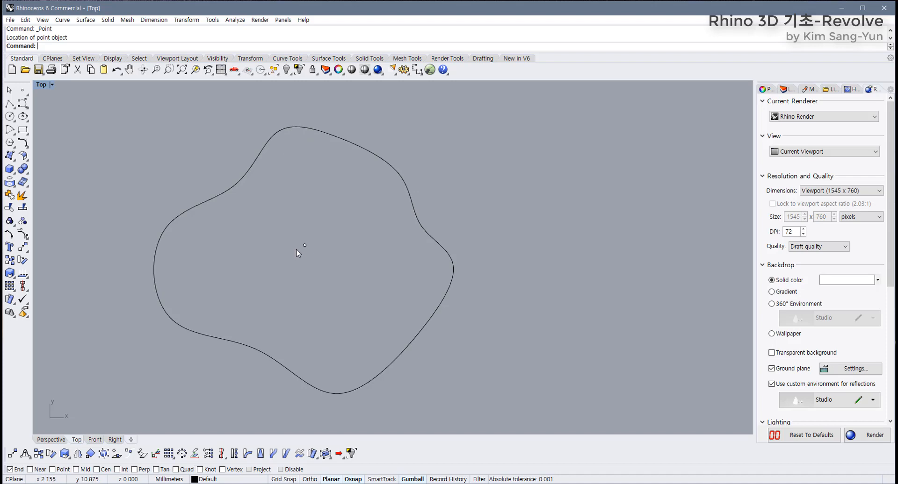
Step: Restore the four-viewport layout and raise the point in the Front view to about 12.8 mm above the outline's plane
{"action": "left_click", "coordinate": [304, 245]}
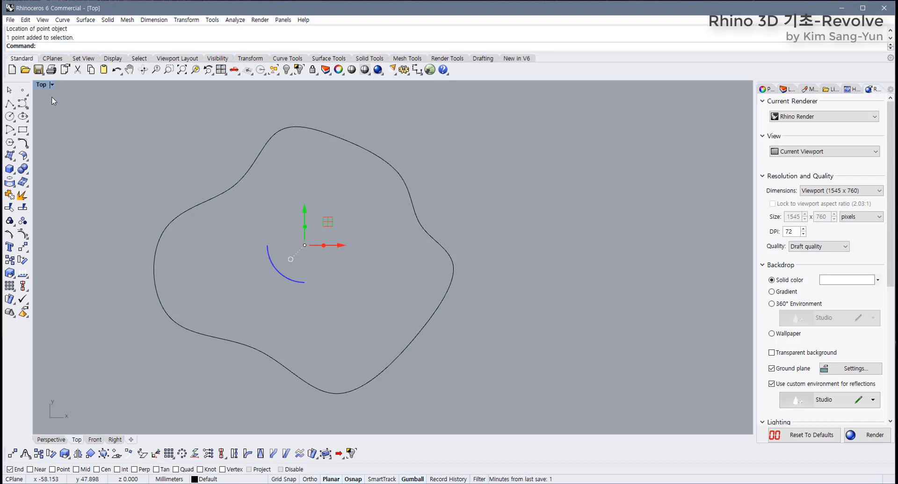
{"action": "double_click", "coordinate": [44, 86]}
{"action": "right_click_drag", "start_coordinate": [224, 341], "coordinate": [211, 389]}
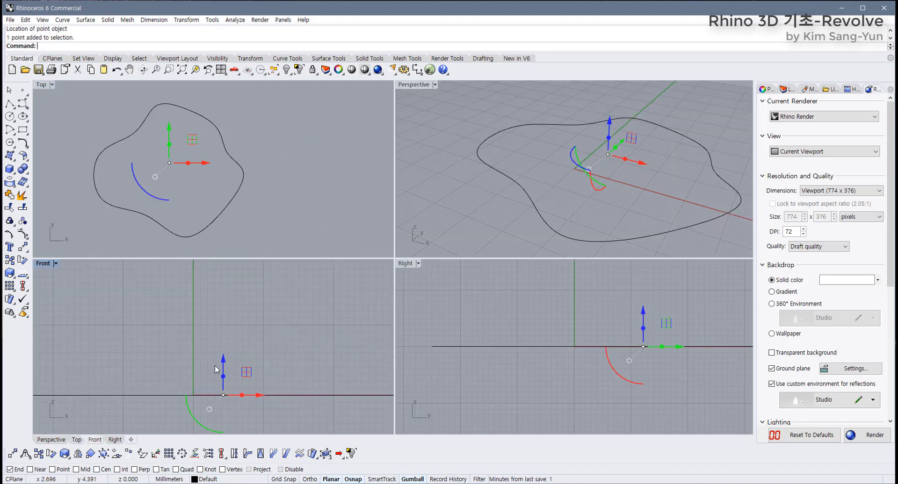
{"action": "scroll", "coordinate": [223, 371], "scroll_direction": "down", "scroll_amount": 5}
{"action": "left_click_drag", "start_coordinate": [224, 350], "coordinate": [225, 310]}
{"action": "scroll", "coordinate": [232, 338], "scroll_direction": "up", "scroll_amount": 4}
{"action": "right_click_drag", "start_coordinate": [229, 345], "coordinate": [238, 339]}
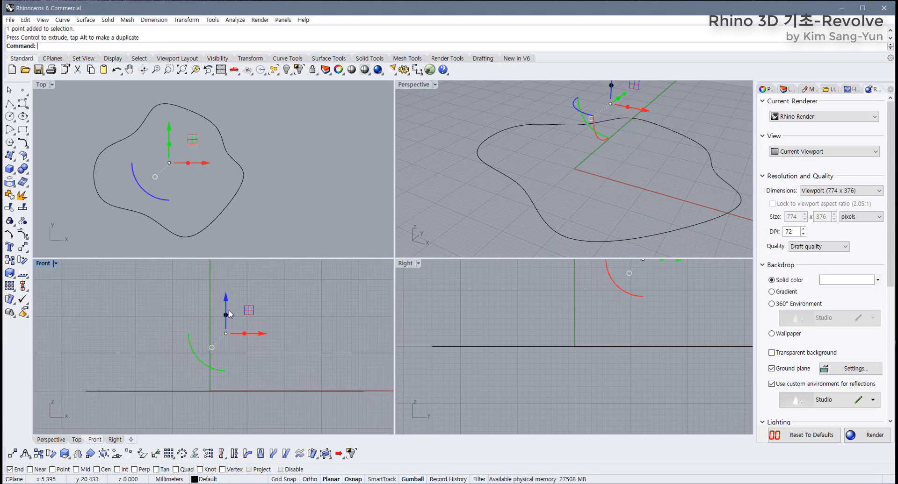
{"action": "left_click_drag", "start_coordinate": [226, 311], "coordinate": [226, 326]}
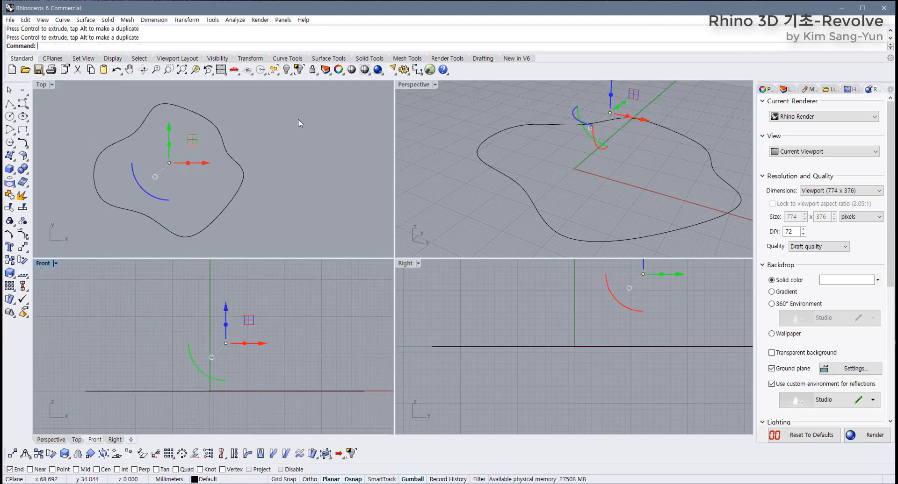
{"action": "left_click", "coordinate": [298, 121]}
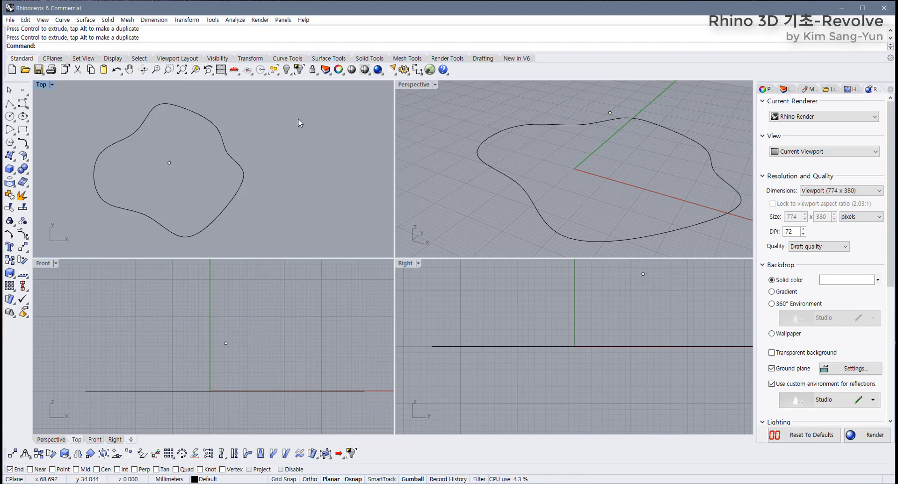
{"action": "left_click", "coordinate": [226, 344]}
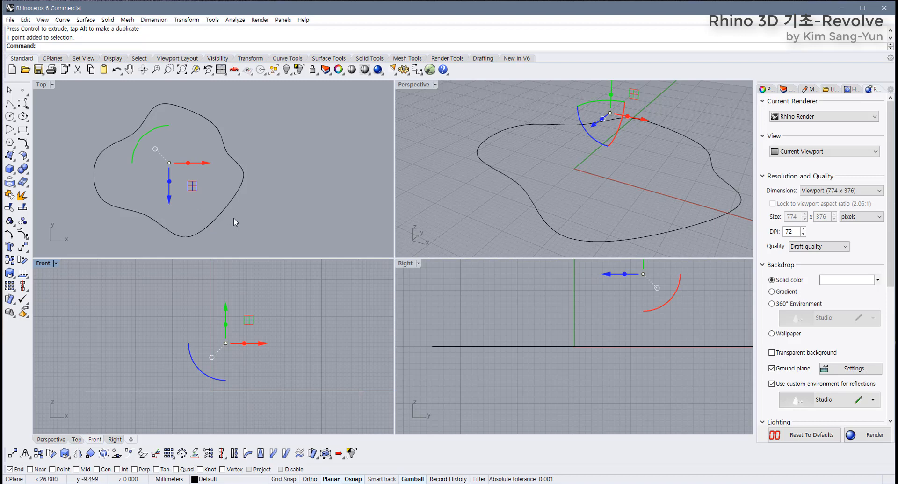
{"action": "right_click_drag", "start_coordinate": [239, 220], "coordinate": [224, 224]}
{"action": "left_click", "coordinate": [271, 205]}
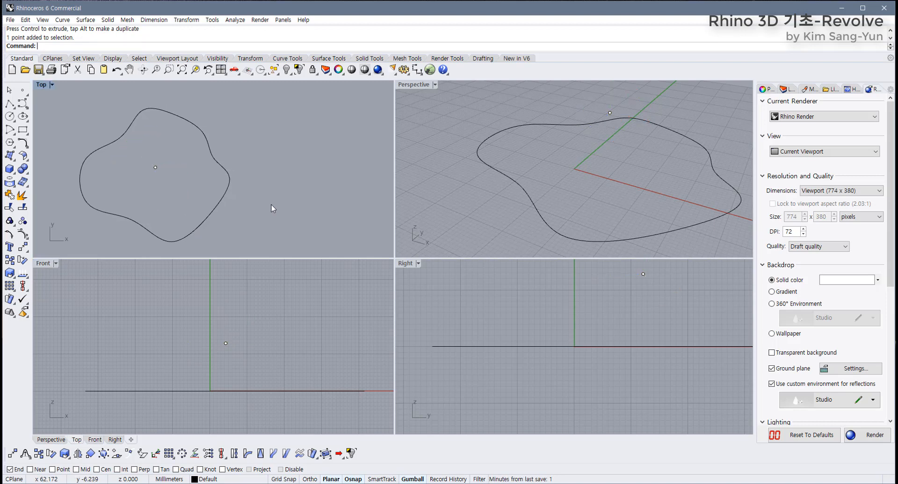
Step: Start a control-point curve and switch object snapping from End to Point
{"action": "left_click", "coordinate": [23, 104]}
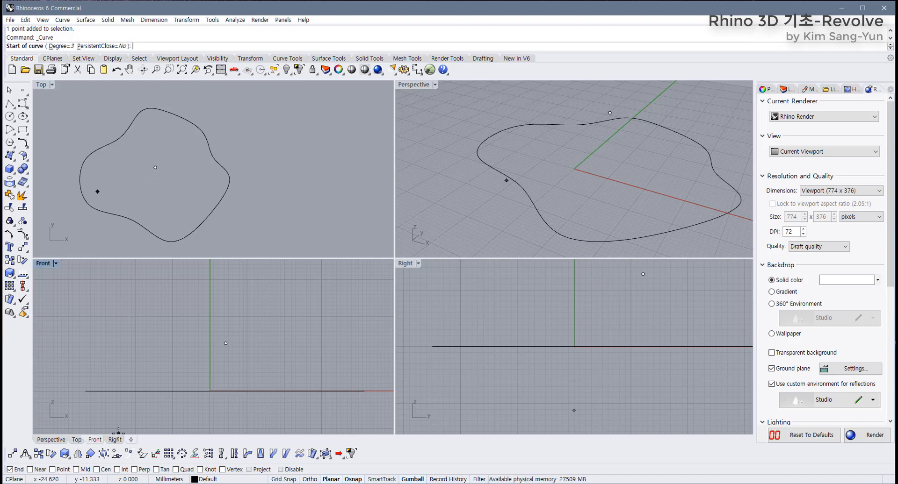
{"action": "left_click", "coordinate": [55, 472]}
{"action": "left_click", "coordinate": [18, 470]}
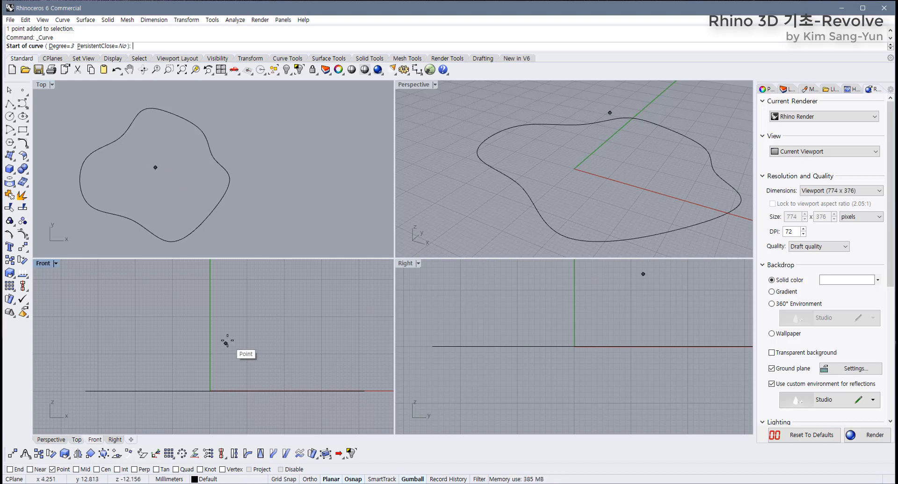
{"action": "left_click", "coordinate": [155, 167]}
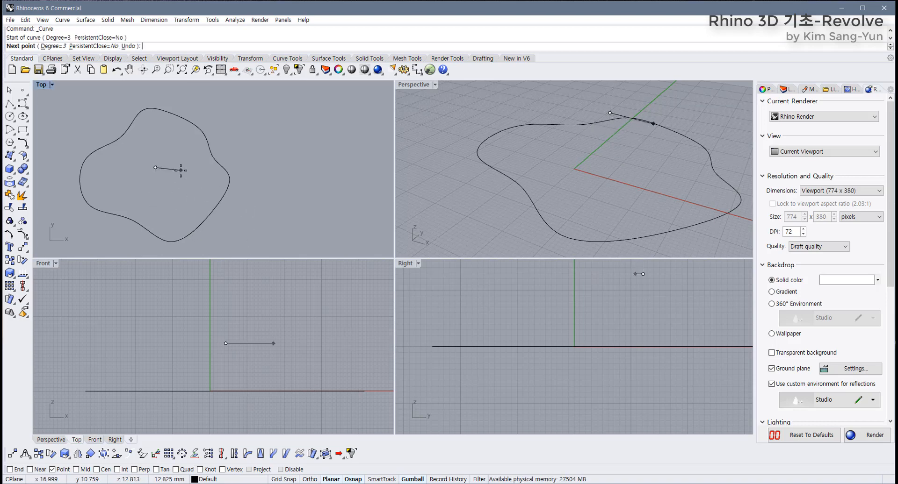
{"action": "right_click_drag", "start_coordinate": [185, 176], "coordinate": [176, 197]}
{"action": "scroll", "coordinate": [176, 196], "scroll_direction": "up", "scroll_amount": 2}
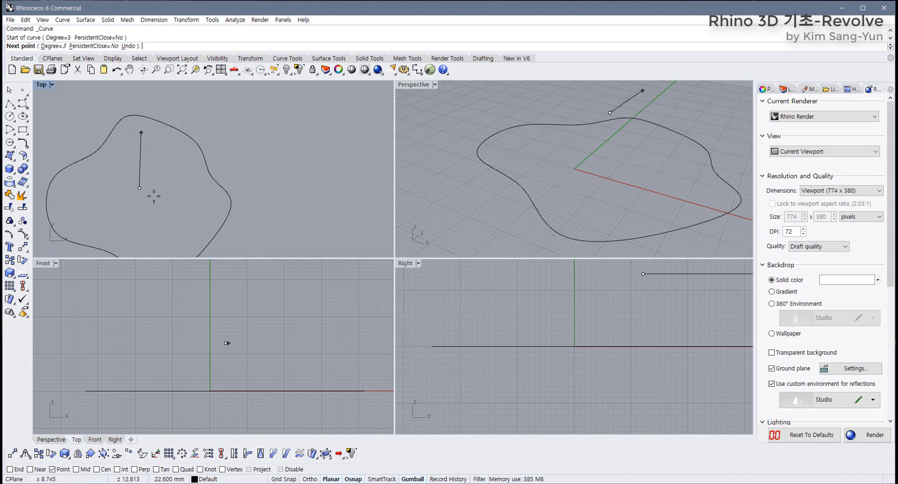
{"action": "left_click", "coordinate": [139, 153]}
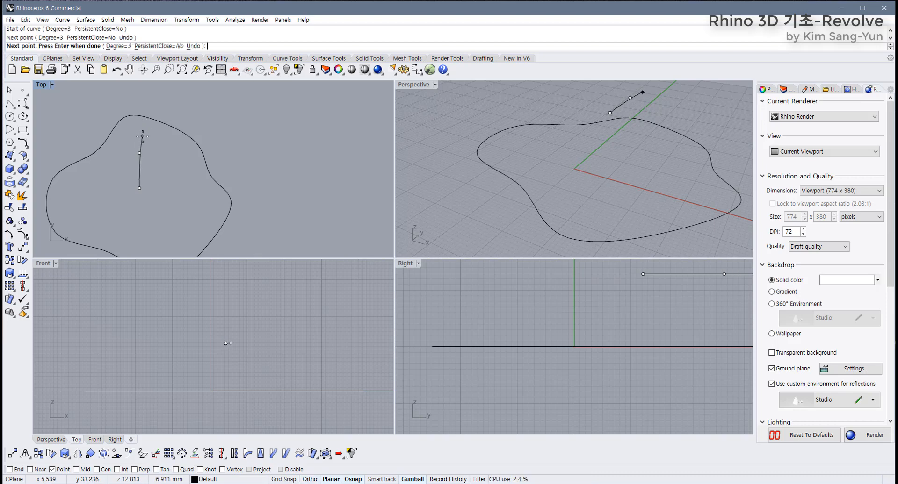
{"action": "key", "text": "ctrl+z"}
{"action": "key", "text": "Escape"}
Step: Enable Near snapping while drawing a trial control-point curve from the raised point to the outline, and delete that curve
{"action": "key", "text": "Return"}
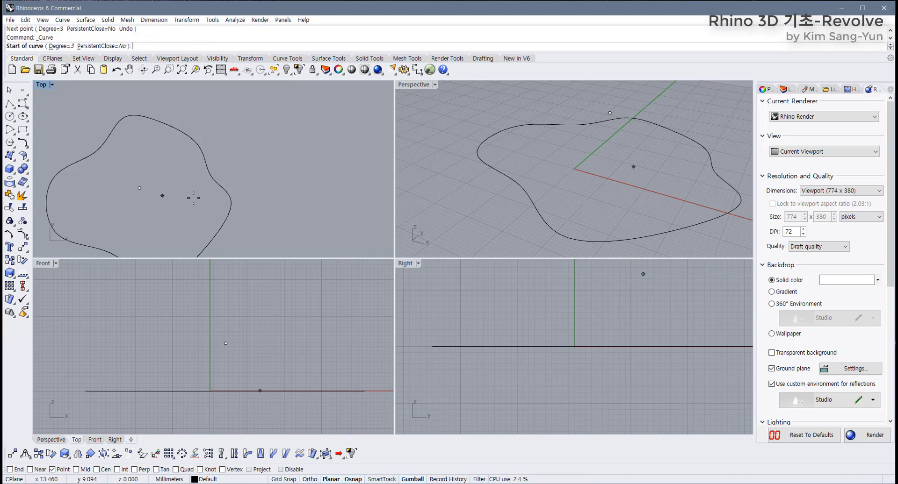
{"action": "left_click", "coordinate": [140, 188]}
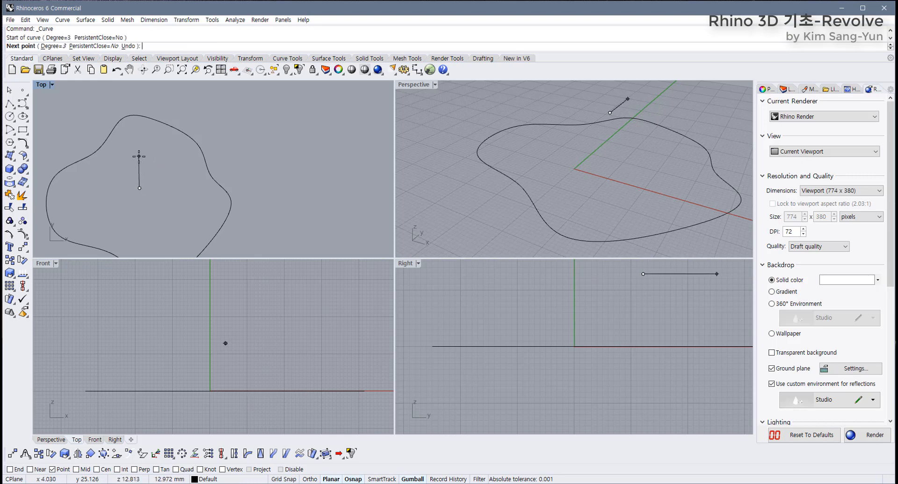
{"action": "left_click", "coordinate": [136, 163]}
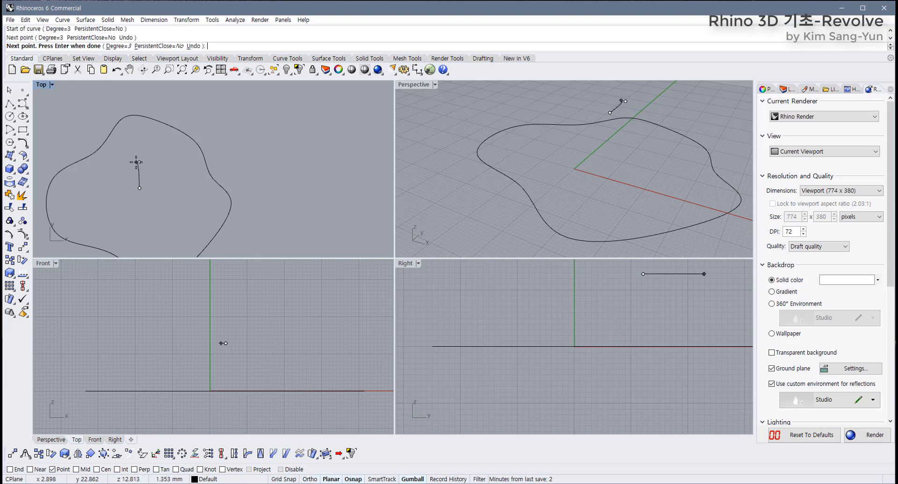
{"action": "left_click", "coordinate": [140, 136]}
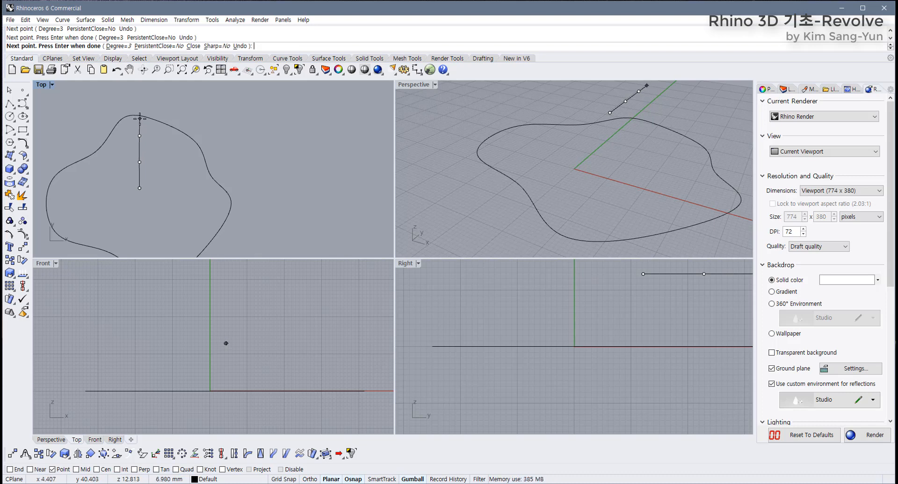
{"action": "left_click", "coordinate": [36, 470]}
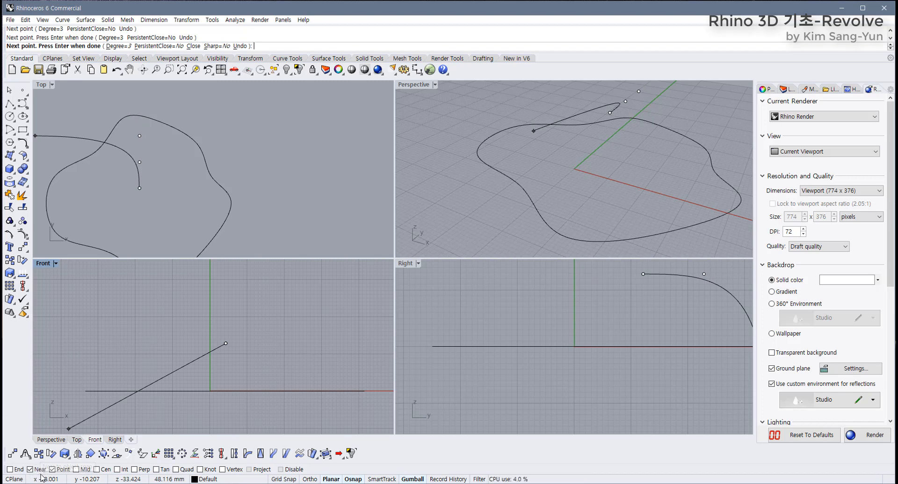
{"action": "left_click", "coordinate": [140, 116]}
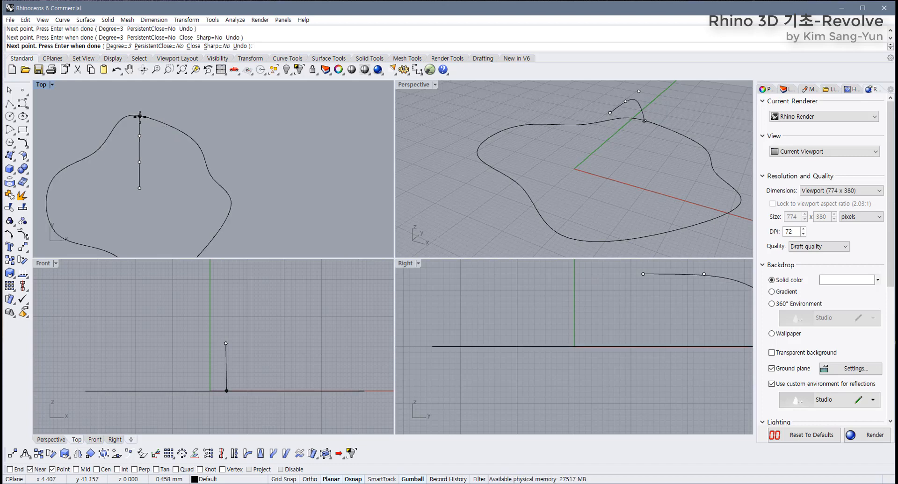
{"action": "key", "text": "Return"}
{"action": "left_click", "coordinate": [136, 149]}
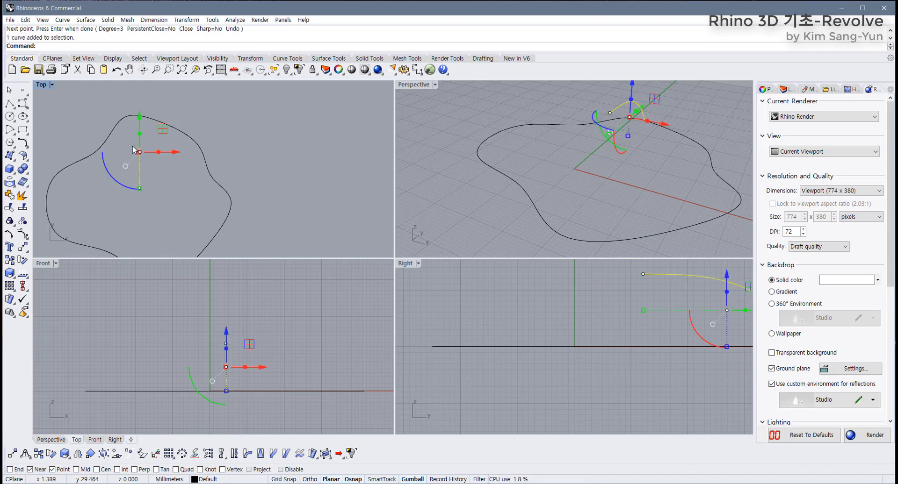
{"action": "key", "text": "Delete"}
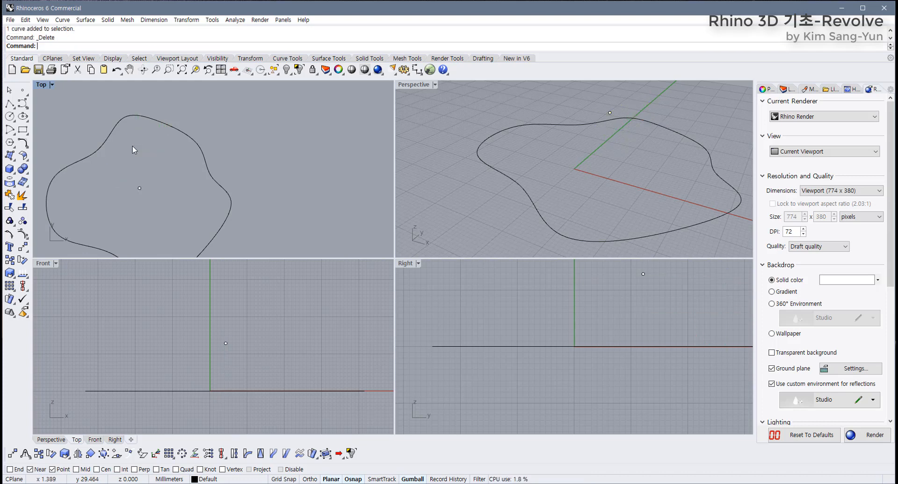
Step: Draw a degree 3 control-point curve in the Top view from the raised point straight to the outline's upper edge, using Near snapping
{"action": "left_click", "coordinate": [25, 105]}
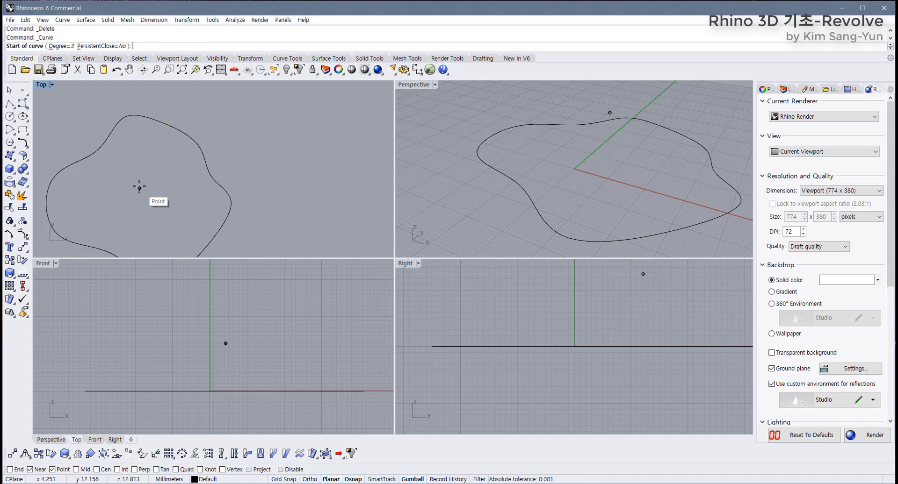
{"action": "left_click", "coordinate": [139, 187]}
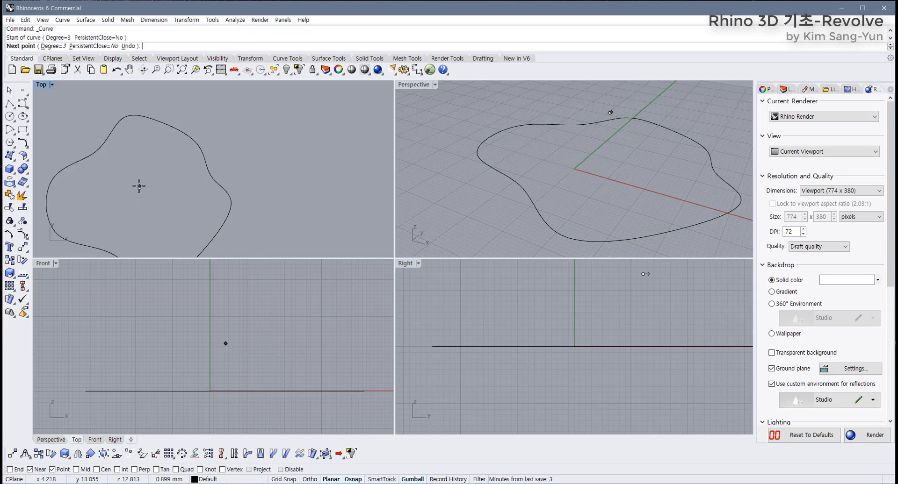
{"action": "left_click", "coordinate": [139, 155]}
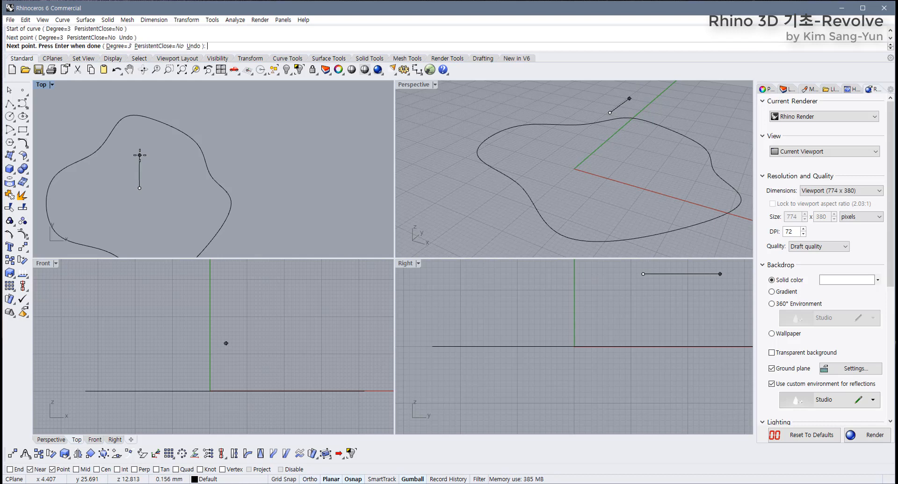
{"action": "left_click", "coordinate": [139, 134]}
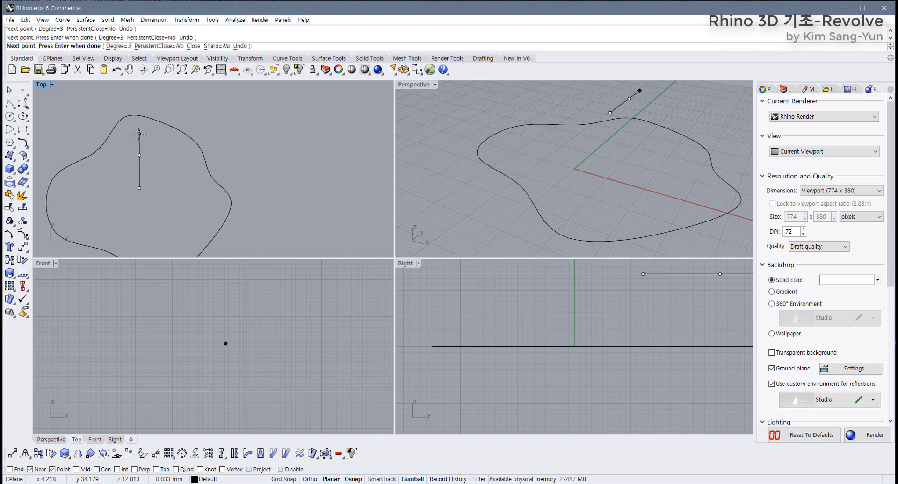
{"action": "scroll", "coordinate": [139, 124], "scroll_direction": "up", "scroll_amount": 2}
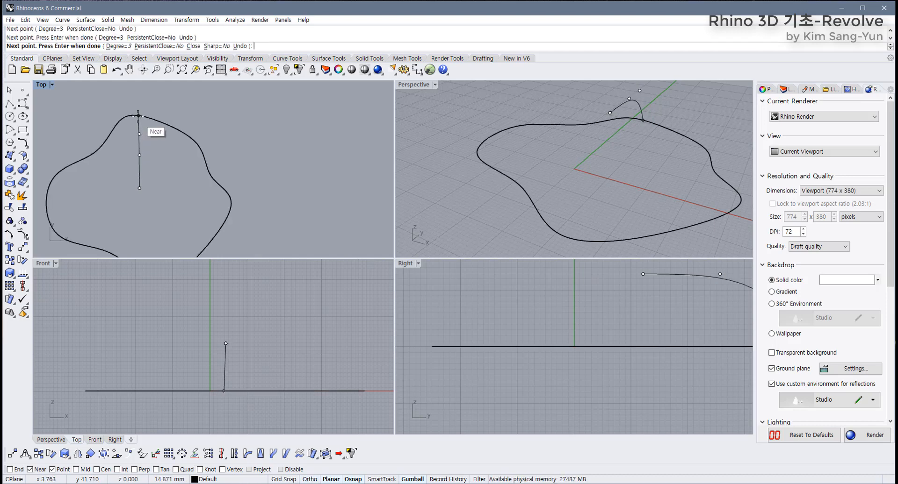
{"action": "scroll", "coordinate": [138, 114], "scroll_direction": "up", "scroll_amount": 3}
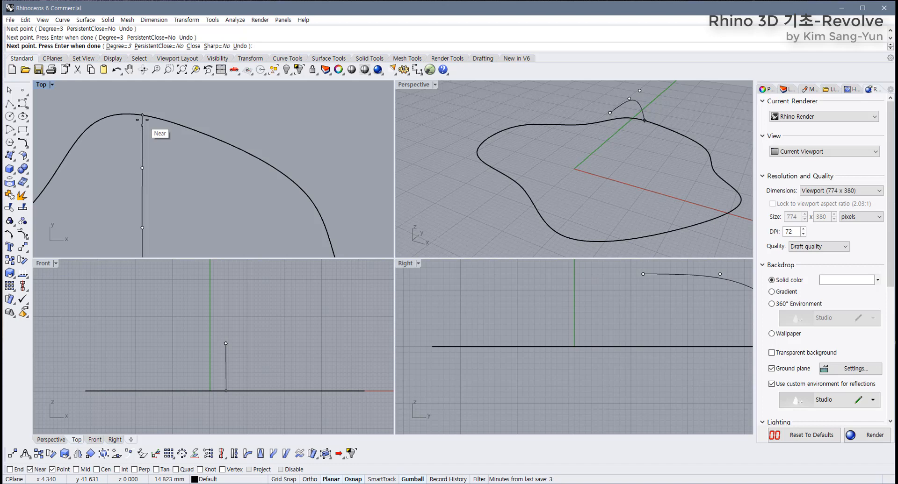
{"action": "left_click", "coordinate": [142, 118]}
{"action": "key", "text": "Return"}
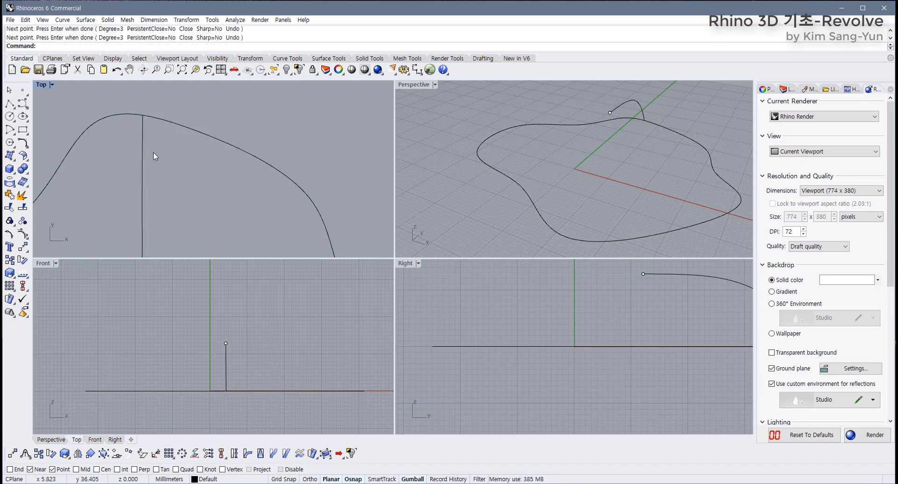
Step: Select the new profile curve, maximise the Right view and show the curve's control points
{"action": "scroll", "coordinate": [169, 200], "scroll_direction": "down", "scroll_amount": 4}
{"action": "left_click", "coordinate": [150, 196]}
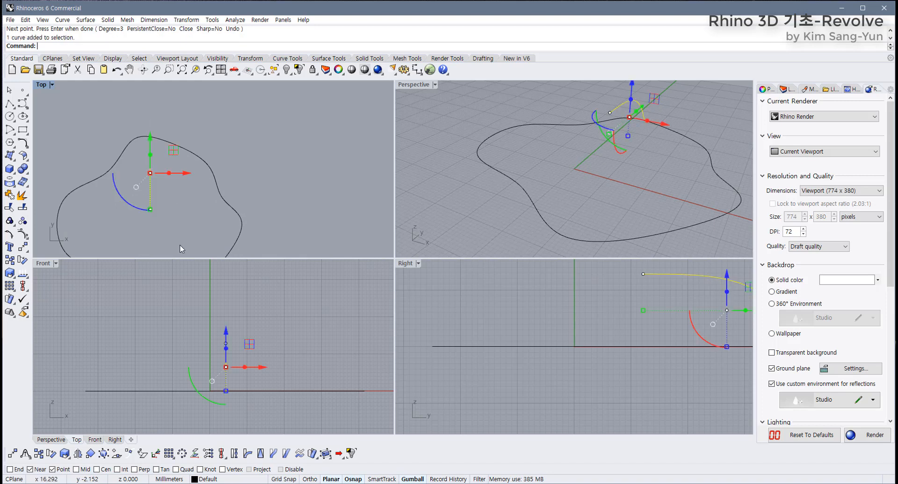
{"action": "right_click_drag", "start_coordinate": [589, 320], "coordinate": [458, 342]}
{"action": "scroll", "coordinate": [507, 329], "scroll_direction": "down", "scroll_amount": 2}
{"action": "double_click", "coordinate": [405, 264]}
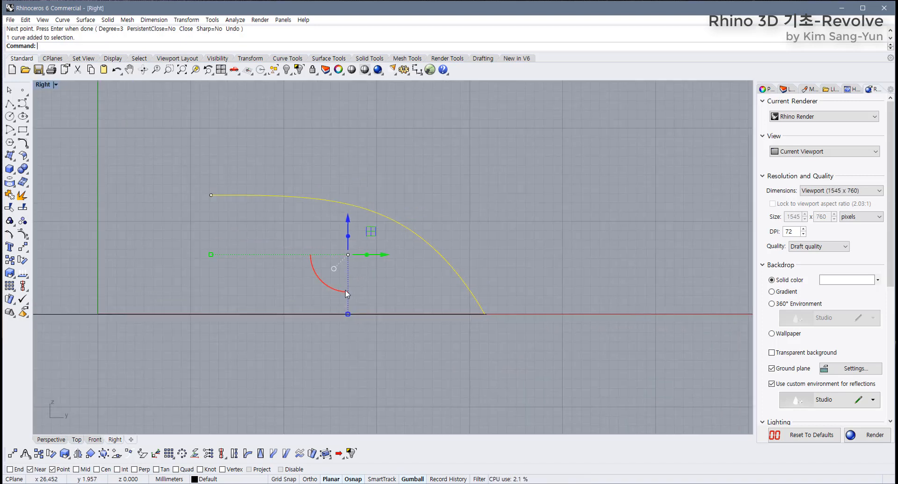
{"action": "right_click_drag", "start_coordinate": [392, 270], "coordinate": [381, 283]}
{"action": "left_click", "coordinate": [399, 274]}
{"action": "left_click_drag", "start_coordinate": [439, 259], "coordinate": [399, 281]}
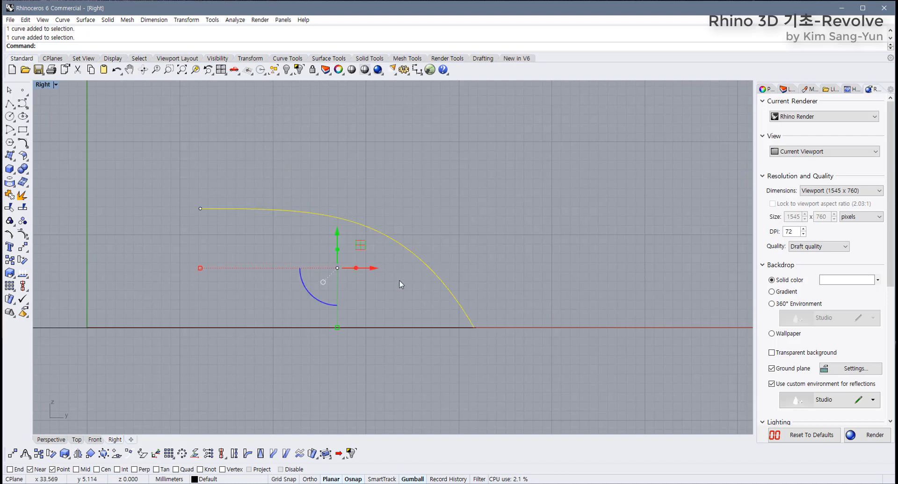
{"action": "key", "text": "F10"}
Step: Move the profile's second control point horizontally toward the start point, keeping the first two points level for a flat tangent
{"action": "left_click", "coordinate": [325, 209]}
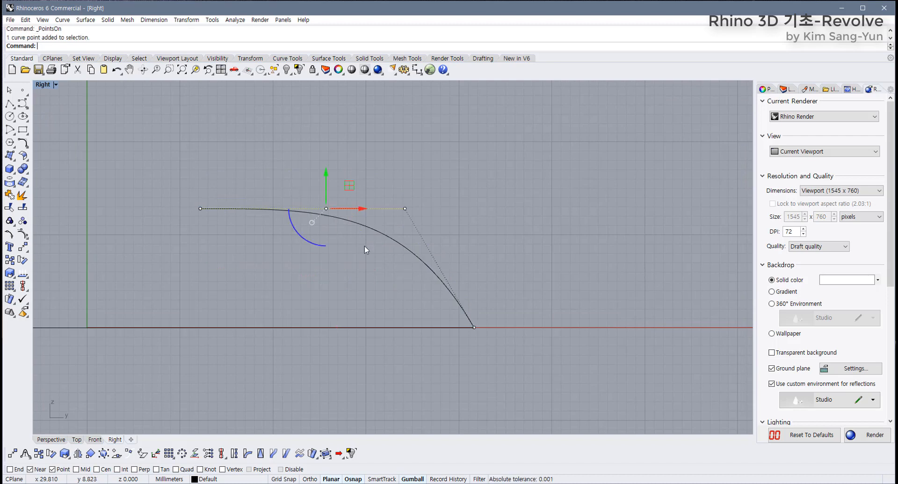
{"action": "left_click_drag", "start_coordinate": [360, 208], "coordinate": [313, 209]}
{"action": "left_click_drag", "start_coordinate": [171, 227], "coordinate": [289, 191]}
{"action": "left_click_drag", "start_coordinate": [184, 241], "coordinate": [302, 190]}
{"action": "left_click", "coordinate": [162, 248]}
{"action": "left_click", "coordinate": [201, 209]}
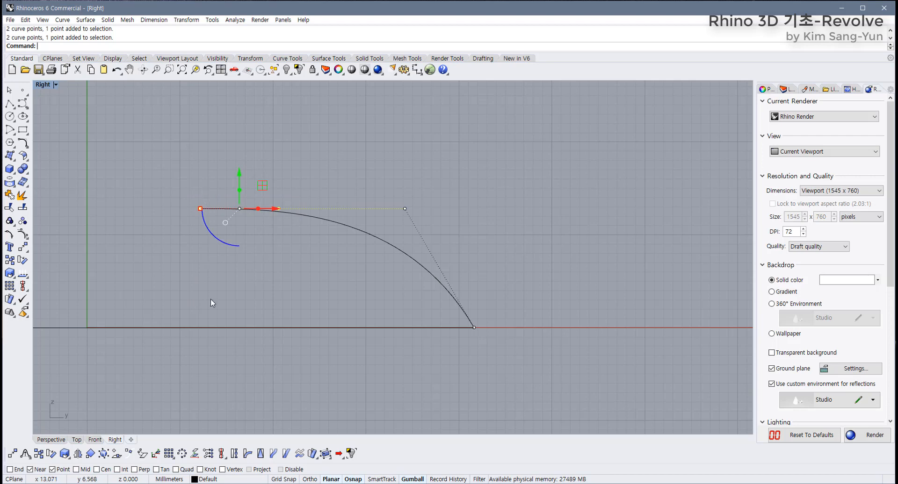
{"action": "left_click", "coordinate": [226, 217]}
{"action": "left_click_drag", "start_coordinate": [269, 227], "coordinate": [322, 238]}
{"action": "left_click", "coordinate": [282, 246]}
Step: Try raising the profile's second control point above the start point's height, and undo the move
{"action": "scroll", "coordinate": [264, 217], "scroll_direction": "up", "scroll_amount": 4}
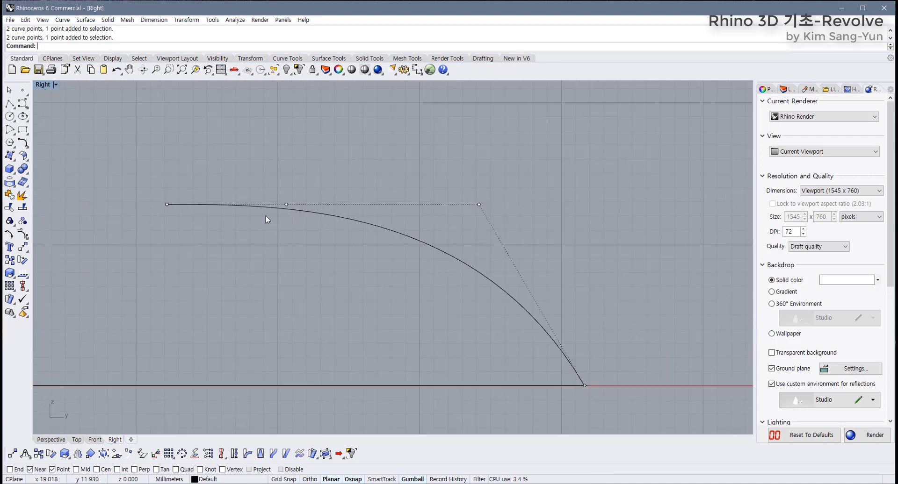
{"action": "left_click", "coordinate": [286, 206]}
{"action": "left_click_drag", "start_coordinate": [288, 183], "coordinate": [289, 148]}
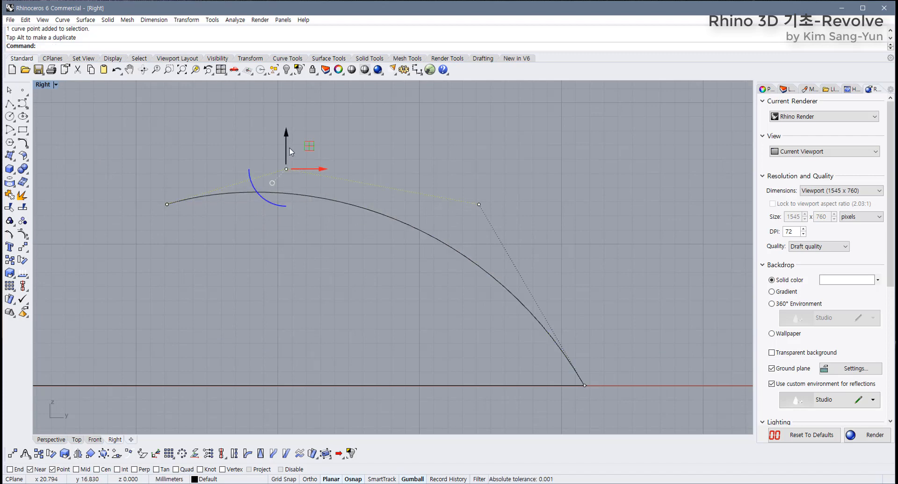
{"action": "key", "text": "ctrl+z"}
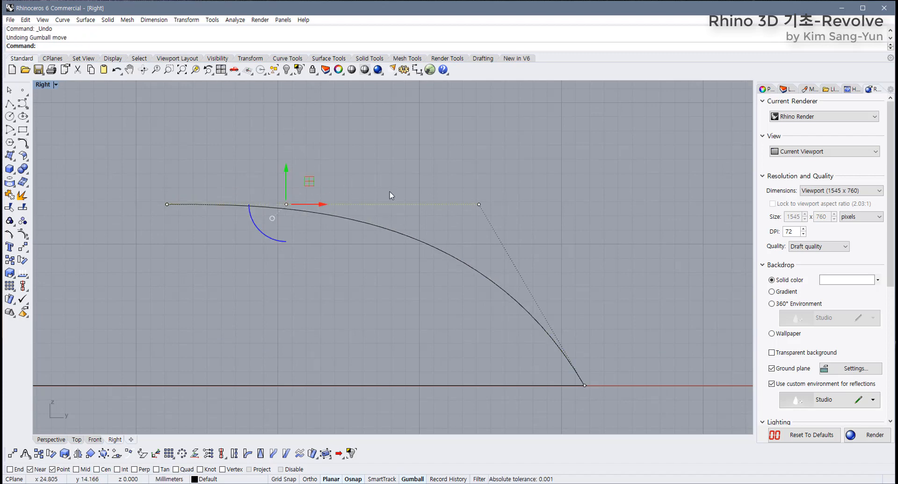
Step: Move the profile's third control point down and outward, close to above the curve's lower end
{"action": "left_click", "coordinate": [479, 204]}
{"action": "right_click_drag", "start_coordinate": [558, 266], "coordinate": [481, 229]}
{"action": "left_click_drag", "start_coordinate": [427, 143], "coordinate": [489, 182]}
{"action": "right_click_drag", "start_coordinate": [483, 238], "coordinate": [525, 249]}
{"action": "left_click_drag", "start_coordinate": [522, 205], "coordinate": [570, 238]}
{"action": "left_click_drag", "start_coordinate": [534, 293], "coordinate": [529, 250]}
{"action": "key", "text": "ctrl+z"}
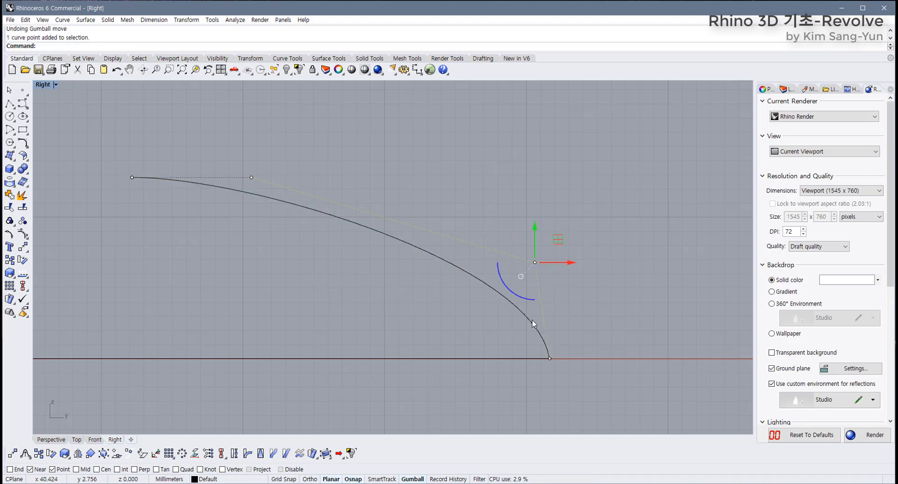
{"action": "right_click_drag", "start_coordinate": [532, 320], "coordinate": [545, 314]}
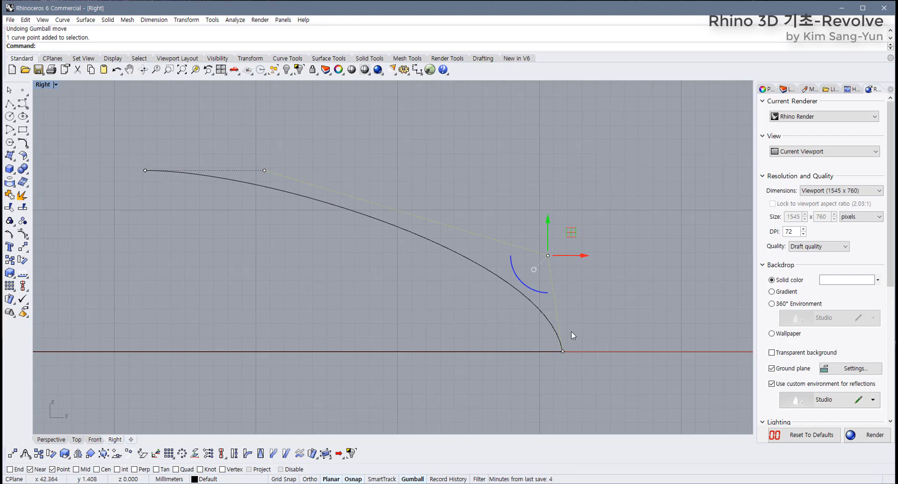
{"action": "right_click_drag", "start_coordinate": [571, 332], "coordinate": [546, 332]}
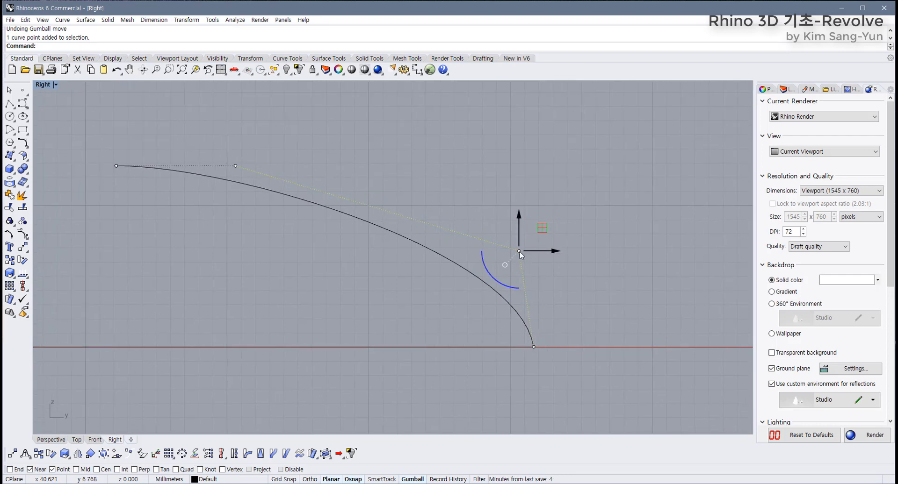
Step: Snap the third control point onto the profile's lower end point and raise it straight up so the two align vertically
{"action": "left_click_drag", "start_coordinate": [519, 251], "coordinate": [533, 346]}
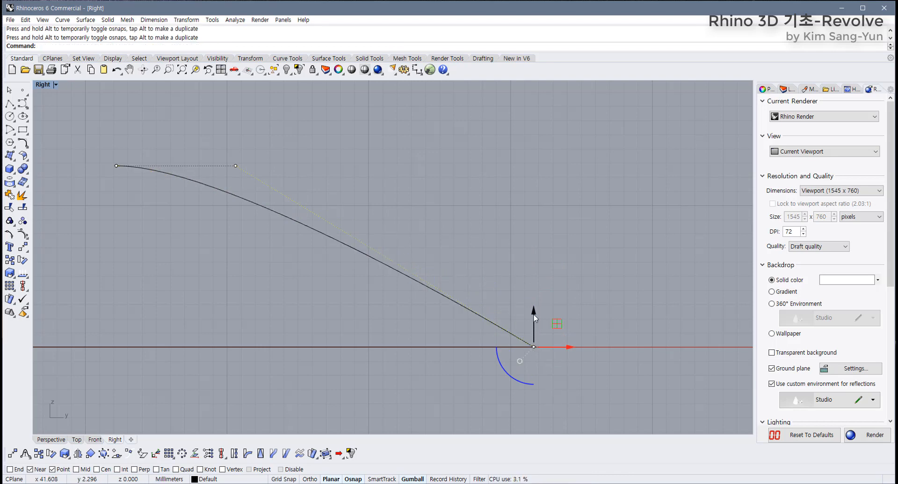
{"action": "left_click_drag", "start_coordinate": [534, 315], "coordinate": [563, 380]}
{"action": "left_click", "coordinate": [570, 358]}
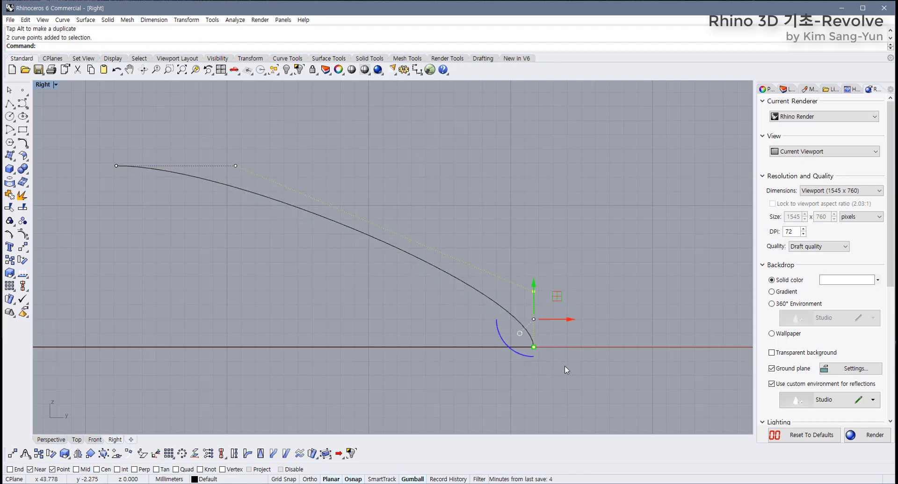
{"action": "left_click_drag", "start_coordinate": [520, 259], "coordinate": [566, 380]}
{"action": "left_click_drag", "start_coordinate": [81, 140], "coordinate": [257, 196]}
{"action": "left_click", "coordinate": [291, 268]}
Step: Insert one knot near the middle of the profile curve to gain an extra control point
{"action": "scroll", "coordinate": [391, 258], "scroll_direction": "down", "scroll_amount": 8}
{"action": "scroll", "coordinate": [358, 248], "scroll_direction": "up", "scroll_amount": 4}
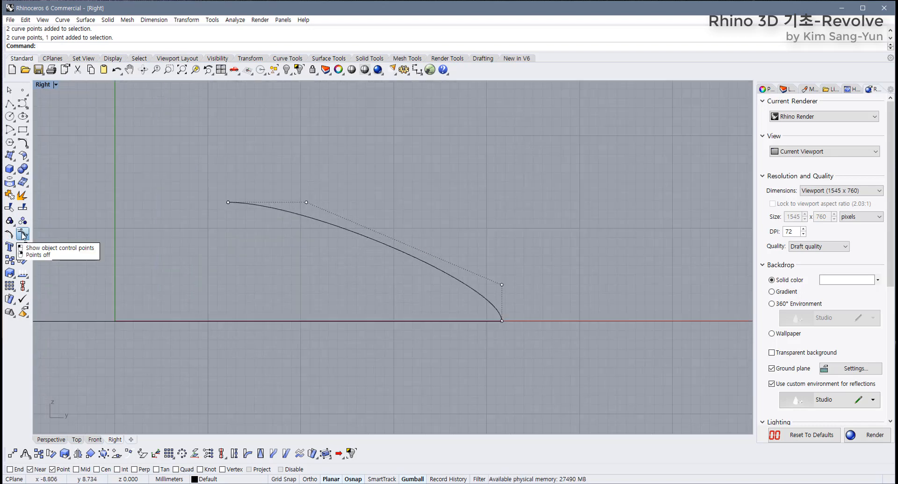
{"action": "left_click", "coordinate": [23, 235]}
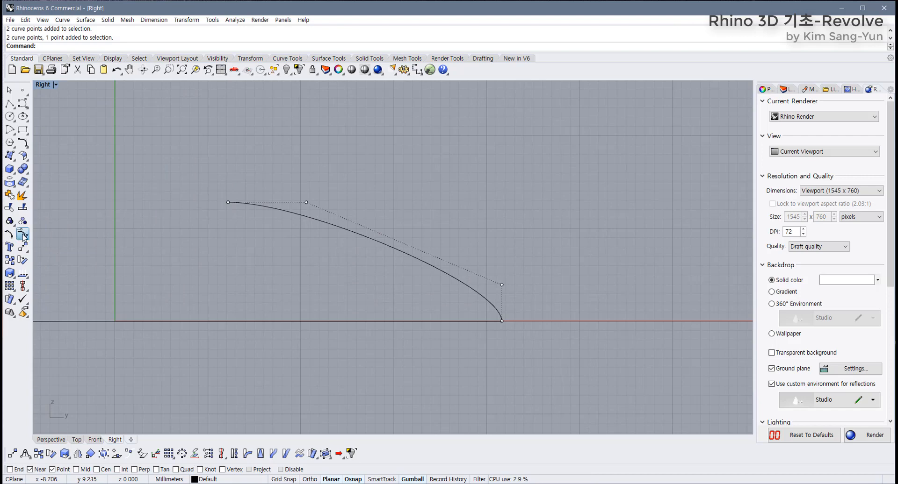
{"action": "left_click", "coordinate": [22, 235]}
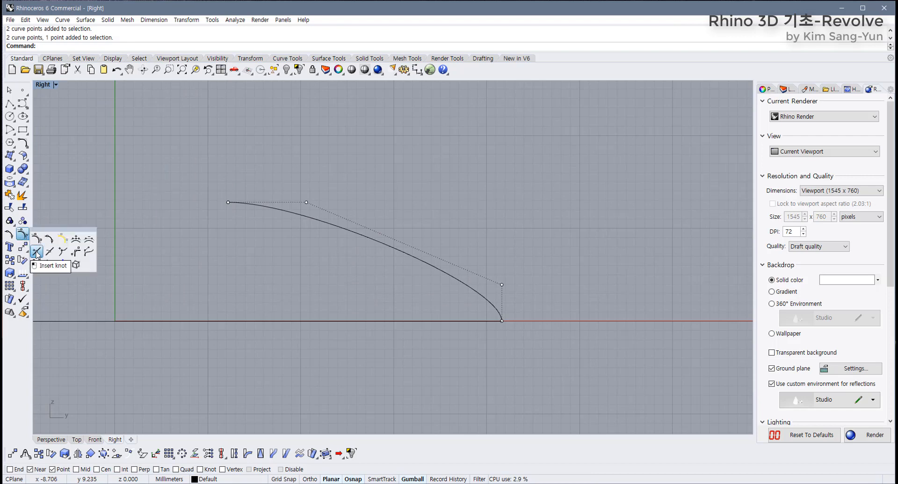
{"action": "left_click", "coordinate": [36, 253]}
{"action": "left_click", "coordinate": [389, 245]}
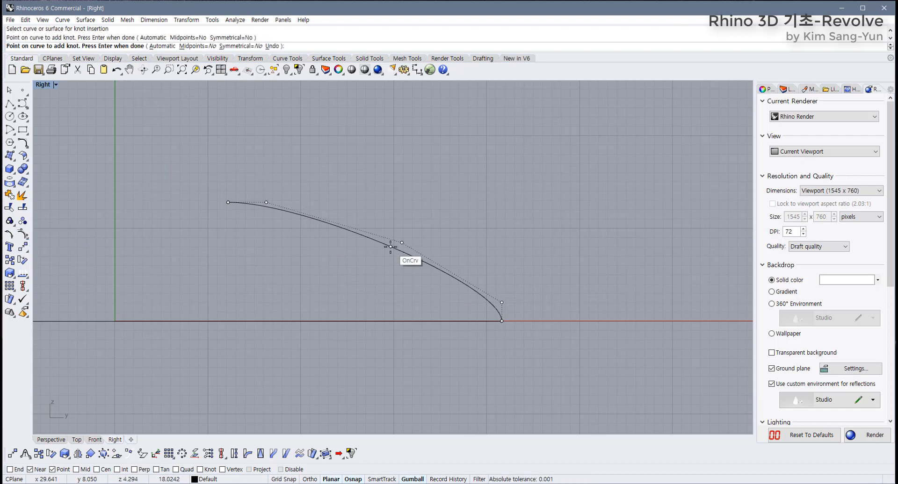
{"action": "right_click", "coordinate": [390, 247]}
Step: Move the middle control point up and slightly outward to bulge the profile, turn the control points off and restore the four-viewport layout
{"action": "left_click", "coordinate": [402, 243]}
{"action": "left_click_drag", "start_coordinate": [425, 219], "coordinate": [432, 194]}
{"action": "left_click", "coordinate": [307, 246]}
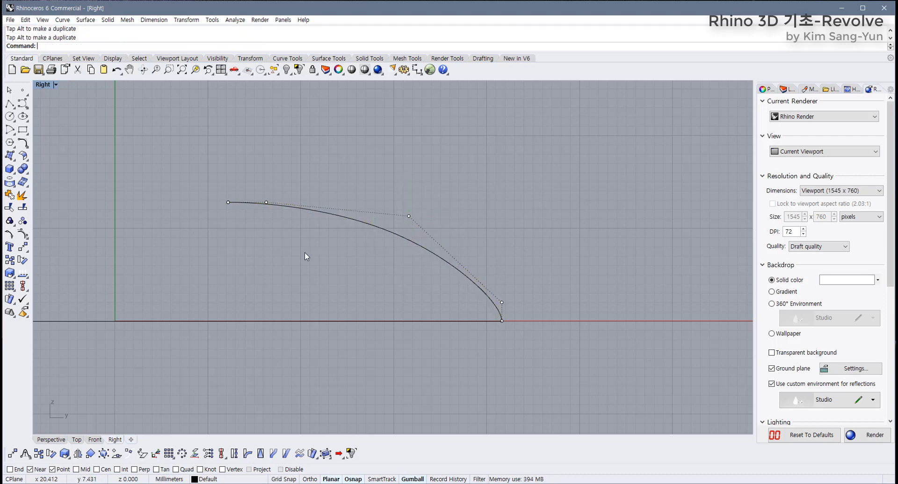
{"action": "key", "text": "F11"}
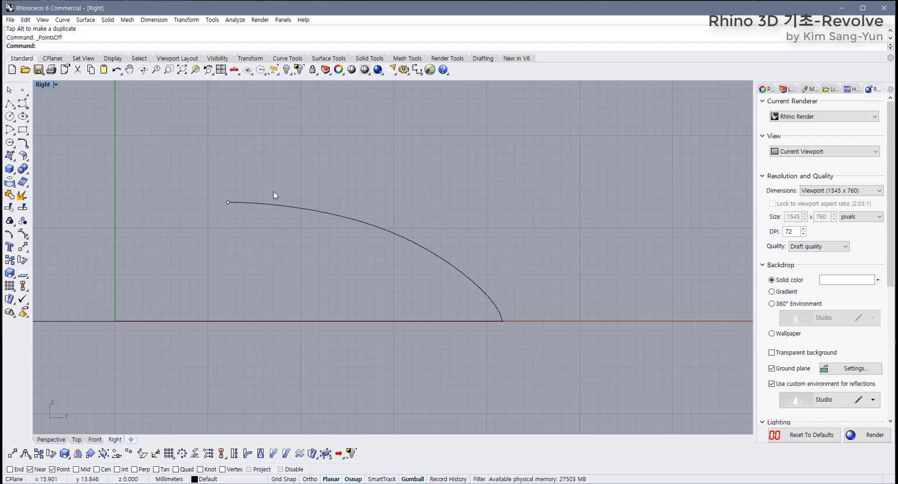
{"action": "double_click", "coordinate": [42, 84]}
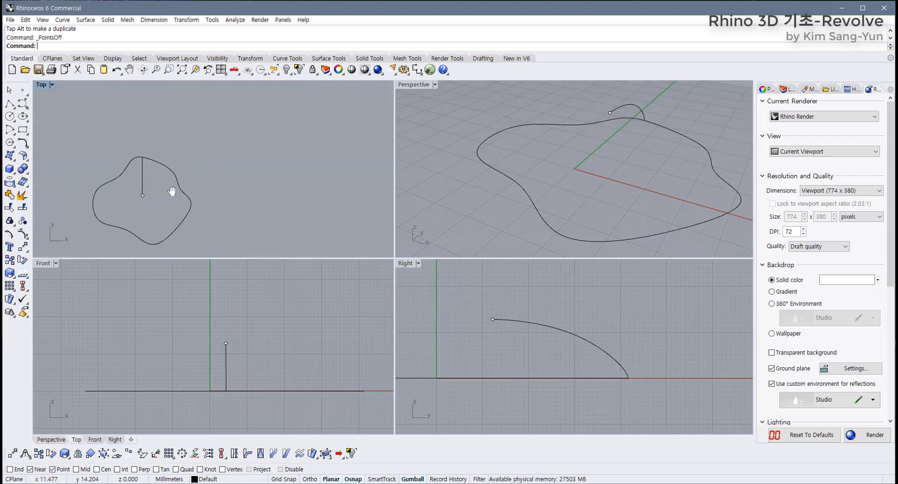
Step: Rail-revolve the profile curve along the closed lobed outline around a vertical axis running down from the raised centre point
{"action": "left_click", "coordinate": [326, 59]}
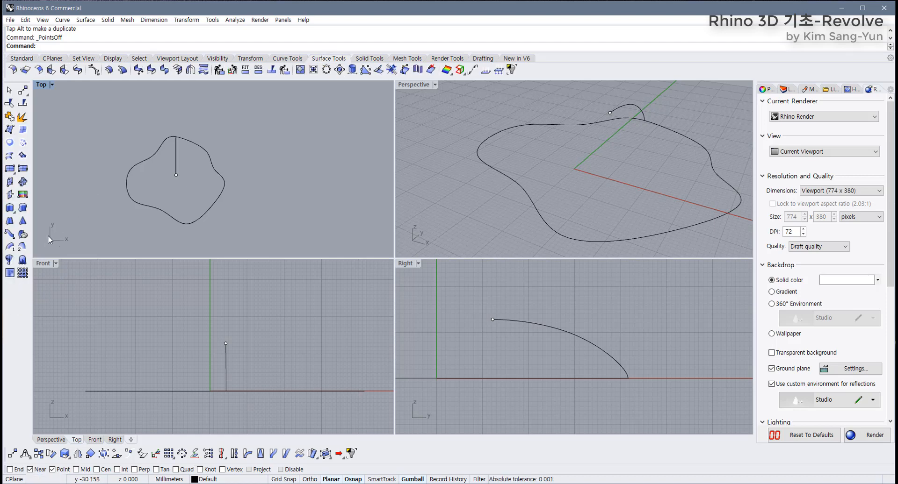
{"action": "right_click", "coordinate": [9, 260]}
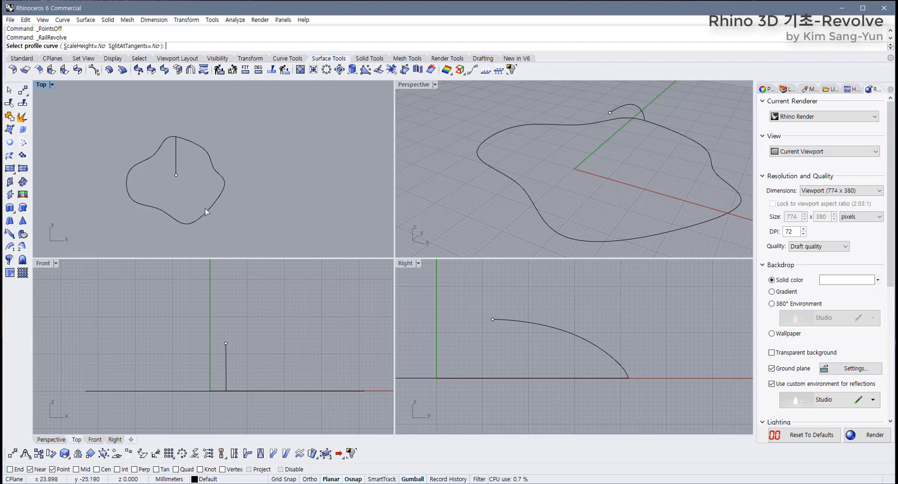
{"action": "left_click", "coordinate": [176, 158]}
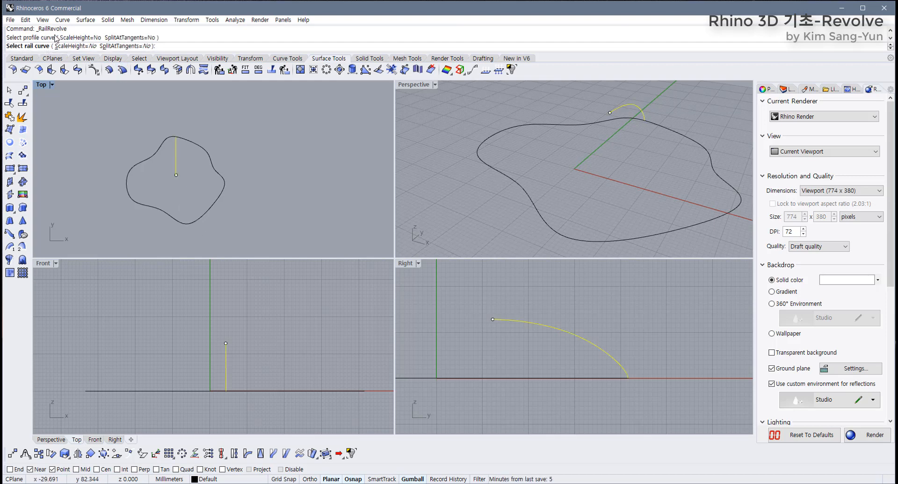
{"action": "left_click", "coordinate": [216, 172]}
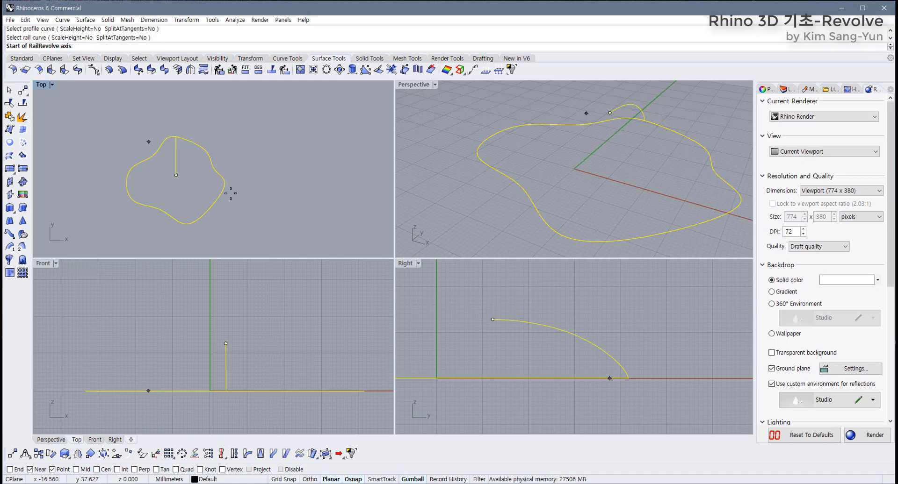
{"action": "right_click_drag", "start_coordinate": [482, 335], "coordinate": [495, 354]}
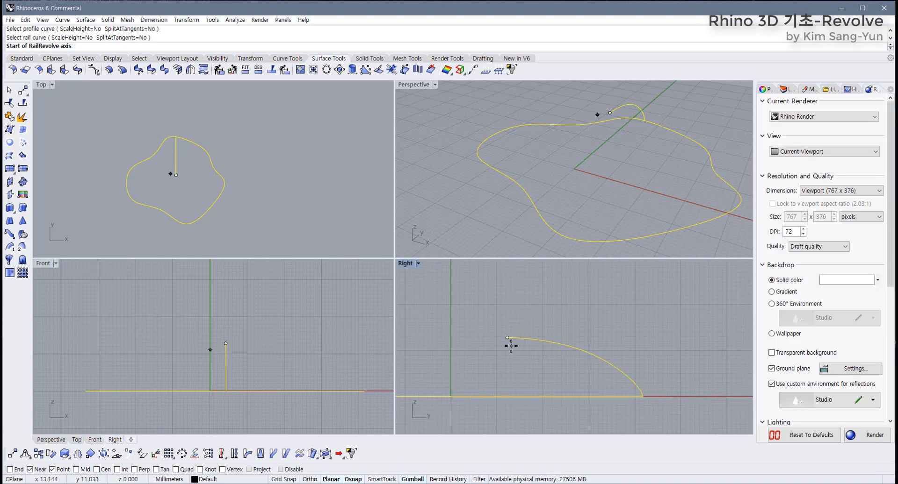
{"action": "left_click", "coordinate": [507, 338]}
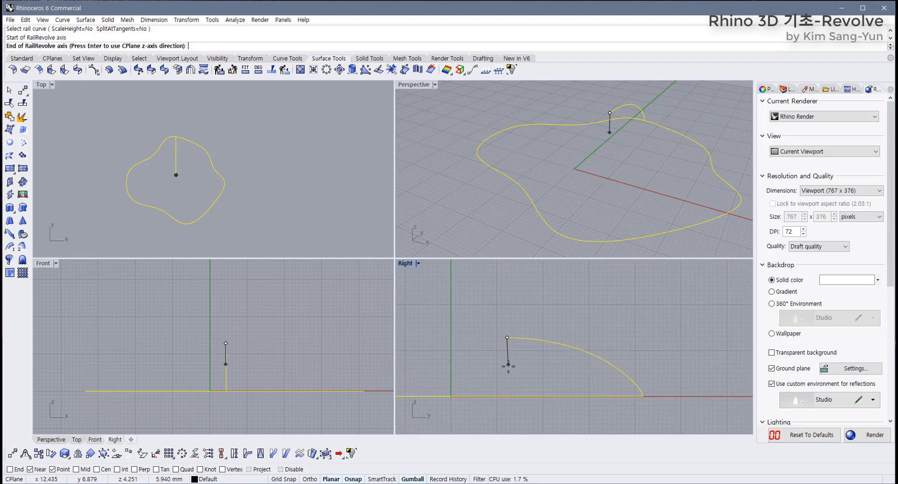
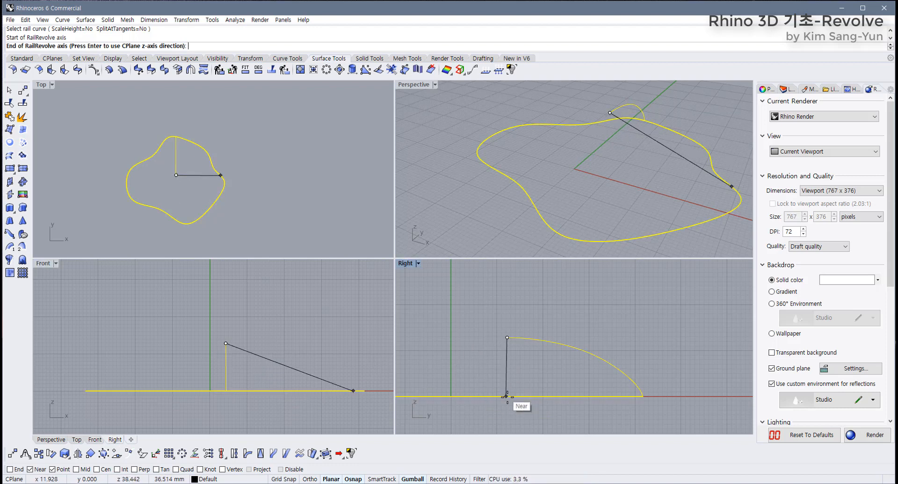
{"action": "key", "text": "shift"}
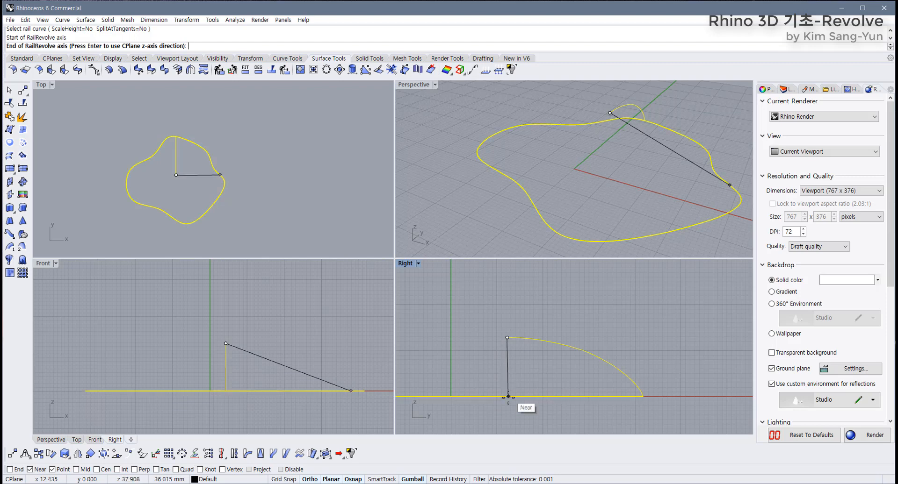
{"action": "scroll", "coordinate": [506, 301], "scroll_direction": "down", "scroll_amount": 2}
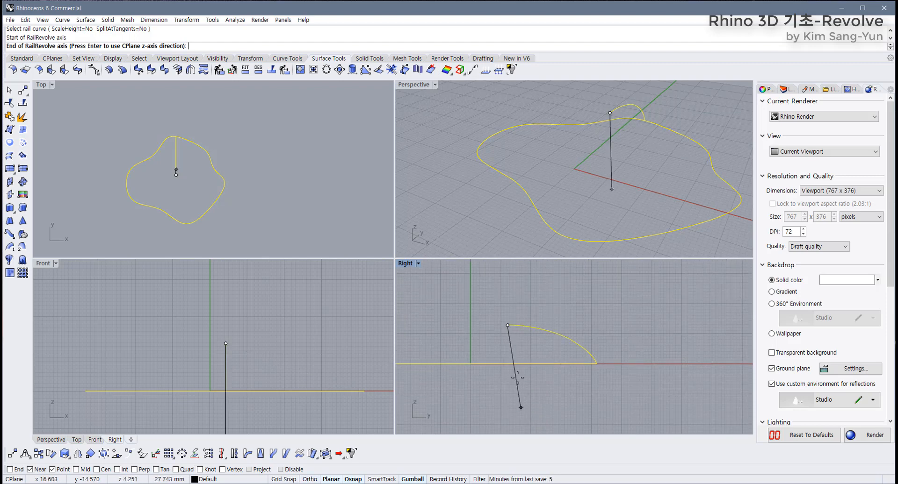
{"action": "right_click_drag", "start_coordinate": [517, 339], "coordinate": [517, 383]}
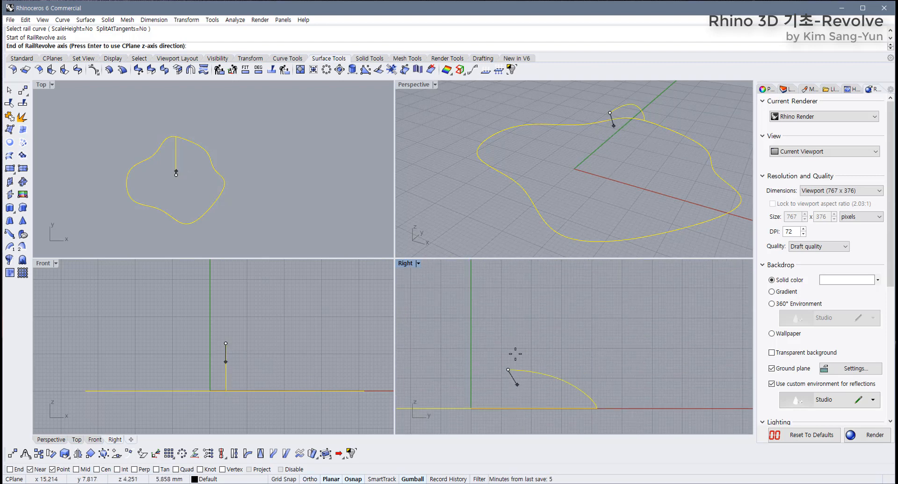
{"action": "left_click", "coordinate": [510, 398]}
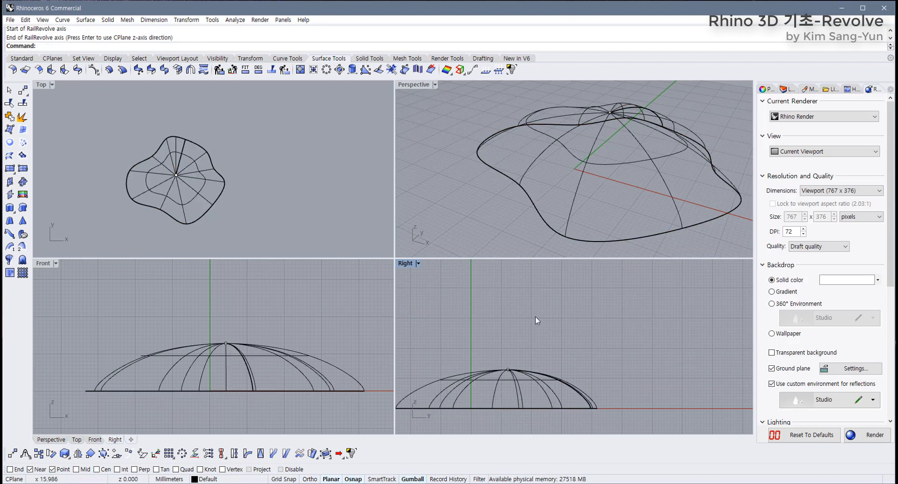
Step: Show the perspective view in Shaded mode and orbit around the lobed dome to examine its surface
{"action": "left_click", "coordinate": [434, 85]}
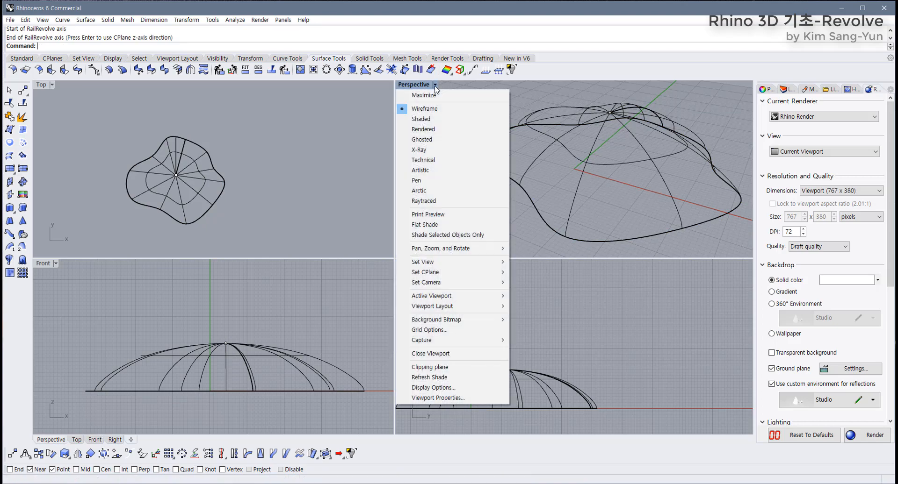
{"action": "left_click", "coordinate": [421, 119]}
{"action": "mouse_move", "coordinate": [456, 201]}
{"action": "right_mouse_down"}
{"action": "mouse_move", "coordinate": [586, 93]}
{"action": "mouse_move", "coordinate": [556, 103]}
{"action": "mouse_move", "coordinate": [488, 88]}
{"action": "mouse_move", "coordinate": [538, 155]}
{"action": "mouse_move", "coordinate": [583, 123]}
{"action": "mouse_move", "coordinate": [631, 229]}
{"action": "mouse_move", "coordinate": [459, 215]}
{"action": "mouse_move", "coordinate": [625, 167]}
{"action": "mouse_move", "coordinate": [675, 244]}
{"action": "right_mouse_up"}
Step: Delete the dome surface together with its point and curves, and turn on the grid in the top view
{"action": "left_click_drag", "start_coordinate": [675, 244], "coordinate": [549, 169]}
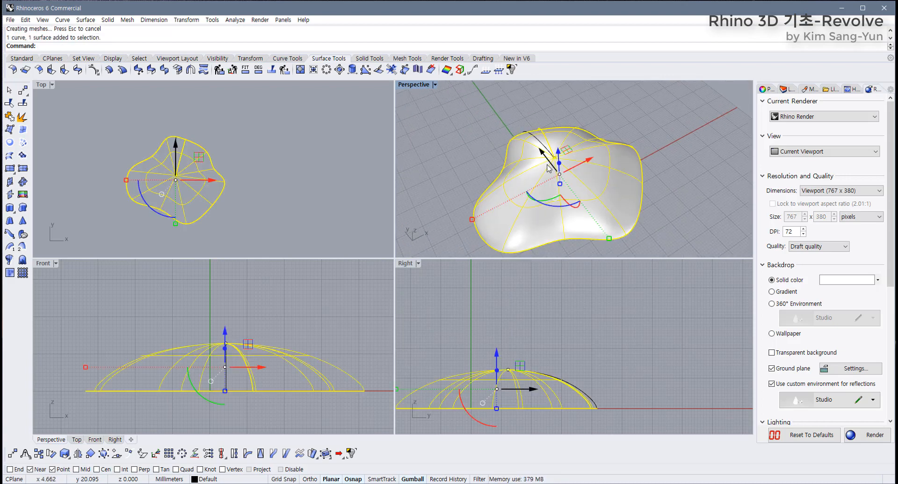
{"action": "left_click_drag", "start_coordinate": [652, 113], "coordinate": [478, 237]}
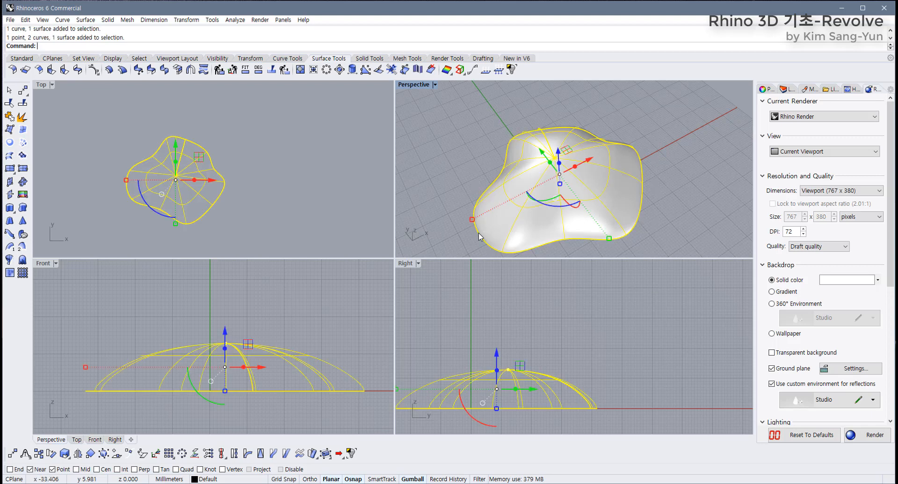
{"action": "key", "text": "Delete"}
{"action": "left_click", "coordinate": [320, 195]}
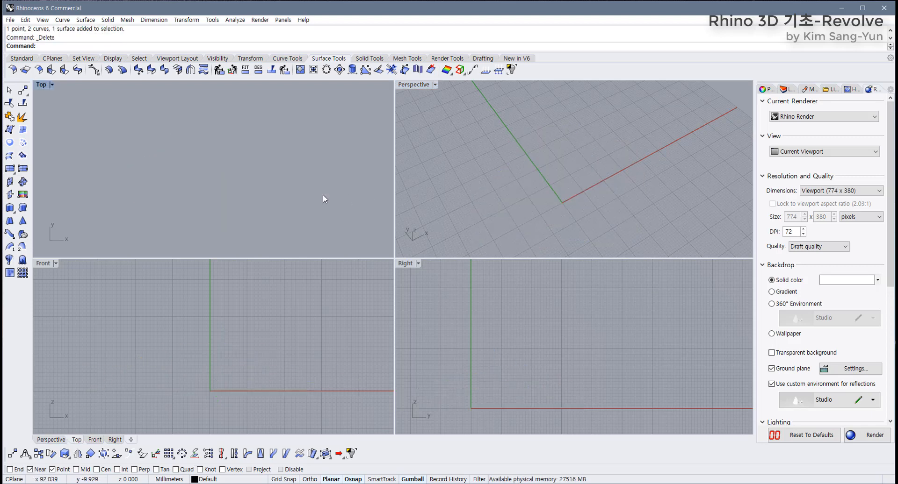
{"action": "key", "text": "F7"}
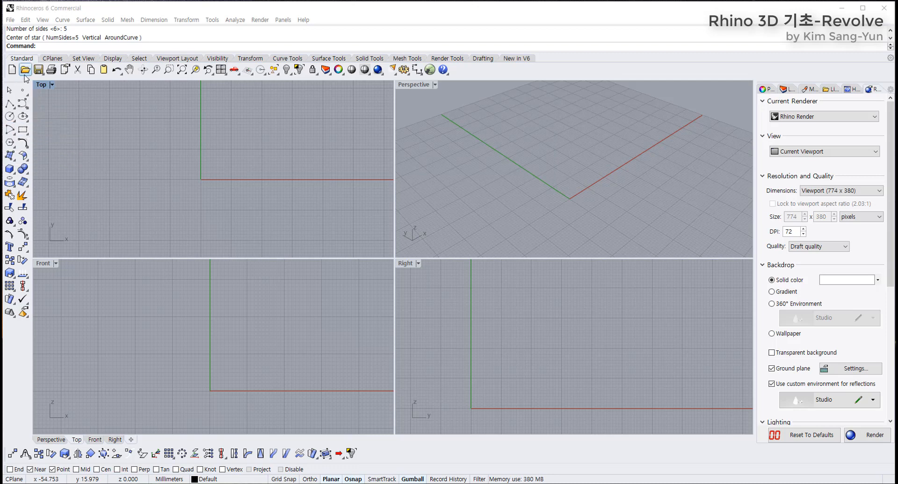
Step: Draw a five-pointed star in the top view centred at 0, with an outer radius of about 24 mm and second radius of about 11 mm
{"action": "left_click", "coordinate": [11, 144]}
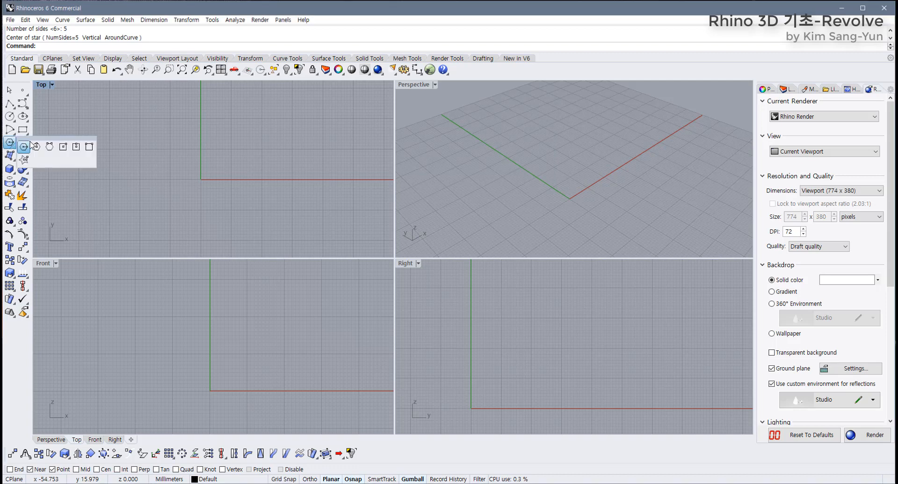
{"action": "left_click_drag", "start_coordinate": [37, 139], "coordinate": [53, 144]}
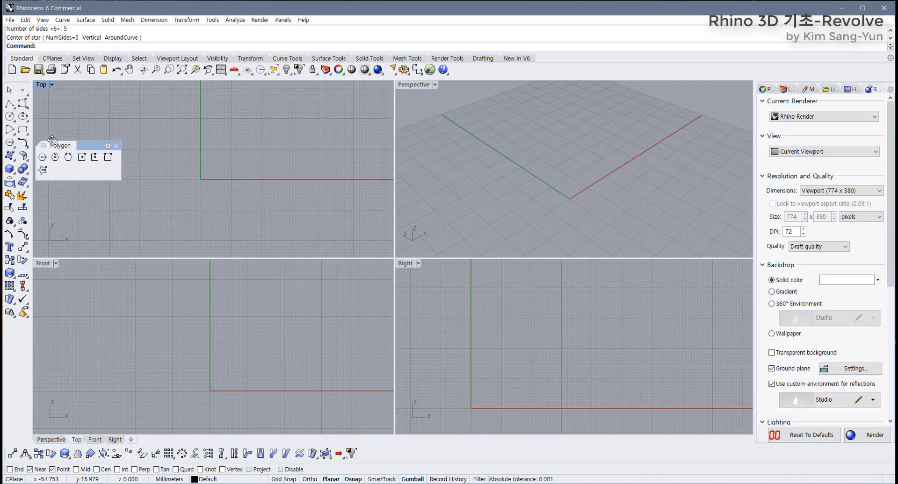
{"action": "left_click", "coordinate": [42, 171]}
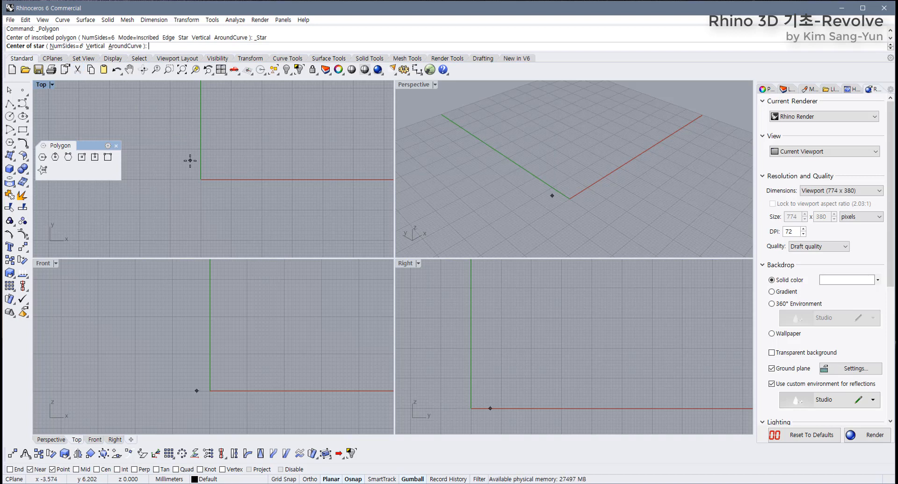
{"action": "type", "text": "0"}
{"action": "key", "text": "Return"}
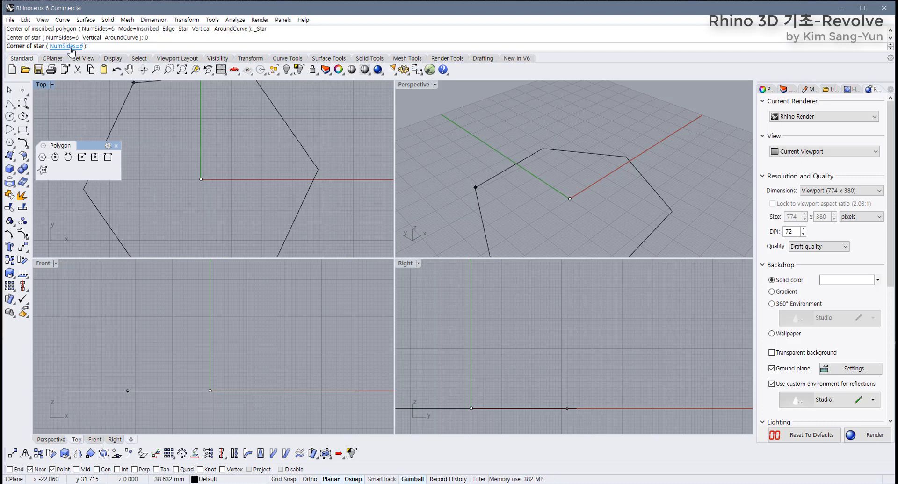
{"action": "left_click", "coordinate": [66, 46]}
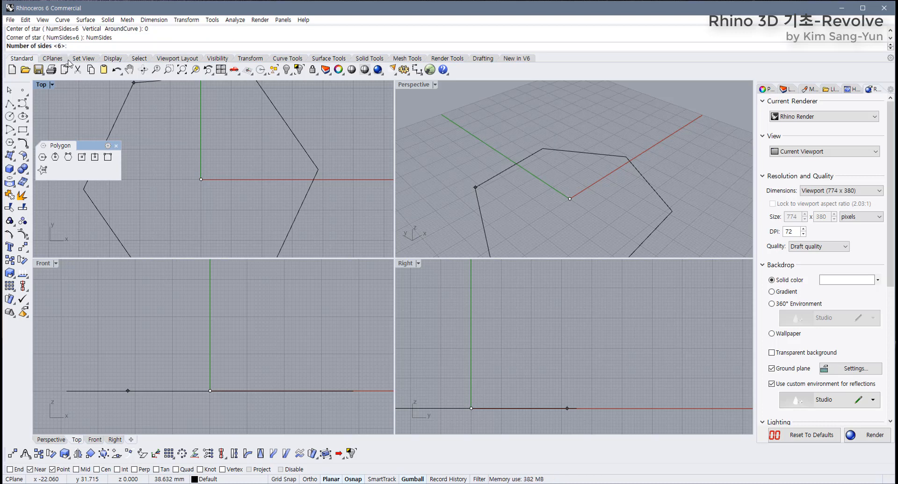
{"action": "type", "text": "5"}
{"action": "key", "text": "Return"}
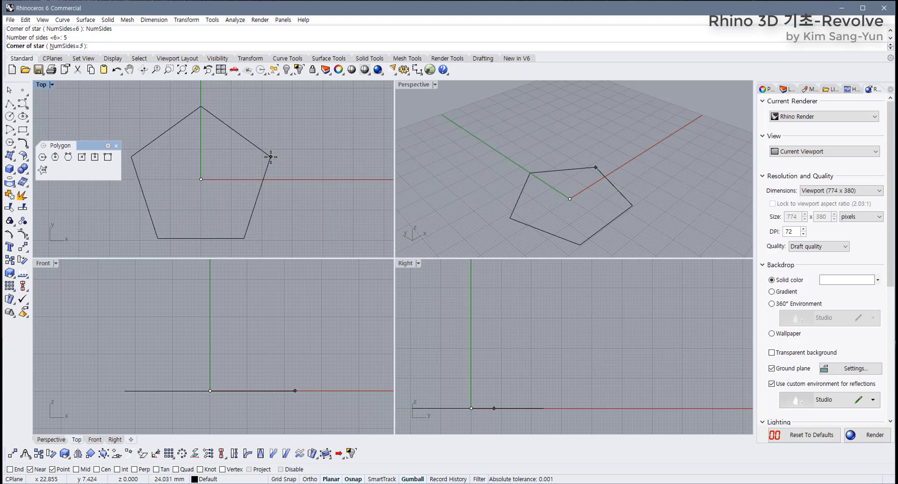
{"action": "left_click", "coordinate": [271, 156]}
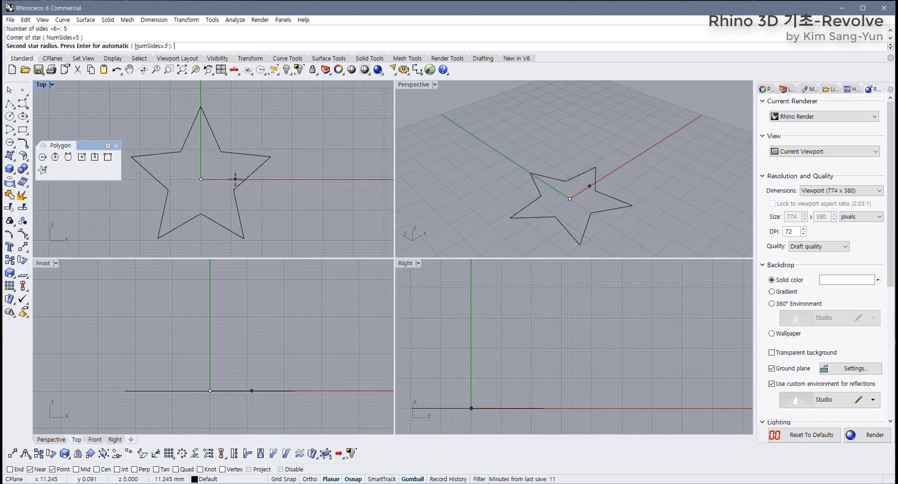
{"action": "left_click", "coordinate": [236, 180]}
{"action": "mouse_move", "coordinate": [212, 215]}
{"action": "right_mouse_down"}
{"action": "mouse_move", "coordinate": [257, 218]}
{"action": "mouse_move", "coordinate": [226, 215]}
{"action": "right_mouse_up"}
{"action": "scroll", "coordinate": [221, 217], "scroll_direction": "down", "scroll_amount": 4}
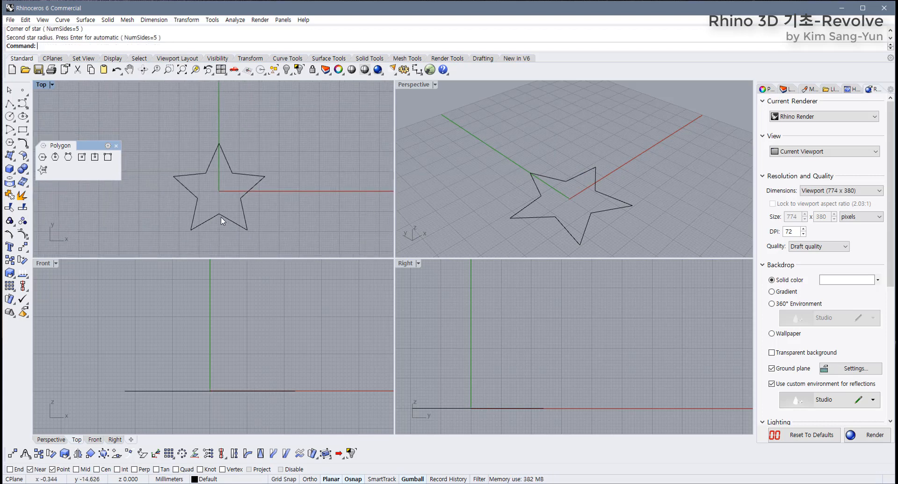
{"action": "scroll", "coordinate": [224, 216], "scroll_direction": "up", "scroll_amount": 4}
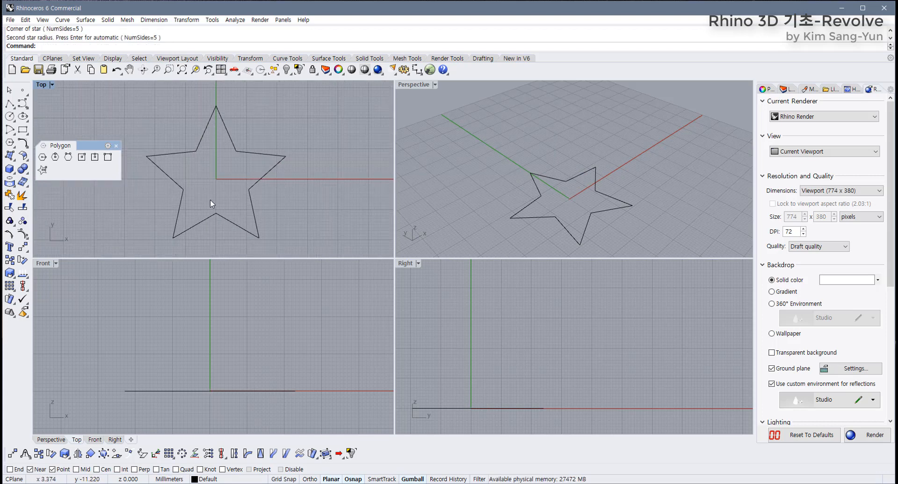
{"action": "left_click", "coordinate": [116, 145]}
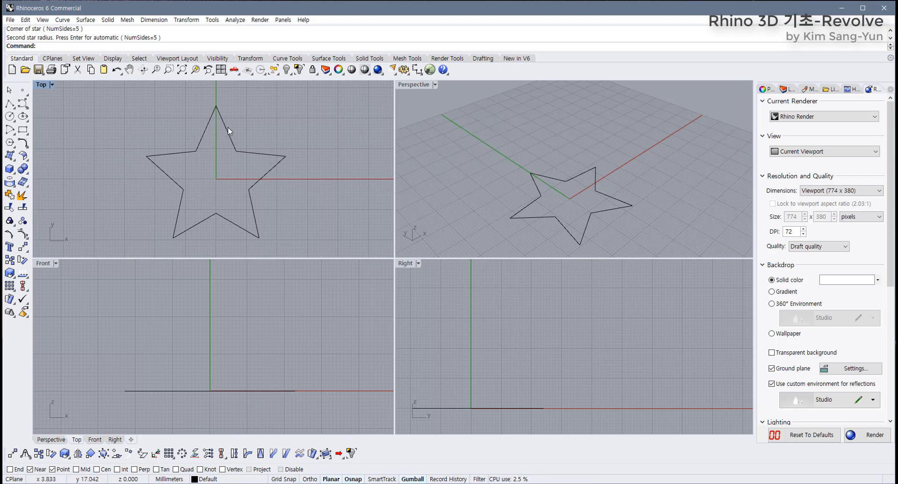
Step: Try filleting all corners of the star with a 5 mm radius, and undo the fillet
{"action": "left_click", "coordinate": [285, 61]}
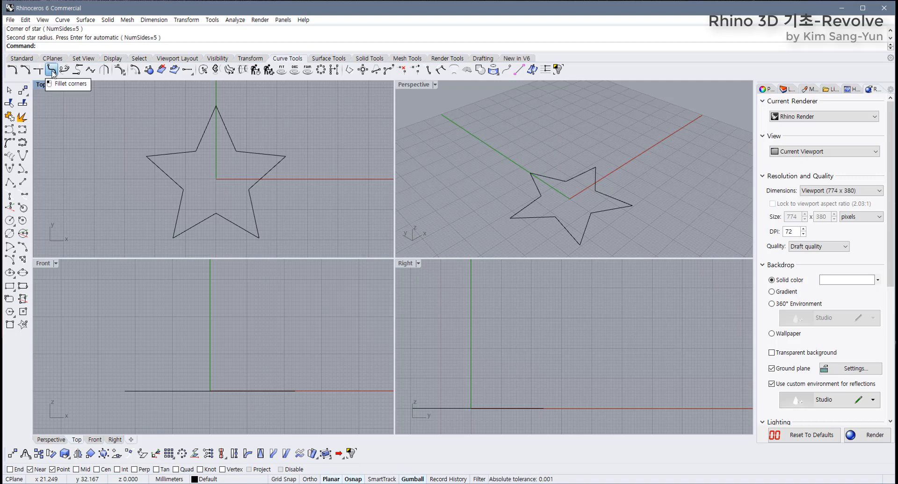
{"action": "left_click", "coordinate": [51, 71]}
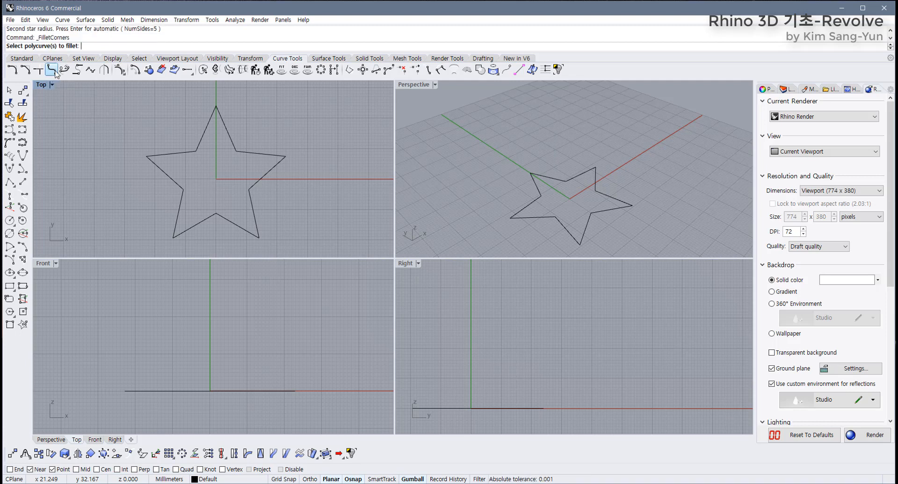
{"action": "left_click", "coordinate": [228, 142]}
{"action": "key", "text": "Return"}
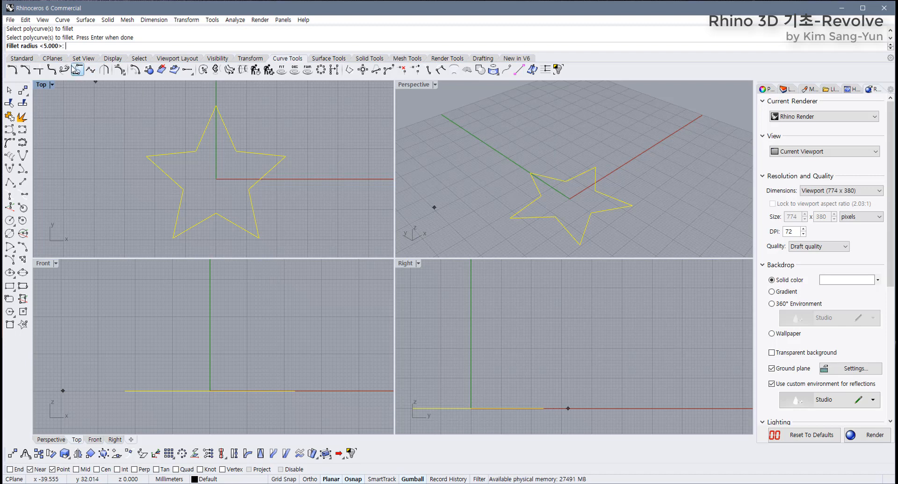
{"action": "key", "text": "Return"}
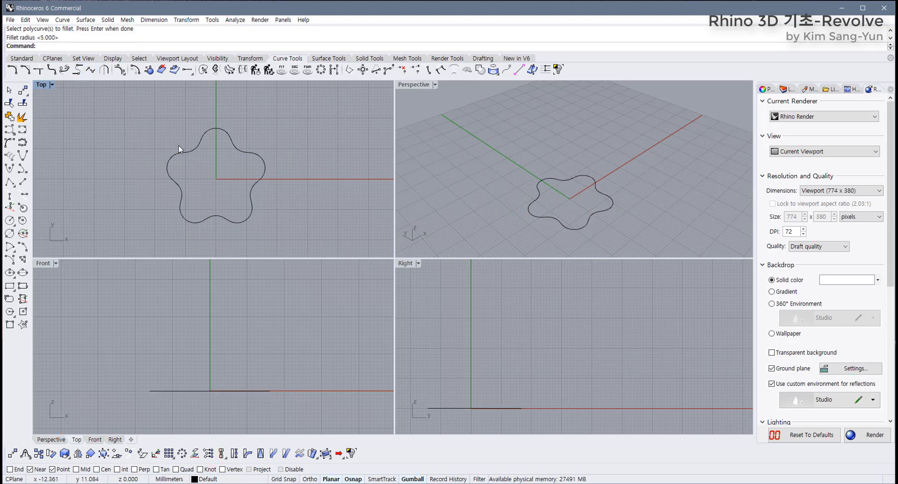
{"action": "key", "text": "ctrl+z"}
Step: Fillet all corners of the star with a 3 mm radius and leave the curve deselected
{"action": "key", "text": "Return"}
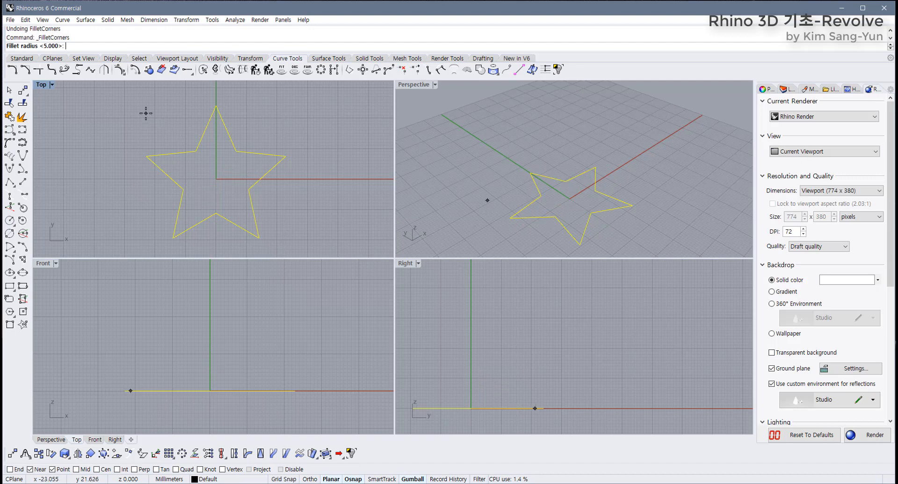
{"action": "type", "text": "3"}
{"action": "key", "text": "Return"}
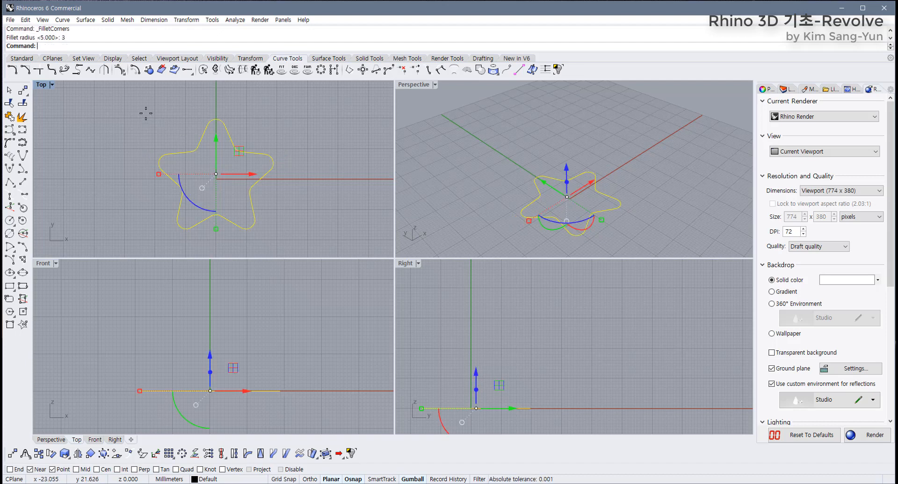
{"action": "left_click", "coordinate": [281, 144]}
{"action": "scroll", "coordinate": [238, 157], "scroll_direction": "up", "scroll_amount": 3}
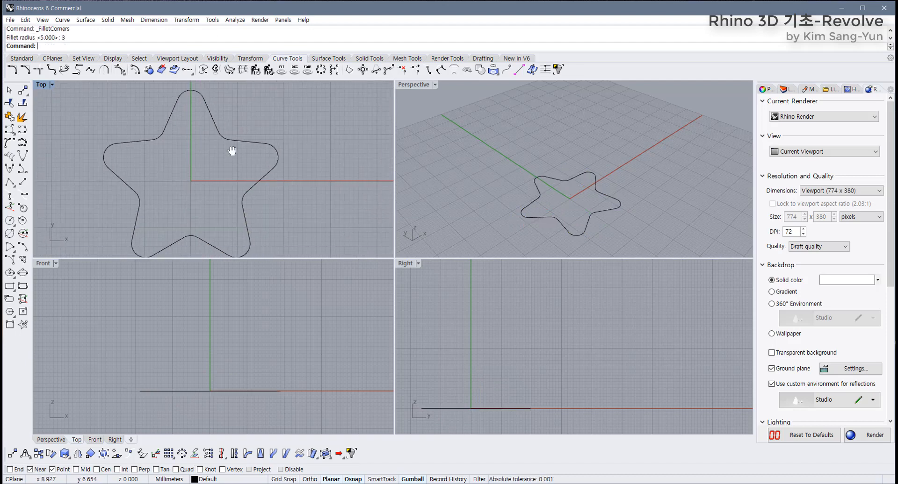
{"action": "left_click", "coordinate": [256, 174]}
{"action": "left_click", "coordinate": [280, 200]}
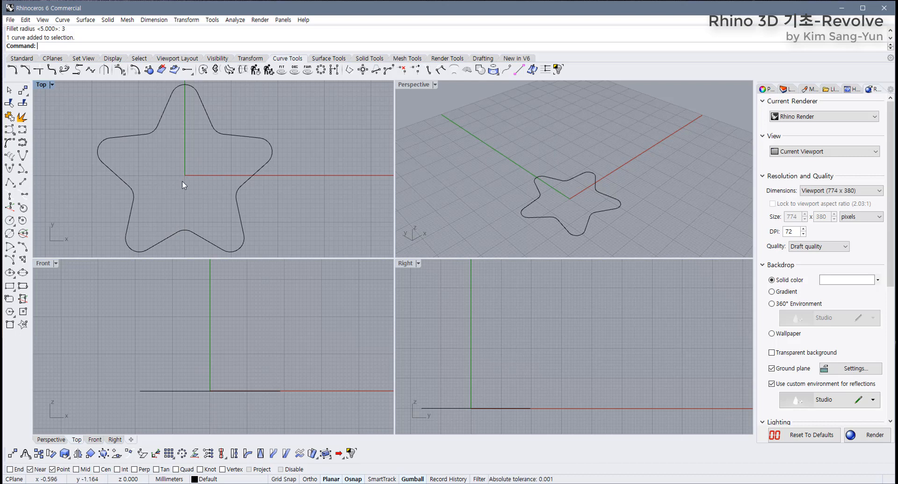
{"action": "left_click", "coordinate": [16, 59]}
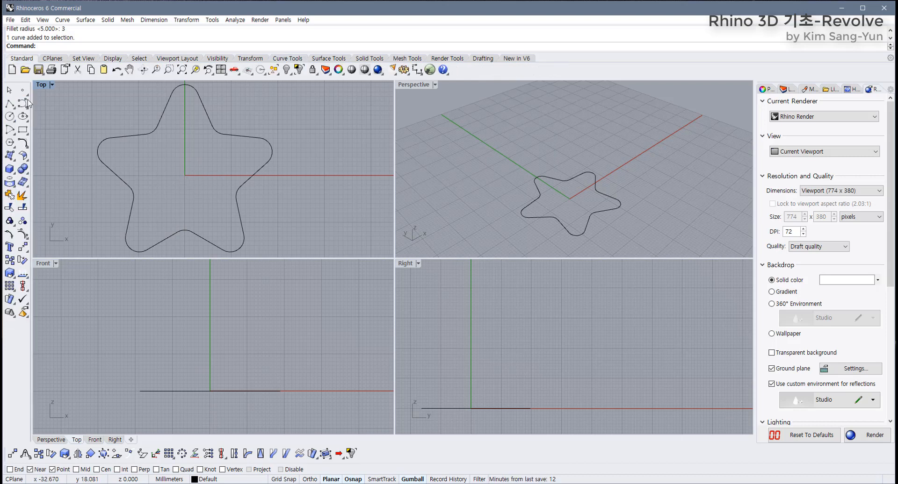
Step: Start a control point curve in the right view on the vertical axis 12 mm above the star's centre, with Grid Snap and Ortho on
{"action": "left_click", "coordinate": [23, 104]}
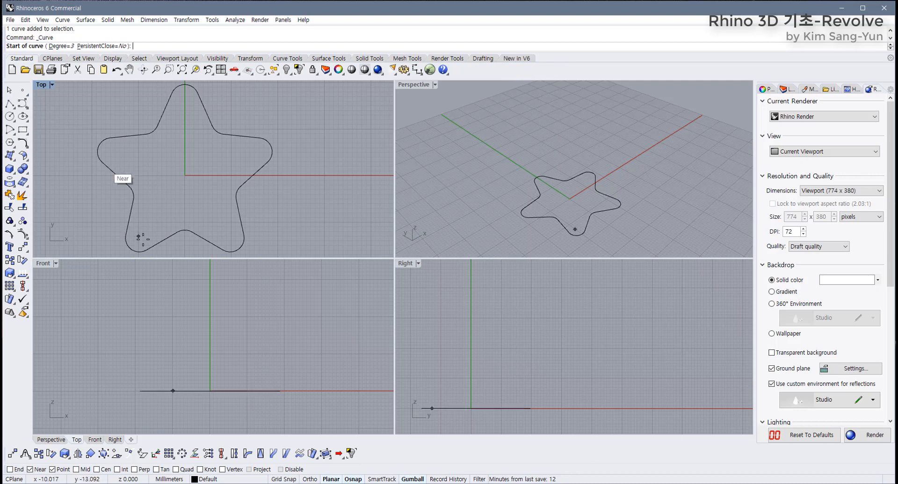
{"action": "right_click_drag", "start_coordinate": [205, 305], "coordinate": [208, 338]}
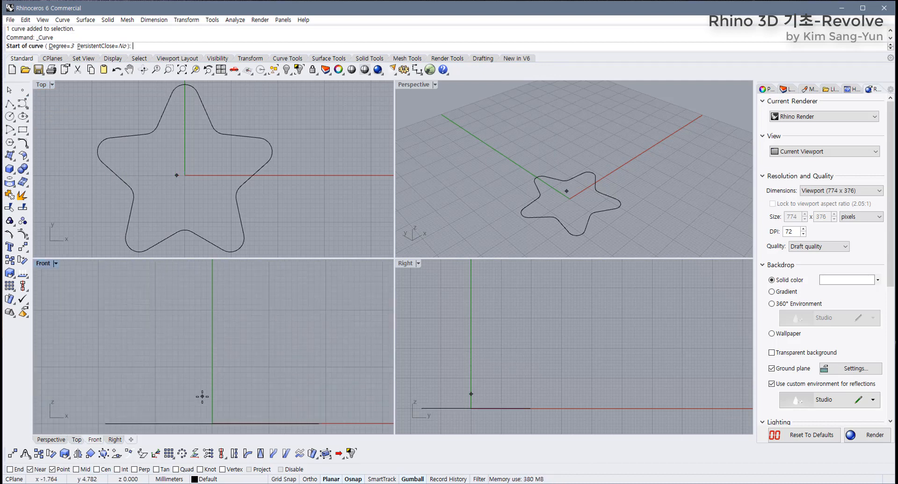
{"action": "left_click", "coordinate": [284, 480]}
{"action": "right_click_drag", "start_coordinate": [214, 359], "coordinate": [204, 352]}
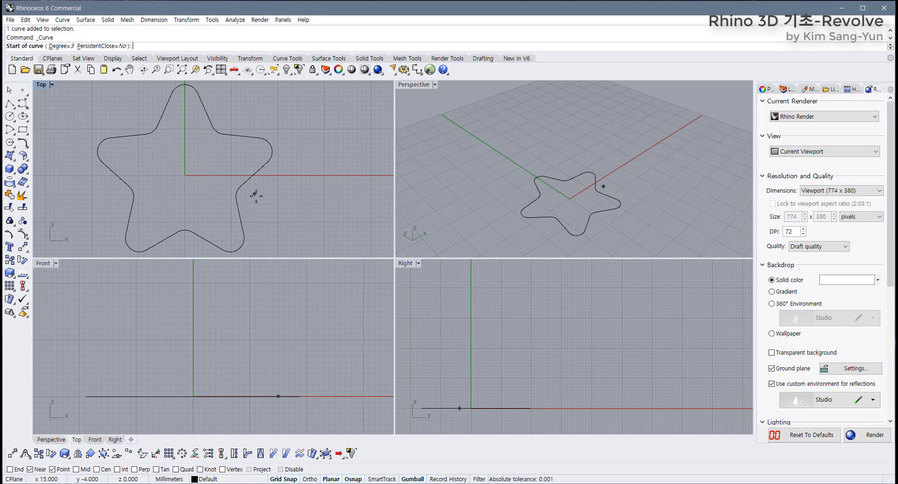
{"action": "right_click_drag", "start_coordinate": [191, 104], "coordinate": [192, 127]}
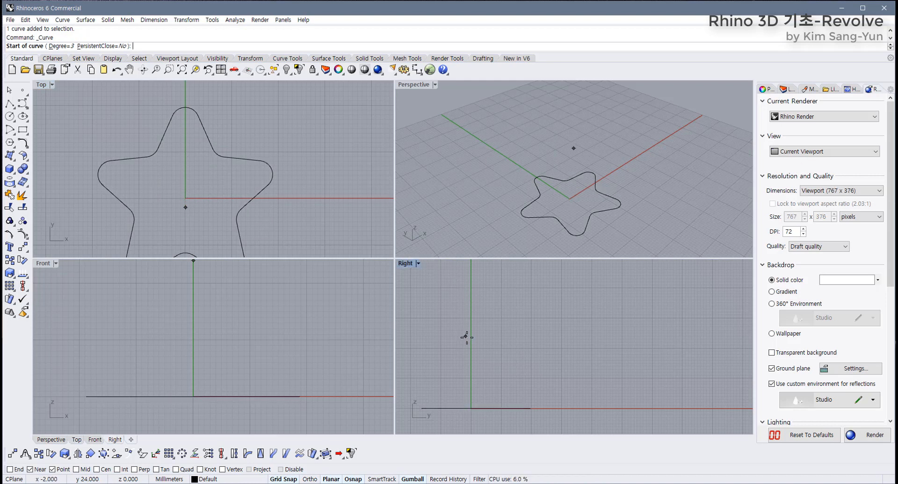
{"action": "left_click", "coordinate": [471, 372]}
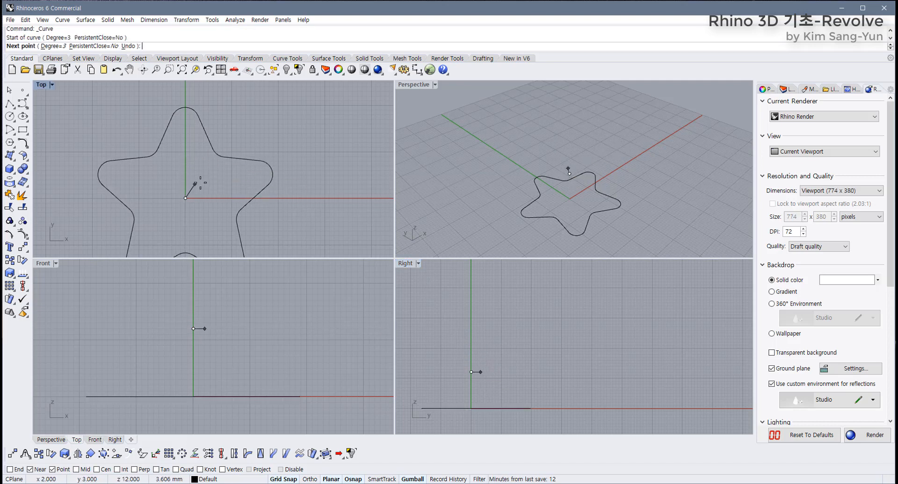
{"action": "right_click_drag", "start_coordinate": [513, 386], "coordinate": [501, 365]}
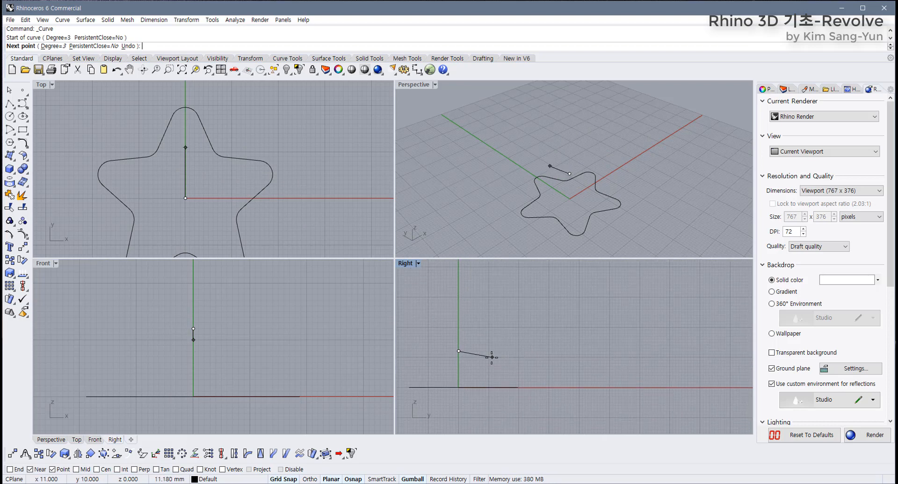
{"action": "scroll", "coordinate": [518, 381], "scroll_direction": "up", "scroll_amount": 2}
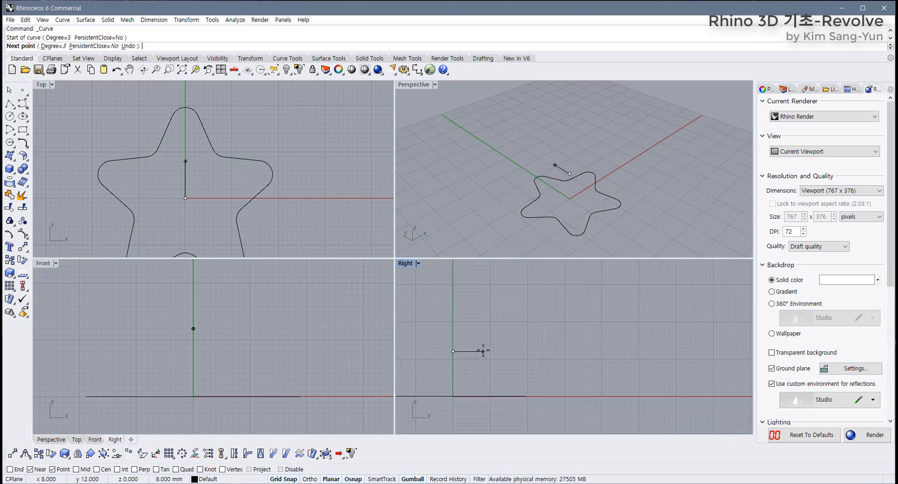
{"action": "key", "text": "F8"}
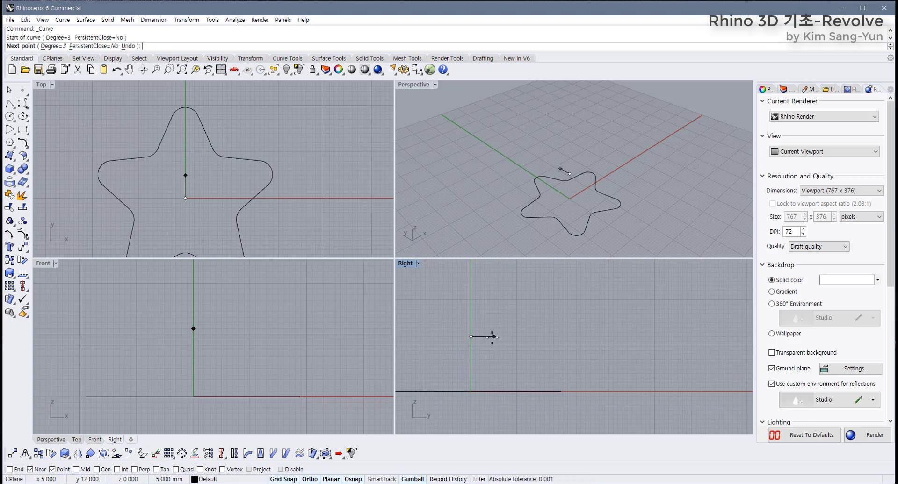
Step: Complete the degree-3 profile curve in the Right view, arching from the vertical axis at 12 mm height down to the star's tip on the ground line
{"action": "left_click", "coordinate": [492, 337]}
{"action": "key", "text": "F8"}
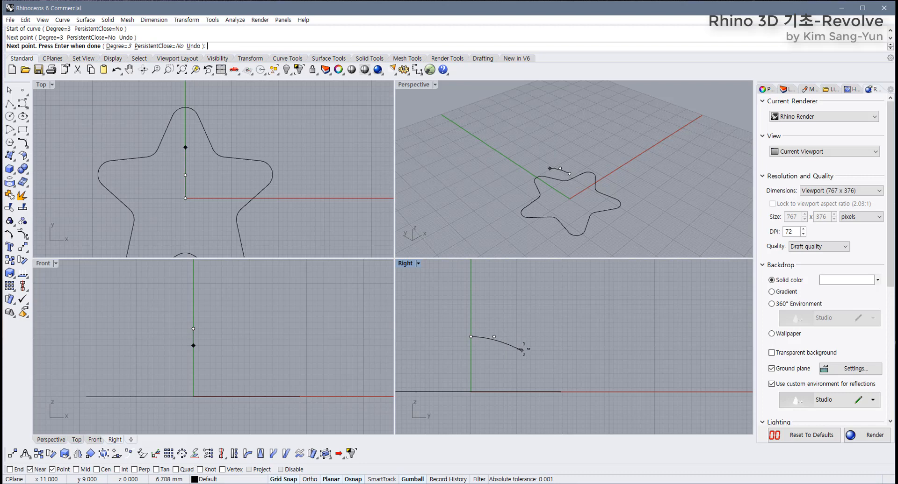
{"action": "left_click", "coordinate": [526, 346]}
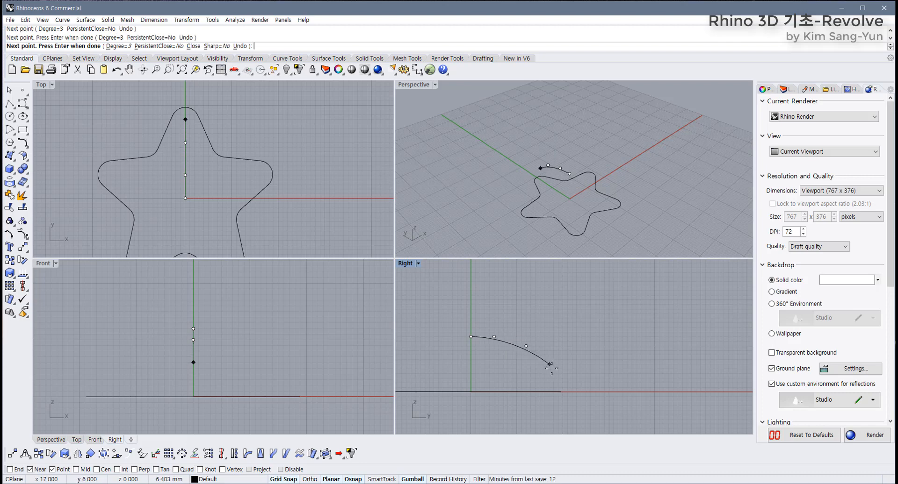
{"action": "left_click", "coordinate": [553, 368]}
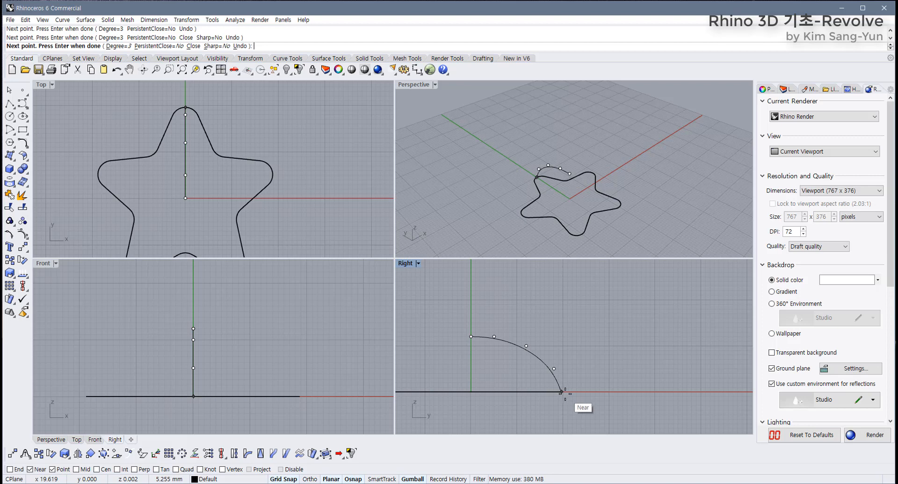
{"action": "left_click", "coordinate": [561, 392]}
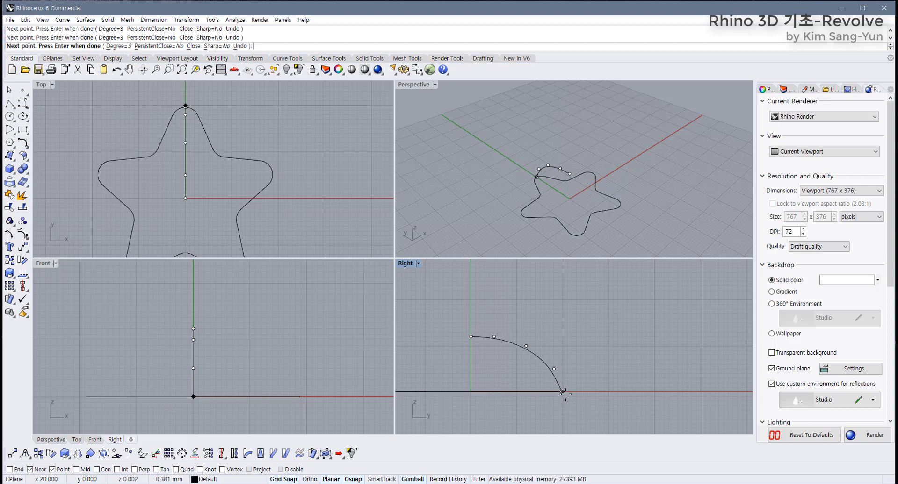
{"action": "key", "text": "Return"}
Step: Show the profile curve's control points in the maximized Right view and lower the two nearest the vertical axis to about 7 mm height
{"action": "left_click", "coordinate": [527, 348]}
{"action": "double_click", "coordinate": [407, 263]}
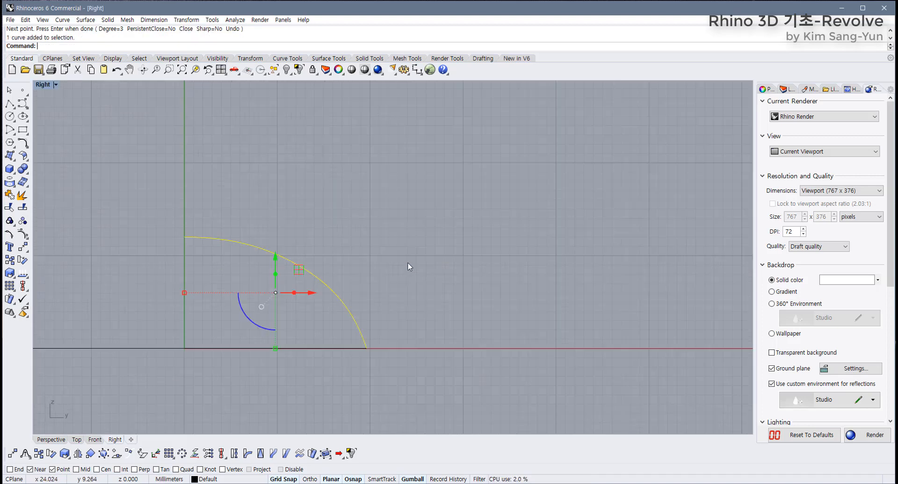
{"action": "key", "text": "F10"}
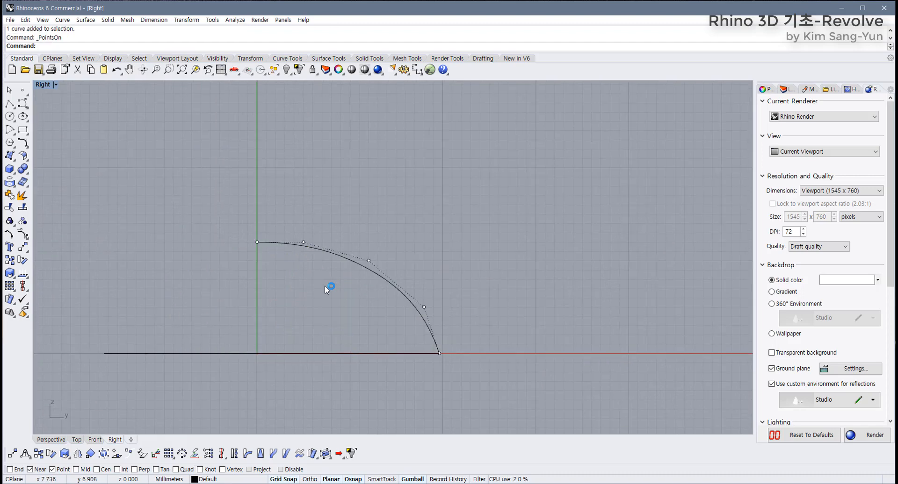
{"action": "left_click_drag", "start_coordinate": [236, 207], "coordinate": [443, 331]}
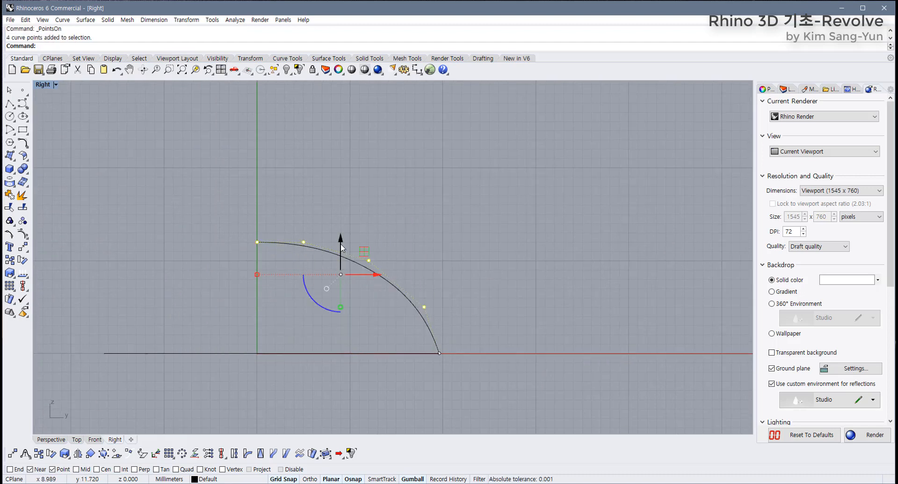
{"action": "left_click_drag", "start_coordinate": [322, 228], "coordinate": [220, 250]}
{"action": "left_click_drag", "start_coordinate": [282, 225], "coordinate": [282, 270]}
{"action": "scroll", "coordinate": [403, 321], "scroll_direction": "up", "scroll_amount": 5}
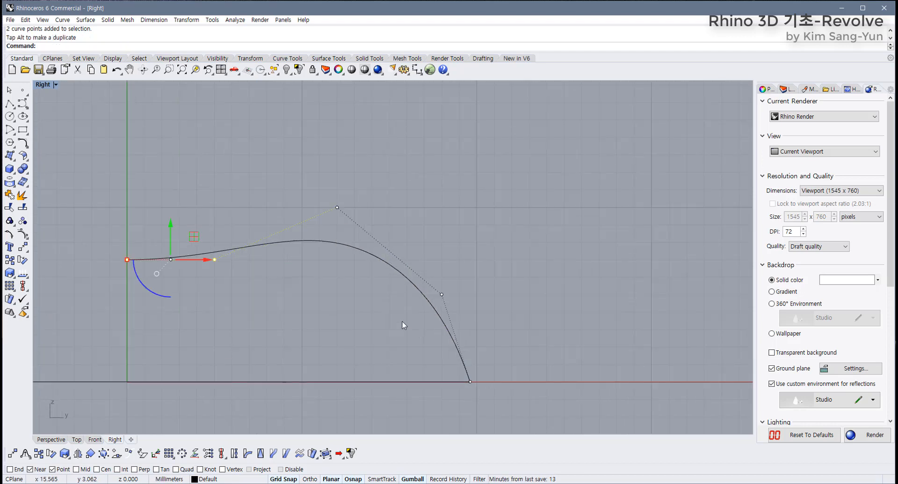
Step: Move the control point next to the curve's lower end so it sits vertically above that end point, about 2 mm up
{"action": "left_click", "coordinate": [441, 295]}
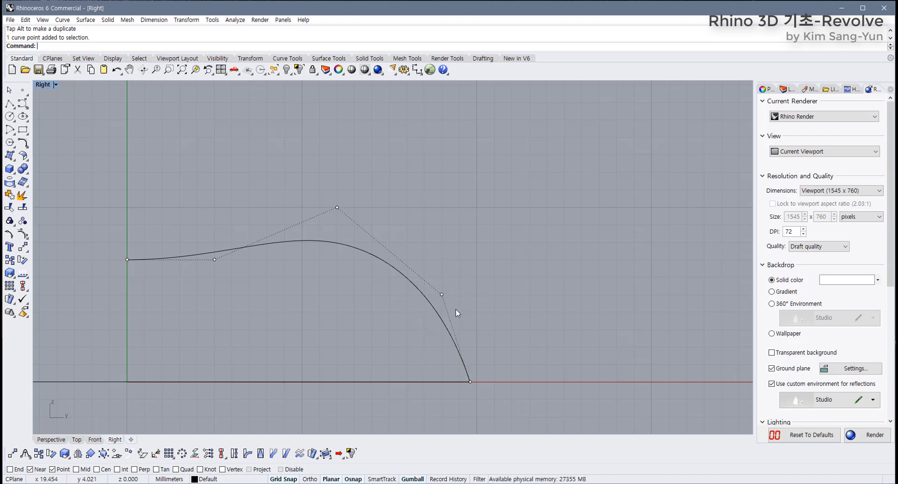
{"action": "left_click", "coordinate": [442, 294]}
{"action": "left_click_drag", "start_coordinate": [440, 292], "coordinate": [496, 427]}
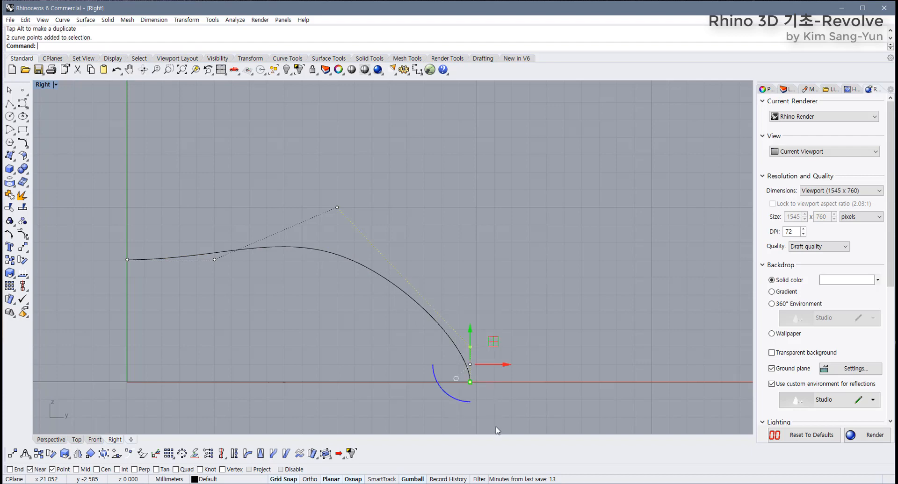
Step: Lower the profile's middle control point with grid snap turned off to flatten the hump into a smooth slope
{"action": "left_click_drag", "start_coordinate": [318, 279], "coordinate": [376, 248]}
{"action": "left_click", "coordinate": [282, 480]}
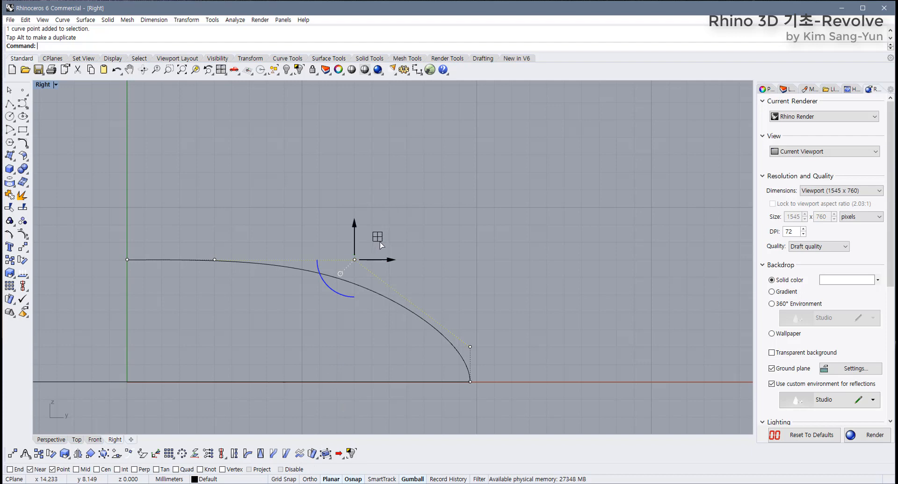
{"action": "left_click_drag", "start_coordinate": [376, 239], "coordinate": [367, 261]}
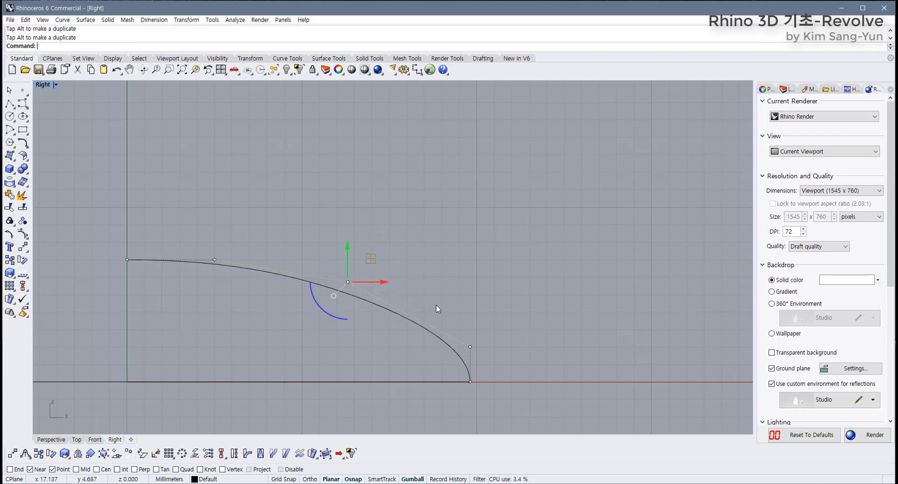
Step: Refine the profile by lowering the point above its end and shifting the middle point outward, then hide the control points
{"action": "left_click_drag", "start_coordinate": [442, 312], "coordinate": [482, 356]}
{"action": "left_click_drag", "start_coordinate": [472, 320], "coordinate": [472, 342]}
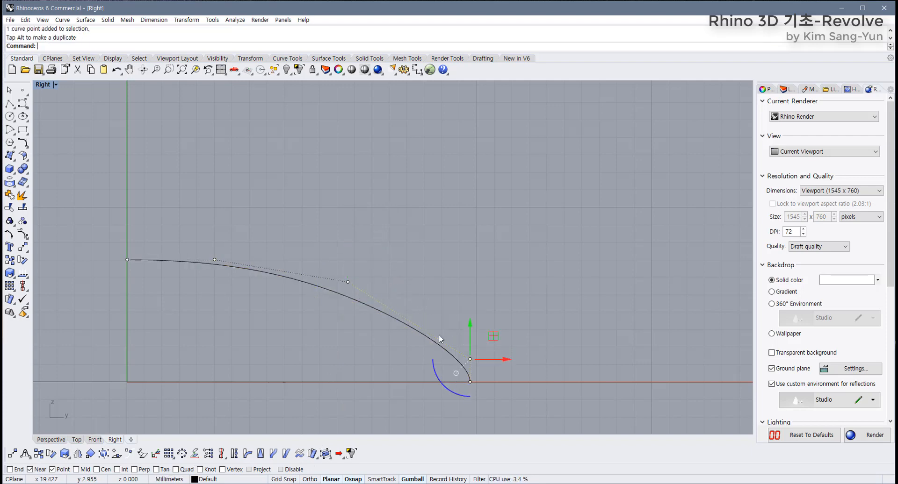
{"action": "left_click_drag", "start_coordinate": [316, 331], "coordinate": [391, 256]}
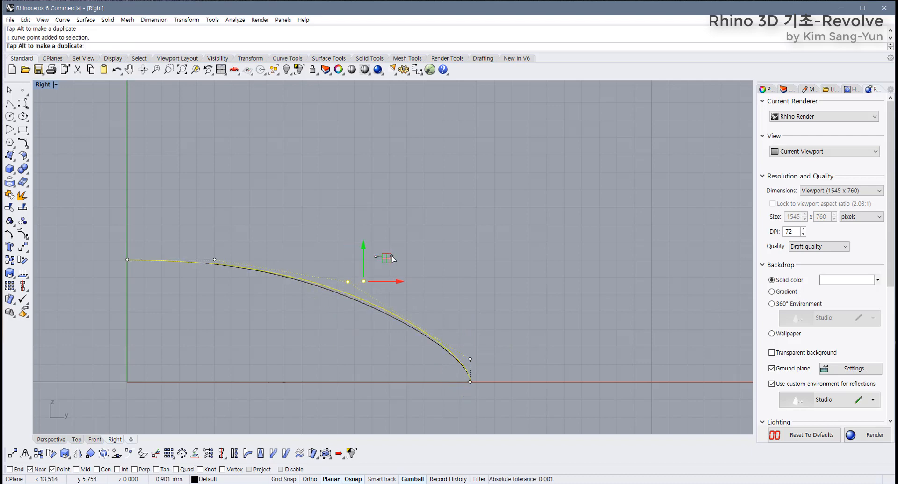
{"action": "left_click", "coordinate": [240, 303]}
{"action": "scroll", "coordinate": [267, 310], "scroll_direction": "down", "scroll_amount": 3}
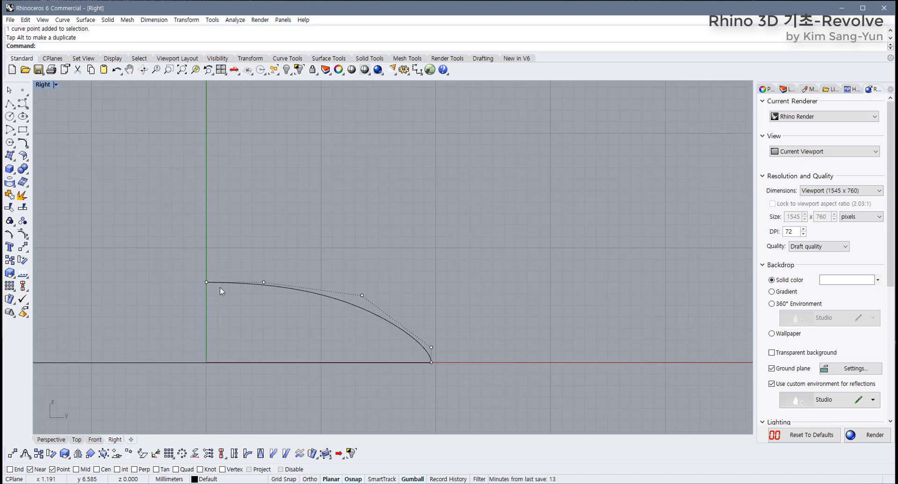
{"action": "key", "text": "F11"}
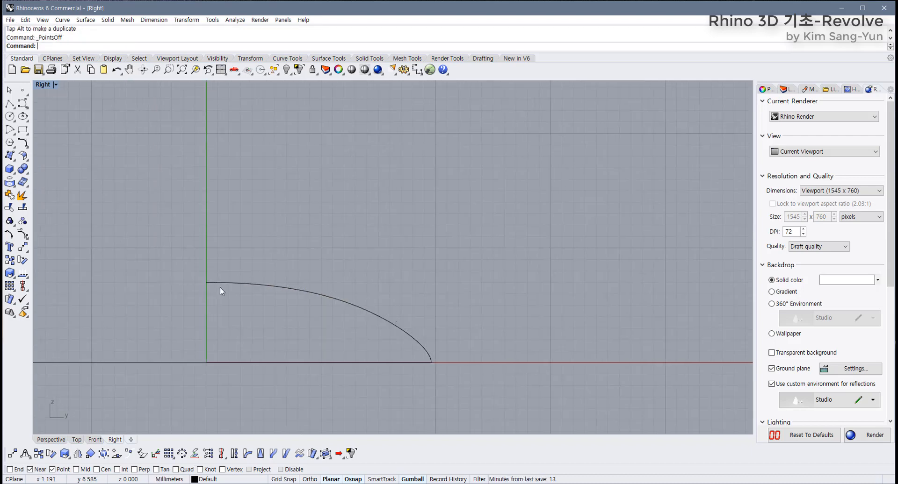
Step: Return to the four-viewport layout and examine the arched profile together with the star curve in perspective
{"action": "double_click", "coordinate": [46, 88]}
{"action": "right_click_drag", "start_coordinate": [580, 222], "coordinate": [405, 199]}
{"action": "left_click", "coordinate": [555, 159]}
{"action": "left_click", "coordinate": [571, 186]}
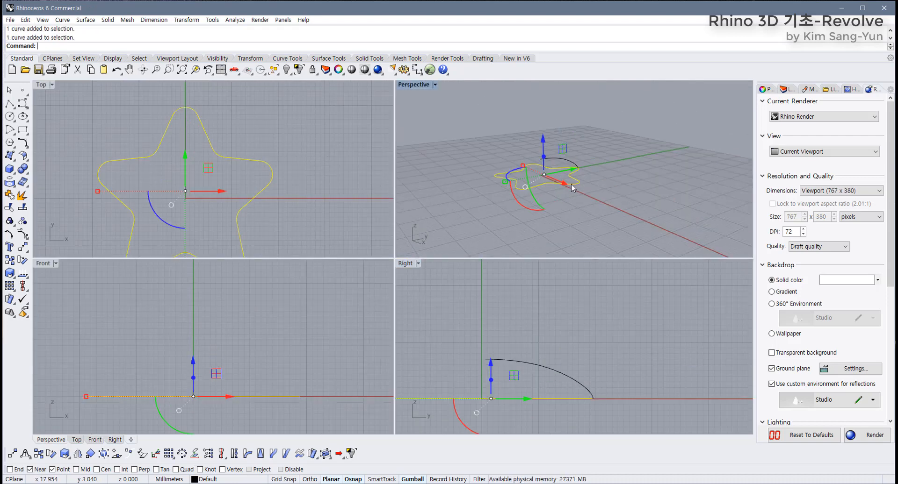
{"action": "left_click", "coordinate": [288, 219]}
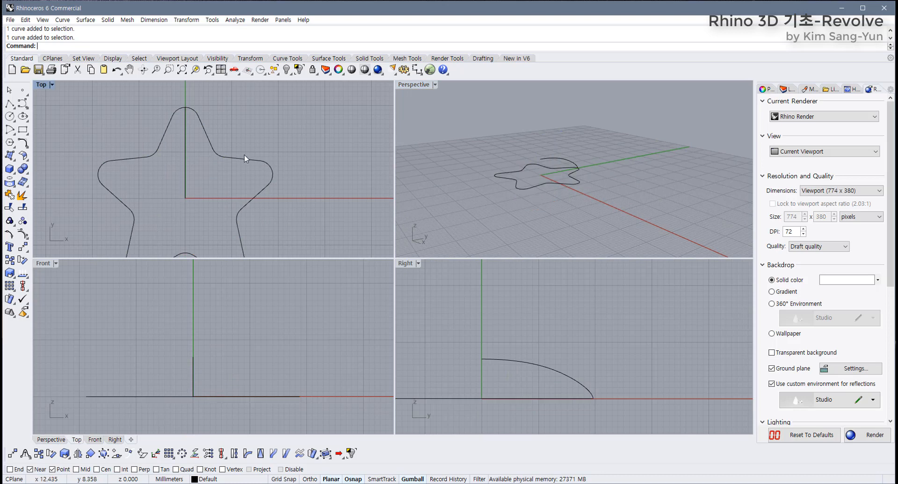
Step: Rail Revolve the arched profile along the star curve, using End snap to set a vertical axis through the profile's upper end
{"action": "left_click", "coordinate": [330, 58]}
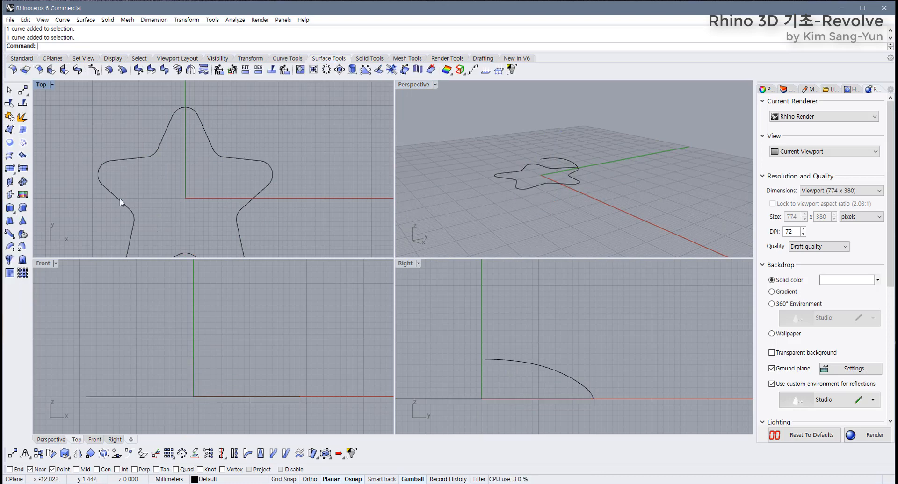
{"action": "right_click", "coordinate": [12, 261]}
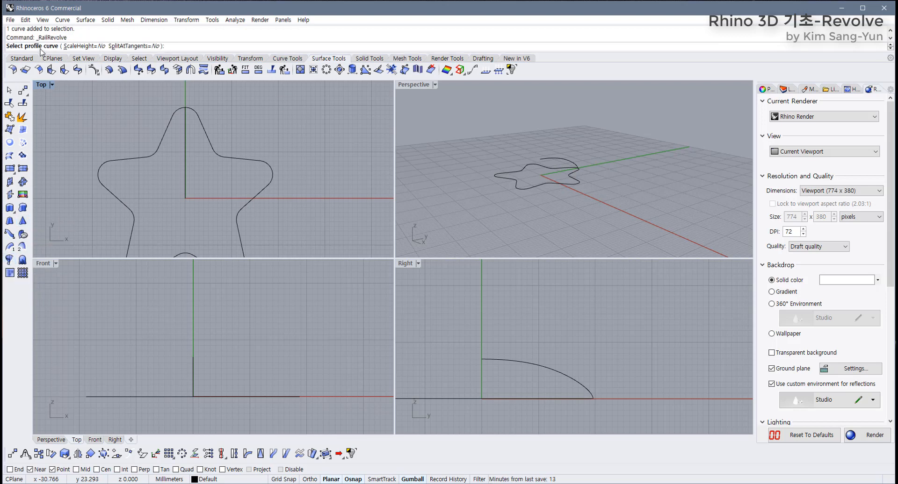
{"action": "left_click", "coordinate": [186, 171]}
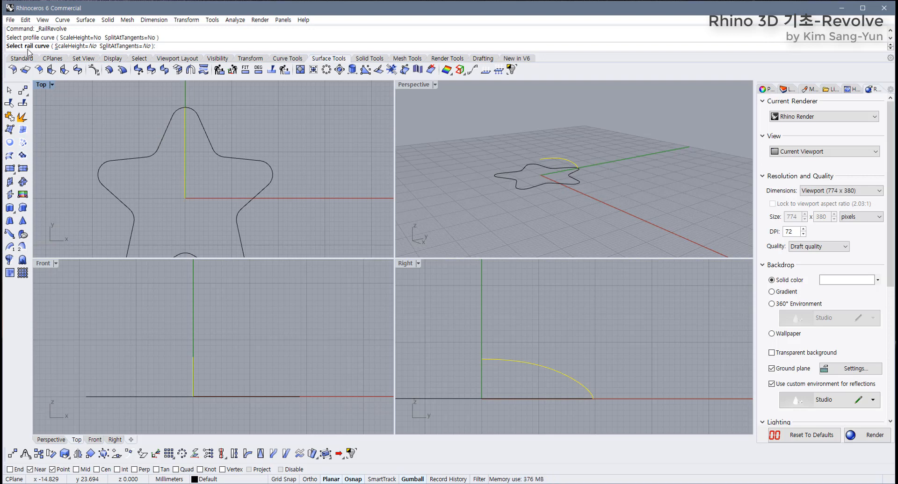
{"action": "left_click", "coordinate": [242, 160]}
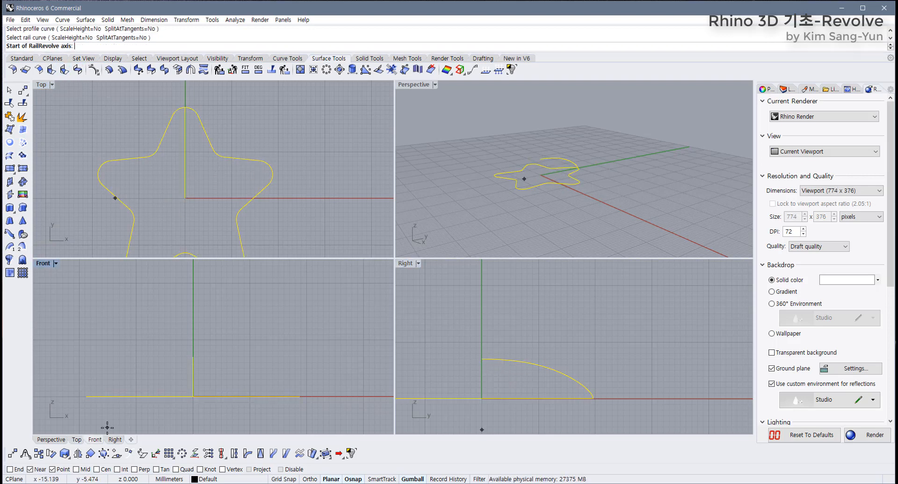
{"action": "left_click", "coordinate": [30, 469]}
{"action": "left_click", "coordinate": [10, 470]}
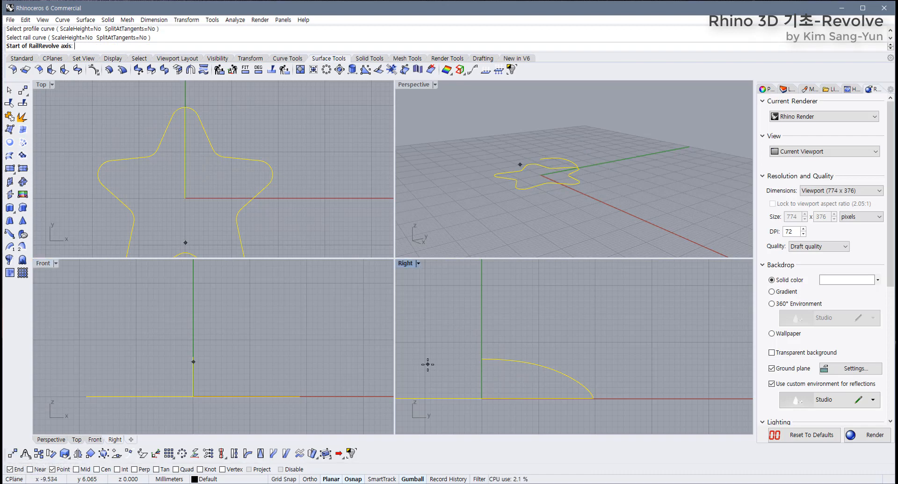
{"action": "left_click", "coordinate": [481, 359]}
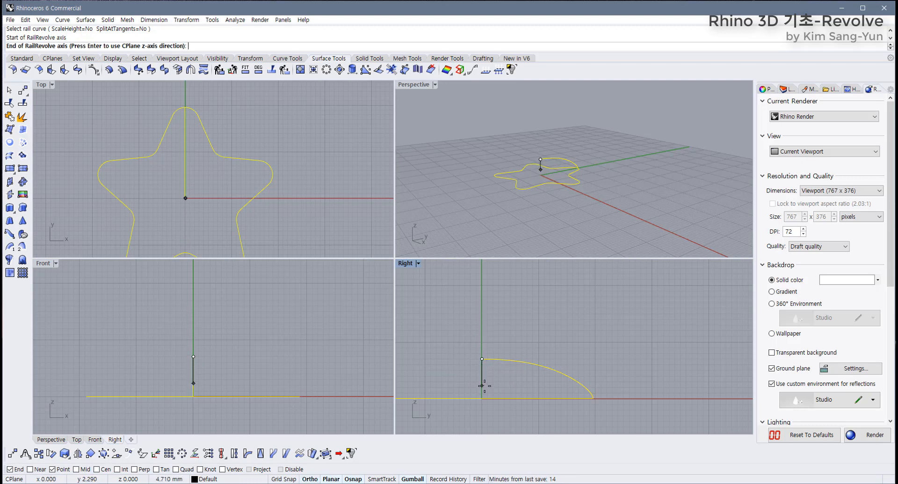
{"action": "left_click", "coordinate": [482, 326]}
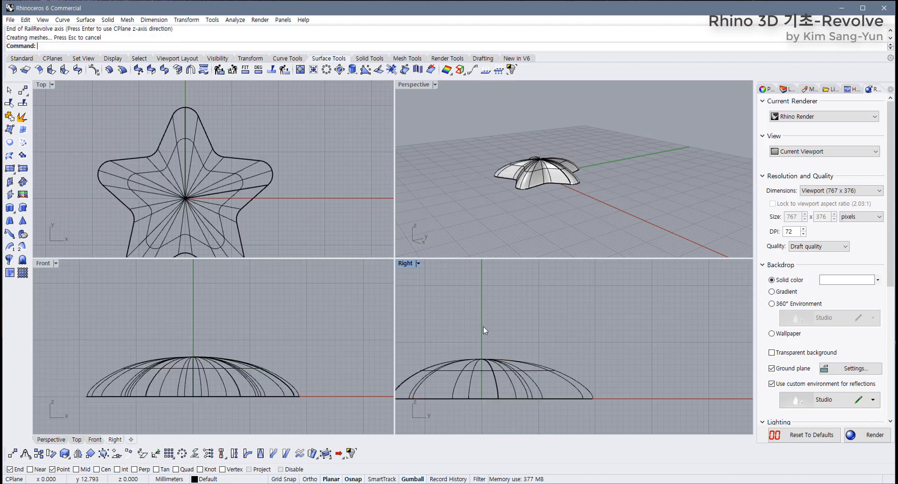
Step: Examine the star surface in a maximized Perspective view, including its open underside
{"action": "right_click_drag", "start_coordinate": [655, 163], "coordinate": [413, 96]}
{"action": "double_click", "coordinate": [412, 86]}
{"action": "right_click_drag", "start_coordinate": [364, 285], "coordinate": [352, 312]}
{"action": "left_click", "coordinate": [341, 277]}
{"action": "left_click", "coordinate": [351, 309]}
{"action": "right_click_drag", "start_coordinate": [348, 279], "coordinate": [384, 243]}
{"action": "left_click", "coordinate": [314, 295]}
{"action": "key", "text": "Escape"}
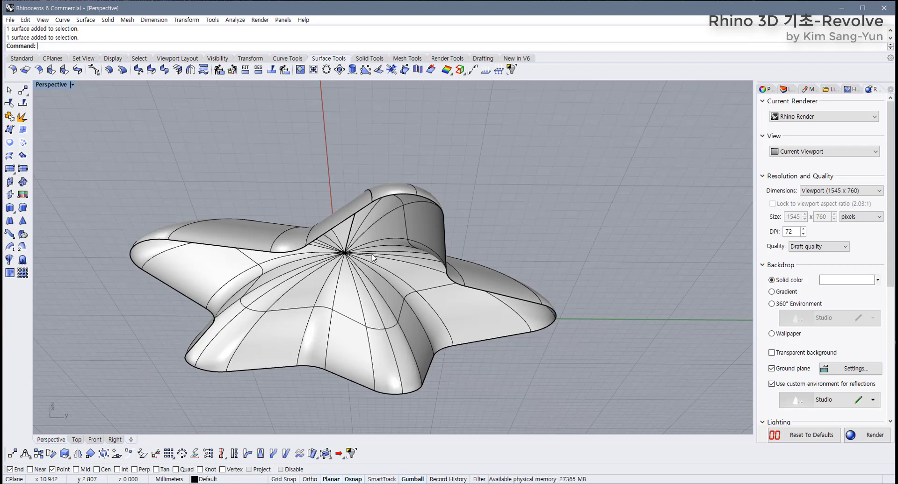
Step: Cap the planar opening on the underside of the star surface to close it into a solid
{"action": "left_click", "coordinate": [369, 59]}
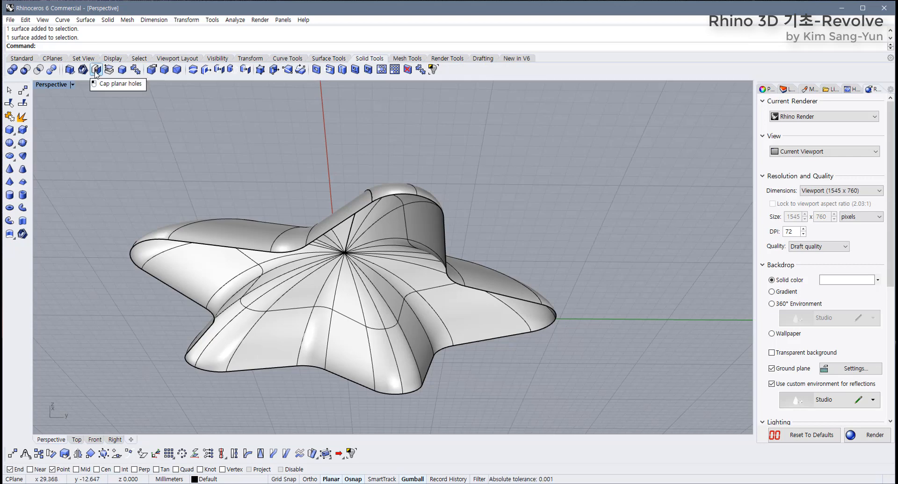
{"action": "left_click", "coordinate": [212, 229]}
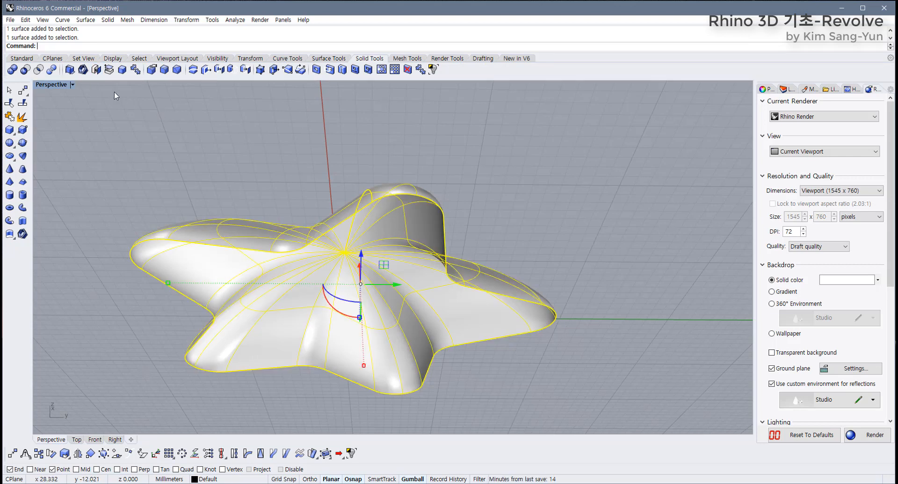
{"action": "left_click", "coordinate": [96, 70]}
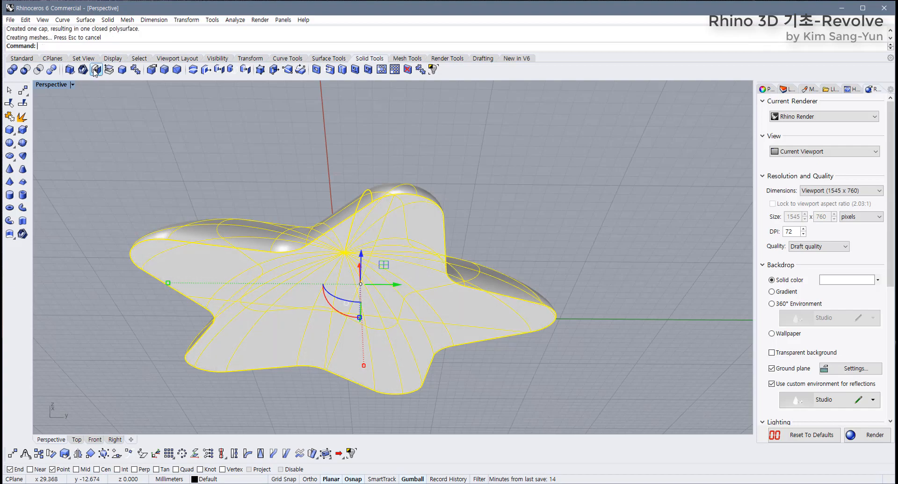
Step: Fillet the star solid's bottom outline edge with a radius of 1
{"action": "right_click_drag", "start_coordinate": [150, 130], "coordinate": [145, 273]}
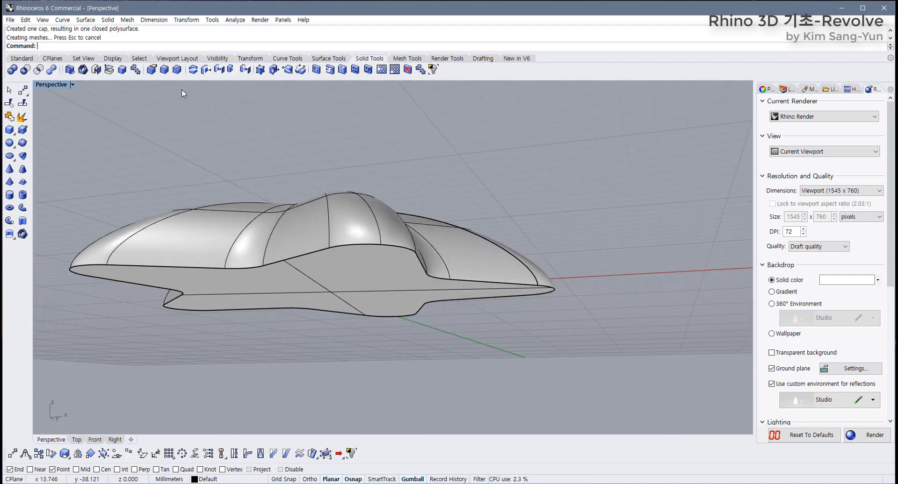
{"action": "left_click", "coordinate": [164, 70]}
{"action": "left_click", "coordinate": [195, 269]}
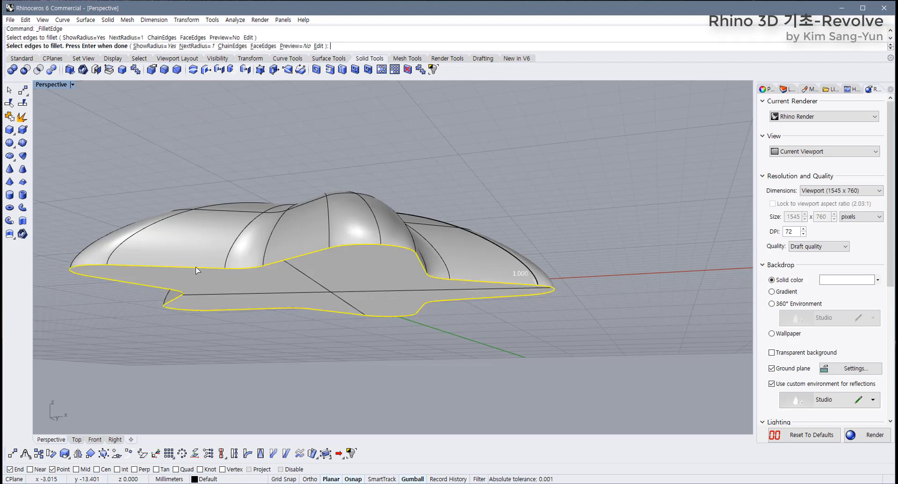
{"action": "key", "text": "Return"}
{"action": "key", "text": "Return"}
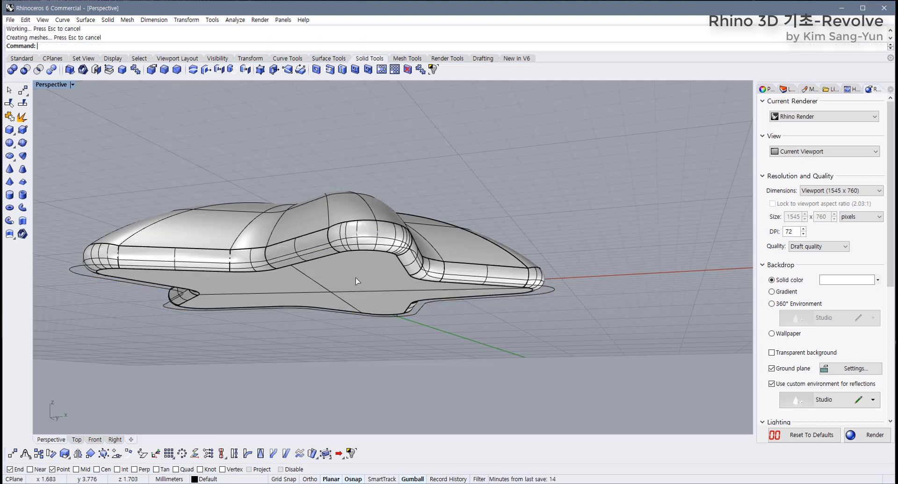
Step: Delete the star solid with its profile and rail curves, and return to the four-viewport layout
{"action": "right_click_drag", "start_coordinate": [355, 278], "coordinate": [268, 350]}
{"action": "right_click_drag", "start_coordinate": [271, 323], "coordinate": [327, 392]}
{"action": "left_click_drag", "start_coordinate": [445, 411], "coordinate": [138, 225]}
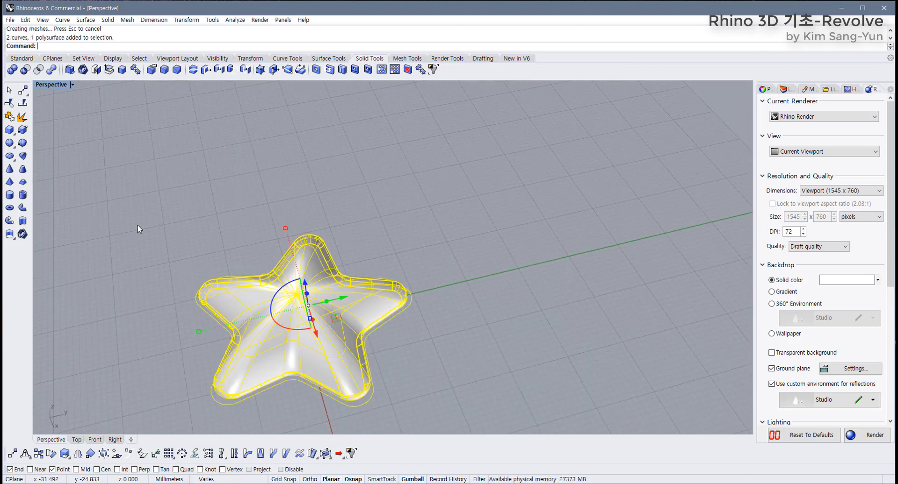
{"action": "right_click_drag", "start_coordinate": [470, 265], "coordinate": [448, 203], "text": "shift"}
{"action": "left_click_drag", "start_coordinate": [405, 163], "coordinate": [186, 271]}
{"action": "key", "text": "Delete"}
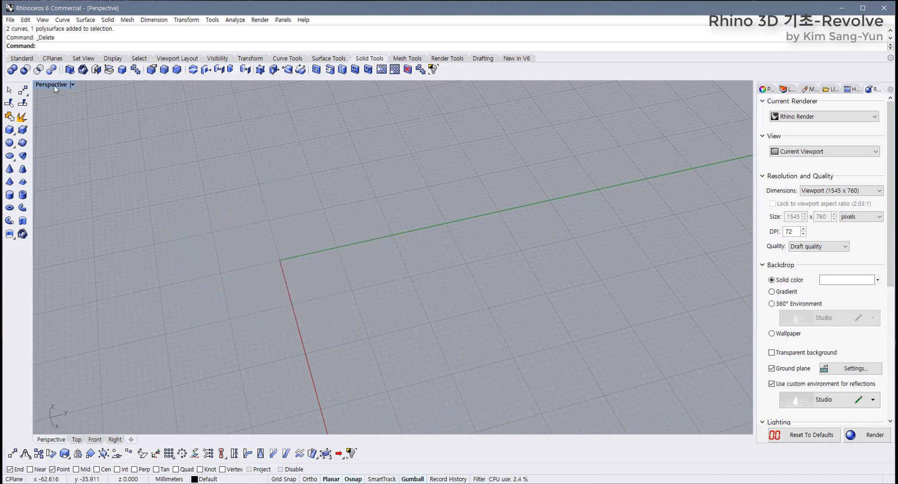
{"action": "double_click", "coordinate": [54, 85]}
{"action": "right_click_drag", "start_coordinate": [534, 193], "coordinate": [595, 194]}
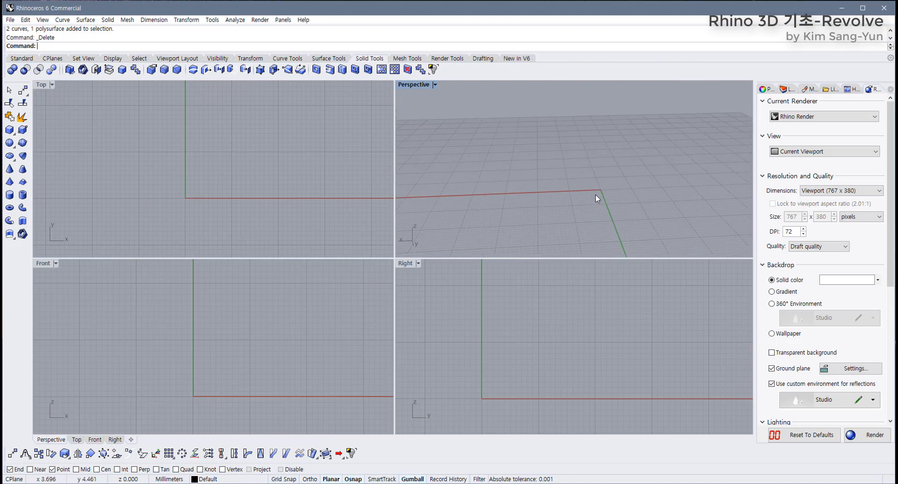
Step: Reset the four viewports and draw a 60 by 40 mm rounded rectangle centred on the origin in the Top view, corner radius about 5 mm
{"action": "left_click", "coordinate": [21, 58]}
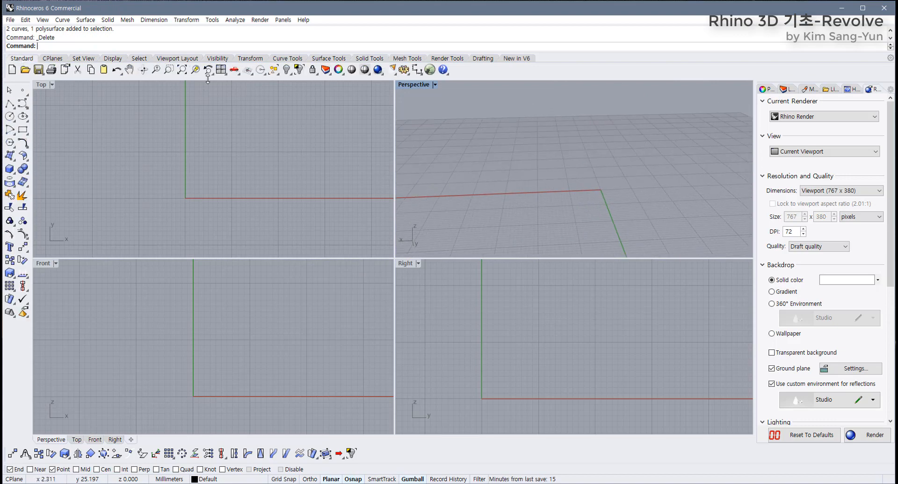
{"action": "left_click", "coordinate": [221, 69]}
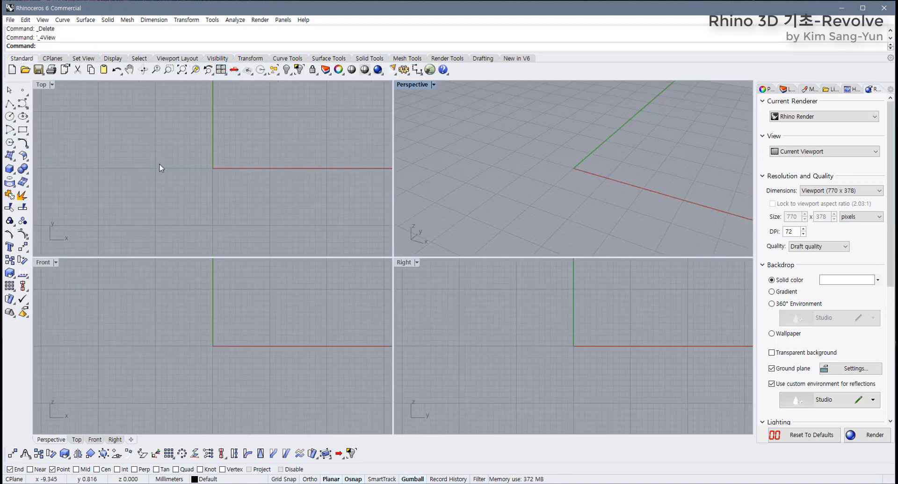
{"action": "left_click", "coordinate": [22, 130]}
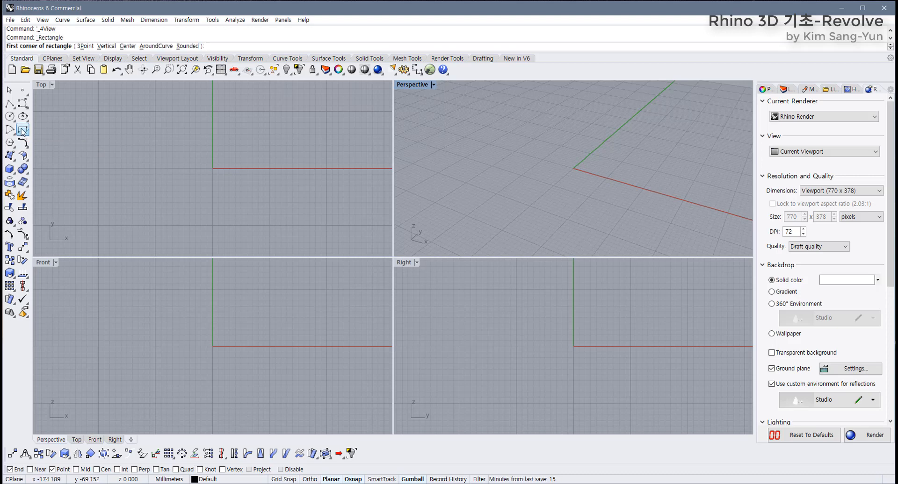
{"action": "left_click", "coordinate": [127, 47]}
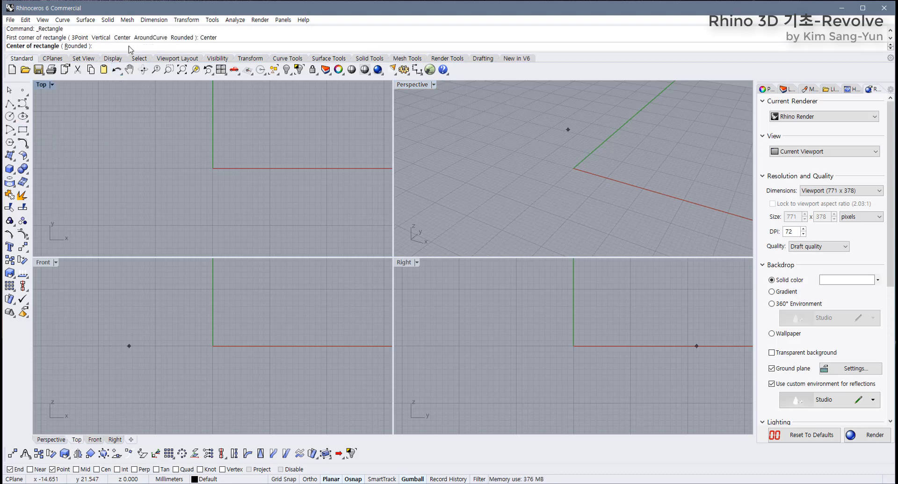
{"action": "left_click", "coordinate": [77, 47]}
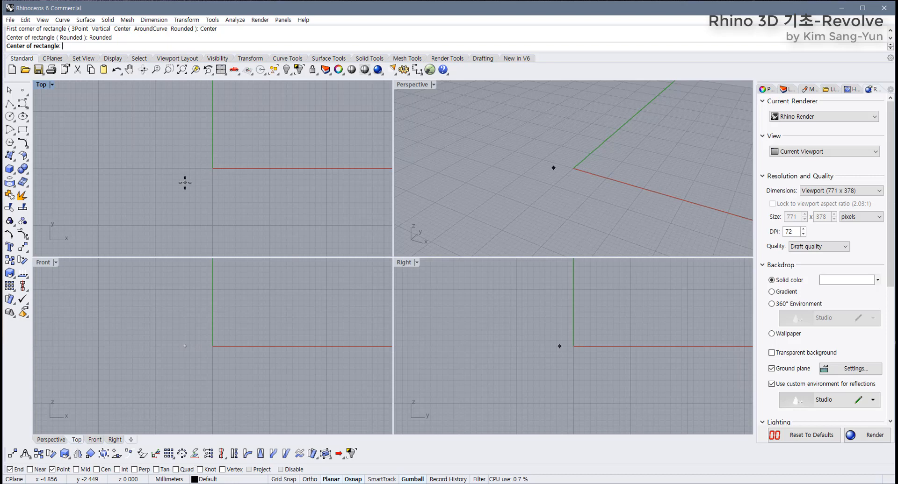
{"action": "type", "text": "0"}
{"action": "key", "text": "Return"}
{"action": "scroll", "coordinate": [299, 229], "scroll_direction": "down", "scroll_amount": 1}
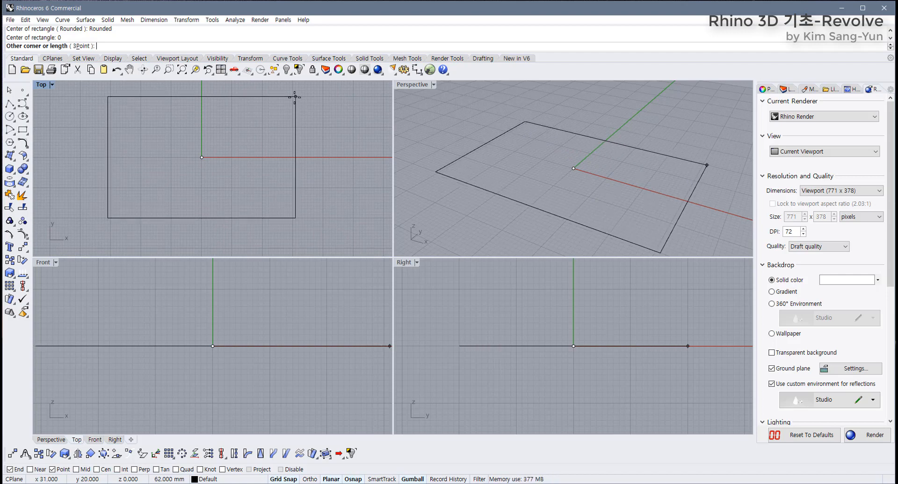
{"action": "left_click", "coordinate": [292, 97]}
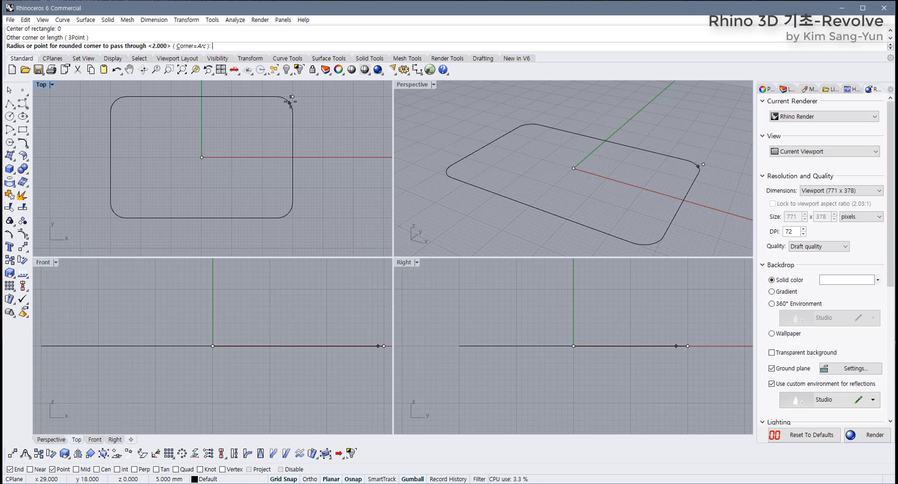
{"action": "left_click", "coordinate": [289, 102]}
{"action": "right_click_drag", "start_coordinate": [475, 184], "coordinate": [485, 189]}
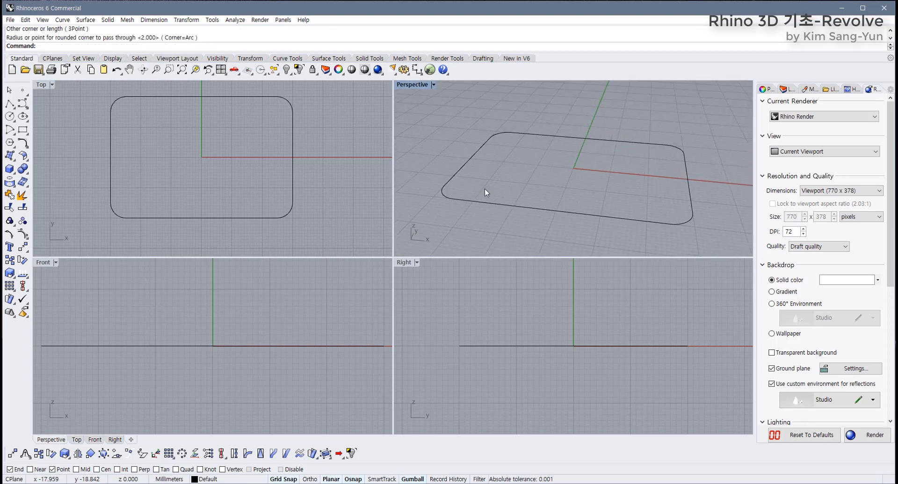
Step: Enable Mid snap and start a control point curve at the midpoint of the rectangle's right side, running 15 mm straight down in the Front view
{"action": "left_click", "coordinate": [23, 103]}
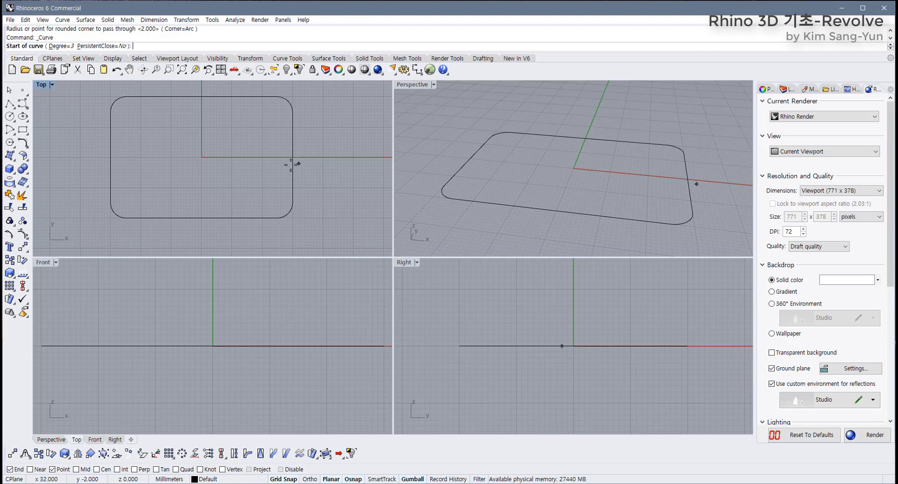
{"action": "left_click", "coordinate": [77, 470]}
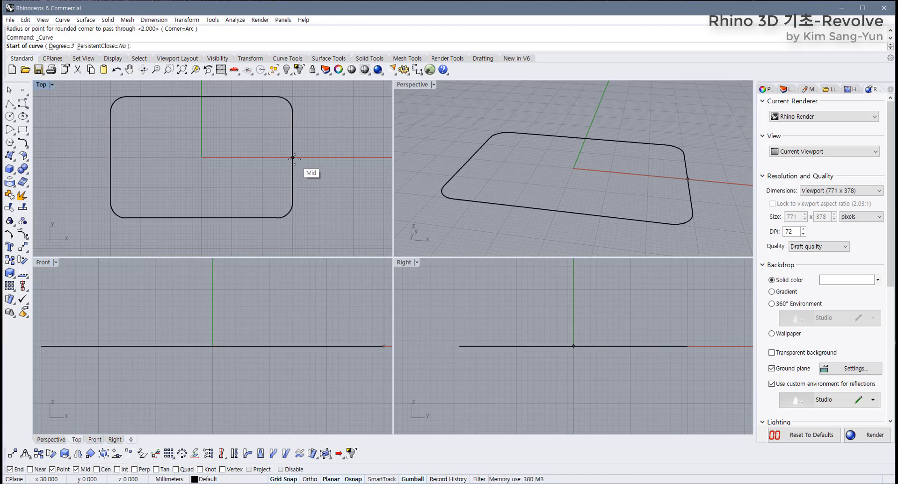
{"action": "left_click", "coordinate": [293, 158]}
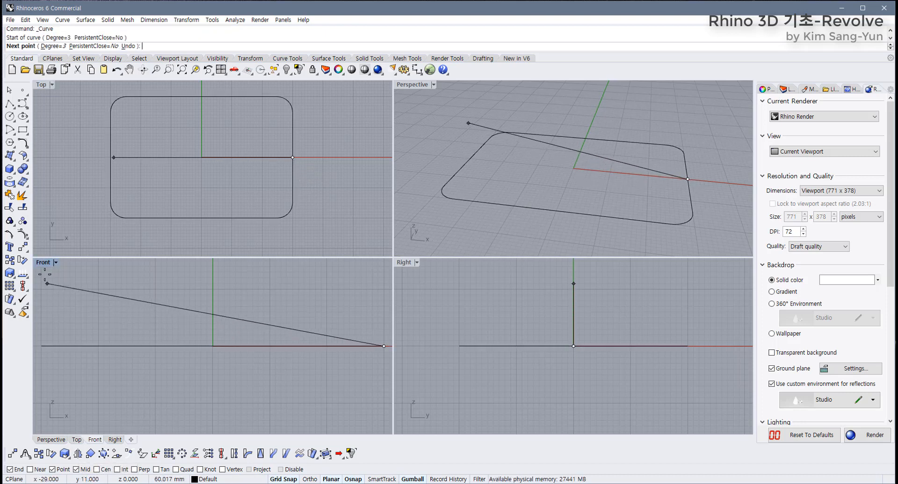
{"action": "scroll", "coordinate": [272, 369], "scroll_direction": "down", "scroll_amount": 2}
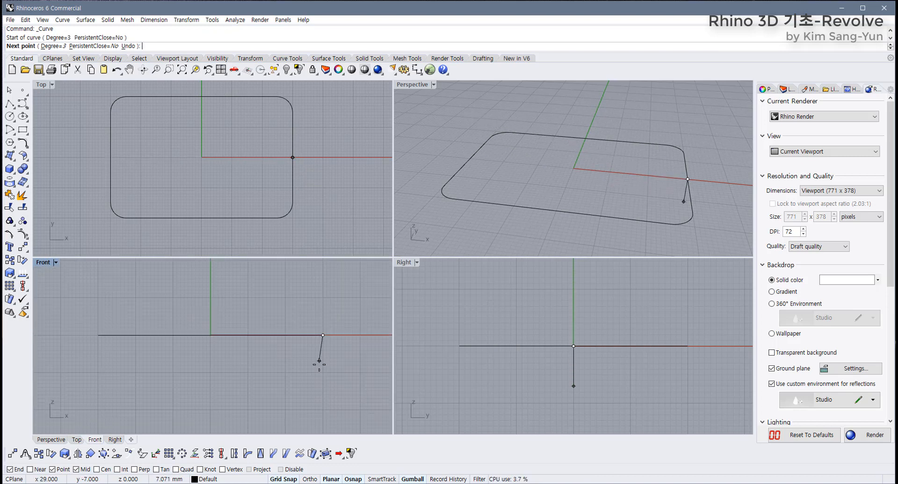
{"action": "scroll", "coordinate": [319, 365], "scroll_direction": "up", "scroll_amount": 2}
{"action": "key", "text": "F8"}
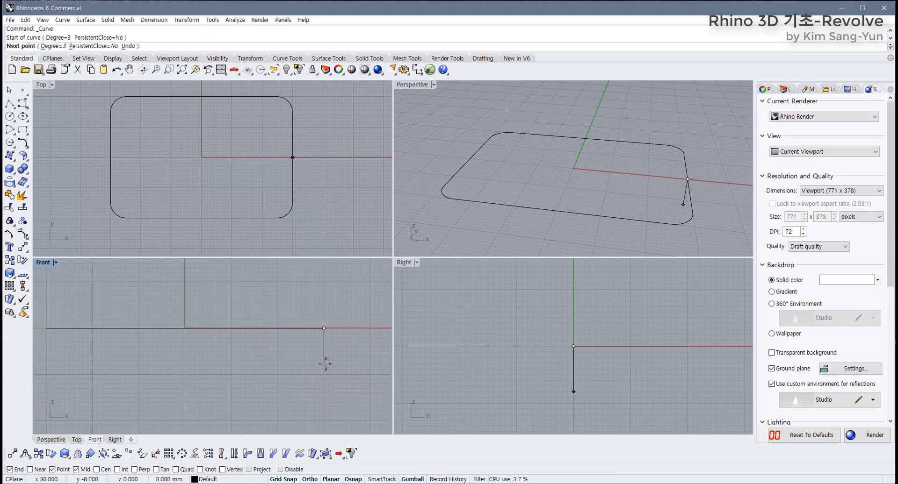
{"action": "left_click", "coordinate": [323, 360]}
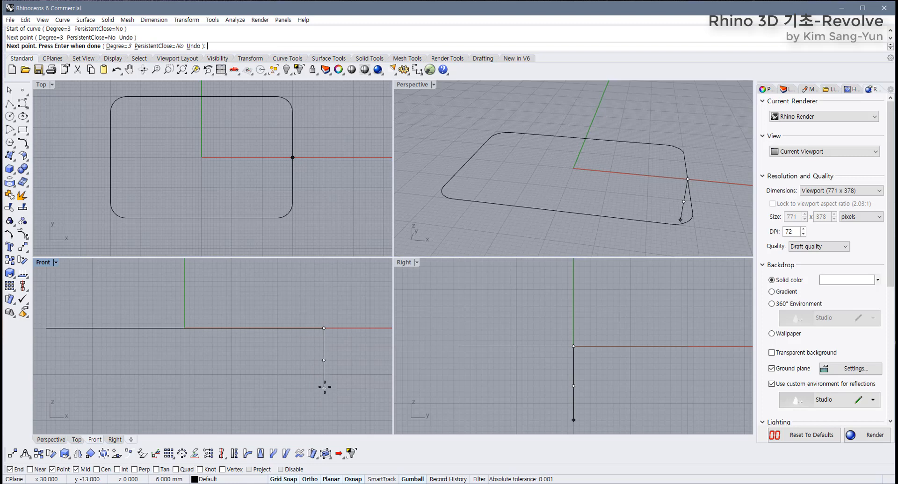
{"action": "left_click", "coordinate": [324, 383]}
{"action": "left_click", "coordinate": [324, 397]}
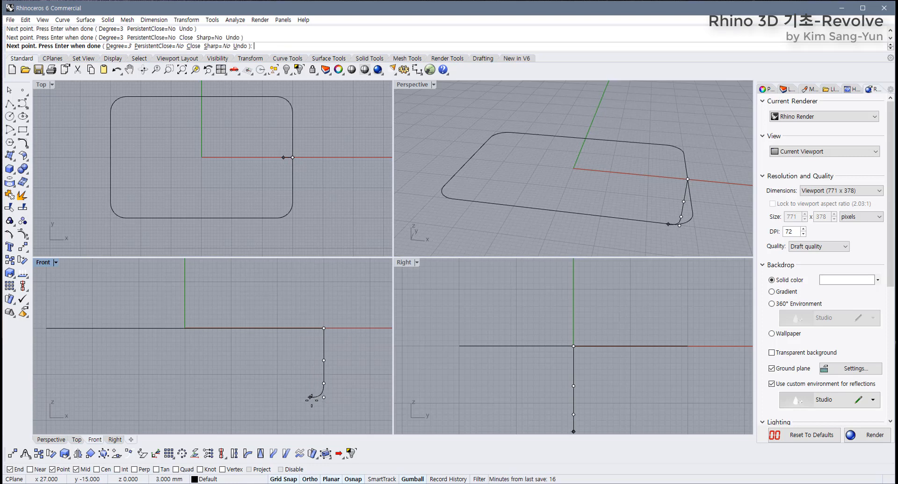
Step: Continue the profile curve horizontally inward from its lower corner and end it on the vertical axis, 15 mm below the origin
{"action": "left_click", "coordinate": [309, 398]}
{"action": "key", "text": "F8"}
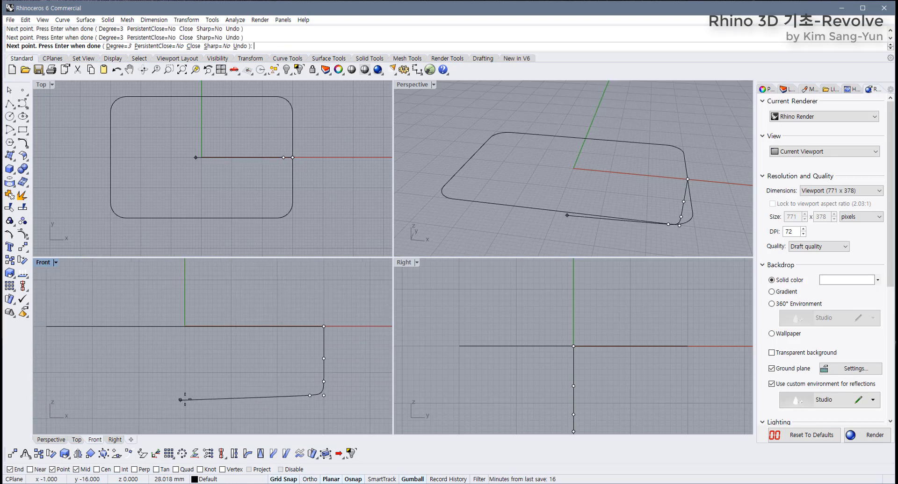
{"action": "left_click", "coordinate": [241, 396], "text": "shift"}
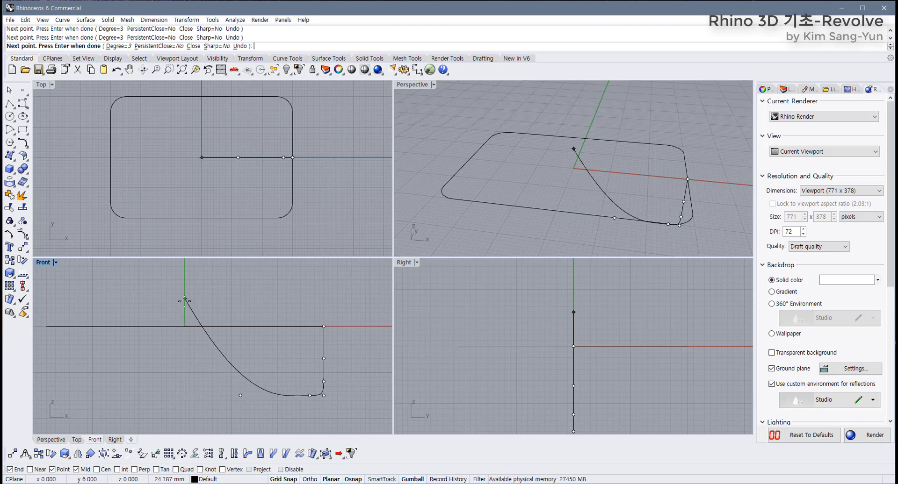
{"action": "key", "text": "F8"}
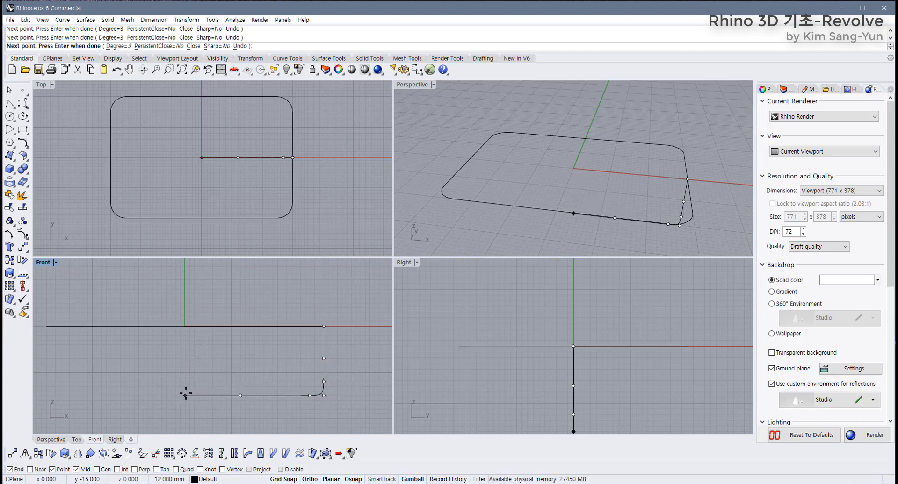
{"action": "left_click", "coordinate": [185, 394], "text": "shift"}
{"action": "right_click", "coordinate": [185, 395]}
Step: Tighten the profile's lower bend by moving the two control points beside its corner to 2 mm from that corner, and turn the points off
{"action": "left_click", "coordinate": [312, 395]}
{"action": "scroll", "coordinate": [313, 395], "scroll_direction": "up", "scroll_amount": 2}
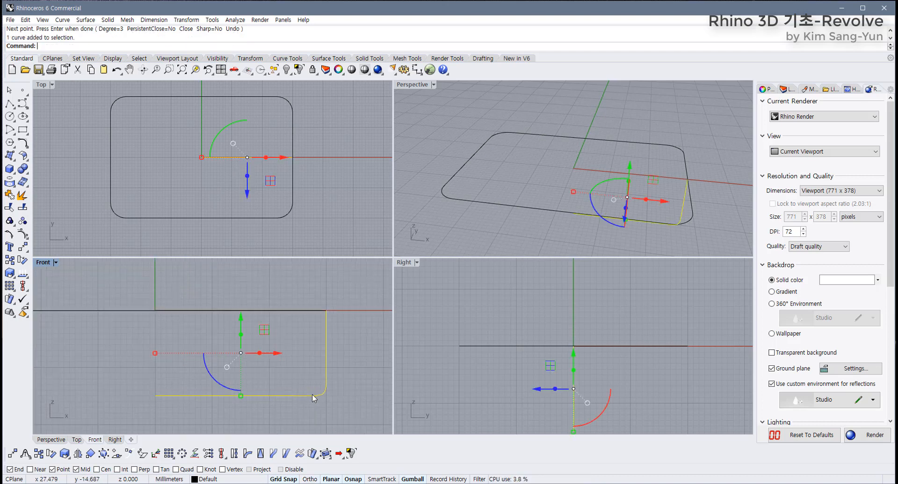
{"action": "scroll", "coordinate": [312, 395], "scroll_direction": "up", "scroll_amount": 2}
{"action": "key", "text": "F10"}
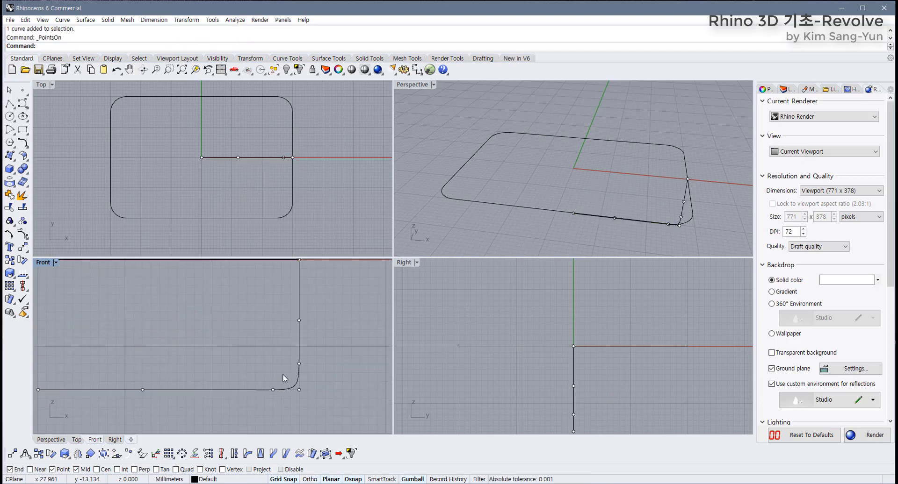
{"action": "scroll", "coordinate": [284, 368], "scroll_direction": "up", "scroll_amount": 2}
{"action": "right_click_drag", "start_coordinate": [284, 369], "coordinate": [269, 357]}
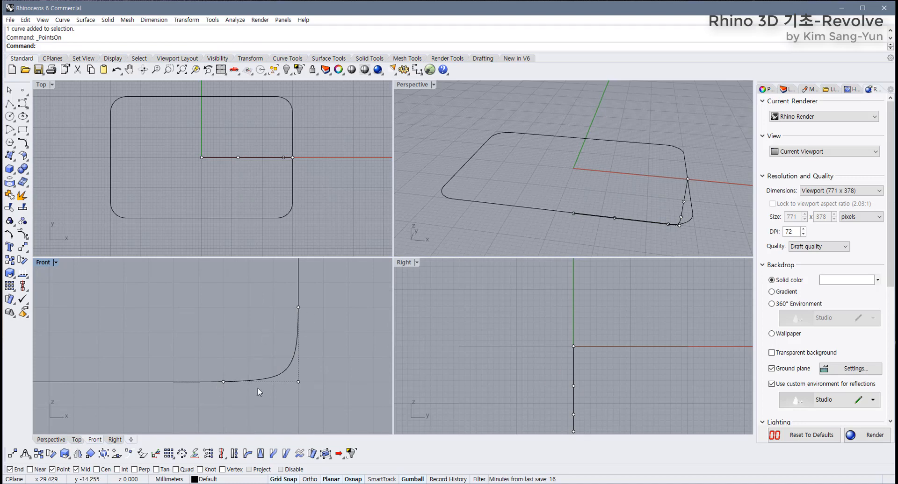
{"action": "left_click_drag", "start_coordinate": [228, 389], "coordinate": [273, 382]}
{"action": "left_click_drag", "start_coordinate": [282, 287], "coordinate": [311, 310]}
{"action": "left_click", "coordinate": [305, 348]}
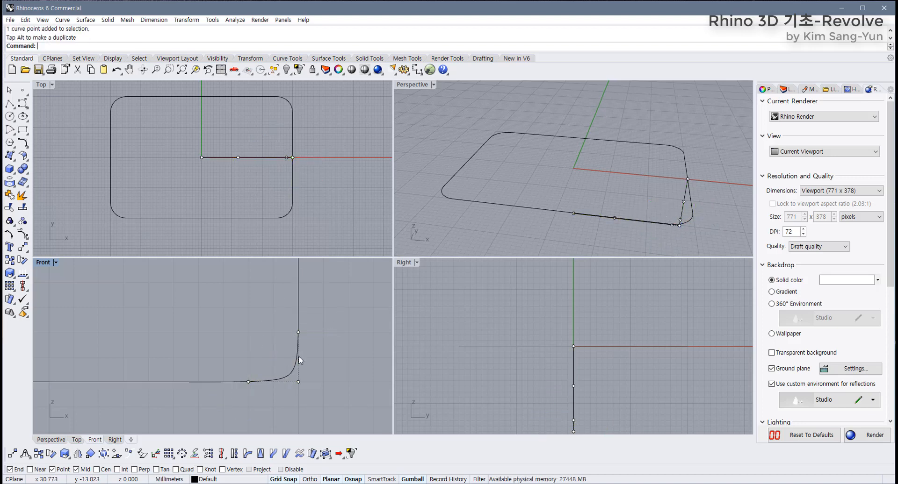
{"action": "scroll", "coordinate": [271, 389], "scroll_direction": "down", "scroll_amount": 18}
{"action": "right_click_drag", "start_coordinate": [266, 392], "coordinate": [290, 403]}
{"action": "scroll", "coordinate": [289, 374], "scroll_direction": "up", "scroll_amount": 6}
{"action": "scroll", "coordinate": [293, 407], "scroll_direction": "down", "scroll_amount": 2}
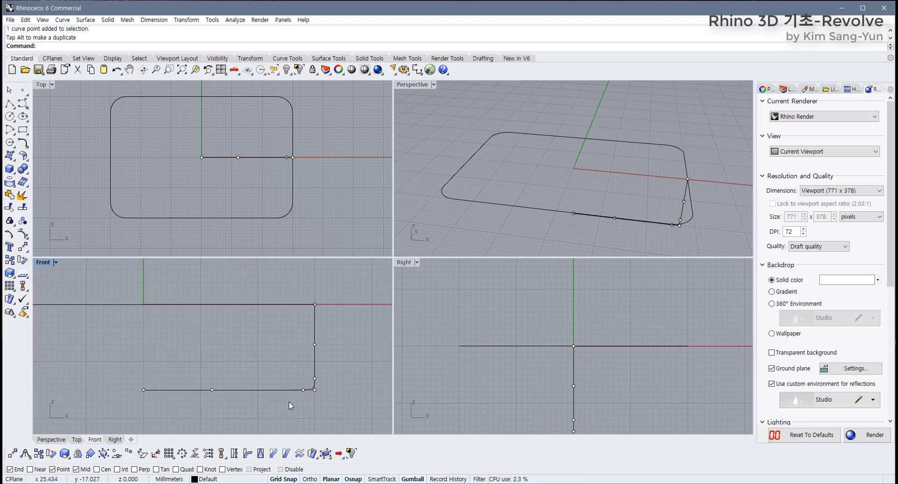
{"action": "key", "text": "F11"}
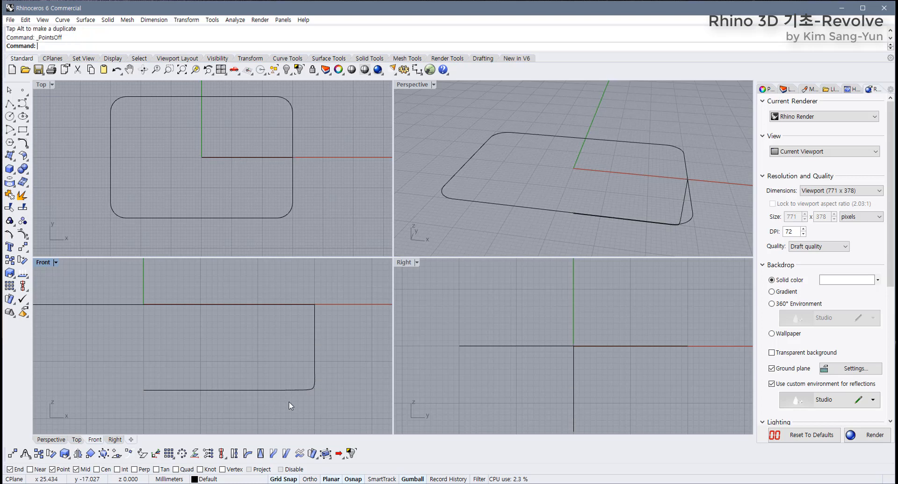
Step: Rail Revolve the profile along the rounded rectangle, with the axis running vertically from the profile's inner endpoint
{"action": "left_click", "coordinate": [688, 219]}
{"action": "left_click", "coordinate": [546, 178]}
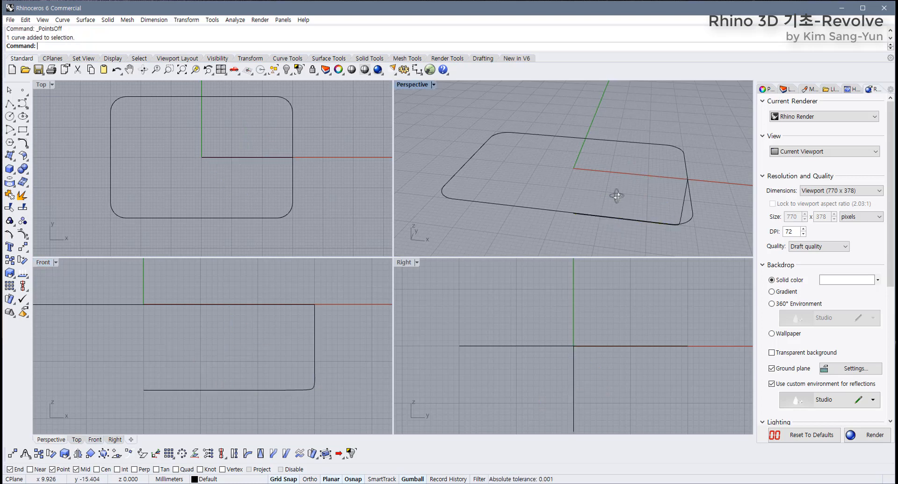
{"action": "right_click_drag", "start_coordinate": [616, 195], "coordinate": [583, 179]}
{"action": "left_click", "coordinate": [326, 61]}
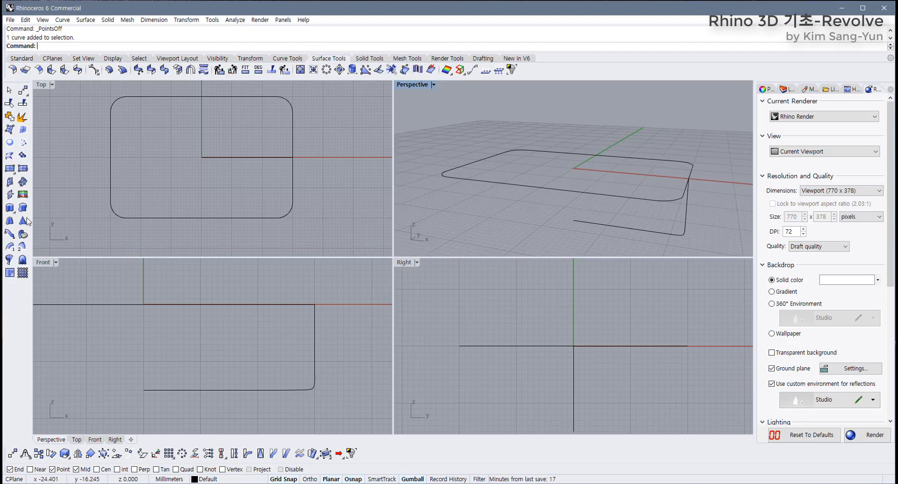
{"action": "right_click", "coordinate": [10, 260]}
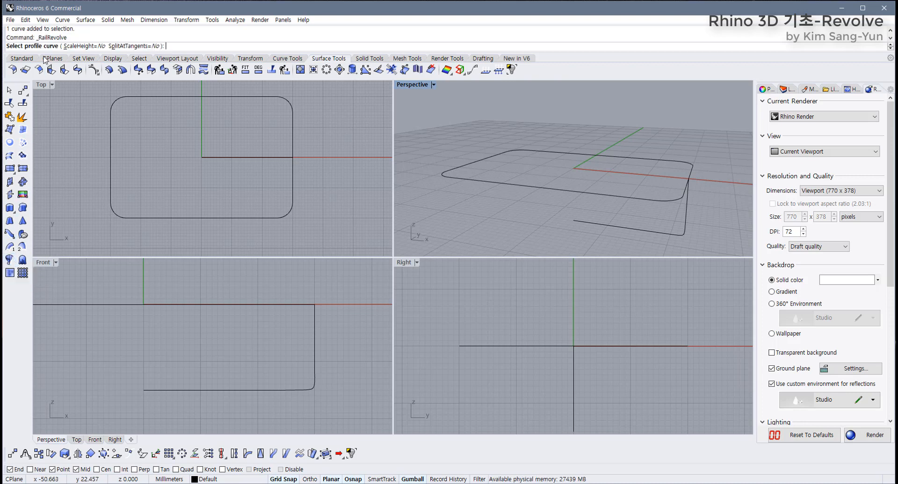
{"action": "left_click", "coordinate": [222, 158]}
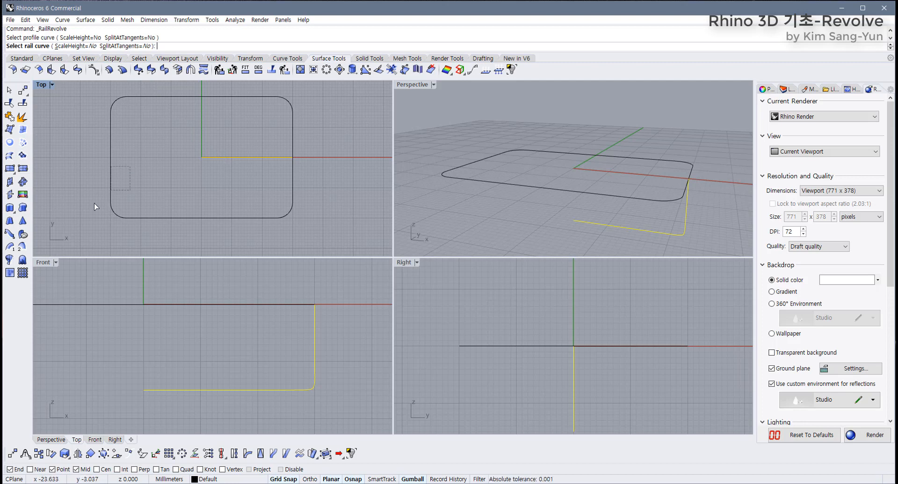
{"action": "left_click", "coordinate": [111, 206]}
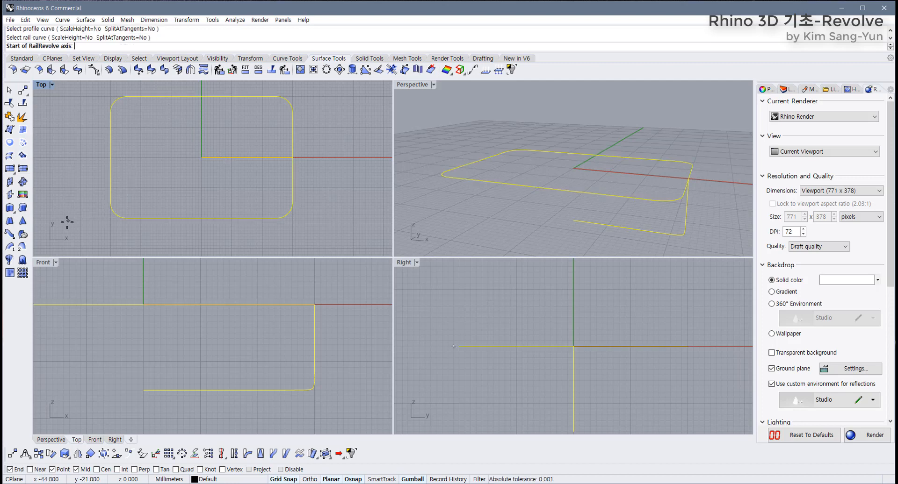
{"action": "left_click", "coordinate": [143, 390]}
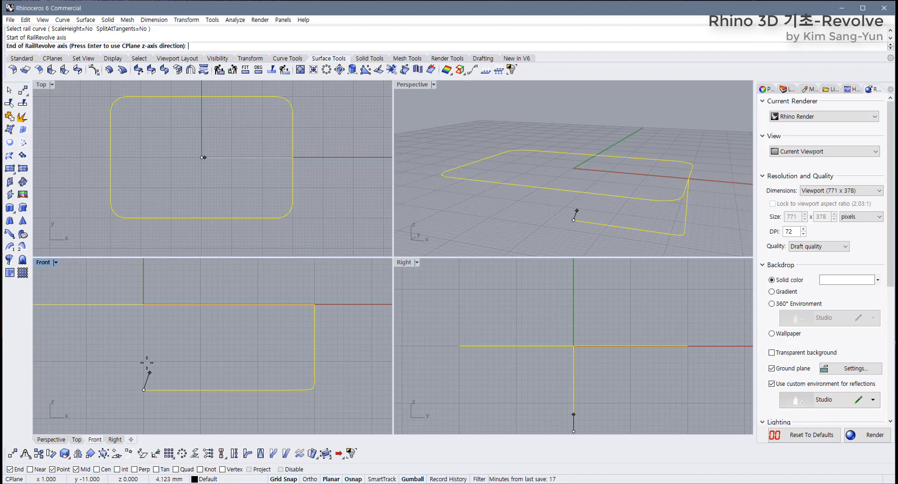
{"action": "left_click", "coordinate": [144, 338]}
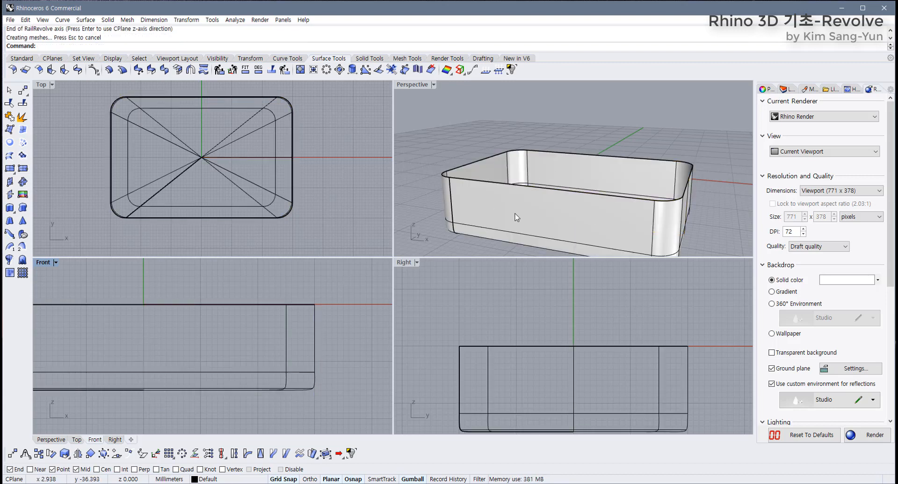
Step: Examine the revolved tray surface in a maximized Perspective view, selecting it to check its inner walls and floor
{"action": "scroll", "coordinate": [514, 214], "scroll_direction": "down", "scroll_amount": 3}
{"action": "right_click_drag", "start_coordinate": [522, 170], "coordinate": [510, 220]}
{"action": "double_click", "coordinate": [417, 84]}
{"action": "right_click_drag", "start_coordinate": [417, 86], "coordinate": [298, 232]}
{"action": "scroll", "coordinate": [270, 256], "scroll_direction": "up", "scroll_amount": 3}
{"action": "left_click", "coordinate": [288, 247]}
{"action": "left_click", "coordinate": [456, 138]}
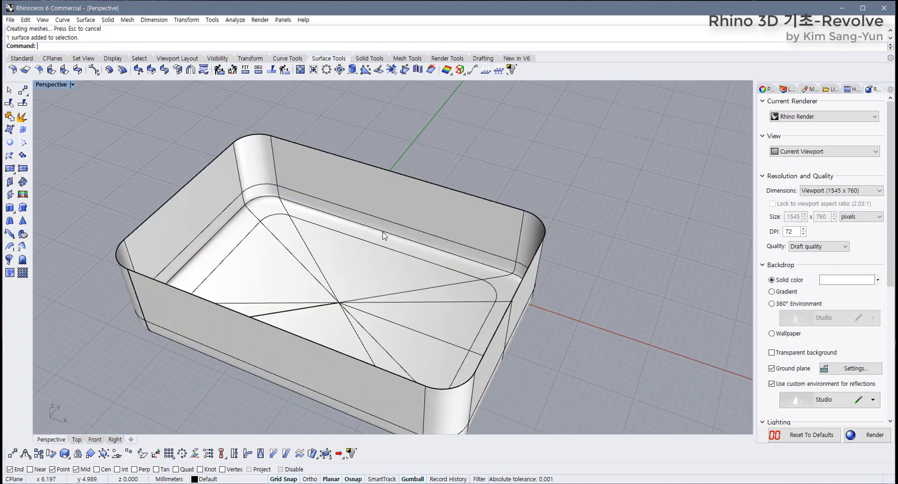
{"action": "left_click", "coordinate": [393, 215]}
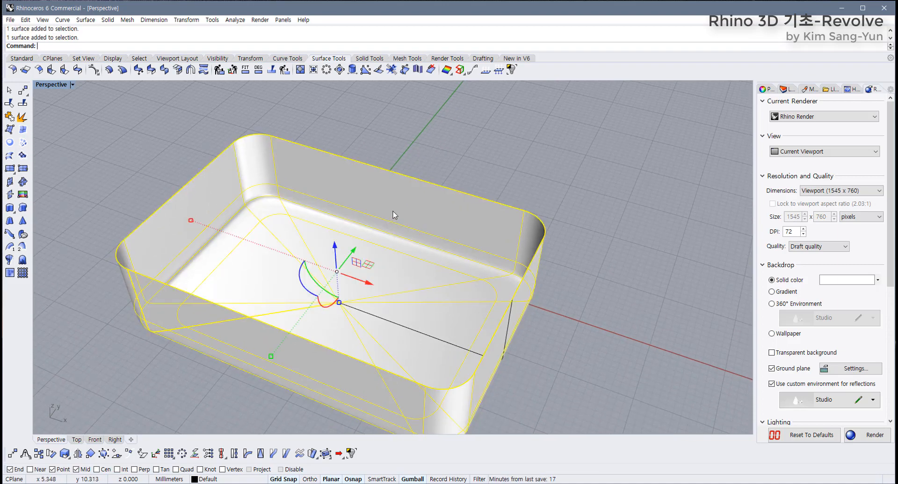
{"action": "left_click", "coordinate": [552, 150]}
{"action": "right_click_drag", "start_coordinate": [433, 240], "coordinate": [390, 227]}
{"action": "left_click", "coordinate": [405, 246]}
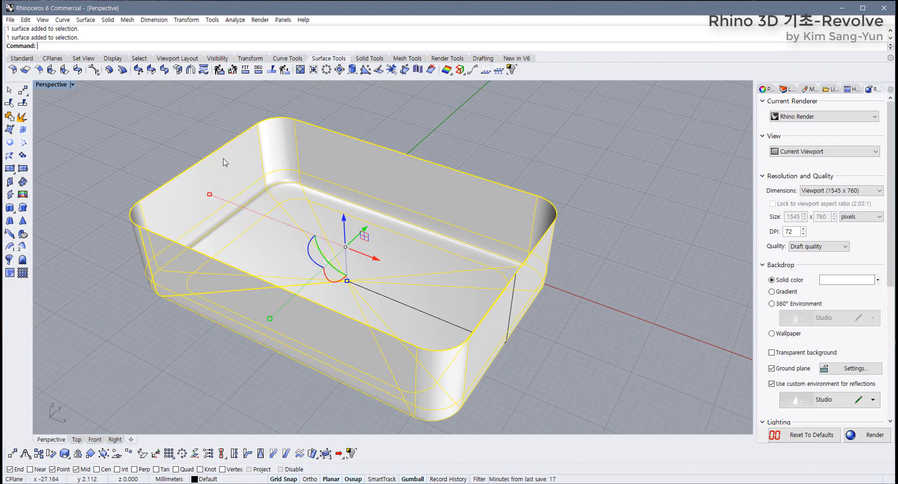
{"action": "left_click", "coordinate": [166, 134]}
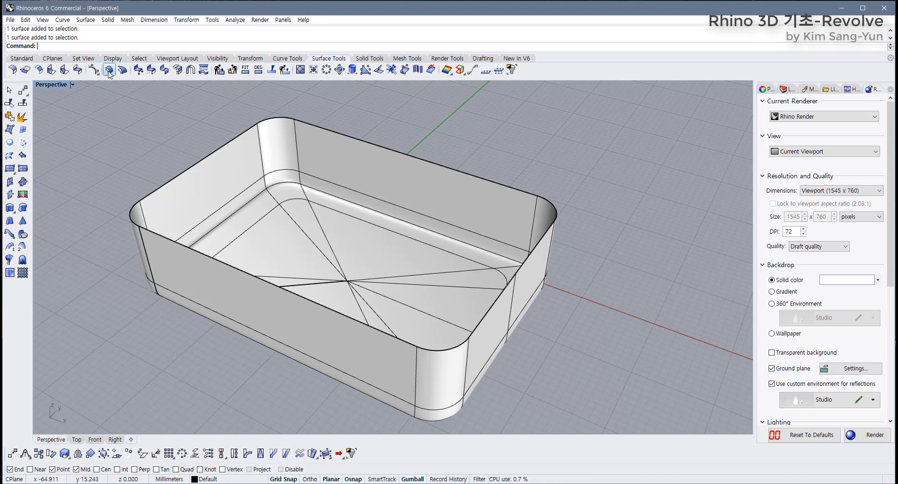
{"action": "left_click", "coordinate": [287, 59]}
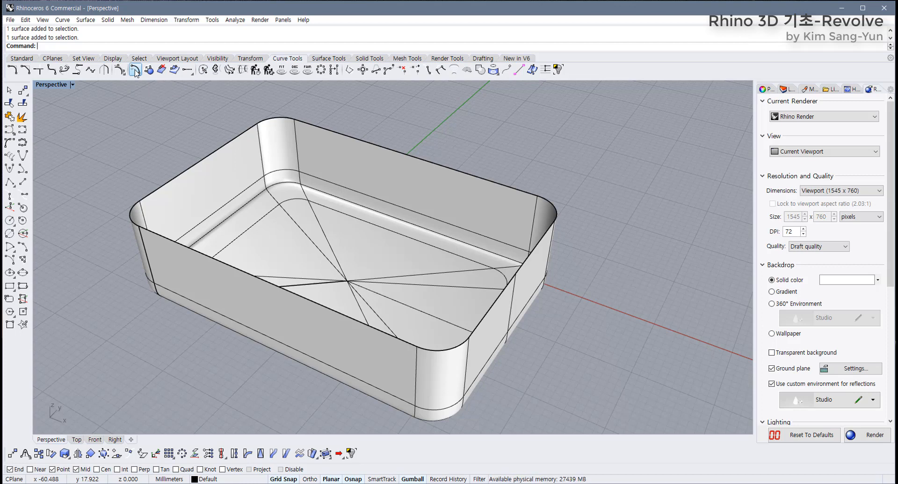
{"action": "left_click", "coordinate": [321, 58]}
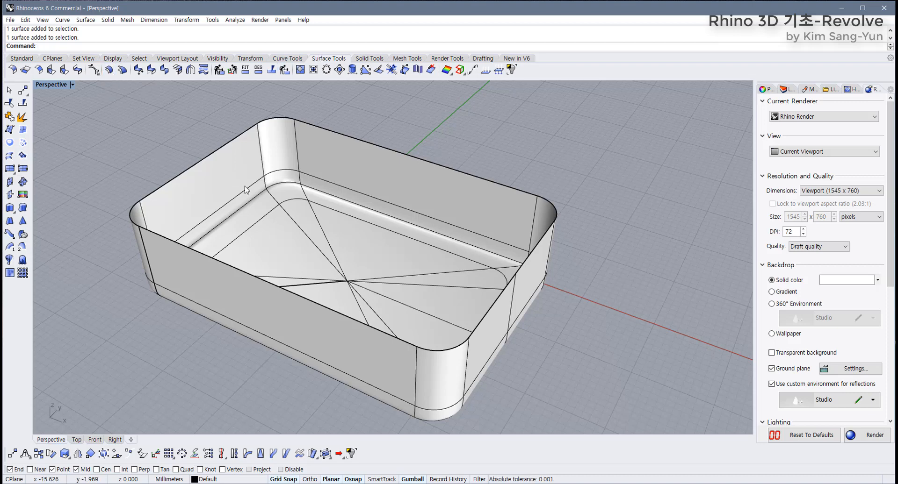
{"action": "left_click", "coordinate": [230, 178]}
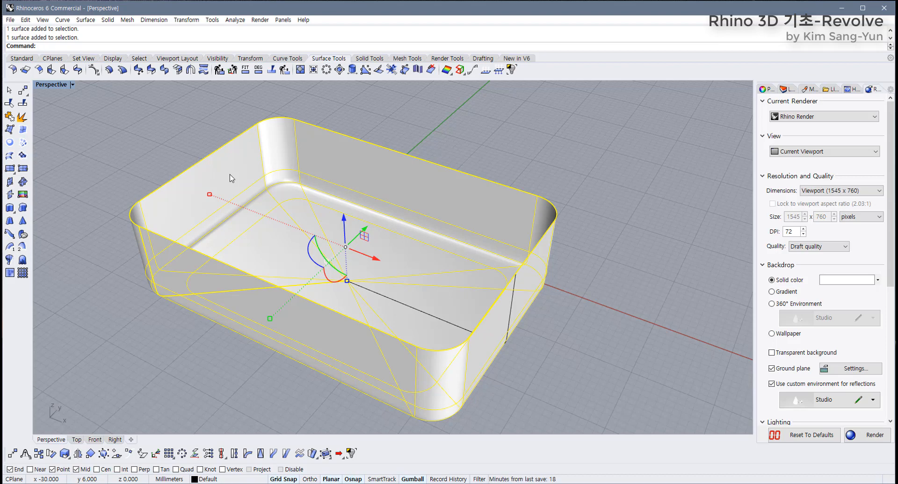
{"action": "left_click", "coordinate": [486, 154]}
{"action": "scroll", "coordinate": [344, 170], "scroll_direction": "up", "scroll_amount": 5}
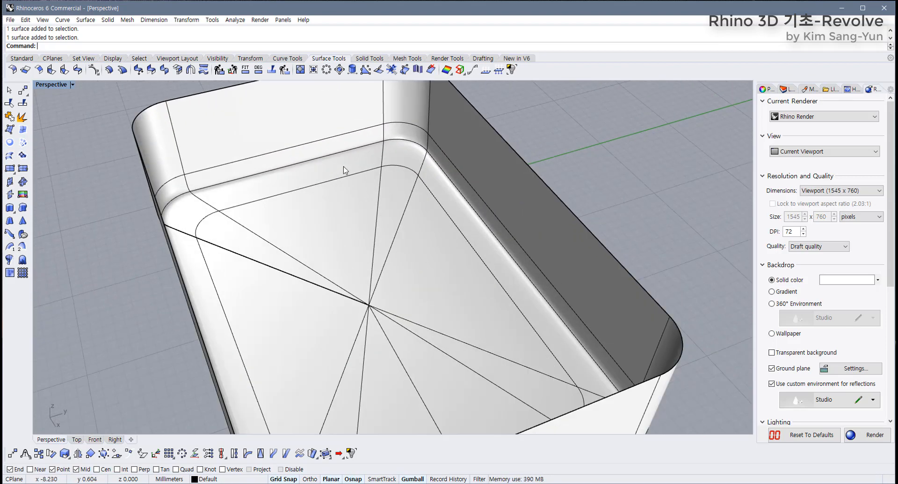
{"action": "right_click_drag", "start_coordinate": [168, 158], "coordinate": [230, 117]}
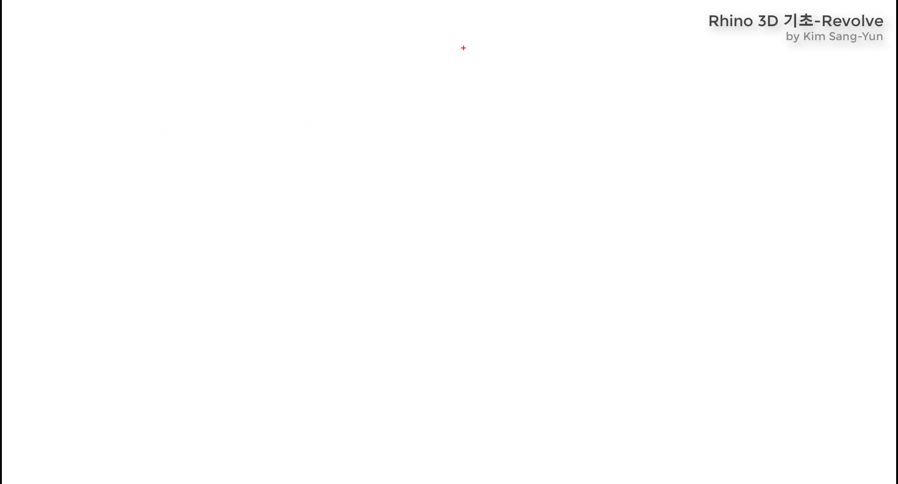
{"action": "mouse_move", "coordinate": [463, 48]}
{"action": "left_mouse_down"}
{"action": "mouse_move", "coordinate": [459, 202]}
{"action": "mouse_move", "coordinate": [439, 229]}
{"action": "mouse_move", "coordinate": [257, 233]}
{"action": "left_mouse_up"}
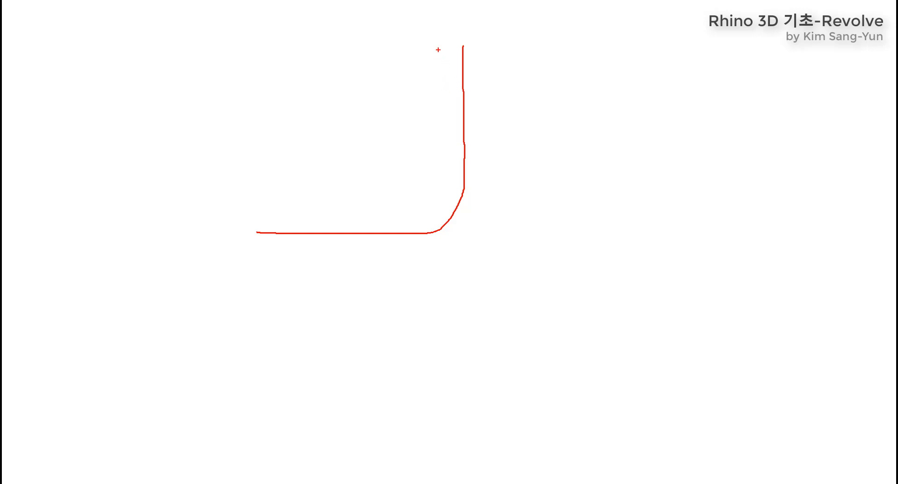
{"action": "mouse_move", "coordinate": [437, 49]}
{"action": "left_mouse_down"}
{"action": "mouse_move", "coordinate": [429, 181]}
{"action": "mouse_move", "coordinate": [396, 197]}
{"action": "mouse_move", "coordinate": [271, 196]}
{"action": "left_mouse_up"}
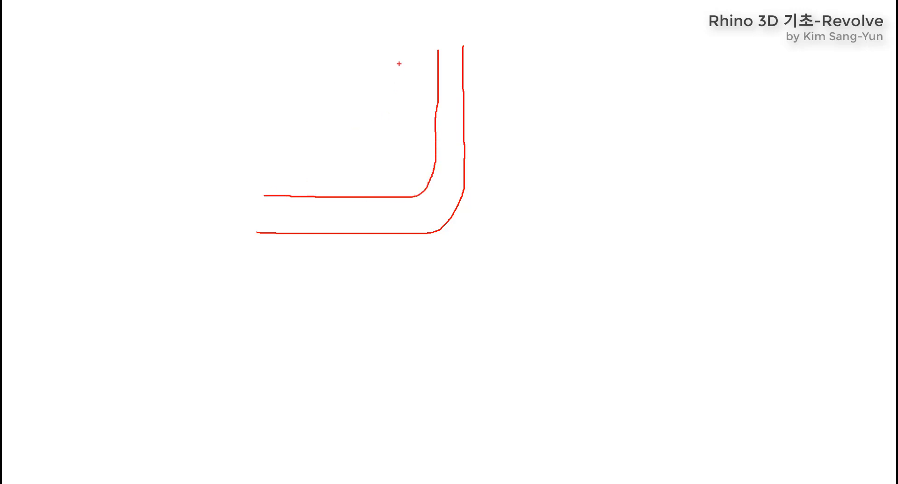
{"action": "mouse_move", "coordinate": [402, 54]}
{"action": "left_mouse_down"}
{"action": "mouse_move", "coordinate": [397, 156]}
{"action": "mouse_move", "coordinate": [272, 169]}
{"action": "left_mouse_up"}
{"action": "mouse_move", "coordinate": [368, 56]}
{"action": "left_mouse_down"}
{"action": "mouse_move", "coordinate": [368, 111]}
{"action": "mouse_move", "coordinate": [300, 139]}
{"action": "left_mouse_up"}
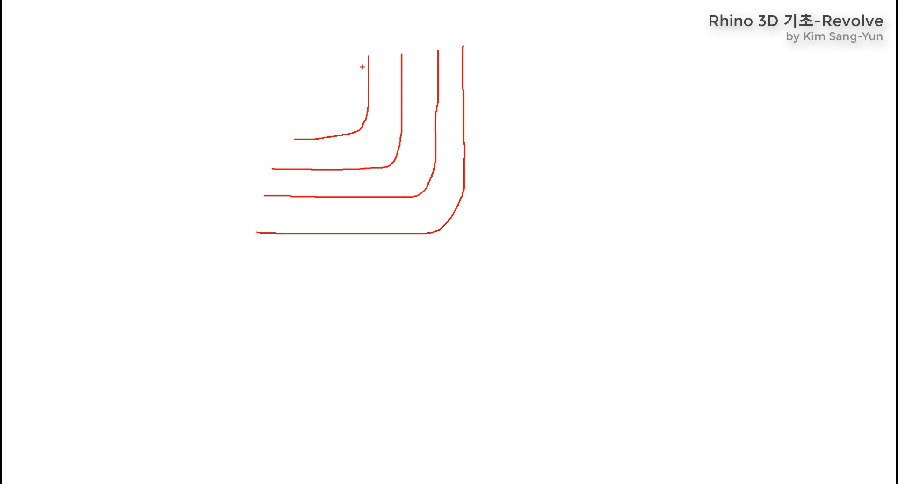
{"action": "mouse_move", "coordinate": [343, 61]}
{"action": "left_mouse_down"}
{"action": "mouse_move", "coordinate": [342, 102]}
{"action": "mouse_move", "coordinate": [257, 112]}
{"action": "left_mouse_up"}
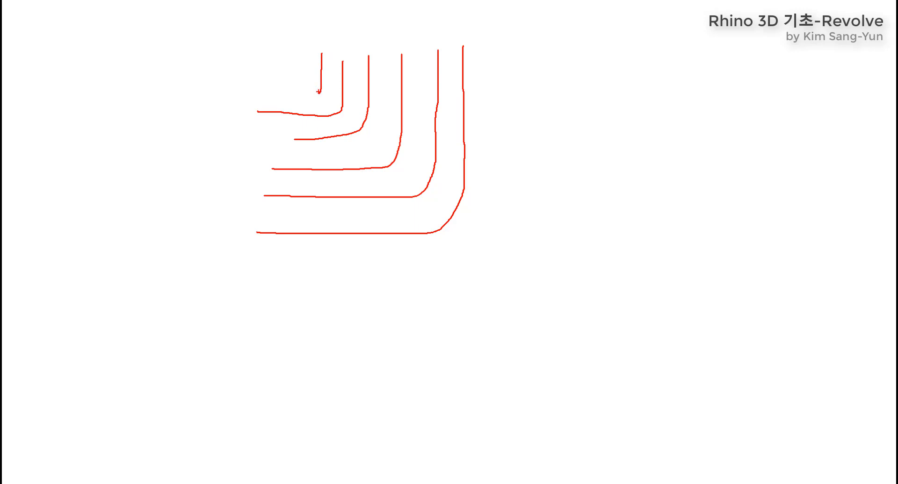
{"action": "key", "text": "ctrl+z"}
{"action": "left_click_drag", "start_coordinate": [322, 53], "coordinate": [322, 72]}
{"action": "left_click_drag", "start_coordinate": [321, 98], "coordinate": [293, 100]}
{"action": "mouse_move", "coordinate": [335, 121]}
{"action": "left_mouse_down"}
{"action": "mouse_move", "coordinate": [319, 118]}
{"action": "mouse_move", "coordinate": [342, 79]}
{"action": "mouse_move", "coordinate": [342, 122]}
{"action": "left_mouse_up"}
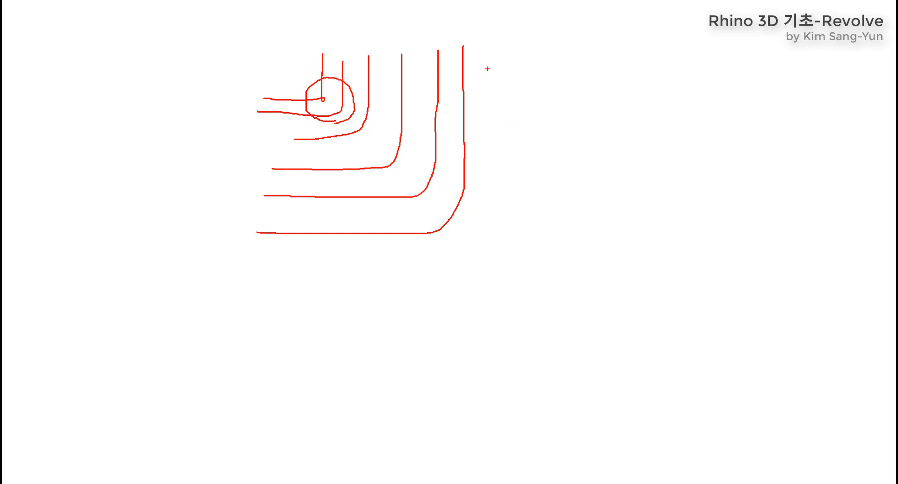
{"action": "mouse_move", "coordinate": [501, 41]}
{"action": "left_mouse_down"}
{"action": "mouse_move", "coordinate": [509, 210]}
{"action": "mouse_move", "coordinate": [489, 266]}
{"action": "mouse_move", "coordinate": [273, 275]}
{"action": "left_mouse_up"}
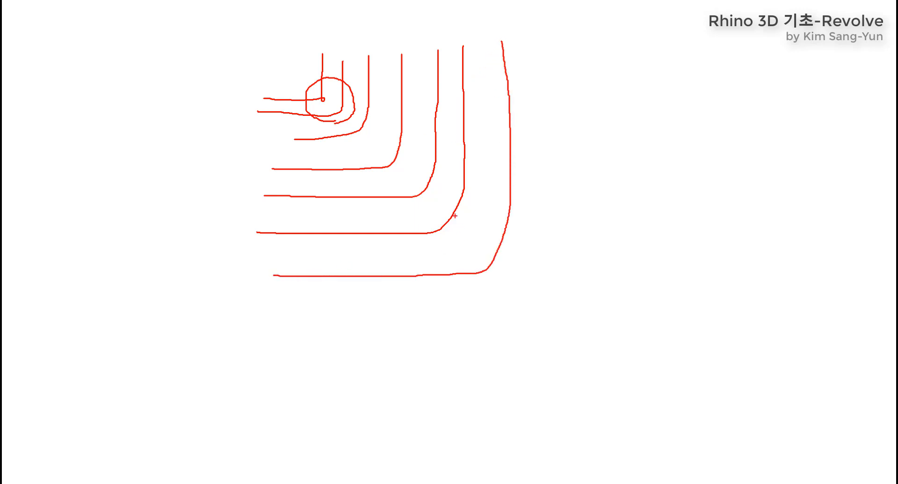
{"action": "left_click_drag", "start_coordinate": [454, 216], "coordinate": [477, 242]}
{"action": "mouse_move", "coordinate": [480, 229]}
{"action": "left_mouse_down"}
{"action": "mouse_move", "coordinate": [484, 236]}
{"action": "mouse_move", "coordinate": [469, 248]}
{"action": "left_mouse_up"}
{"action": "left_click_drag", "start_coordinate": [469, 196], "coordinate": [505, 211]}
{"action": "left_click_drag", "start_coordinate": [444, 222], "coordinate": [450, 291]}
{"action": "left_click_drag", "start_coordinate": [352, 114], "coordinate": [581, 258]}
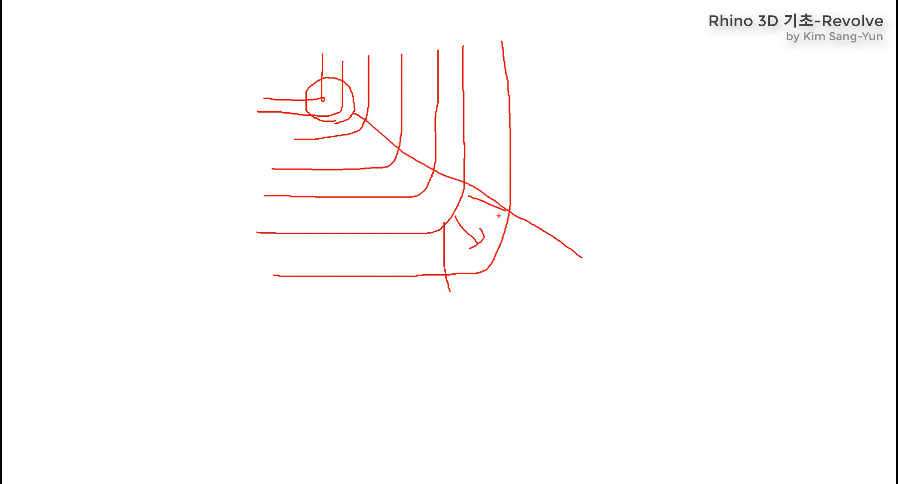
{"action": "left_click_drag", "start_coordinate": [323, 111], "coordinate": [530, 355]}
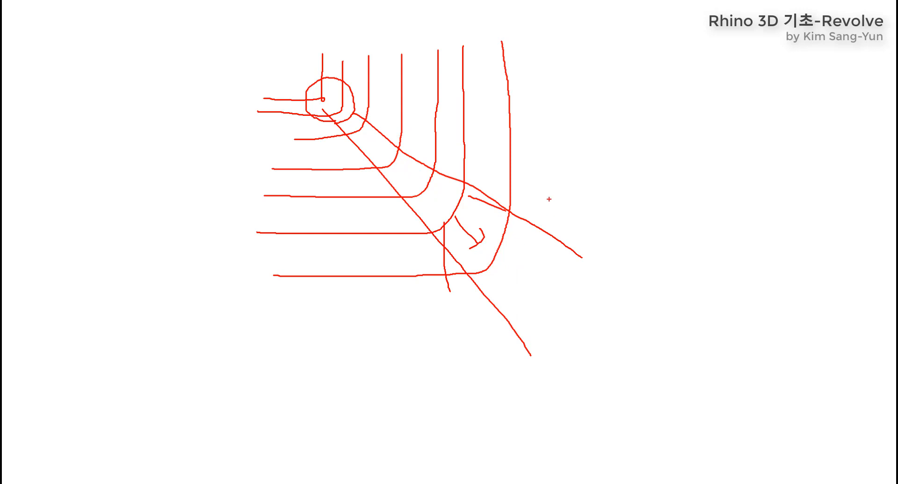
{"action": "mouse_move", "coordinate": [553, 71]}
{"action": "left_mouse_down"}
{"action": "mouse_move", "coordinate": [564, 226]}
{"action": "mouse_move", "coordinate": [554, 280]}
{"action": "mouse_move", "coordinate": [504, 321]}
{"action": "mouse_move", "coordinate": [300, 330]}
{"action": "left_mouse_up"}
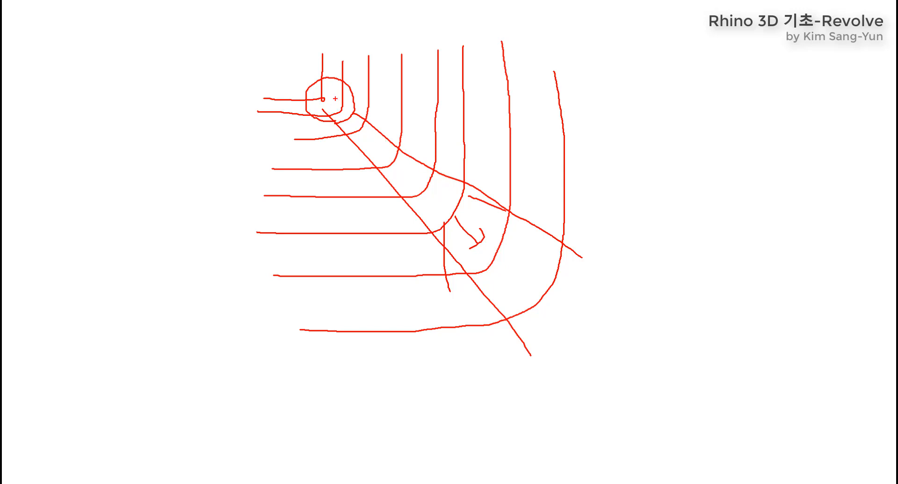
{"action": "mouse_move", "coordinate": [335, 98]}
{"action": "left_mouse_down"}
{"action": "mouse_move", "coordinate": [313, 115]}
{"action": "mouse_move", "coordinate": [321, 86]}
{"action": "mouse_move", "coordinate": [326, 115]}
{"action": "mouse_move", "coordinate": [342, 103]}
{"action": "mouse_move", "coordinate": [335, 114]}
{"action": "left_mouse_up"}
{"action": "mouse_move", "coordinate": [466, 132]}
{"action": "left_mouse_down"}
{"action": "mouse_move", "coordinate": [521, 129]}
{"action": "mouse_move", "coordinate": [475, 139]}
{"action": "left_mouse_up"}
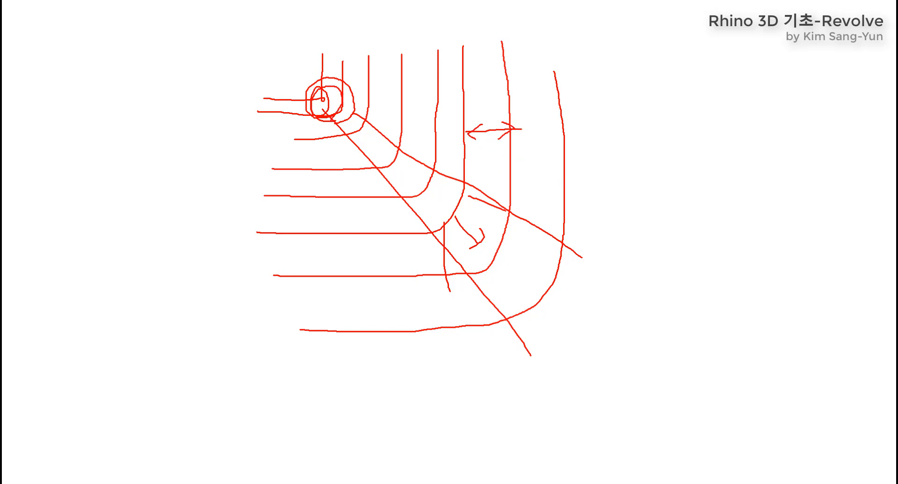
{"action": "mouse_move", "coordinate": [468, 199]}
{"action": "left_mouse_down"}
{"action": "mouse_move", "coordinate": [448, 230]}
{"action": "mouse_move", "coordinate": [466, 176]}
{"action": "mouse_move", "coordinate": [429, 233]}
{"action": "mouse_move", "coordinate": [467, 176]}
{"action": "left_mouse_up"}
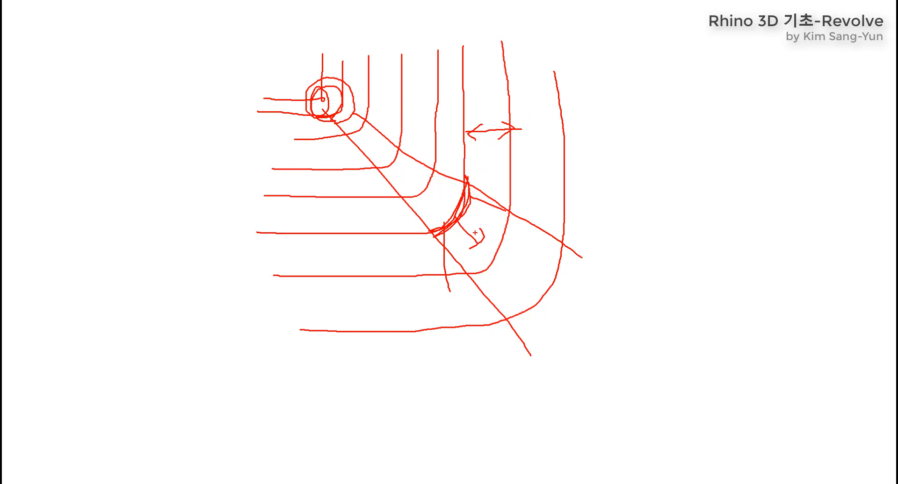
{"action": "mouse_move", "coordinate": [458, 227]}
{"action": "left_mouse_down"}
{"action": "mouse_move", "coordinate": [434, 234]}
{"action": "mouse_move", "coordinate": [483, 188]}
{"action": "mouse_move", "coordinate": [446, 243]}
{"action": "mouse_move", "coordinate": [450, 186]}
{"action": "mouse_move", "coordinate": [480, 233]}
{"action": "mouse_move", "coordinate": [446, 179]}
{"action": "mouse_move", "coordinate": [465, 223]}
{"action": "left_mouse_up"}
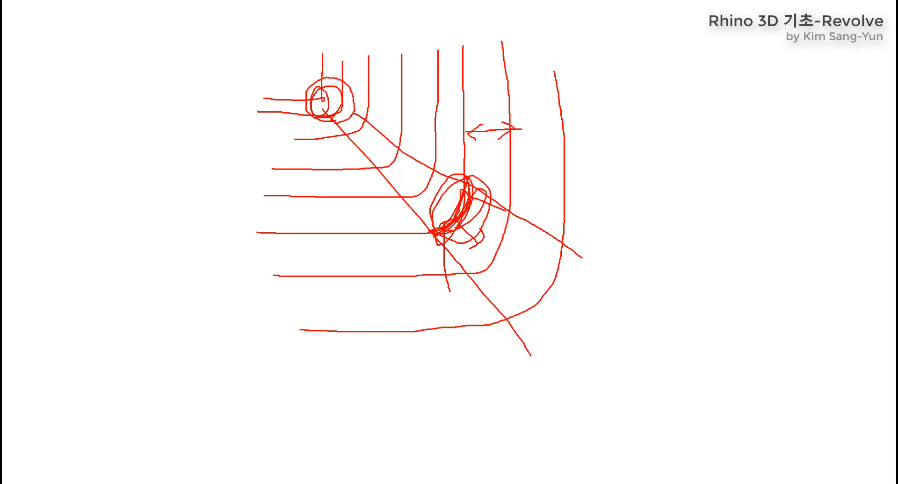
{"action": "key", "text": "Escape"}
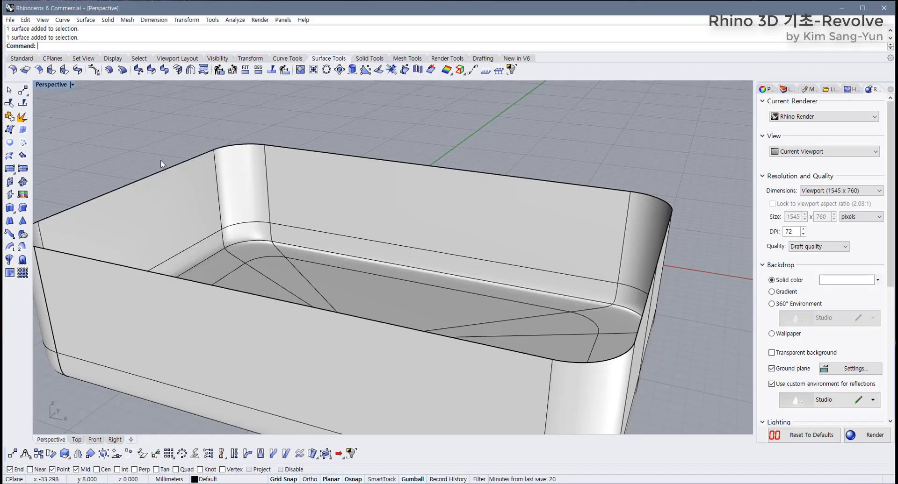
Step: Offset the tray surface inward by 1 mm as a solid with round corners, replacing the input surface
{"action": "scroll", "coordinate": [247, 222], "scroll_direction": "down", "scroll_amount": 6}
{"action": "right_click_drag", "start_coordinate": [249, 159], "coordinate": [261, 213]}
{"action": "scroll", "coordinate": [262, 213], "scroll_direction": "up", "scroll_amount": 2}
{"action": "left_click", "coordinate": [312, 192]}
{"action": "right_click_drag", "start_coordinate": [309, 193], "coordinate": [283, 228]}
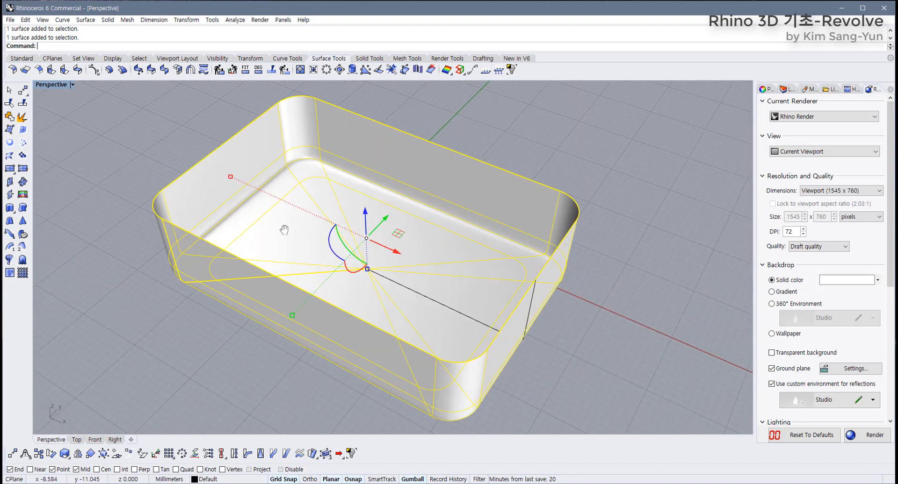
{"action": "left_click", "coordinate": [109, 70]}
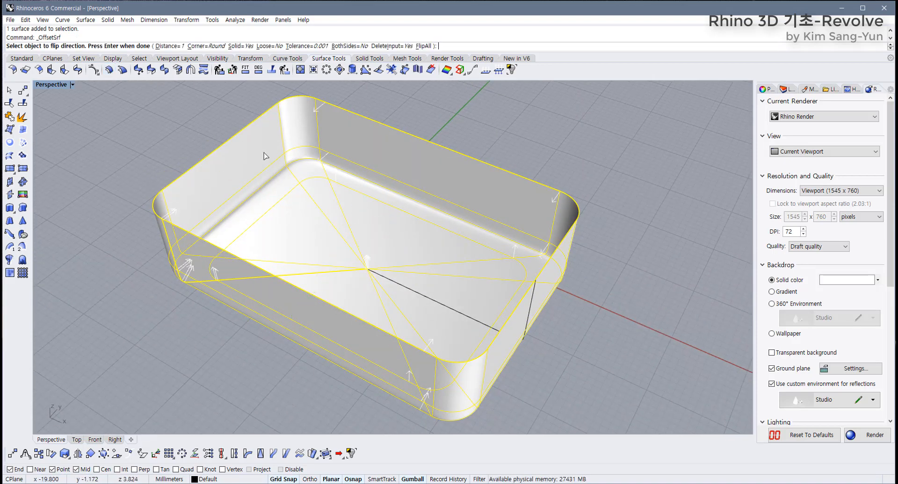
{"action": "right_click_drag", "start_coordinate": [286, 180], "coordinate": [228, 175]}
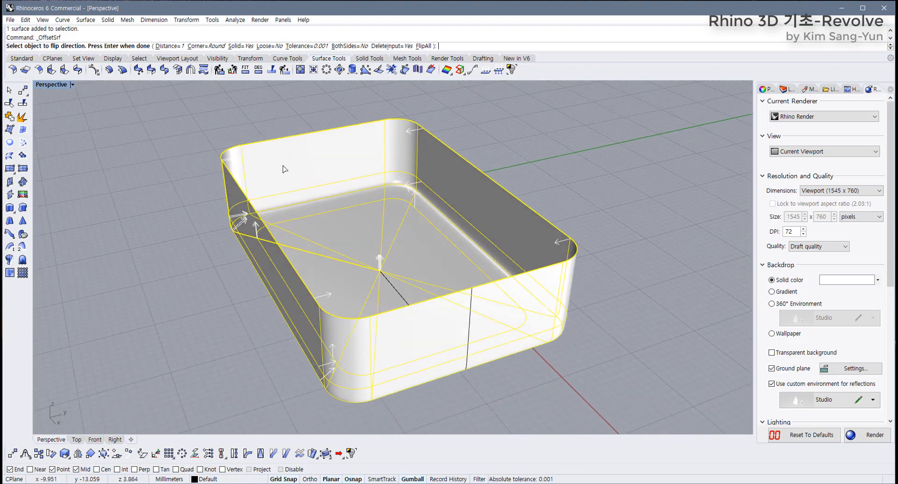
{"action": "right_click_drag", "start_coordinate": [286, 169], "coordinate": [323, 218]}
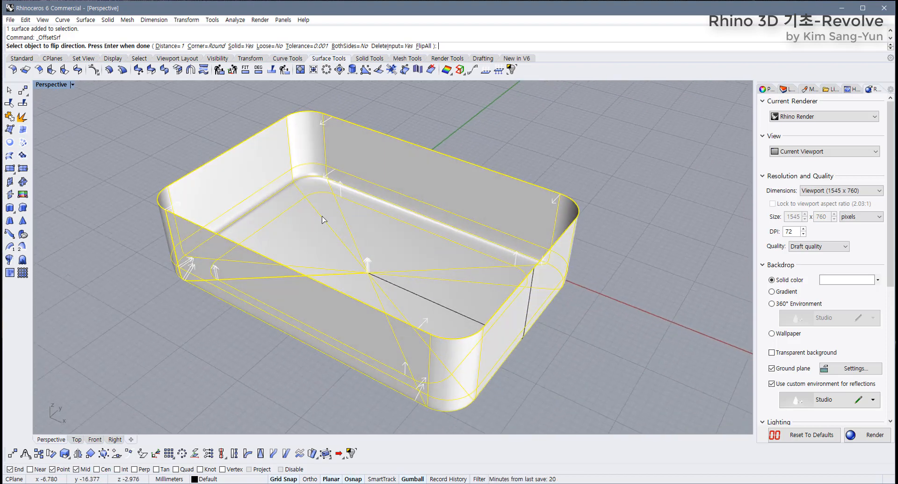
{"action": "left_click", "coordinate": [424, 46]}
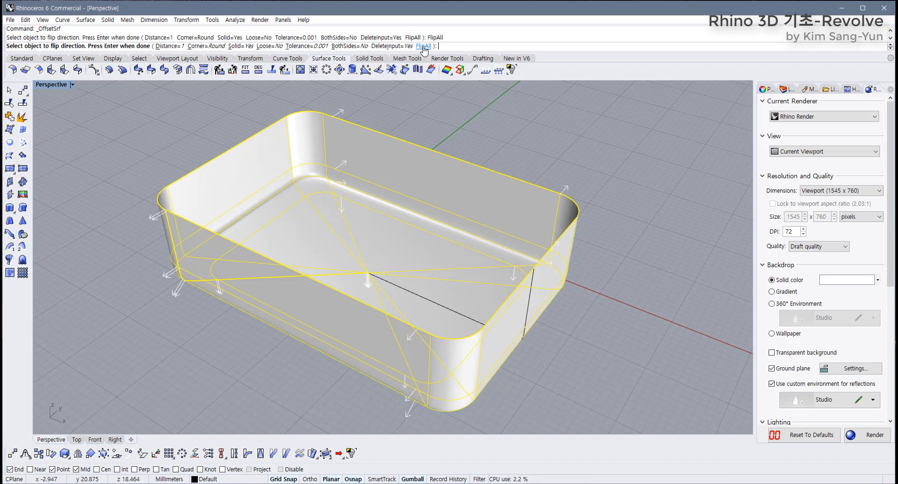
{"action": "right_click_drag", "start_coordinate": [400, 244], "coordinate": [238, 174]}
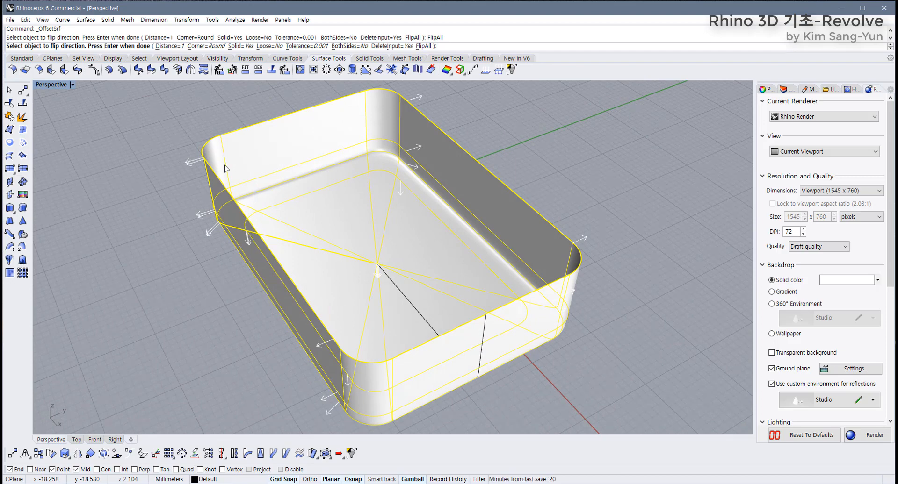
{"action": "left_click", "coordinate": [423, 47]}
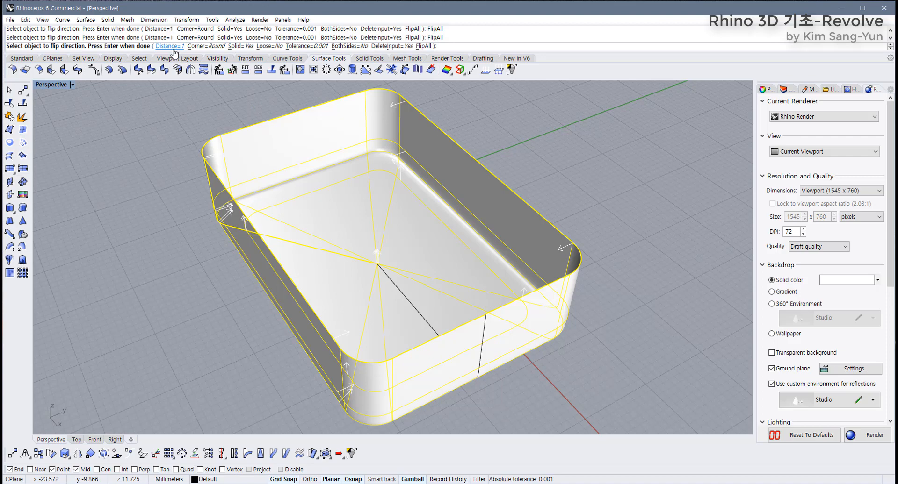
{"action": "right_click_drag", "start_coordinate": [246, 304], "coordinate": [335, 239]}
{"action": "scroll", "coordinate": [553, 301], "scroll_direction": "up", "scroll_amount": 8}
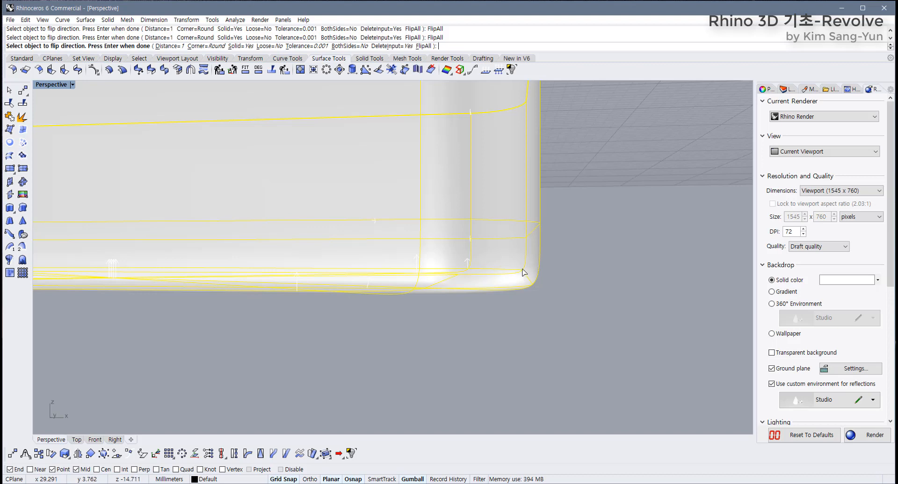
{"action": "right_click_drag", "start_coordinate": [508, 284], "coordinate": [490, 340]}
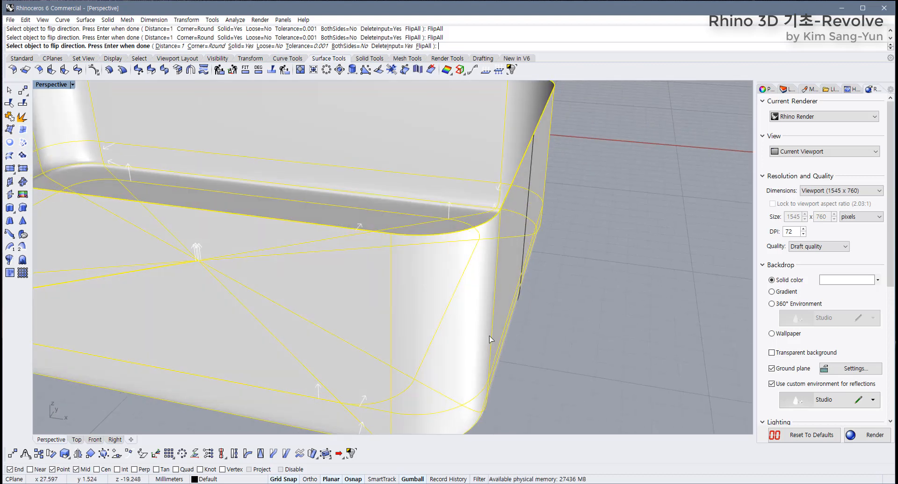
{"action": "scroll", "coordinate": [490, 340], "scroll_direction": "down", "scroll_amount": 8}
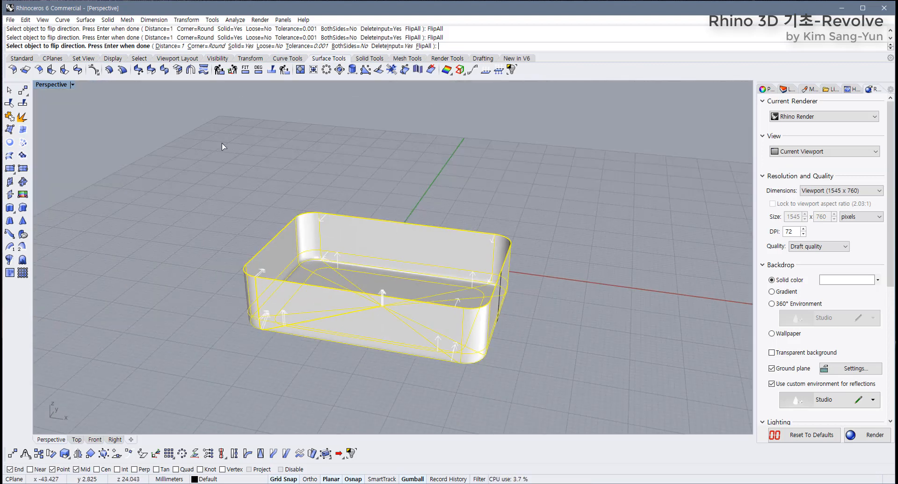
{"action": "key", "text": "Return"}
Step: Examine the thickened tray's rim and the inner corner where the rounded walls meet the floor
{"action": "right_click_drag", "start_coordinate": [265, 146], "coordinate": [273, 237]}
{"action": "scroll", "coordinate": [274, 238], "scroll_direction": "up", "scroll_amount": 10}
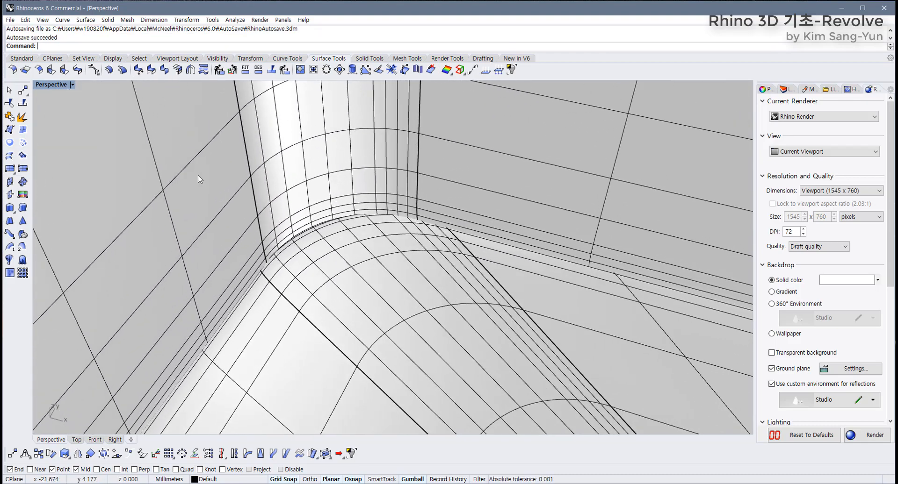
{"action": "left_click", "coordinate": [400, 257]}
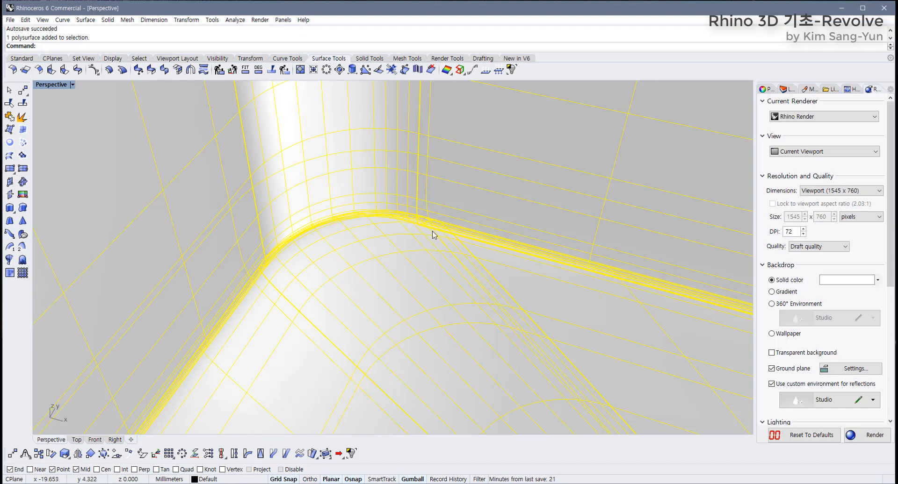
{"action": "scroll", "coordinate": [395, 253], "scroll_direction": "down", "scroll_amount": 10}
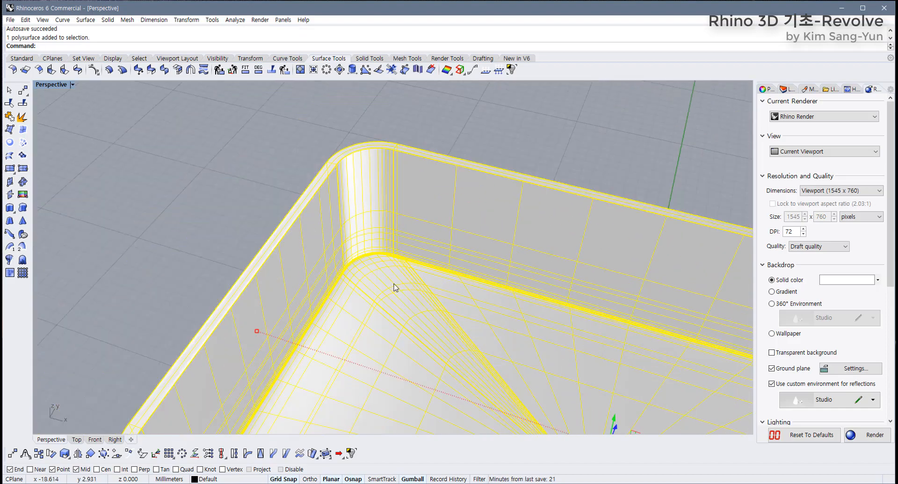
{"action": "left_click", "coordinate": [486, 152]}
{"action": "scroll", "coordinate": [407, 234], "scroll_direction": "up", "scroll_amount": 10}
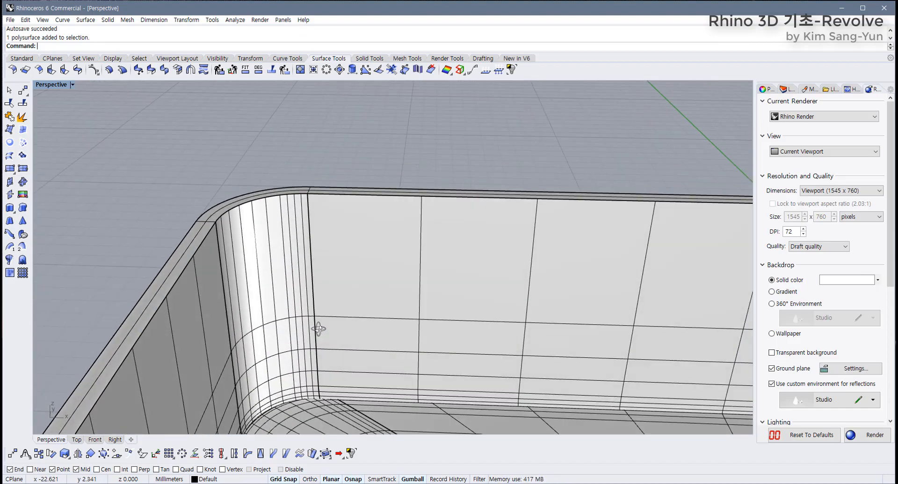
{"action": "scroll", "coordinate": [322, 326], "scroll_direction": "down", "scroll_amount": 6}
{"action": "right_click_drag", "start_coordinate": [343, 307], "coordinate": [281, 224], "text": "shift"}
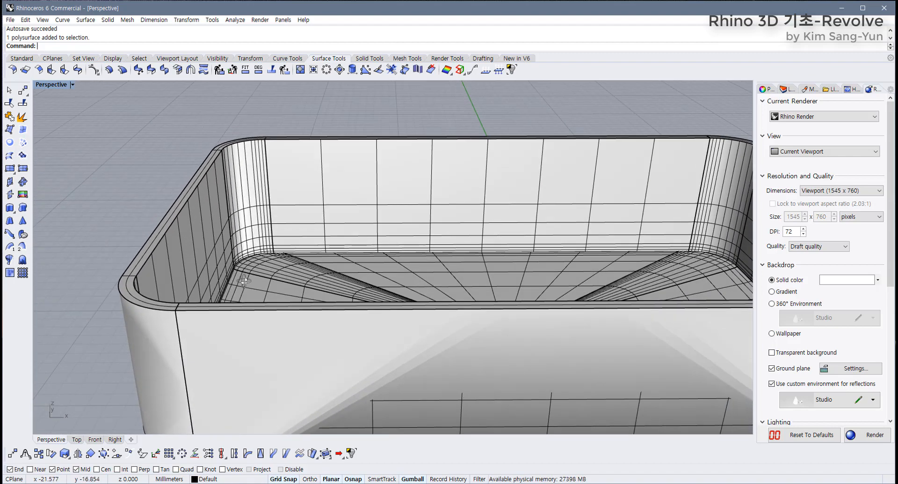
{"action": "scroll", "coordinate": [225, 259], "scroll_direction": "up", "scroll_amount": 6}
{"action": "scroll", "coordinate": [225, 260], "scroll_direction": "up", "scroll_amount": 3}
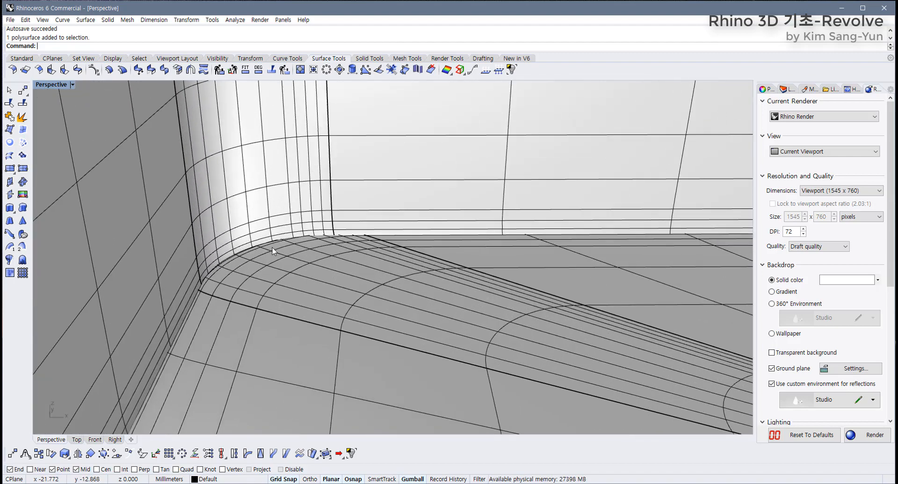
{"action": "scroll", "coordinate": [272, 250], "scroll_direction": "up", "scroll_amount": 2}
{"action": "scroll", "coordinate": [274, 251], "scroll_direction": "up", "scroll_amount": 1}
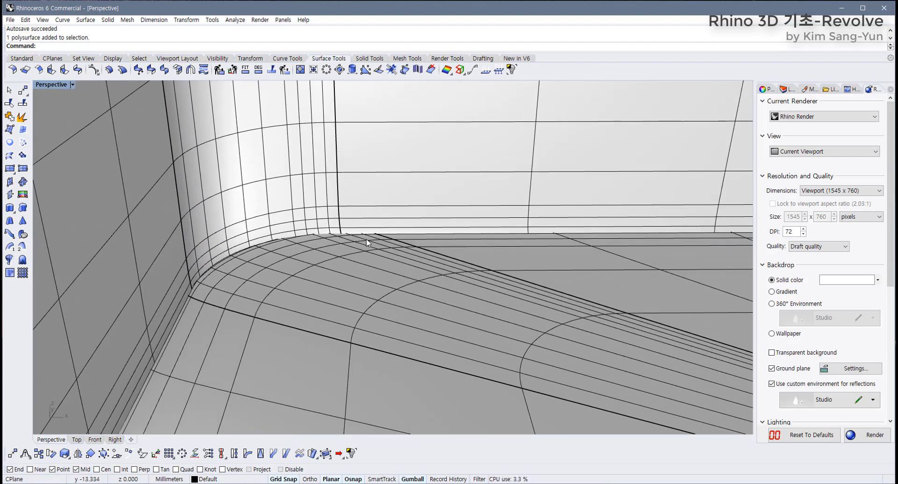
Step: Examine where the wall and floor meet at the inner corners of the thickened tray, selecting it to inspect its edges
{"action": "left_click", "coordinate": [339, 250]}
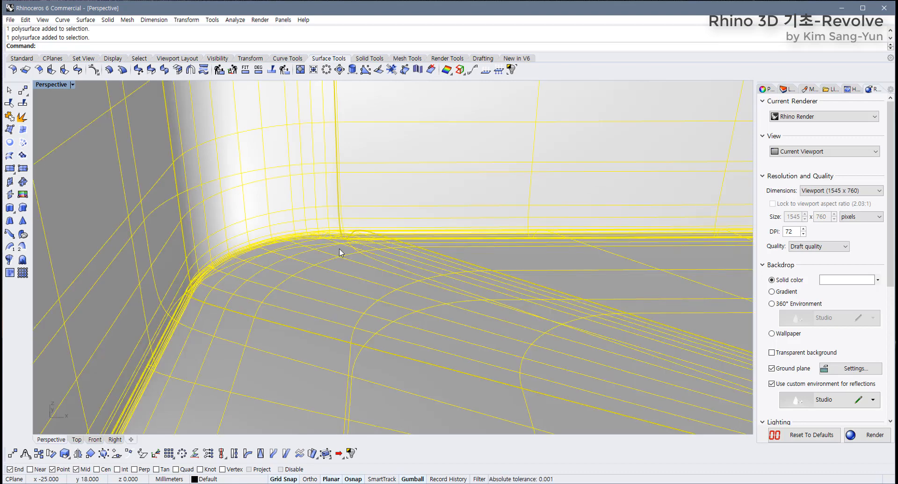
{"action": "scroll", "coordinate": [340, 251], "scroll_direction": "down", "scroll_amount": 8}
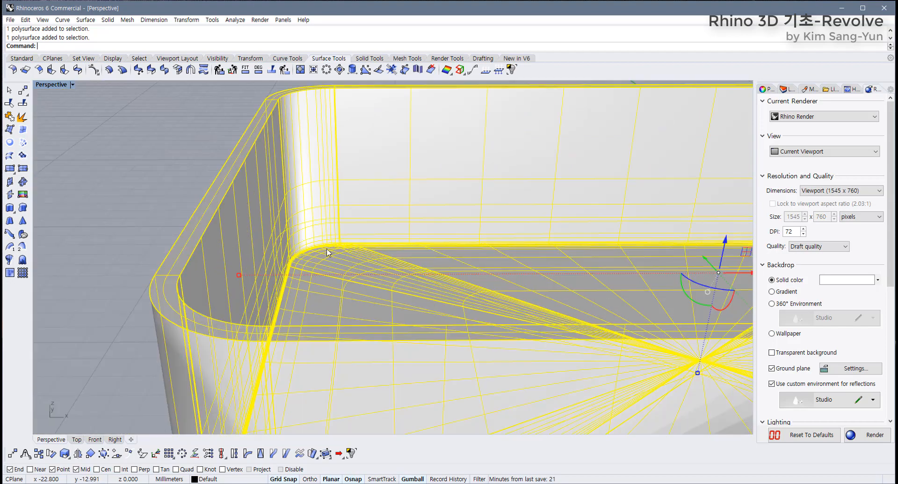
{"action": "left_click", "coordinate": [172, 176]}
{"action": "scroll", "coordinate": [431, 171], "scroll_direction": "up", "scroll_amount": 10}
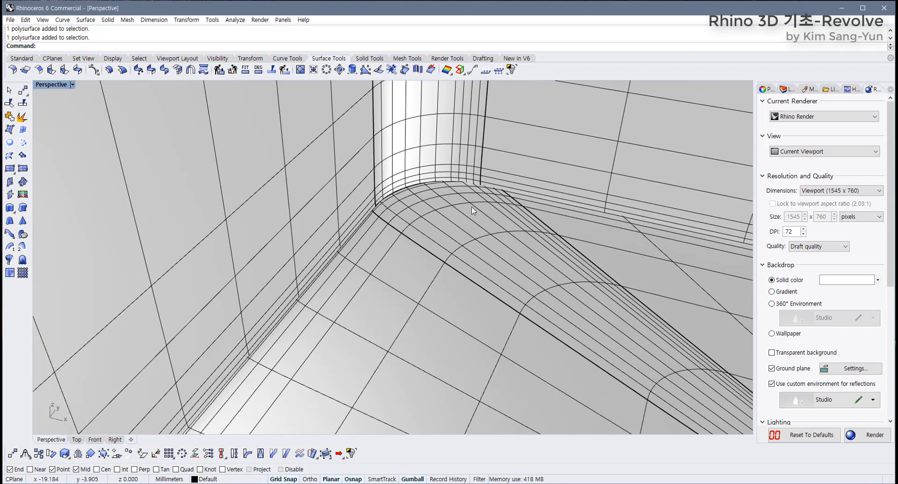
{"action": "scroll", "coordinate": [461, 257], "scroll_direction": "down", "scroll_amount": 1}
{"action": "scroll", "coordinate": [460, 256], "scroll_direction": "down", "scroll_amount": 8}
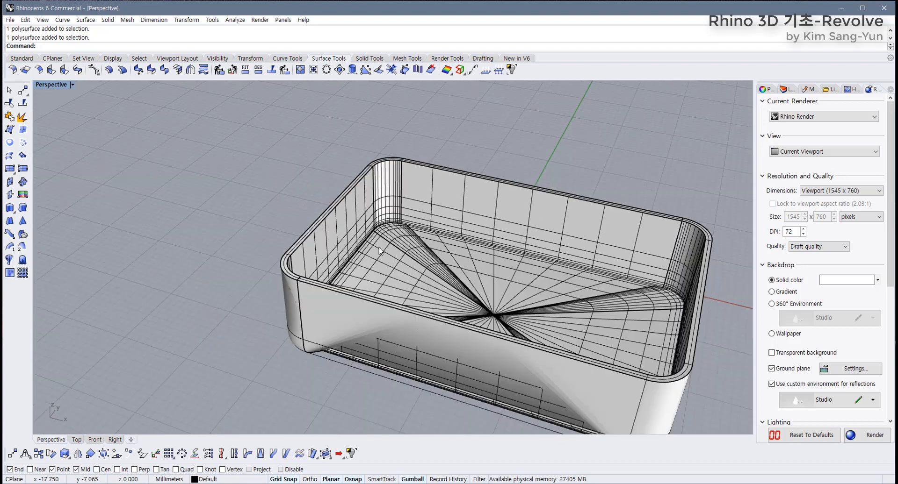
Step: Undo the 1 mm surface offset and offset the tray surface inward by 0.3 mm as a solid with round corners
{"action": "key", "text": "ctrl+z"}
{"action": "right_click_drag", "start_coordinate": [385, 256], "coordinate": [265, 207], "text": "shift"}
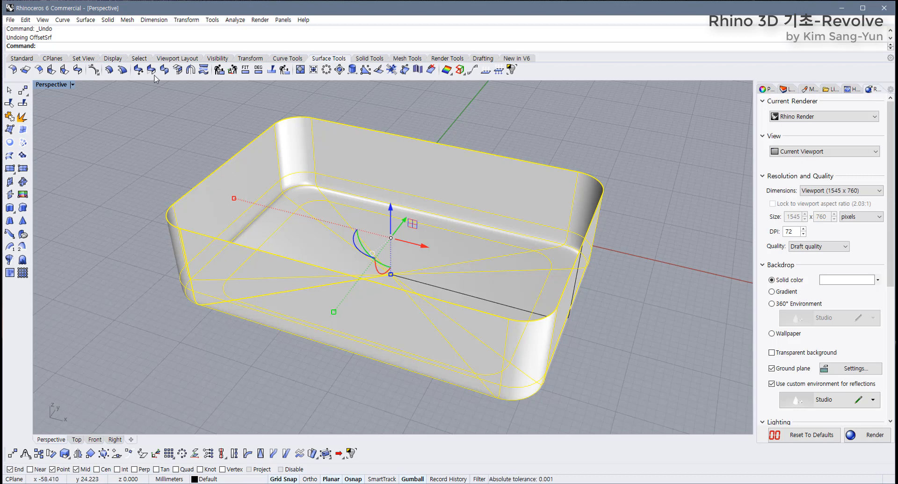
{"action": "left_click", "coordinate": [190, 69]}
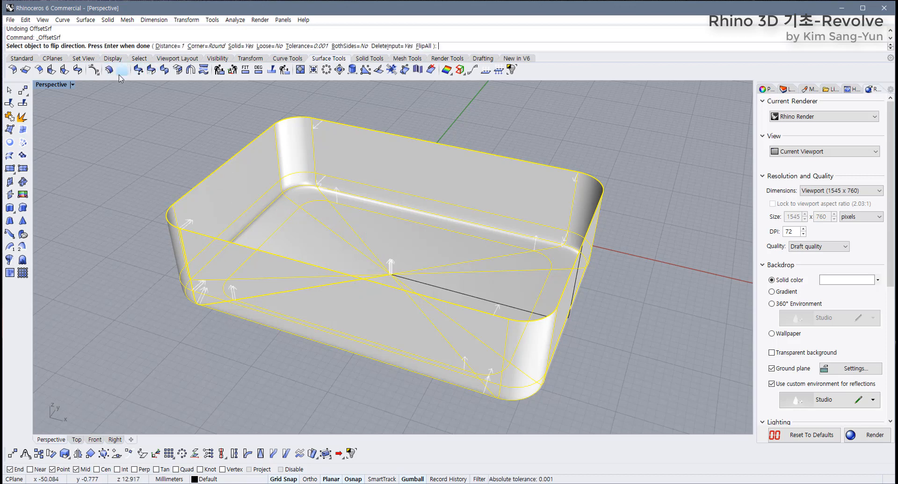
{"action": "left_click", "coordinate": [169, 46]}
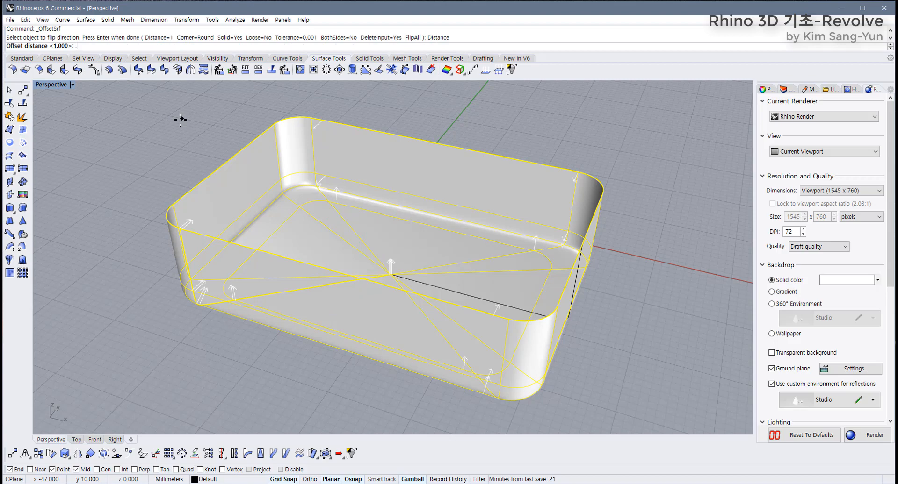
{"action": "type", "text": ".3"}
{"action": "key", "text": "Return"}
{"action": "key", "text": "Return"}
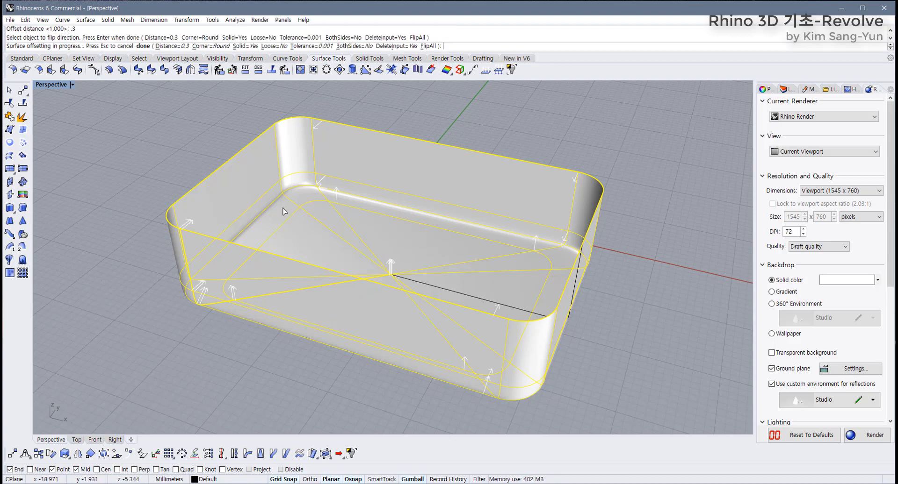
{"action": "key", "text": "Escape"}
Step: Undo the 0.3 mm offset and offset the tray surface inward by 0.2 mm as a solid
{"action": "scroll", "coordinate": [351, 263], "scroll_direction": "up", "scroll_amount": 8}
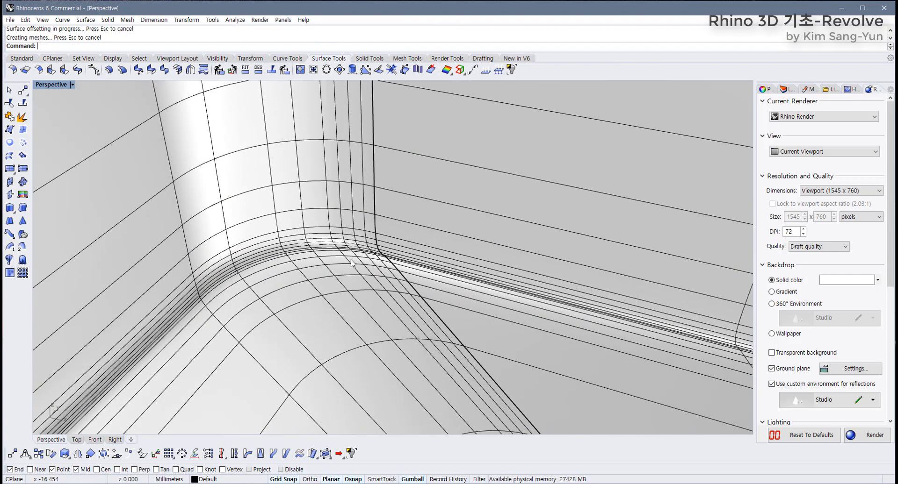
{"action": "scroll", "coordinate": [382, 258], "scroll_direction": "up", "scroll_amount": 2}
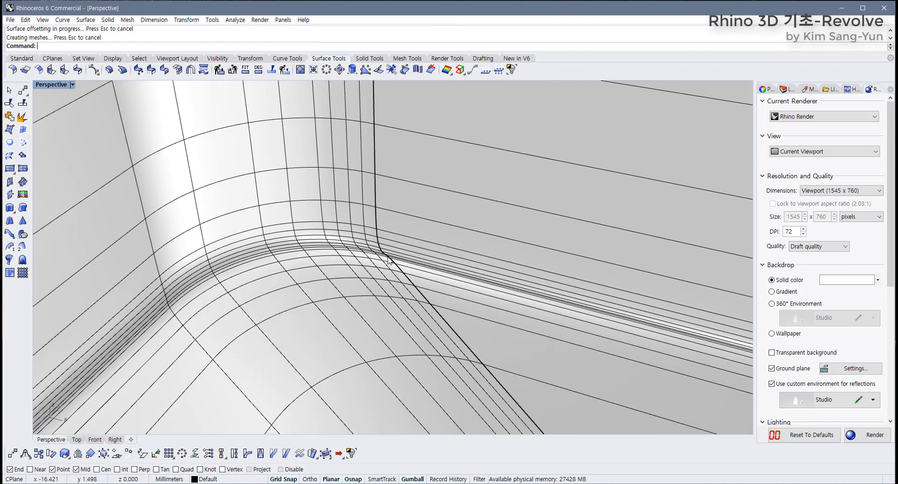
{"action": "scroll", "coordinate": [384, 261], "scroll_direction": "up", "scroll_amount": 1}
{"action": "scroll", "coordinate": [367, 270], "scroll_direction": "down", "scroll_amount": 8}
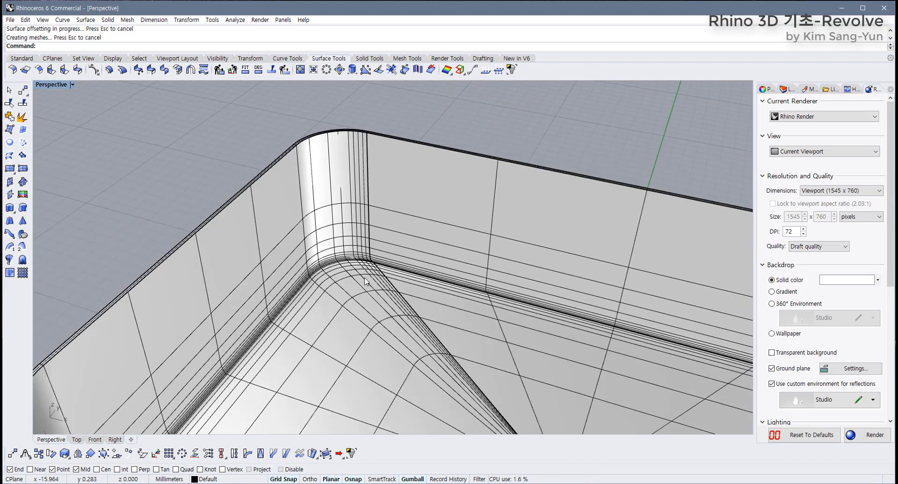
{"action": "key", "text": "ctrl+z"}
{"action": "right_click_drag", "start_coordinate": [286, 195], "coordinate": [248, 164], "text": "shift"}
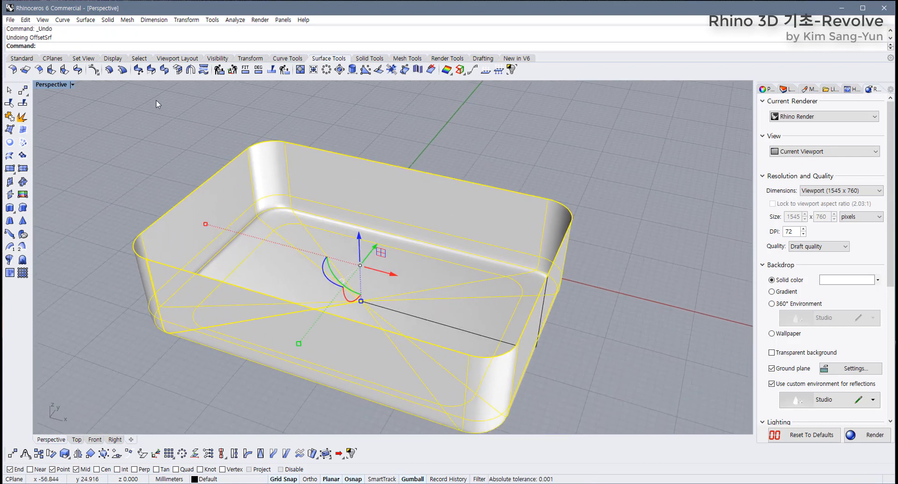
{"action": "left_click", "coordinate": [109, 70]}
{"action": "left_click", "coordinate": [176, 46]}
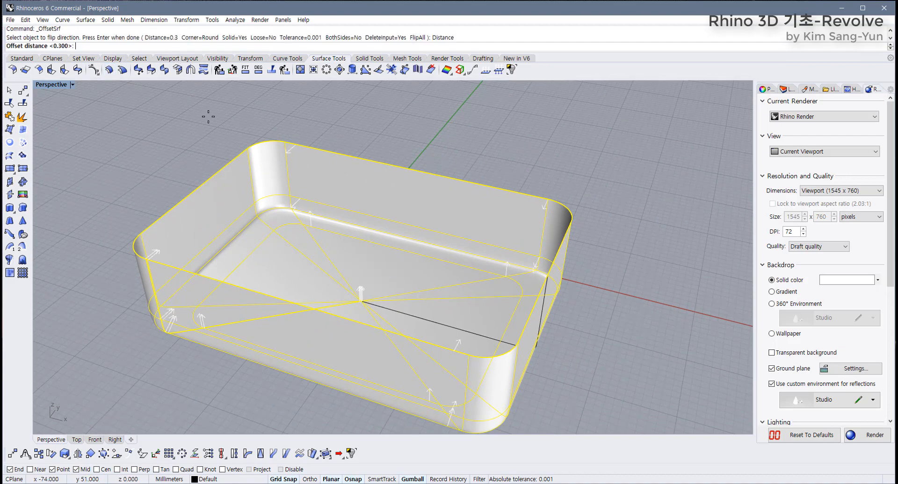
{"action": "type", "text": ".2"}
{"action": "key", "text": "Return"}
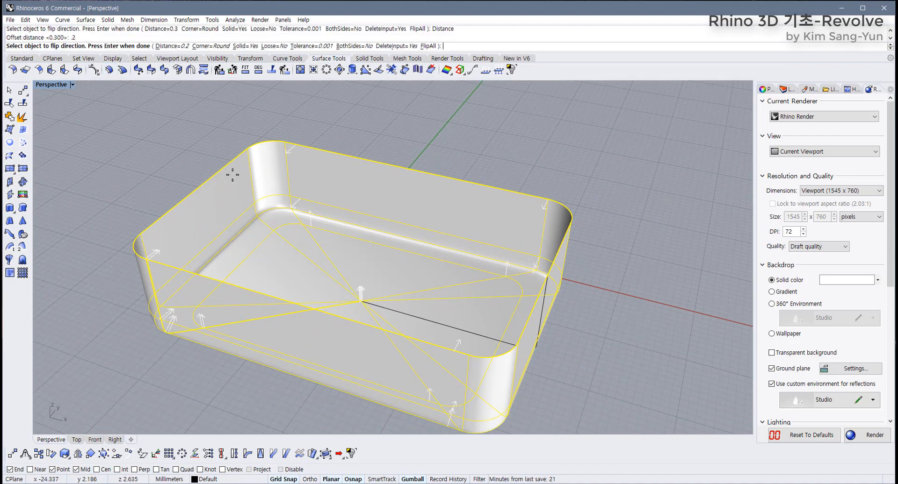
{"action": "key", "text": "Return"}
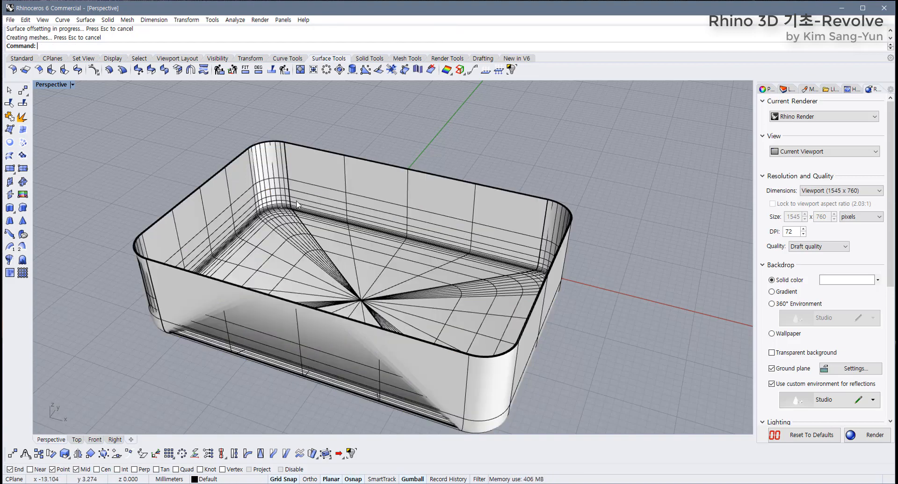
Step: Examine the inner corner fillet and the rim of the tray with its 0.2 mm wall thickness
{"action": "scroll", "coordinate": [284, 215], "scroll_direction": "up", "scroll_amount": 10}
{"action": "scroll", "coordinate": [318, 226], "scroll_direction": "up", "scroll_amount": 2}
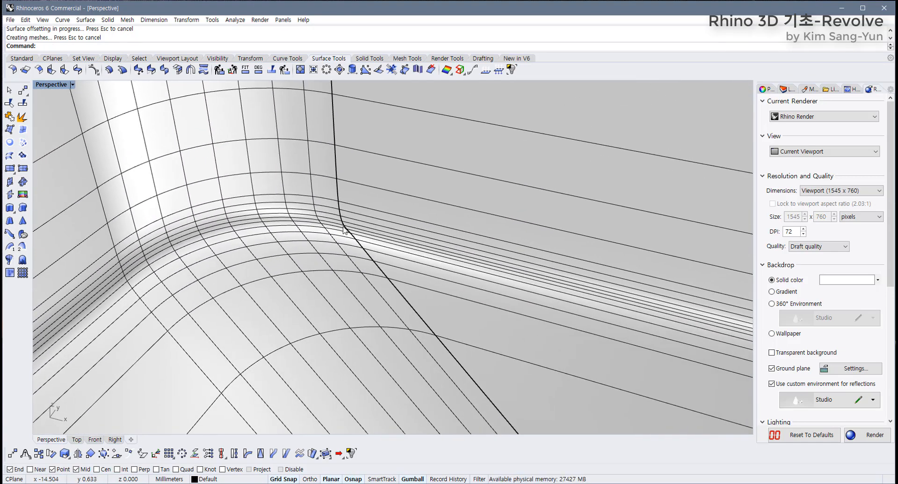
{"action": "scroll", "coordinate": [336, 260], "scroll_direction": "down", "scroll_amount": 2}
{"action": "scroll", "coordinate": [338, 261], "scroll_direction": "down", "scroll_amount": 10}
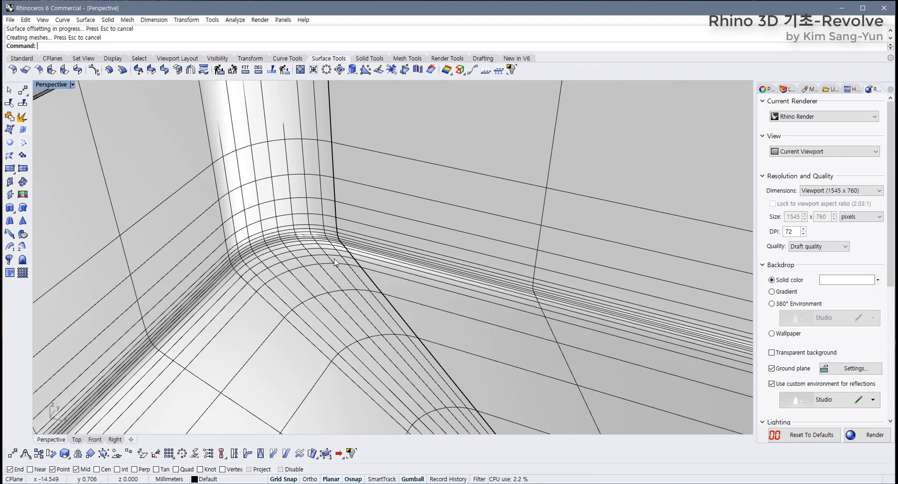
{"action": "scroll", "coordinate": [245, 294], "scroll_direction": "up", "scroll_amount": 8}
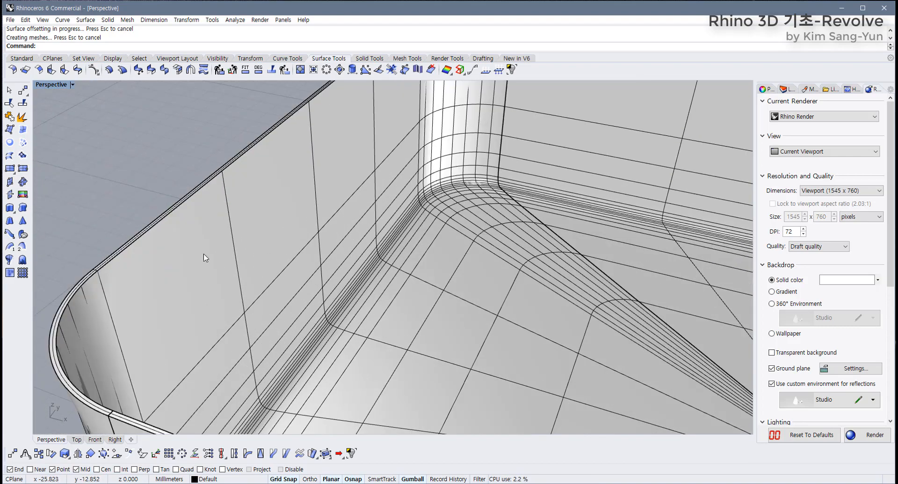
{"action": "scroll", "coordinate": [249, 242], "scroll_direction": "up", "scroll_amount": 3}
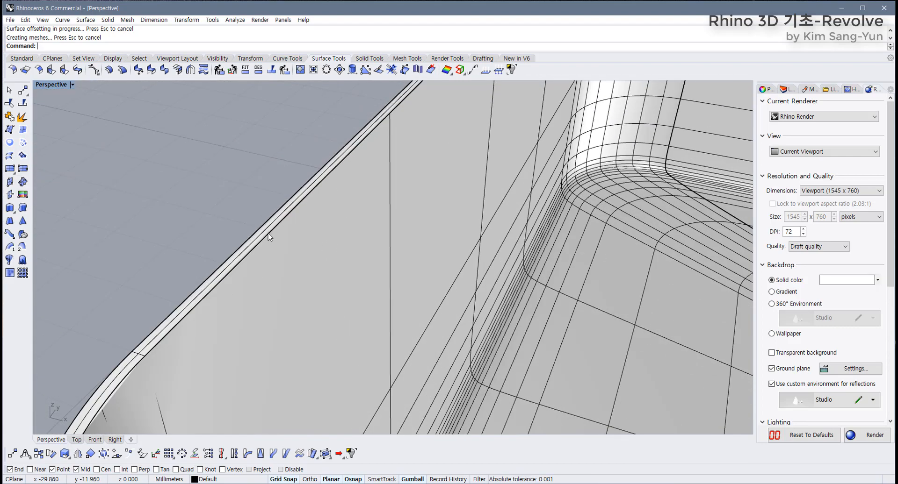
{"action": "scroll", "coordinate": [269, 237], "scroll_direction": "down", "scroll_amount": 8}
Step: Undo the 0.2 mm offset and offset the tray surface outward by 1 mm as a solid, flipping all directions
{"action": "key", "text": "ctrl+z"}
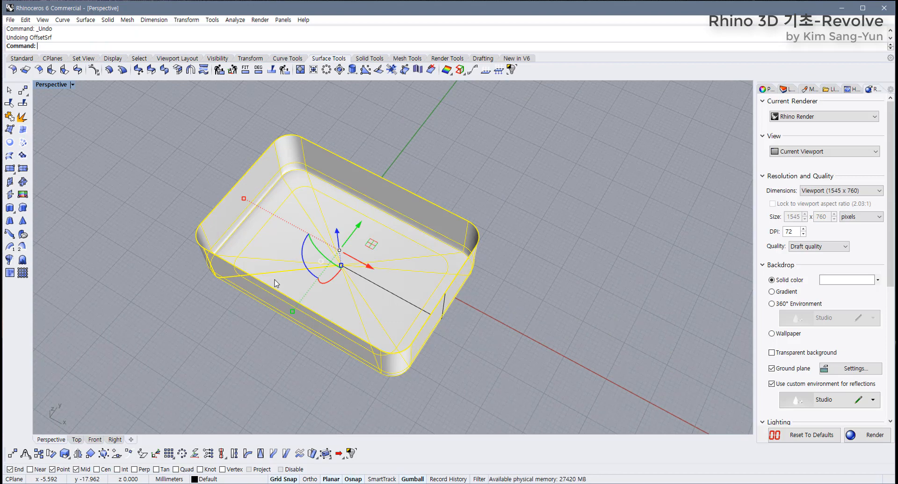
{"action": "right_click_drag", "start_coordinate": [411, 303], "coordinate": [457, 200]}
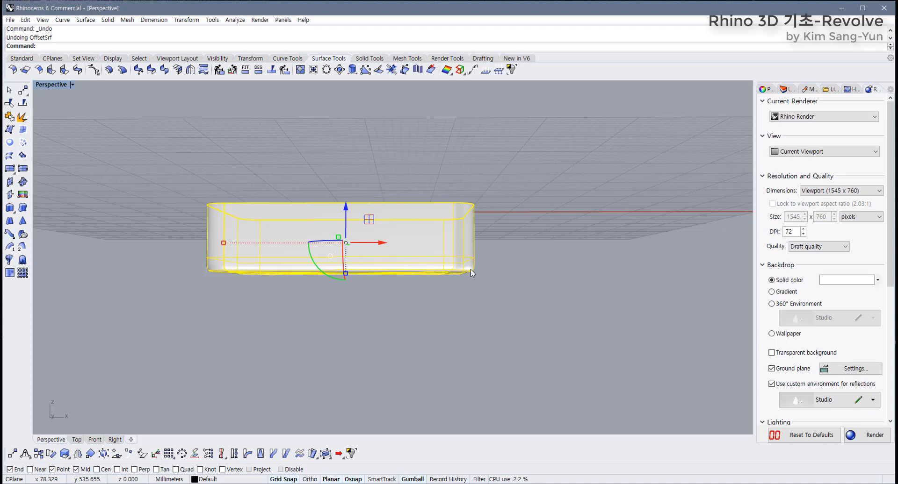
{"action": "right_click_drag", "start_coordinate": [471, 273], "coordinate": [274, 242]}
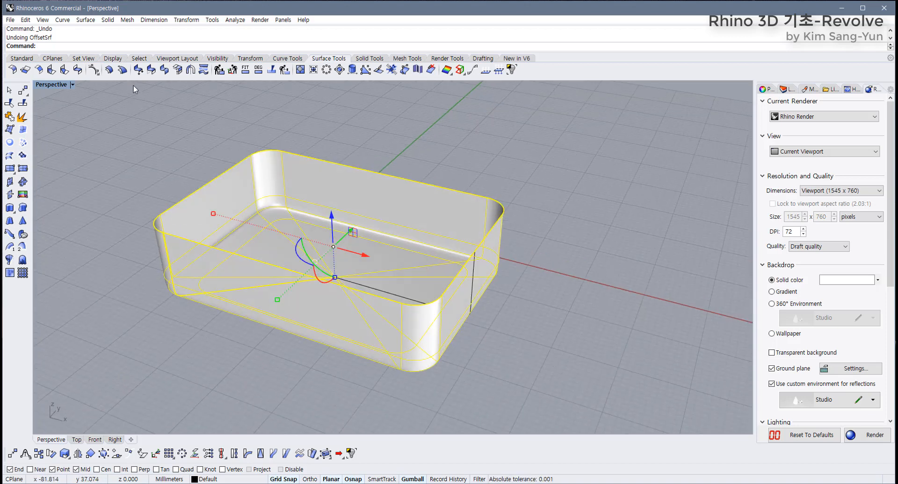
{"action": "left_click", "coordinate": [108, 70]}
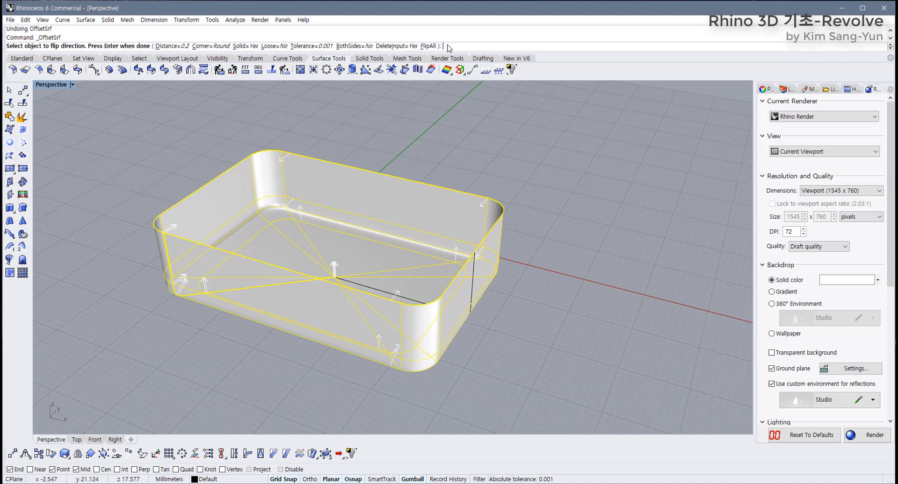
{"action": "left_click", "coordinate": [428, 45]}
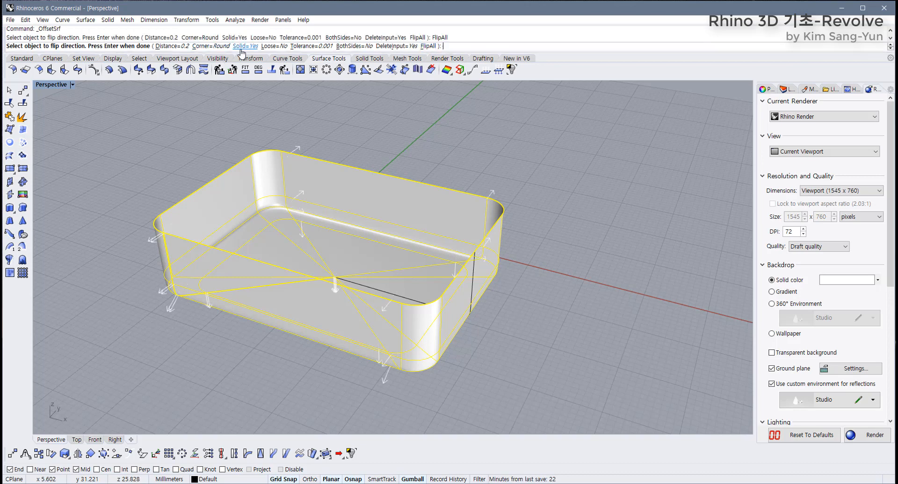
{"action": "left_click", "coordinate": [179, 47]}
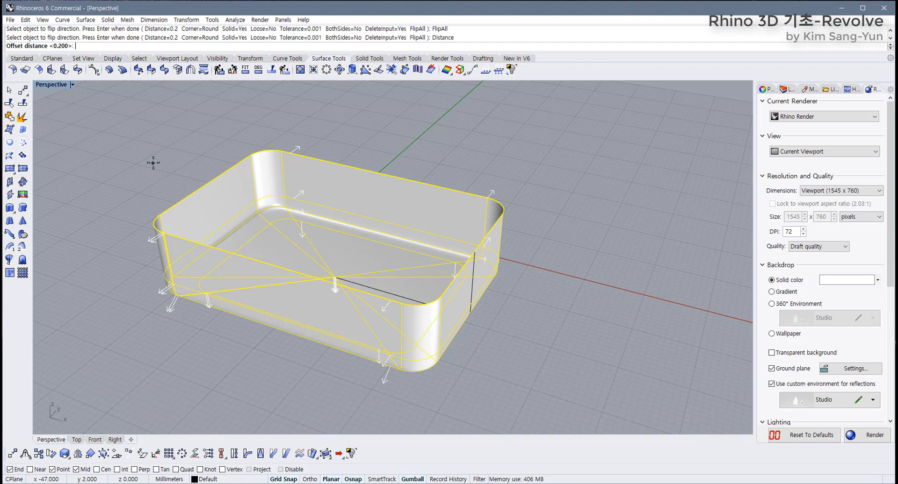
{"action": "key", "text": "Return"}
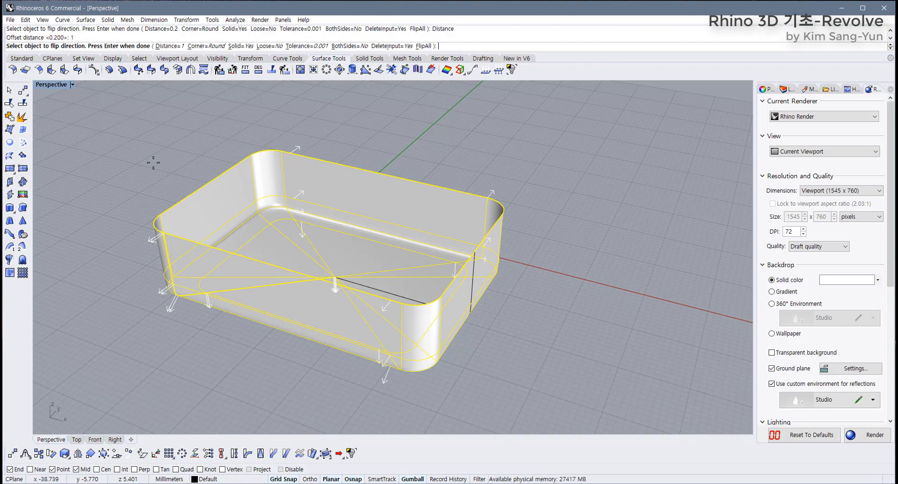
{"action": "key", "text": "Return"}
{"action": "left_click", "coordinate": [152, 163]}
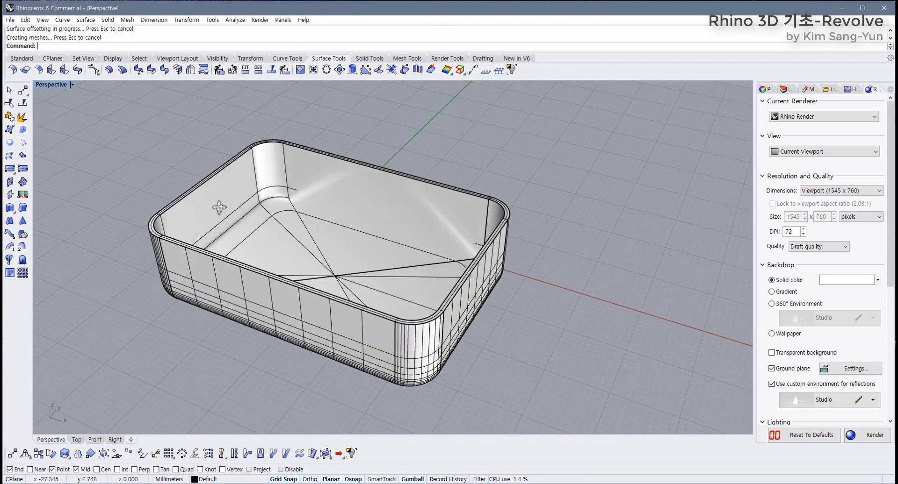
Step: Undo the 1 mm outward offset and offset the tray surface outward by 0.5 mm as a solid, flipping all directions
{"action": "right_click_drag", "start_coordinate": [309, 187], "coordinate": [295, 256]}
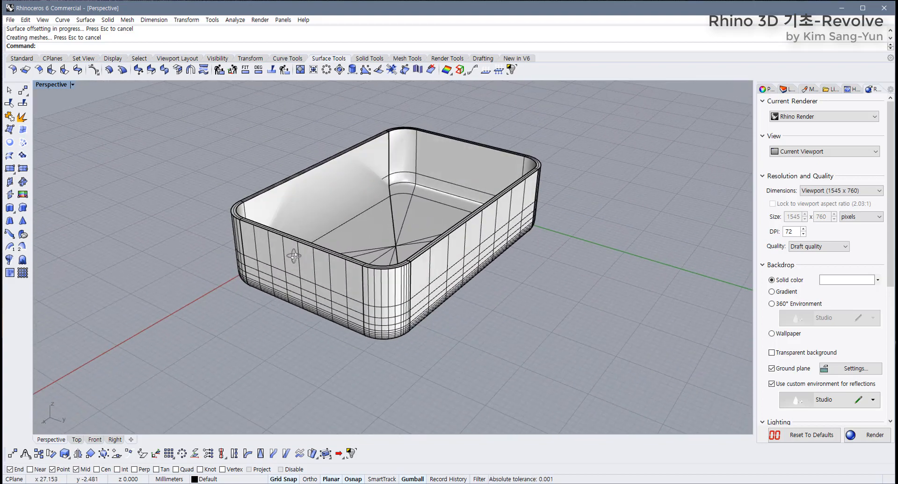
{"action": "scroll", "coordinate": [310, 257], "scroll_direction": "up", "scroll_amount": 5}
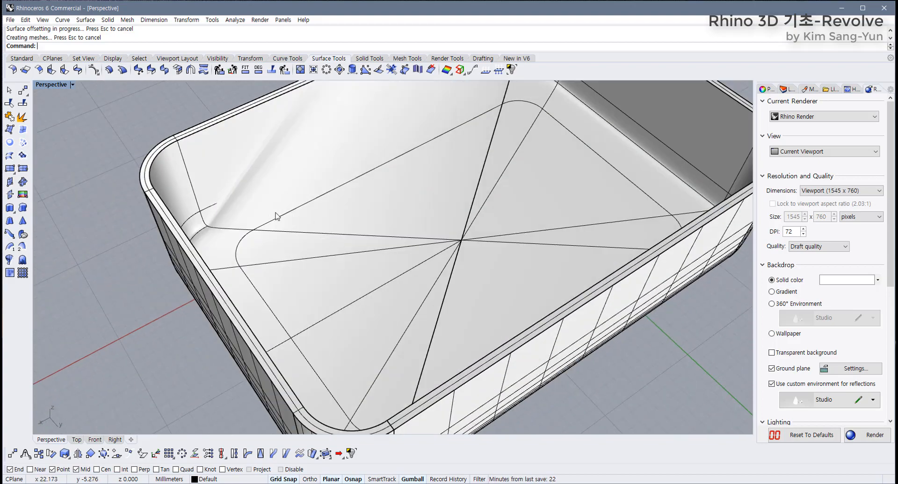
{"action": "scroll", "coordinate": [288, 218], "scroll_direction": "down", "scroll_amount": 8}
{"action": "key", "text": "ctrl+z"}
{"action": "right_click_drag", "start_coordinate": [262, 246], "coordinate": [335, 187]}
{"action": "left_click", "coordinate": [109, 69]}
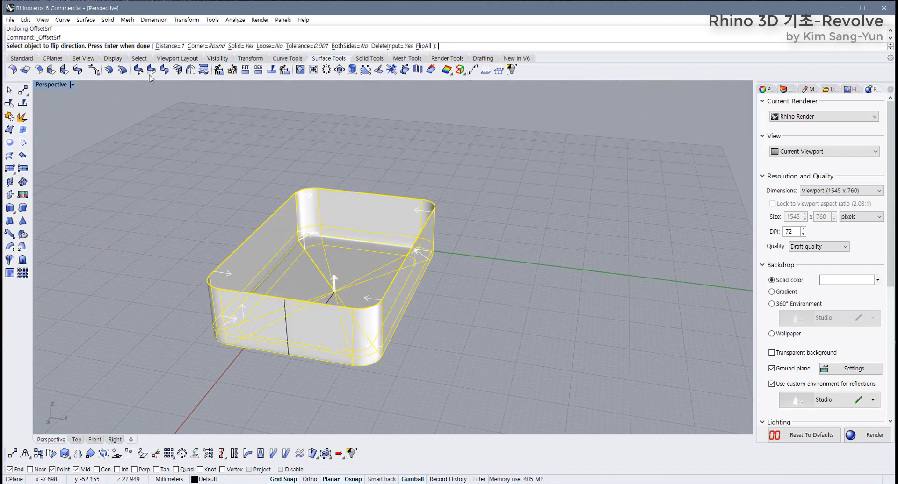
{"action": "left_click", "coordinate": [168, 46]}
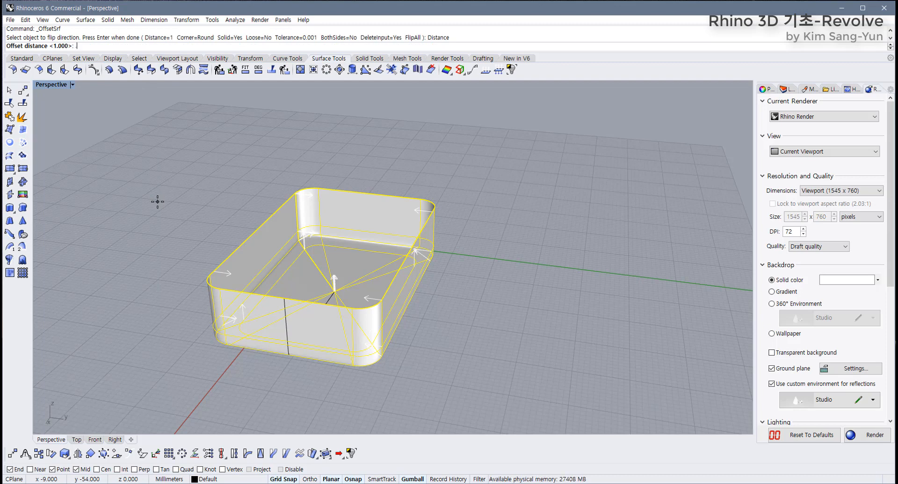
{"action": "key", "text": "Return"}
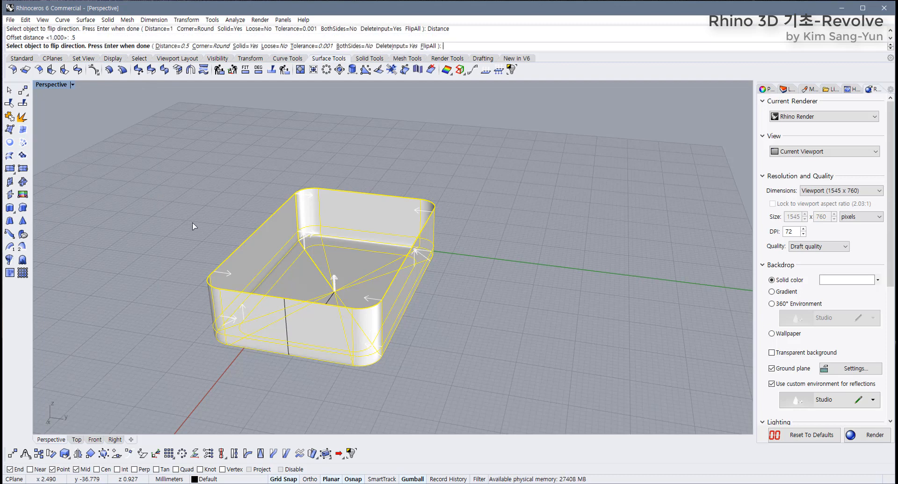
{"action": "left_click", "coordinate": [428, 46]}
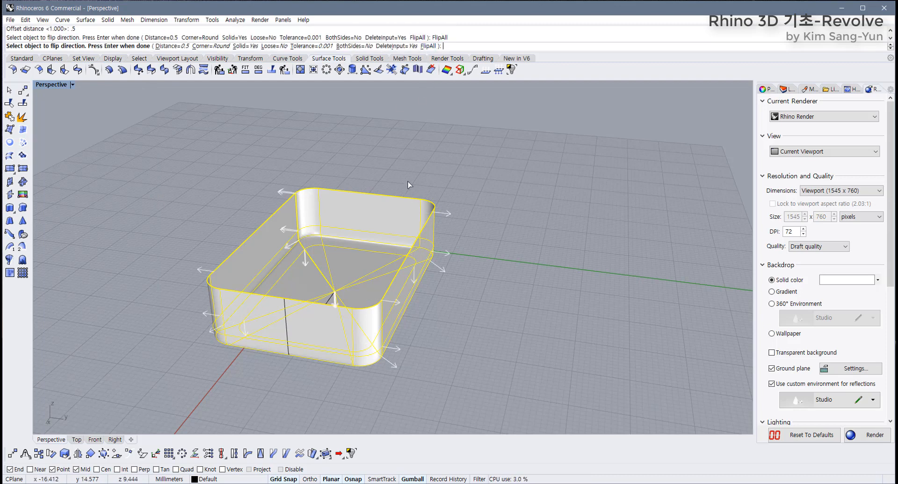
{"action": "key", "text": "Return"}
Step: Examine the tray with the 0.5 mm outward offset from several angles, selecting it to check its walls, rim and floor
{"action": "right_click_drag", "start_coordinate": [408, 181], "coordinate": [35, 252]}
{"action": "scroll", "coordinate": [473, 261], "scroll_direction": "up", "scroll_amount": 7}
{"action": "right_click_drag", "start_coordinate": [481, 277], "coordinate": [286, 237]}
{"action": "left_click", "coordinate": [363, 182]}
{"action": "right_click_drag", "start_coordinate": [364, 183], "coordinate": [384, 195]}
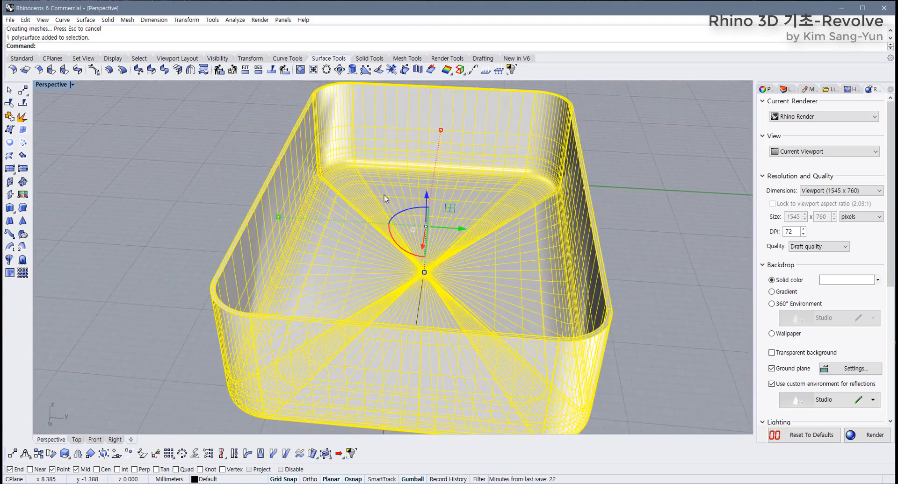
{"action": "left_click", "coordinate": [606, 224]}
{"action": "right_click_drag", "start_coordinate": [393, 255], "coordinate": [525, 223]}
{"action": "left_click", "coordinate": [526, 223]}
{"action": "right_click_drag", "start_coordinate": [462, 245], "coordinate": [403, 282]}
Step: Undo the 0.5 mm outward offset and select the original tray surface
{"action": "left_click", "coordinate": [719, 200]}
{"action": "key", "text": "ctrl+z"}
{"action": "left_click", "coordinate": [607, 304]}
{"action": "left_click", "coordinate": [389, 281]}
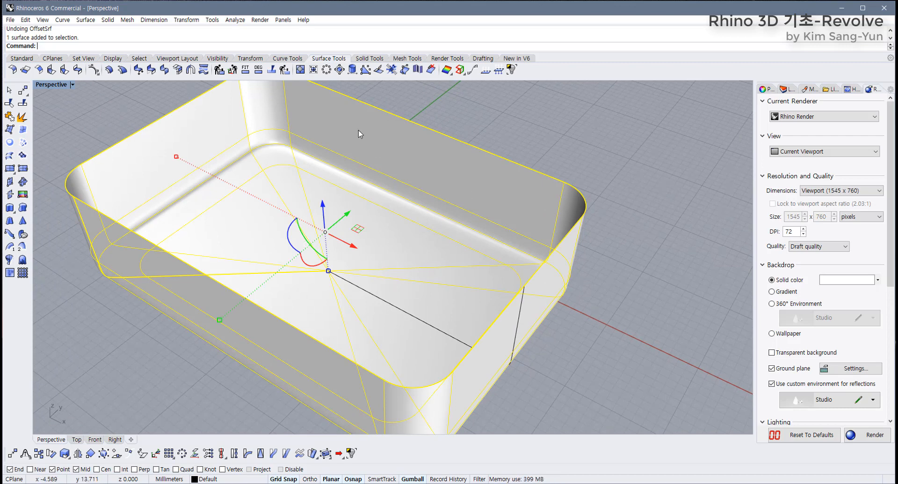
Step: Cap the tray surface's open top to make it a closed polysurface, leaving it unselected
{"action": "left_click", "coordinate": [368, 58]}
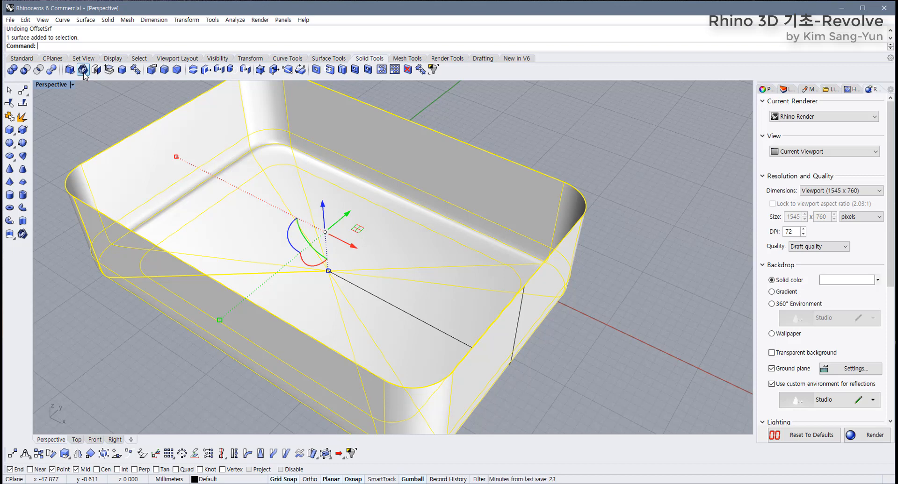
{"action": "scroll", "coordinate": [188, 188], "scroll_direction": "down", "scroll_amount": 2}
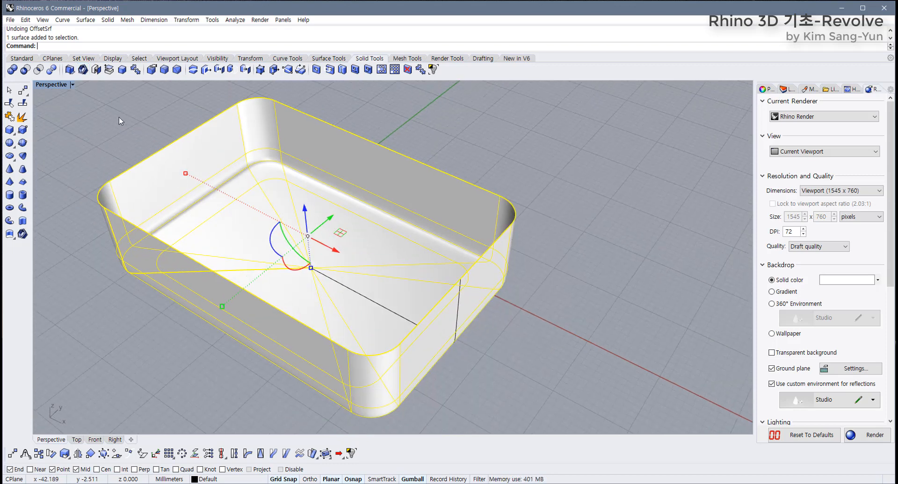
{"action": "left_click", "coordinate": [95, 70]}
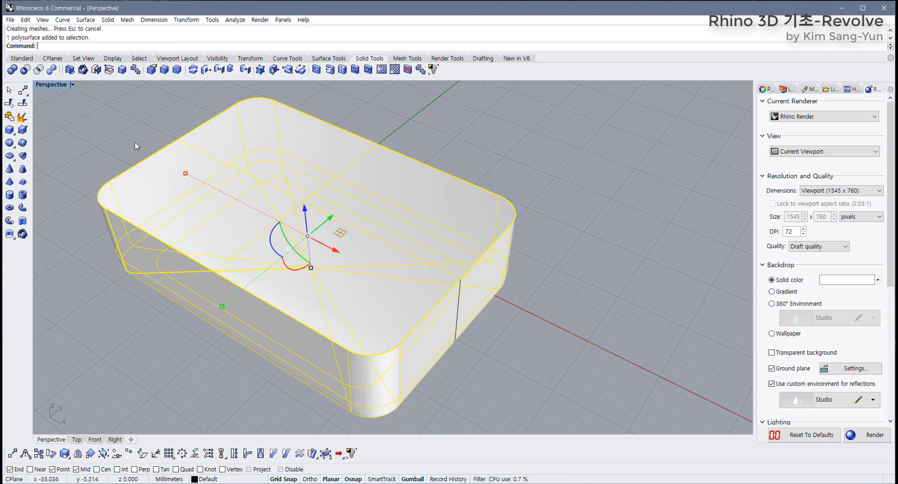
{"action": "left_click", "coordinate": [113, 135]}
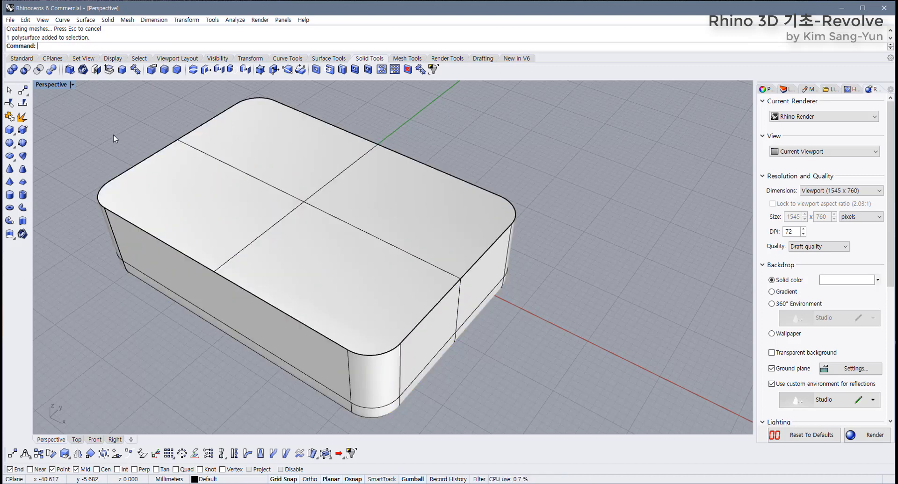
Step: Shell the capped tray with a thickness of 0.5 mm, removing its top face
{"action": "left_click", "coordinate": [83, 70]}
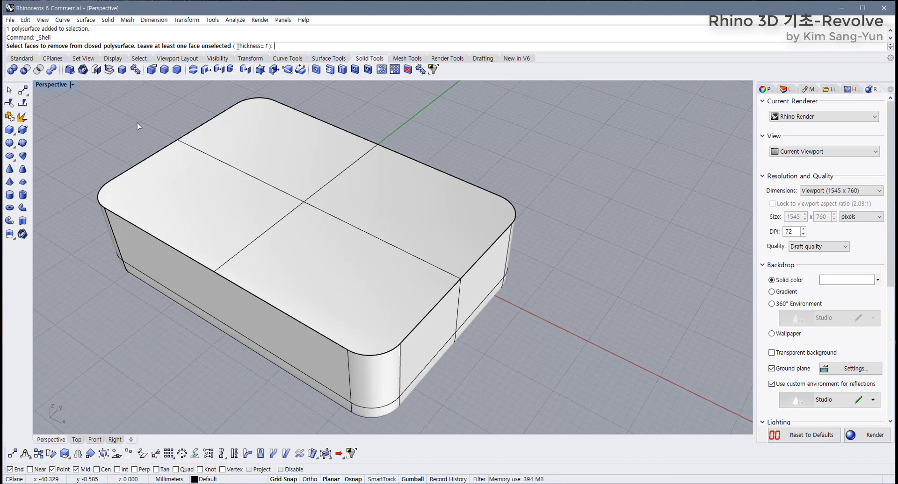
{"action": "left_click", "coordinate": [257, 46]}
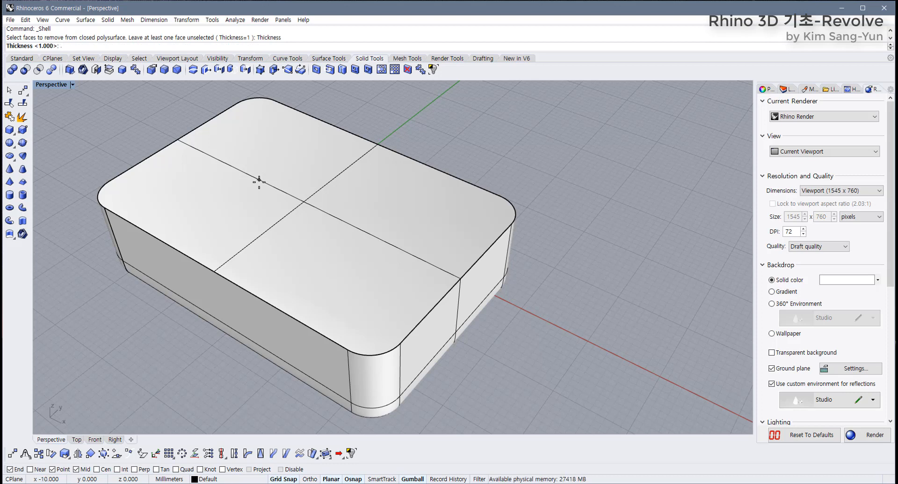
{"action": "type", "text": ".5"}
{"action": "key", "text": "Return"}
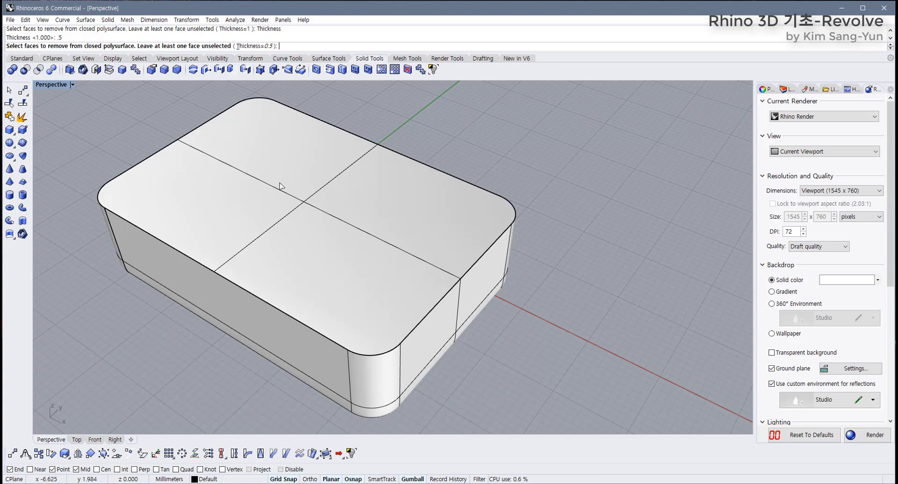
{"action": "left_click", "coordinate": [274, 198]}
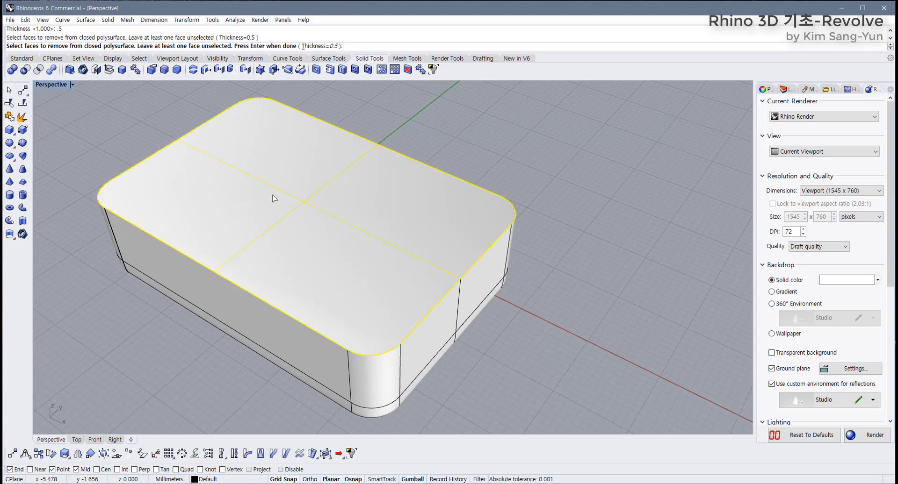
{"action": "key", "text": "Return"}
Step: Inspect the shelled tray's inner corner up close and undo the 0.5 mm shell
{"action": "scroll", "coordinate": [275, 149], "scroll_direction": "up", "scroll_amount": 5}
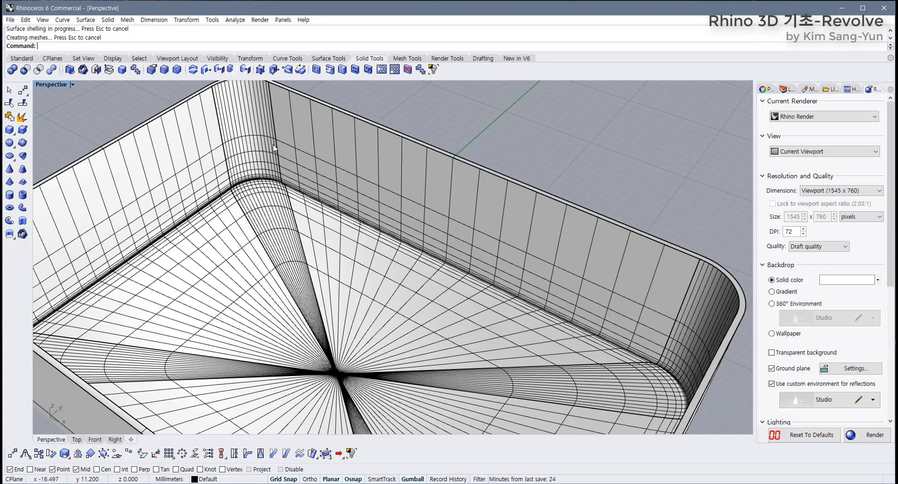
{"action": "scroll", "coordinate": [274, 149], "scroll_direction": "up", "scroll_amount": 5}
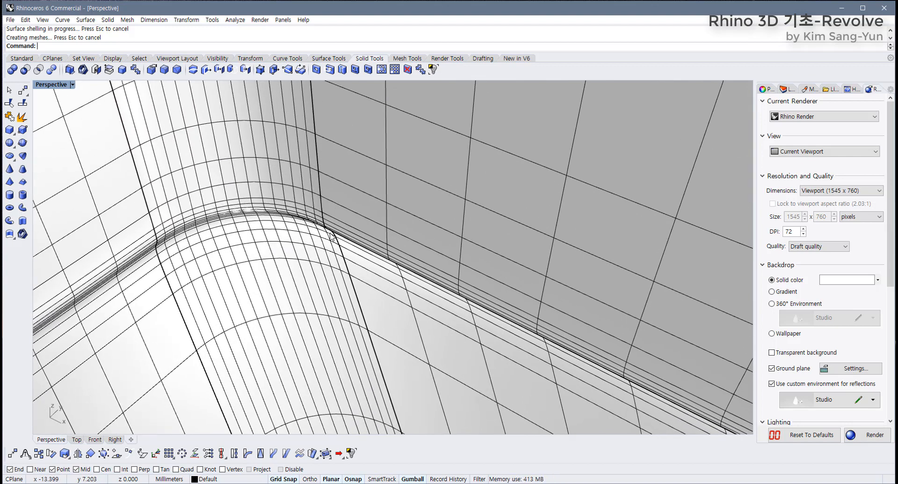
{"action": "scroll", "coordinate": [331, 237], "scroll_direction": "down", "scroll_amount": 8}
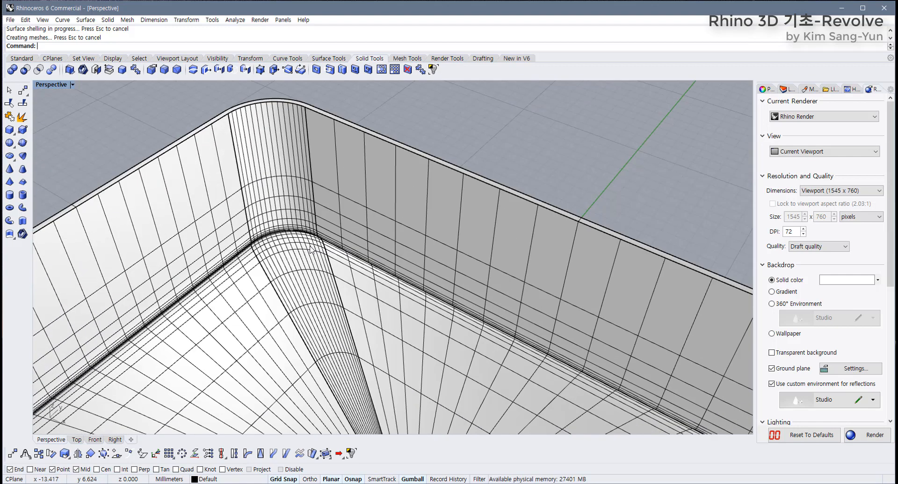
{"action": "scroll", "coordinate": [311, 248], "scroll_direction": "down", "scroll_amount": 3}
{"action": "key", "text": "ctrl+z"}
Step: Shell the capped tray with a thickness of 0.2 mm, removing its top face
{"action": "scroll", "coordinate": [303, 210], "scroll_direction": "up", "scroll_amount": 5}
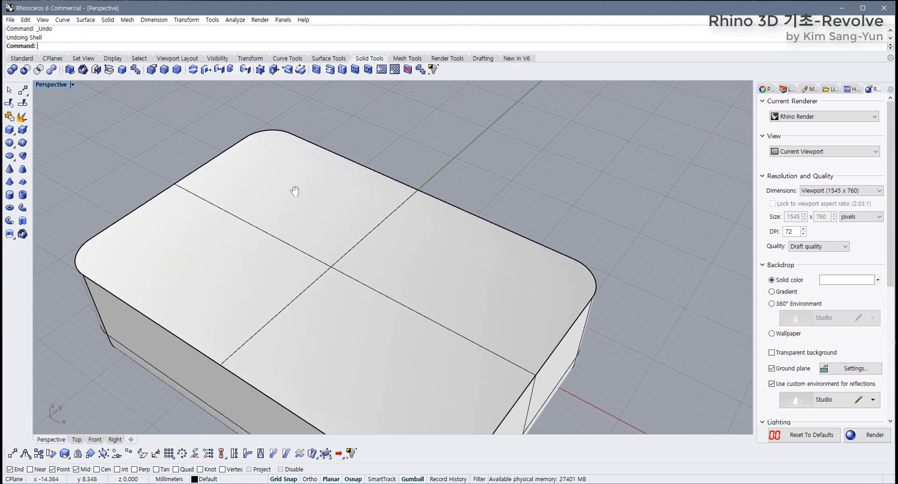
{"action": "right_click_drag", "start_coordinate": [360, 326], "coordinate": [412, 245]}
{"action": "right_click_drag", "start_coordinate": [330, 226], "coordinate": [308, 289]}
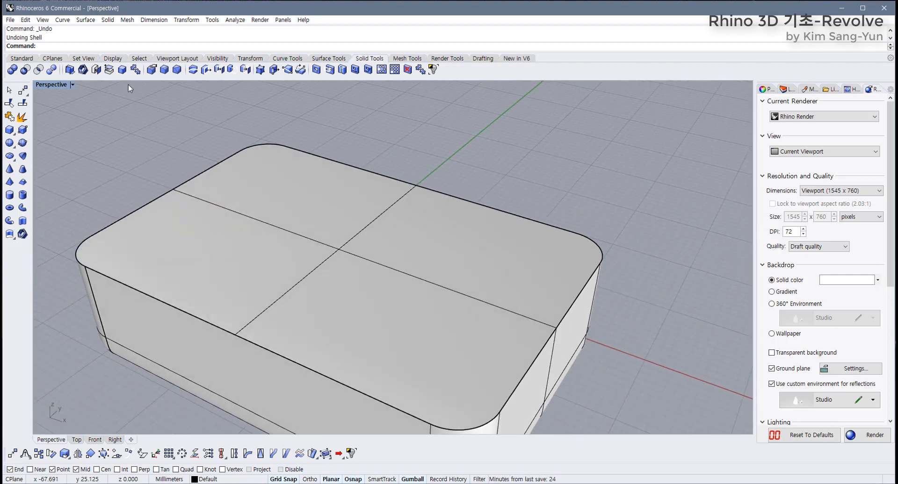
{"action": "left_click", "coordinate": [109, 69]}
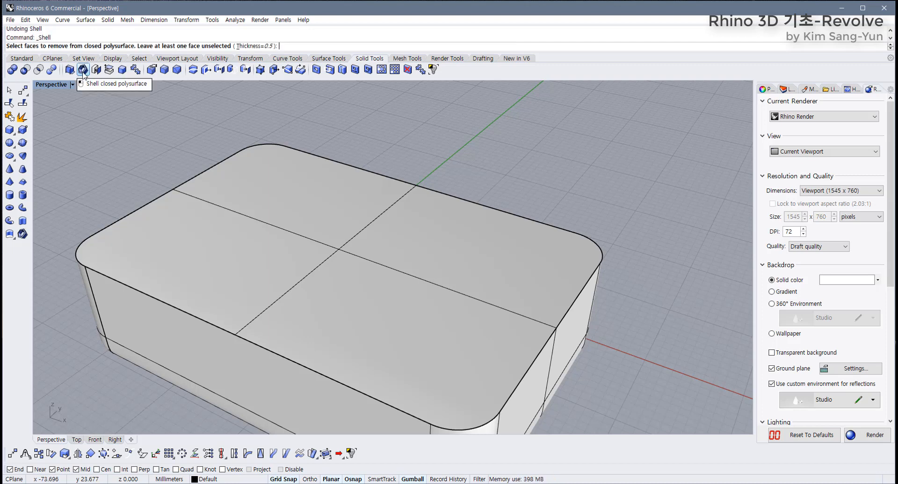
{"action": "left_click", "coordinate": [255, 46]}
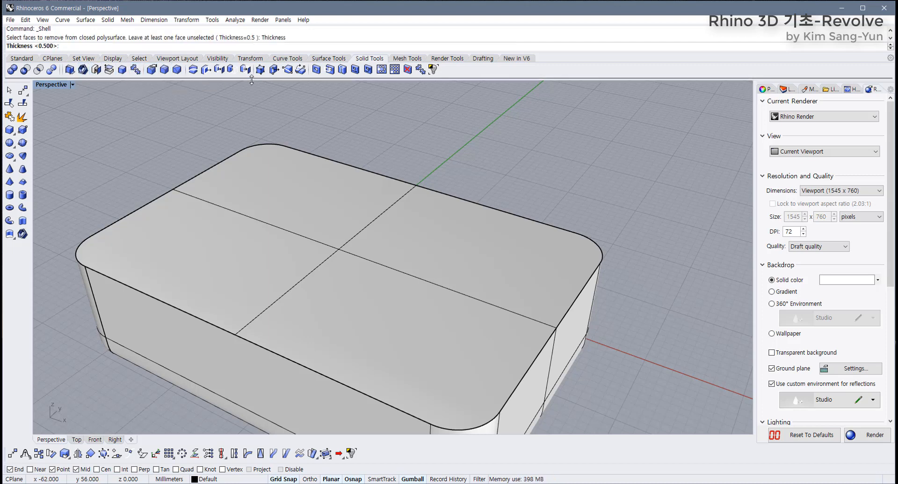
{"action": "type", "text": "0.2"}
{"action": "key", "text": "Return"}
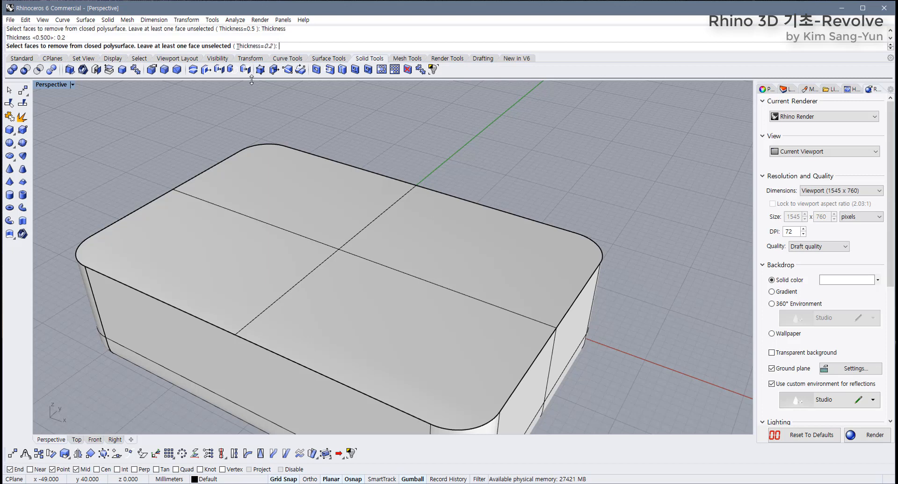
{"action": "left_click", "coordinate": [284, 206]}
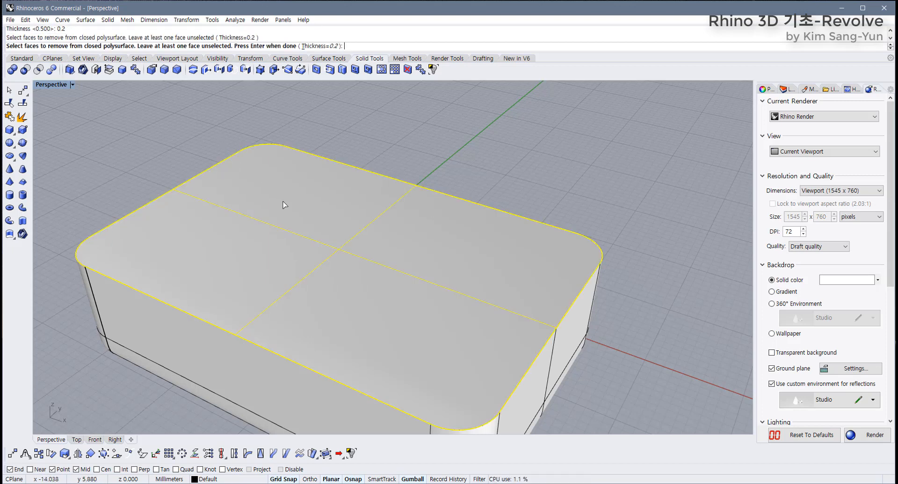
{"action": "key", "text": "Return"}
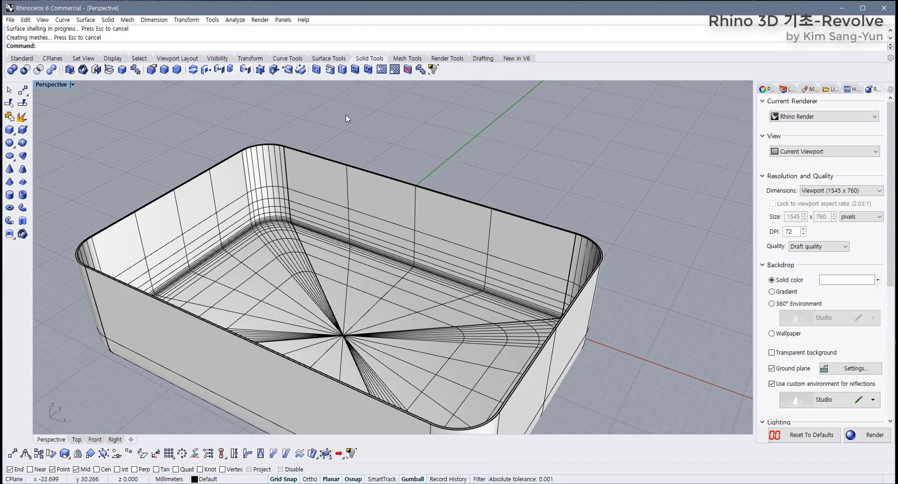
Step: Examine the 0.2 mm shelled tray's inner corner and walls in Rendered display mode and again in Shaded mode
{"action": "left_click", "coordinate": [73, 84]}
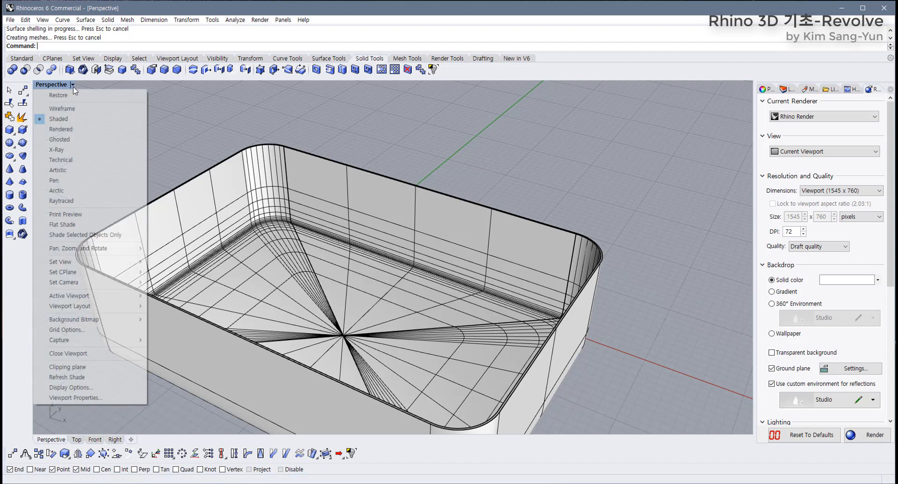
{"action": "left_click", "coordinate": [68, 121]}
{"action": "scroll", "coordinate": [281, 222], "scroll_direction": "up", "scroll_amount": 8}
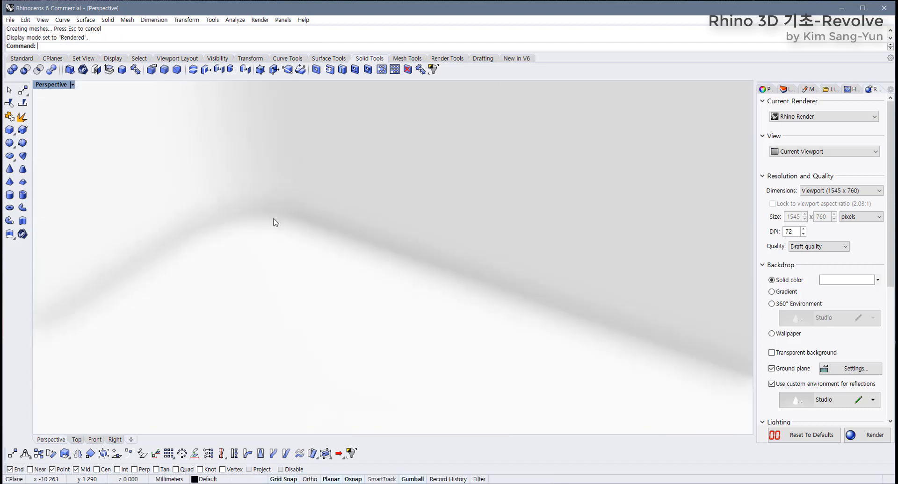
{"action": "scroll", "coordinate": [274, 223], "scroll_direction": "down", "scroll_amount": 8}
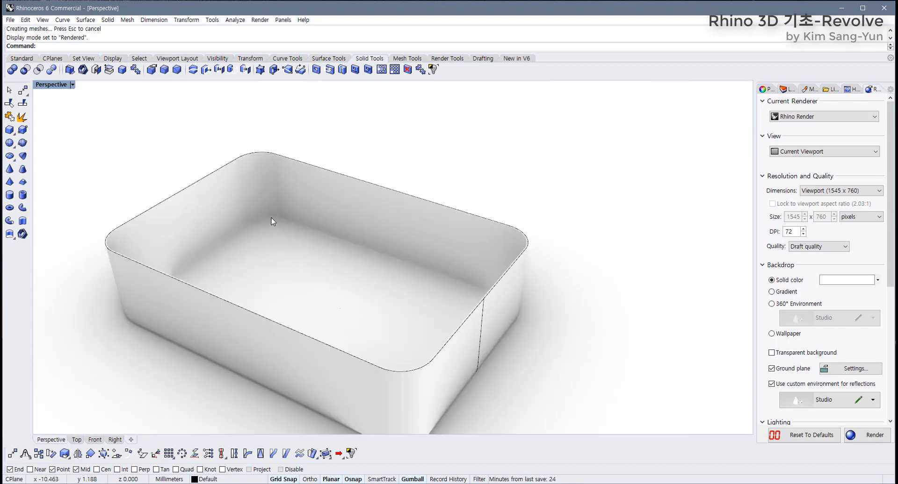
{"action": "scroll", "coordinate": [271, 218], "scroll_direction": "down", "scroll_amount": 3}
{"action": "mouse_move", "coordinate": [271, 218]}
{"action": "right_mouse_down"}
{"action": "mouse_move", "coordinate": [336, 115]}
{"action": "mouse_move", "coordinate": [291, 281]}
{"action": "mouse_move", "coordinate": [282, 221]}
{"action": "right_mouse_up"}
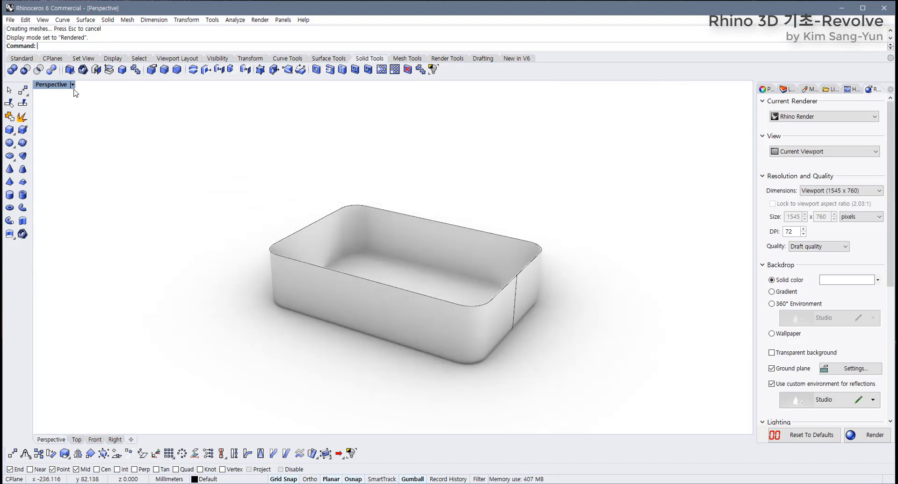
{"action": "left_click", "coordinate": [73, 86]}
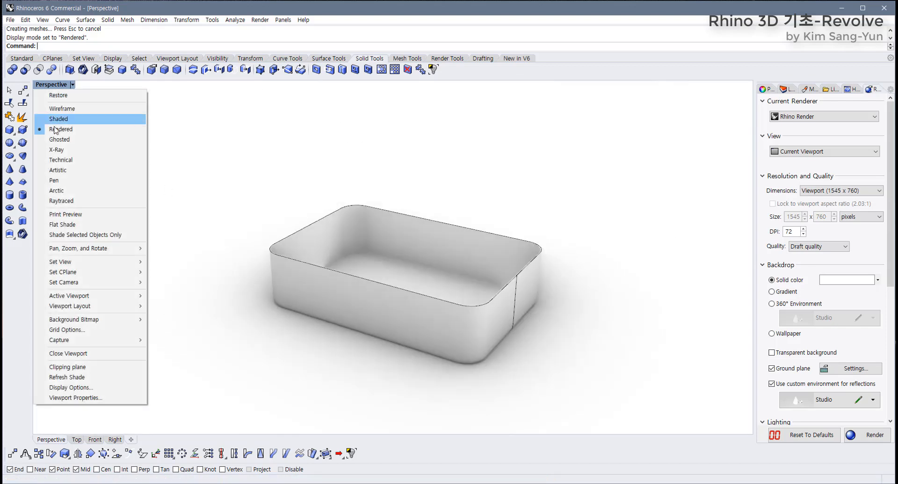
{"action": "left_click", "coordinate": [60, 119]}
{"action": "mouse_move", "coordinate": [178, 191]}
{"action": "right_mouse_down"}
{"action": "mouse_move", "coordinate": [381, 196]}
{"action": "mouse_move", "coordinate": [356, 271]}
{"action": "mouse_move", "coordinate": [260, 281]}
{"action": "mouse_move", "coordinate": [118, 132]}
{"action": "right_mouse_up"}
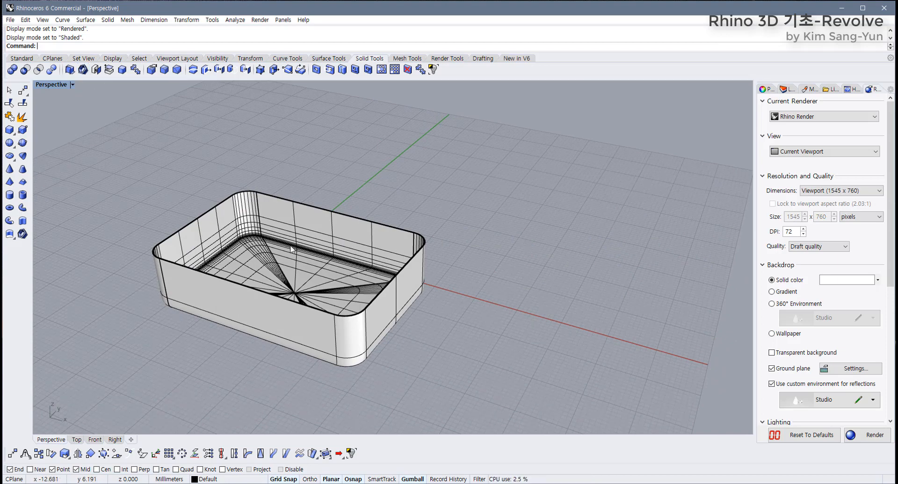
{"action": "scroll", "coordinate": [290, 291], "scroll_direction": "up", "scroll_amount": 4}
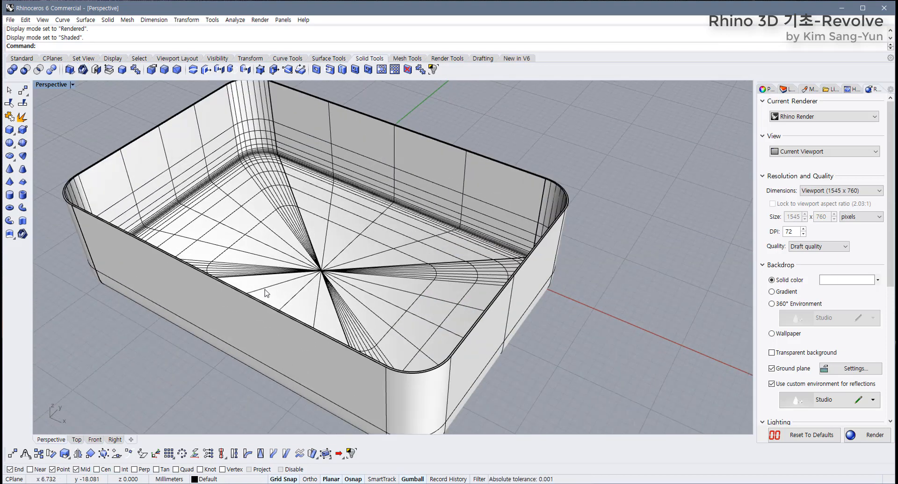
{"action": "scroll", "coordinate": [259, 316], "scroll_direction": "down", "scroll_amount": 3}
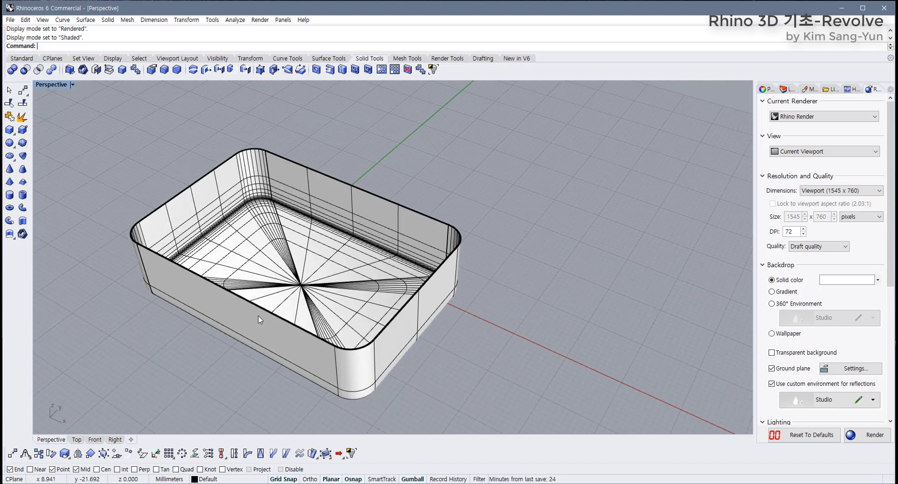
Step: Undo the 0.2 mm shell and the cap, and deselect the original tray surface
{"action": "key", "text": "ctrl+z"}
{"action": "key", "text": "ctrl+z"}
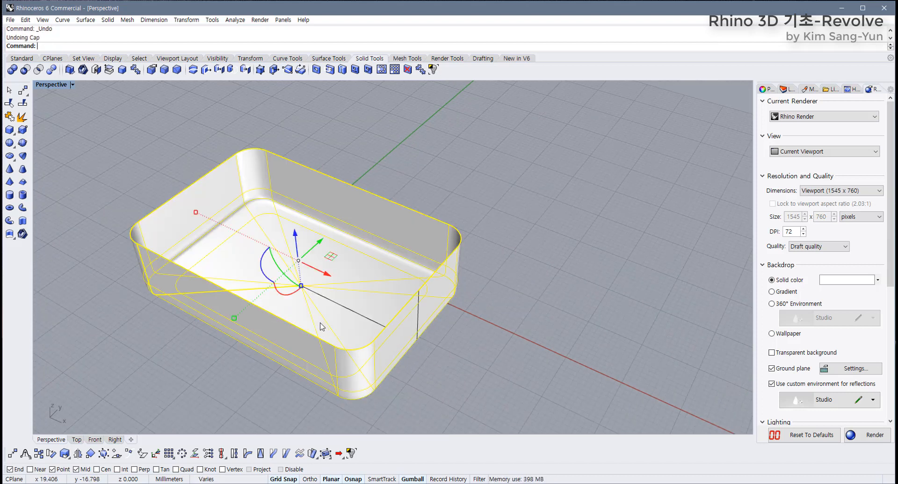
{"action": "right_click_drag", "start_coordinate": [320, 324], "coordinate": [359, 315], "text": "shift"}
{"action": "left_click", "coordinate": [527, 330]}
{"action": "left_click", "coordinate": [405, 242]}
{"action": "left_click", "coordinate": [434, 172]}
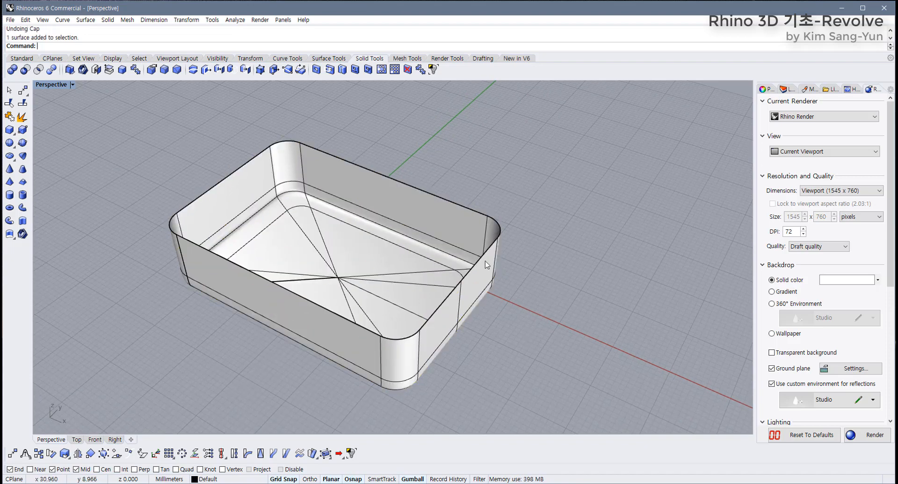
{"action": "scroll", "coordinate": [514, 209], "scroll_direction": "up", "scroll_amount": 4}
{"action": "scroll", "coordinate": [458, 253], "scroll_direction": "down", "scroll_amount": 2}
{"action": "right_click_drag", "start_coordinate": [458, 253], "coordinate": [486, 224], "text": "shift"}
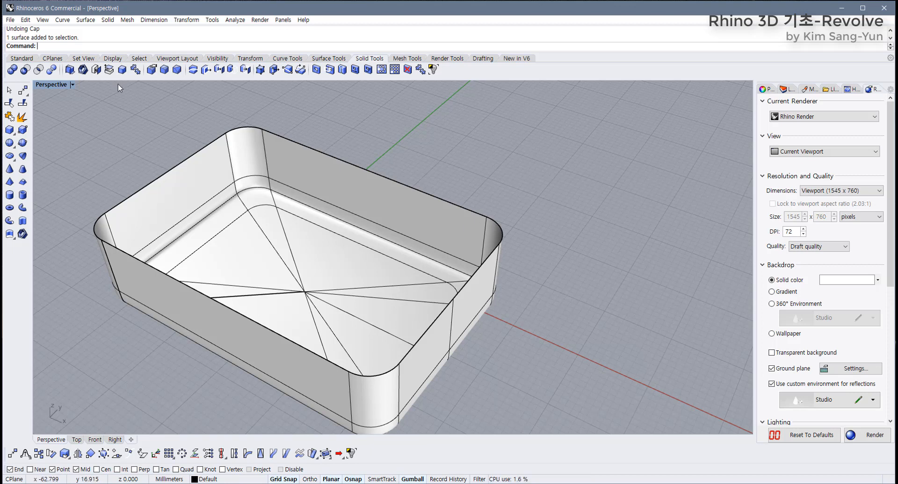
Step: Offset the tray surface inward by 0.2 mm with the Solid option set to No
{"action": "left_click", "coordinate": [328, 58]}
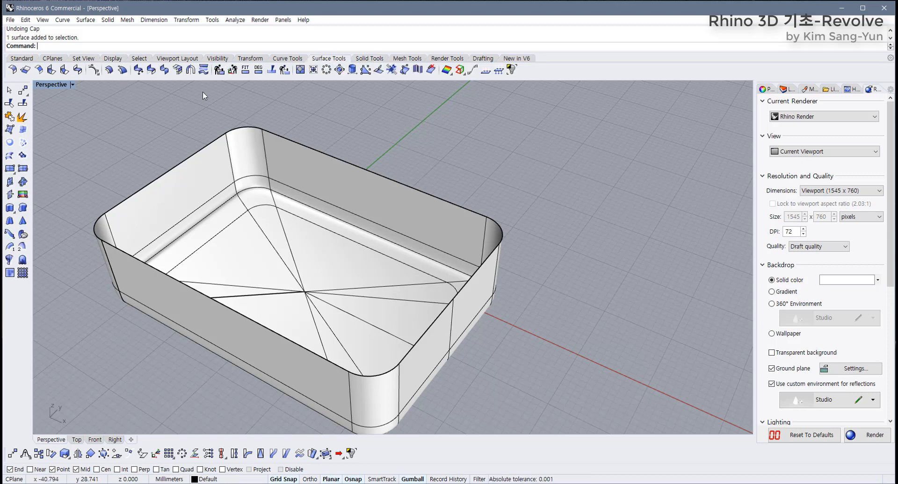
{"action": "left_click", "coordinate": [110, 71]}
{"action": "left_click", "coordinate": [252, 142]}
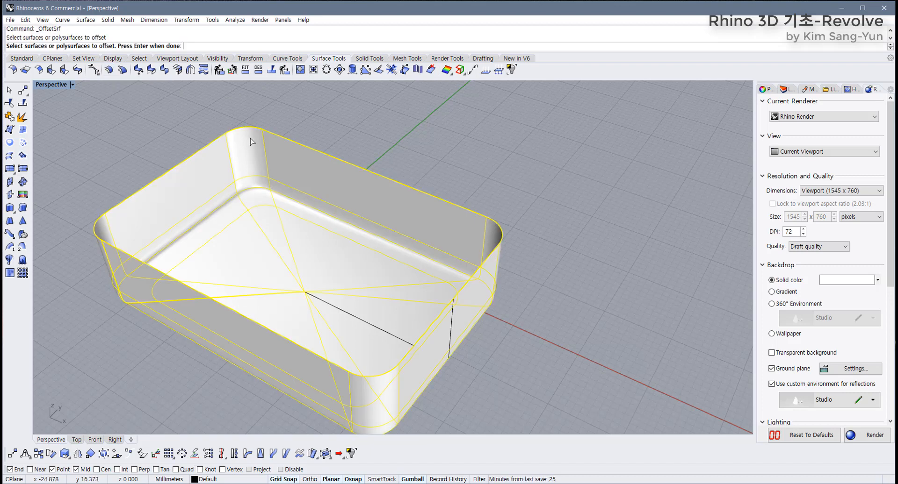
{"action": "key", "text": "Return"}
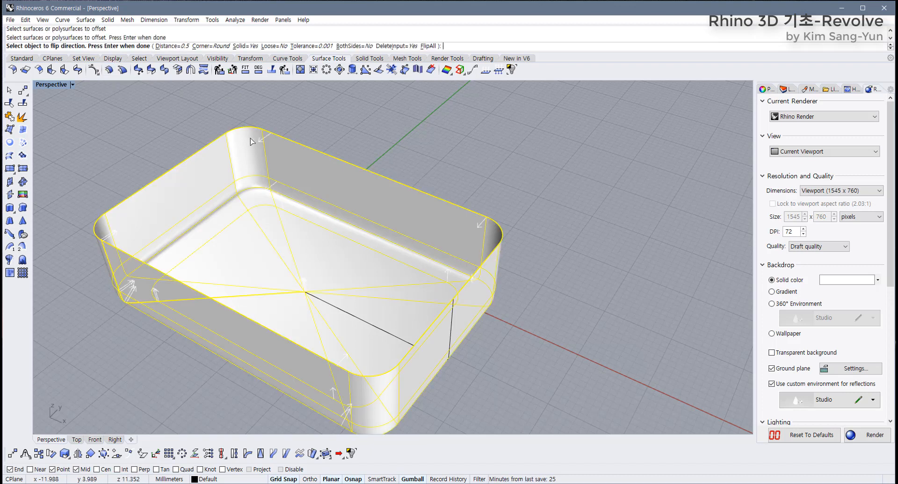
{"action": "left_click", "coordinate": [245, 46]}
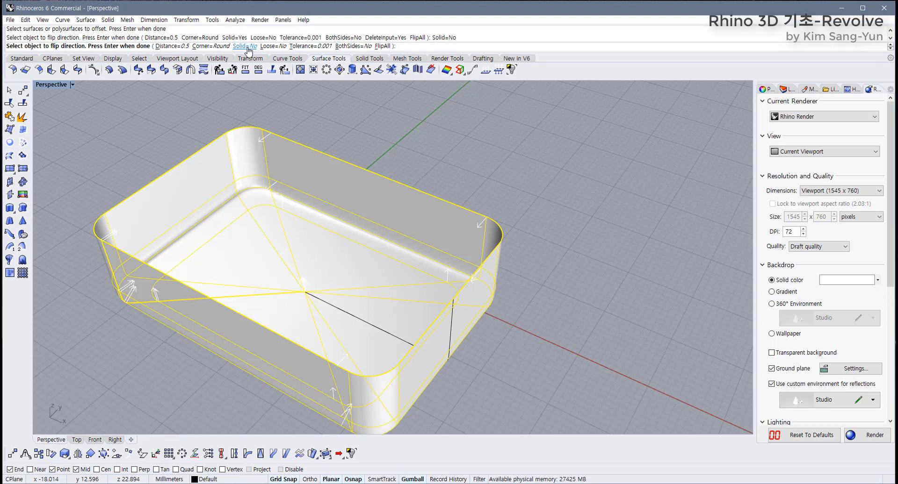
{"action": "left_click", "coordinate": [167, 46]}
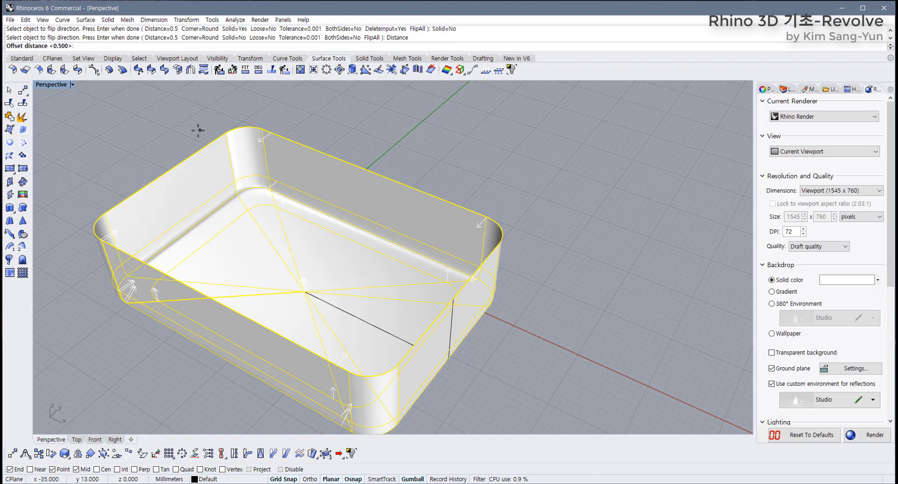
{"action": "type", "text": ".2"}
{"action": "key", "text": "Return"}
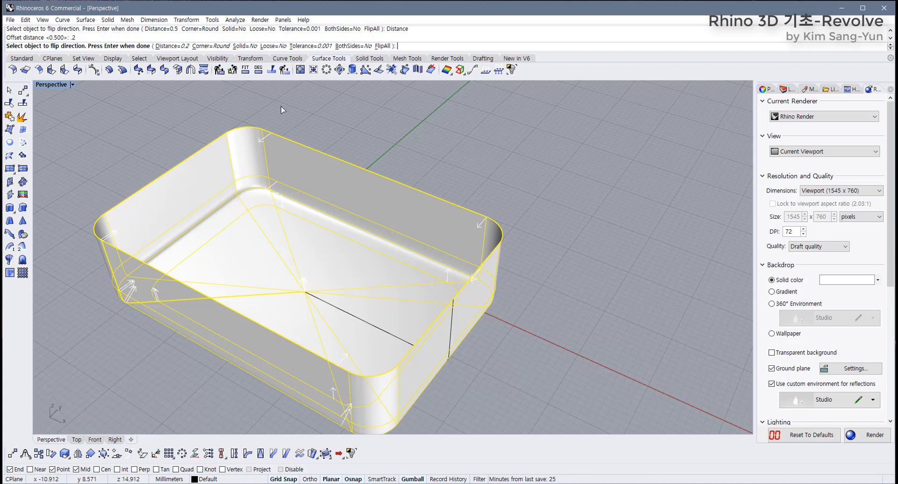
{"action": "key", "text": "Return"}
Step: Inspect the gap between the original tray surface and its inner offset at the rounded rim corner
{"action": "scroll", "coordinate": [86, 220], "scroll_direction": "up", "scroll_amount": 5}
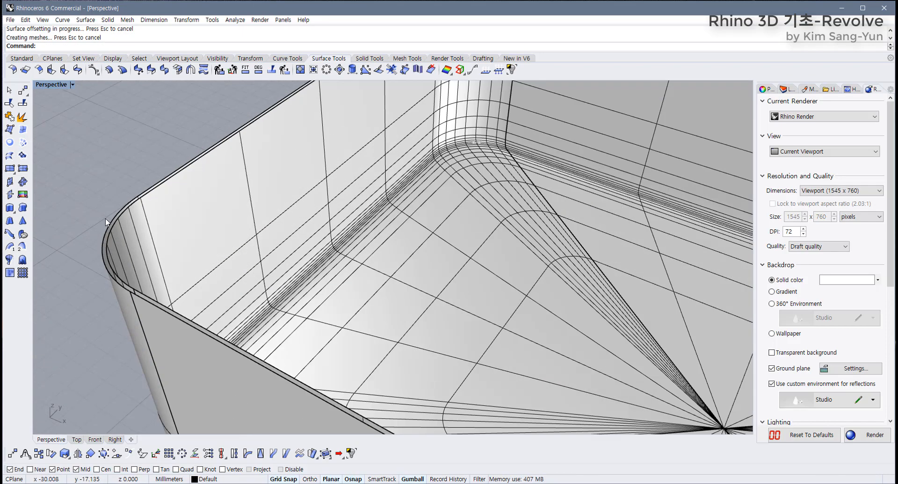
{"action": "scroll", "coordinate": [111, 237], "scroll_direction": "up", "scroll_amount": 2}
{"action": "left_click", "coordinate": [118, 229]}
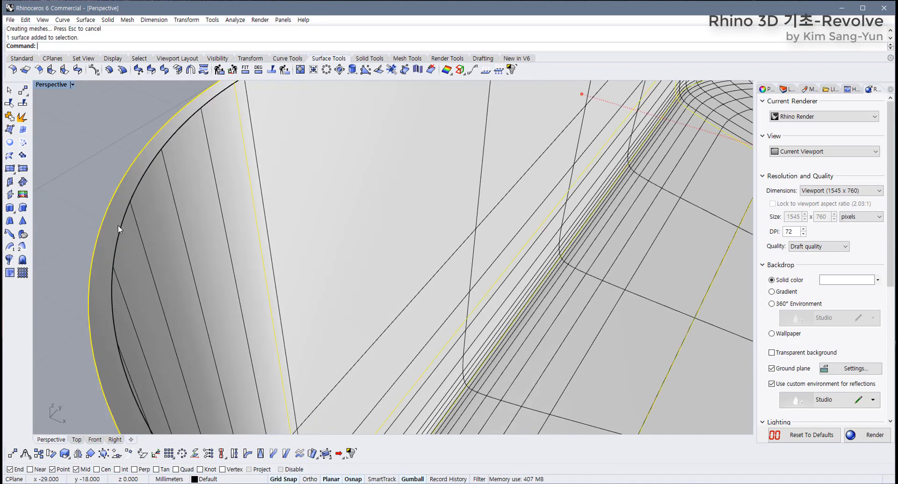
{"action": "left_click", "coordinate": [122, 229]}
{"action": "key", "text": "Escape"}
Step: Lift the inner offset polysurface above the original tray to compare the two, undo the move and deselect it
{"action": "left_click", "coordinate": [190, 220]}
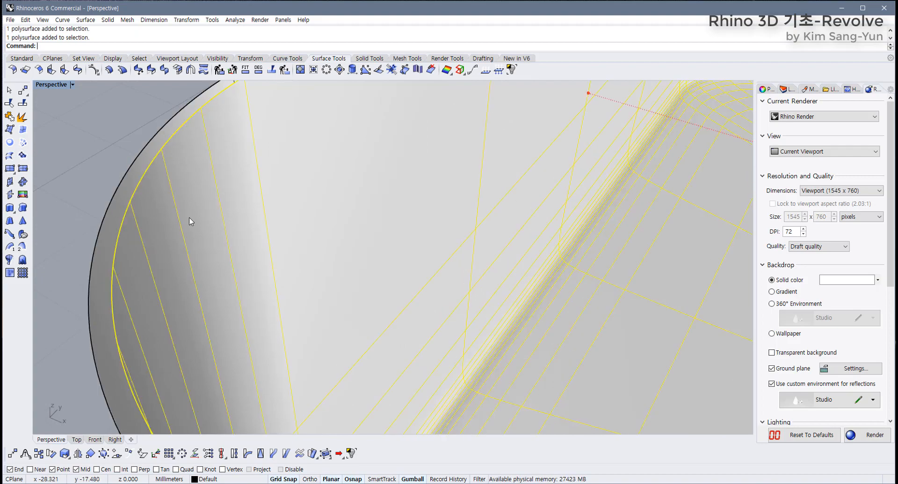
{"action": "scroll", "coordinate": [250, 236], "scroll_direction": "down", "scroll_amount": 10}
{"action": "right_click_drag", "start_coordinate": [378, 270], "coordinate": [413, 229]}
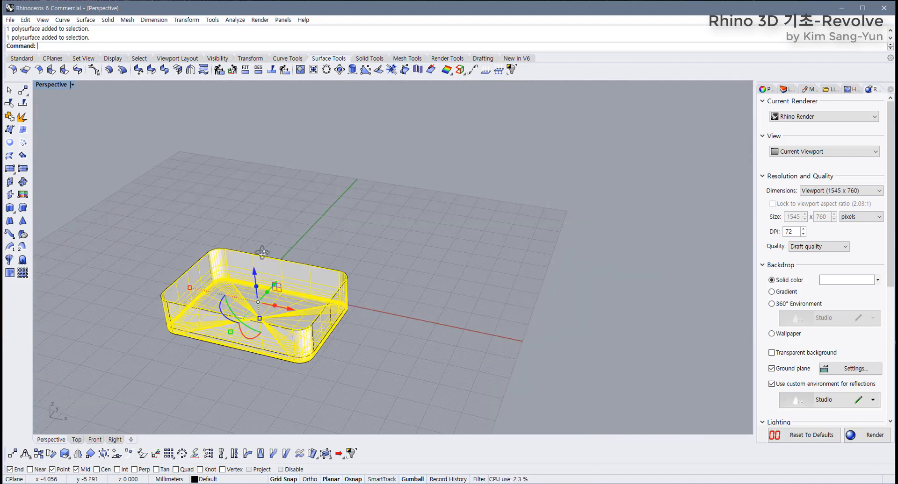
{"action": "scroll", "coordinate": [260, 291], "scroll_direction": "up", "scroll_amount": 4}
{"action": "left_click_drag", "start_coordinate": [253, 291], "coordinate": [260, 151], "text": "alt"}
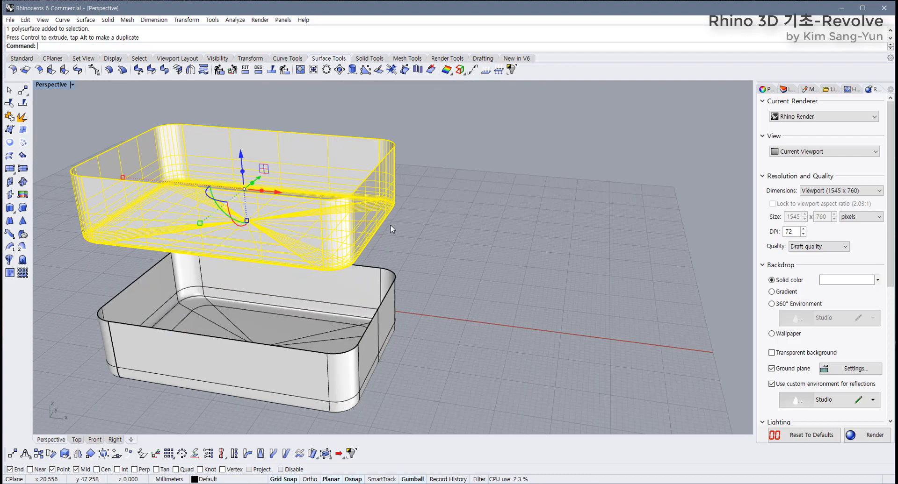
{"action": "right_click_drag", "start_coordinate": [391, 225], "coordinate": [442, 240]}
{"action": "key", "text": "ctrl+z"}
{"action": "scroll", "coordinate": [334, 275], "scroll_direction": "up", "scroll_amount": 10}
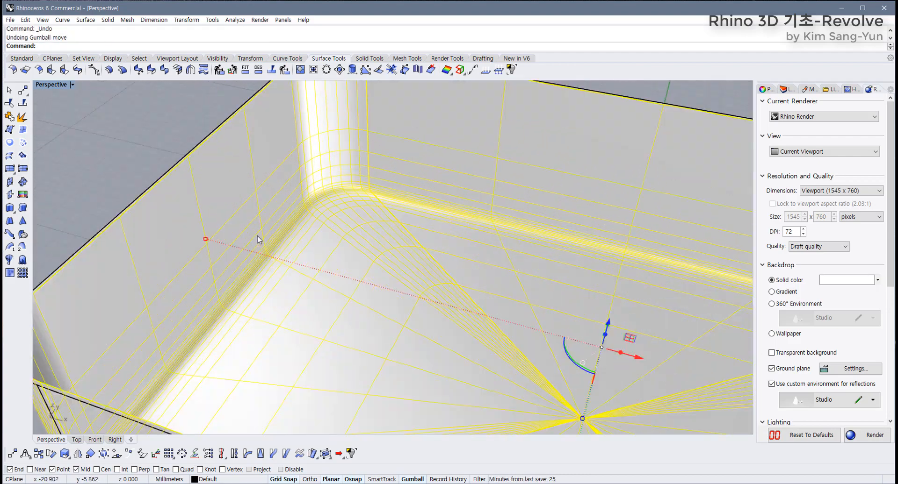
{"action": "key", "text": "Escape"}
{"action": "scroll", "coordinate": [280, 258], "scroll_direction": "up", "scroll_amount": 3}
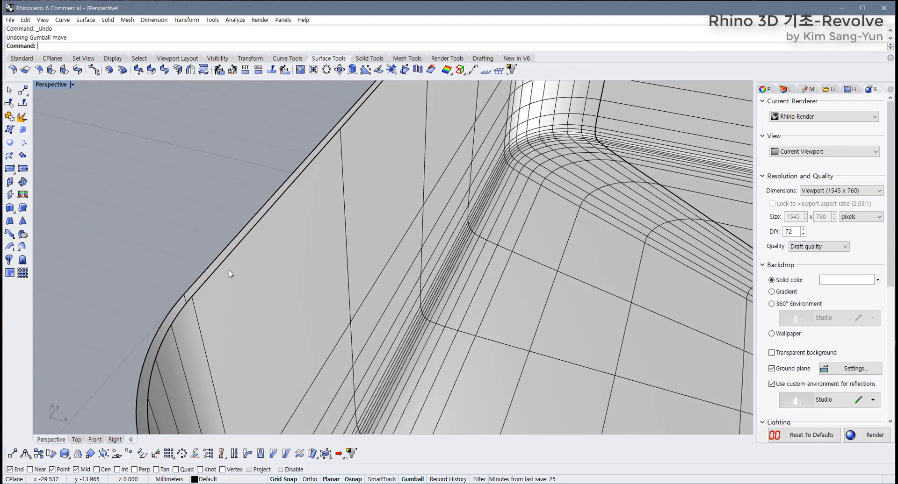
Step: Return to the four-viewport layout and draw a descending freeform control-point curve beside the tray in the Front view
{"action": "scroll", "coordinate": [244, 246], "scroll_direction": "down", "scroll_amount": 10}
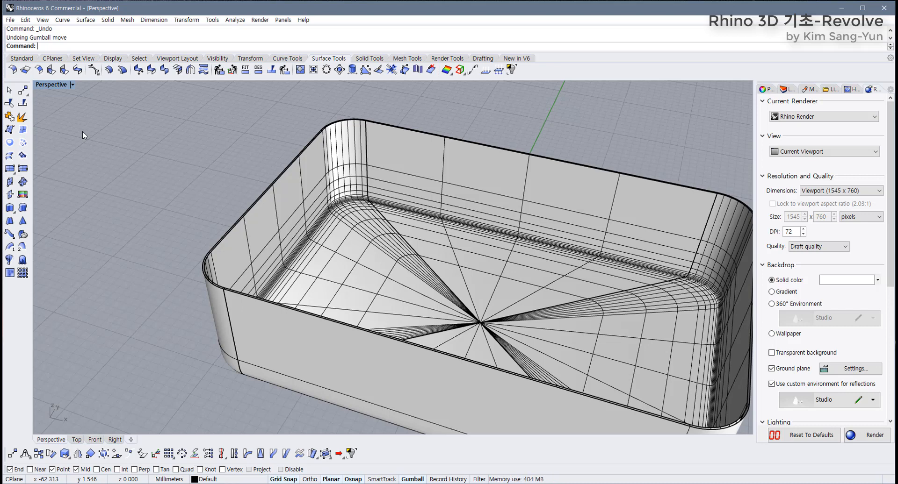
{"action": "scroll", "coordinate": [234, 189], "scroll_direction": "down", "scroll_amount": 5}
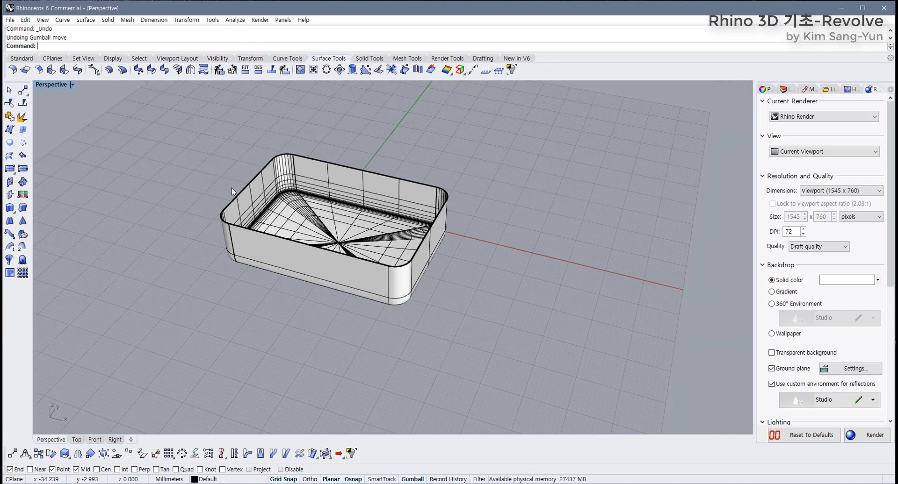
{"action": "double_click", "coordinate": [50, 85]}
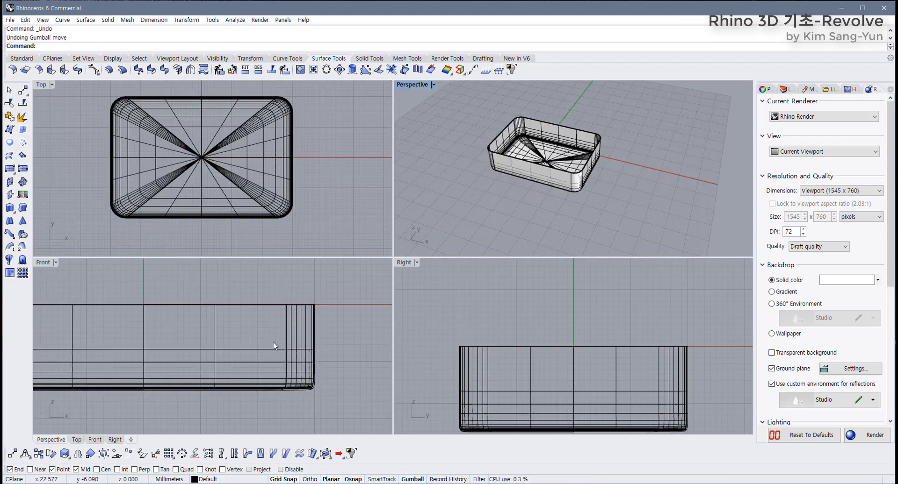
{"action": "scroll", "coordinate": [273, 342], "scroll_direction": "down", "scroll_amount": 3}
{"action": "right_click_drag", "start_coordinate": [270, 339], "coordinate": [198, 339]}
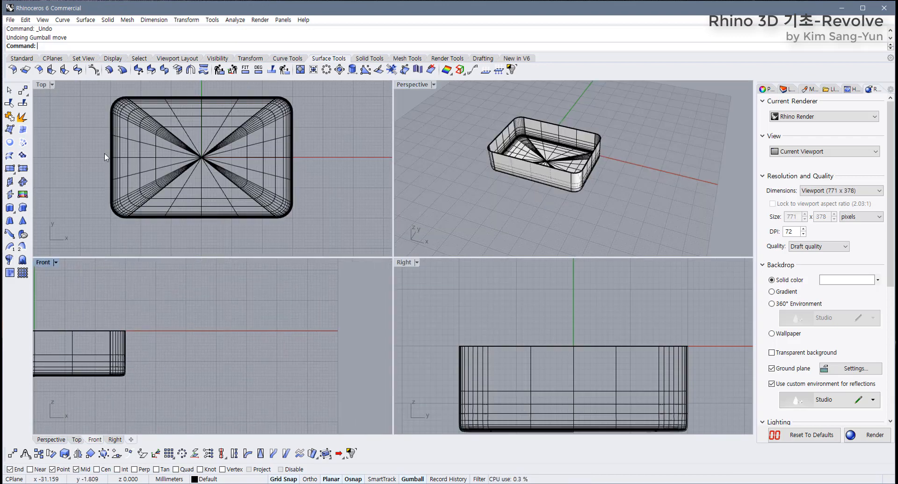
{"action": "left_click", "coordinate": [21, 58]}
{"action": "left_click", "coordinate": [23, 103]}
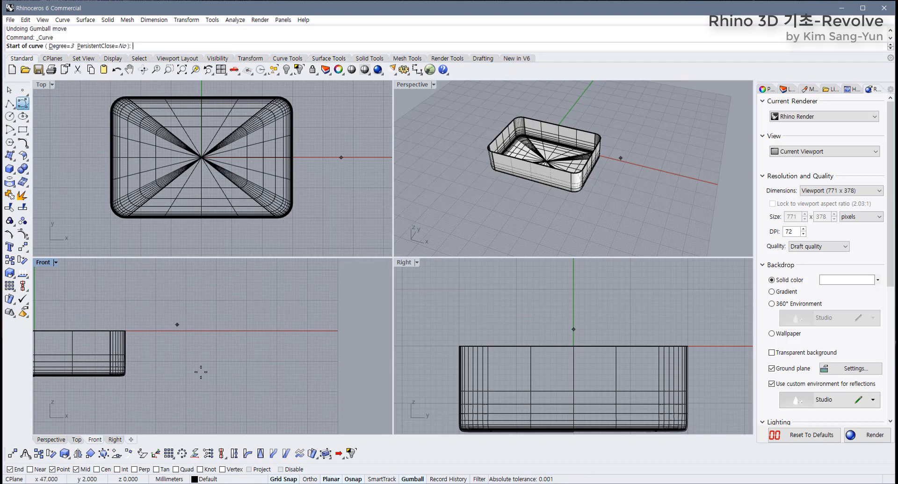
{"action": "scroll", "coordinate": [200, 374], "scroll_direction": "up", "scroll_amount": 3}
{"action": "left_click", "coordinate": [128, 282]}
{"action": "left_click", "coordinate": [160, 360]}
{"action": "left_click", "coordinate": [210, 397]}
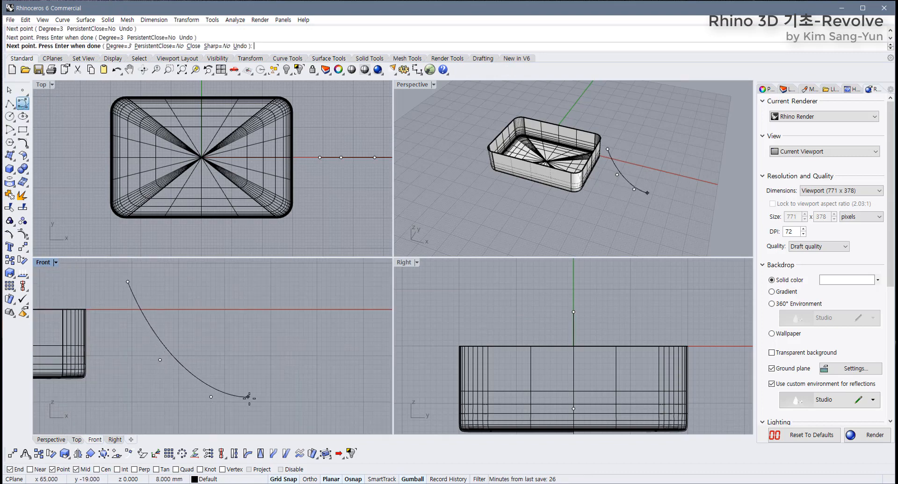
{"action": "right_click", "coordinate": [255, 398]}
Step: Draw a second freeform curve in the Front view, rising away from the first one with a gap between their lower ends
{"action": "right_click_drag", "start_coordinate": [296, 373], "coordinate": [244, 378]}
{"action": "right_click", "coordinate": [251, 366]}
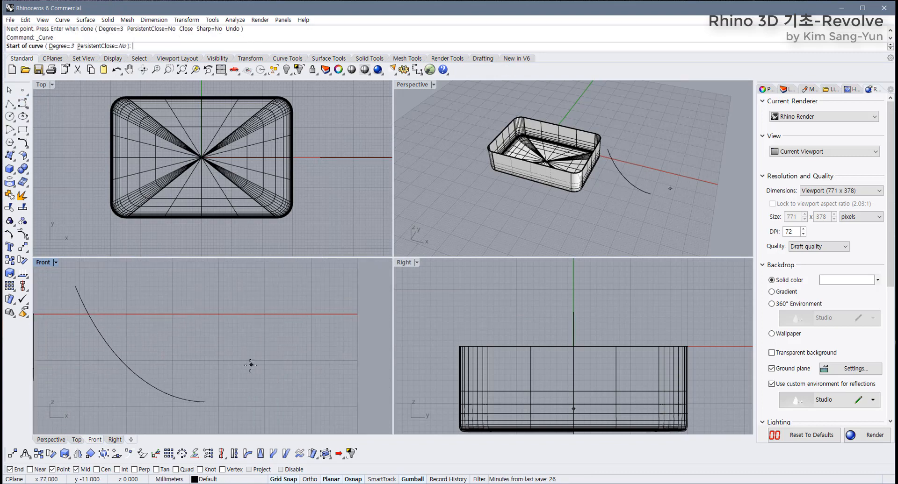
{"action": "left_click", "coordinate": [267, 383]}
{"action": "left_click", "coordinate": [335, 359]}
{"action": "scroll", "coordinate": [284, 386], "scroll_direction": "down", "scroll_amount": 2}
{"action": "left_click", "coordinate": [331, 286]}
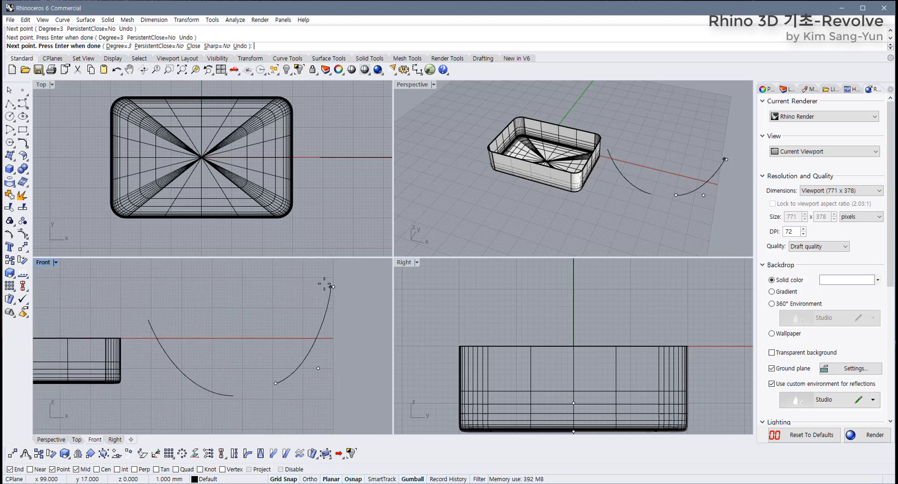
{"action": "right_click", "coordinate": [321, 279]}
Step: Extrude both freeform curves along the negative Y direction into two curved surfaces and deselect them
{"action": "left_click_drag", "start_coordinate": [252, 368], "coordinate": [253, 369]}
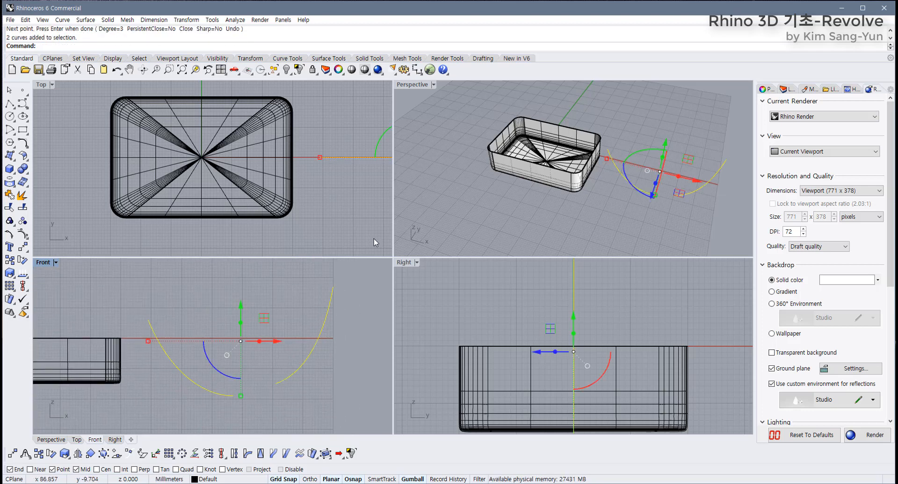
{"action": "scroll", "coordinate": [308, 187], "scroll_direction": "down", "scroll_amount": 5}
{"action": "right_click_drag", "start_coordinate": [318, 196], "coordinate": [293, 158]}
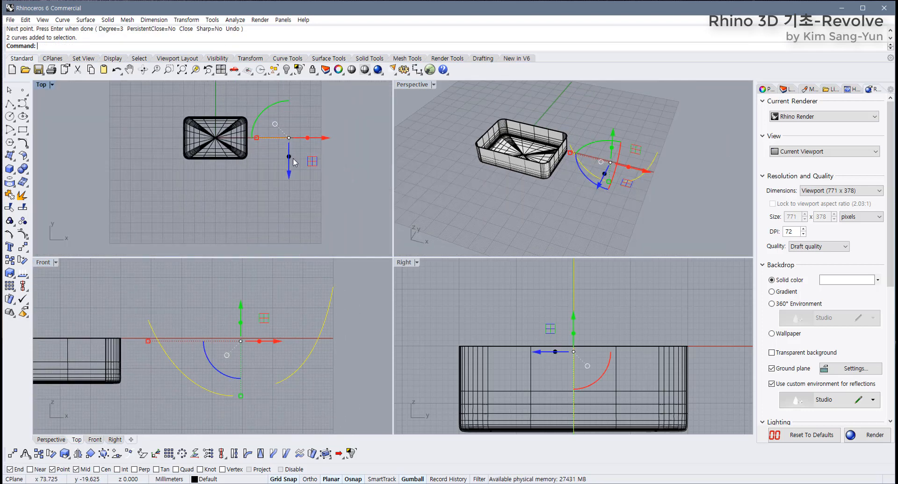
{"action": "left_click_drag", "start_coordinate": [289, 157], "coordinate": [289, 212]}
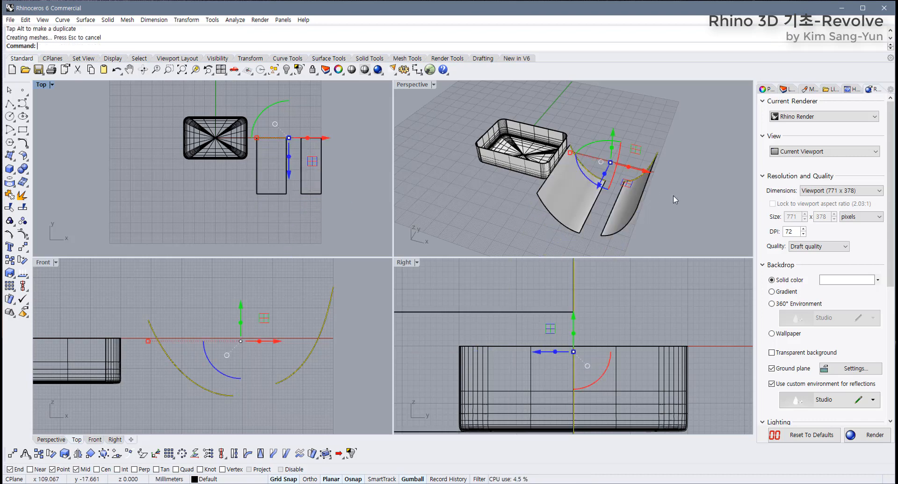
{"action": "left_click", "coordinate": [672, 195]}
Step: Maximize the Perspective view and start a surface blend between the facing lower edges of the two extruded surfaces
{"action": "double_click", "coordinate": [405, 84]}
{"action": "right_click_drag", "start_coordinate": [412, 224], "coordinate": [368, 262]}
{"action": "scroll", "coordinate": [404, 256], "scroll_direction": "up", "scroll_amount": 3}
{"action": "scroll", "coordinate": [339, 268], "scroll_direction": "up", "scroll_amount": 4}
{"action": "right_click_drag", "start_coordinate": [369, 262], "coordinate": [305, 256], "text": "shift"}
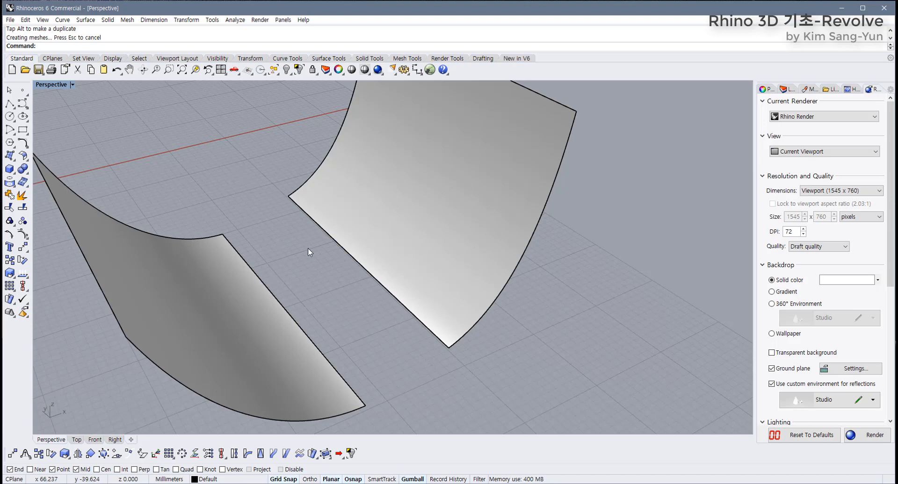
{"action": "left_click", "coordinate": [326, 59]}
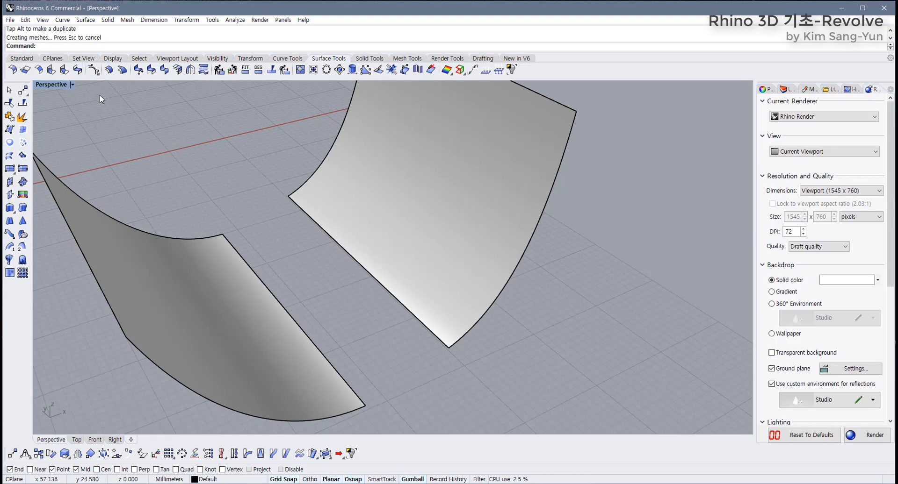
{"action": "left_click", "coordinate": [78, 70]}
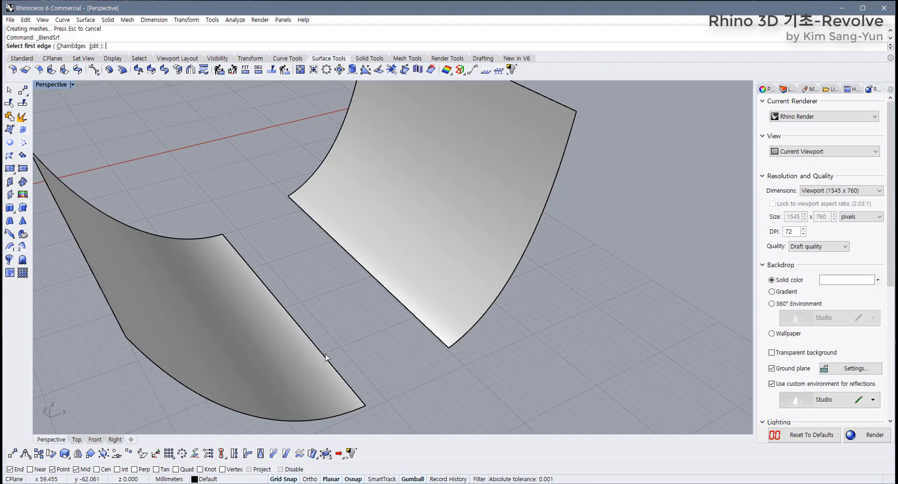
{"action": "left_click", "coordinate": [309, 342]}
{"action": "left_click", "coordinate": [380, 288]}
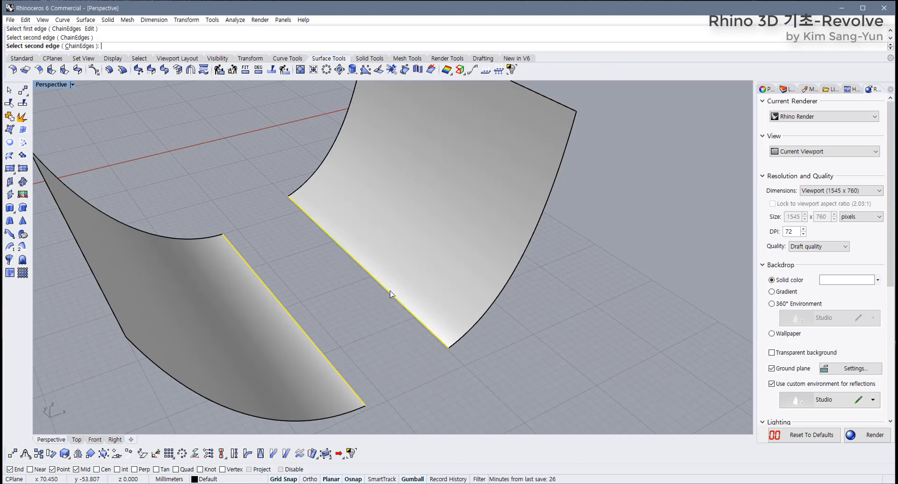
Step: Move the blend settings clear of the surfaces and set both blend edges to Position continuity
{"action": "right_click_drag", "start_coordinate": [337, 342], "coordinate": [313, 262]}
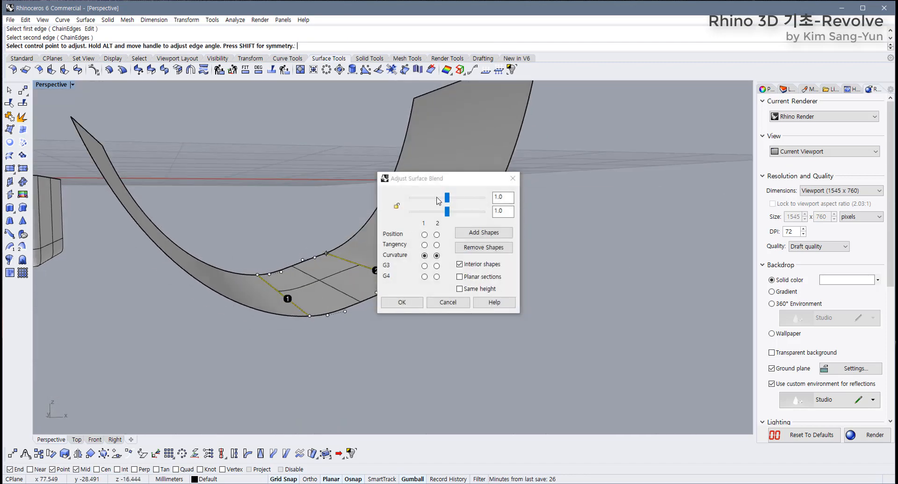
{"action": "left_click_drag", "start_coordinate": [435, 182], "coordinate": [482, 189]}
{"action": "right_click_drag", "start_coordinate": [333, 288], "coordinate": [355, 280]}
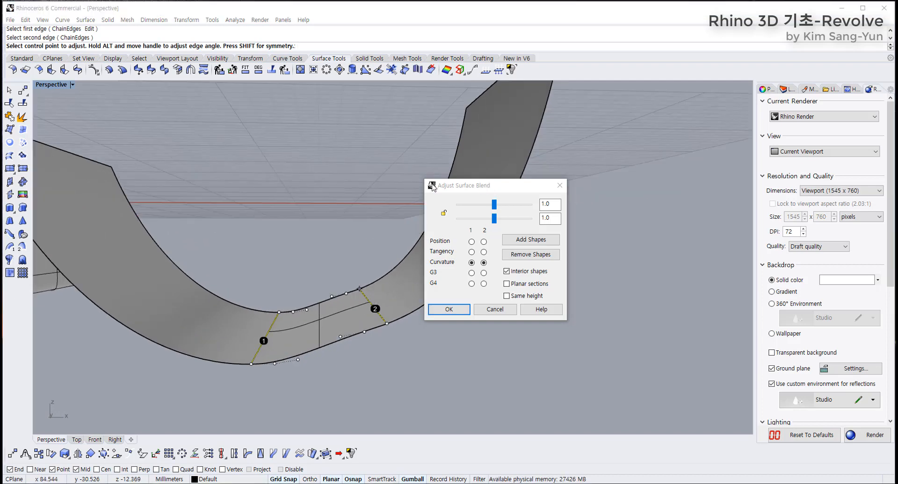
{"action": "left_click_drag", "start_coordinate": [486, 186], "coordinate": [251, 143]}
{"action": "right_click_drag", "start_coordinate": [359, 297], "coordinate": [361, 326]}
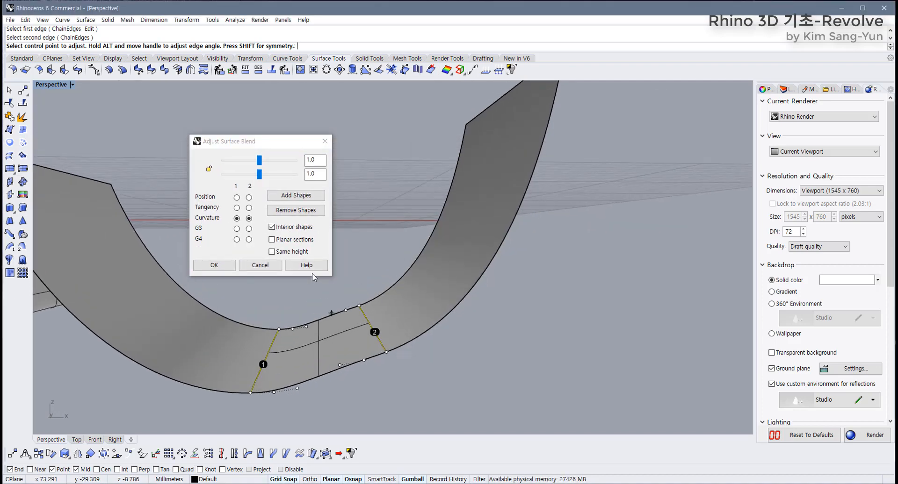
{"action": "left_click", "coordinate": [237, 198]}
{"action": "left_click", "coordinate": [248, 197]}
{"action": "right_click_drag", "start_coordinate": [332, 309], "coordinate": [336, 298]}
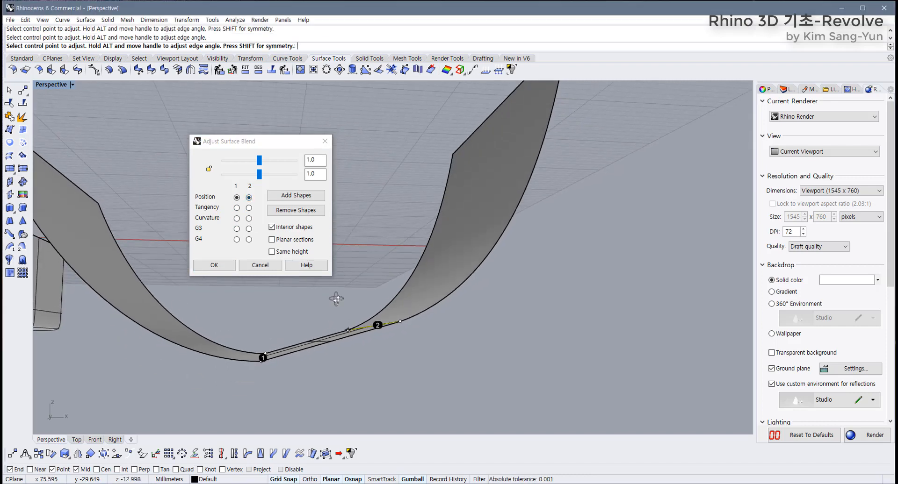
{"action": "scroll", "coordinate": [341, 336], "scroll_direction": "up", "scroll_amount": 5}
{"action": "mouse_move", "coordinate": [330, 329]}
{"action": "right_mouse_down"}
{"action": "mouse_move", "coordinate": [330, 336]}
{"action": "mouse_move", "coordinate": [339, 326]}
{"action": "right_mouse_up"}
Step: Set both blend edges to Tangency continuity, and return edge 2 to Position
{"action": "left_click", "coordinate": [237, 208]}
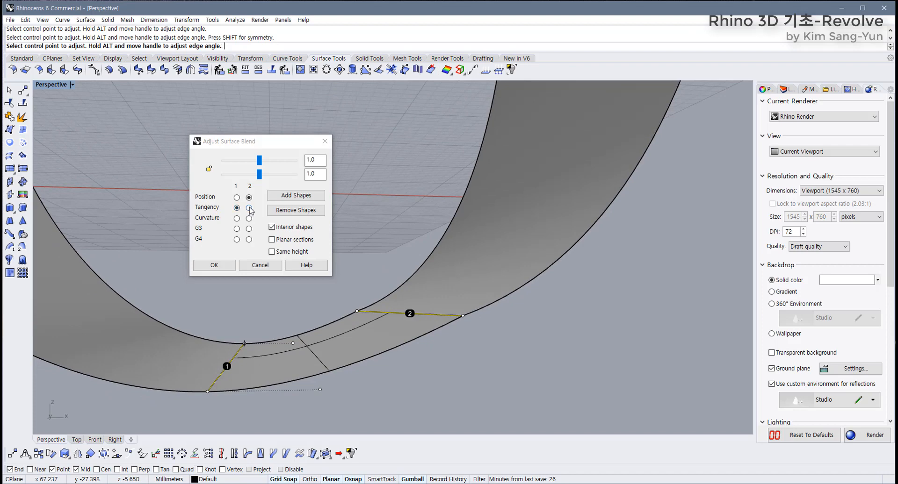
{"action": "left_click", "coordinate": [249, 208]}
{"action": "right_click_drag", "start_coordinate": [327, 369], "coordinate": [370, 342]}
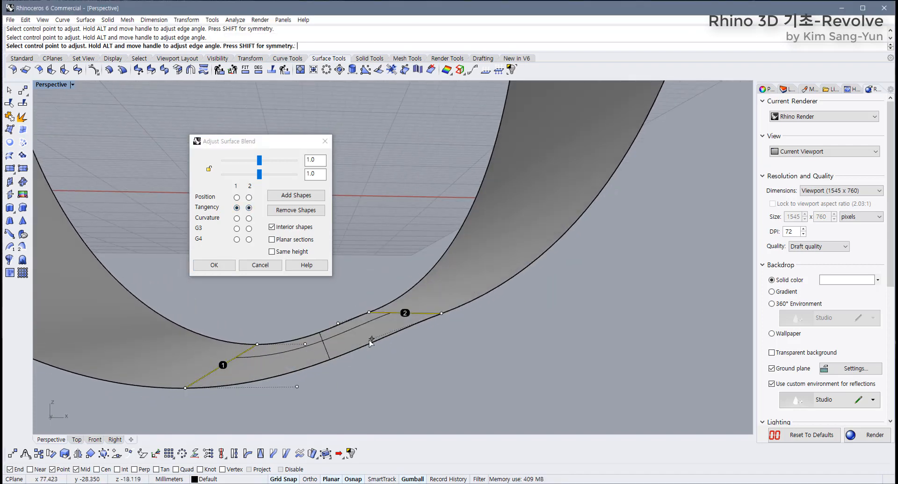
{"action": "left_click", "coordinate": [248, 197]}
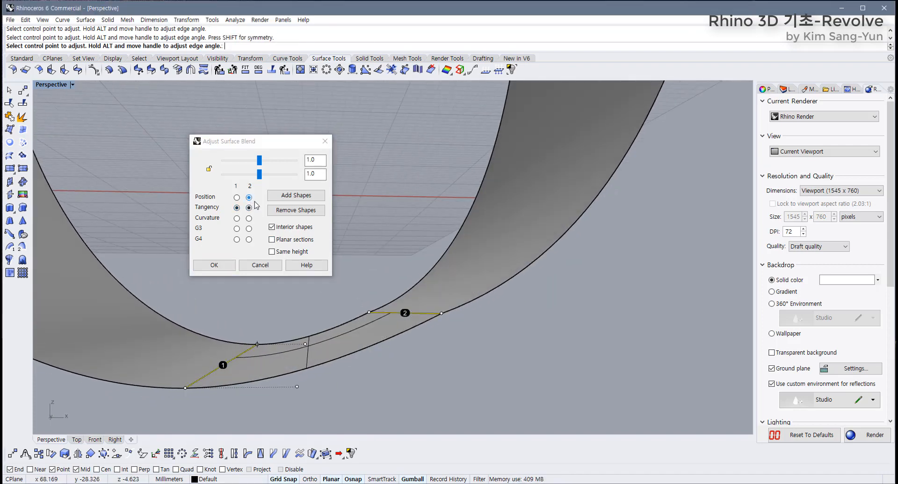
Step: Set blend edge 2 to Tangency continuity, and then switch both blend edges to Curvature
{"action": "right_click_drag", "start_coordinate": [380, 350], "coordinate": [338, 368]}
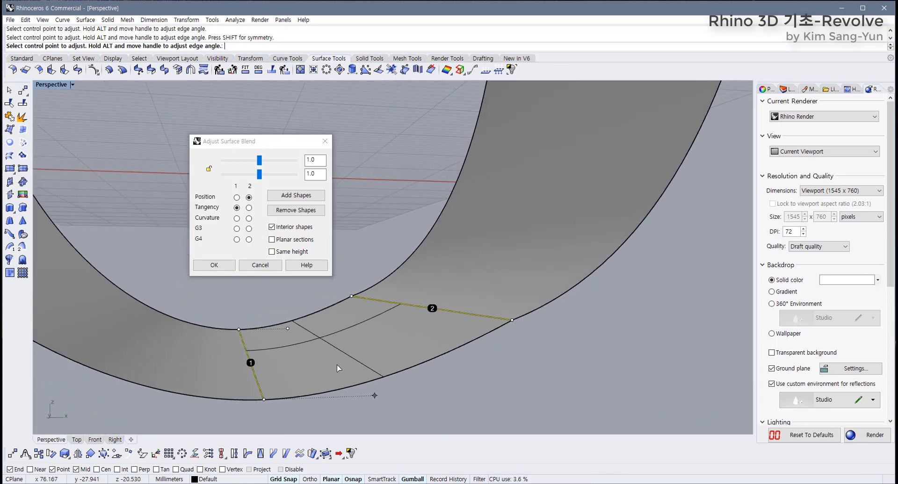
{"action": "left_click", "coordinate": [249, 210]}
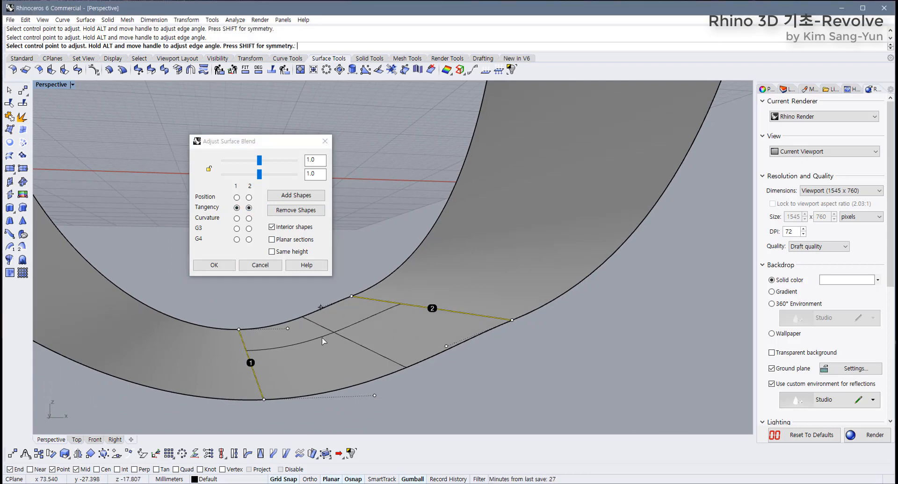
{"action": "right_click_drag", "start_coordinate": [323, 340], "coordinate": [312, 322]}
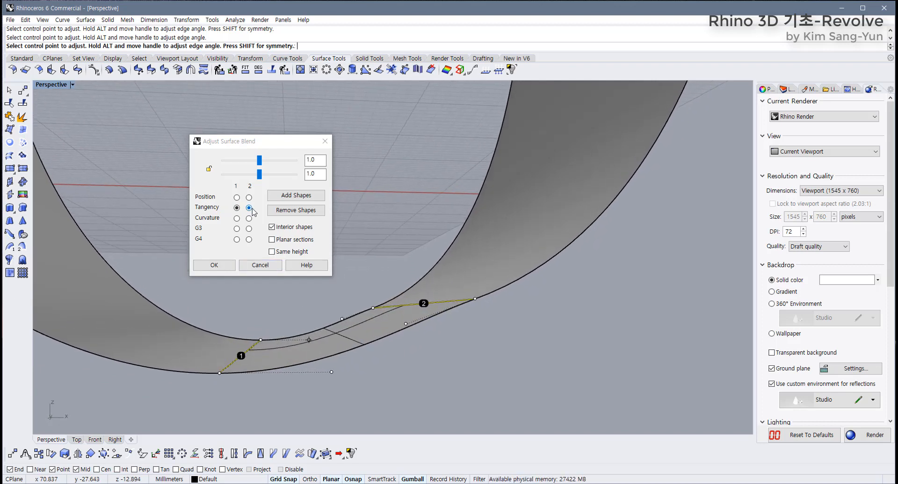
{"action": "left_click", "coordinate": [237, 219]}
{"action": "left_click", "coordinate": [248, 218]}
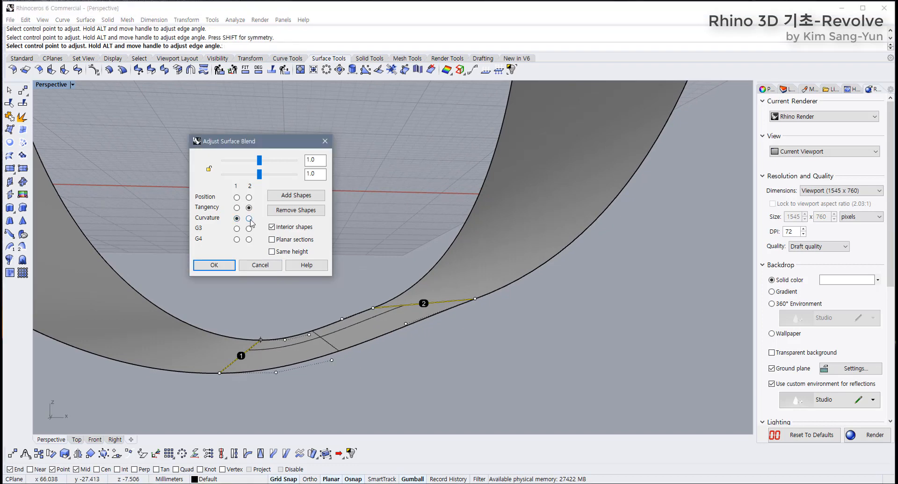
Step: Set both blend edges to G3 continuity, and then raise both to G4
{"action": "left_click", "coordinate": [237, 229]}
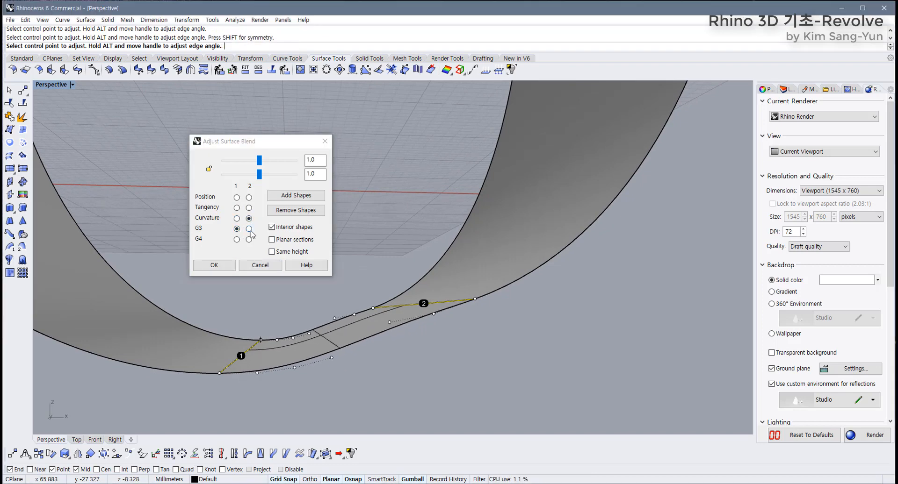
{"action": "left_click", "coordinate": [249, 229]}
{"action": "left_click", "coordinate": [236, 239]}
{"action": "left_click", "coordinate": [248, 239]}
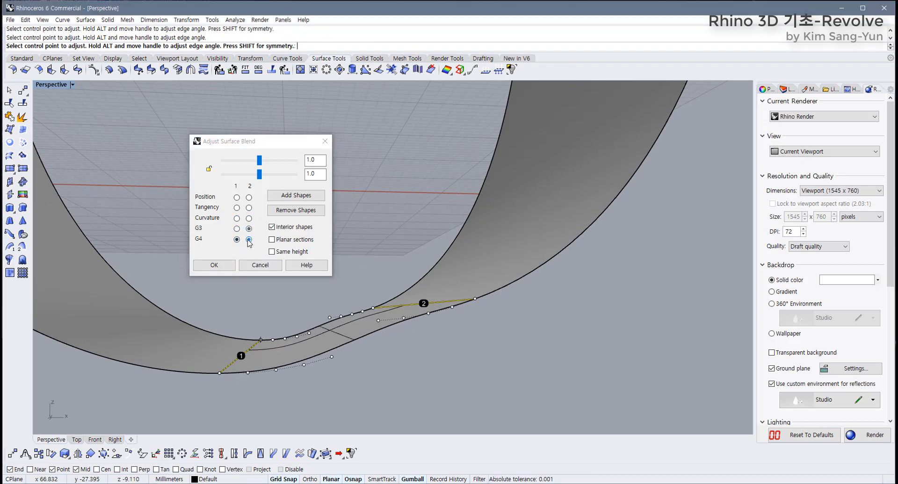
Step: Compare mixed Curvature, Tangency and G4 continuity on the two blend edges, and return both edges to Tangency
{"action": "left_click", "coordinate": [236, 218]}
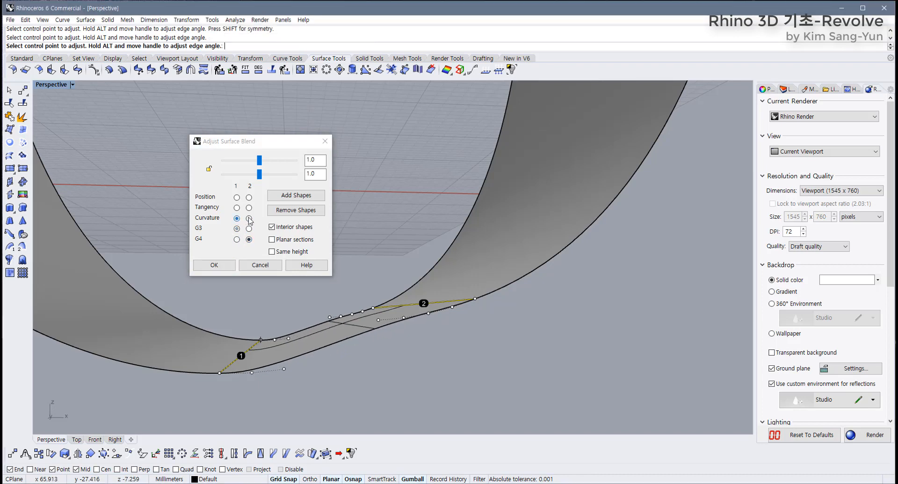
{"action": "left_click", "coordinate": [249, 218]}
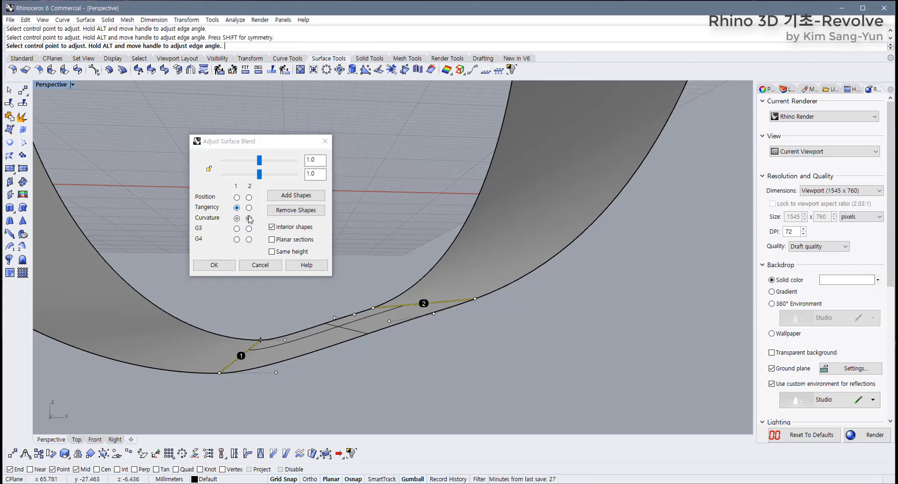
{"action": "left_click", "coordinate": [237, 207]}
{"action": "left_click", "coordinate": [236, 239]}
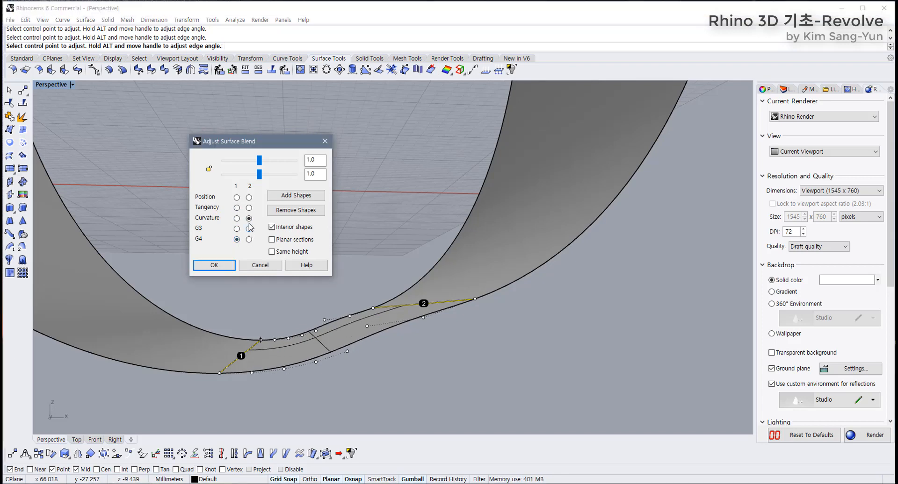
{"action": "left_click", "coordinate": [236, 220]}
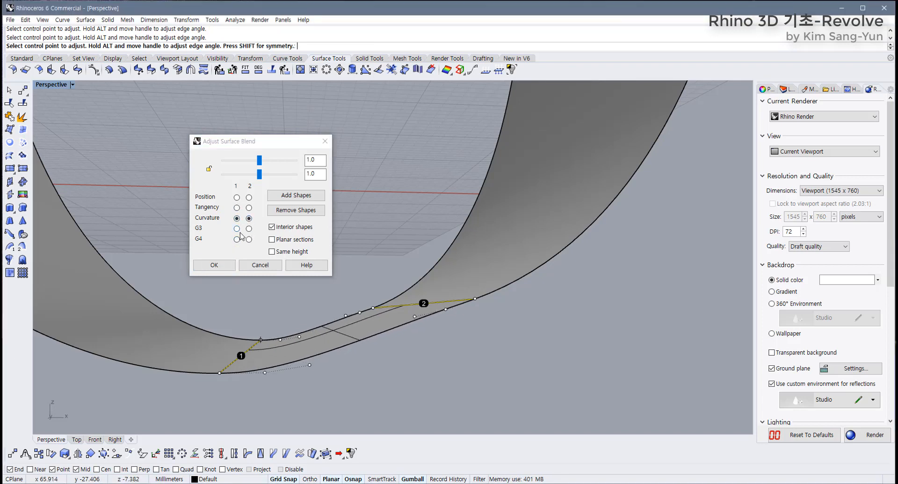
{"action": "left_click", "coordinate": [236, 207]}
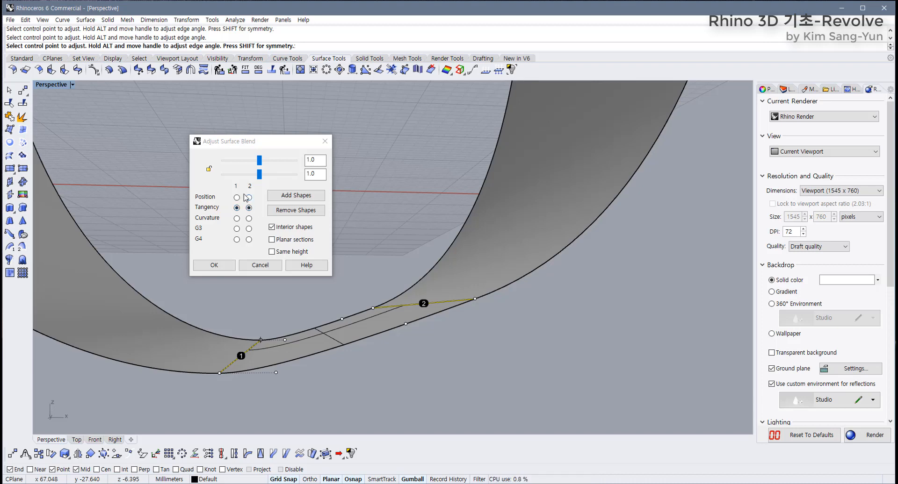
Step: Lock the two blend bulge values together, vary them, and unlock them
{"action": "left_click", "coordinate": [209, 171]}
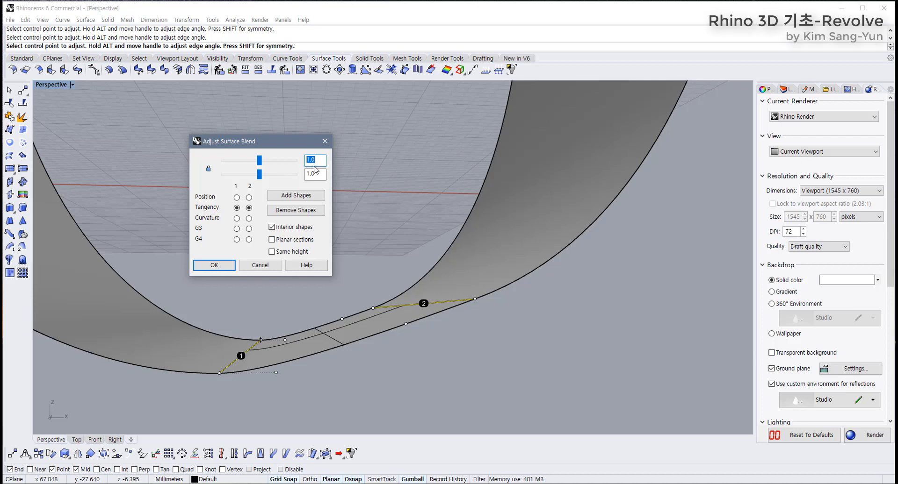
{"action": "key", "text": "Return"}
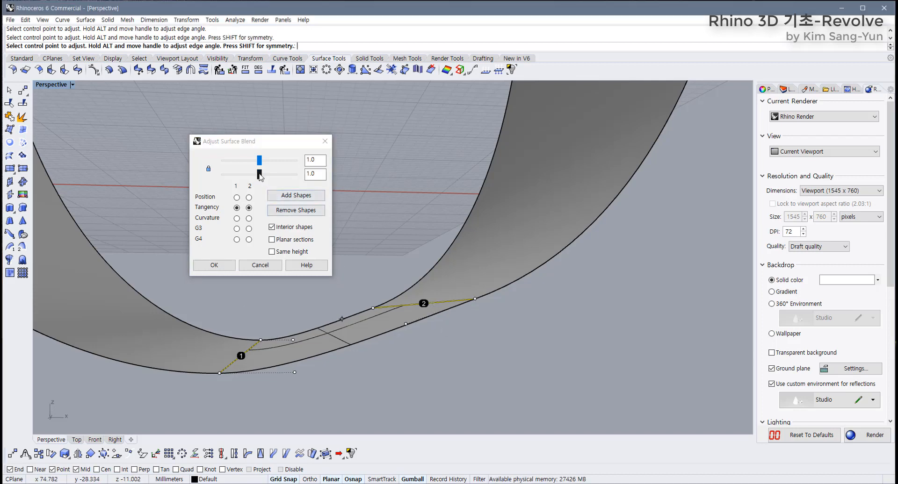
{"action": "mouse_move", "coordinate": [260, 177]}
{"action": "left_mouse_down"}
{"action": "mouse_move", "coordinate": [270, 177]}
{"action": "mouse_move", "coordinate": [245, 178]}
{"action": "mouse_move", "coordinate": [294, 178]}
{"action": "mouse_move", "coordinate": [259, 182]}
{"action": "mouse_move", "coordinate": [245, 161]}
{"action": "mouse_move", "coordinate": [227, 162]}
{"action": "mouse_move", "coordinate": [305, 175]}
{"action": "mouse_move", "coordinate": [263, 182]}
{"action": "left_mouse_up"}
{"action": "left_click", "coordinate": [210, 169]}
Step: Set both blend bulge values to 1 and accept the surface blend
{"action": "double_click", "coordinate": [312, 160]}
{"action": "type", "text": "1"}
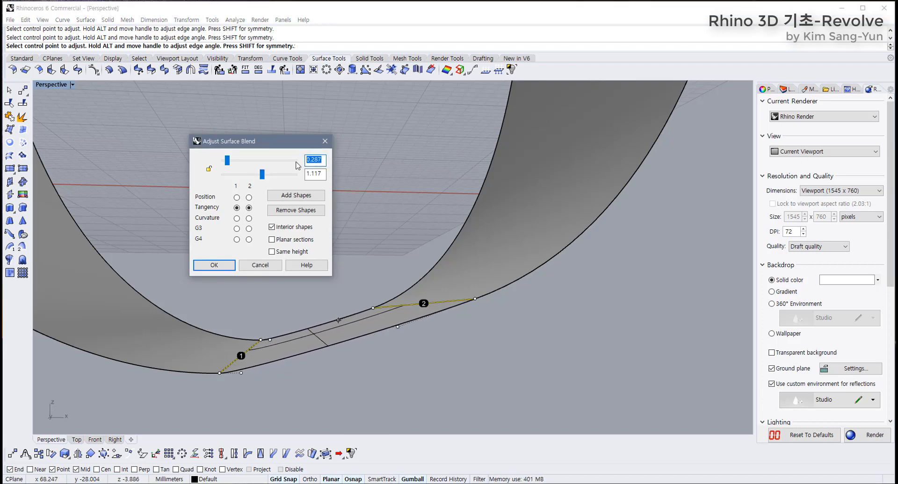
{"action": "key", "text": "Tab"}
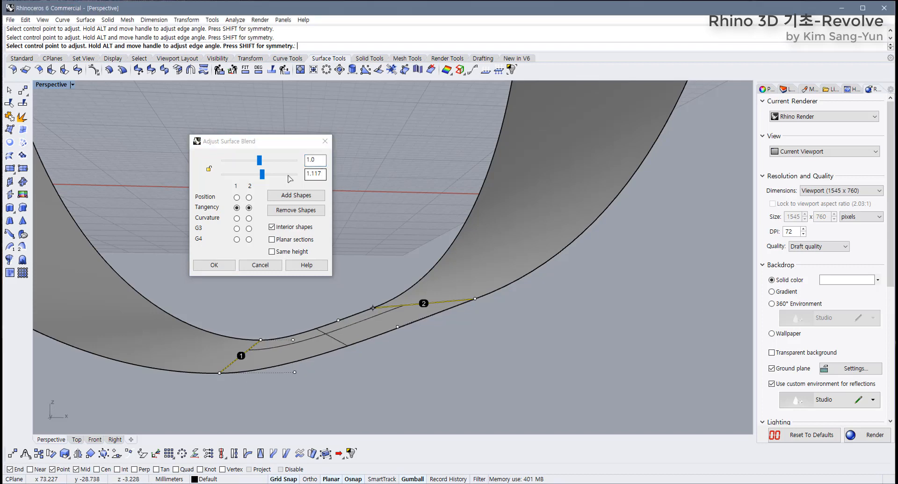
{"action": "type", "text": "1"}
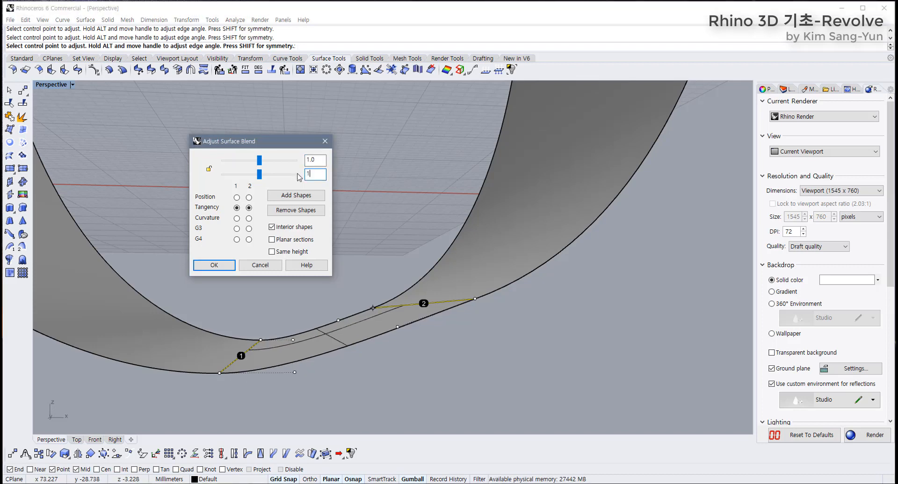
{"action": "left_click", "coordinate": [218, 266]}
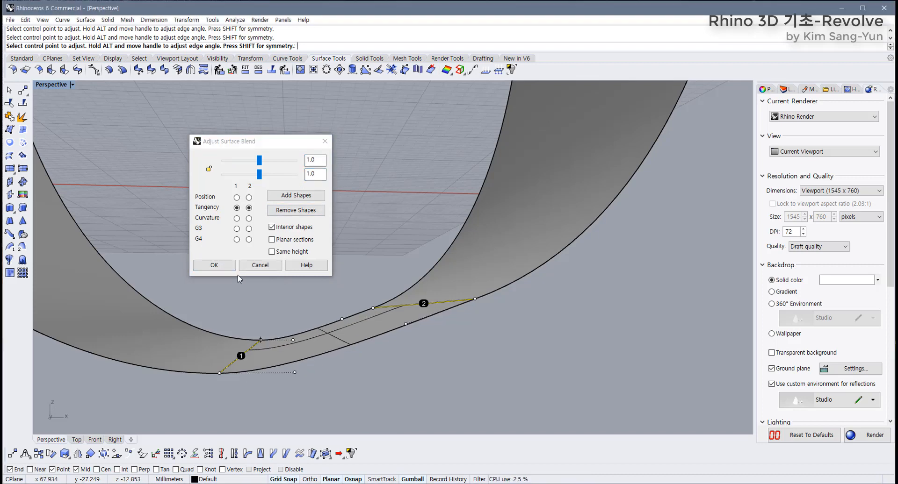
{"action": "left_click", "coordinate": [218, 266]}
{"action": "left_click", "coordinate": [218, 267]}
Step: Join the blend surface and the two extruded surfaces into one polysurface
{"action": "right_click_drag", "start_coordinate": [250, 269], "coordinate": [402, 375]}
{"action": "left_click", "coordinate": [260, 279]}
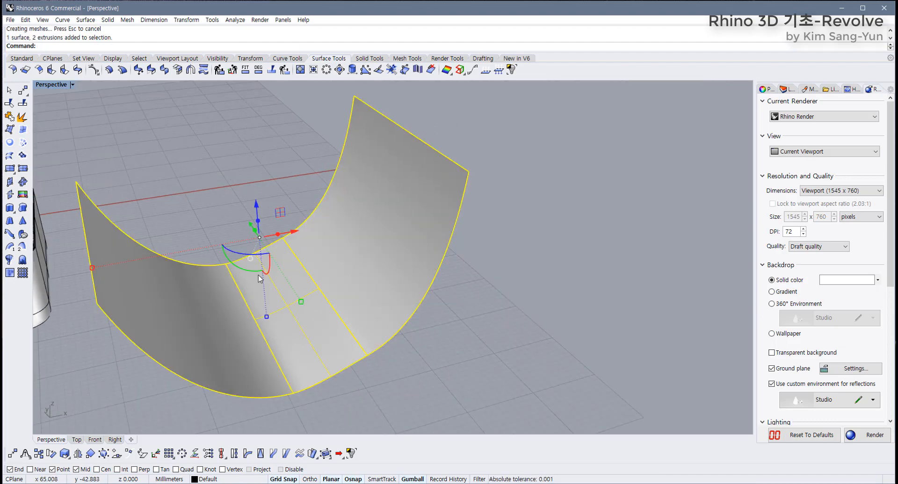
{"action": "left_click", "coordinate": [9, 116]}
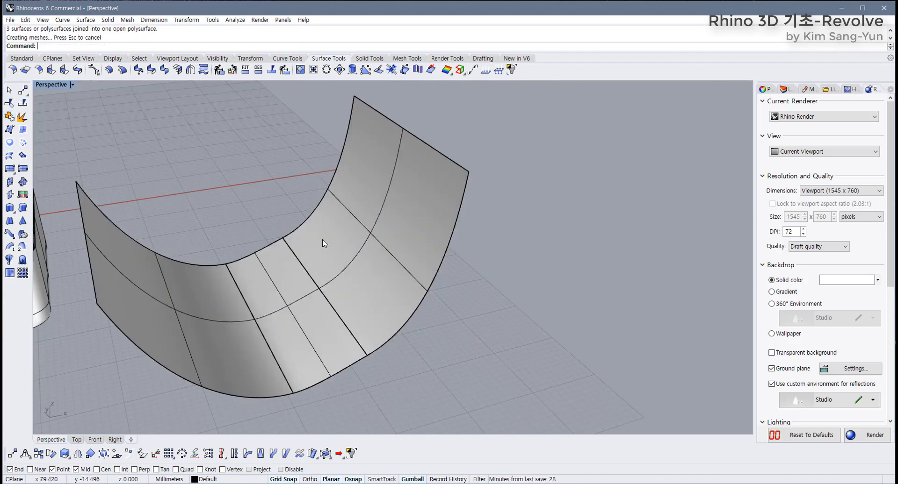
Step: Delete the joined polysurface and the two freeform source curves
{"action": "key", "text": "Delete"}
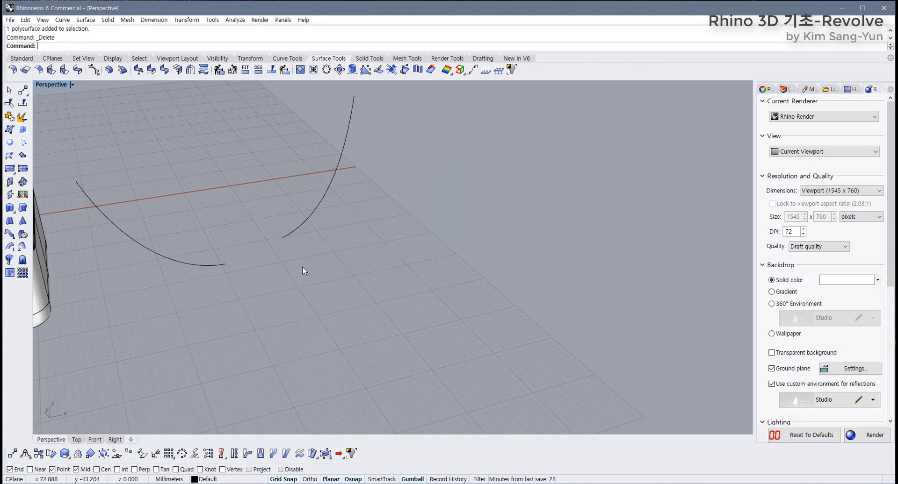
{"action": "scroll", "coordinate": [309, 271], "scroll_direction": "down", "scroll_amount": 5}
{"action": "left_click_drag", "start_coordinate": [320, 275], "coordinate": [252, 226]}
{"action": "key", "text": "Delete"}
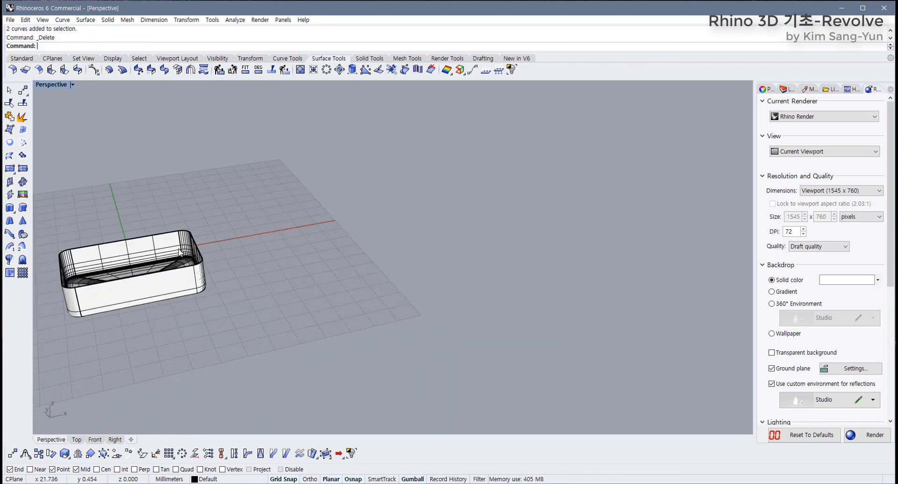
{"action": "scroll", "coordinate": [253, 227], "scroll_direction": "up", "scroll_amount": 8}
{"action": "scroll", "coordinate": [239, 253], "scroll_direction": "up", "scroll_amount": 4}
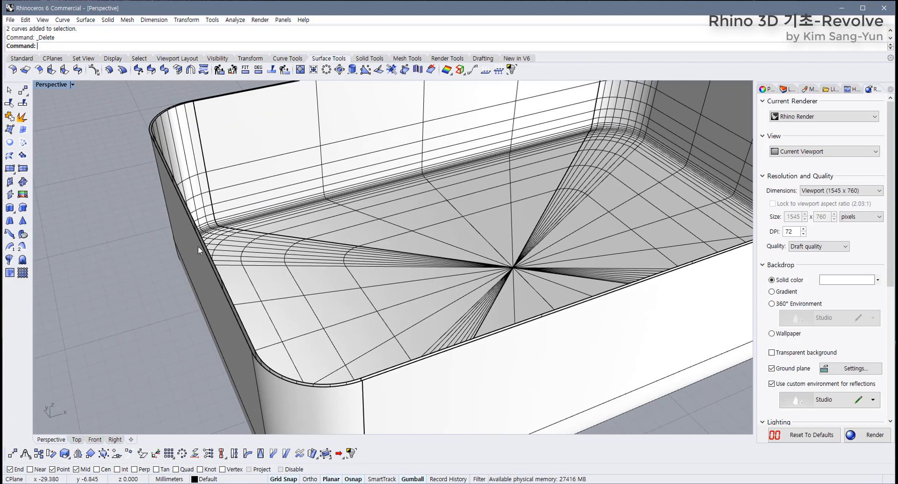
{"action": "scroll", "coordinate": [176, 181], "scroll_direction": "down", "scroll_amount": 5}
{"action": "scroll", "coordinate": [249, 241], "scroll_direction": "up", "scroll_amount": 1}
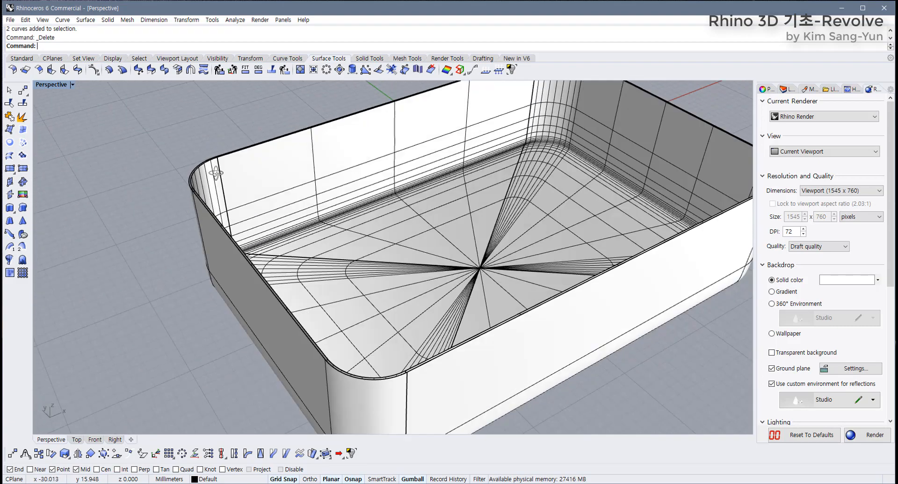
{"action": "right_click_drag", "start_coordinate": [205, 226], "coordinate": [265, 217]}
{"action": "scroll", "coordinate": [265, 217], "scroll_direction": "up", "scroll_amount": 3}
{"action": "right_click_drag", "start_coordinate": [237, 247], "coordinate": [171, 256], "text": "shift"}
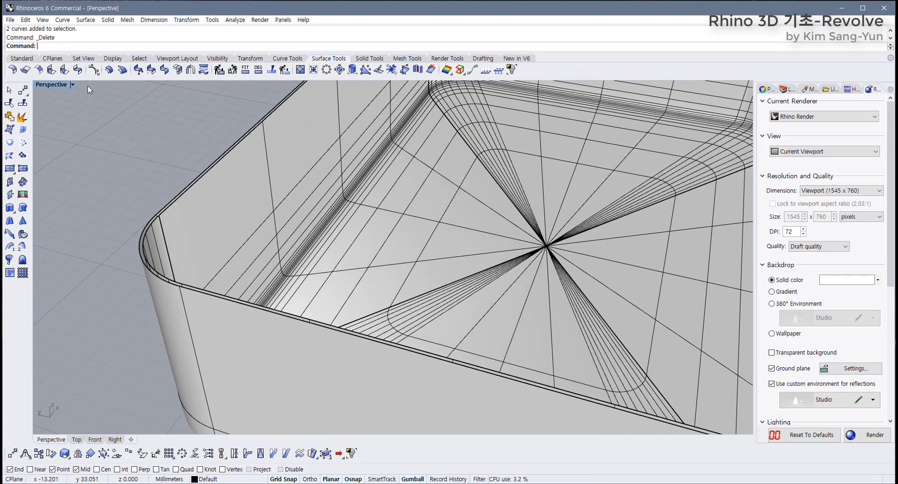
{"action": "left_click", "coordinate": [78, 70]}
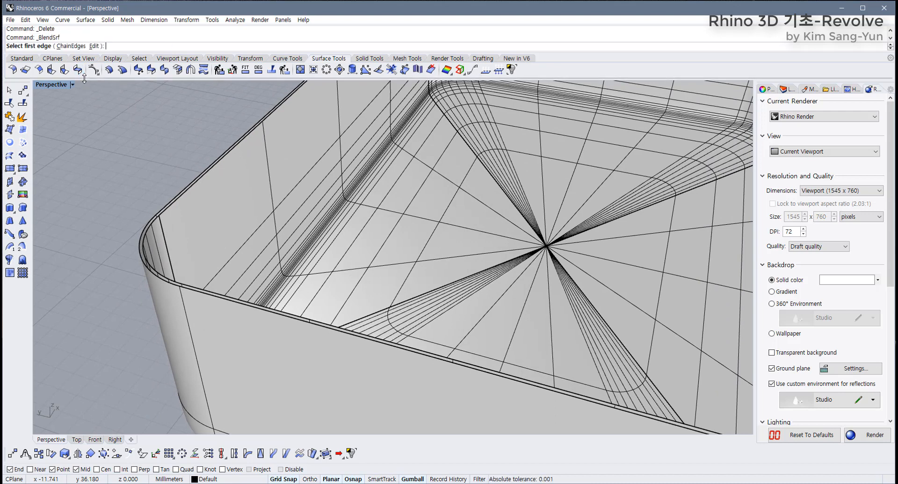
{"action": "left_click", "coordinate": [146, 244]}
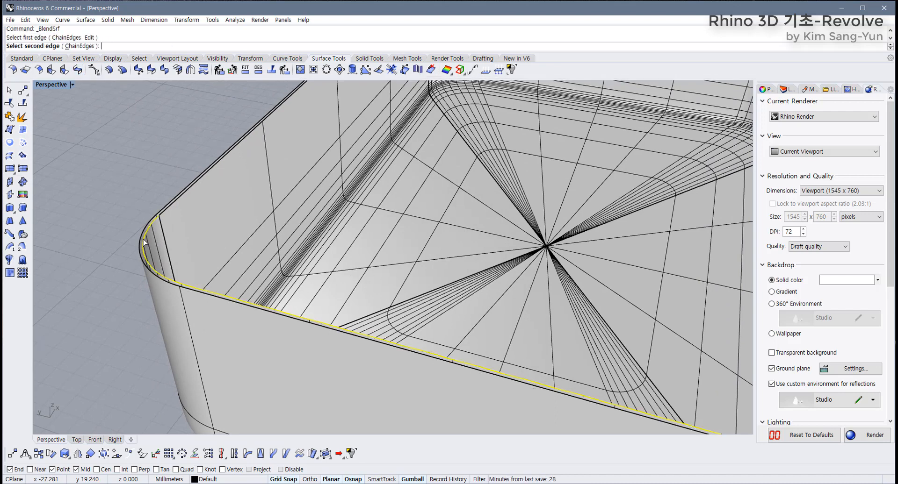
{"action": "key", "text": "Escape"}
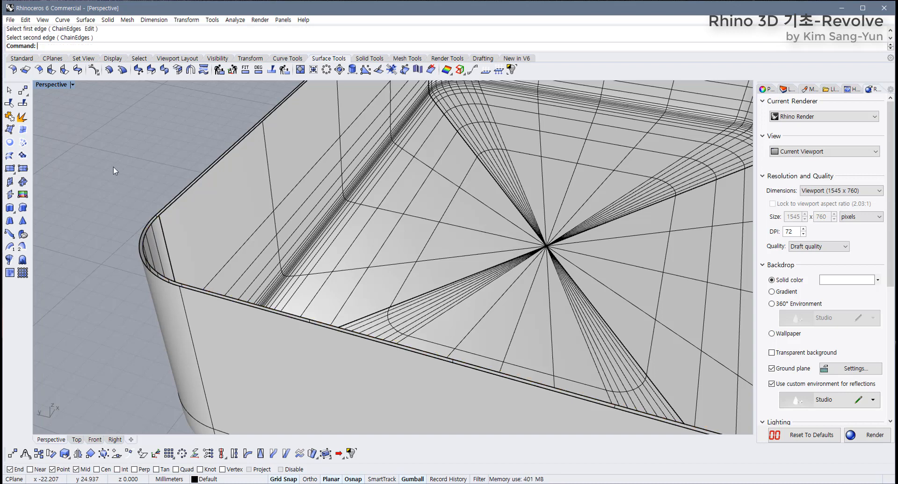
Step: Try to blend the tray's outer and inner rim edges, starting the closed edge at the rounded corner, and cancel the blend
{"action": "left_click", "coordinate": [78, 71]}
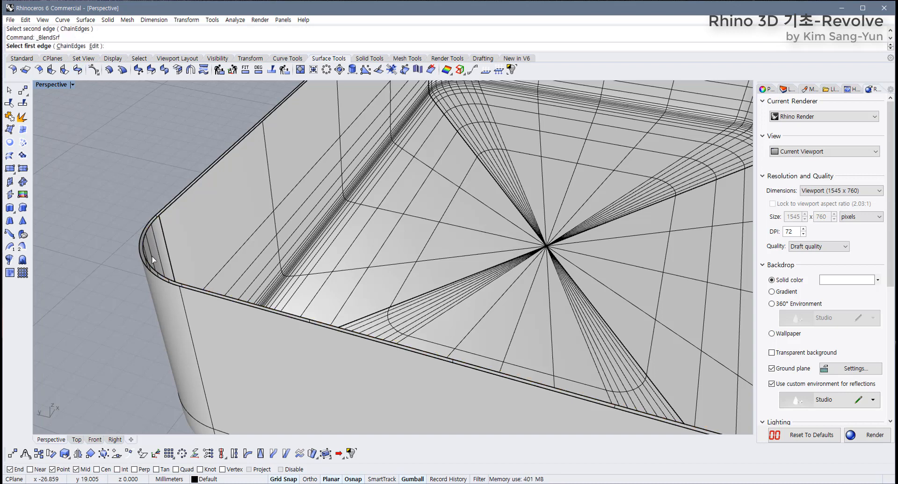
{"action": "left_click", "coordinate": [160, 282]}
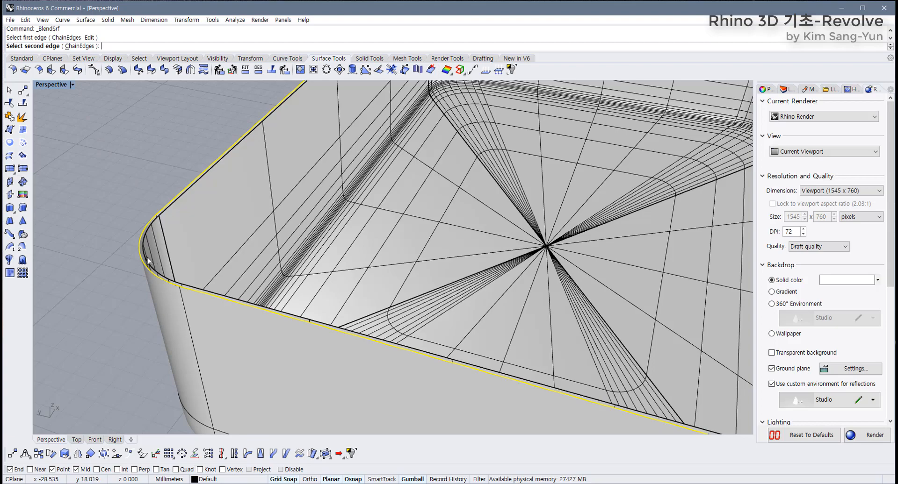
{"action": "left_click", "coordinate": [147, 260]}
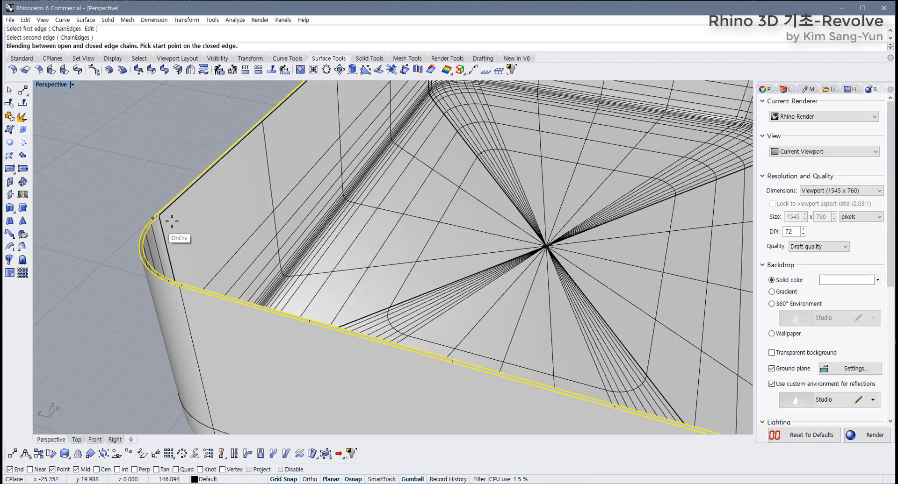
{"action": "scroll", "coordinate": [171, 221], "scroll_direction": "down", "scroll_amount": 6}
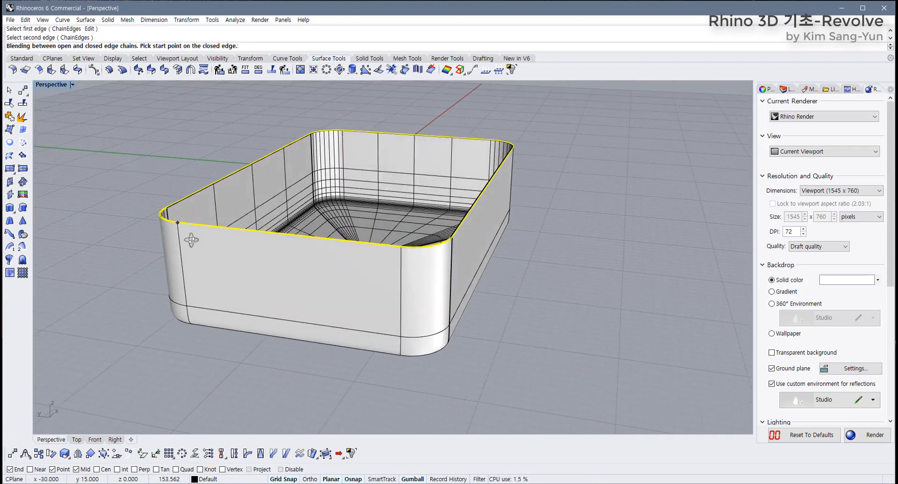
{"action": "right_click_drag", "start_coordinate": [191, 241], "coordinate": [300, 287]}
{"action": "scroll", "coordinate": [519, 331], "scroll_direction": "up", "scroll_amount": 5}
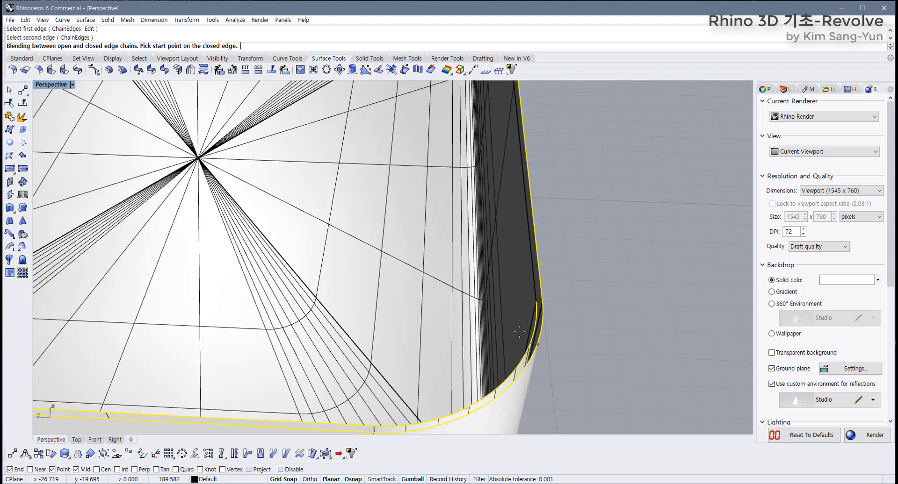
{"action": "left_click", "coordinate": [536, 303]}
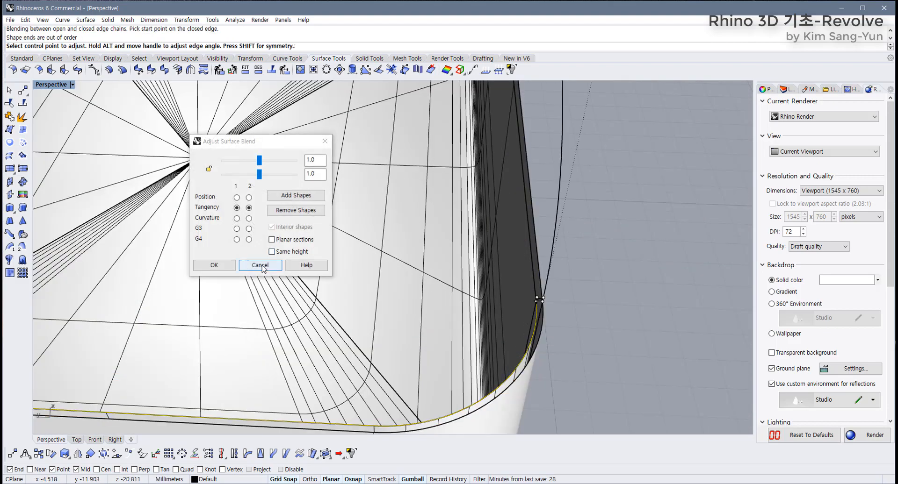
{"action": "left_click", "coordinate": [259, 265]}
{"action": "scroll", "coordinate": [262, 280], "scroll_direction": "down", "scroll_amount": 6}
{"action": "right_click_drag", "start_coordinate": [260, 393], "coordinate": [215, 262]}
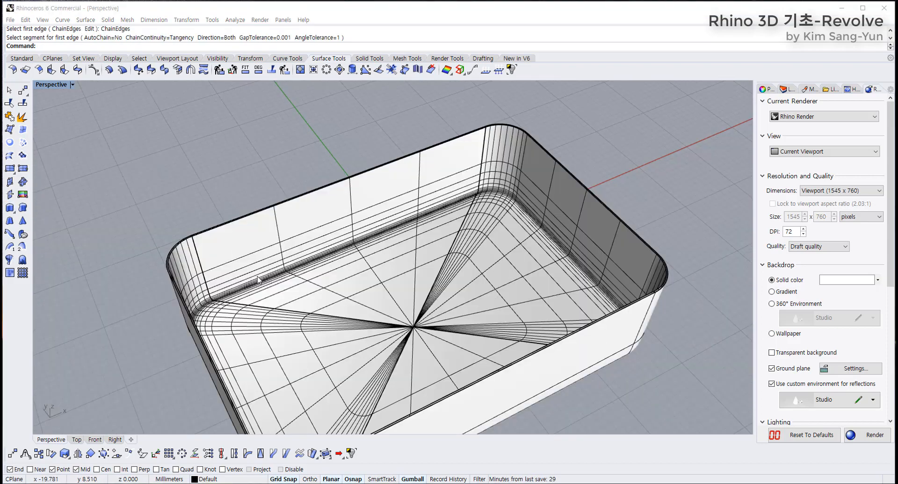
{"action": "right_click_drag", "start_coordinate": [207, 307], "coordinate": [227, 256]}
{"action": "left_click", "coordinate": [78, 70]}
{"action": "scroll", "coordinate": [154, 231], "scroll_direction": "up", "scroll_amount": 5}
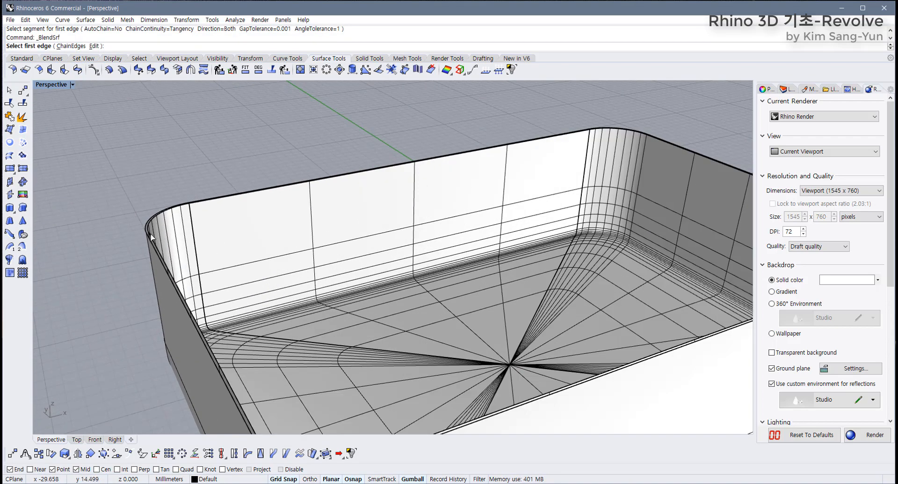
{"action": "left_click", "coordinate": [147, 215]}
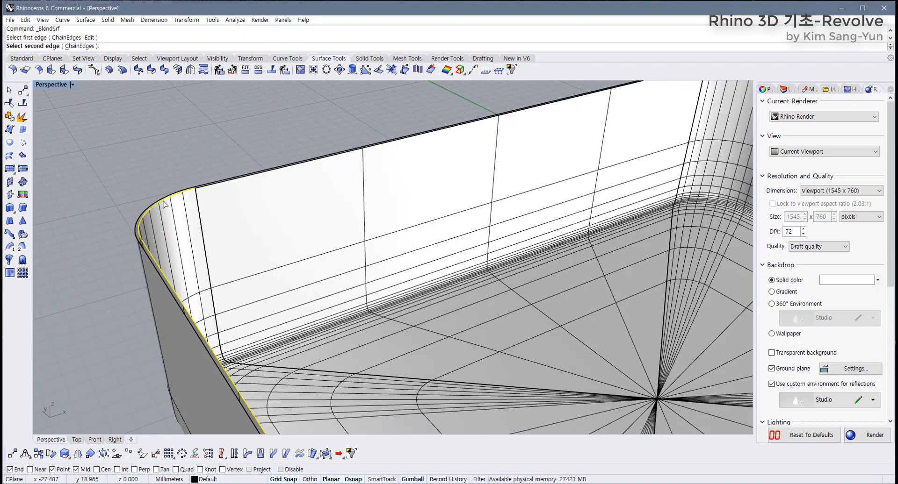
{"action": "right_click_drag", "start_coordinate": [164, 201], "coordinate": [183, 221]}
{"action": "scroll", "coordinate": [157, 220], "scroll_direction": "up", "scroll_amount": 4}
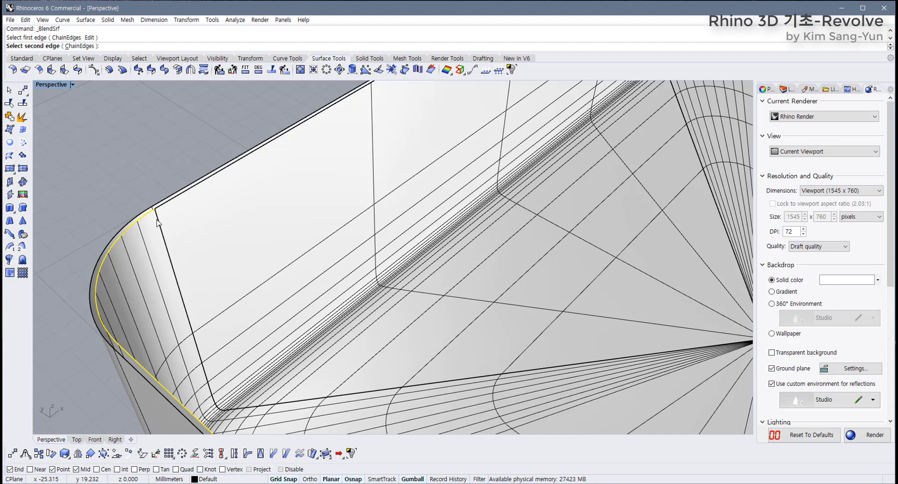
{"action": "left_click", "coordinate": [176, 200]}
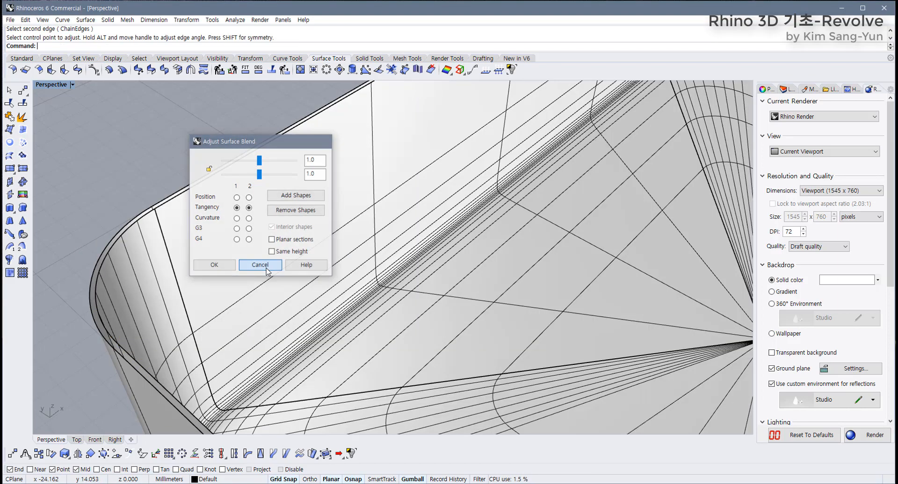
{"action": "left_click", "coordinate": [258, 265]}
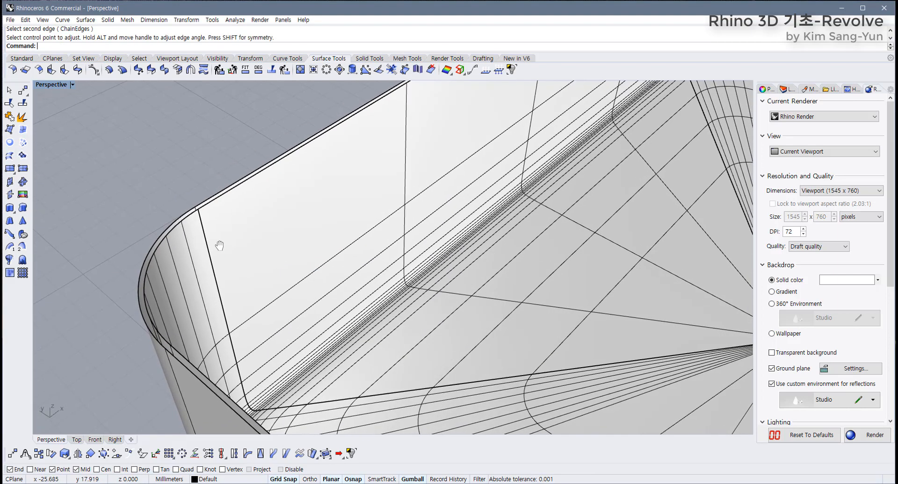
Step: Start a surface blend with chained edges, set AutoChain to Yes, and pick the tray's inner rim as the first edge
{"action": "right_click_drag", "start_coordinate": [220, 246], "coordinate": [220, 246], "text": "shift"}
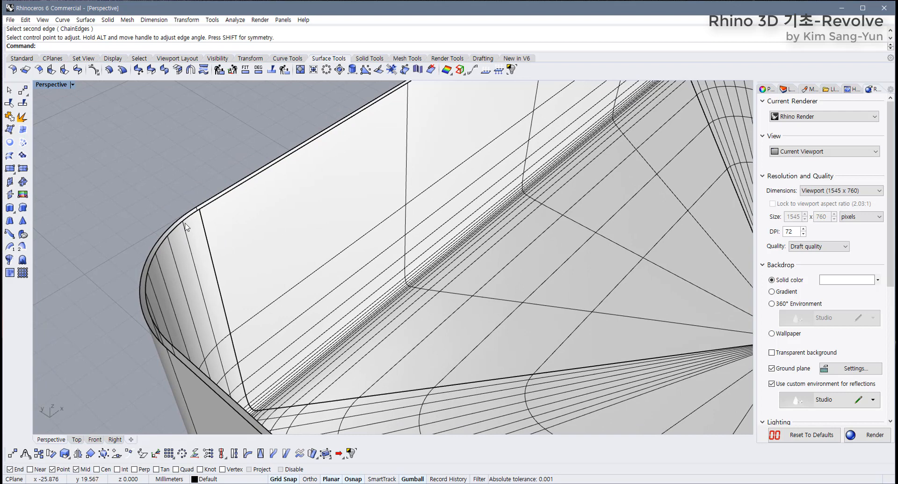
{"action": "left_click", "coordinate": [77, 73]}
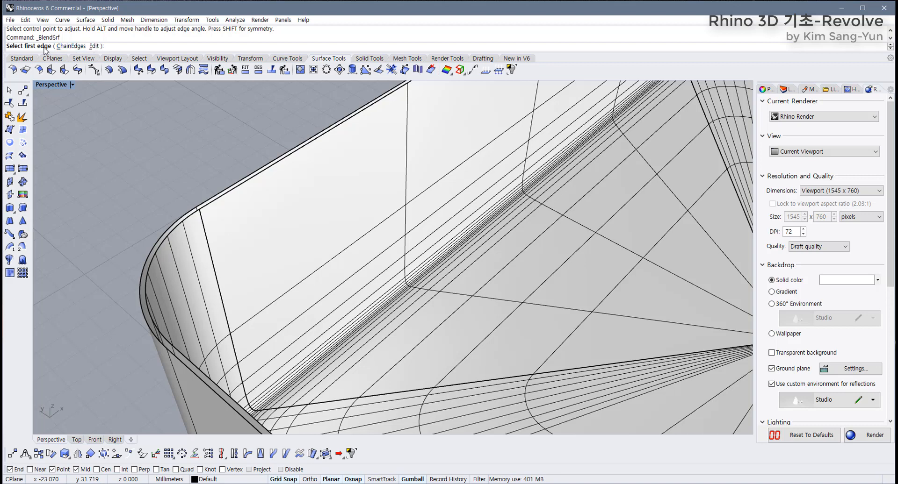
{"action": "left_click", "coordinate": [71, 46]}
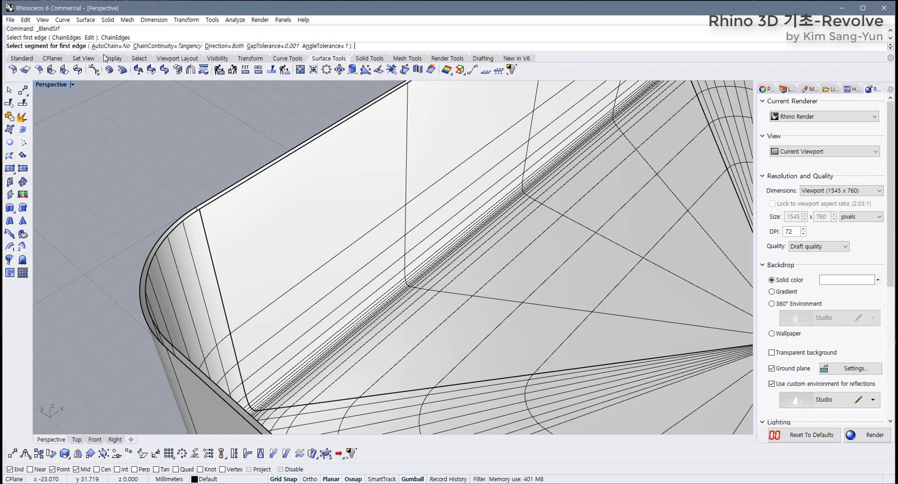
{"action": "left_click", "coordinate": [111, 46]}
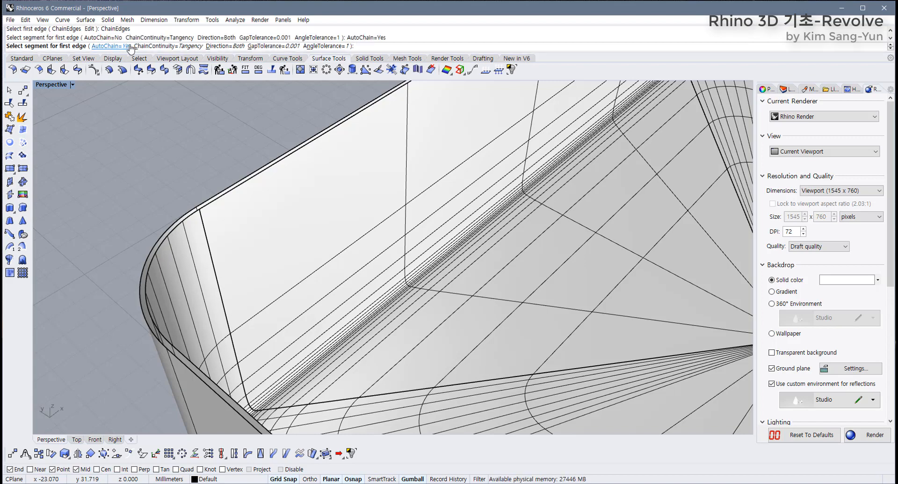
{"action": "left_click", "coordinate": [189, 221]}
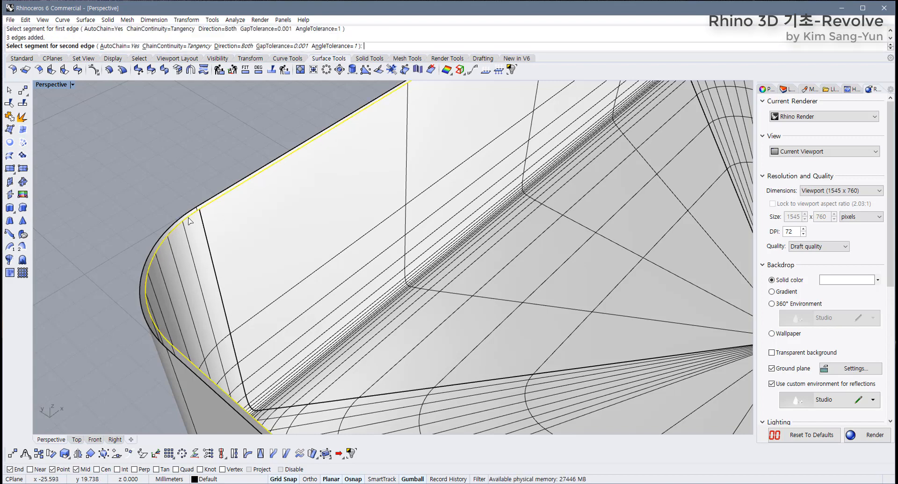
Step: Pick the tray's outer rim as the second blend edge and accept the seam points at the rounded corner
{"action": "scroll", "coordinate": [196, 227], "scroll_direction": "down", "scroll_amount": 10}
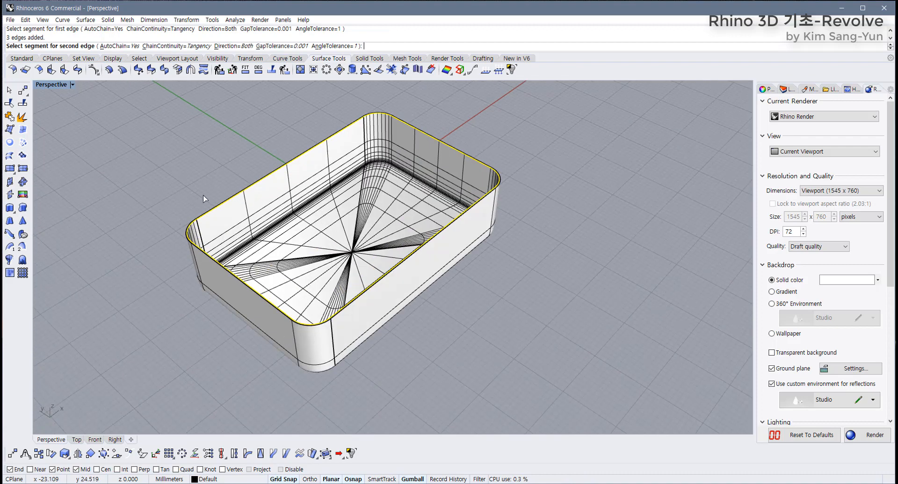
{"action": "scroll", "coordinate": [189, 234], "scroll_direction": "up", "scroll_amount": 10}
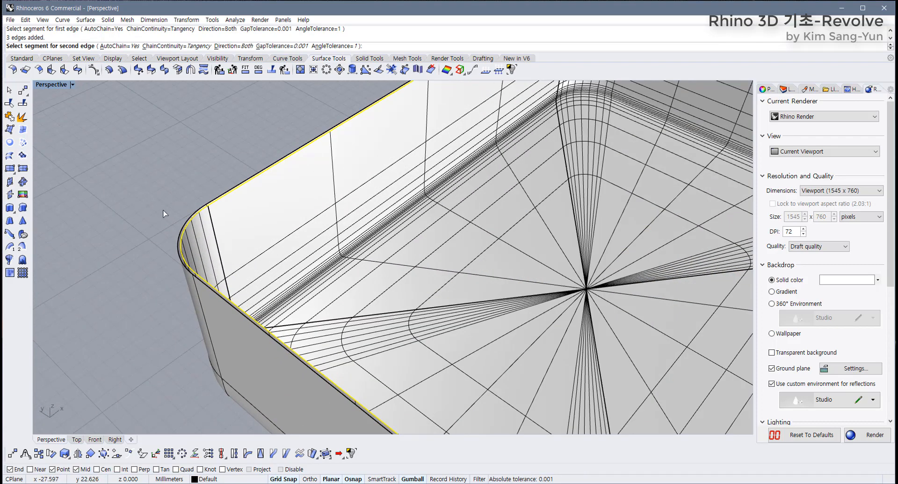
{"action": "left_click", "coordinate": [197, 250]}
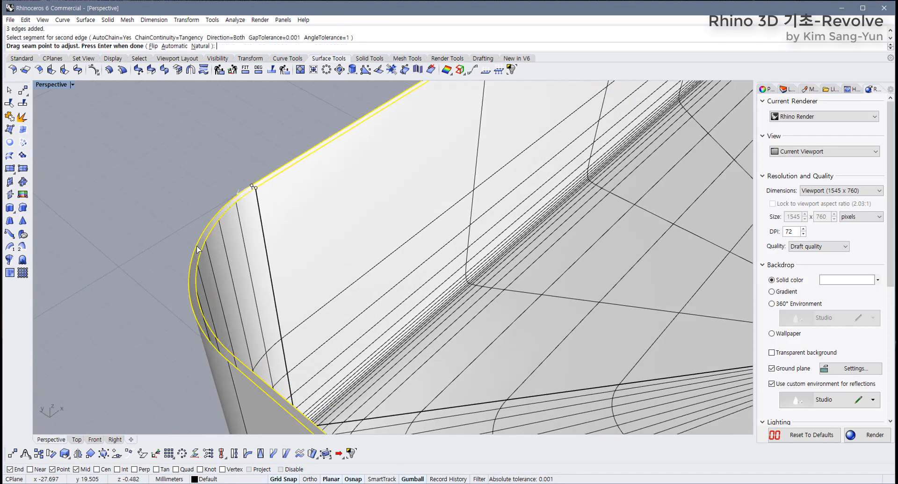
{"action": "scroll", "coordinate": [256, 205], "scroll_direction": "up", "scroll_amount": 5}
{"action": "right_click_drag", "start_coordinate": [240, 202], "coordinate": [322, 180]}
{"action": "right_click_drag", "start_coordinate": [188, 335], "coordinate": [223, 339]}
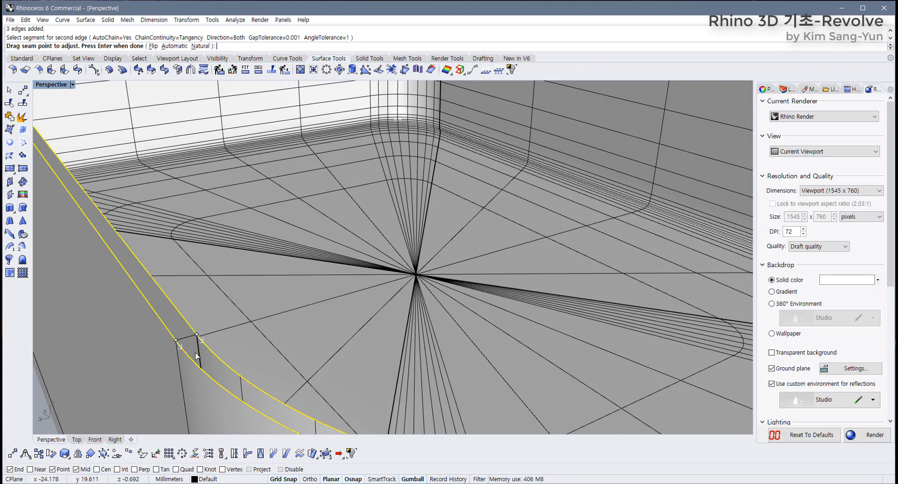
{"action": "scroll", "coordinate": [194, 351], "scroll_direction": "down", "scroll_amount": 6}
{"action": "scroll", "coordinate": [196, 354], "scroll_direction": "up", "scroll_amount": 5}
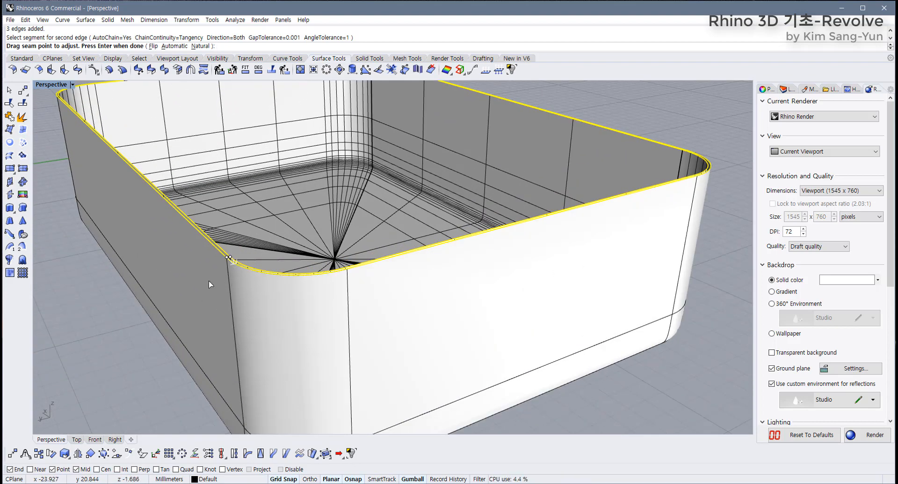
{"action": "key", "text": "Return"}
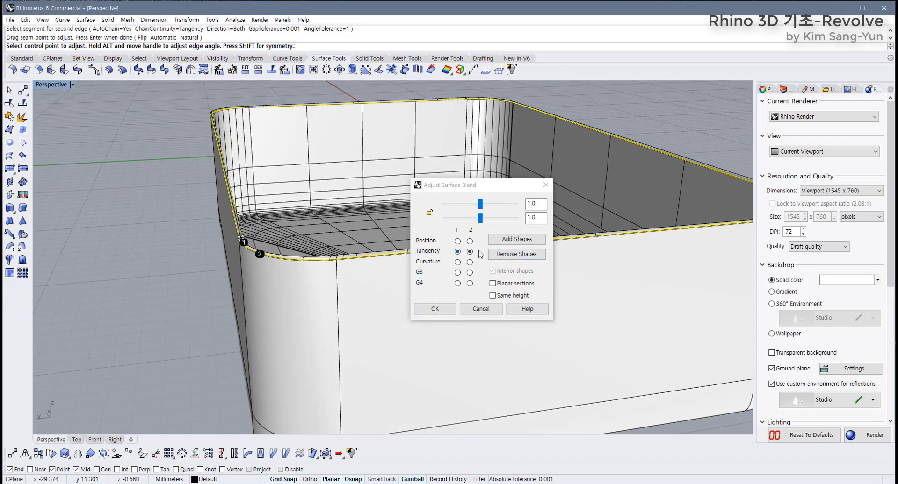
Step: Lock the two blend bulge values together, set both to 0.473, and accept the rim blend
{"action": "scroll", "coordinate": [154, 215], "scroll_direction": "up", "scroll_amount": 8}
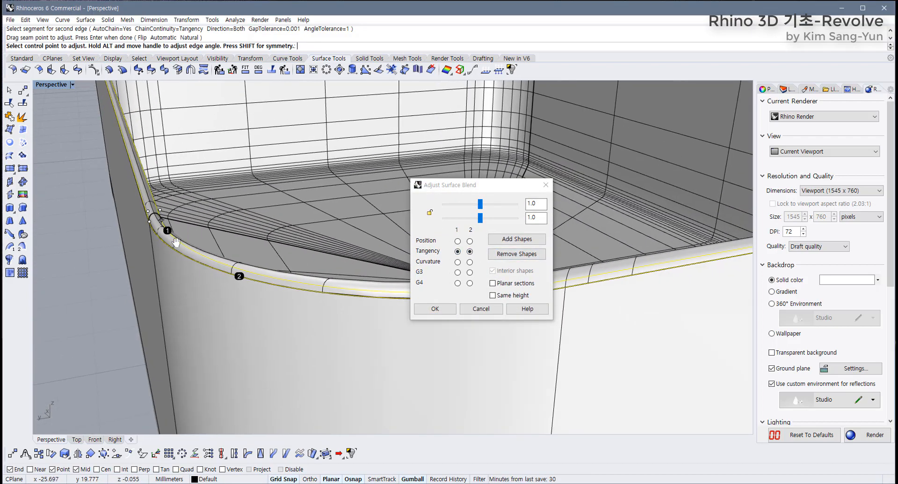
{"action": "scroll", "coordinate": [154, 215], "scroll_direction": "up", "scroll_amount": 2}
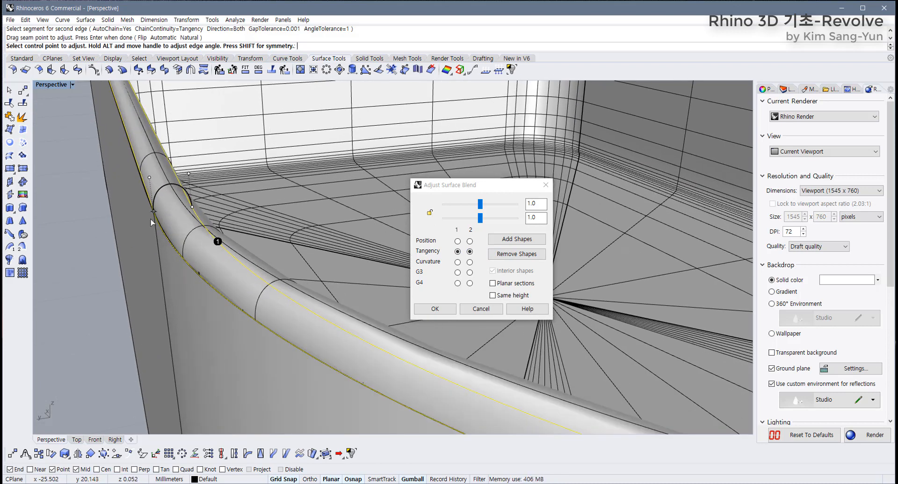
{"action": "left_click", "coordinate": [429, 215]}
{"action": "left_click_drag", "start_coordinate": [485, 207], "coordinate": [462, 205]}
{"action": "left_click", "coordinate": [436, 309]}
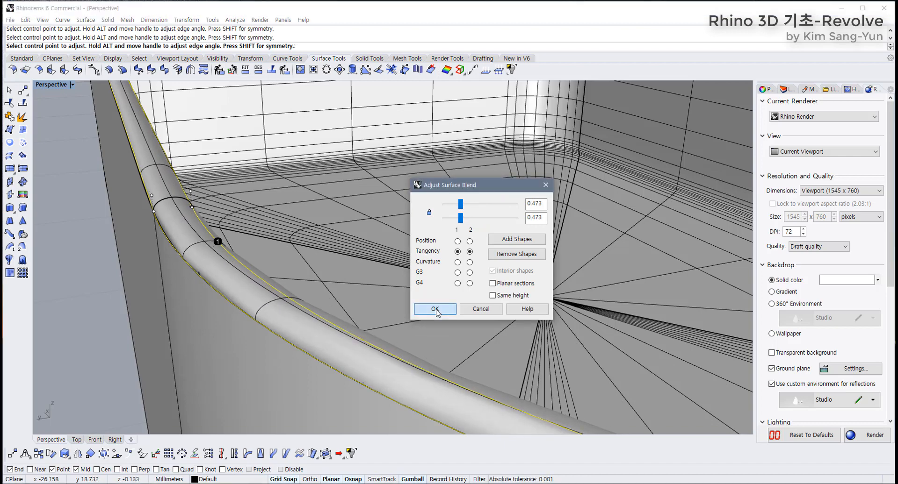
Step: Join the rim blend with the tray's inner and outer surfaces into one polysurface
{"action": "scroll", "coordinate": [287, 323], "scroll_direction": "down", "scroll_amount": 12}
{"action": "right_click_drag", "start_coordinate": [305, 319], "coordinate": [452, 336]}
{"action": "key", "text": "ctrl+a"}
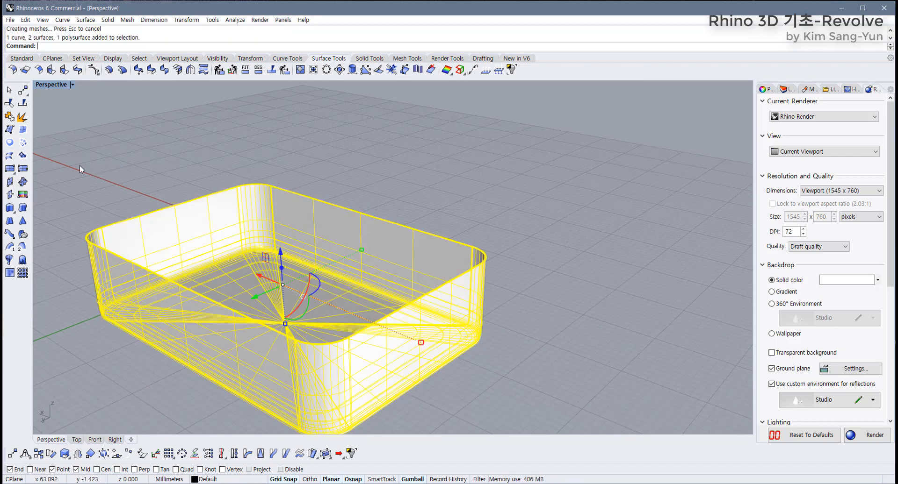
{"action": "key", "text": "ctrl+j"}
Step: Switch the Perspective viewport to the Rendered display mode with the tray's rim in close view
{"action": "scroll", "coordinate": [179, 252], "scroll_direction": "up", "scroll_amount": 8}
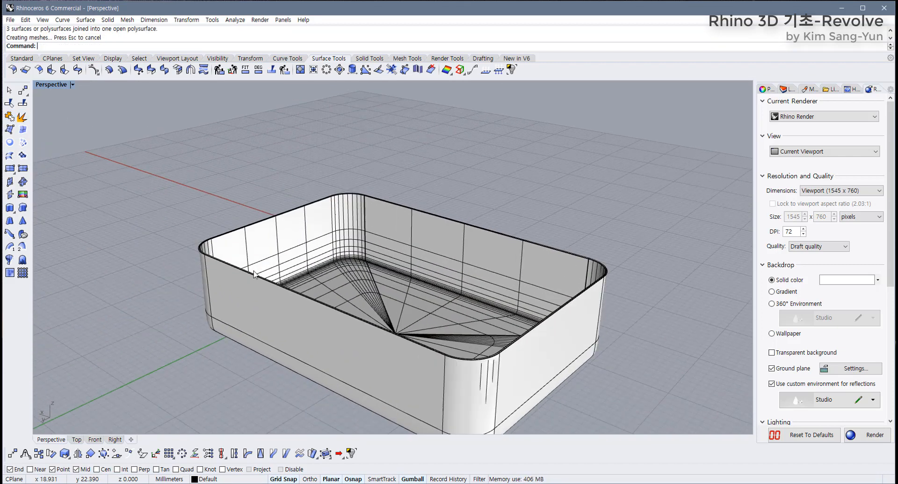
{"action": "scroll", "coordinate": [179, 252], "scroll_direction": "up", "scroll_amount": 3}
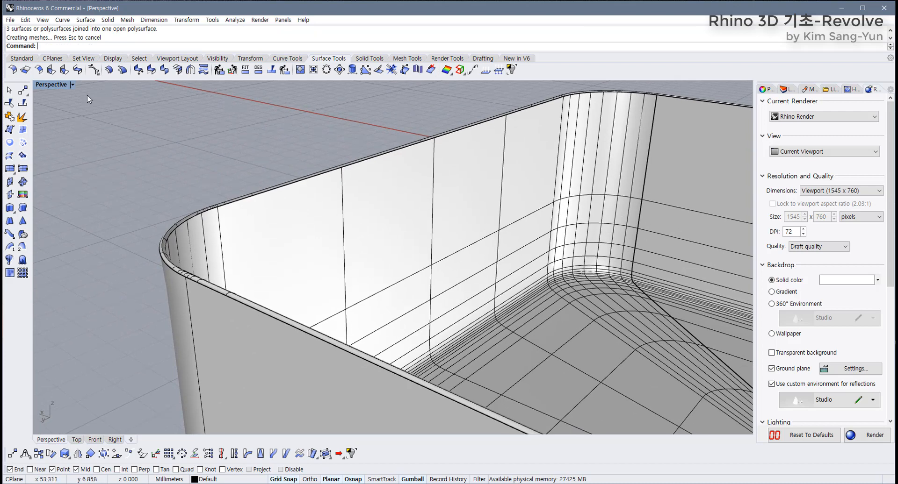
{"action": "left_click", "coordinate": [72, 85]}
{"action": "left_click", "coordinate": [70, 129]}
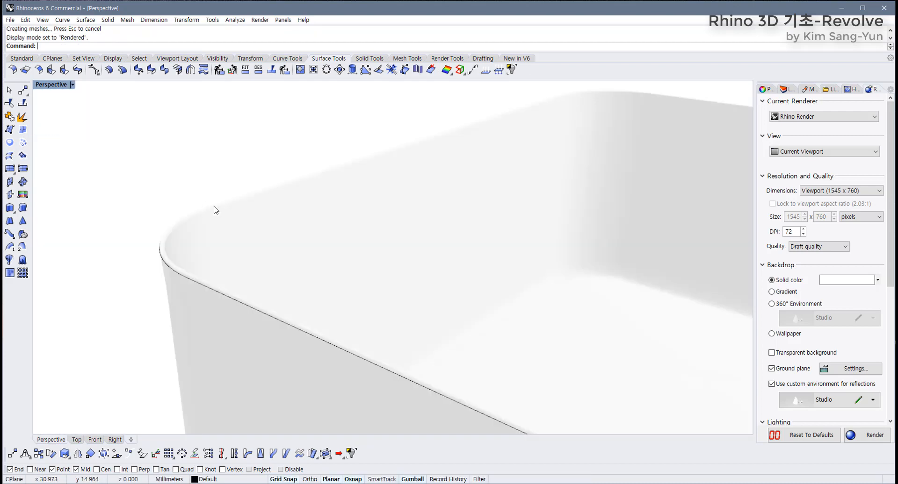
Step: Set the solid backdrop color to dark gray, RGB 96, 96, 96
{"action": "left_click", "coordinate": [843, 282]}
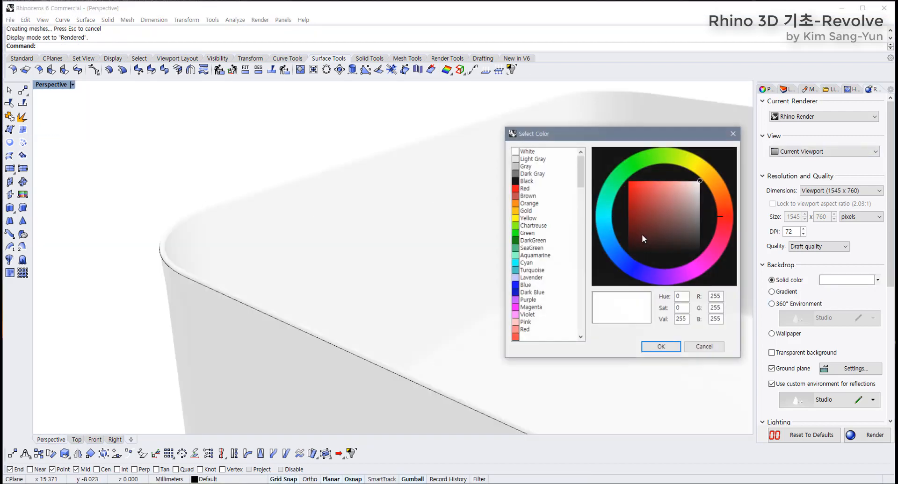
{"action": "left_click", "coordinate": [694, 218]}
{"action": "left_click_drag", "start_coordinate": [705, 220], "coordinate": [700, 251]}
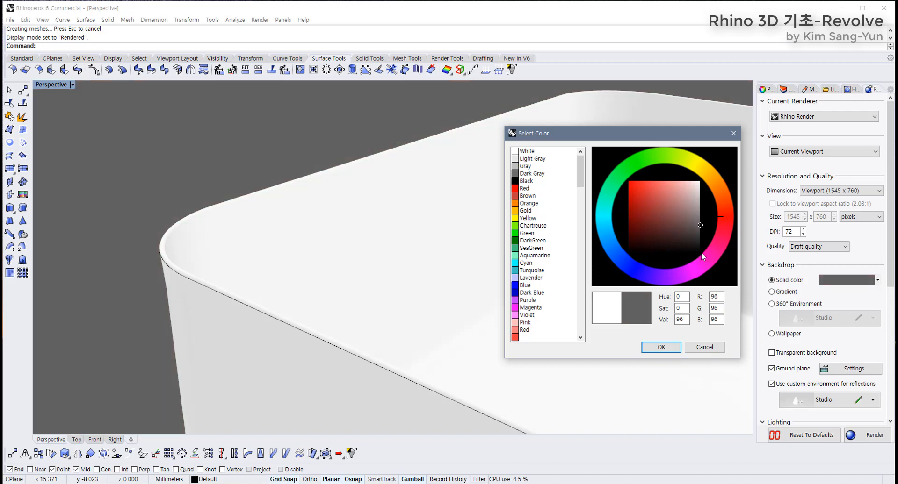
{"action": "left_click", "coordinate": [661, 347]}
Step: Examine the rendered tray's rim, corners and walls from several angles
{"action": "left_click", "coordinate": [567, 308]}
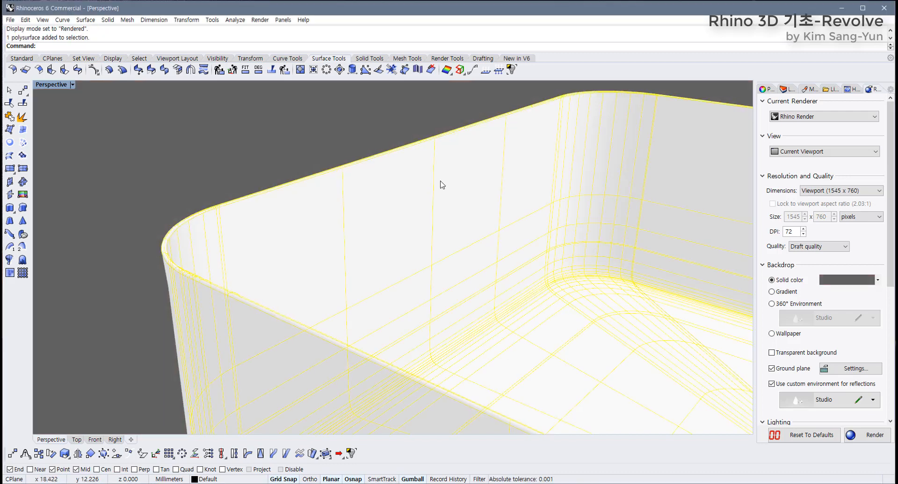
{"action": "left_click", "coordinate": [355, 108]}
{"action": "right_click_drag", "start_coordinate": [380, 214], "coordinate": [340, 211]}
{"action": "scroll", "coordinate": [362, 236], "scroll_direction": "down", "scroll_amount": 5}
{"action": "scroll", "coordinate": [339, 211], "scroll_direction": "down", "scroll_amount": 10}
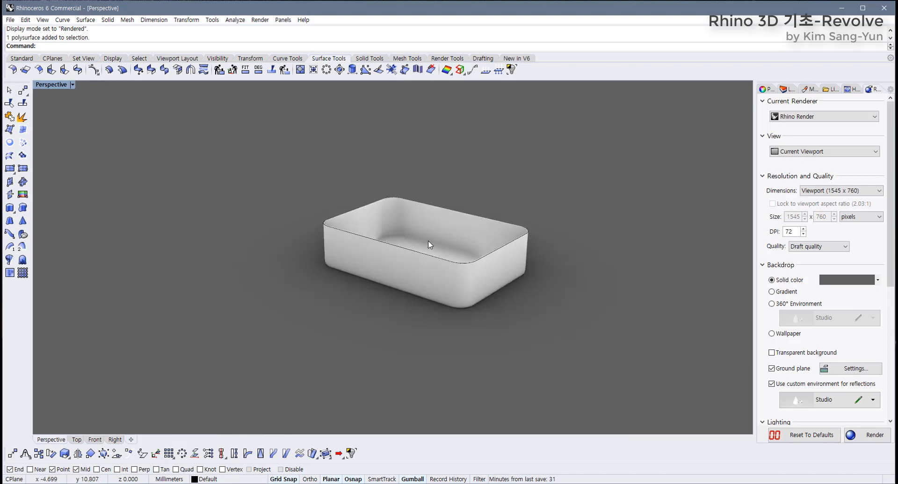
{"action": "right_click_drag", "start_coordinate": [429, 245], "coordinate": [344, 226]}
{"action": "scroll", "coordinate": [377, 274], "scroll_direction": "up", "scroll_amount": 8}
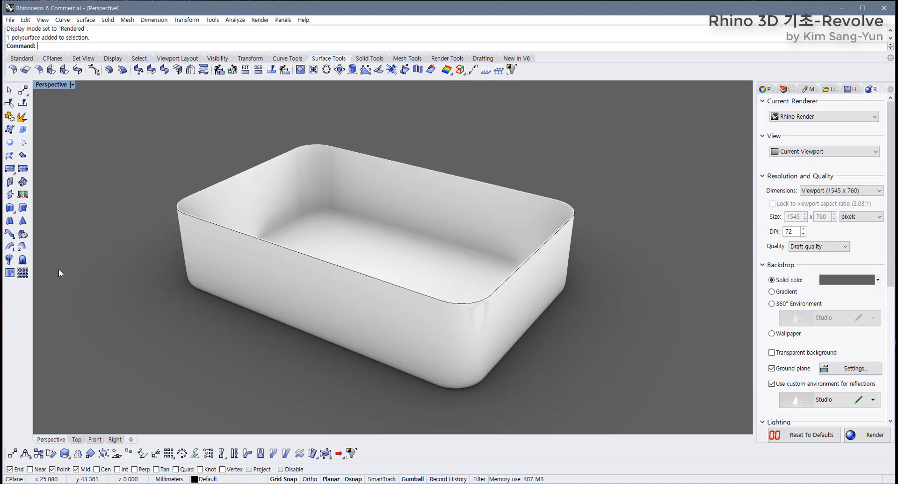
{"action": "right_click_drag", "start_coordinate": [292, 278], "coordinate": [238, 288]}
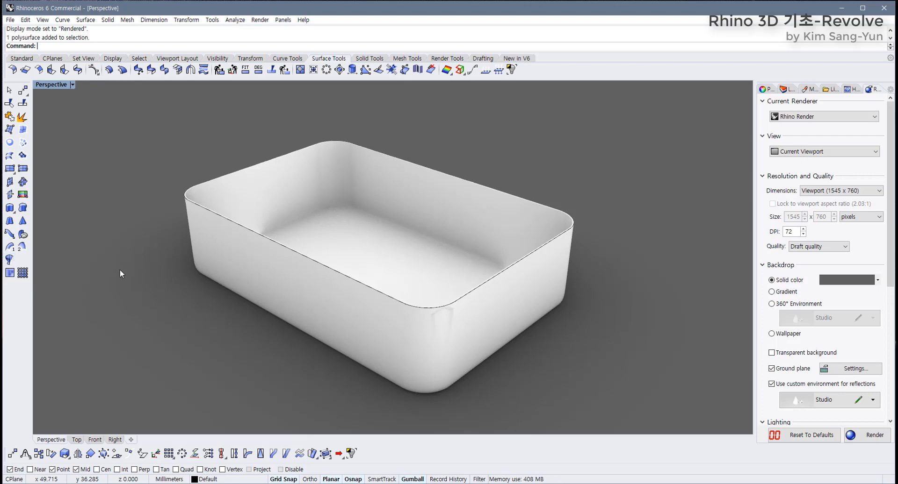
{"action": "right_click_drag", "start_coordinate": [153, 272], "coordinate": [289, 285]}
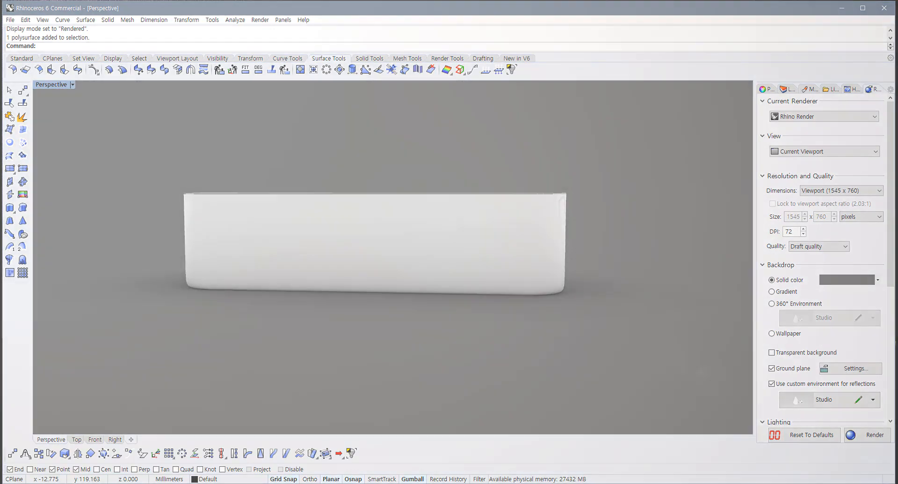